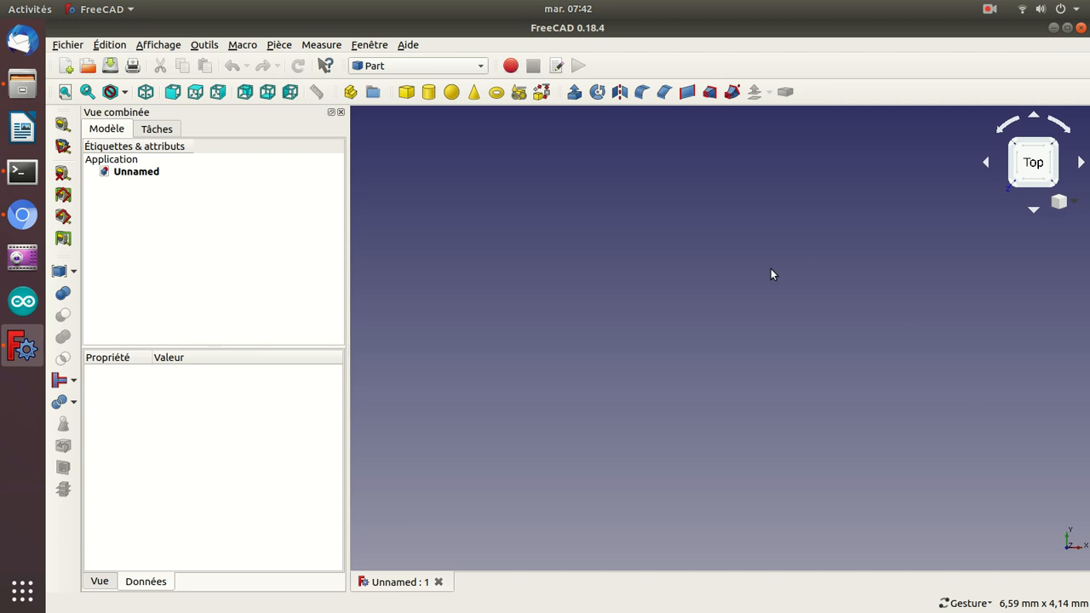
# Step: Create a cylinder primitive and duplicate it to get a second cylinder in the same place
pyautogui.press('0')
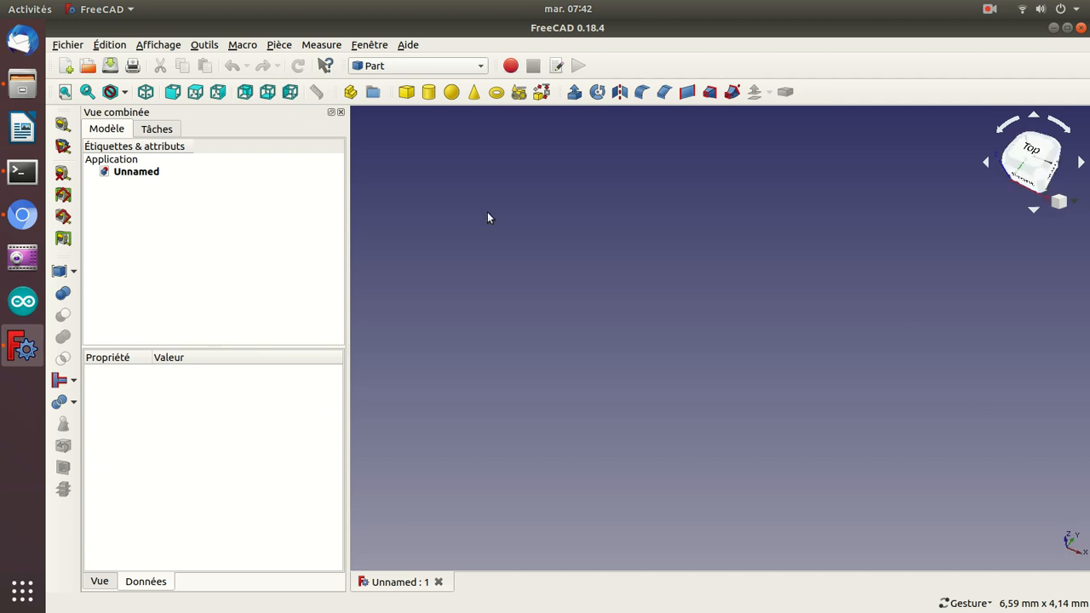
pyautogui.click(427, 98)
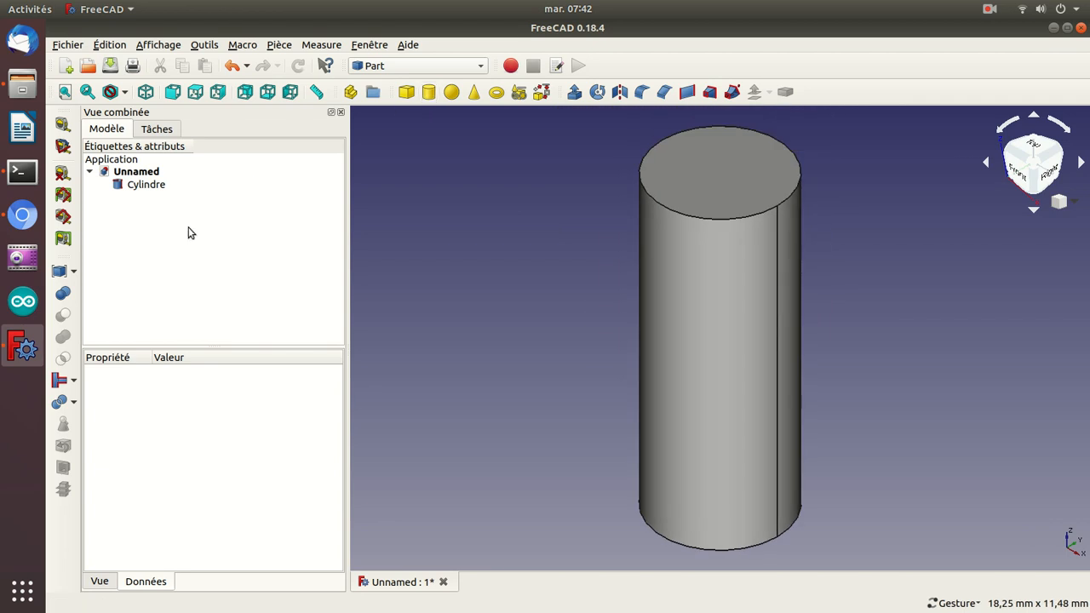
pyautogui.click(144, 193)
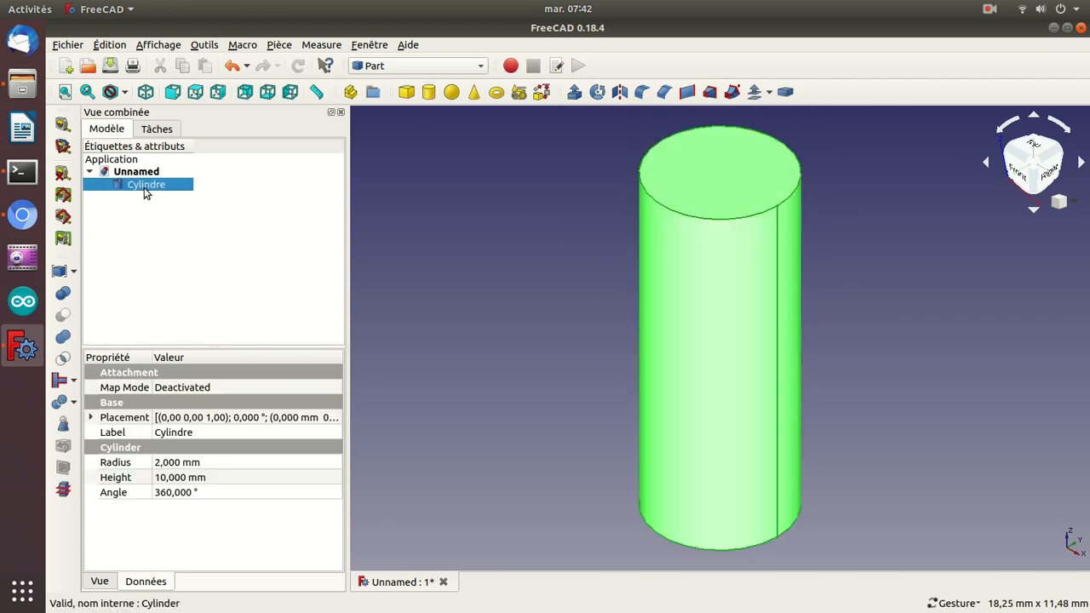
pyautogui.hotkey('ctrl', 'v')
# Step: Set the first cylinder's radius to 74.5 mm and its height to 18 mm
pyautogui.click(158, 461)
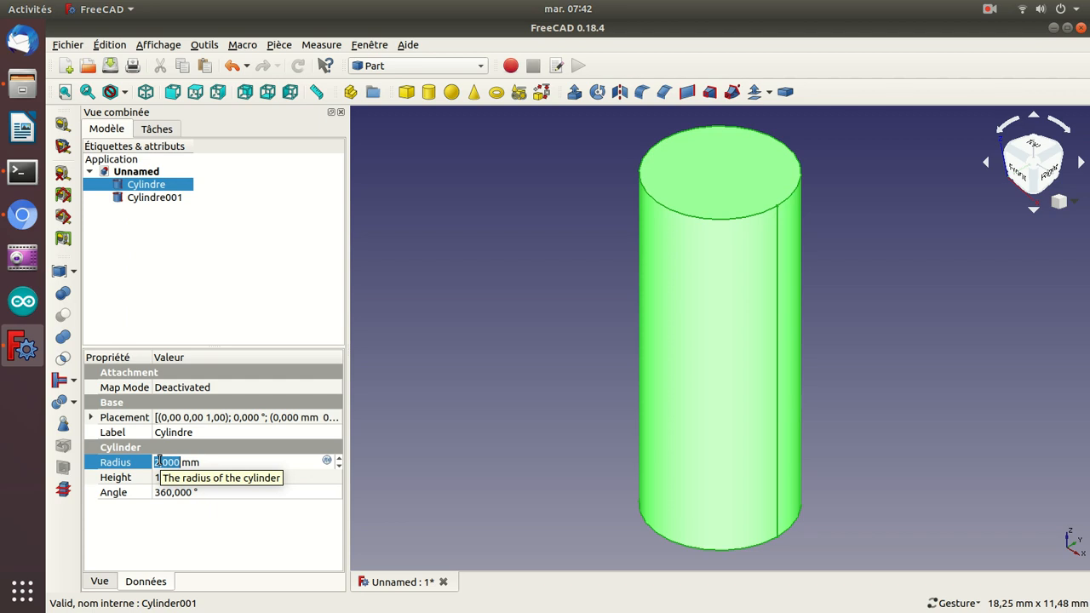
pyautogui.write('74.5')
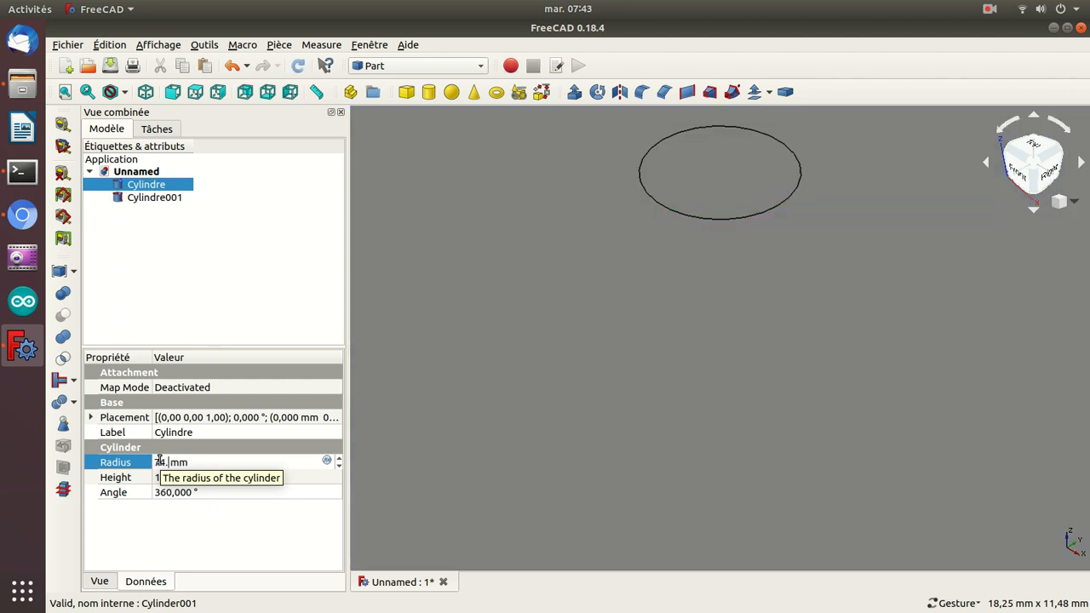
pyautogui.press('Return')
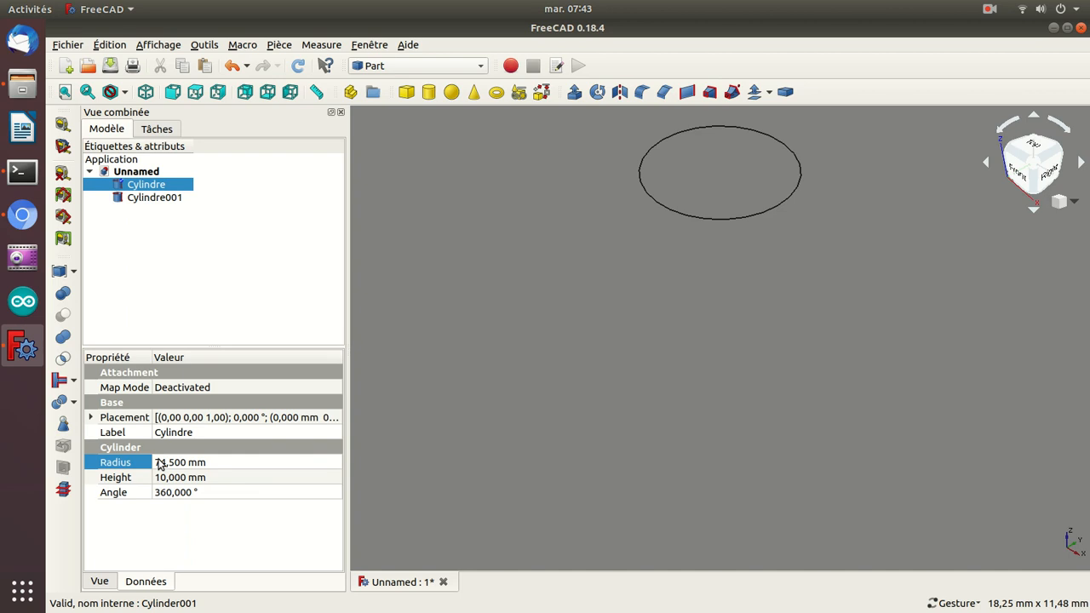
pyautogui.click(162, 477)
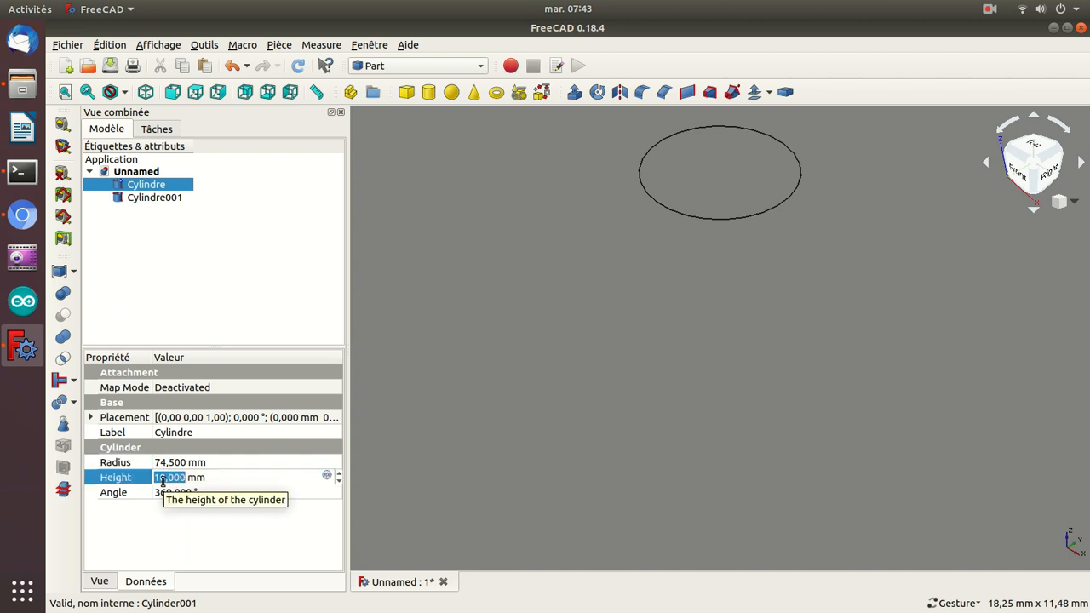
pyautogui.write('18')
pyautogui.press('Return')
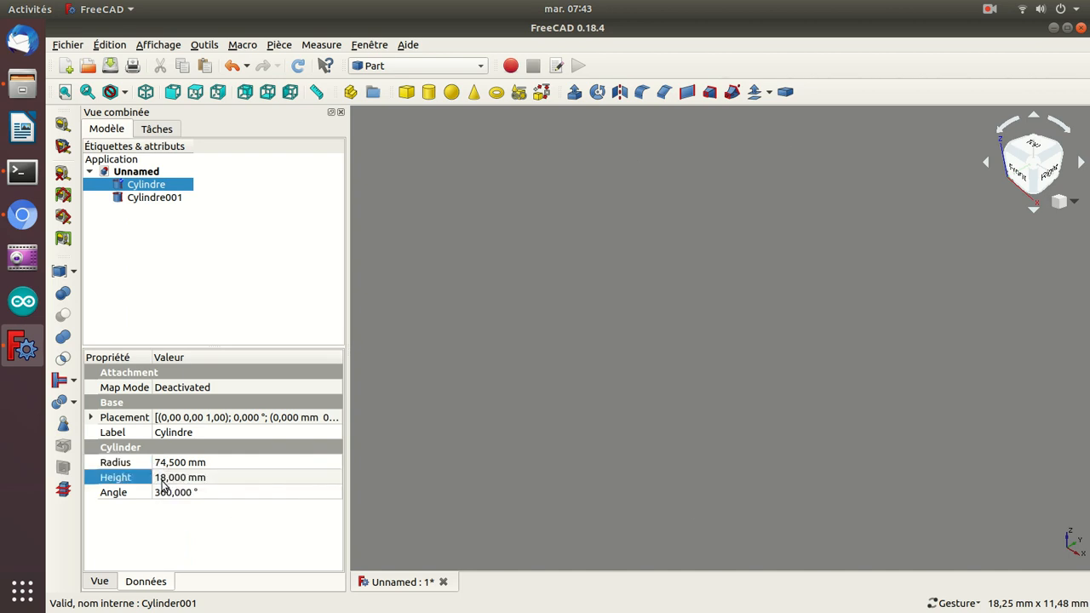
pyautogui.hotkey('ctrl', '-')
pyautogui.hotkey('ctrl', '-')
pyautogui.hotkey('ctrl', '-')
pyautogui.hotkey('ctrl', '-')
pyautogui.hotkey('ctrl', '-')
pyautogui.hotkey('ctrl', '-')
pyautogui.hotkey('ctrl', '-')
pyautogui.hotkey('ctrl', '-')
pyautogui.hotkey('ctrl', '-')
pyautogui.hotkey('ctrl', '-')
pyautogui.hotkey('ctrl', '-')
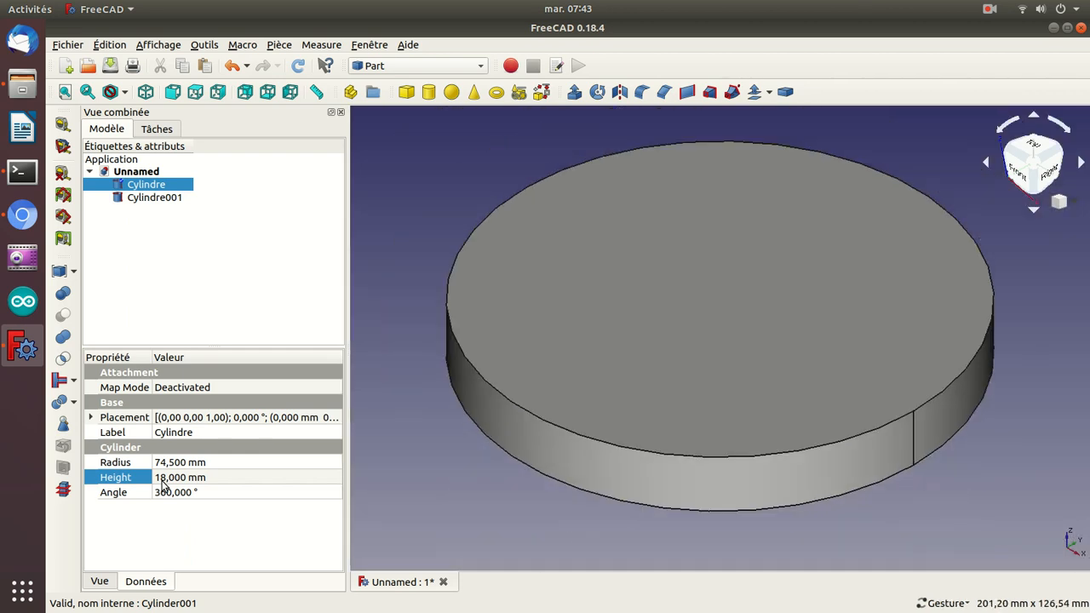
# Step: Set the second cylinder's radius to 50 mm and its height to 20 mm
pyautogui.click(154, 197)
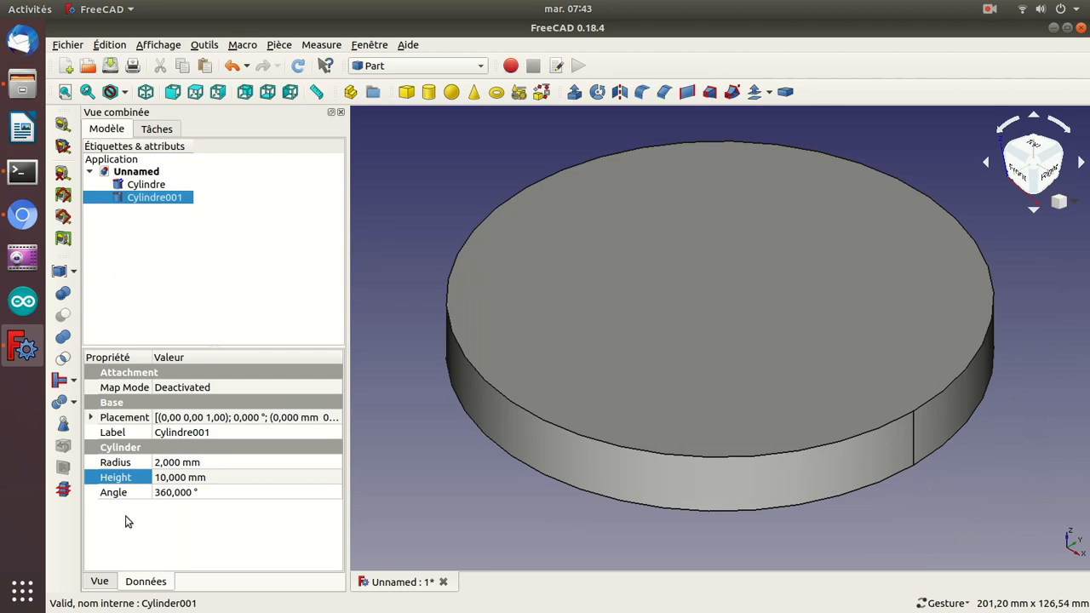
pyautogui.click(158, 461)
pyautogui.write('30')
pyautogui.press('Return')
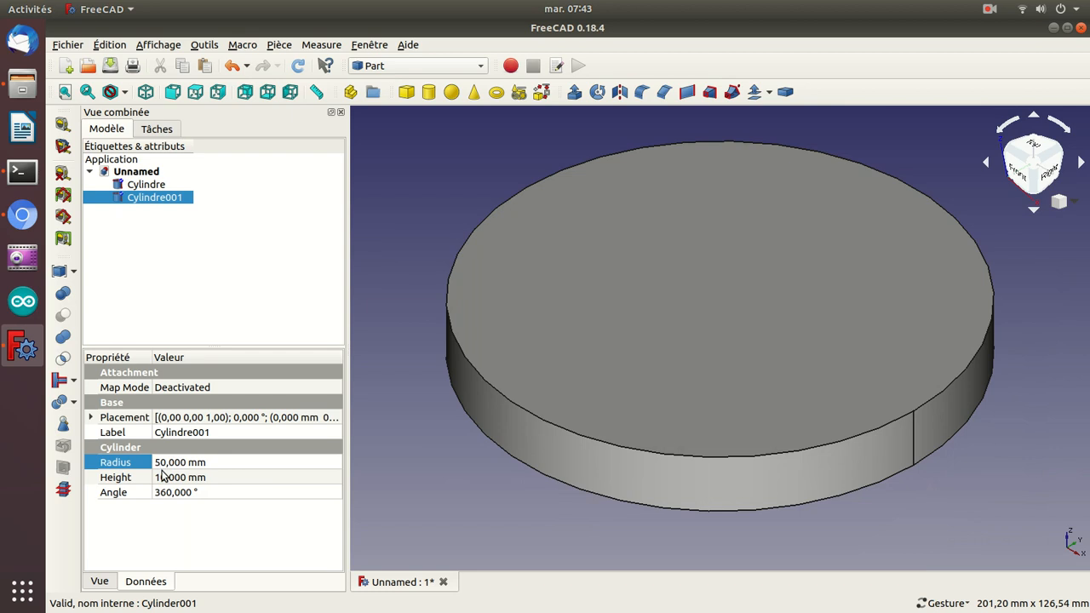
pyautogui.click(163, 477)
pyautogui.write('20')
pyautogui.press('Return')
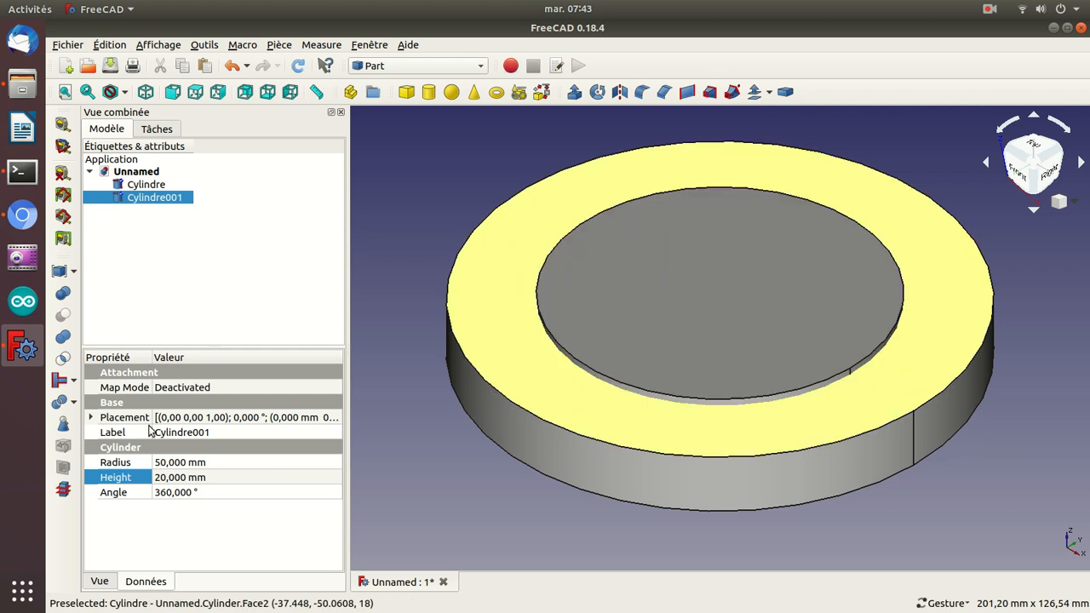
# Step: Raise the second cylinder by setting its z position to 3 mm
pyautogui.click(91, 417)
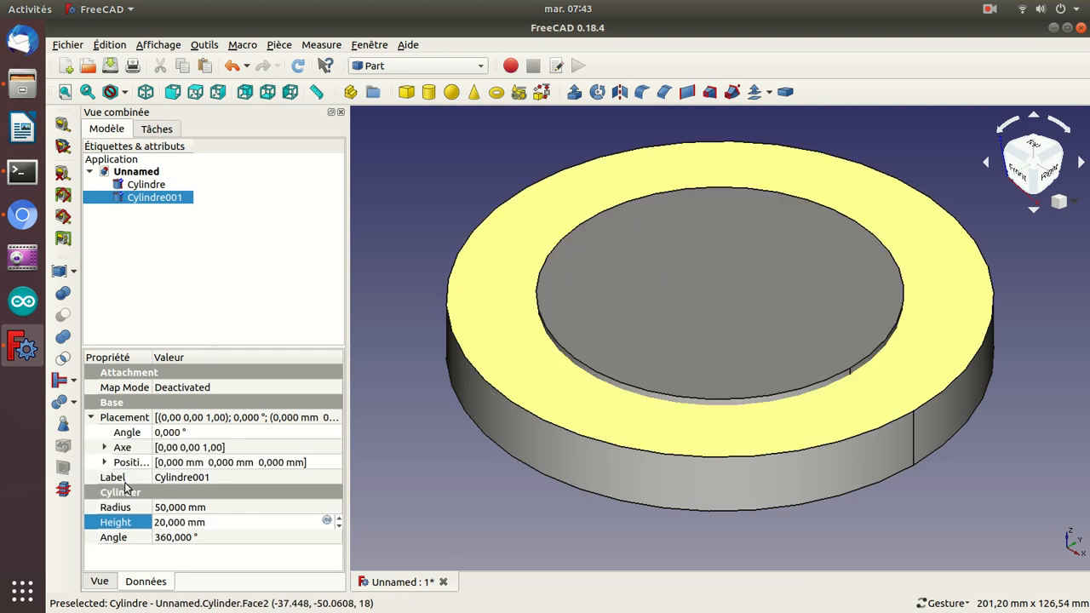
pyautogui.click(128, 462)
pyautogui.click(104, 462)
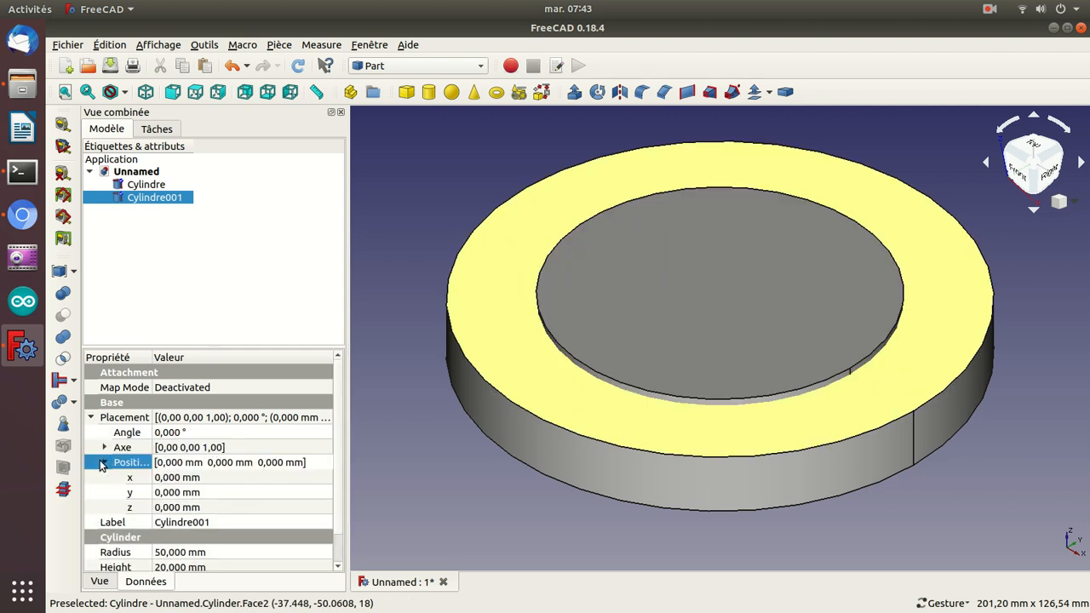
pyautogui.click(158, 508)
pyautogui.write('2')
pyautogui.scroll(1, 161, 508)
pyautogui.press('Return')
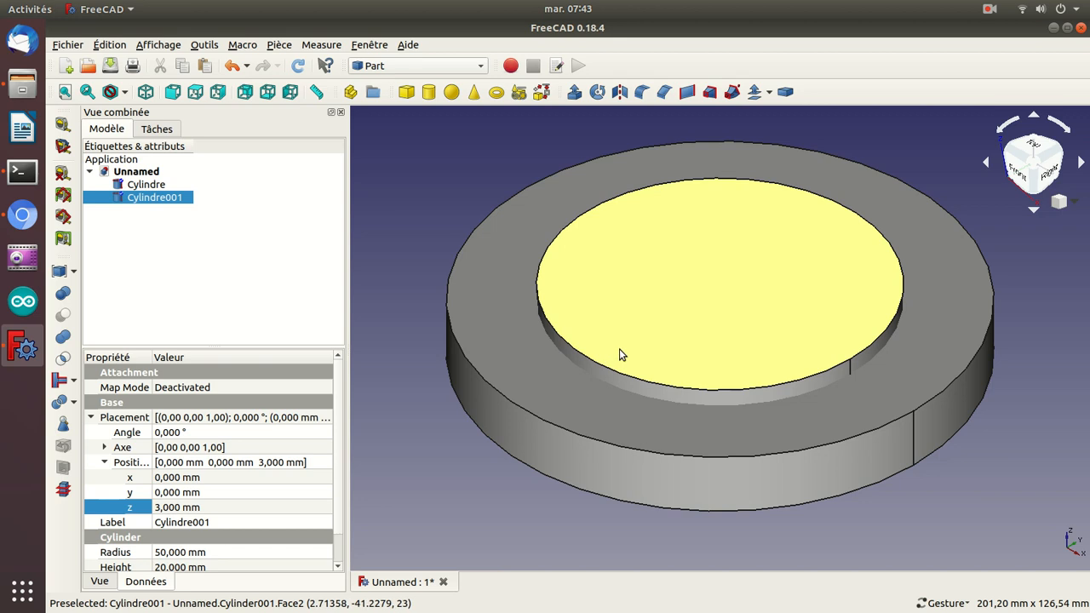
# Step: Subtract the smaller raised cylinder from the larger one with a Boolean cut to hollow out a recess
pyautogui.click(619, 348)
pyautogui.click(568, 412)
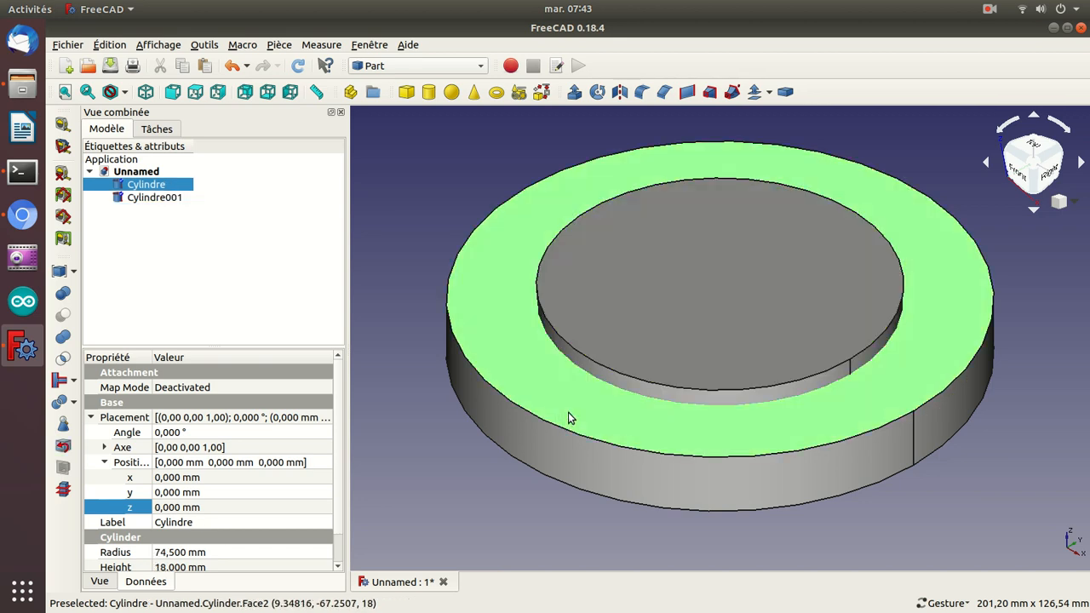
pyautogui.keyDown('ctrl'); pyautogui.click(625, 353); pyautogui.keyUp('ctrl')
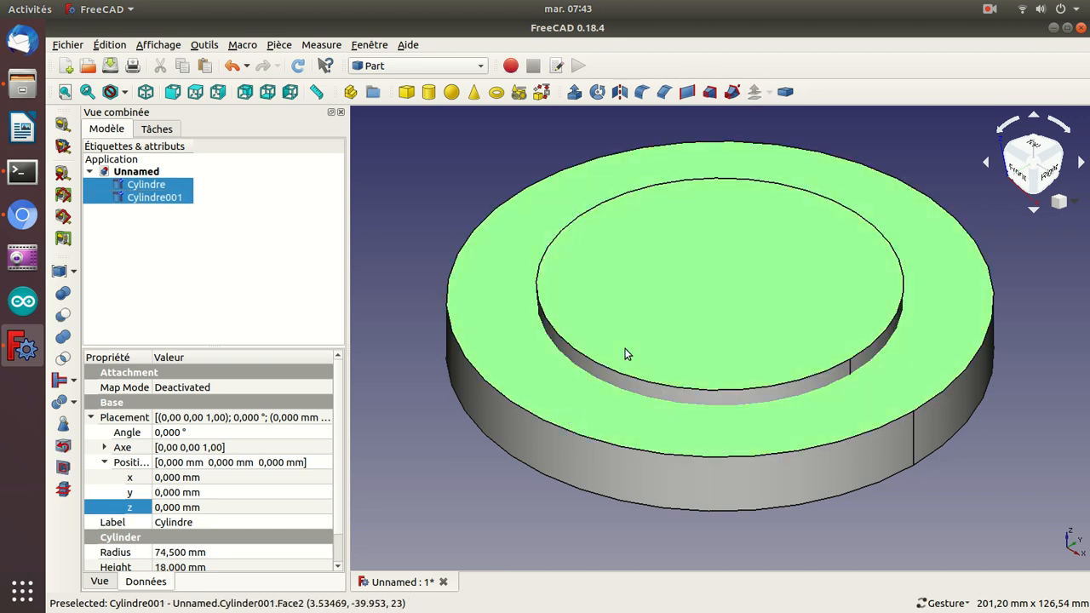
pyautogui.click(62, 314)
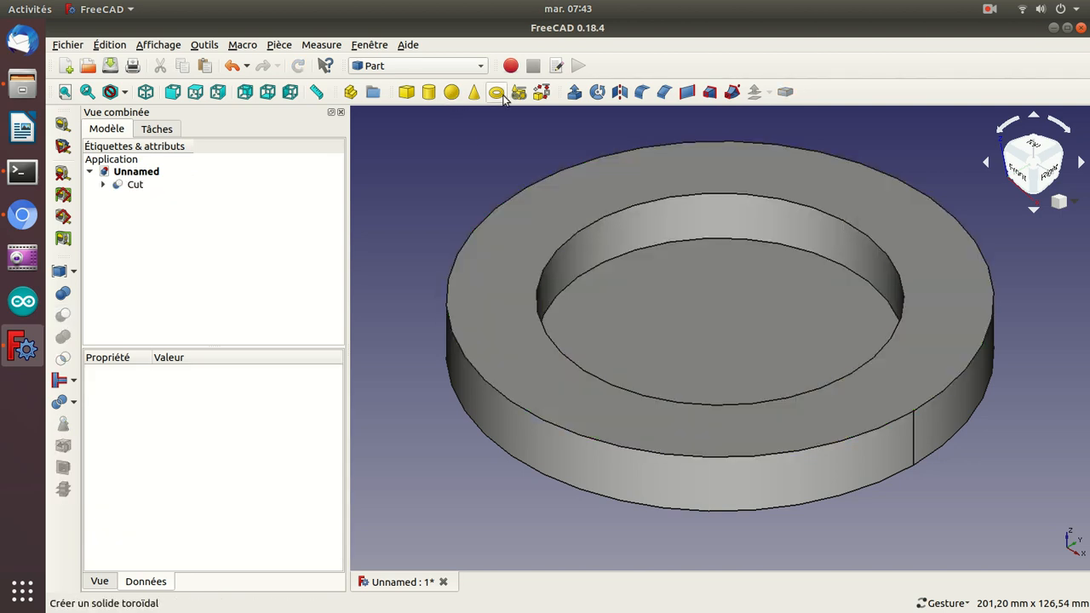
# Step: Add a torus primitive, set its Radius2 to 15 mm and refresh its shape
pyautogui.click(501, 96)
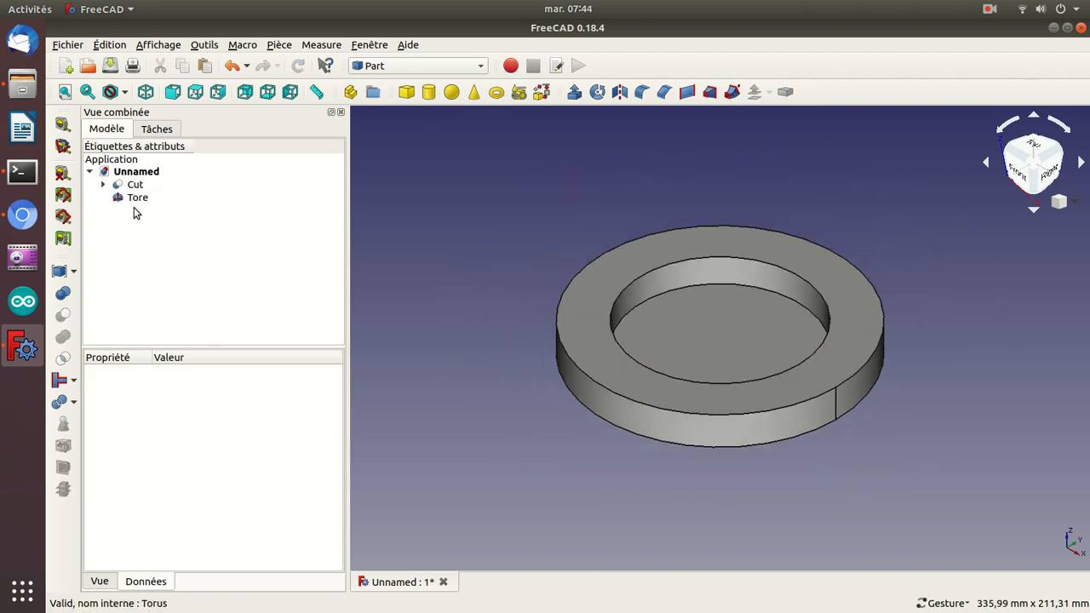
pyautogui.click(137, 198)
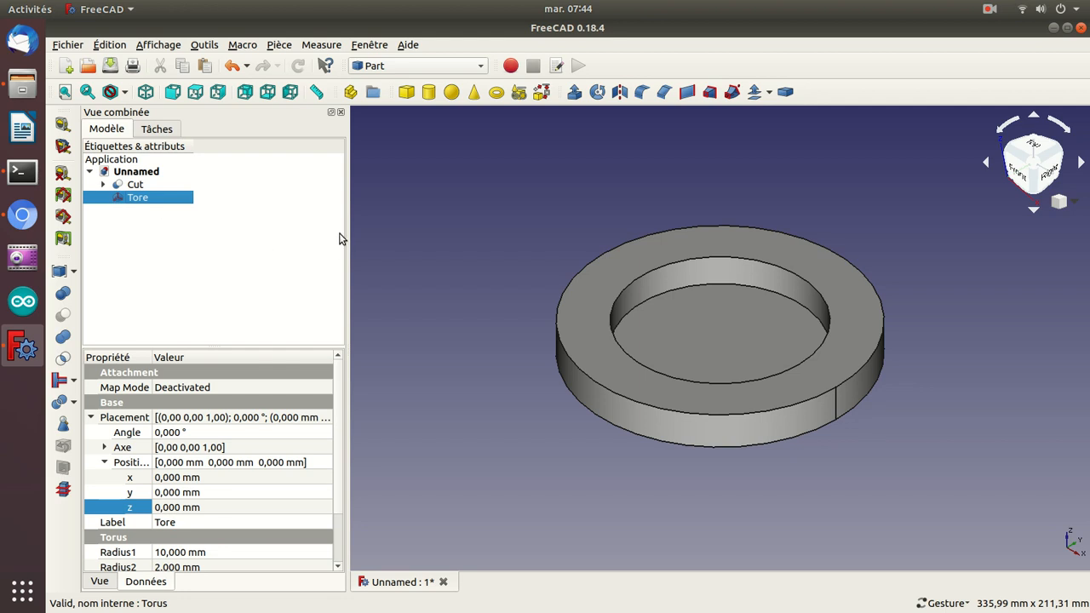
pyautogui.moveTo(337, 400); pyautogui.dragTo(340, 452)
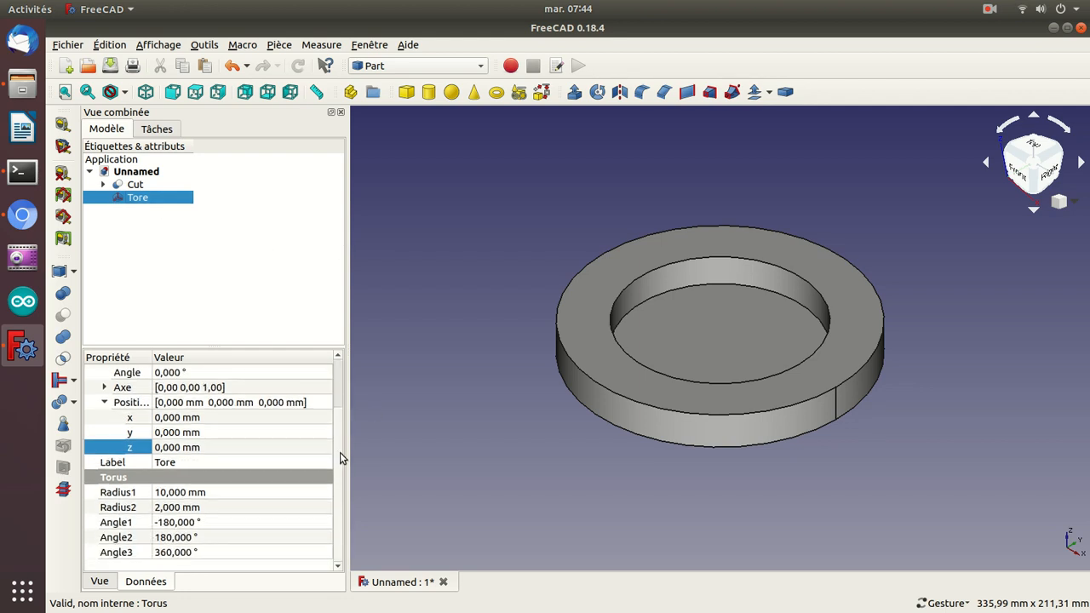
pyautogui.click(157, 508)
pyautogui.write('15')
pyautogui.press('Return')
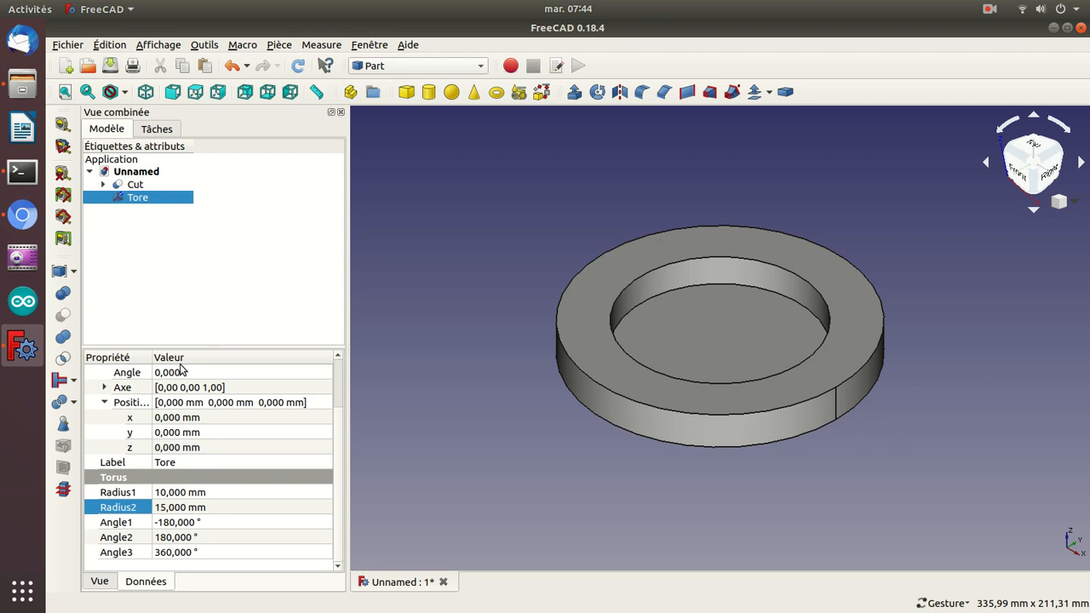
pyautogui.doubleClick(145, 202)
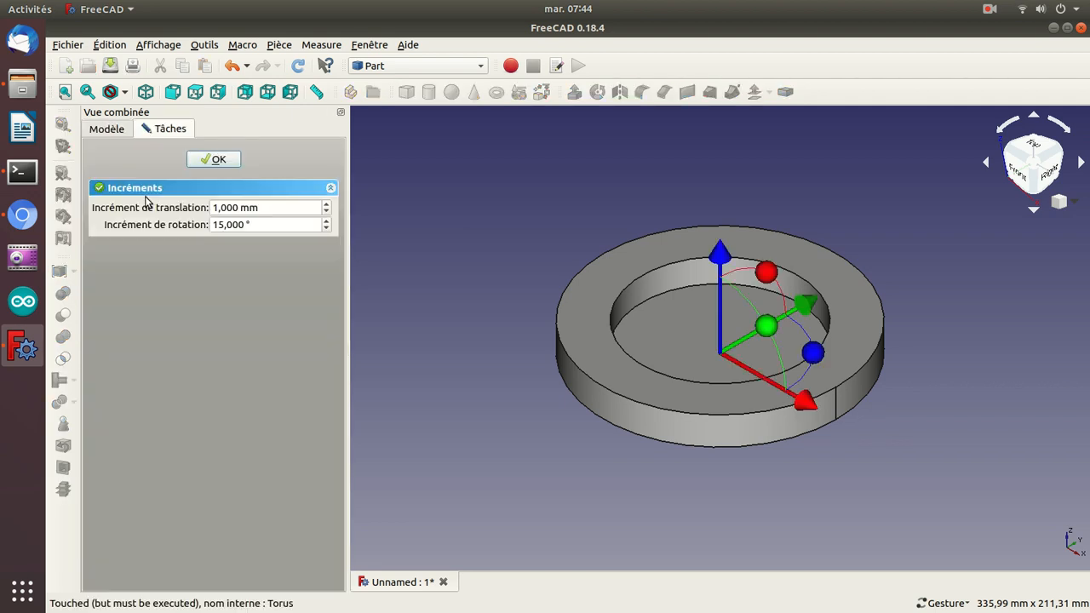
pyautogui.press('Escape')
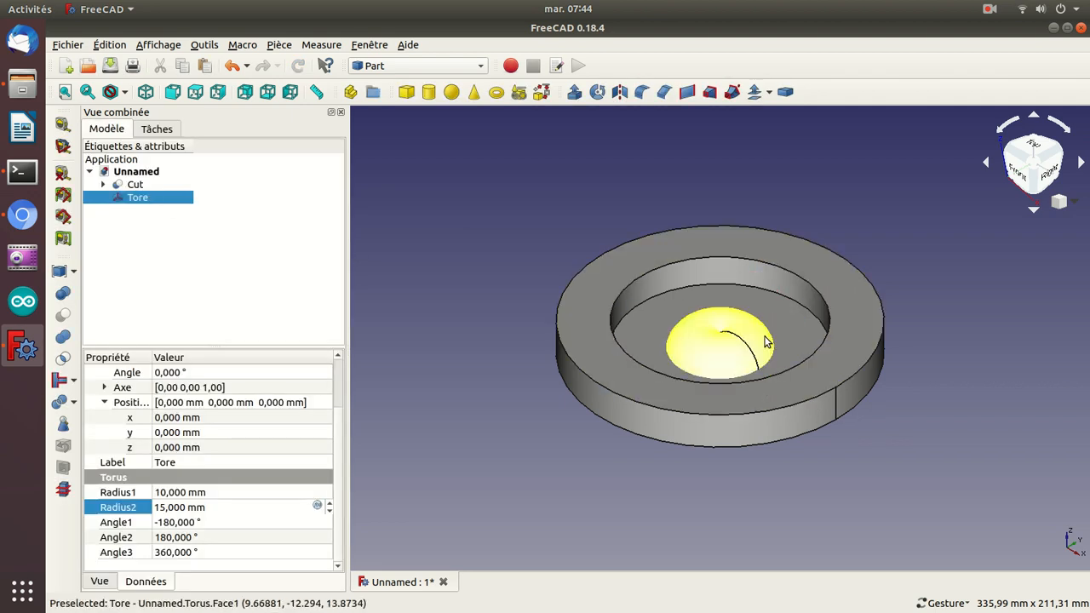
# Step: Raise the torus by setting its z position to 15 mm
pyautogui.moveTo(550, 466); pyautogui.dragTo(599, 444)
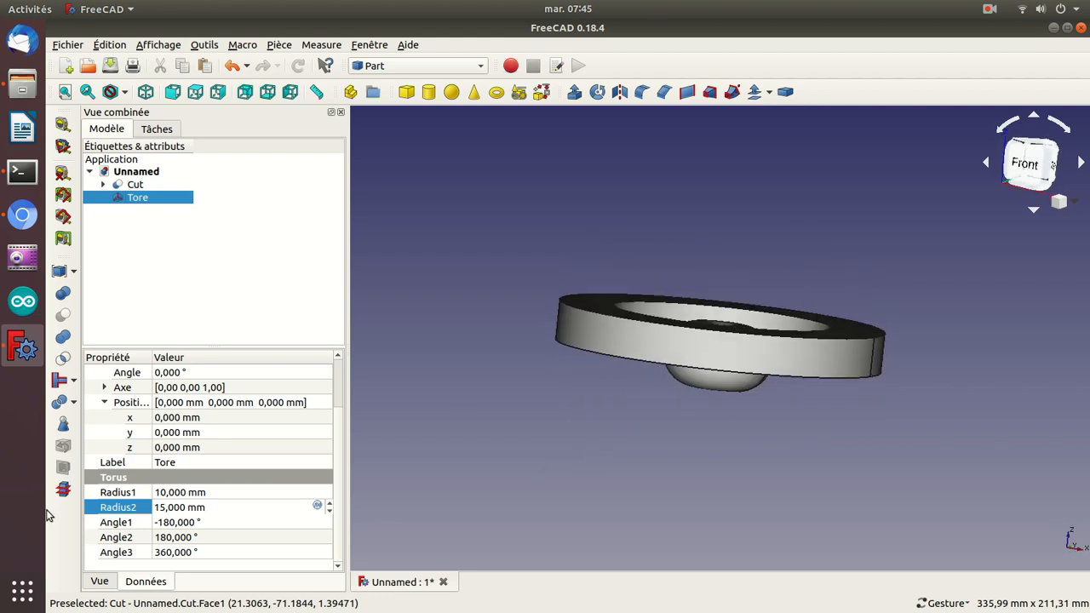
pyautogui.click(162, 447)
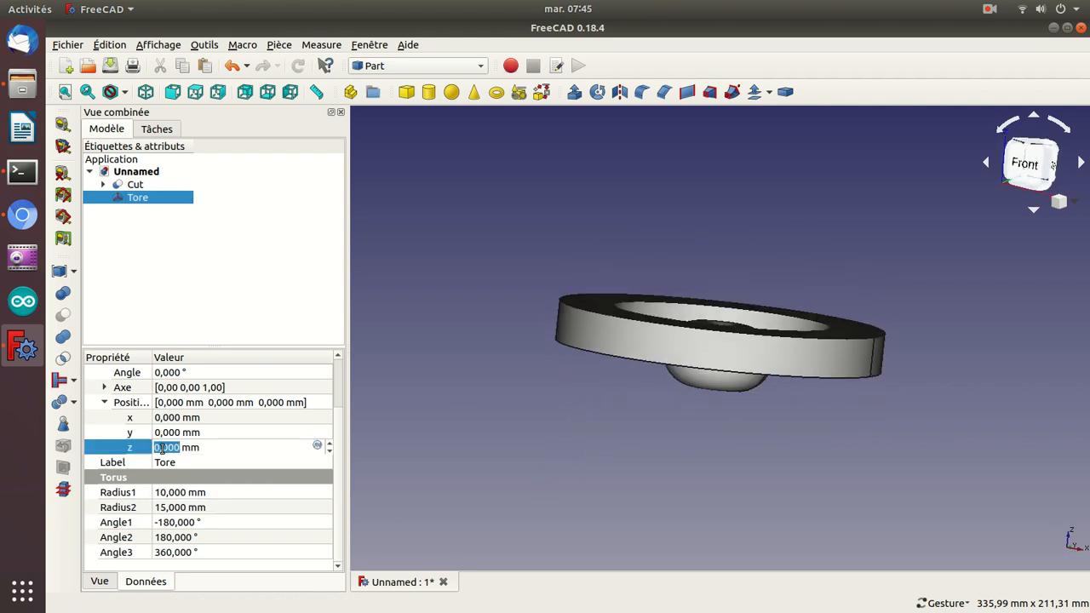
pyautogui.write('15')
pyautogui.press('Return')
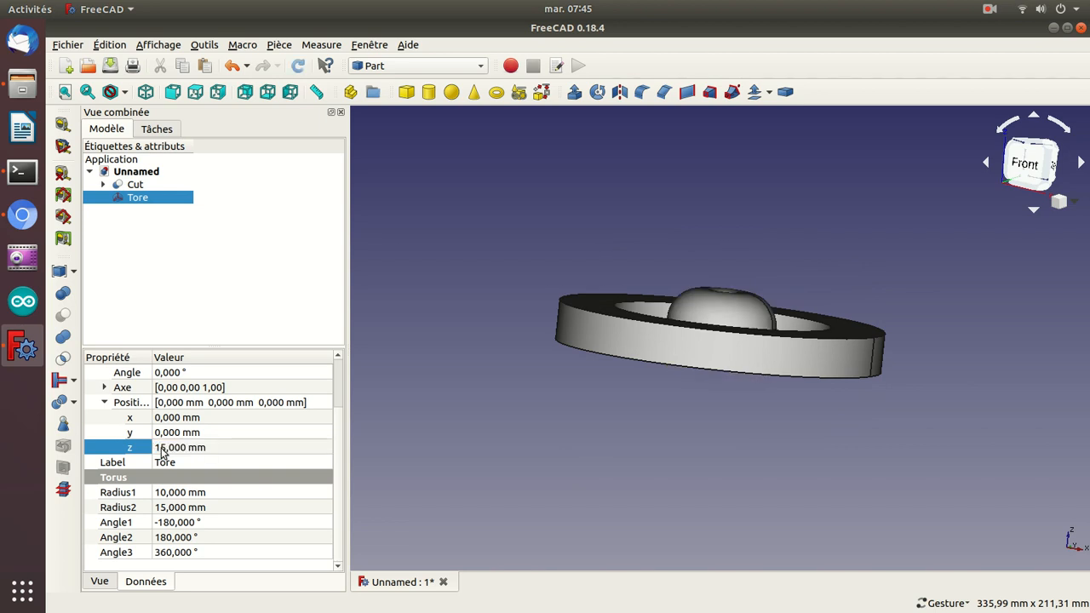
pyautogui.moveTo(547, 213); pyautogui.dragTo(601, 278)
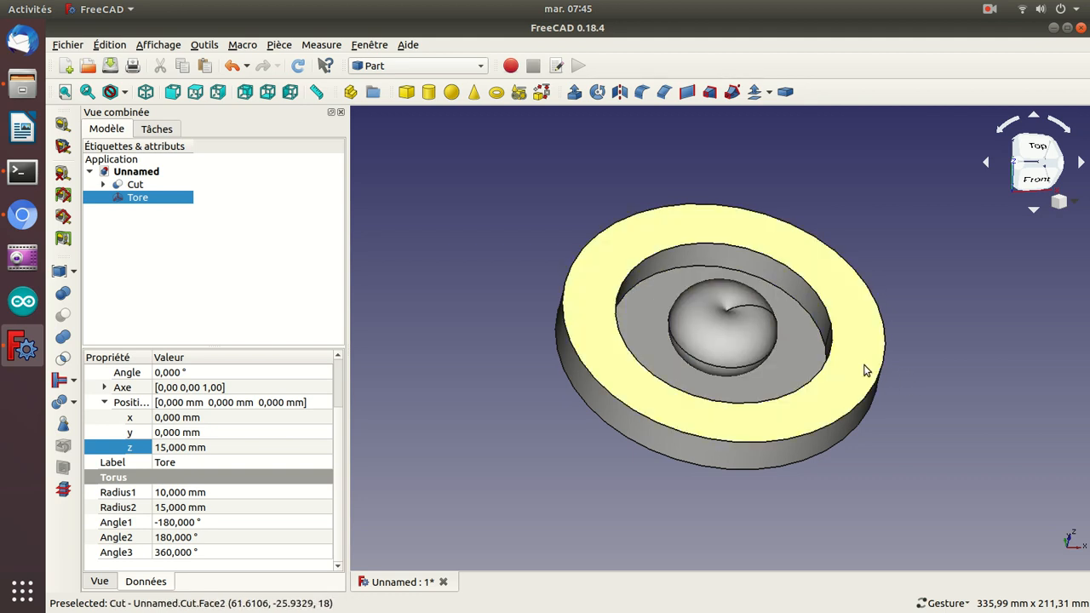
# Step: Check the reference photo of the wheel in Chromium, return to FreeCAD and set the torus's z position to 0 mm
pyautogui.click(26, 216)
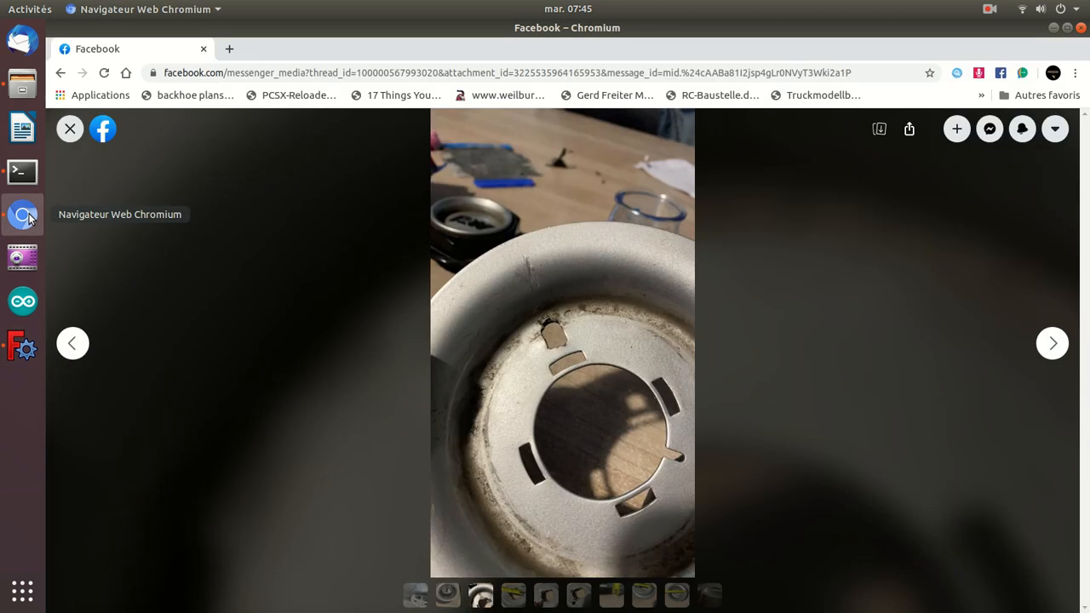
pyautogui.click(26, 357)
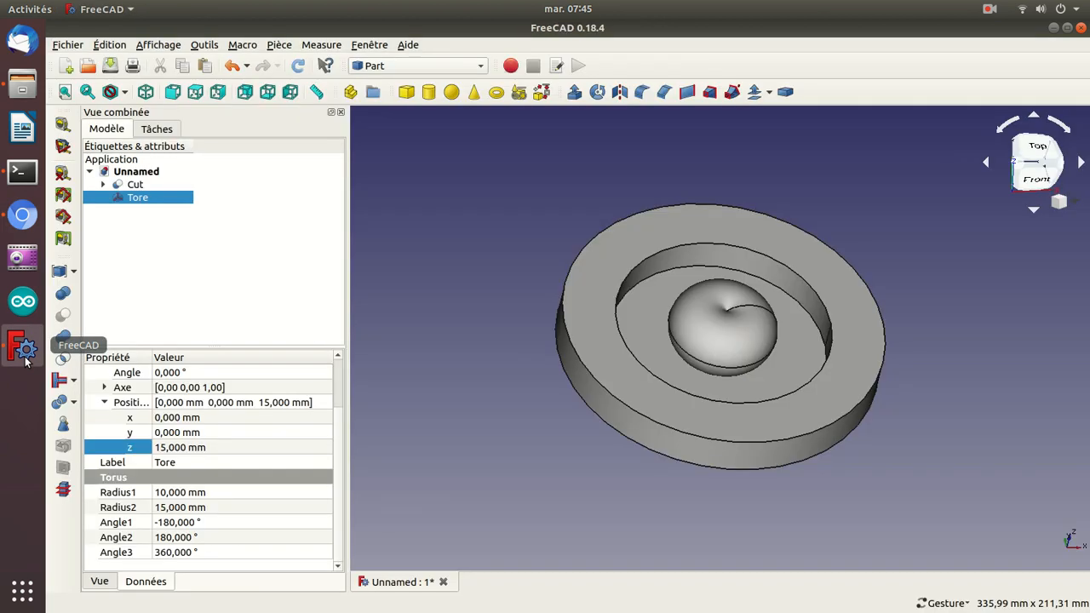
pyautogui.click(684, 347)
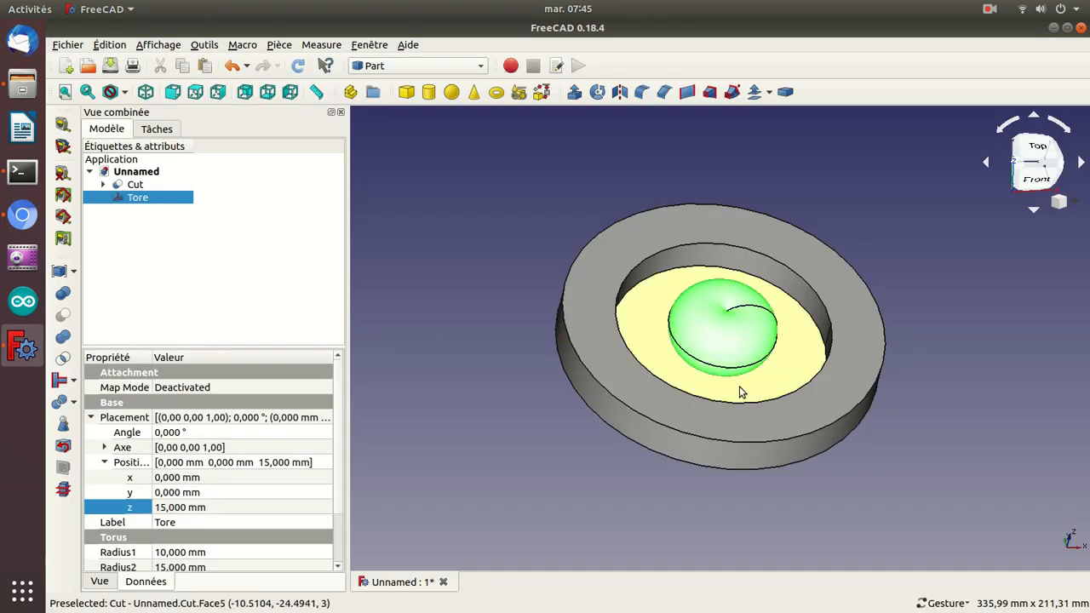
pyautogui.doubleClick(179, 507)
pyautogui.write('0')
pyautogui.press('Return')
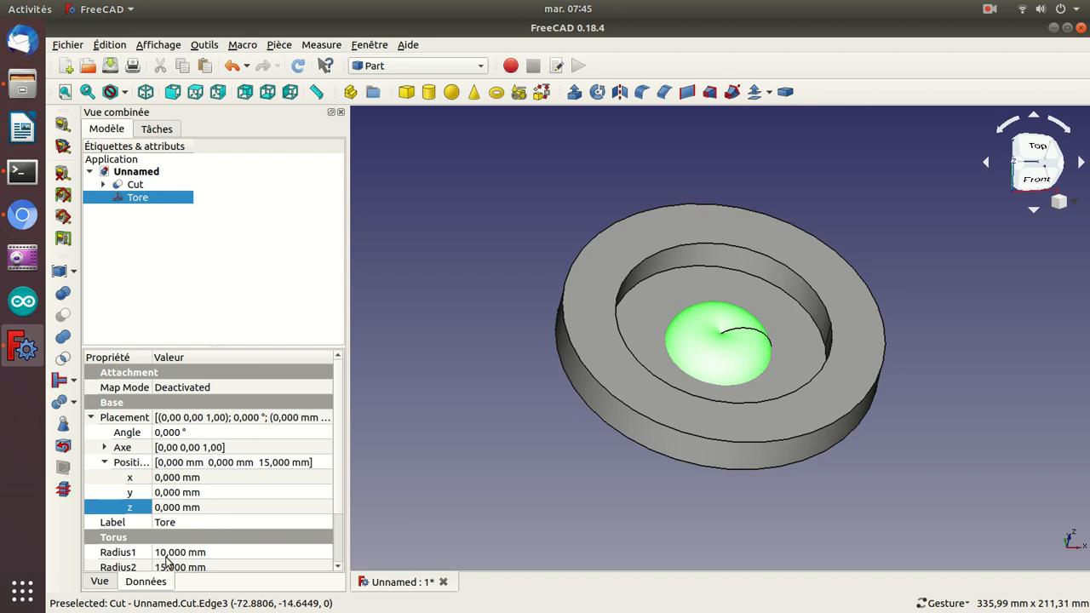
# Step: Set the torus's Radius1 to 74.5 mm and refresh its shape
pyautogui.click(162, 555)
pyautogui.click(163, 553)
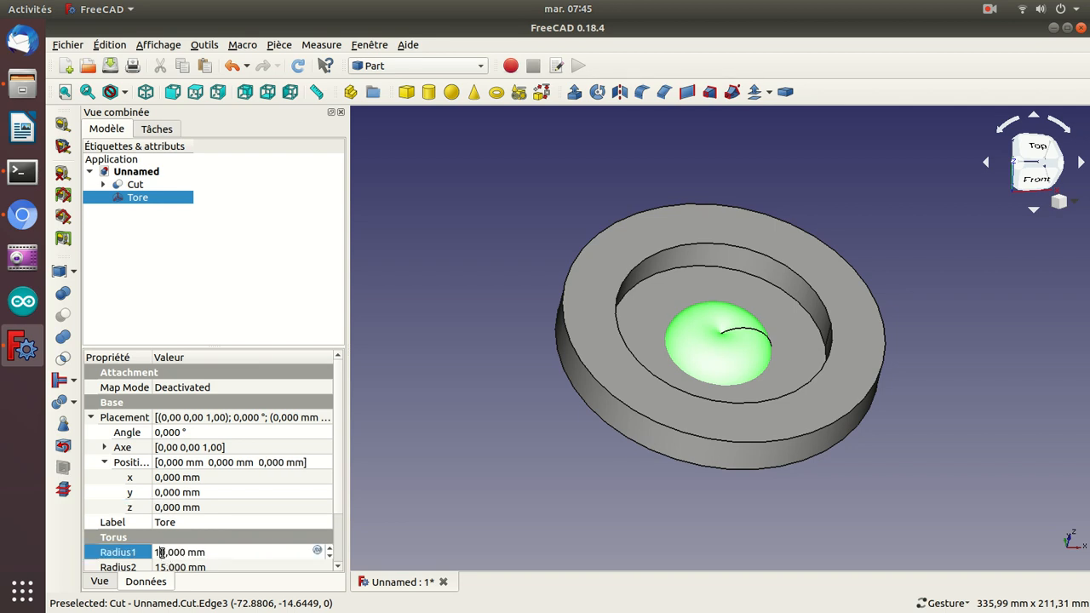
pyautogui.doubleClick(161, 553)
pyautogui.write('74')
pyautogui.press('Return')
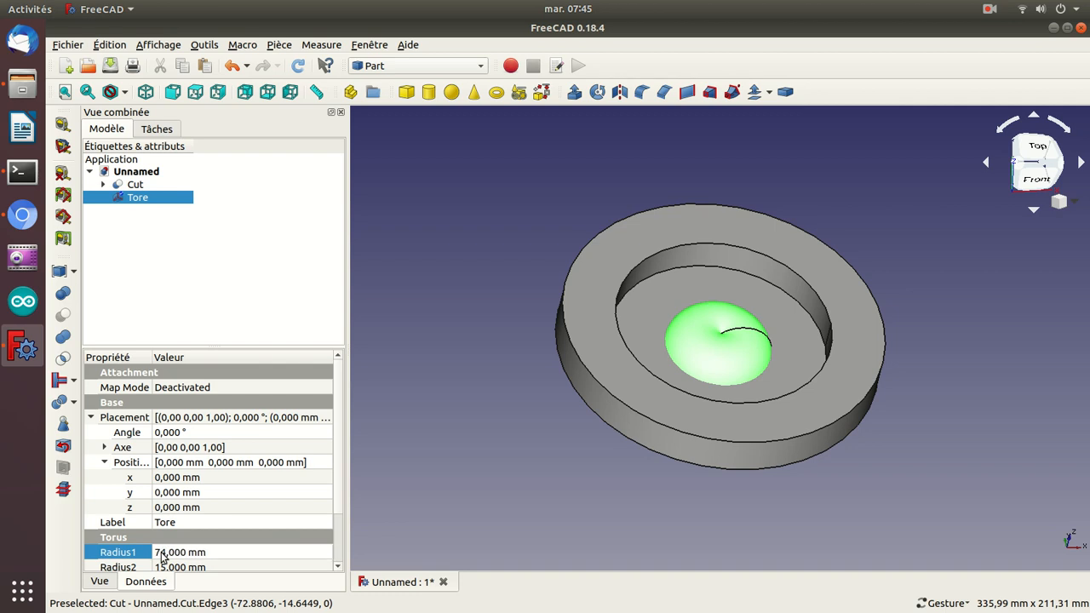
pyautogui.click(180, 553)
pyautogui.press('BackSpace')
pyautogui.write('5')
pyautogui.press('Return')
pyautogui.doubleClick(139, 197)
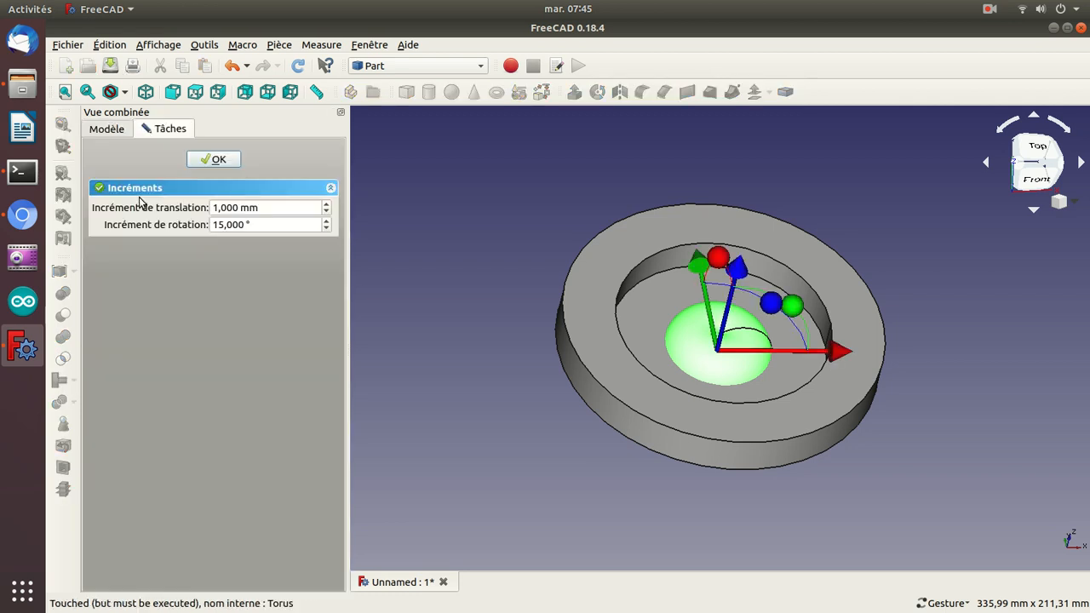
pyautogui.press('Escape')
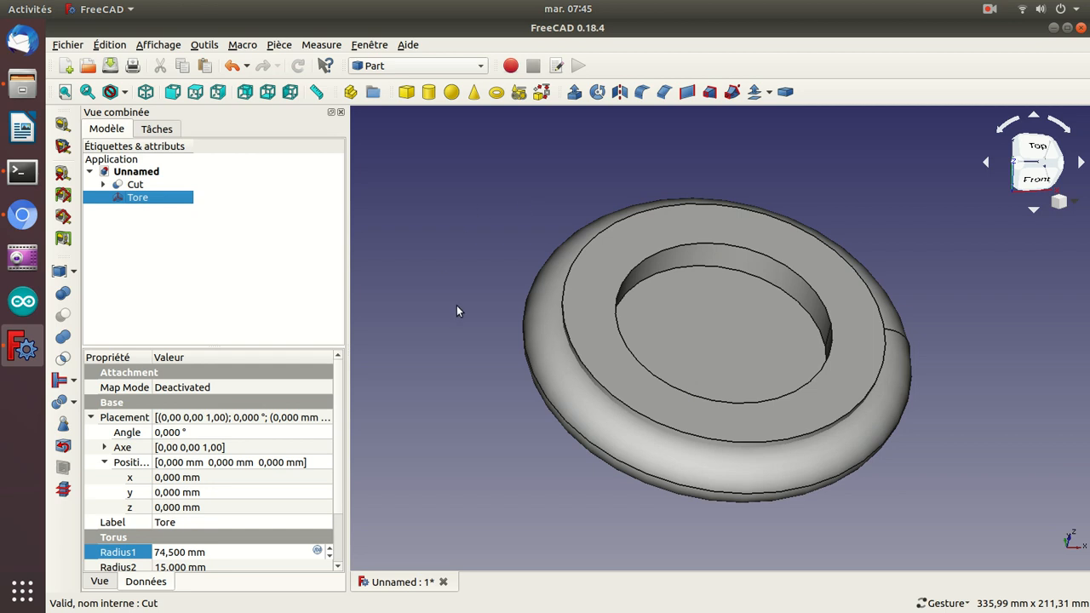
# Step: Duplicate the torus with copy and paste, and select the new copy
pyautogui.moveTo(435, 421); pyautogui.dragTo(730, 451)
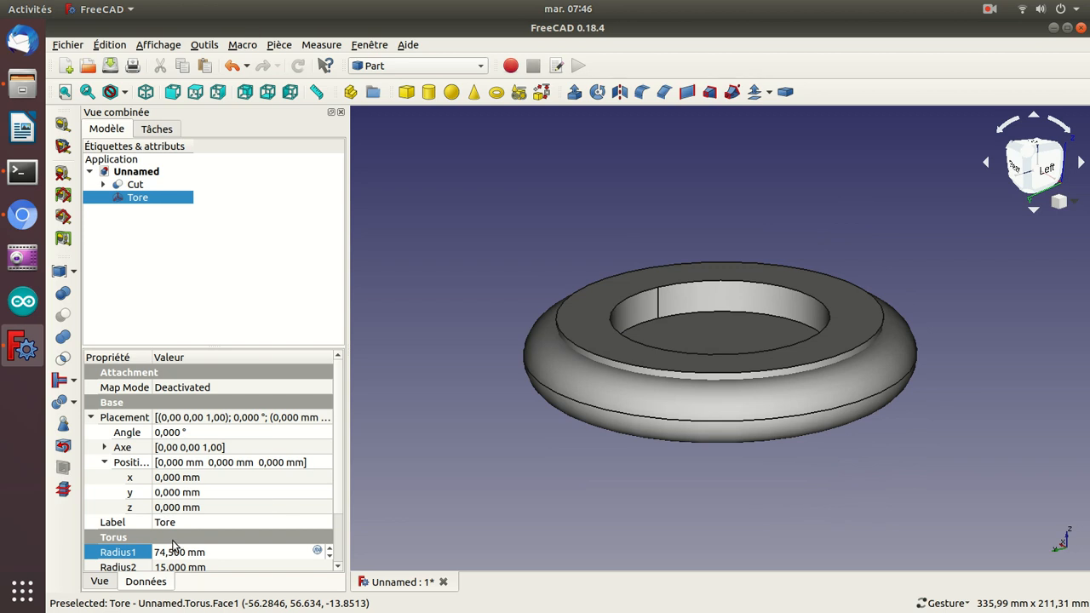
pyautogui.hotkey('ctrl', 'c')
pyautogui.hotkey('ctrl', 'v')
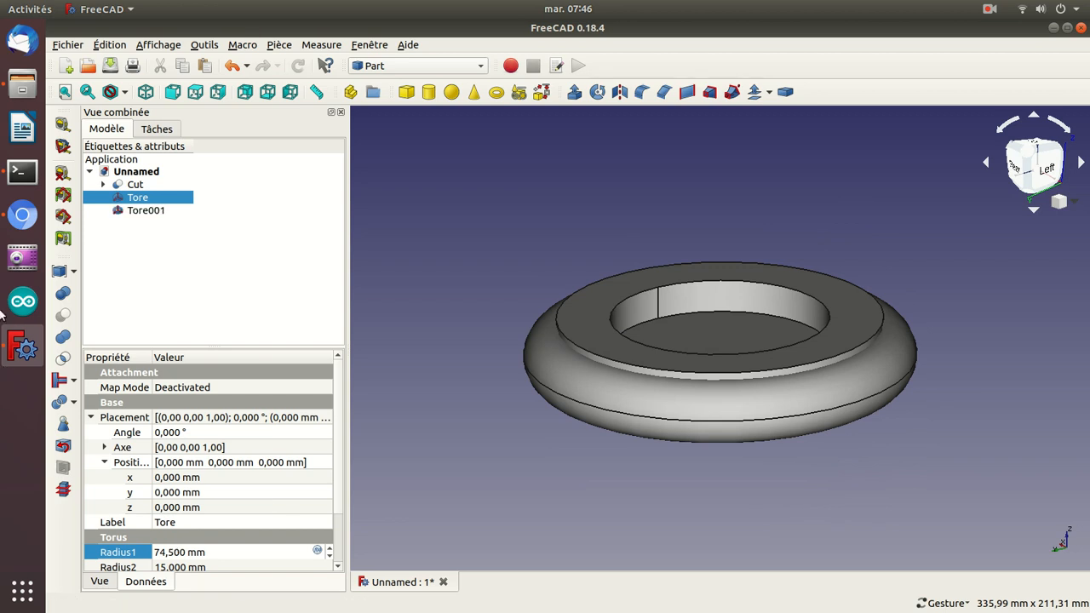
pyautogui.click(152, 212)
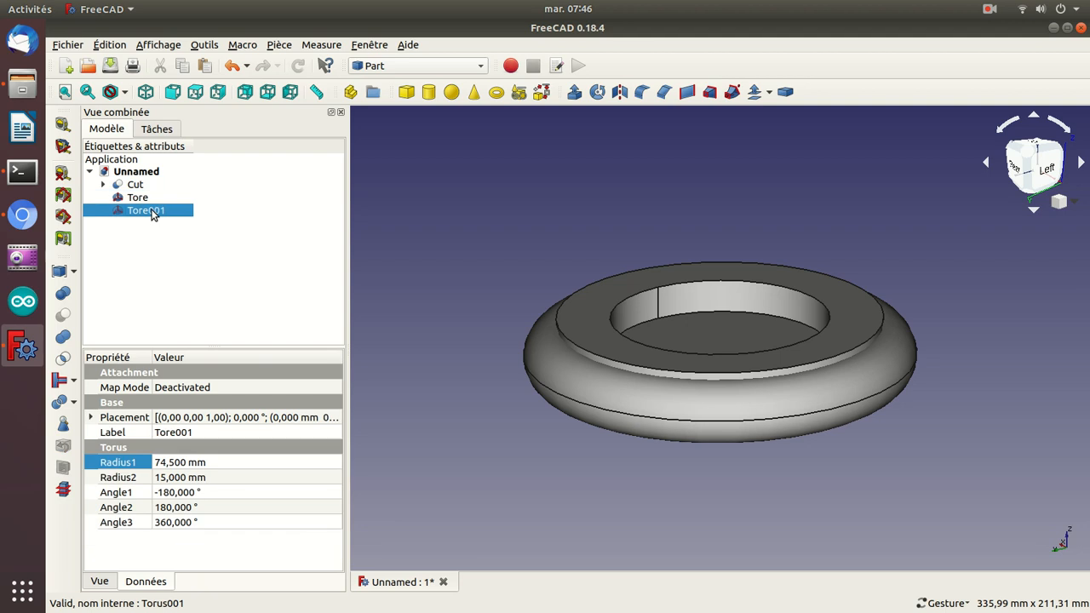
# Step: Set the copied torus's Radius1 to 71.5 mm and refresh its shape
pyautogui.click(164, 460)
pyautogui.write('74,2')
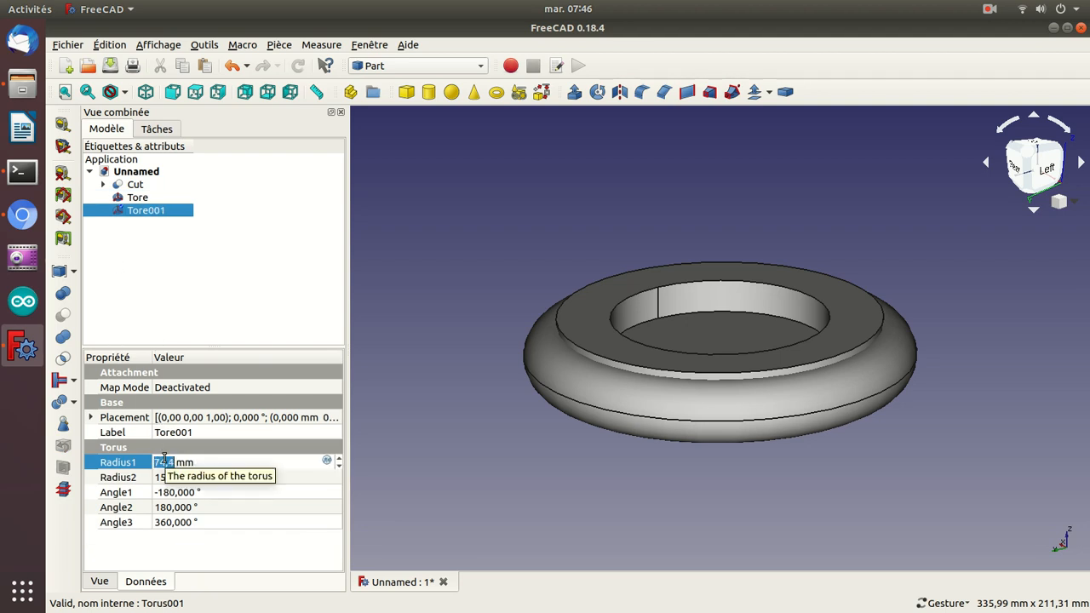
pyautogui.press('Down')
pyautogui.press('Down')
pyautogui.press('Down')
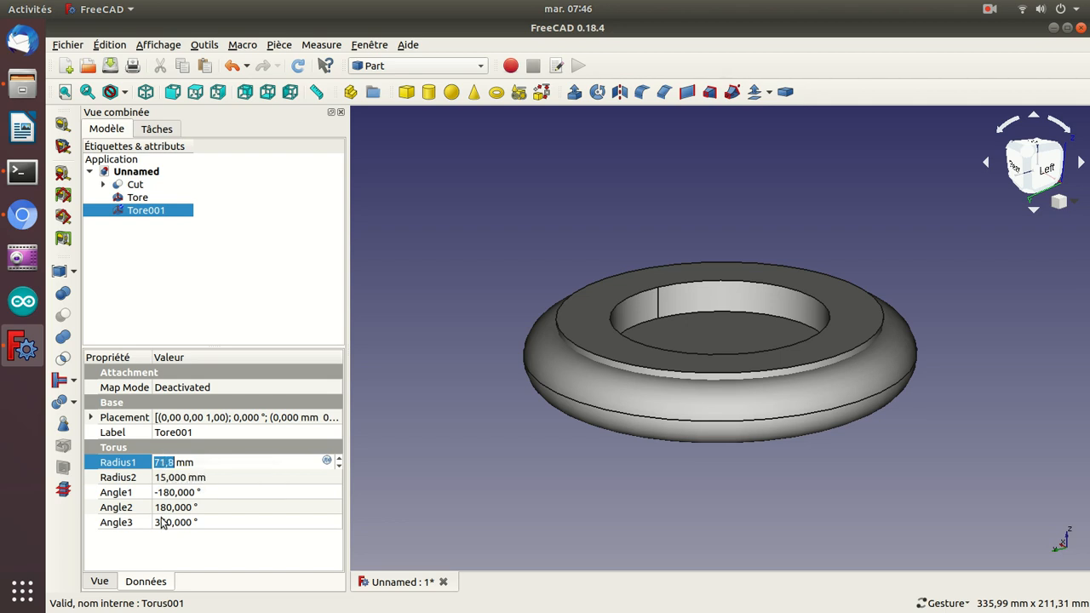
pyautogui.press('Return')
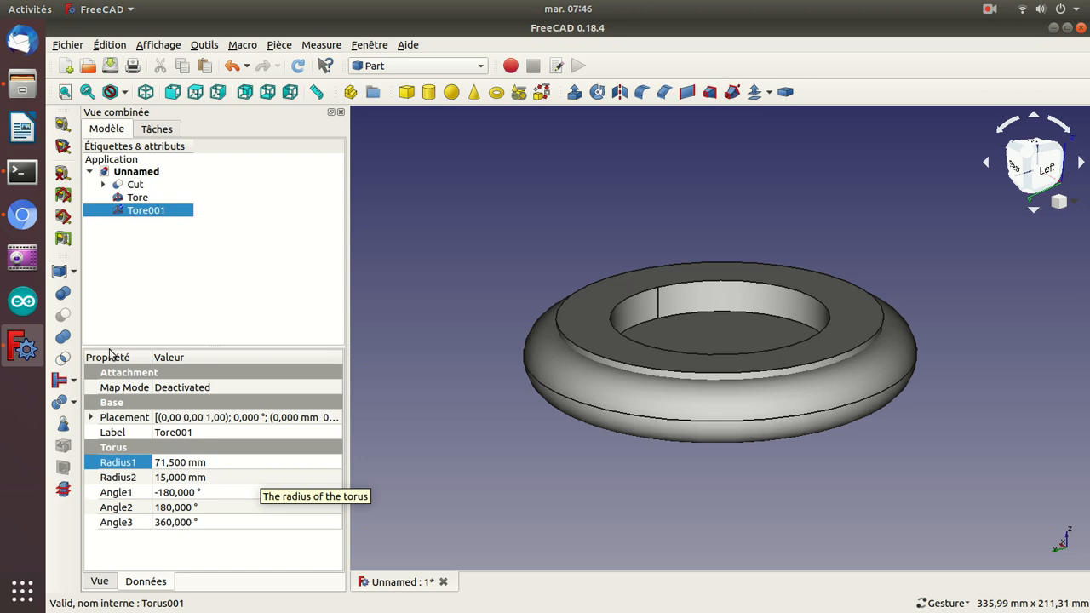
pyautogui.doubleClick(151, 212)
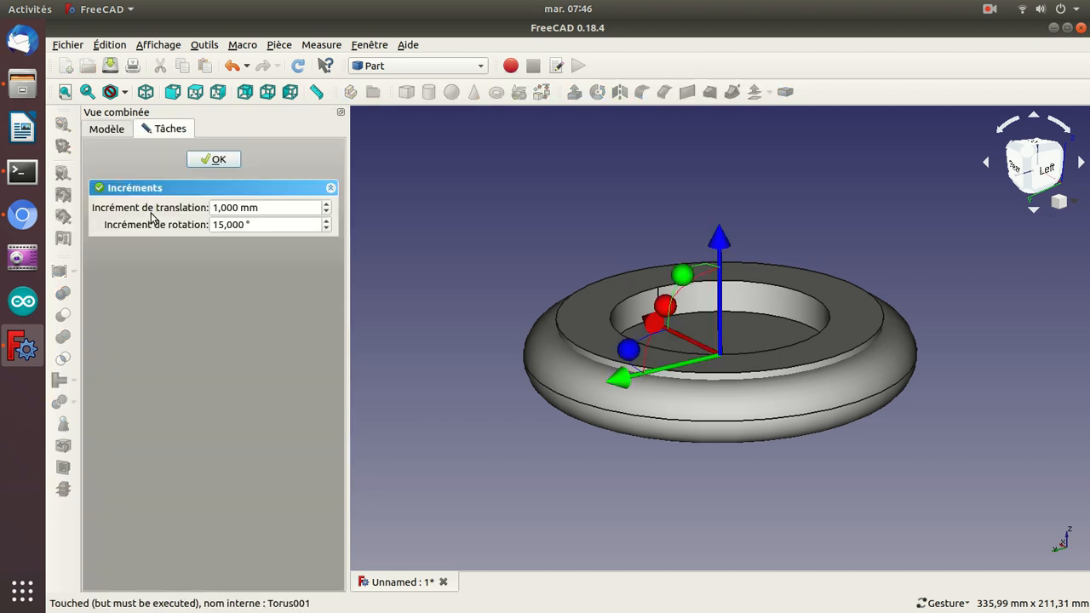
pyautogui.press('Escape')
# Step: Compare the two tori from the underside and set the copied torus's Angle2 to 90°
pyautogui.moveTo(474, 242); pyautogui.dragTo(743, 186)
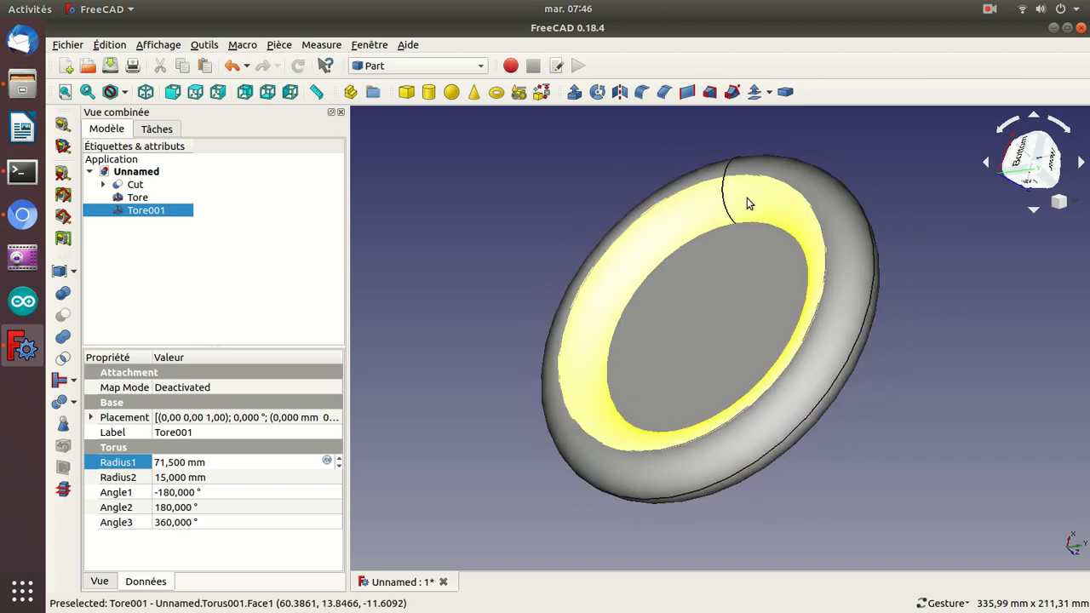
pyautogui.click(746, 199)
pyautogui.click(799, 181)
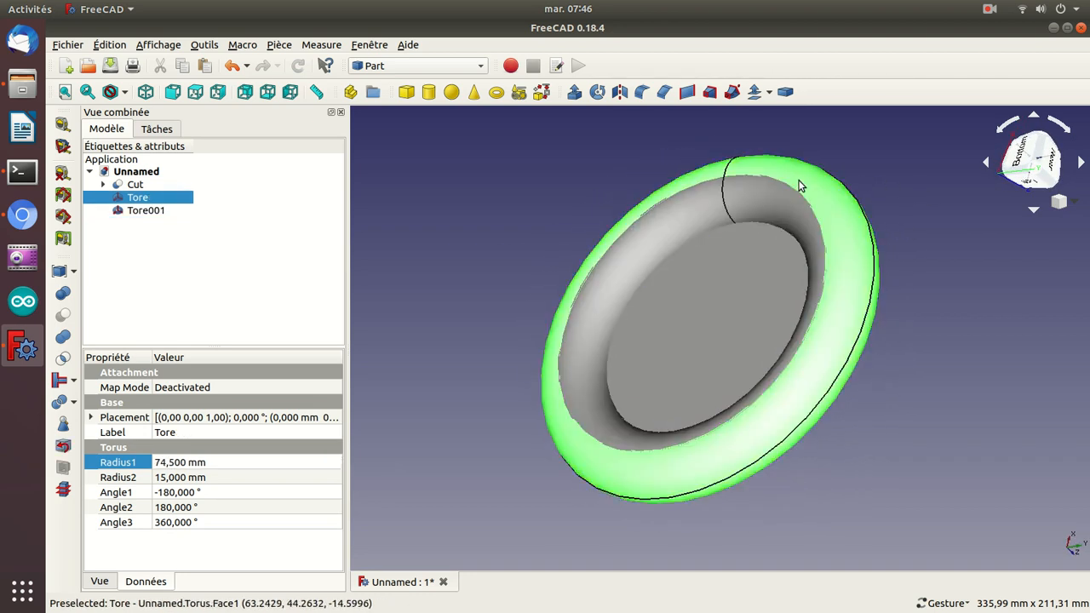
pyautogui.click(768, 201)
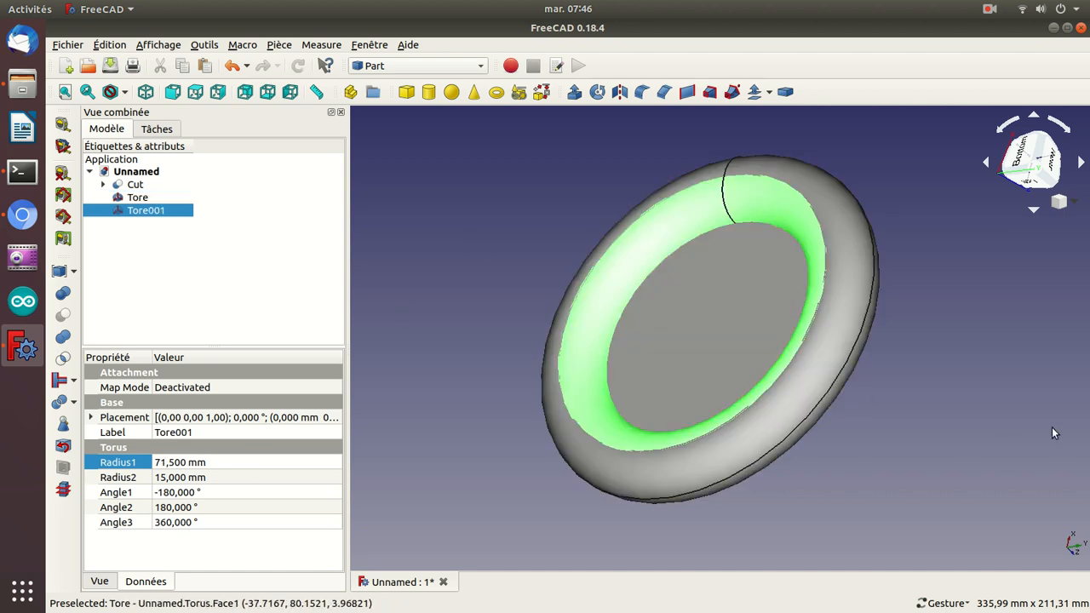
pyautogui.moveTo(940, 400); pyautogui.dragTo(1032, 338)
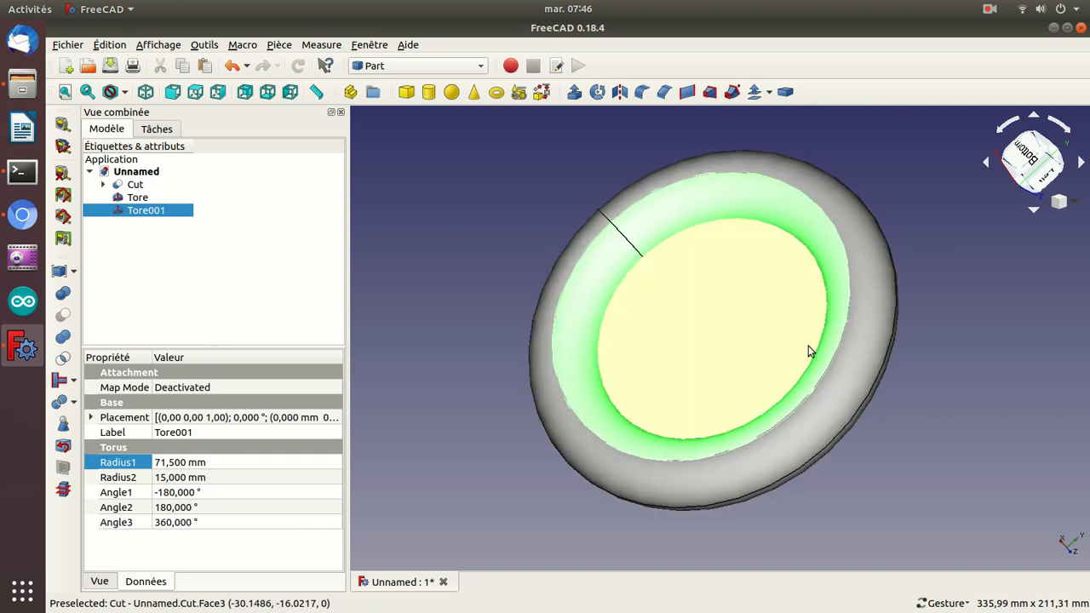
pyautogui.click(167, 505)
pyautogui.write('90')
pyautogui.press('Return')
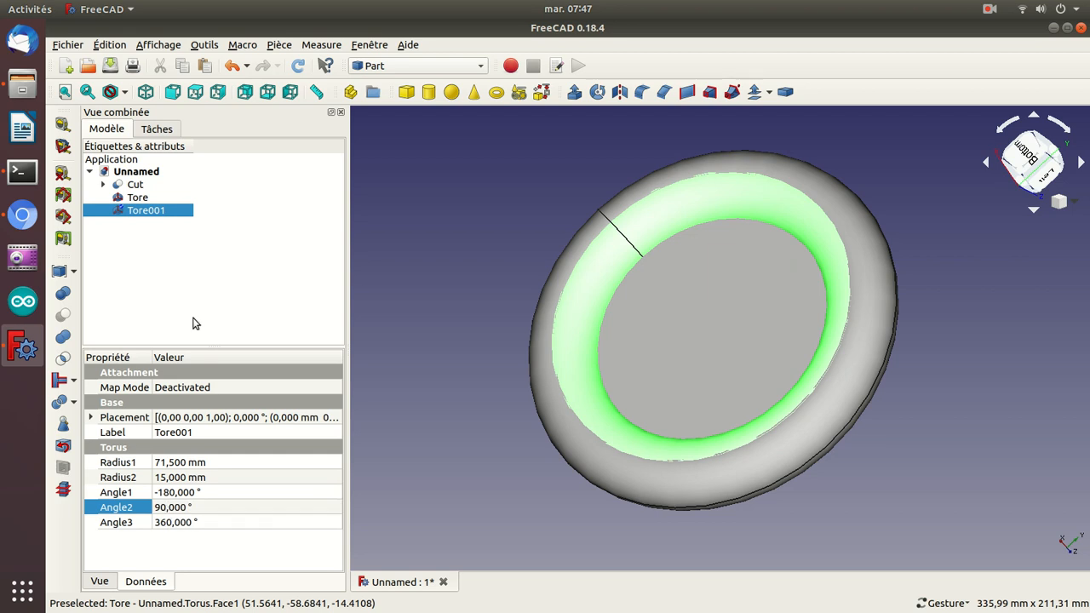
# Step: Hide the recessed body and the original torus, and refresh the copied torus to inspect its cross-section
pyautogui.click(133, 186)
pyautogui.keyDown('ctrl'); pyautogui.click(133, 199); pyautogui.keyUp('ctrl')
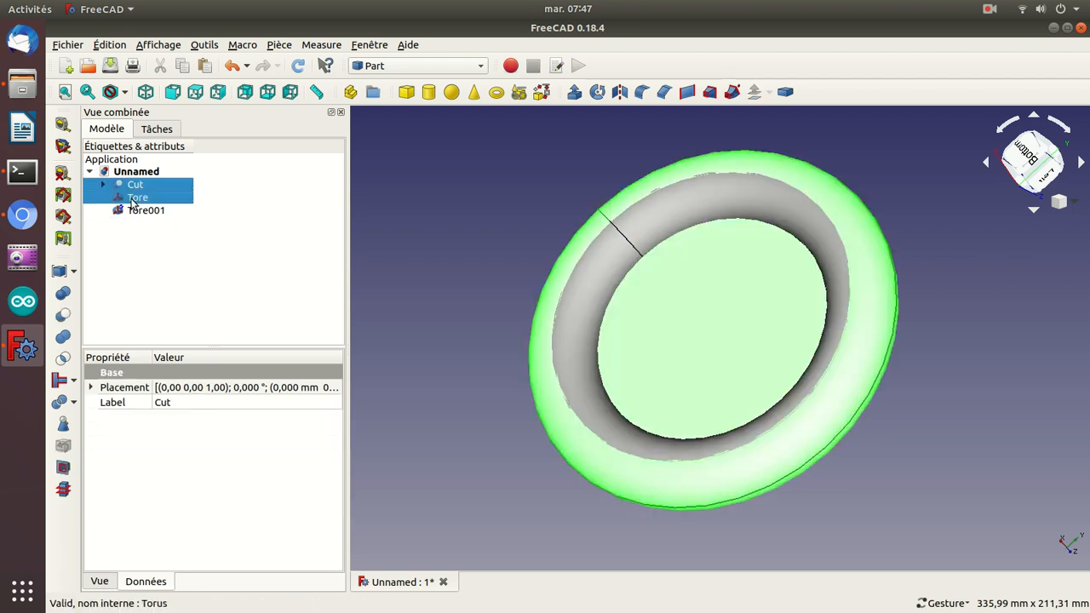
pyautogui.press('space')
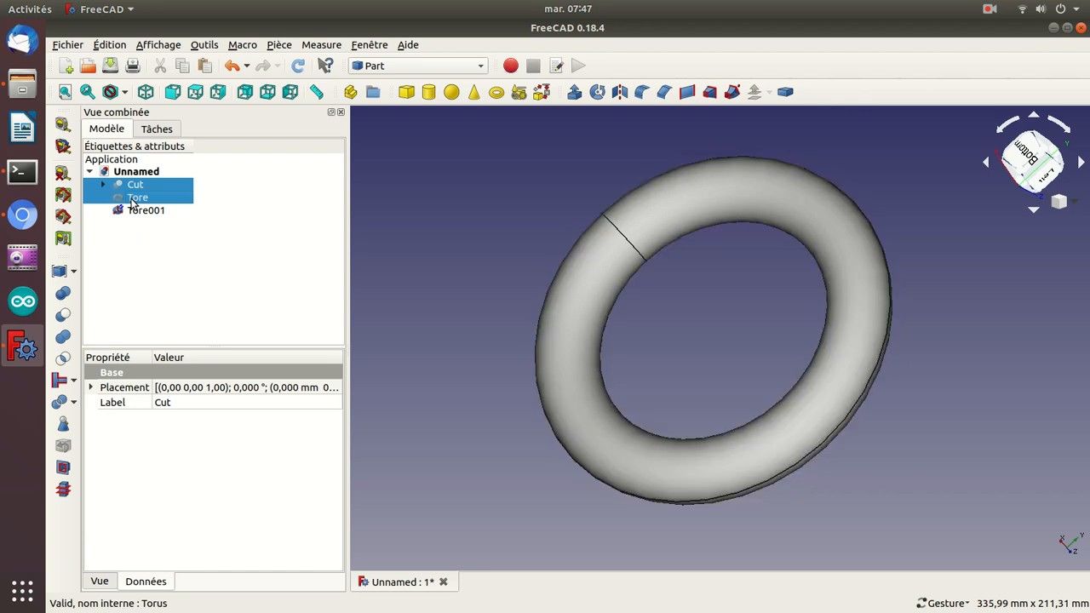
pyautogui.click(220, 292)
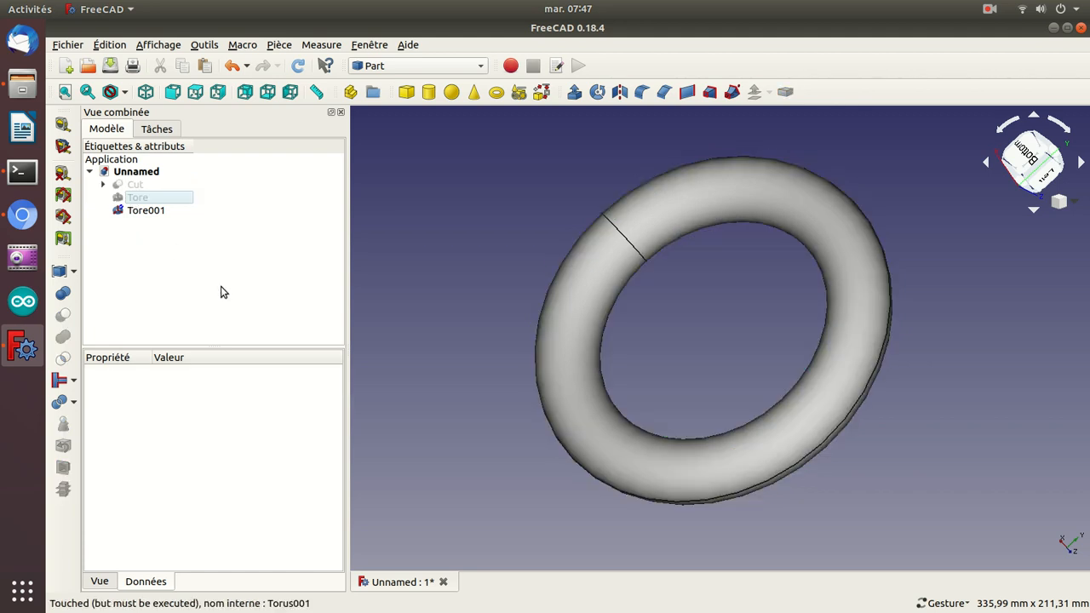
pyautogui.doubleClick(146, 213)
pyautogui.press('Escape')
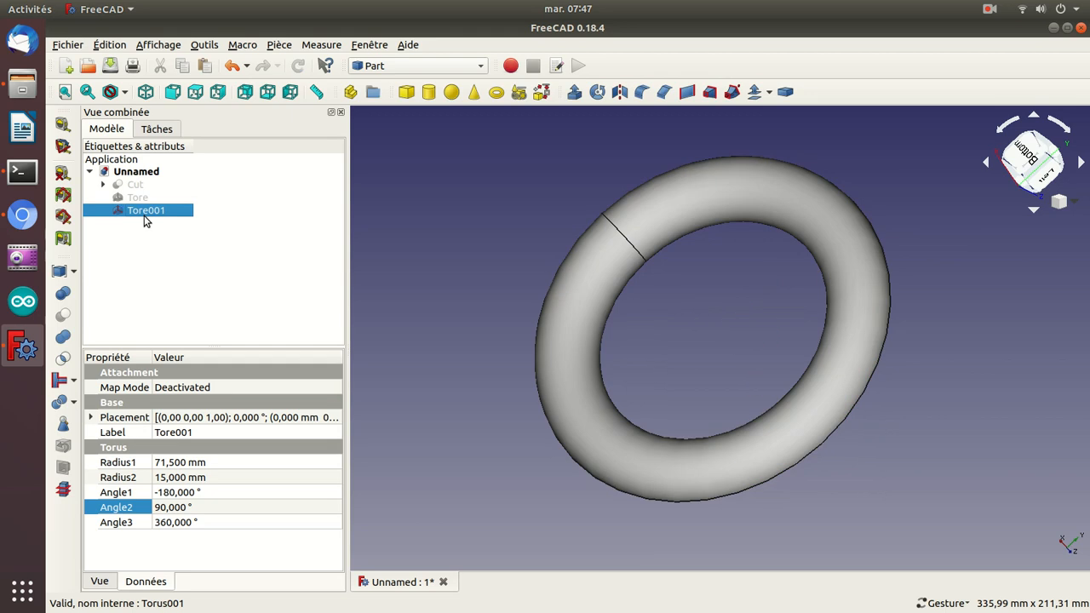
pyautogui.moveTo(486, 188); pyautogui.dragTo(875, 270)
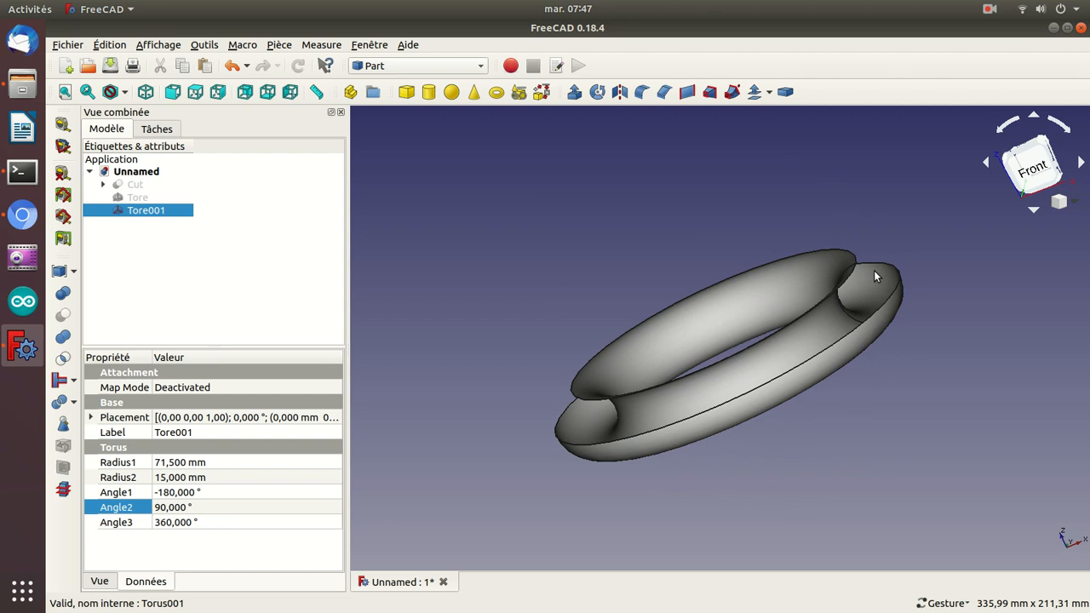
# Step: Try to subtract the copied torus from the recessed body with a Boolean cut, and undo that cut
pyautogui.click(136, 184)
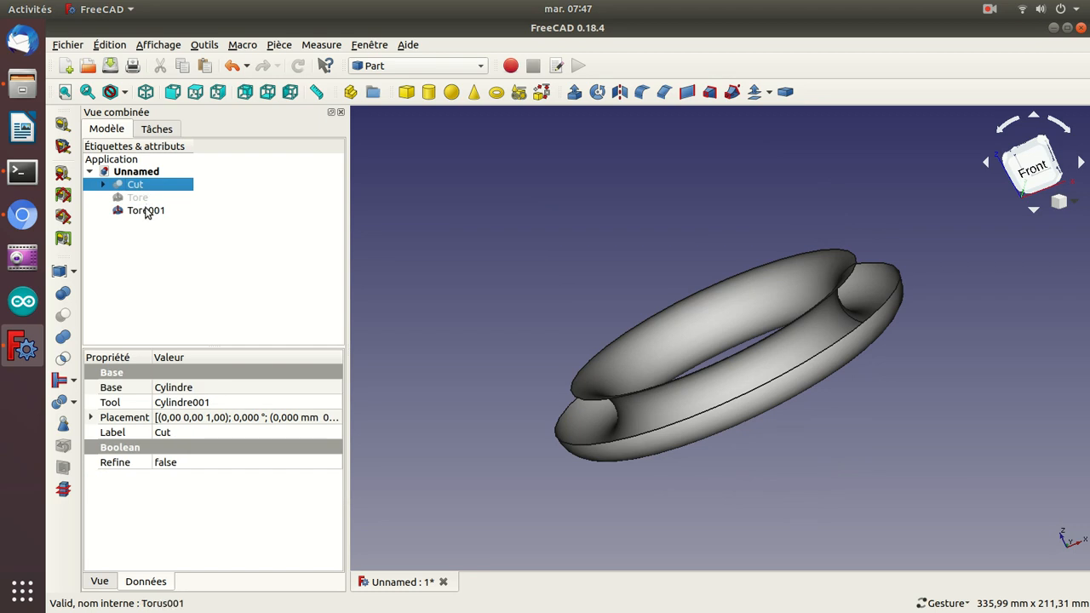
pyautogui.keyDown('ctrl'); pyautogui.click(145, 210); pyautogui.keyUp('ctrl')
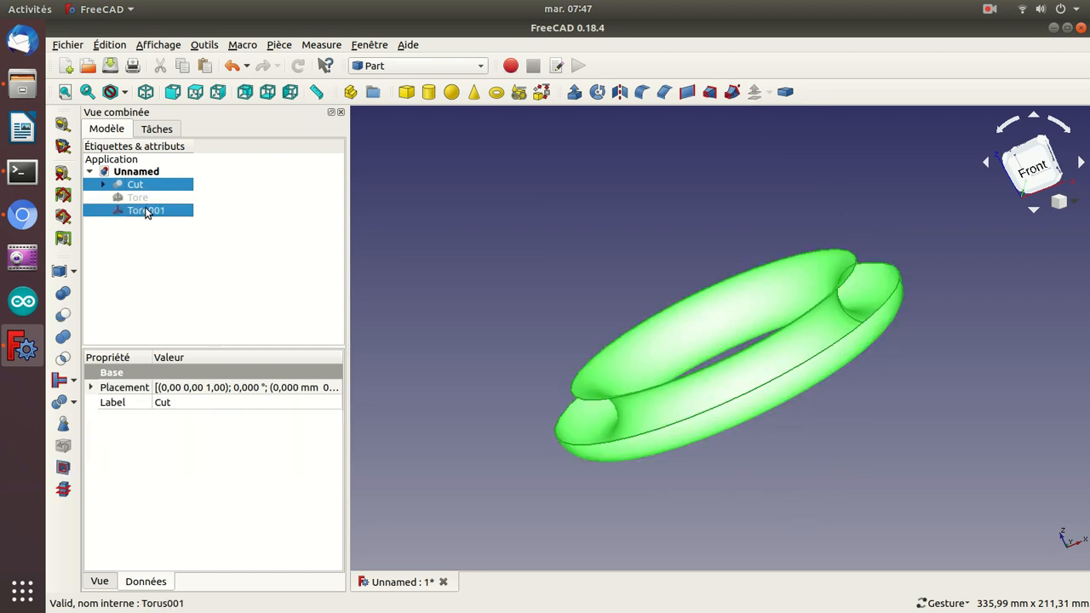
pyautogui.click(63, 319)
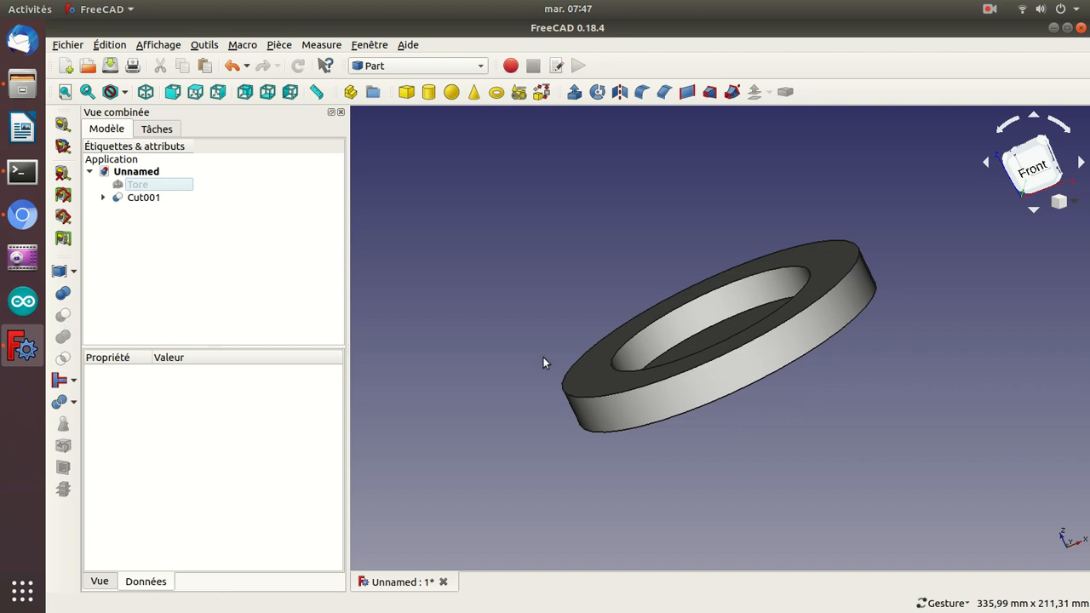
pyautogui.moveTo(513, 394); pyautogui.dragTo(735, 410)
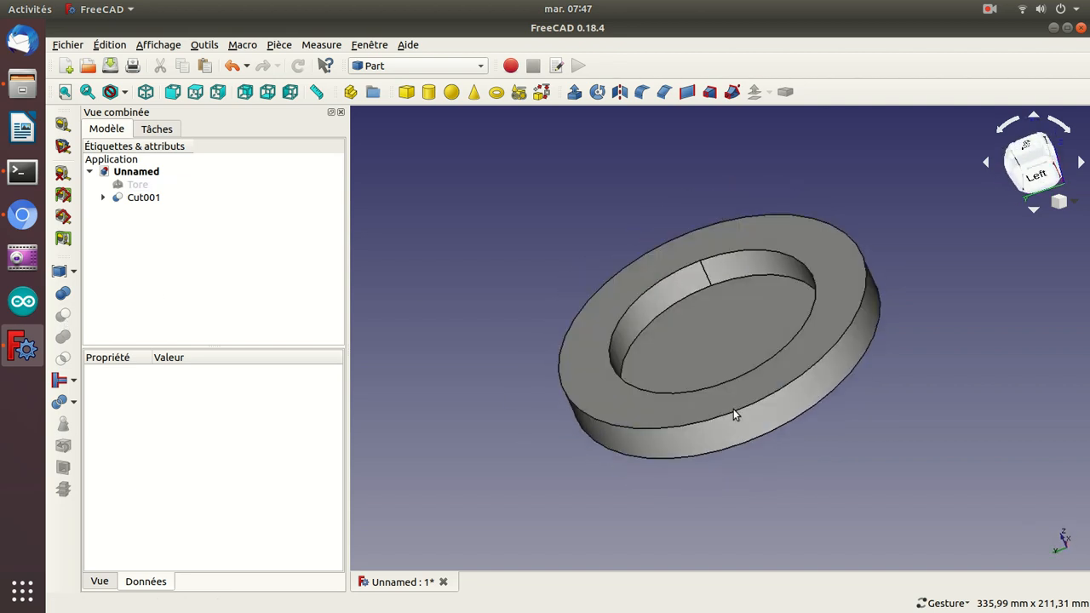
pyautogui.hotkey('ctrl', 'z')
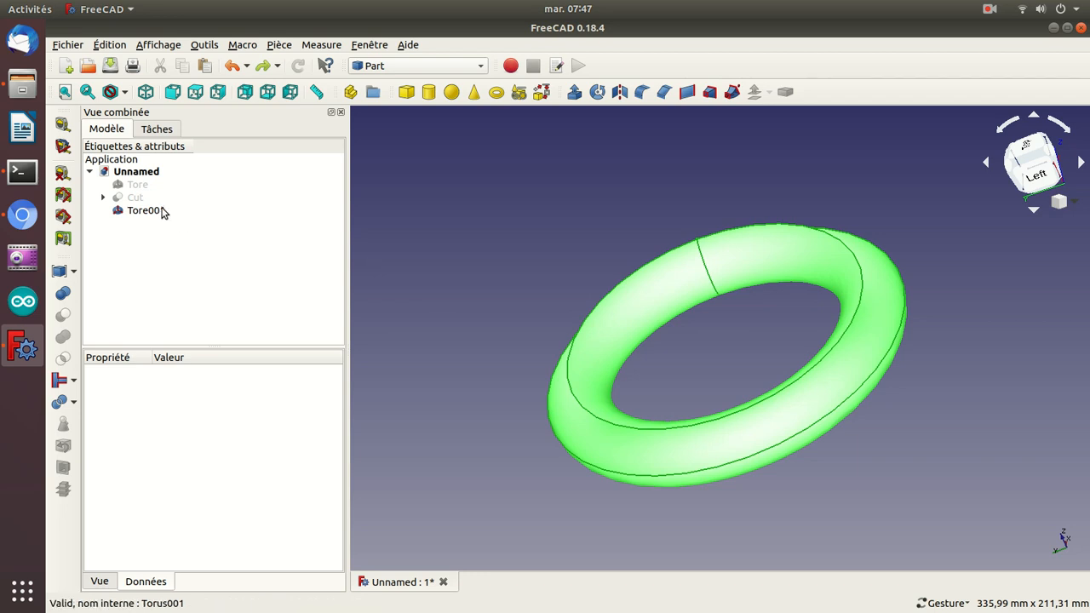
# Step: Set the copied torus's Angle1 to 90° and refresh its shape
pyautogui.click(135, 210)
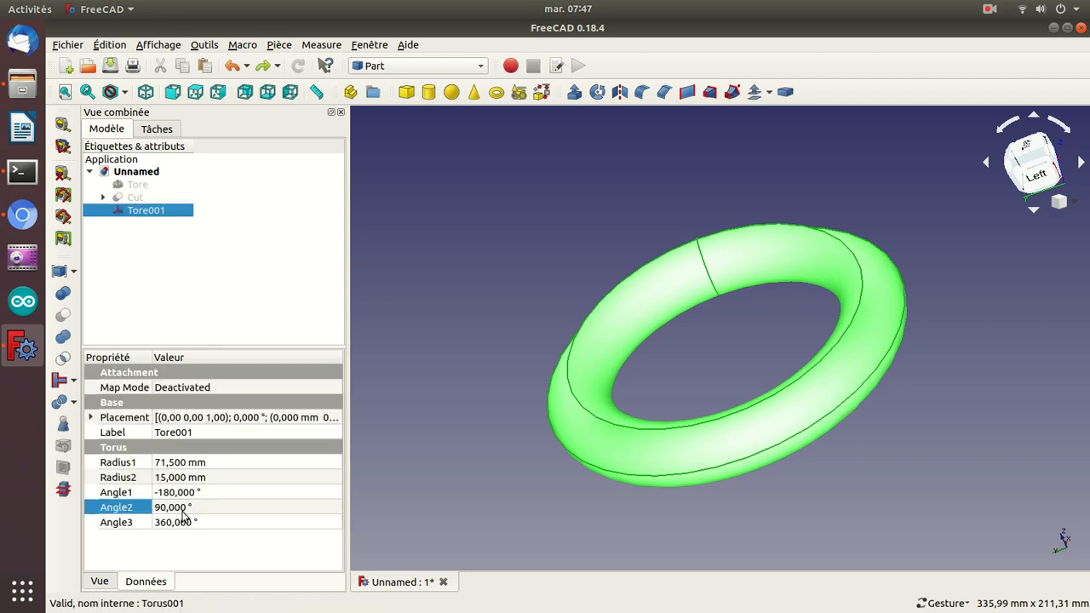
pyautogui.click(166, 493)
pyautogui.write('90')
pyautogui.press('Return')
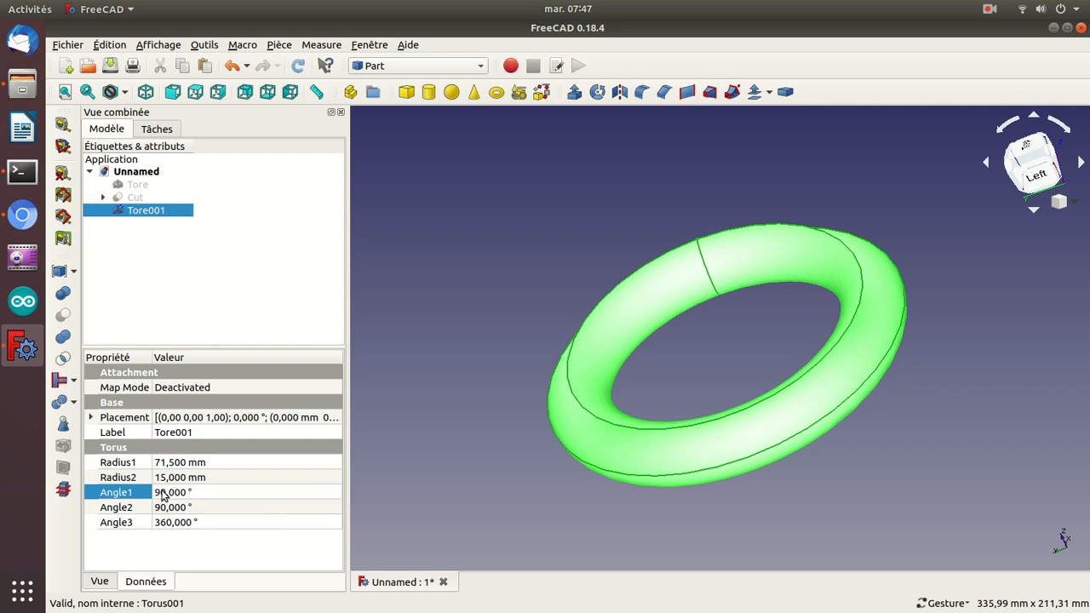
pyautogui.doubleClick(147, 214)
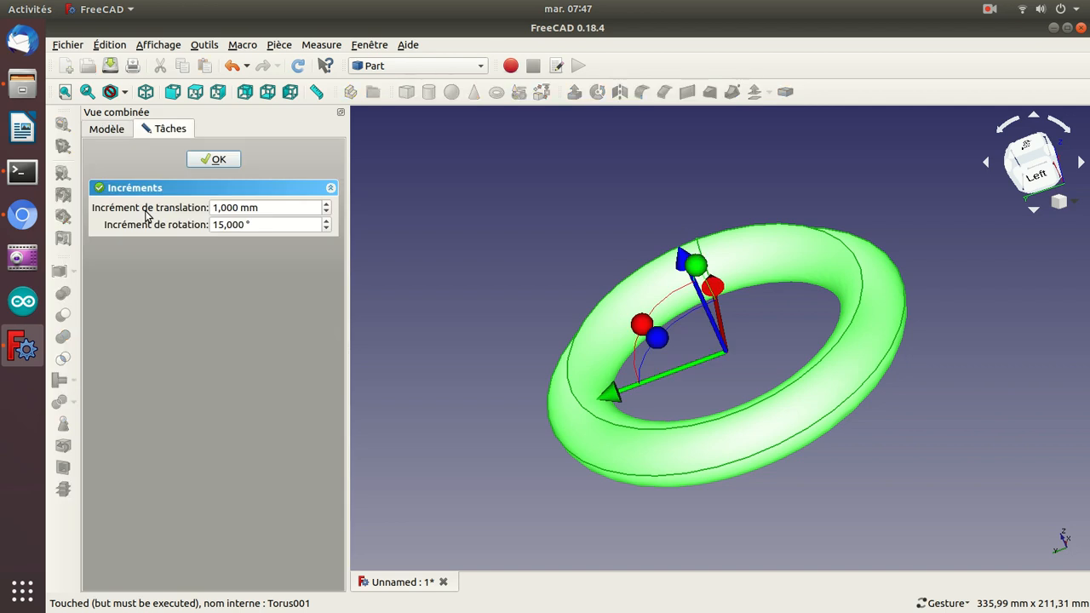
pyautogui.press('Escape')
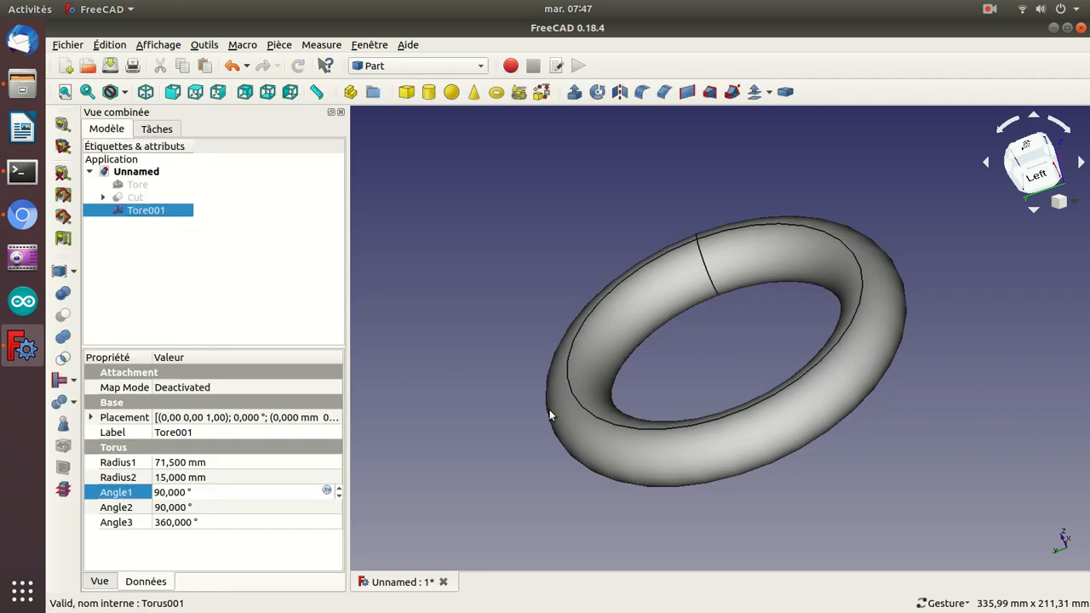
pyautogui.moveTo(531, 424); pyautogui.dragTo(781, 413)
# Step: Set the copied torus's Angle2 to 0° and refresh its shape
pyautogui.click(168, 507)
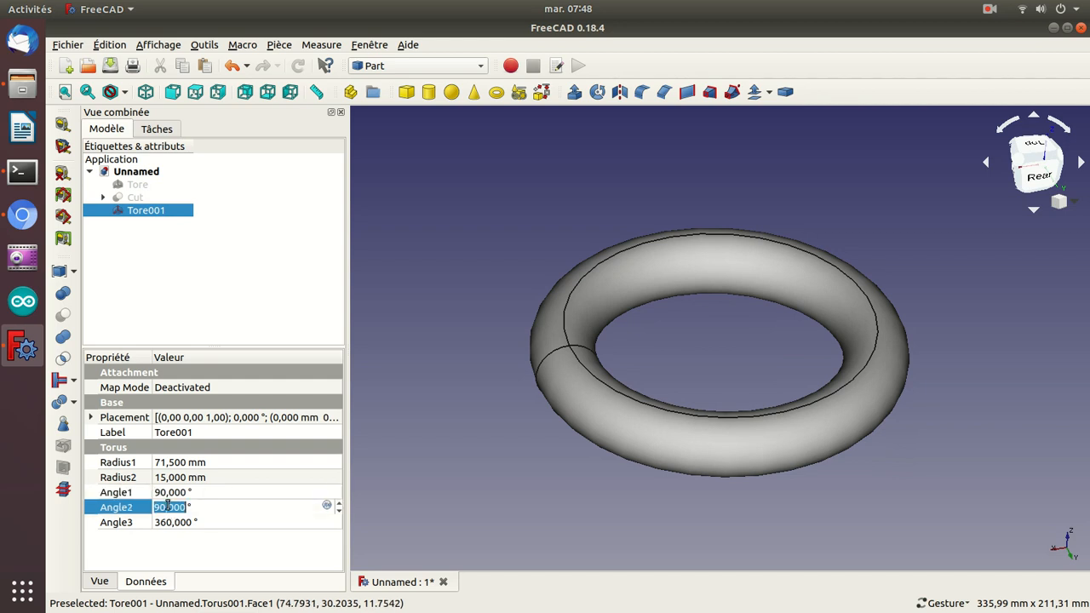
pyautogui.write('0')
pyautogui.press('Return')
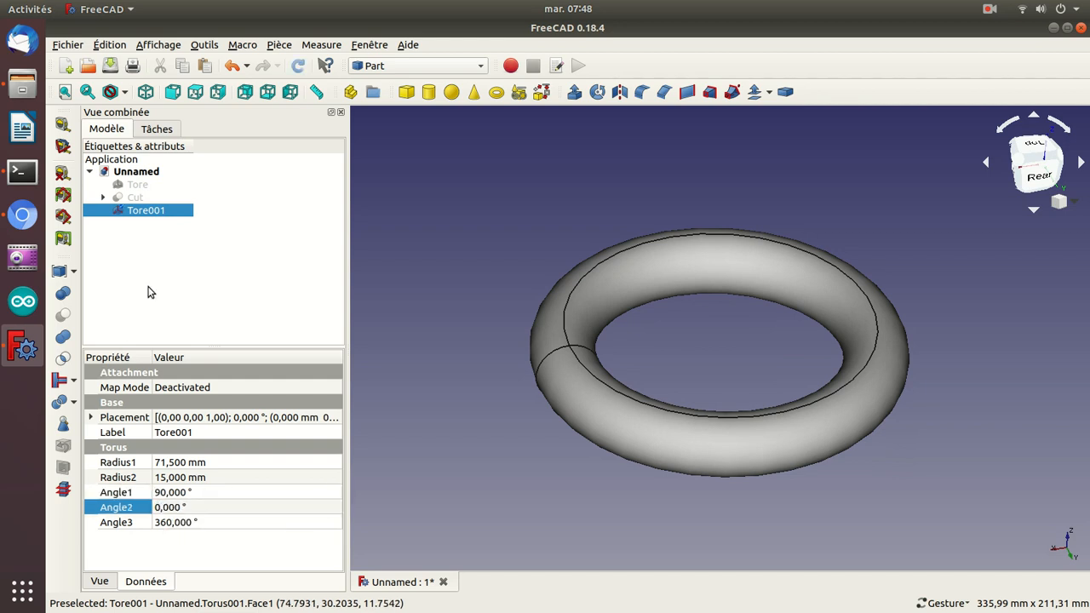
pyautogui.doubleClick(157, 213)
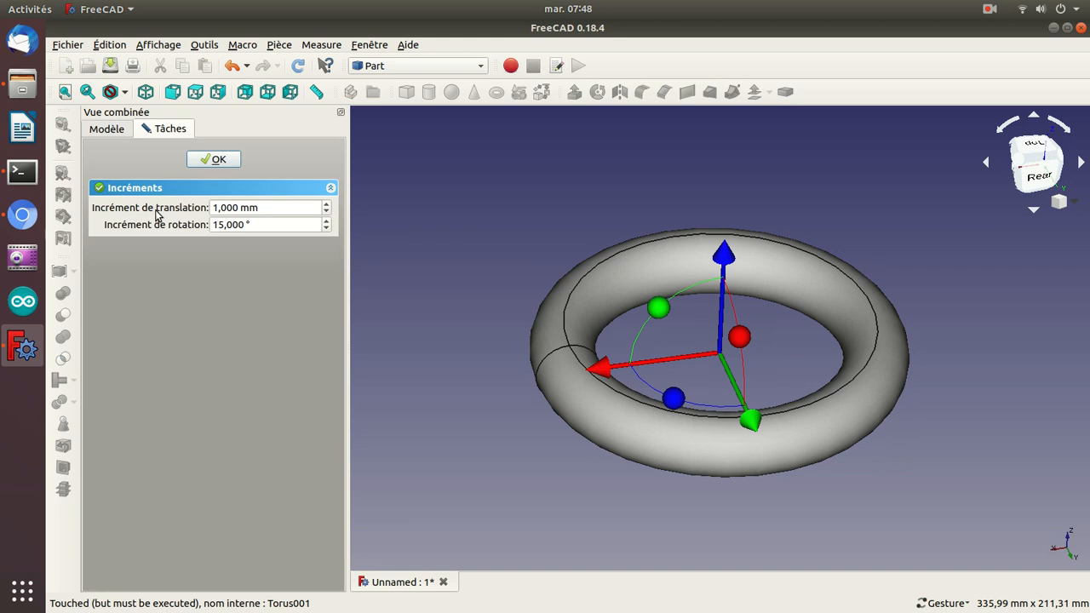
pyautogui.press('Escape')
pyautogui.moveTo(460, 313); pyautogui.dragTo(740, 328)
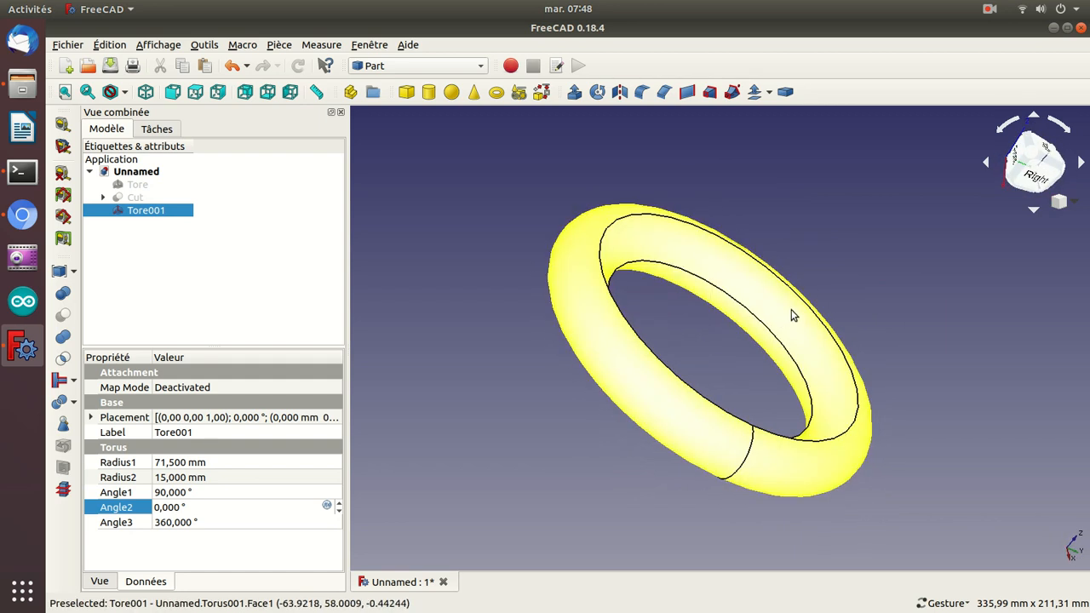
# Step: Set the copied torus's Angle1 to -90° and refresh its shape to inspect the resulting section
pyautogui.click(157, 493)
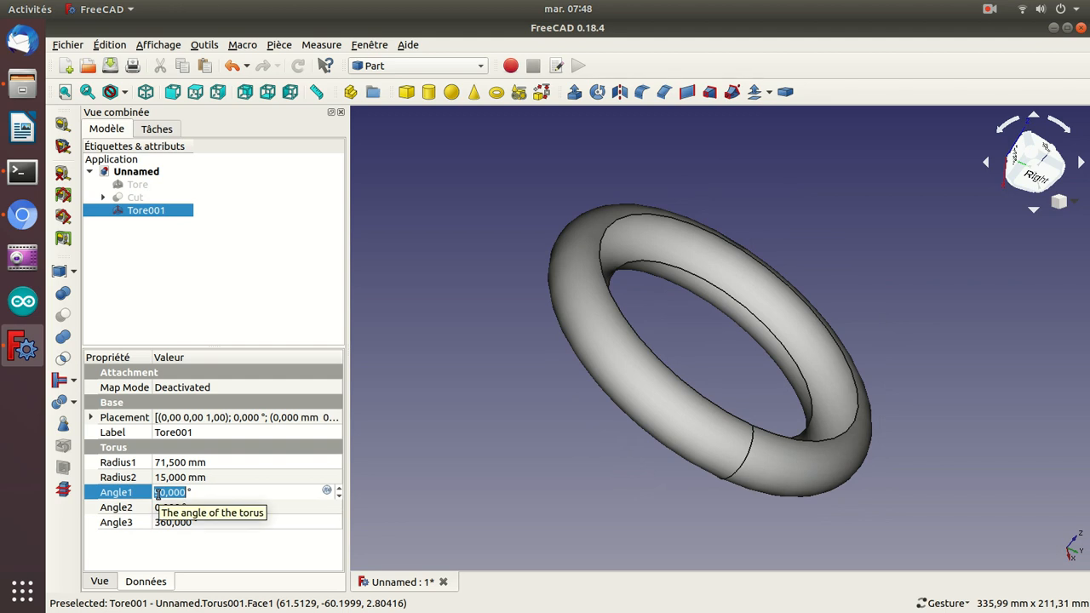
pyautogui.press('Left')
pyautogui.write('-')
pyautogui.press('Return')
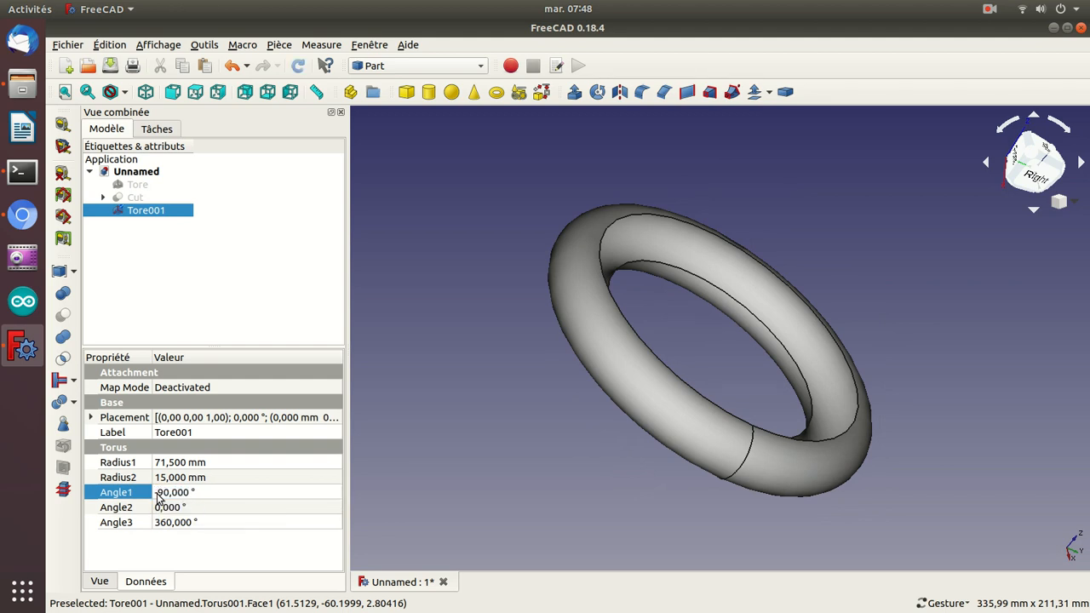
pyautogui.doubleClick(148, 213)
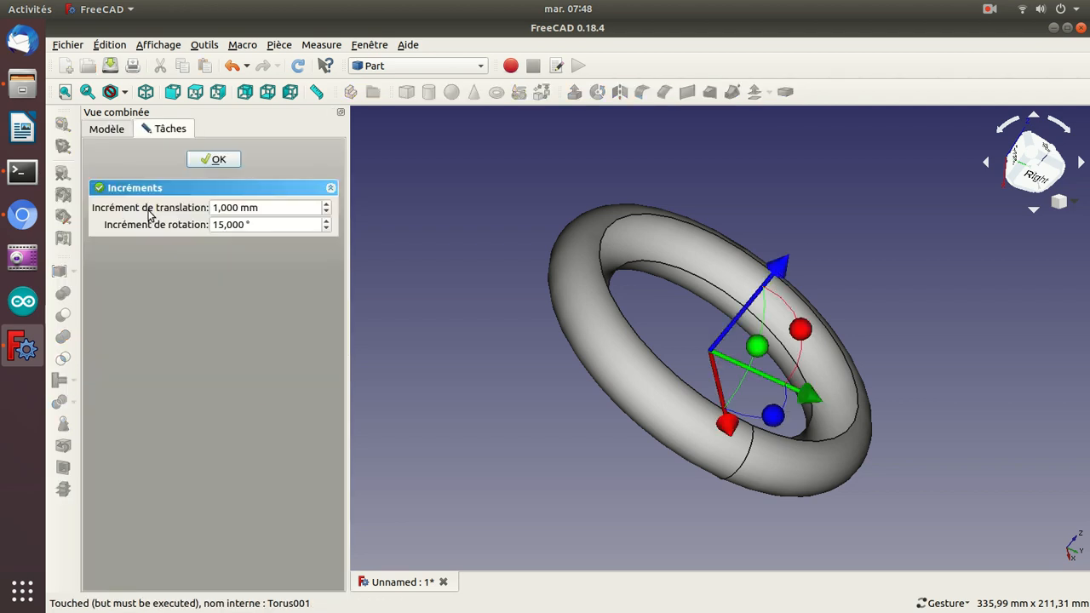
pyautogui.press('Return')
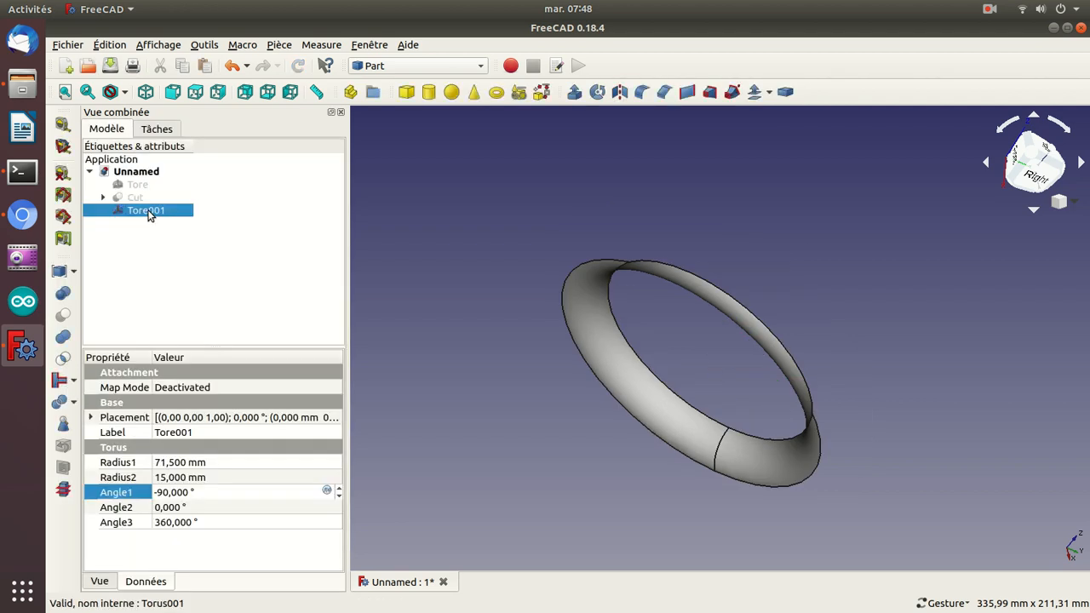
pyautogui.moveTo(498, 319); pyautogui.dragTo(767, 435)
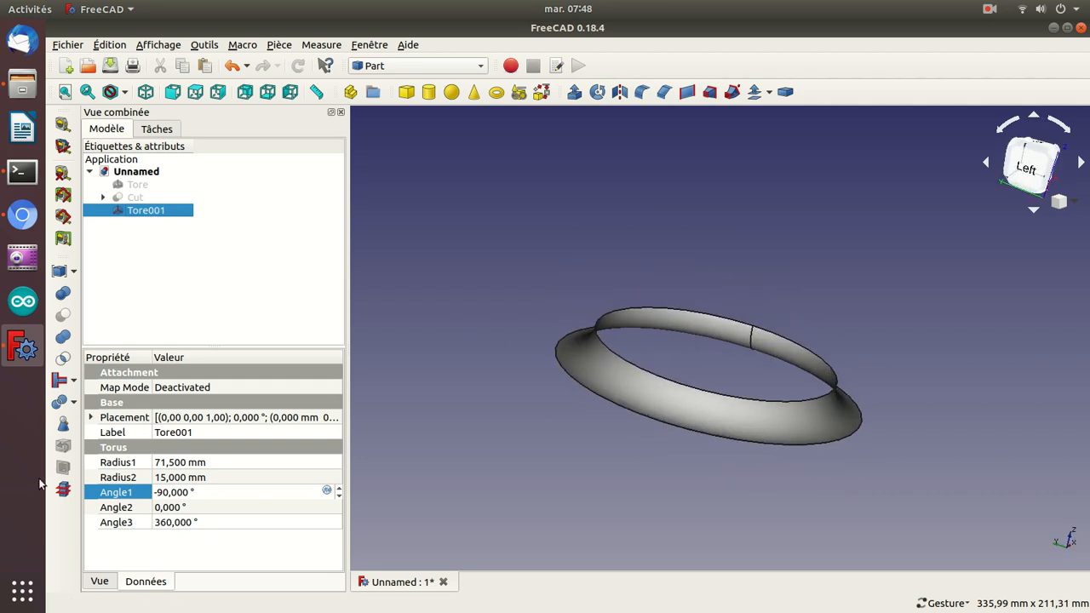
# Step: Set the copied torus's Angle2 to -90°
pyautogui.click(158, 508)
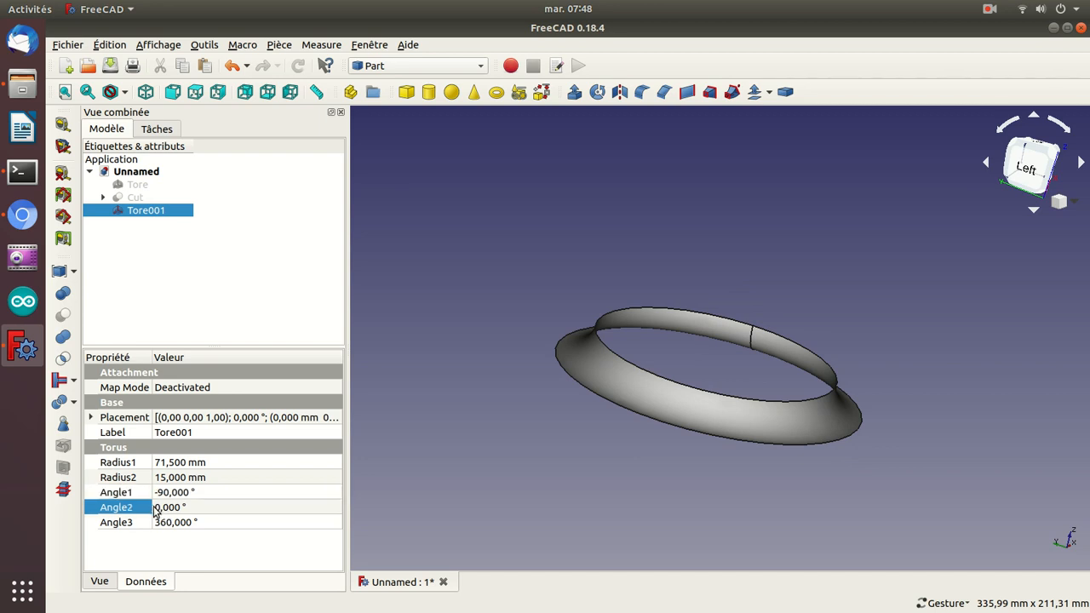
pyautogui.write('90')
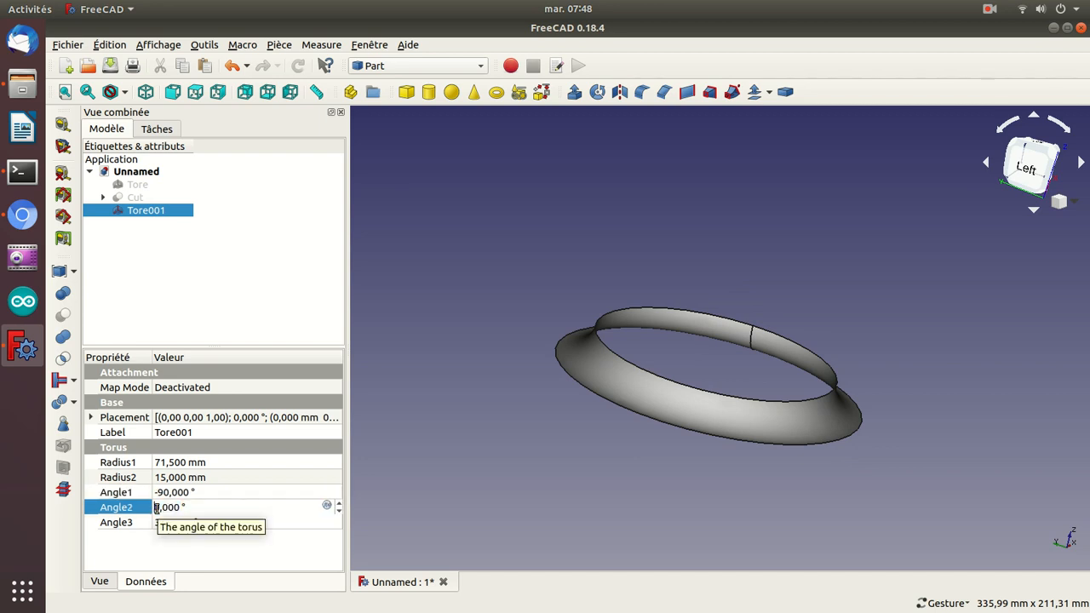
pyautogui.press('Return')
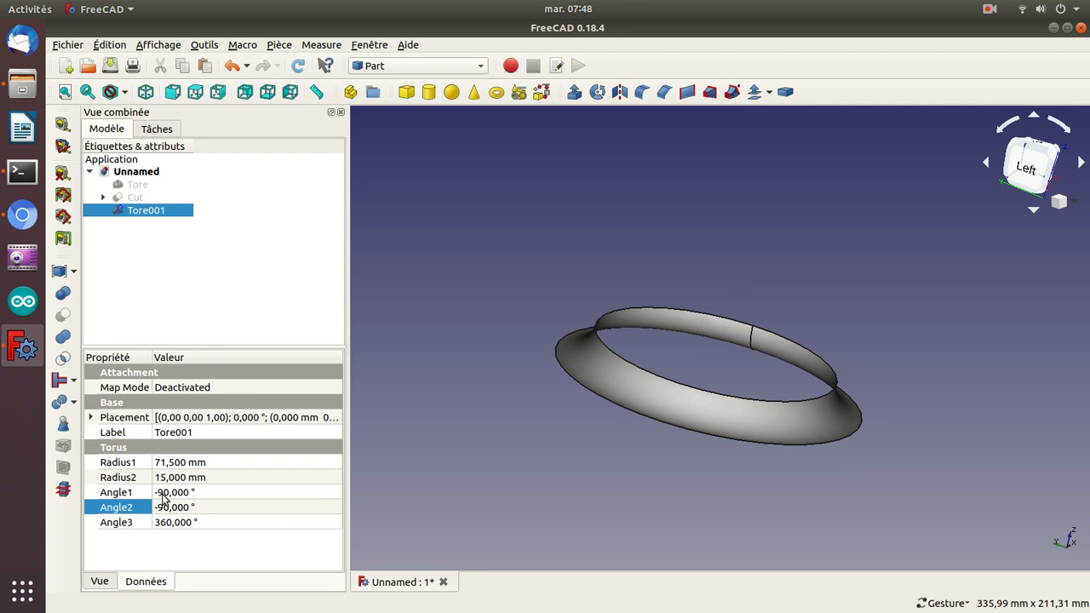
# Step: Set the copied torus's Angle1 to 0°, refresh its shape and inspect it from several sides
pyautogui.click(169, 495)
pyautogui.click(164, 492)
pyautogui.press('BackSpace')
pyautogui.press('BackSpace')
pyautogui.press('Return')
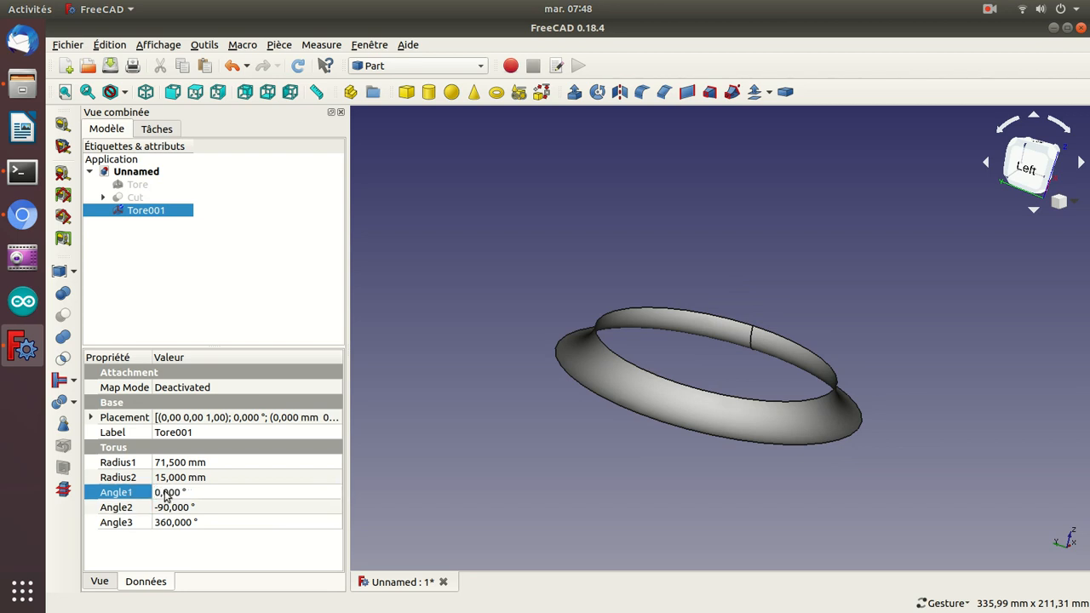
pyautogui.doubleClick(135, 212)
pyautogui.press('Return')
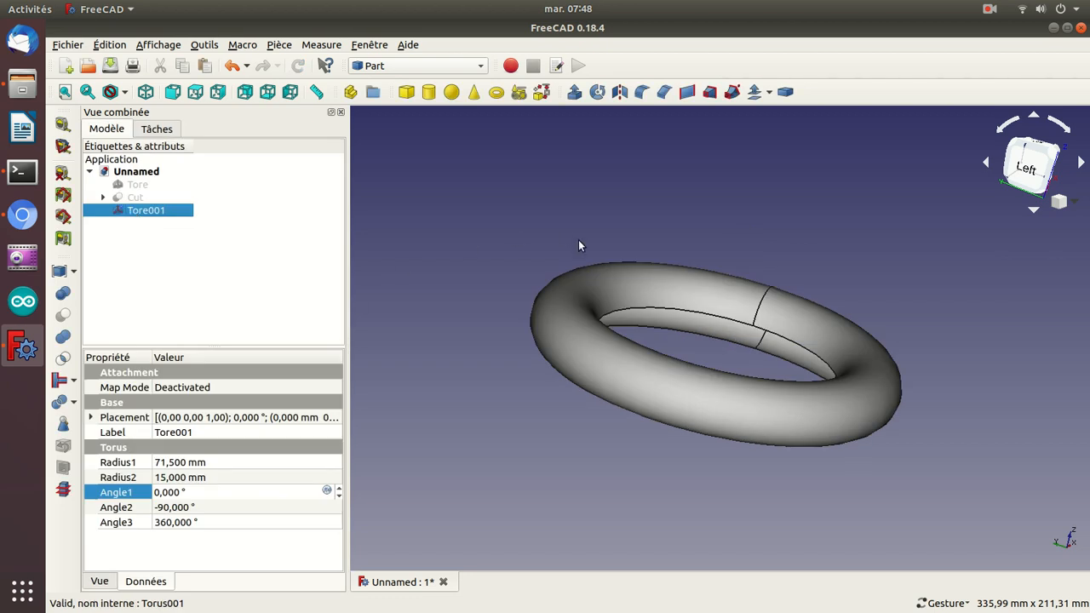
pyautogui.moveTo(486, 252); pyautogui.dragTo(775, 341)
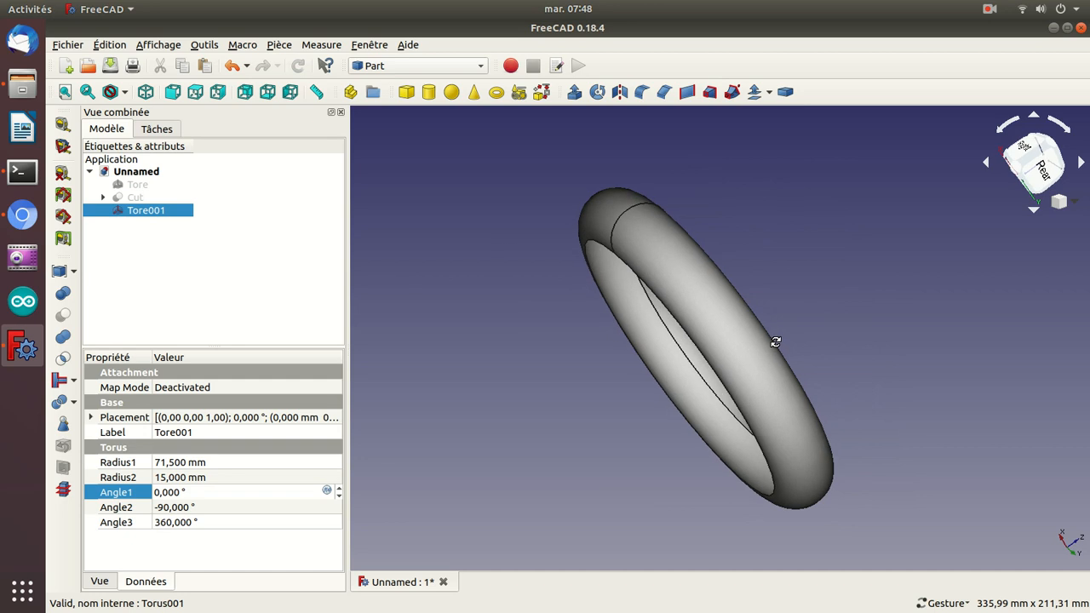
# Step: Set the copied torus's Angle2 to 90° and refresh its shape
pyautogui.click(202, 508)
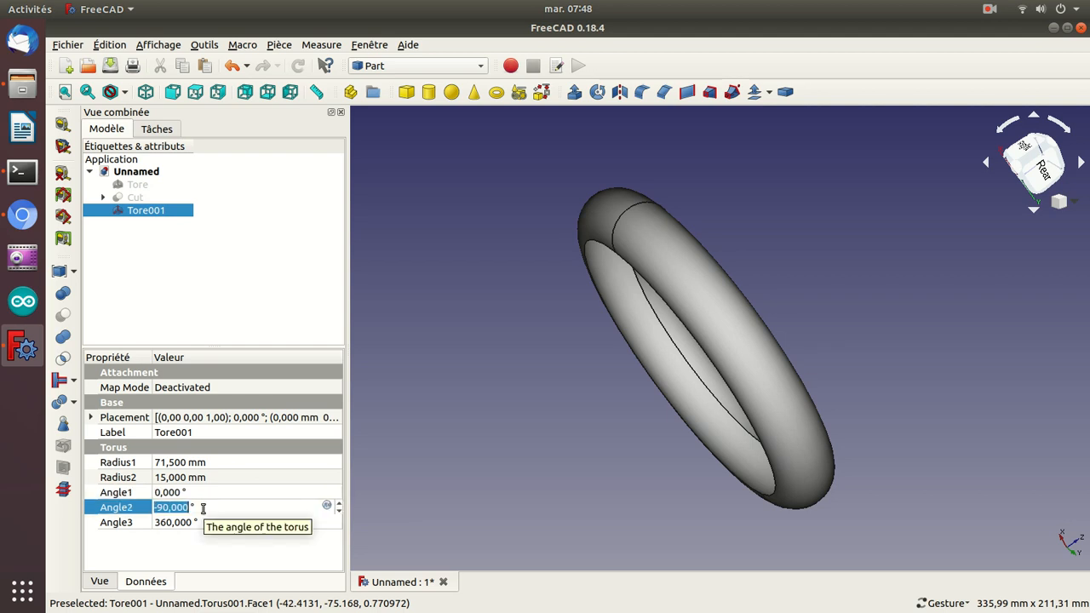
pyautogui.doubleClick(137, 210)
pyautogui.click(226, 161)
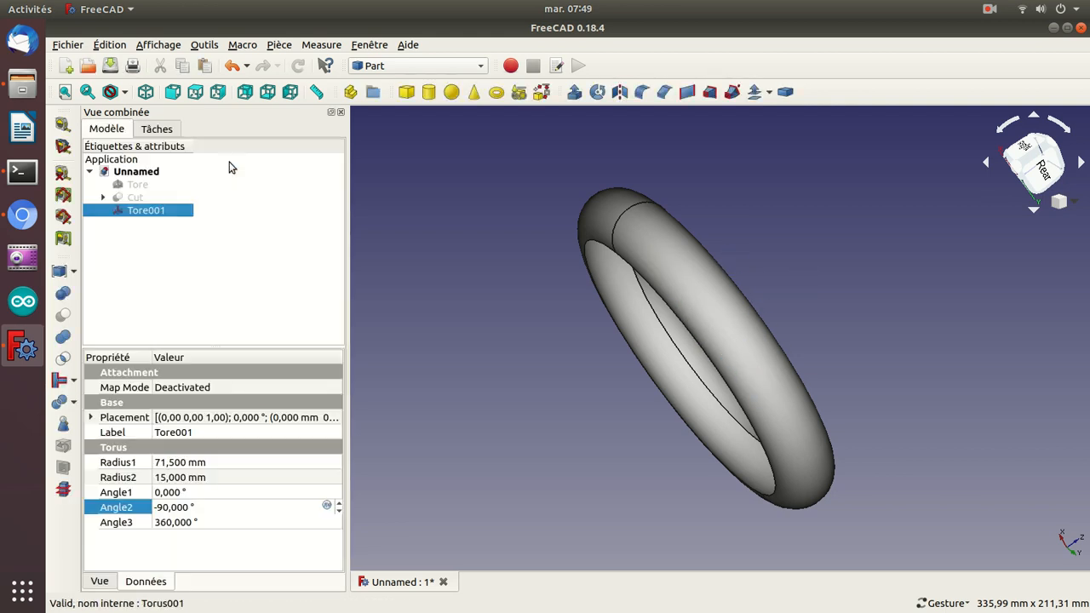
pyautogui.moveTo(546, 274); pyautogui.dragTo(675, 391)
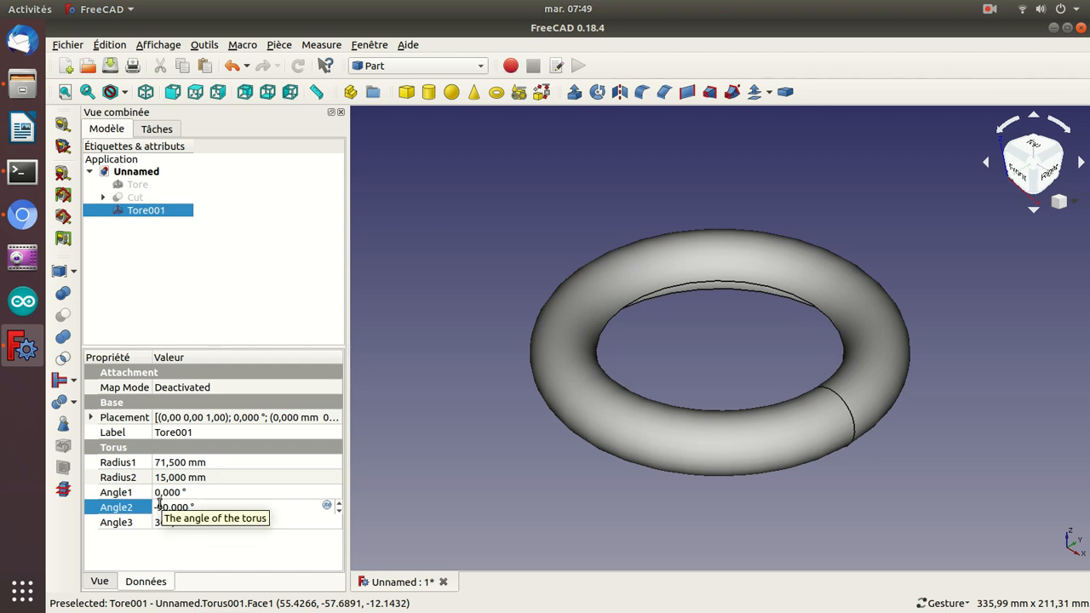
pyautogui.press('Return')
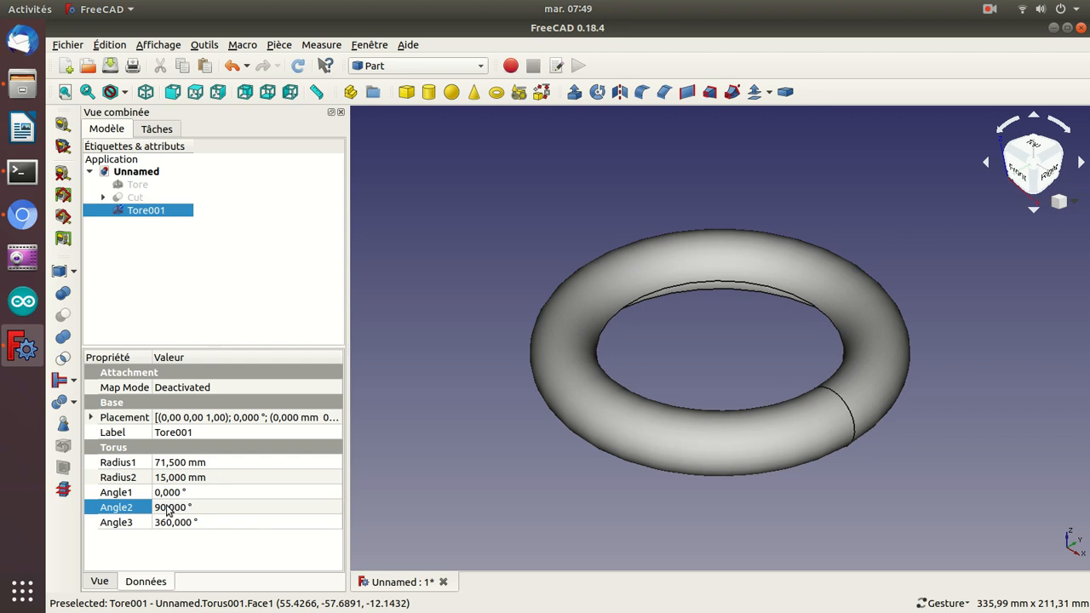
pyautogui.doubleClick(146, 211)
pyautogui.doubleClick(146, 211)
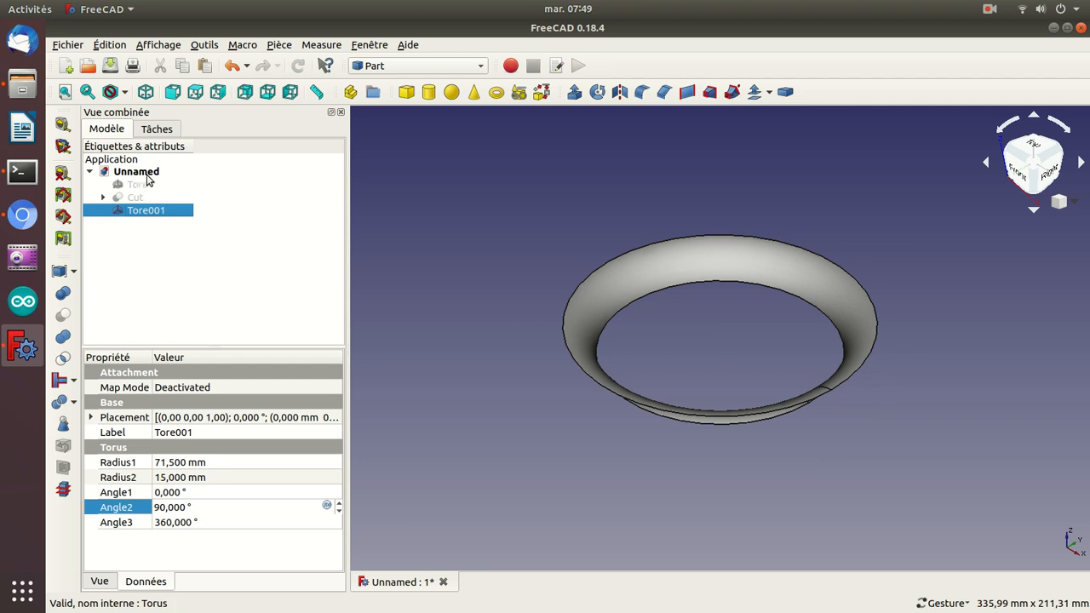
# Step: Show the recessed body again together with the copied torus
pyautogui.click(134, 198)
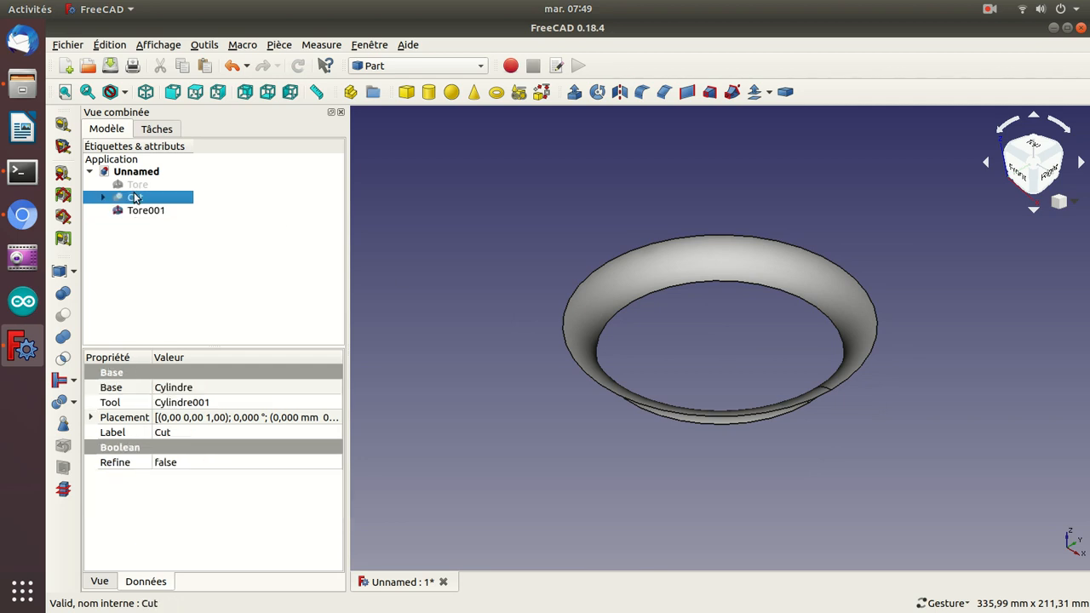
pyautogui.press('space')
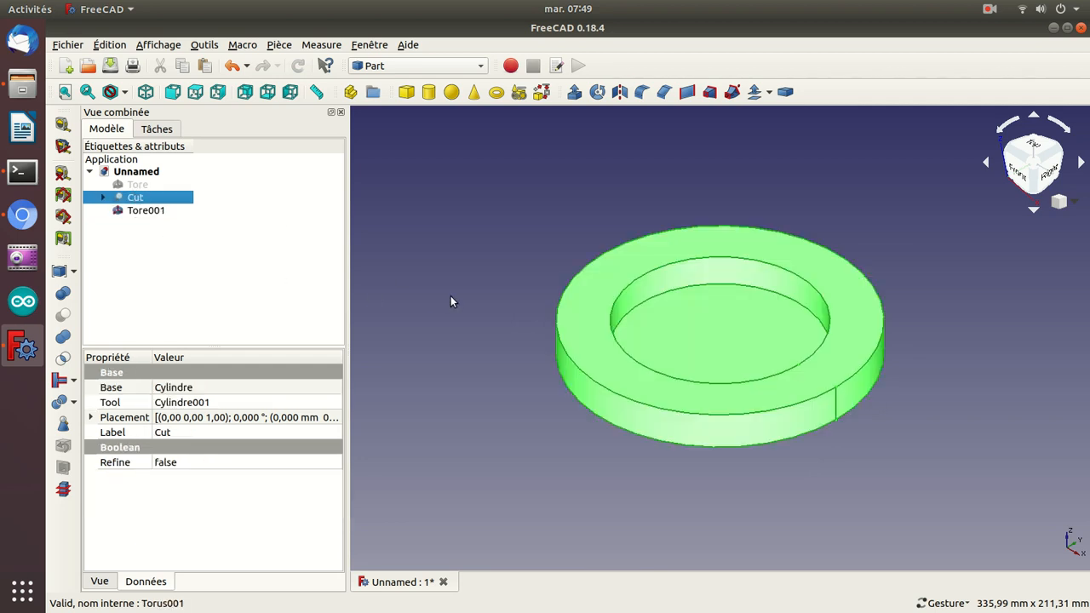
pyautogui.moveTo(455, 381); pyautogui.dragTo(510, 413)
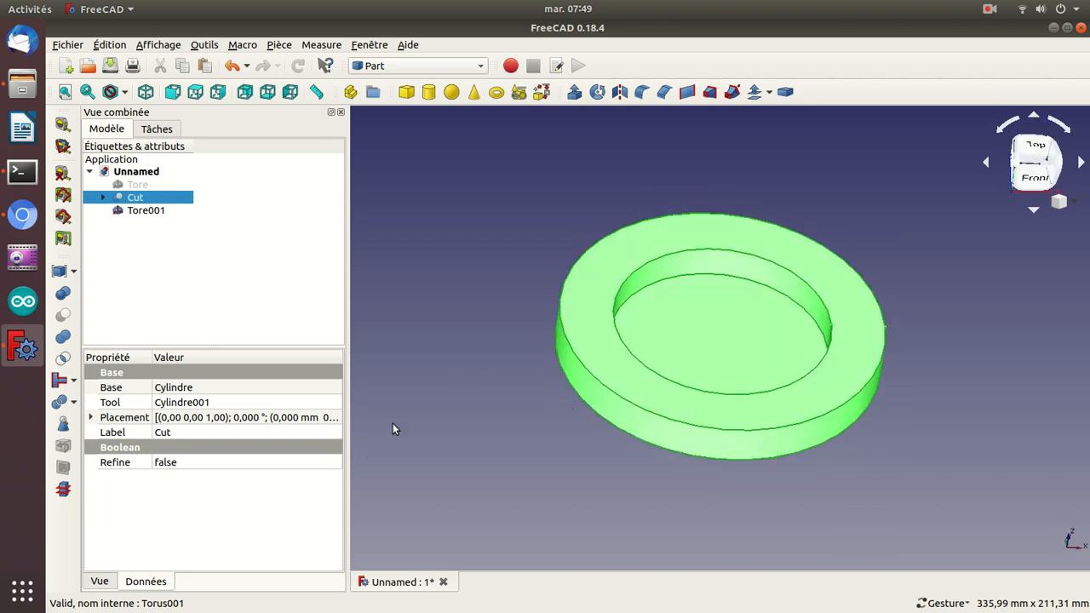
# Step: Raise the copied torus by setting its z position to 4 mm, and check how it emerges from the recessed body's upper face
pyautogui.click(143, 211)
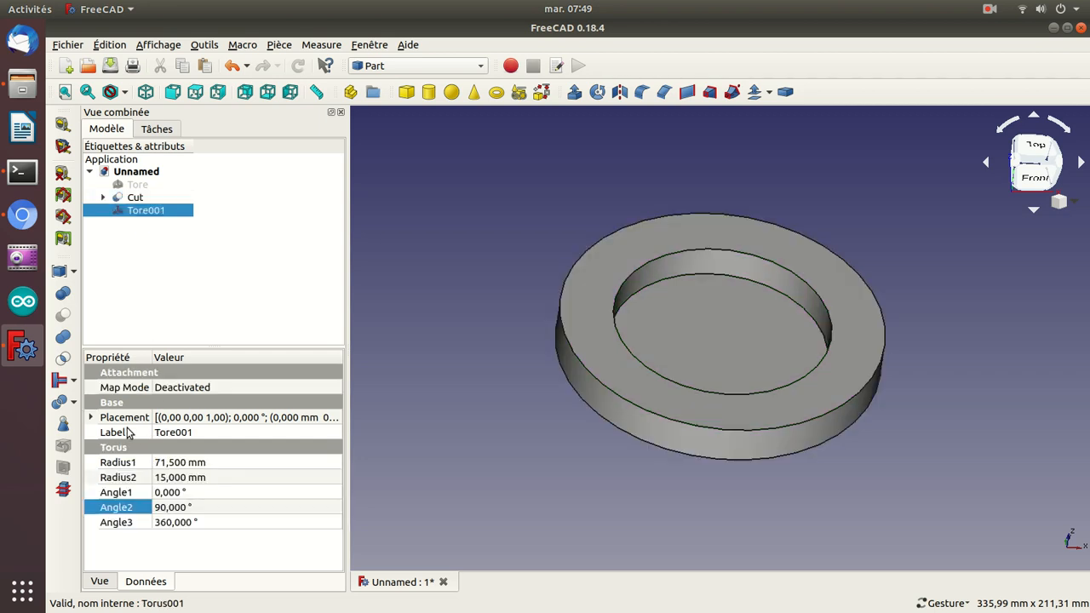
pyautogui.click(91, 417)
pyautogui.click(105, 462)
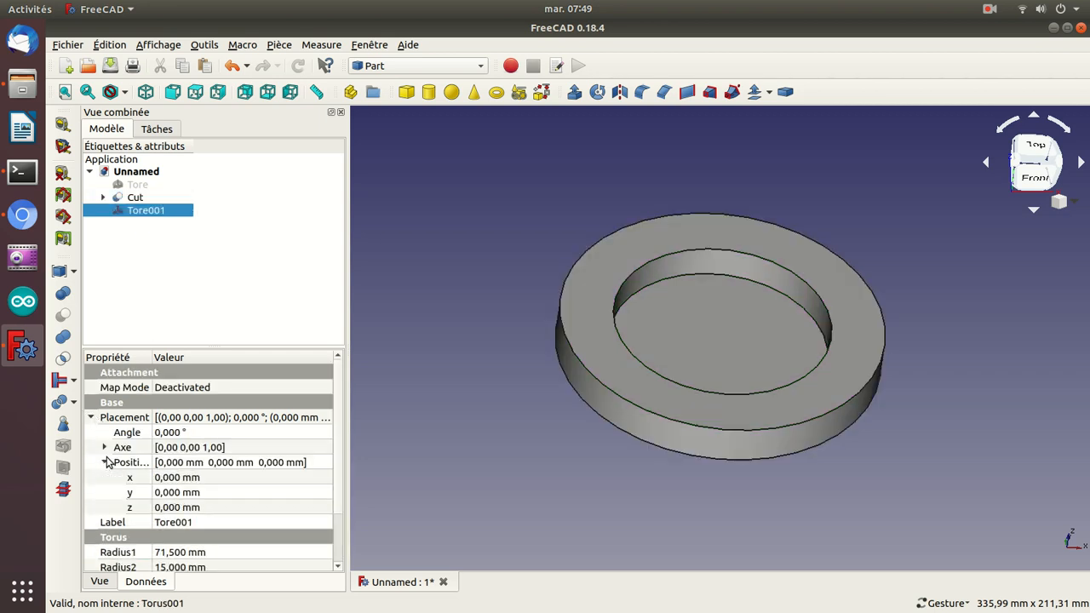
pyautogui.click(171, 507)
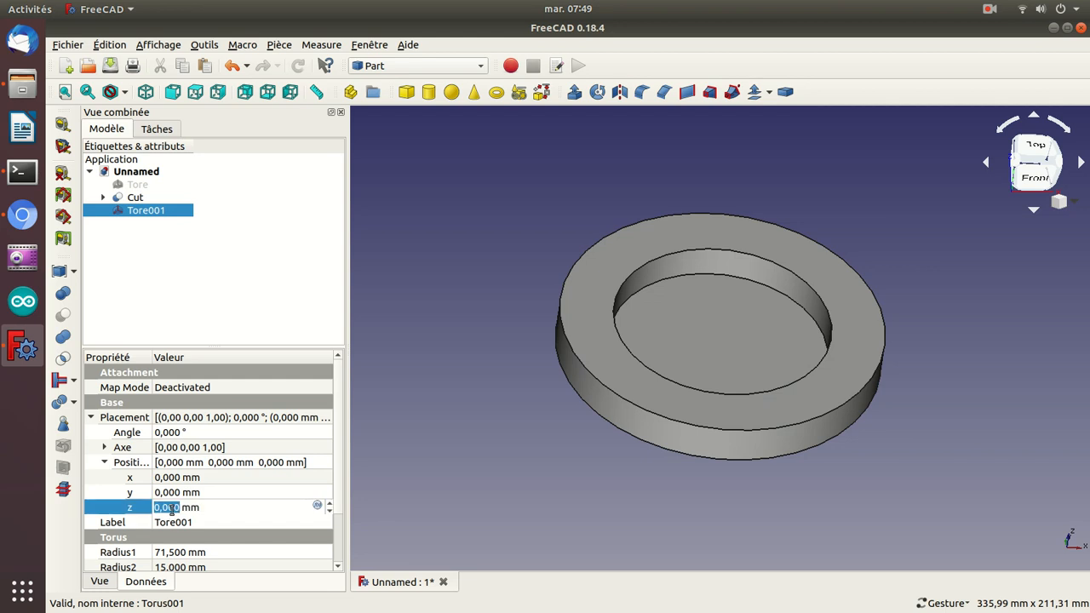
pyautogui.write('3')
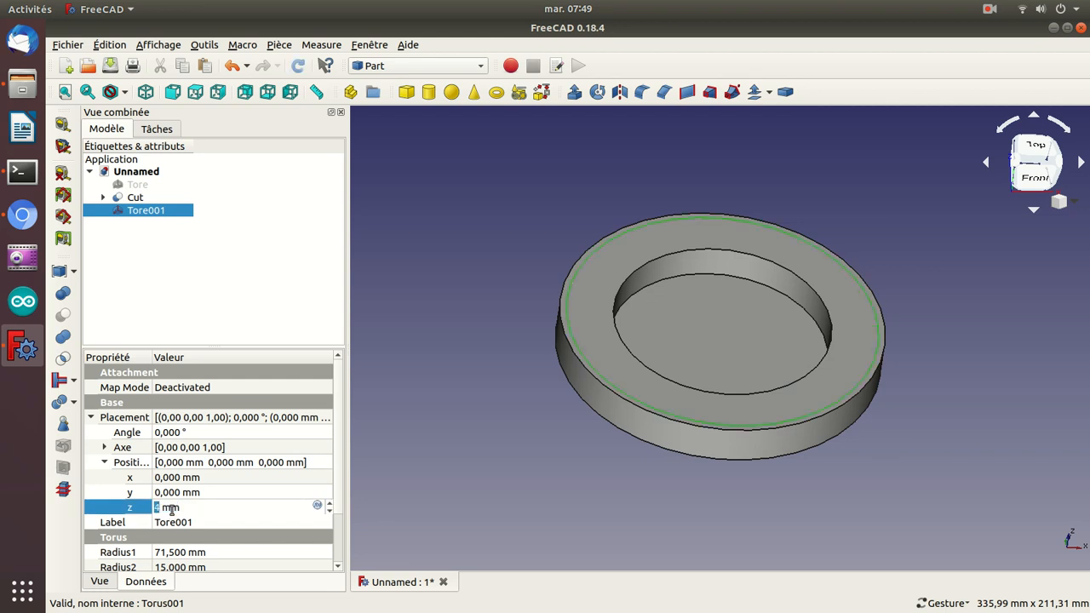
pyautogui.scroll(1, 172, 508)
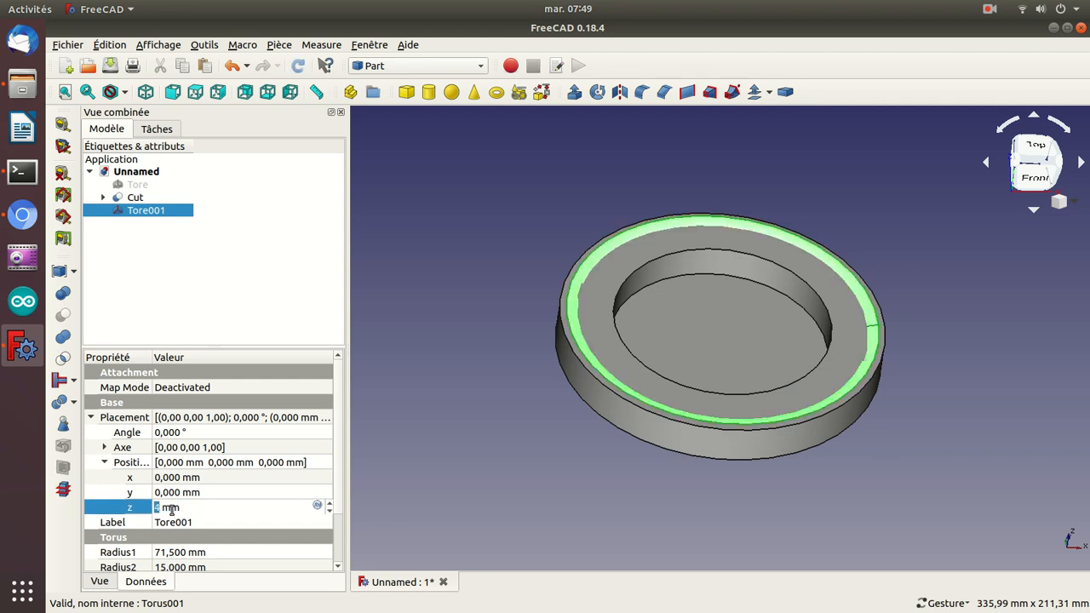
pyautogui.moveTo(451, 304); pyautogui.dragTo(574, 451)
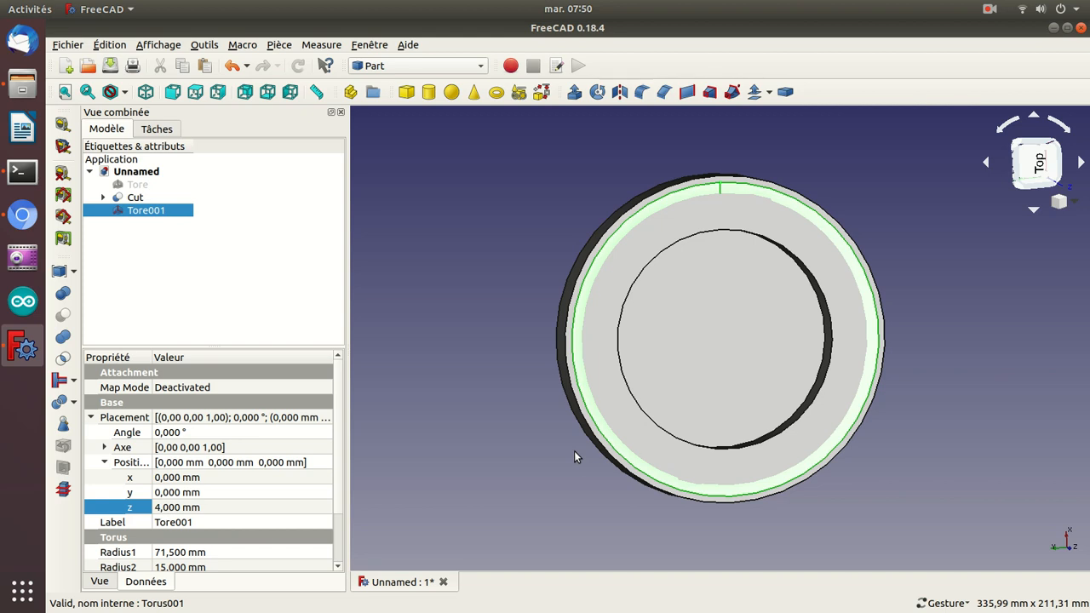
# Step: Subtract the copied torus from the recessed body with a Boolean cut and inspect the rim
pyautogui.click(128, 198)
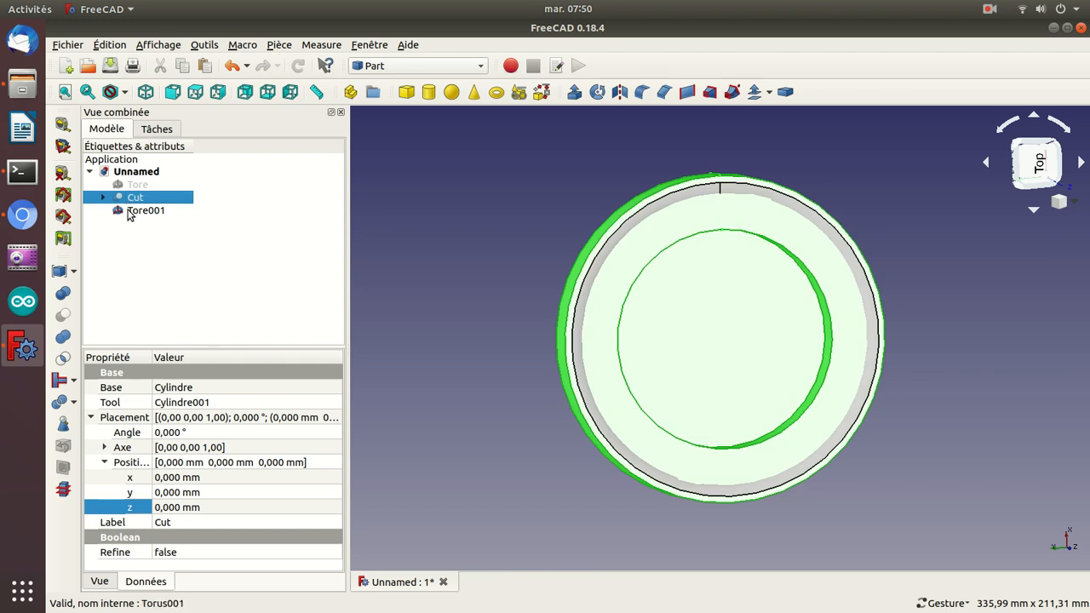
pyautogui.keyDown('ctrl'); pyautogui.click(127, 211); pyautogui.keyUp('ctrl')
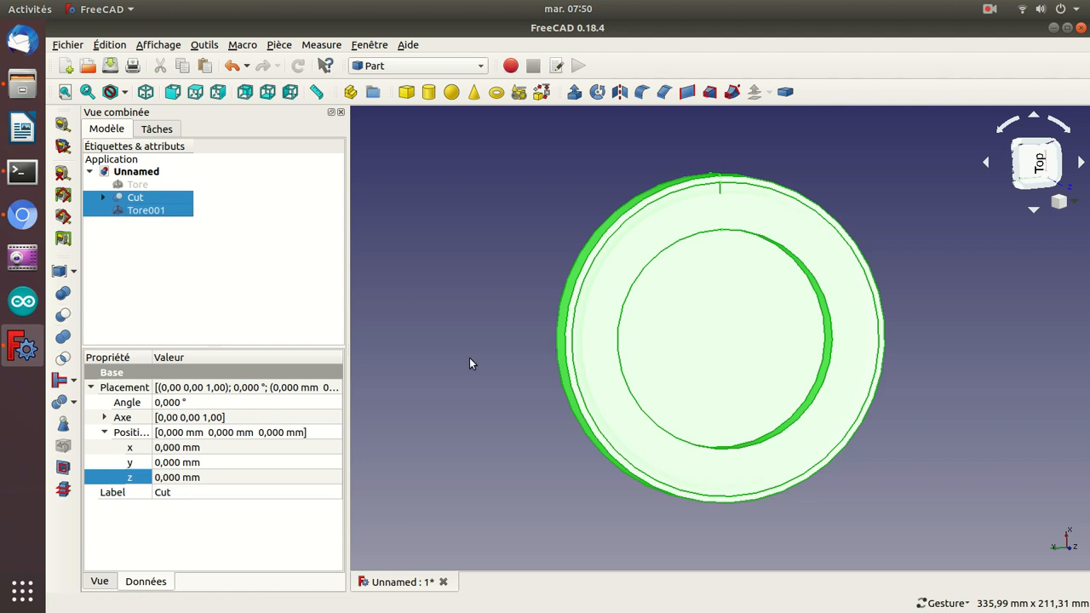
pyautogui.click(67, 318)
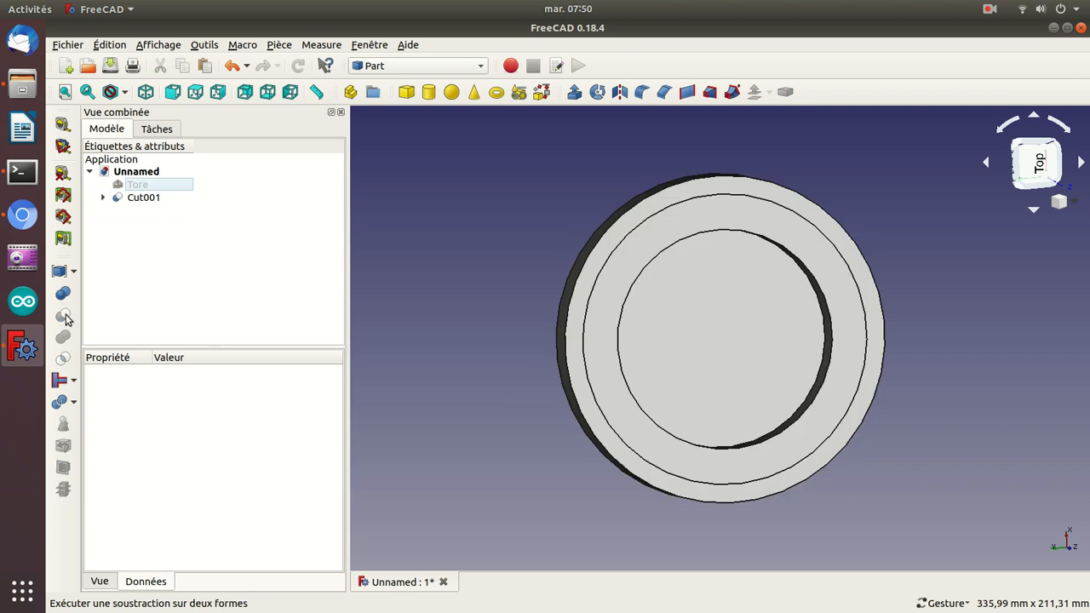
pyautogui.moveTo(472, 384); pyautogui.dragTo(582, 390)
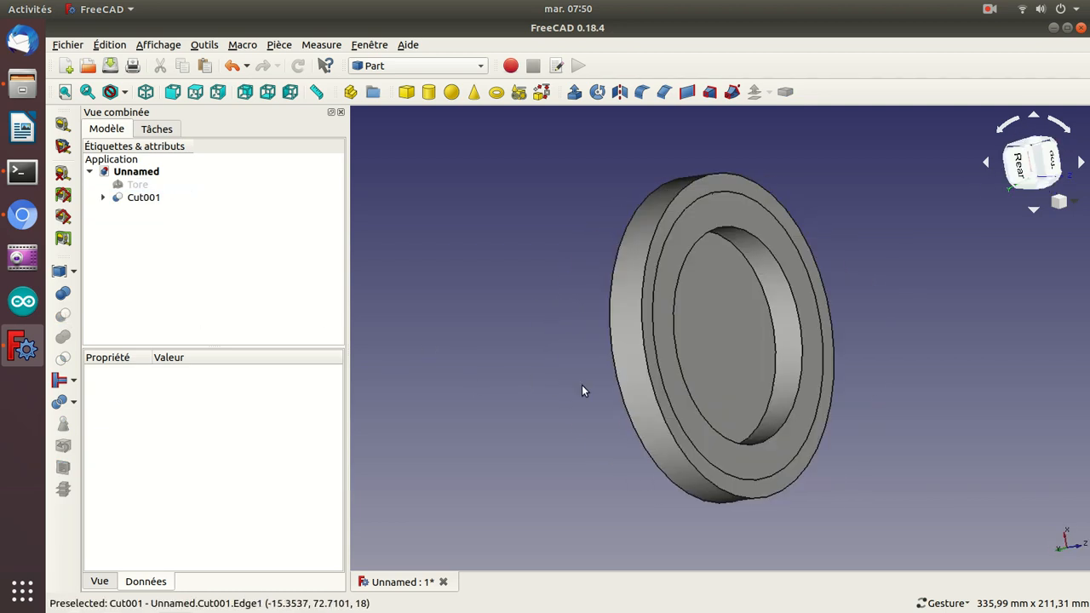
pyautogui.moveTo(898, 284); pyautogui.dragTo(794, 266)
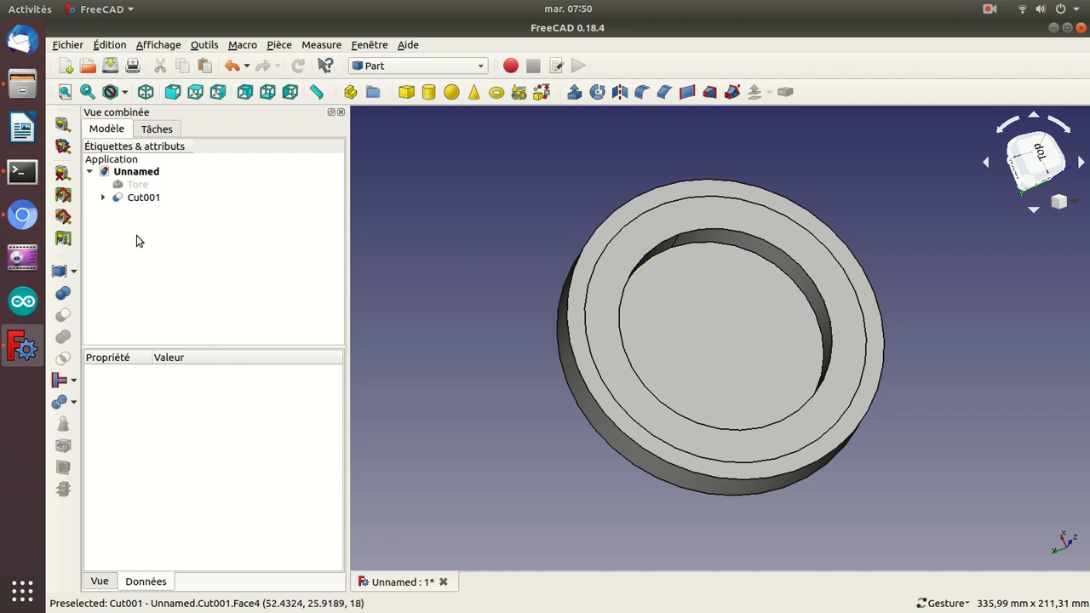
# Step: Show the original torus and subtract it from the cut wheel body with a Boolean cut
pyautogui.click(133, 187)
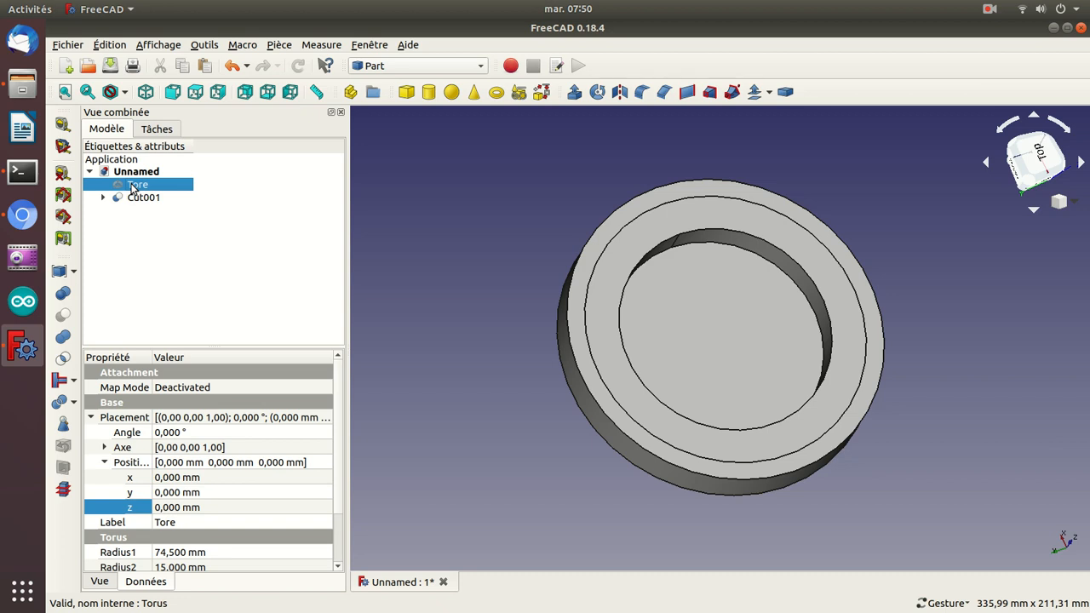
pyautogui.press('space')
pyautogui.moveTo(410, 315); pyautogui.dragTo(476, 323)
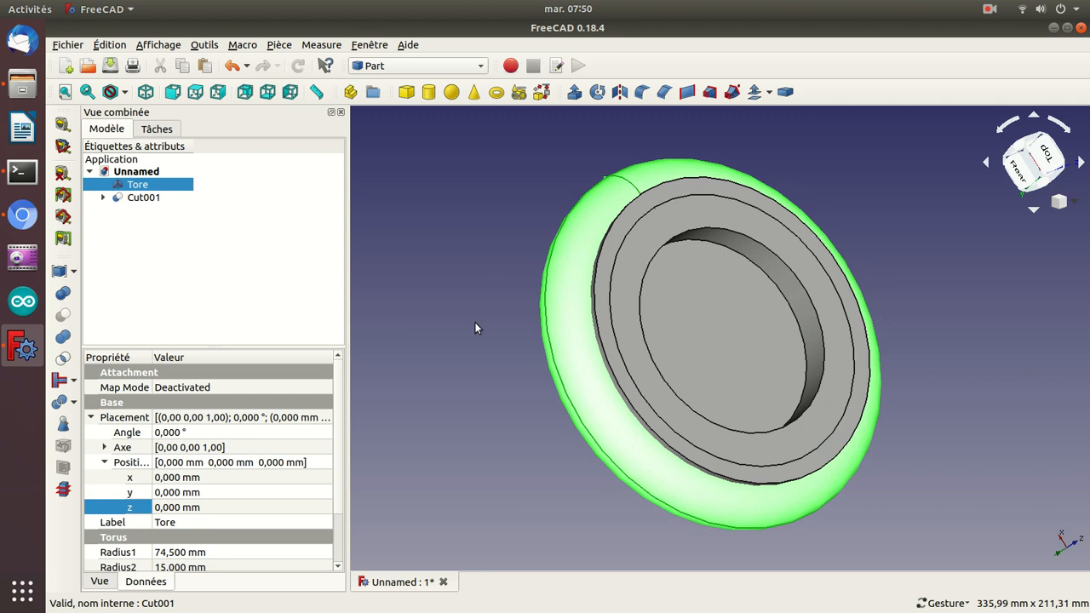
pyautogui.click(141, 200)
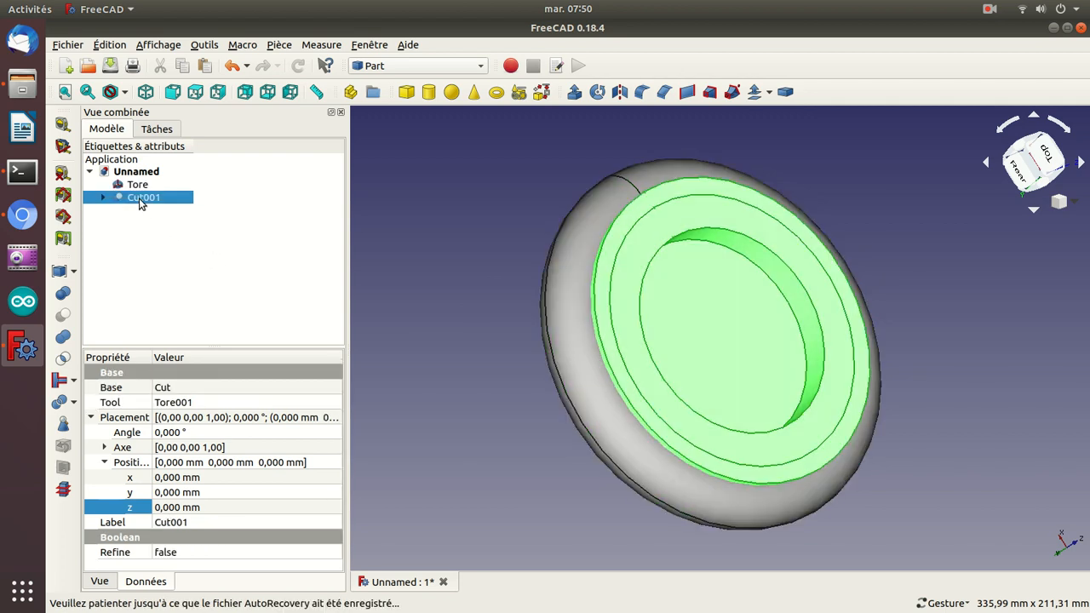
pyautogui.keyDown('ctrl'); pyautogui.click(136, 185); pyautogui.keyUp('ctrl')
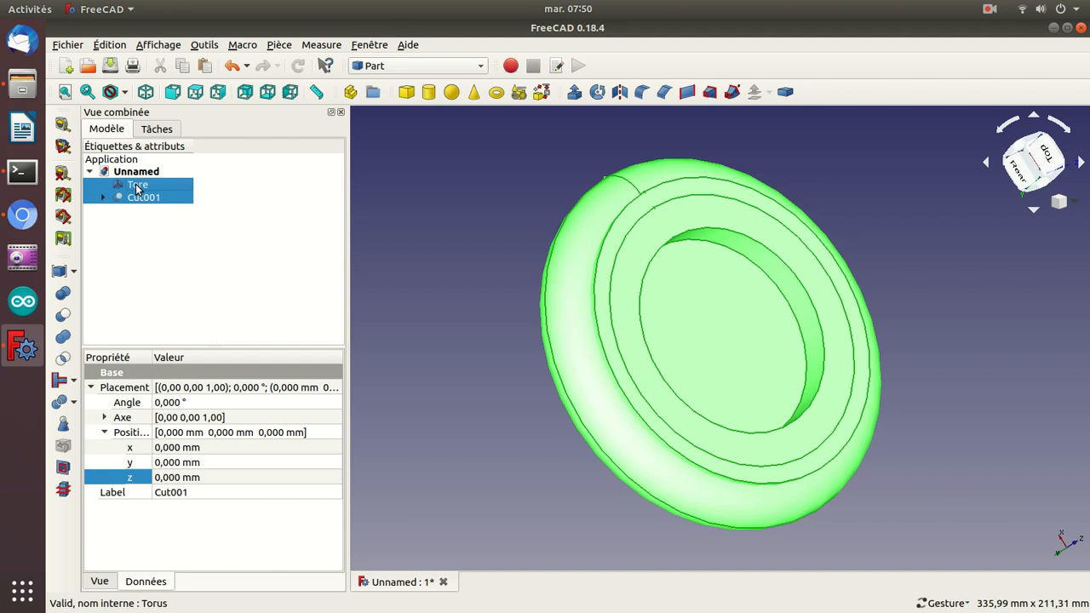
pyautogui.click(62, 315)
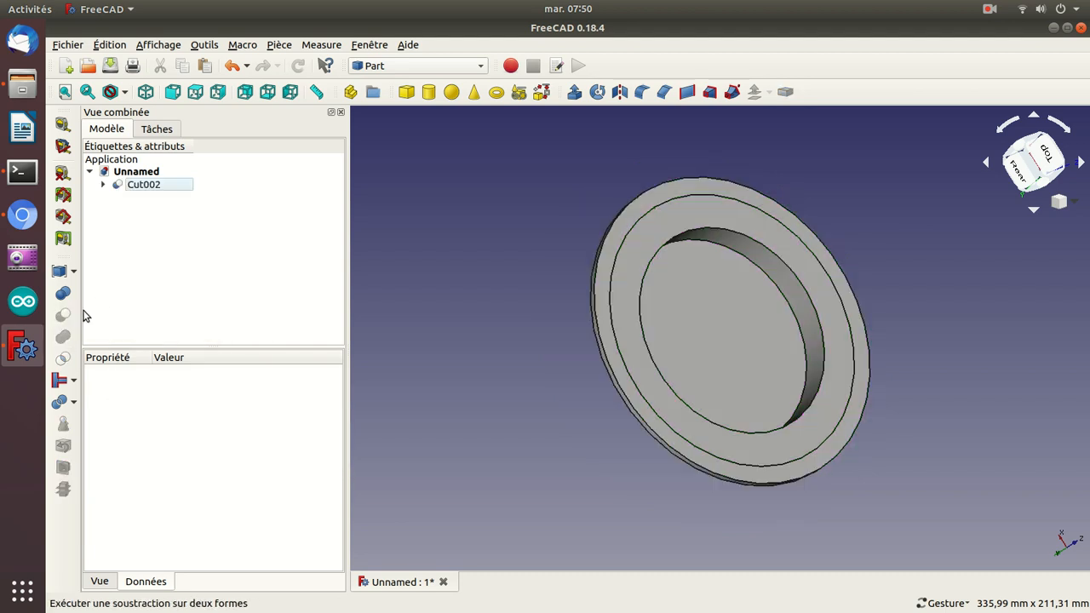
# Step: Add a cone at the centre of the wheel body and set its Radius1 to 50 mm
pyautogui.moveTo(559, 420); pyautogui.dragTo(715, 425)
pyautogui.moveTo(886, 269); pyautogui.dragTo(681, 291)
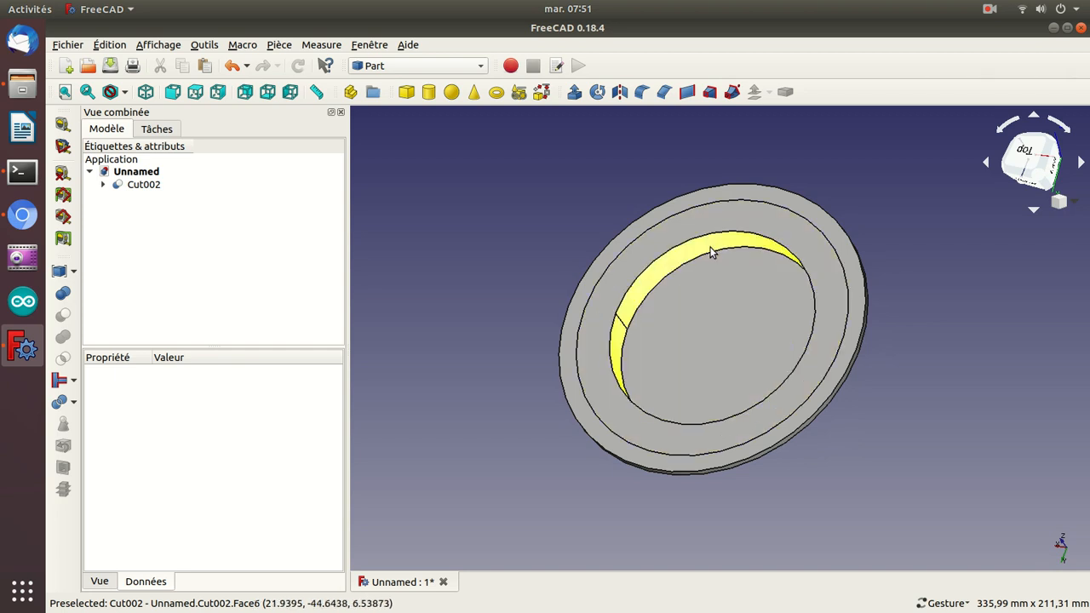
pyautogui.moveTo(976, 263); pyautogui.dragTo(996, 298)
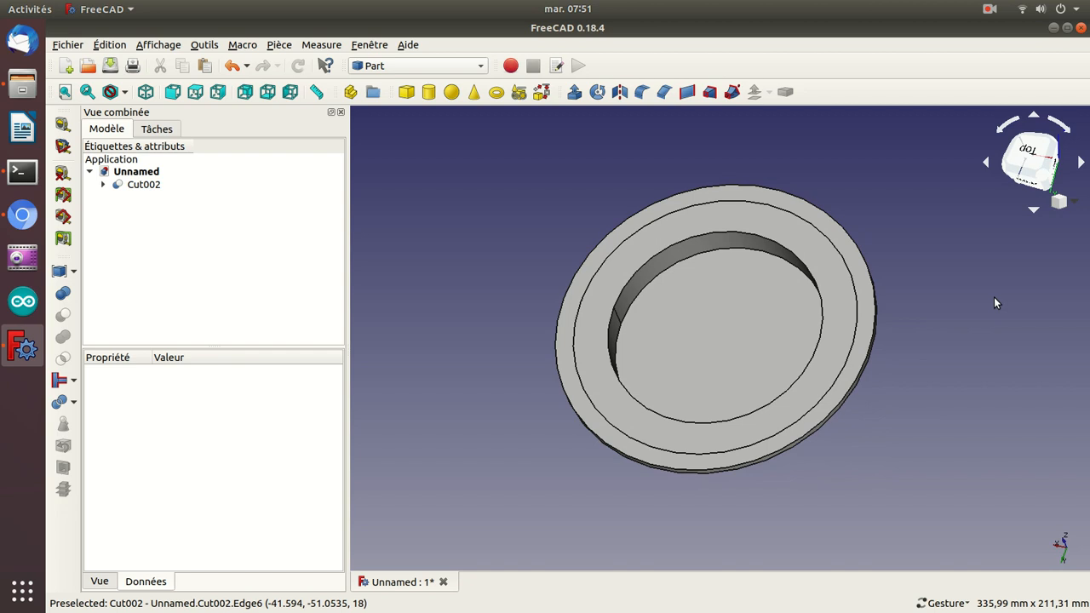
pyautogui.click(475, 92)
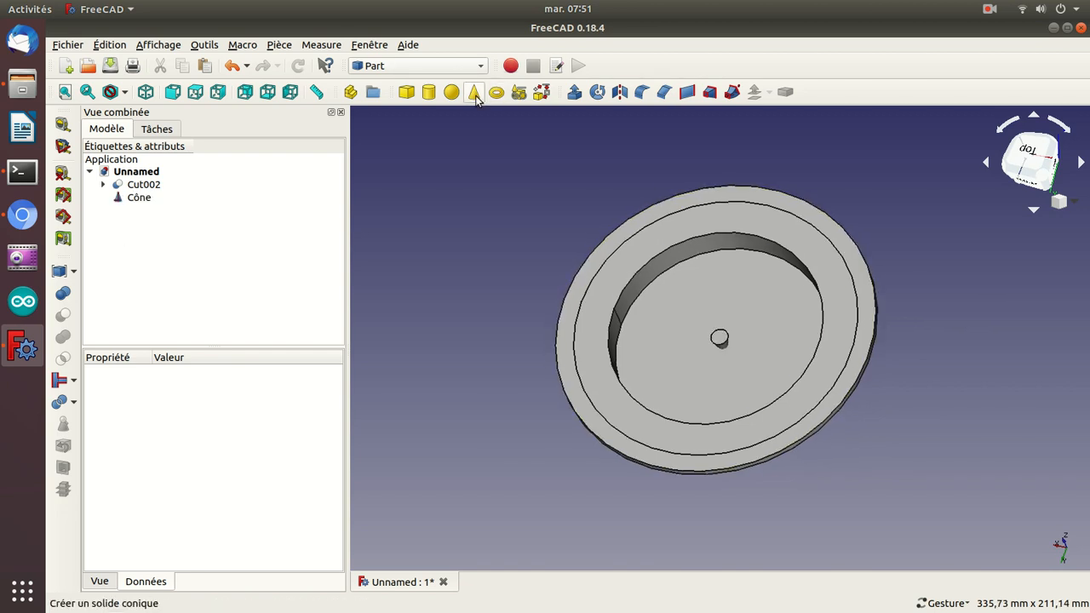
pyautogui.click(136, 198)
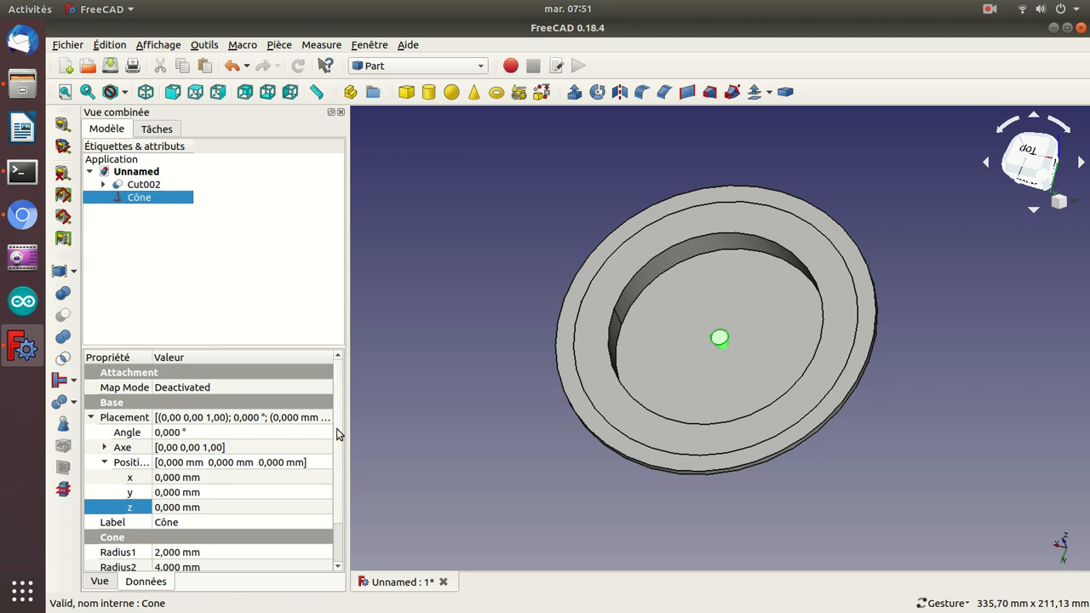
pyautogui.scroll(-1, 336, 428)
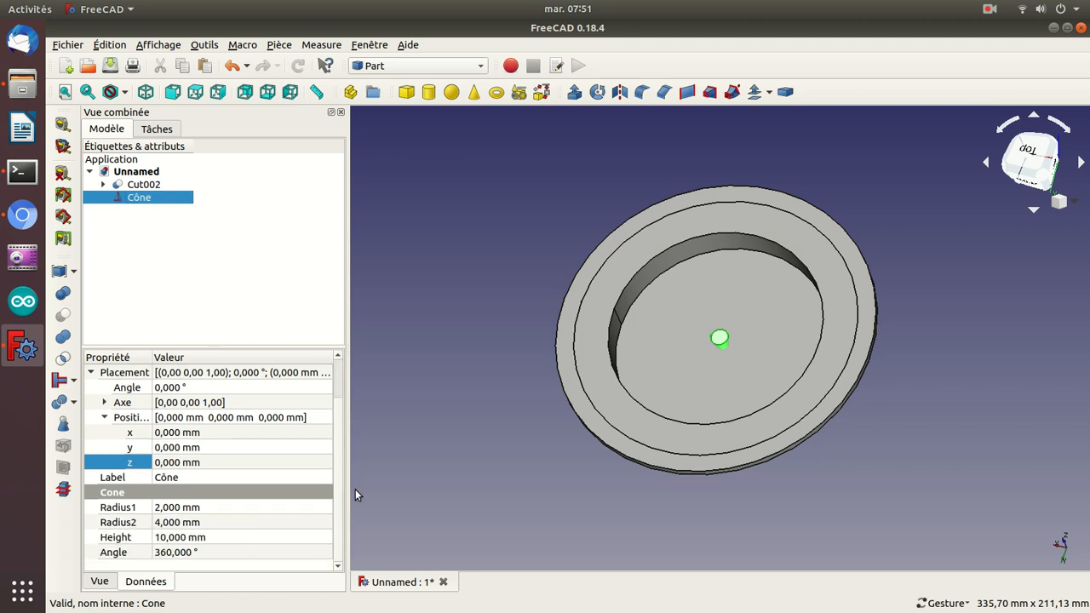
pyautogui.click(170, 508)
pyautogui.write('50')
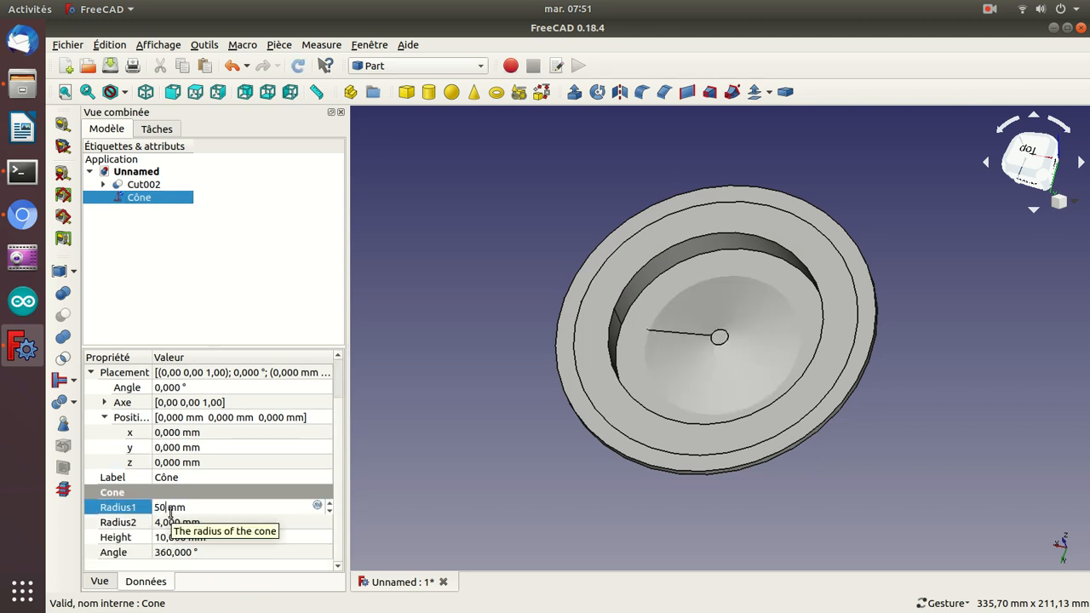
pyautogui.press('Return')
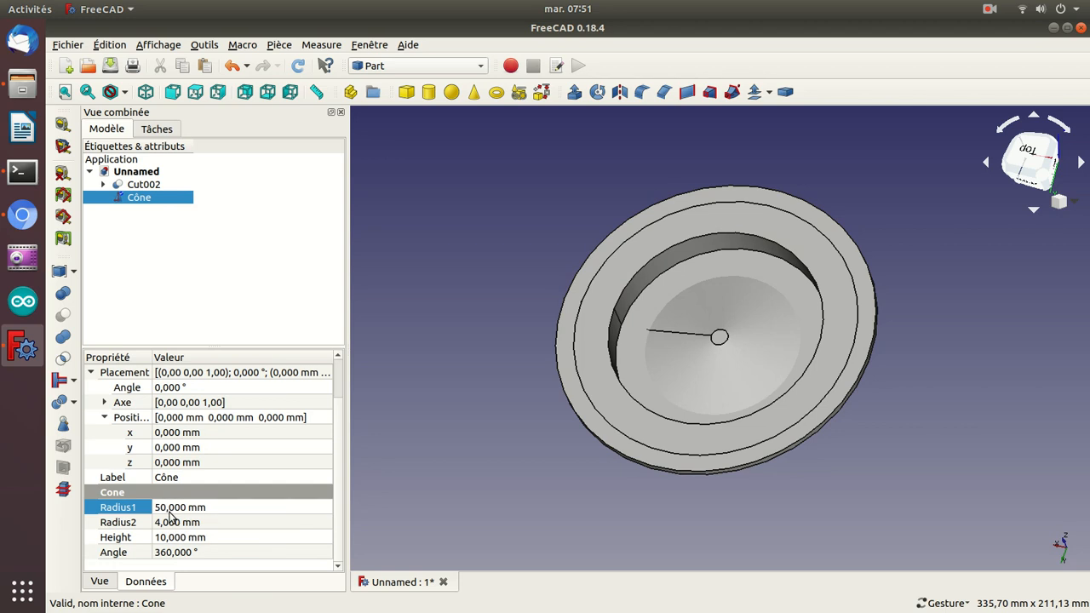
# Step: Raise the cone by setting its z position to 3 mm
pyautogui.moveTo(425, 372); pyautogui.dragTo(521, 375)
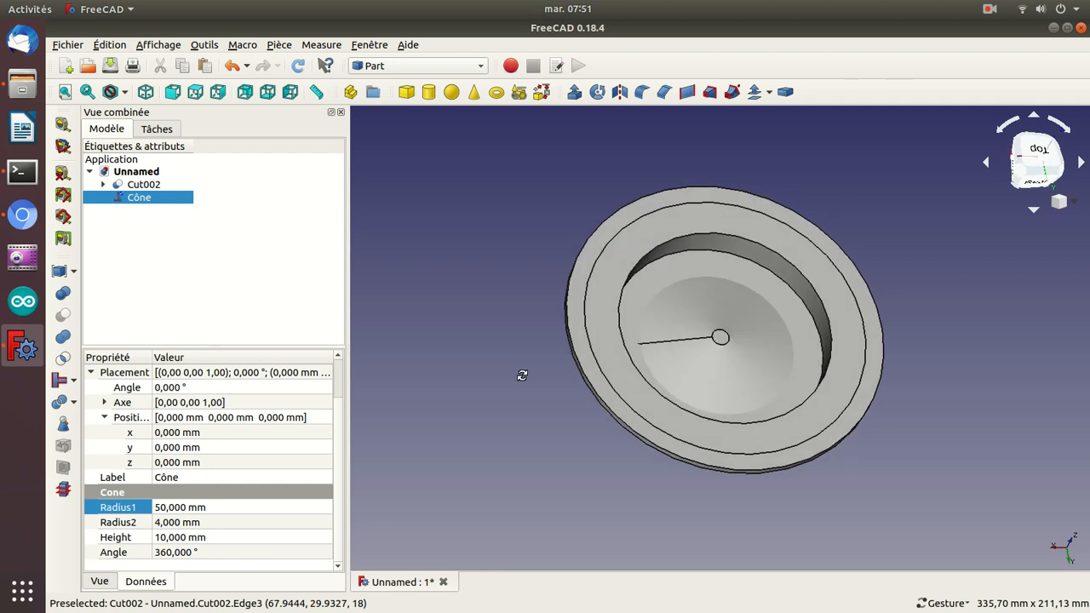
pyautogui.click(171, 462)
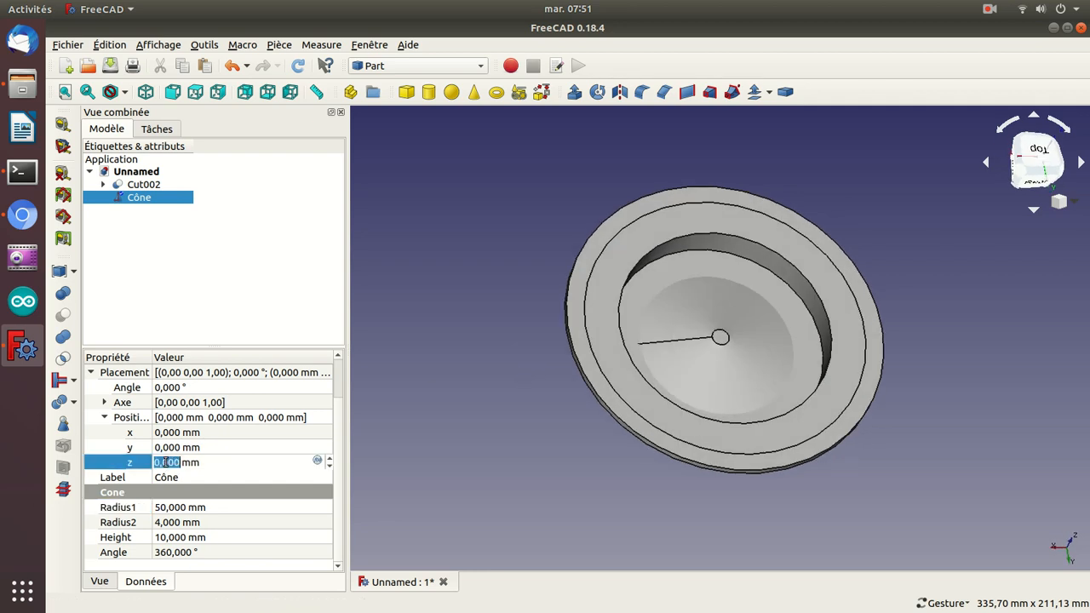
pyautogui.write('2')
pyautogui.scroll(1, 166, 462)
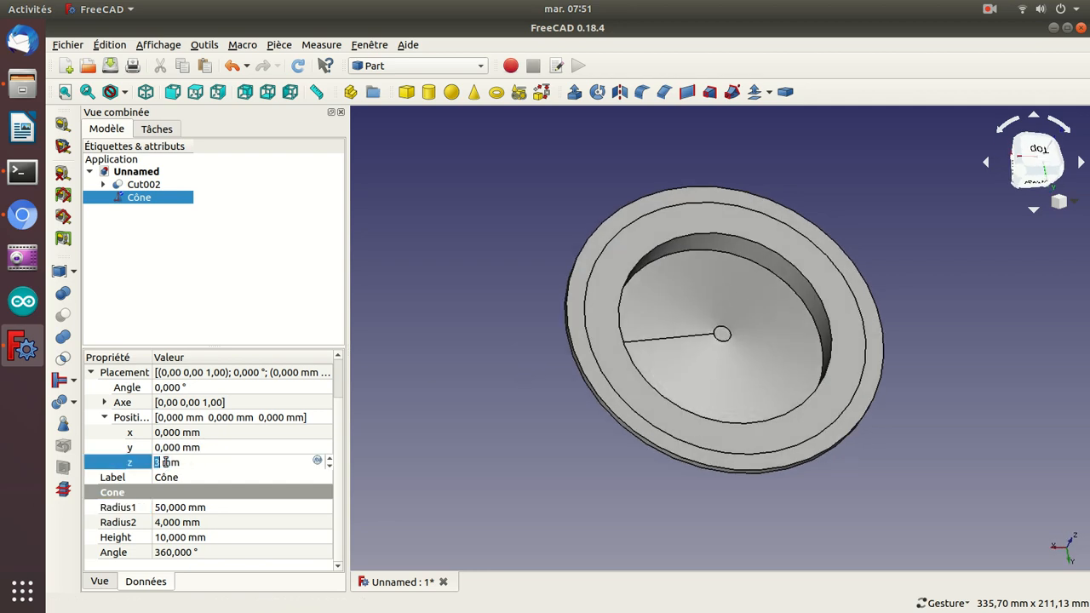
pyautogui.press('Return')
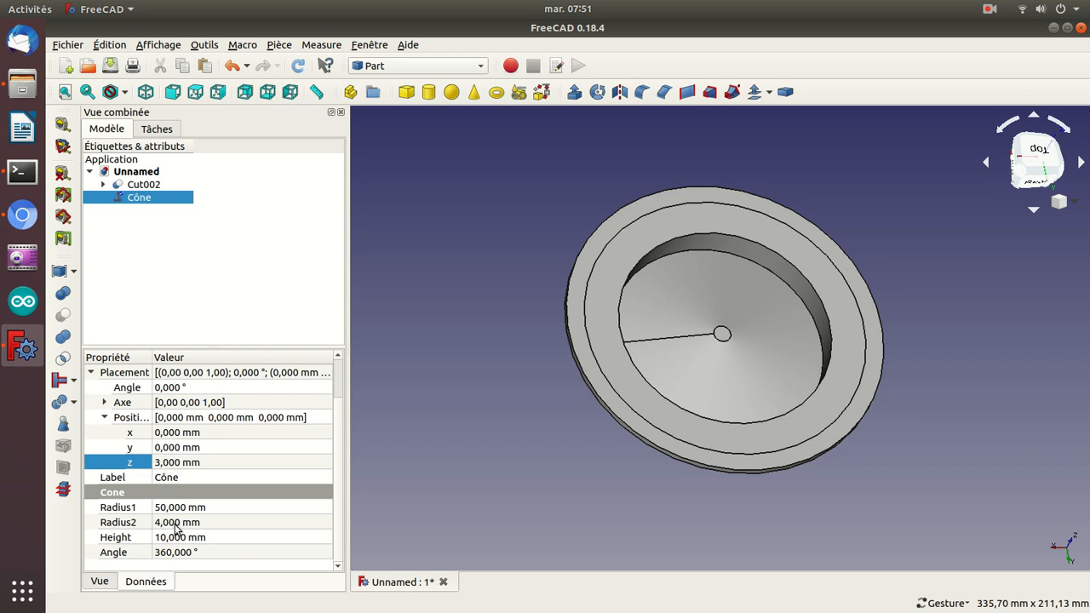
# Step: Set the cone's height to 15 mm and check it inside the wheel recess
pyautogui.click(166, 538)
pyautogui.moveTo(553, 446); pyautogui.dragTo(595, 415)
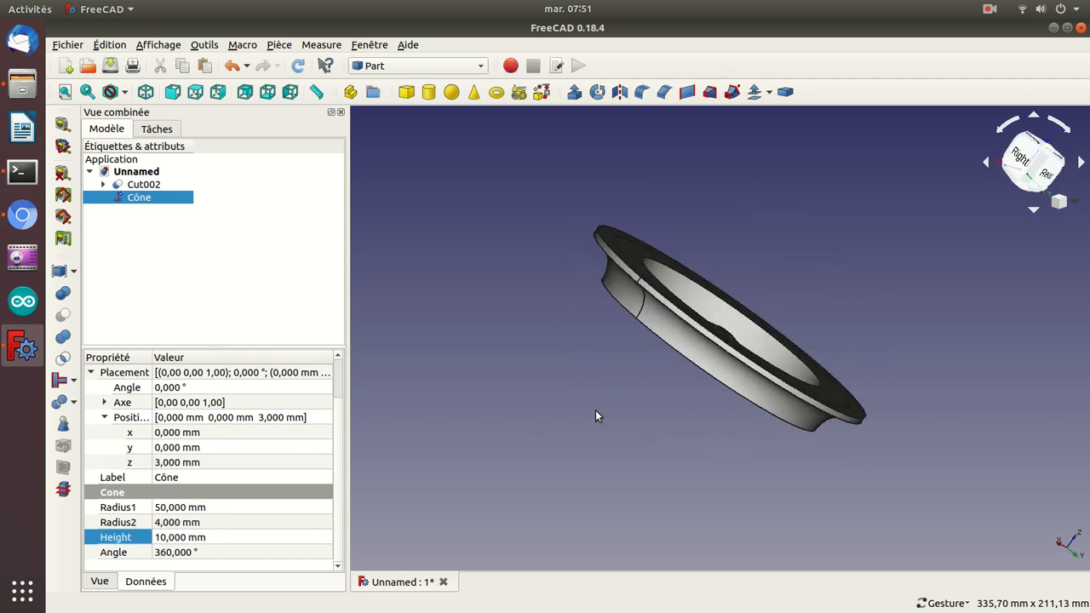
pyautogui.press('Up')
pyautogui.press('Up')
pyautogui.press('Down')
pyautogui.press('Down')
pyautogui.click(261, 541)
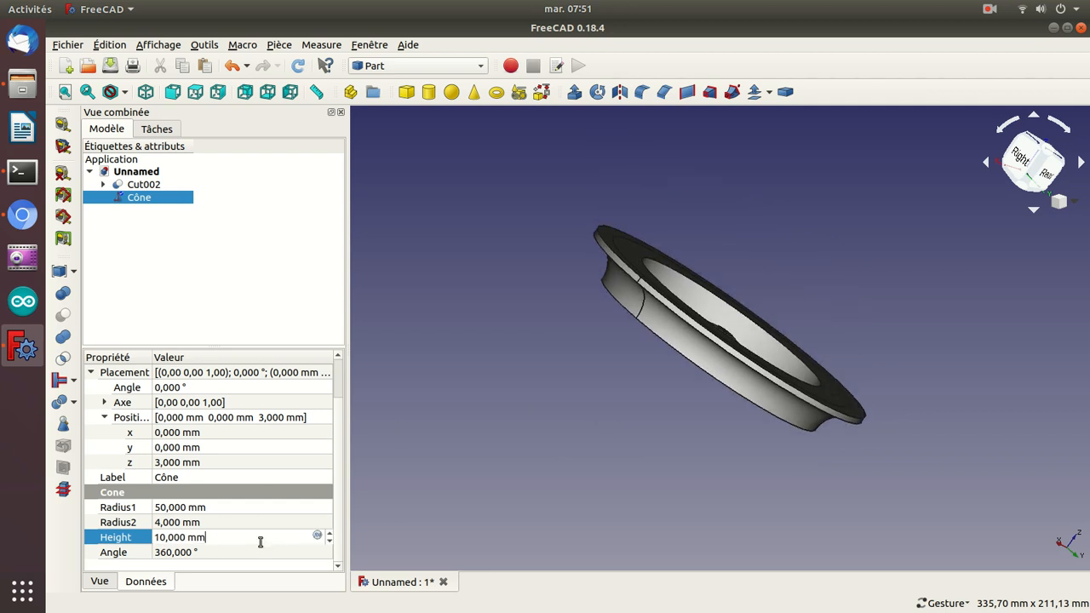
pyautogui.scroll(4, 261, 542)
pyautogui.scroll(1, 261, 541)
pyautogui.press('Return')
pyautogui.moveTo(575, 419); pyautogui.dragTo(530, 499)
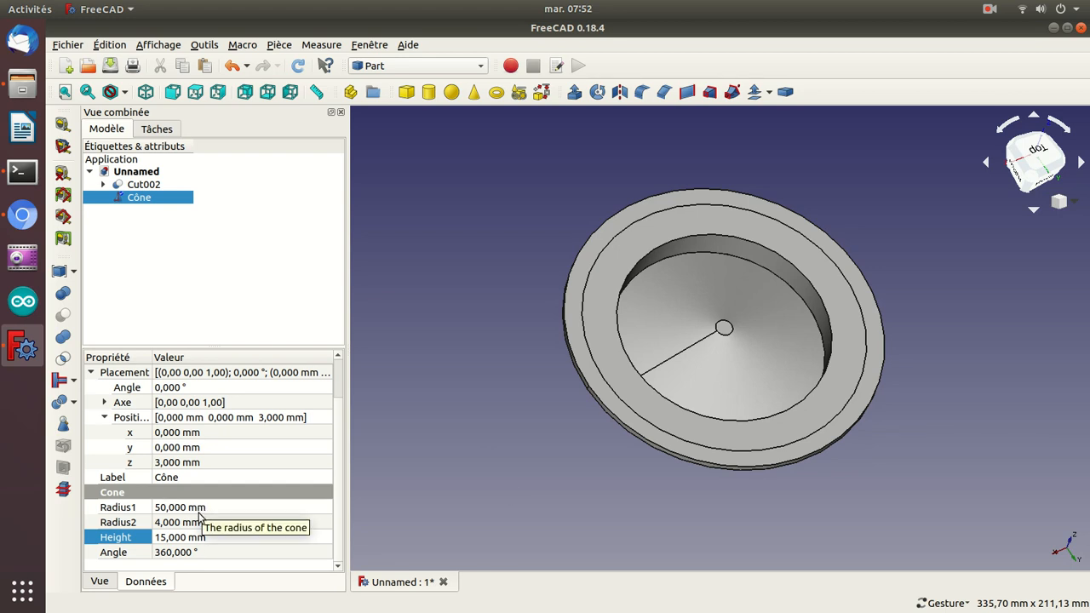
# Step: Set the cone's Radius2 to 65 mm and check its upper edge against the wheel's rim
pyautogui.click(202, 523)
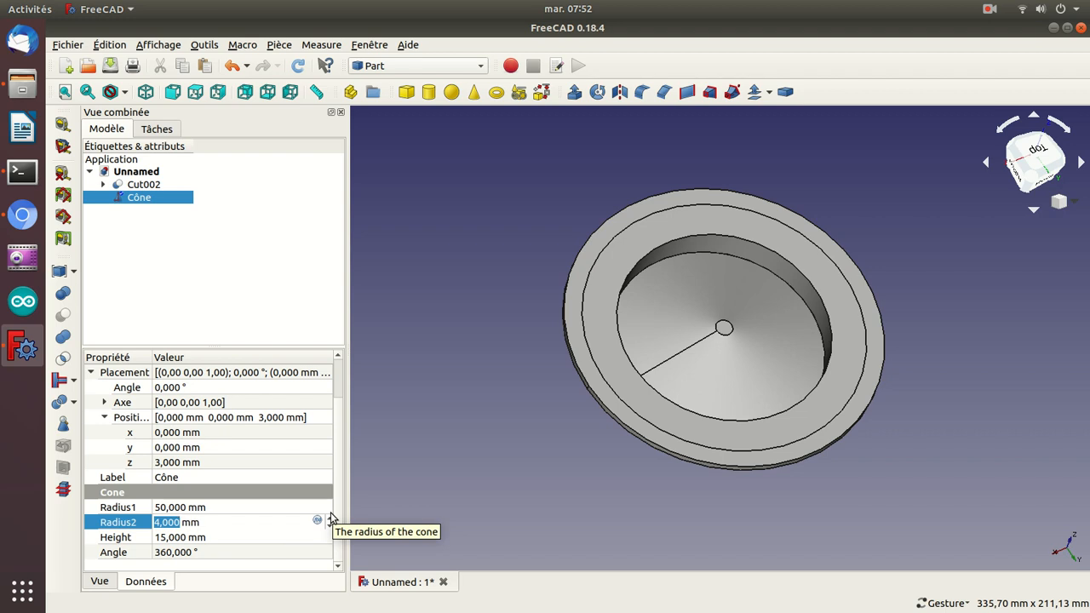
pyautogui.write('65')
pyautogui.press('Return')
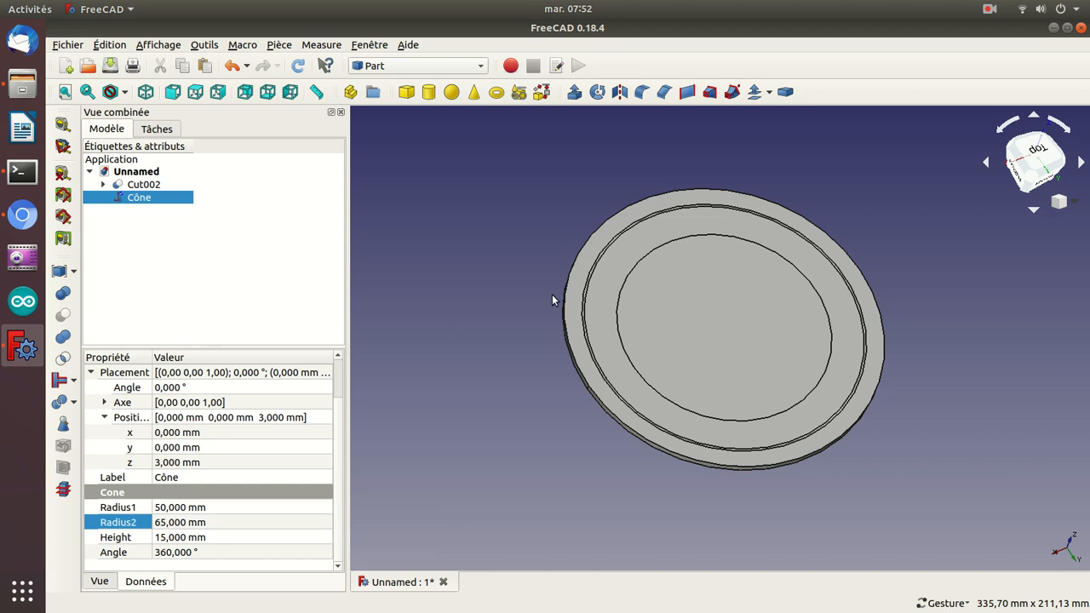
pyautogui.moveTo(434, 375); pyautogui.dragTo(503, 333)
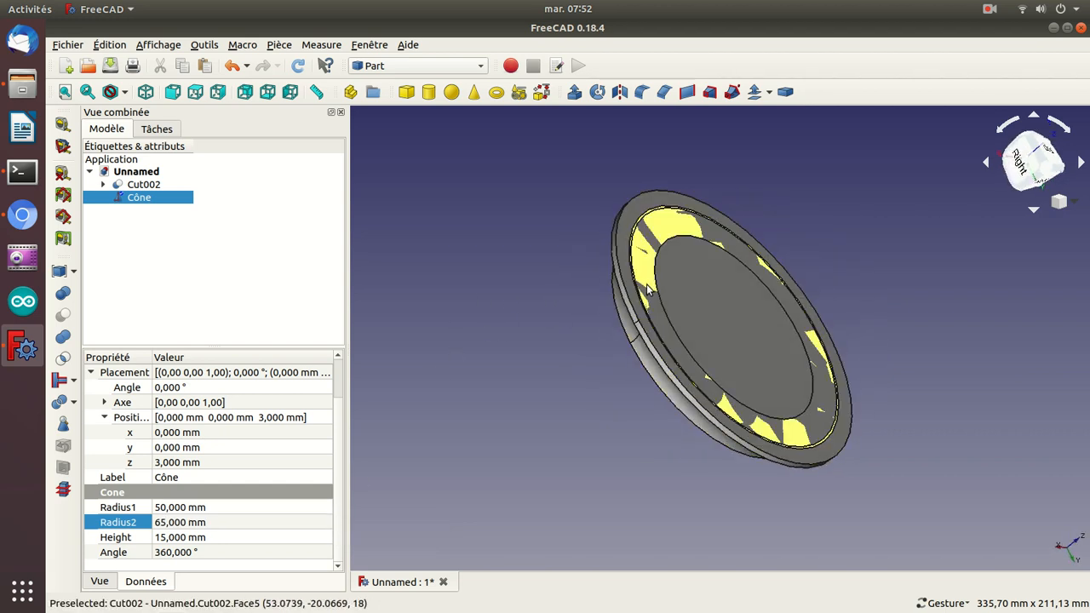
# Step: Subtract the cone from the wheel body with a Boolean cut and inspect the sloped recess
pyautogui.click(146, 186)
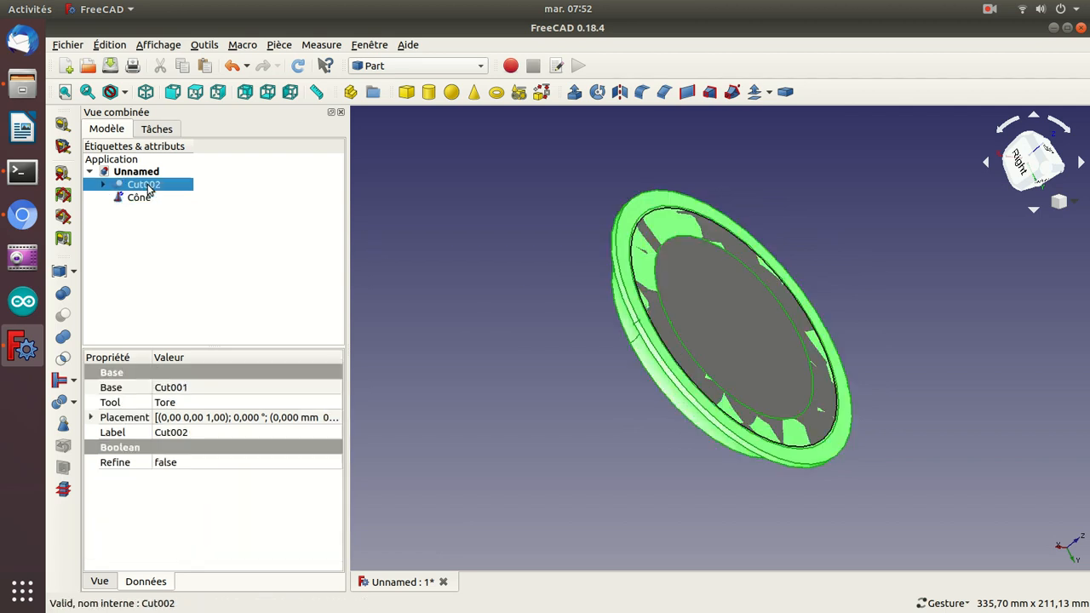
pyautogui.keyDown('ctrl'); pyautogui.click(140, 196); pyautogui.keyUp('ctrl')
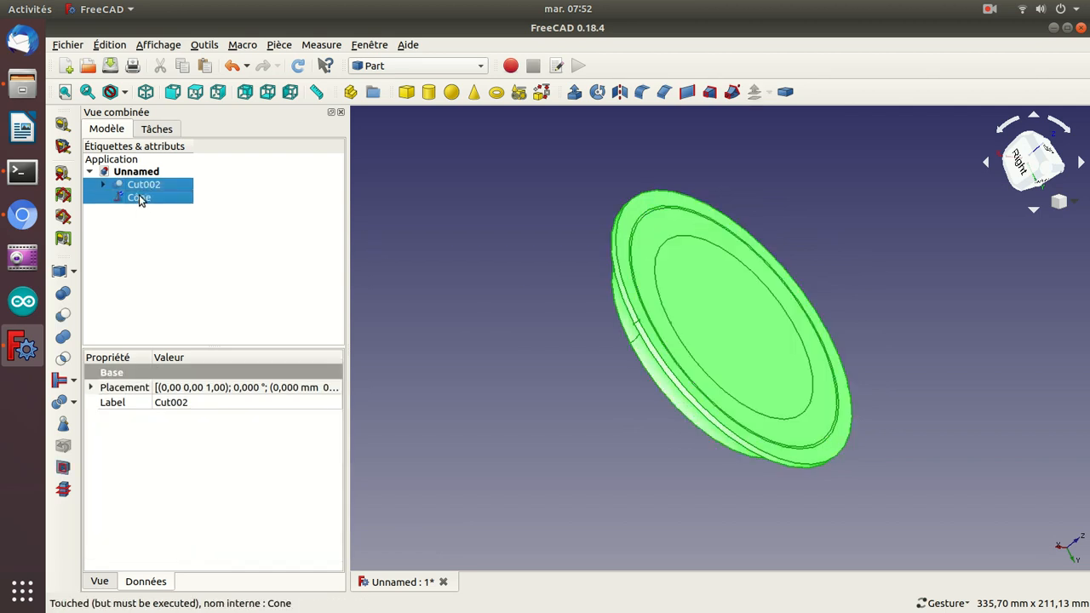
pyautogui.click(63, 294)
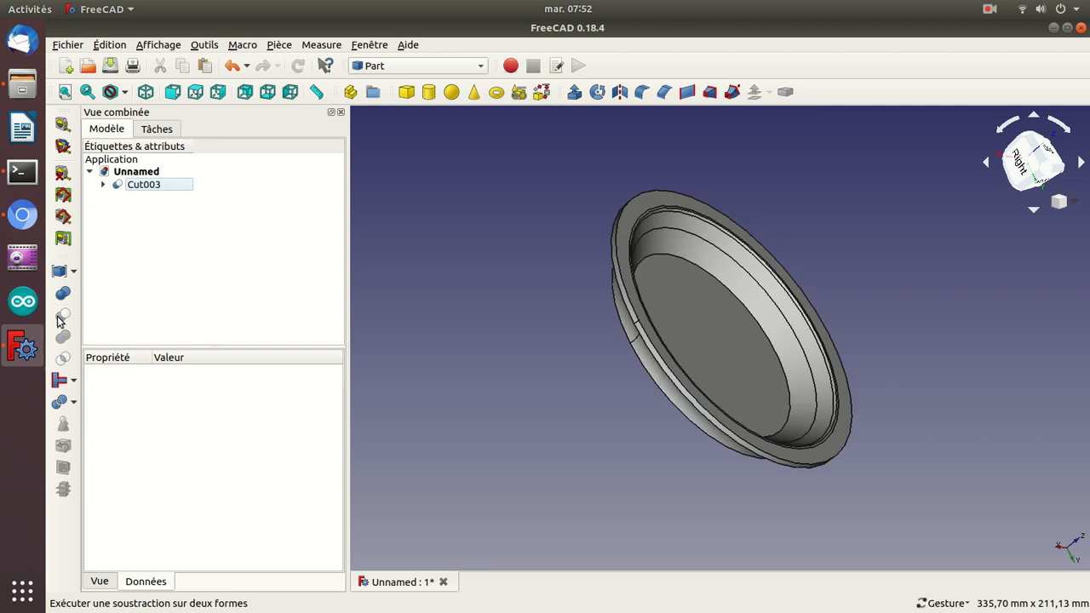
pyautogui.moveTo(890, 310)
pyautogui.mouseDown()
pyautogui.moveTo(749, 244)
pyautogui.moveTo(677, 338)
pyautogui.moveTo(696, 370)
pyautogui.moveTo(871, 382)
pyautogui.moveTo(676, 366)
pyautogui.moveTo(741, 251)
pyautogui.mouseUp()
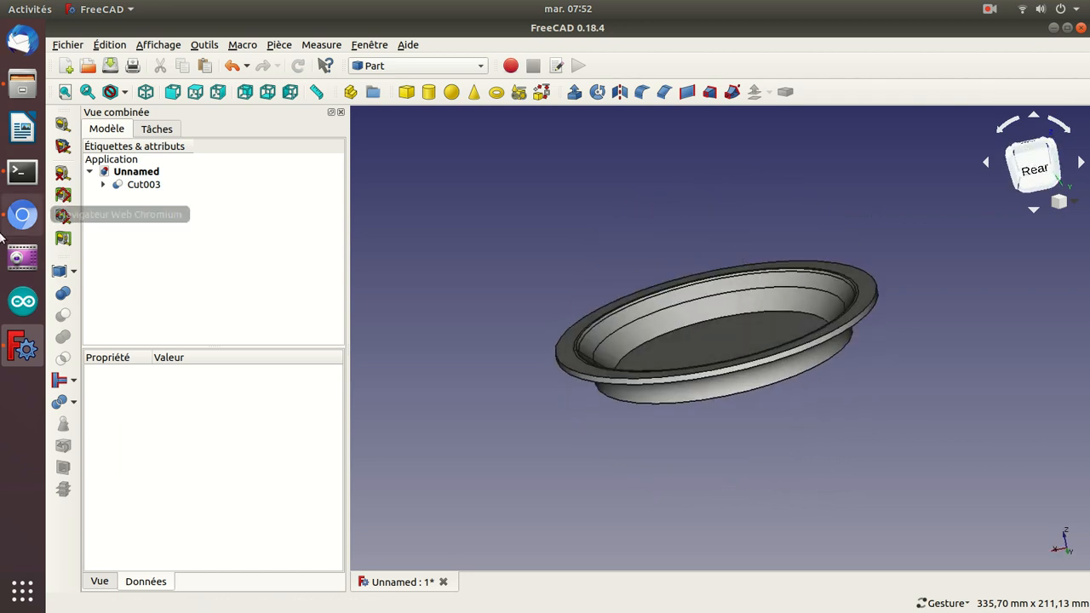
# Step: Duplicate the torus Tore001 nested inside the wheel's cuts and check the new copy on the rim
pyautogui.click(106, 186)
pyautogui.click(116, 198)
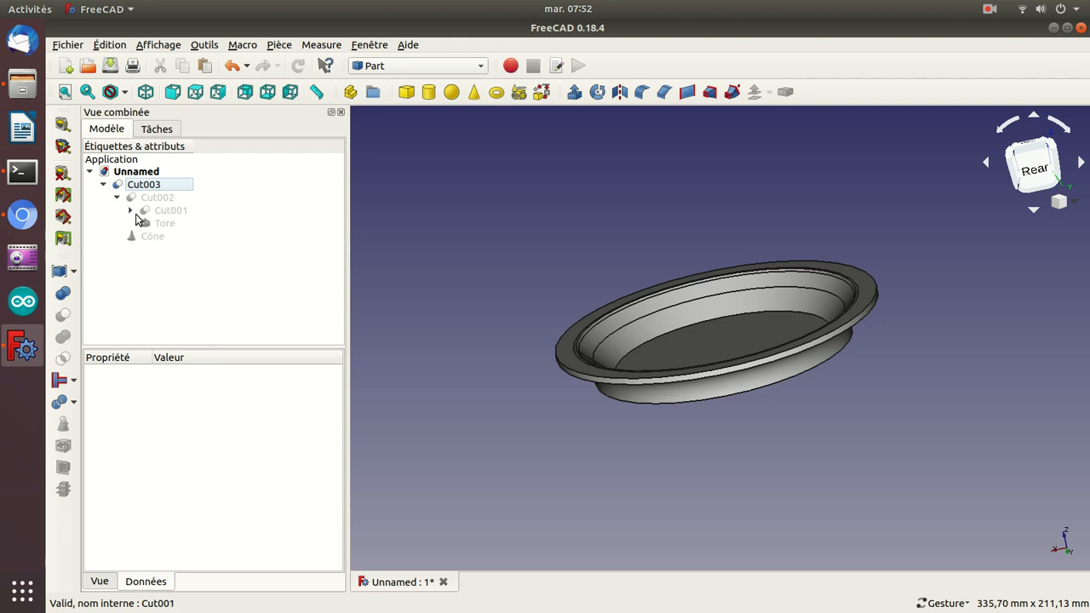
pyautogui.click(131, 212)
pyautogui.click(170, 235)
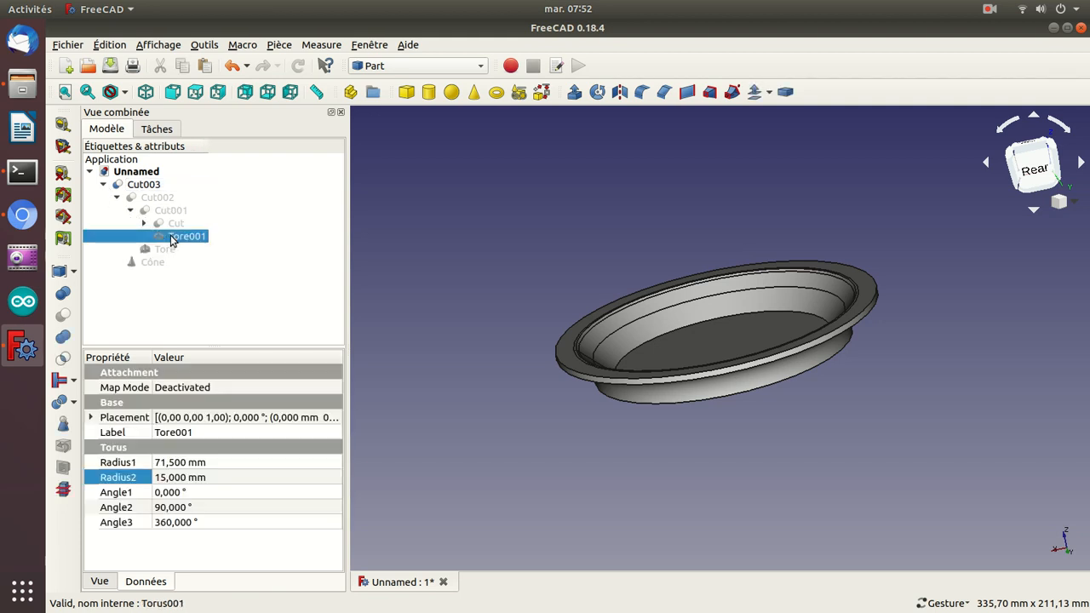
pyautogui.click(104, 185)
pyautogui.click(143, 198)
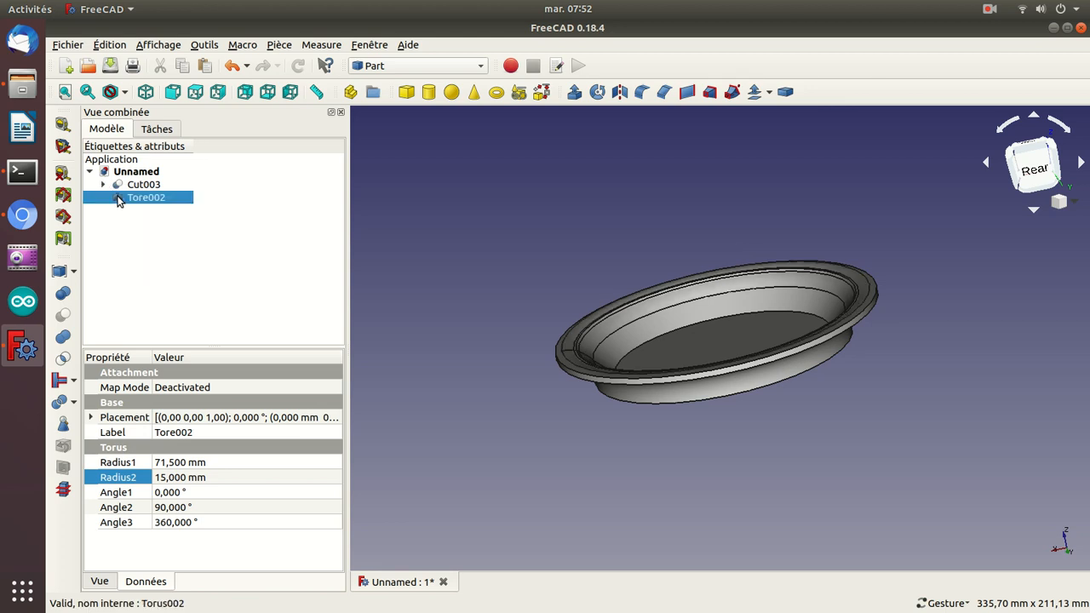
pyautogui.moveTo(523, 341); pyautogui.dragTo(544, 332)
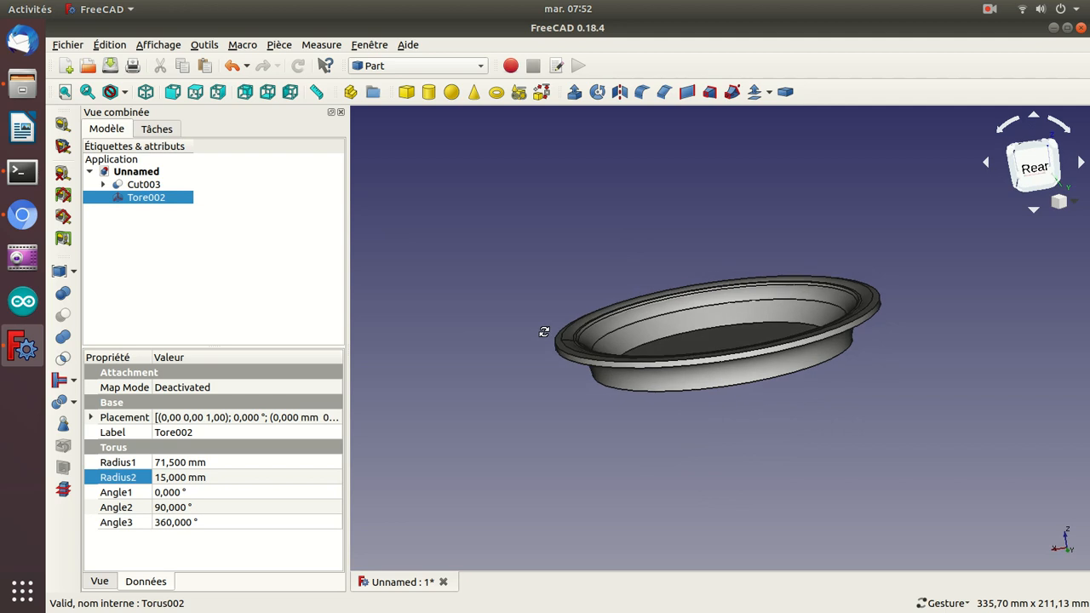
# Step: Set the Radius1 of the cone used in the last cut to 52 mm and inspect the recess floor
pyautogui.click(103, 184)
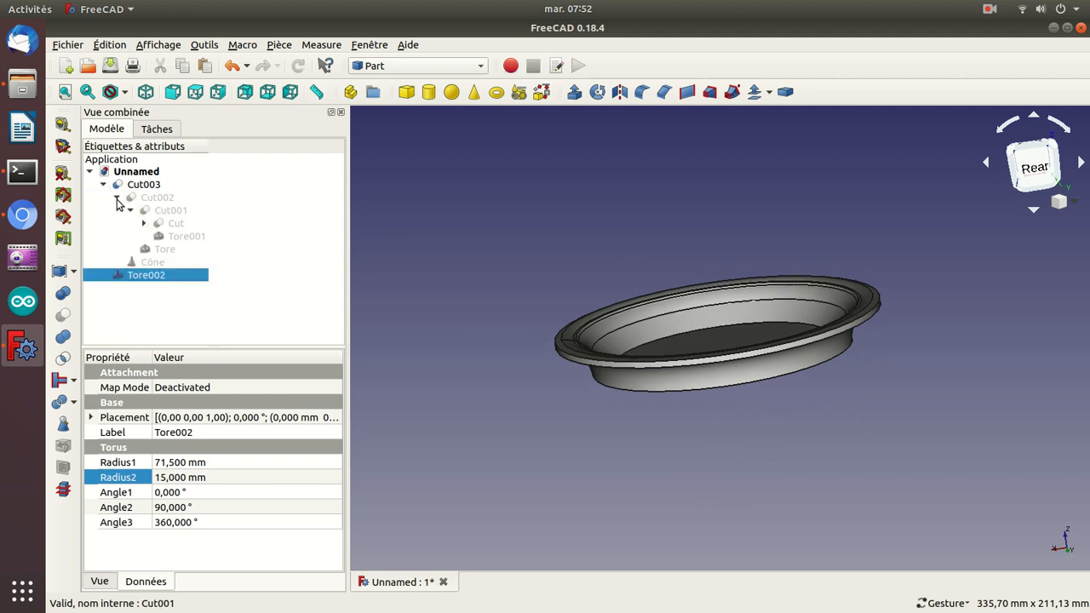
pyautogui.click(133, 263)
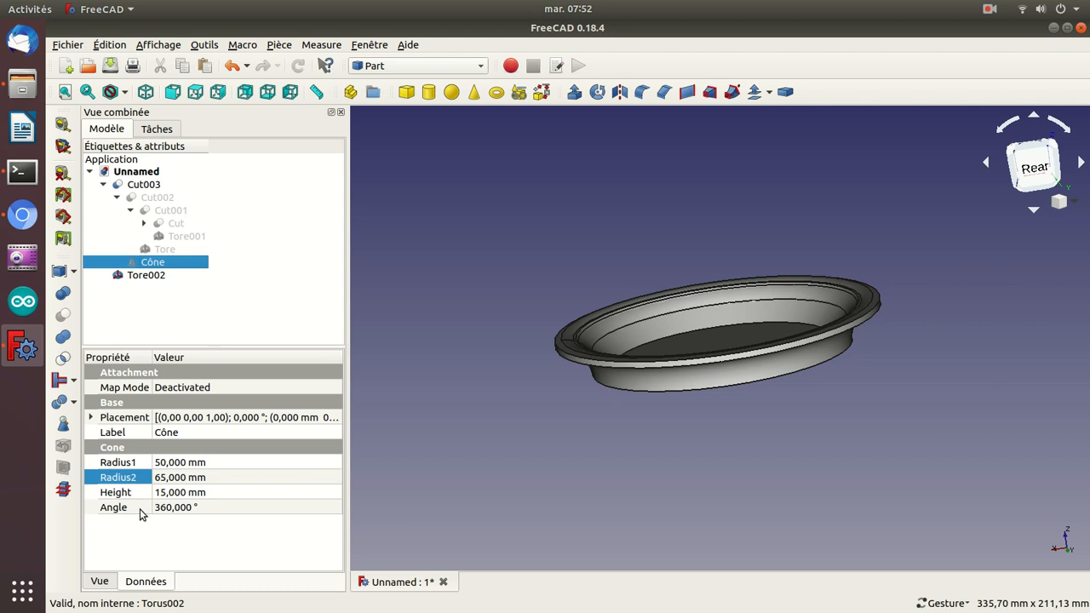
pyautogui.click(164, 463)
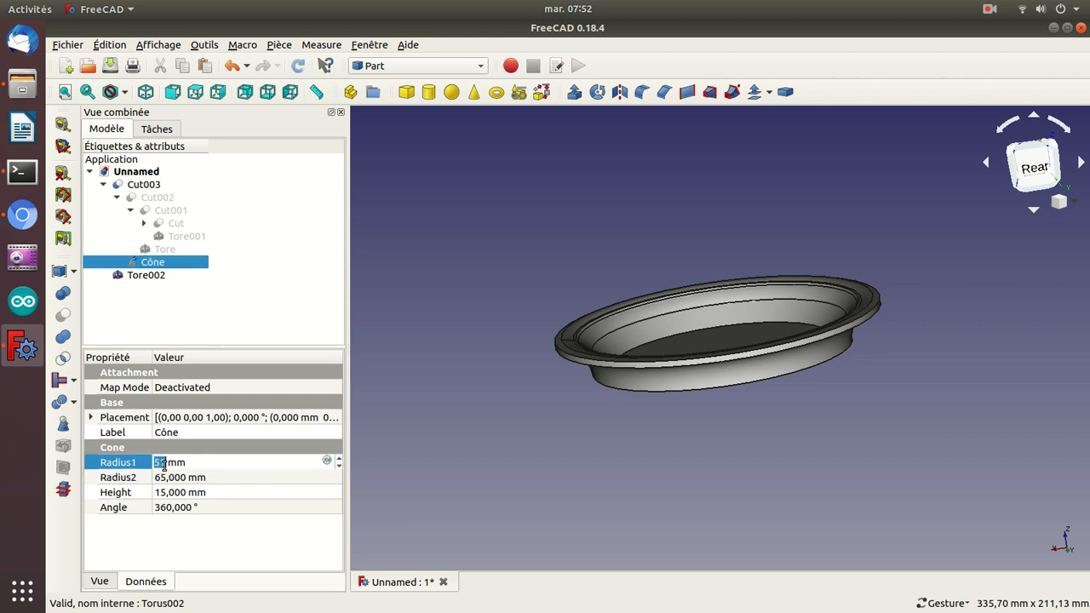
pyautogui.press('Return')
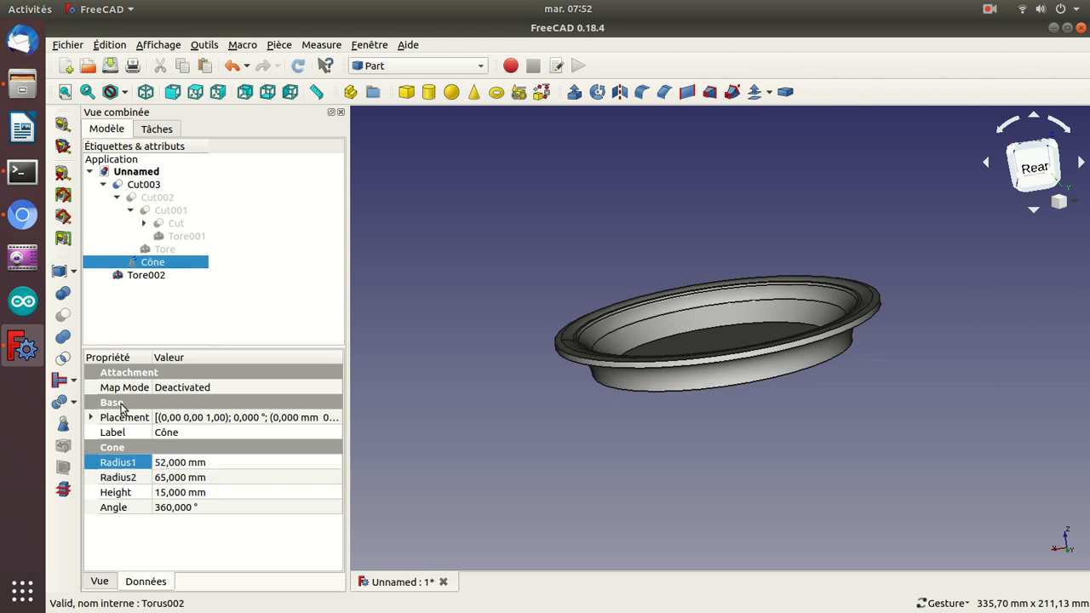
pyautogui.doubleClick(149, 186)
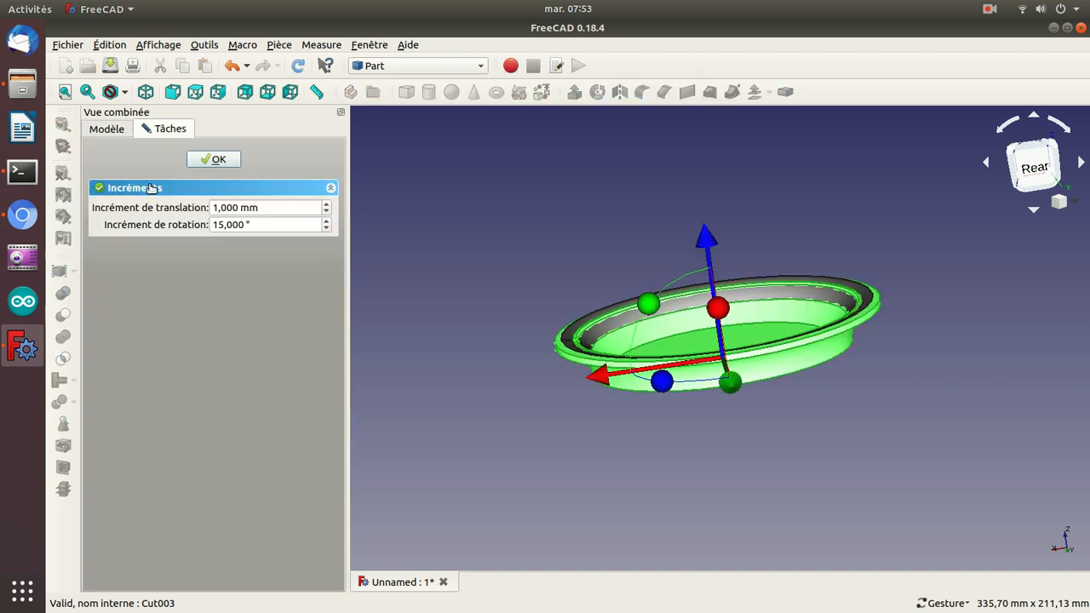
pyautogui.press('Escape')
pyautogui.moveTo(489, 307); pyautogui.dragTo(752, 447)
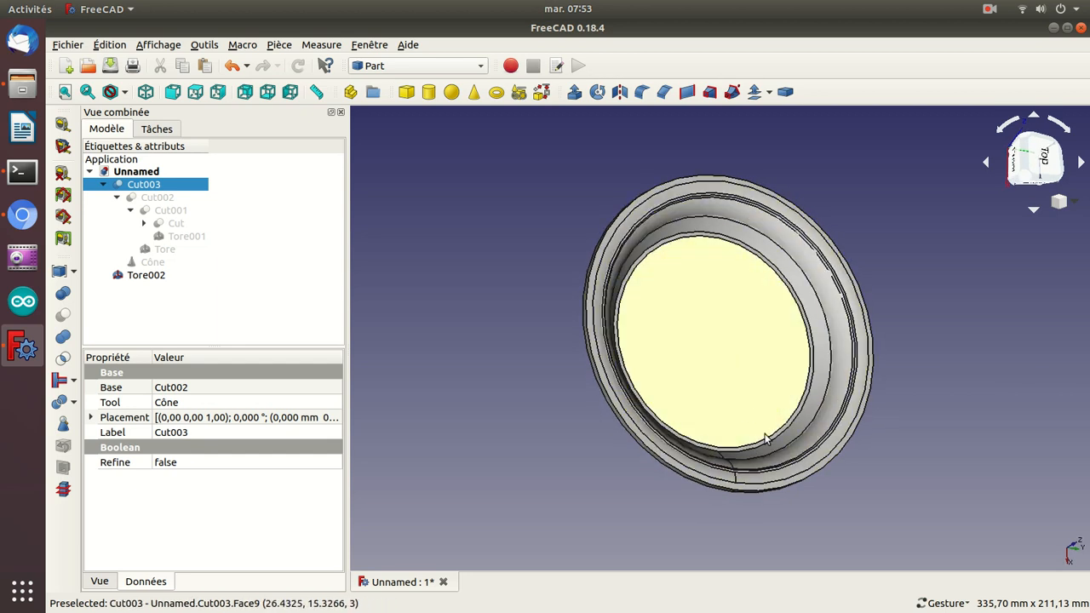
pyautogui.moveTo(933, 486); pyautogui.dragTo(893, 405)
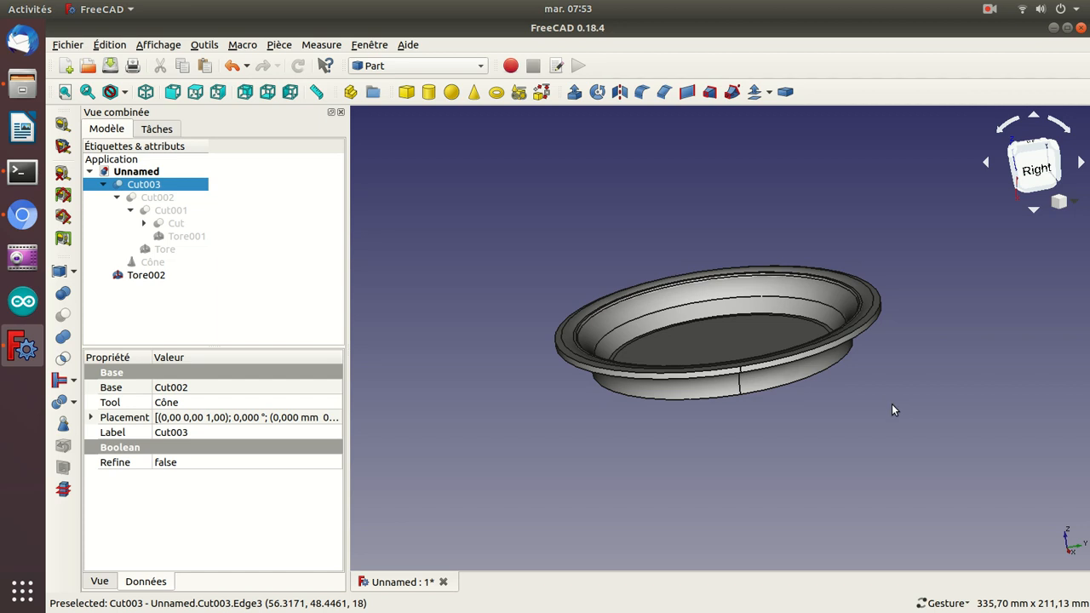
pyautogui.moveTo(389, 304); pyautogui.dragTo(508, 324)
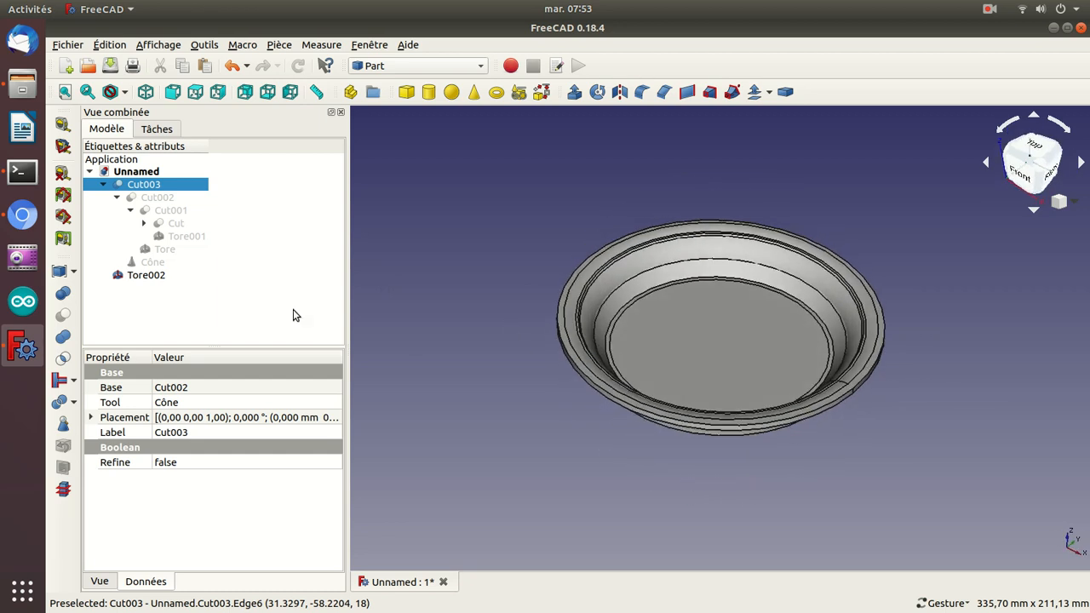
# Step: Set the Radius1 of the cone used in the last cut to 53 mm and open the resulting cut body for transformation
pyautogui.click(147, 262)
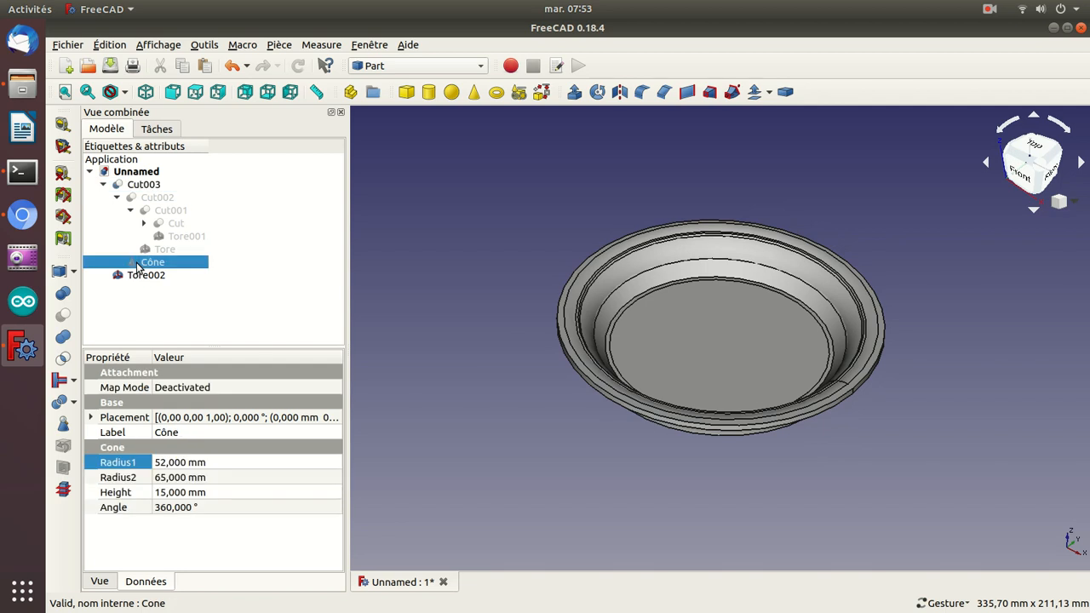
pyautogui.click(164, 461)
pyautogui.write('53')
pyautogui.press('Return')
pyautogui.doubleClick(147, 188)
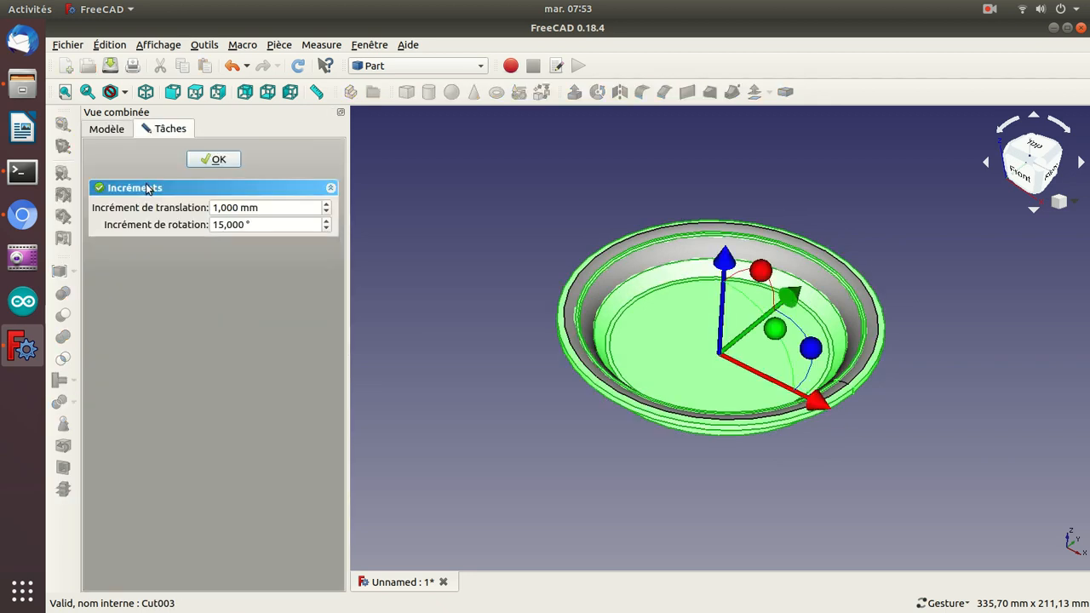
# Step: Set the Radius1 of the cone used in the last cut to 54 mm and inspect the recomputed recess
pyautogui.press('Escape')
pyautogui.moveTo(498, 332); pyautogui.dragTo(447, 325)
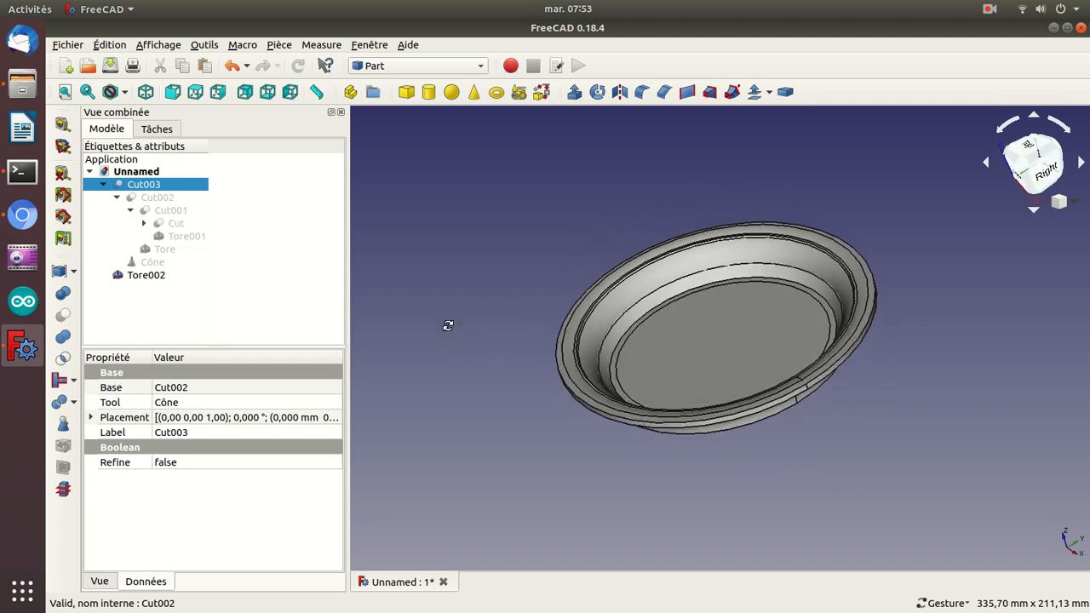
pyautogui.click(152, 261)
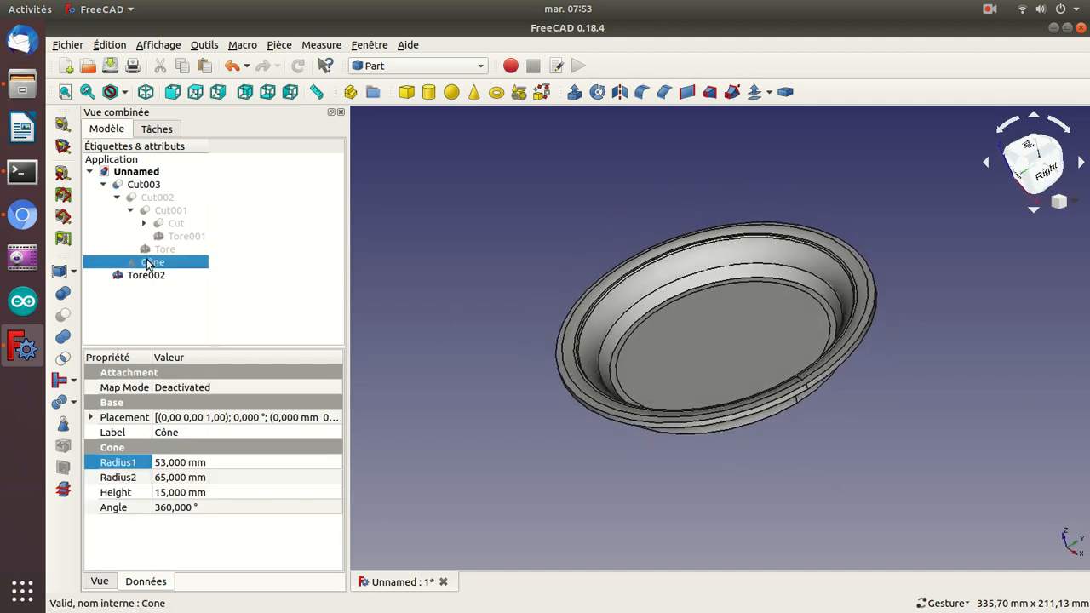
pyautogui.click(172, 464)
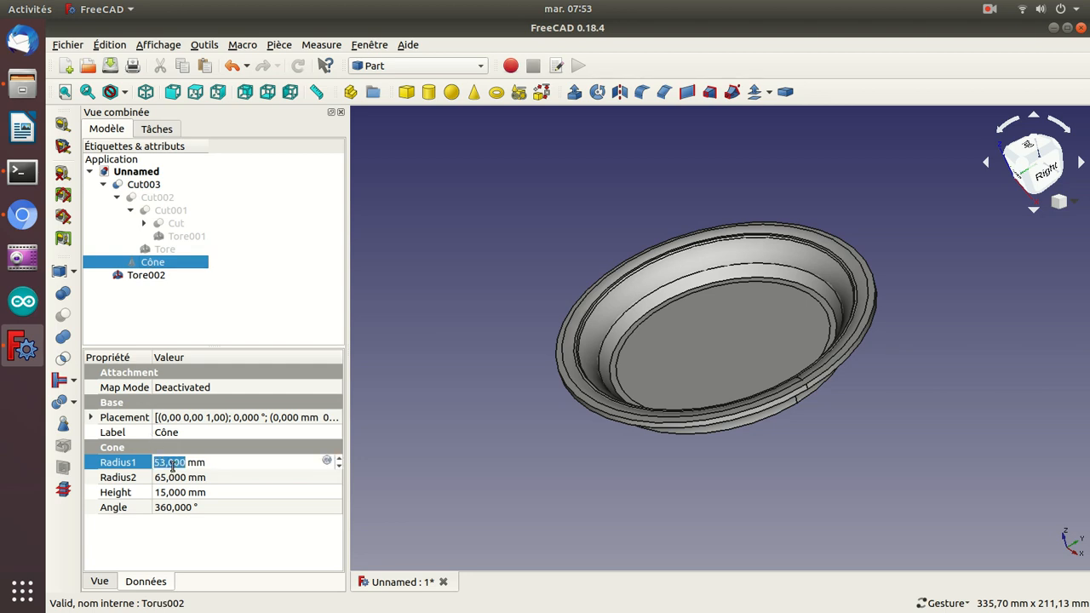
pyautogui.write('54')
pyautogui.press('Return')
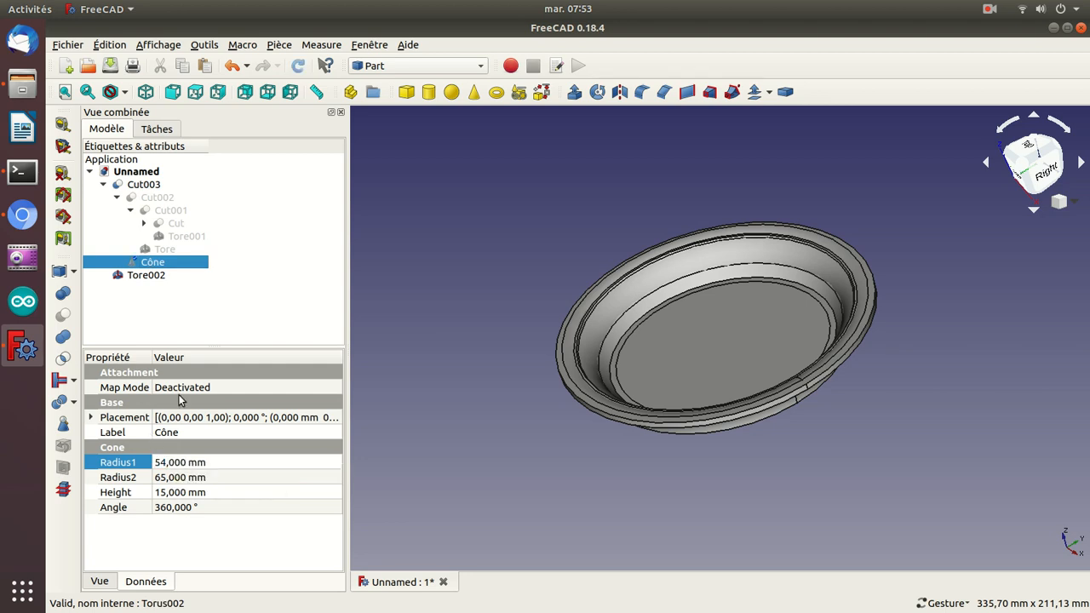
pyautogui.doubleClick(134, 185)
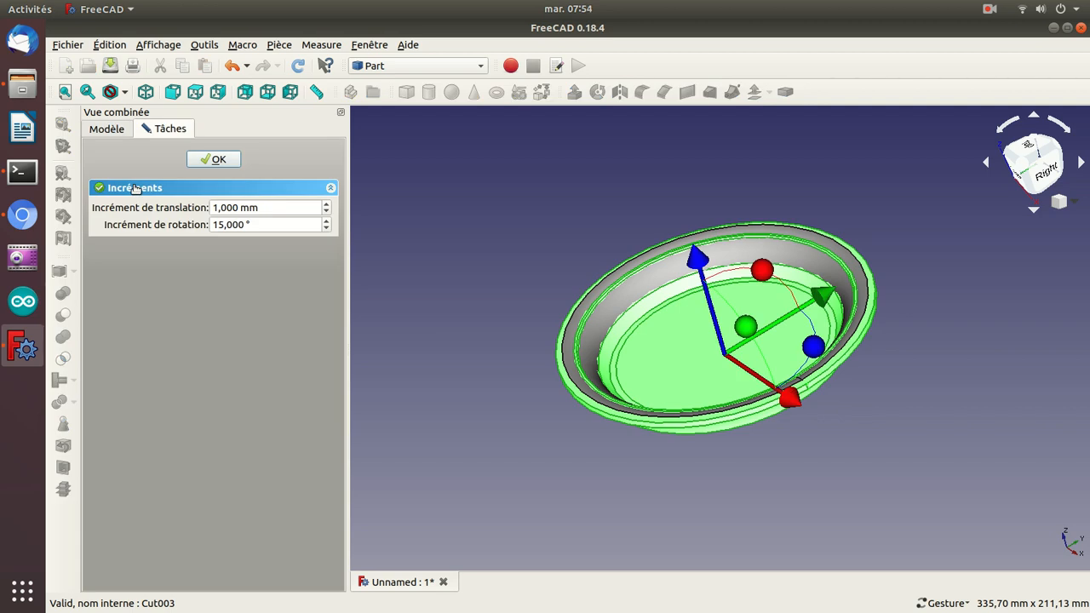
pyautogui.press('Escape')
pyautogui.moveTo(517, 396); pyautogui.dragTo(683, 373)
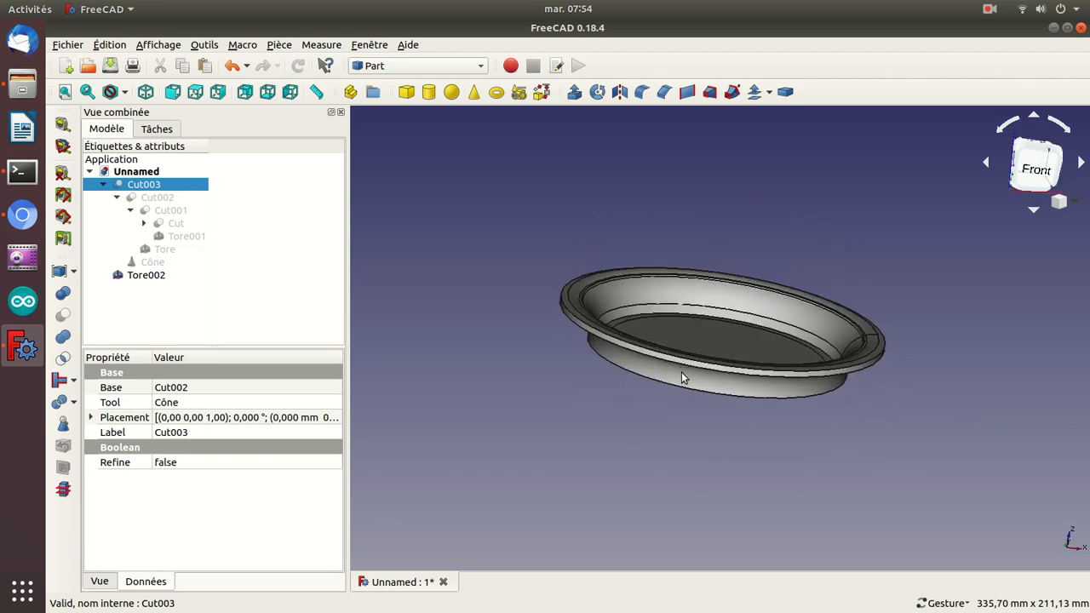
# Step: Hide and show the torus Tore002 to compare the recess with and without it
pyautogui.click(131, 265)
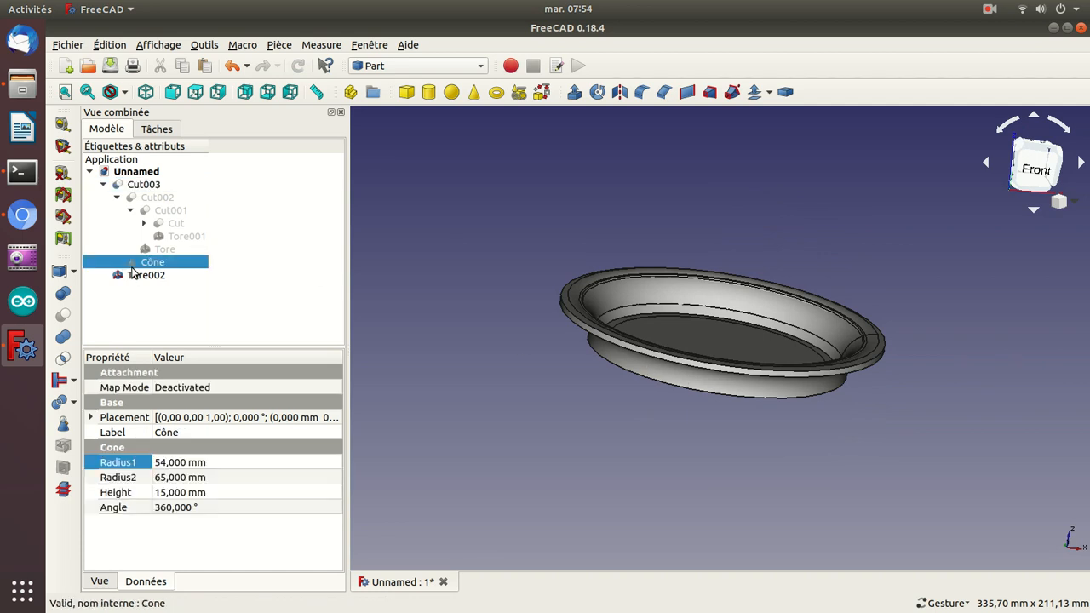
pyautogui.click(133, 275)
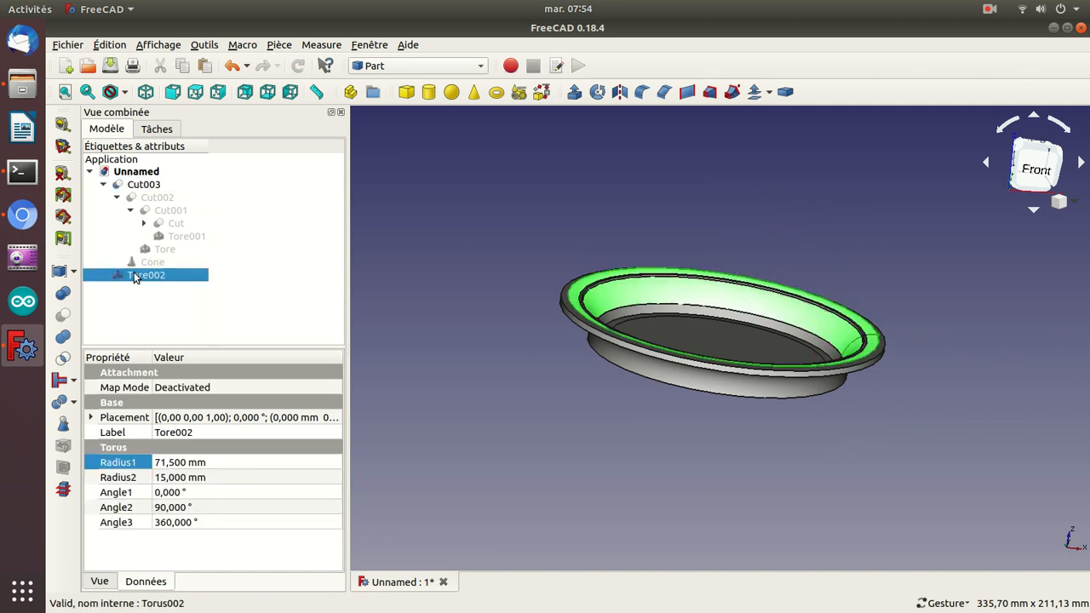
pyautogui.press('space')
pyautogui.moveTo(461, 286); pyautogui.dragTo(479, 353)
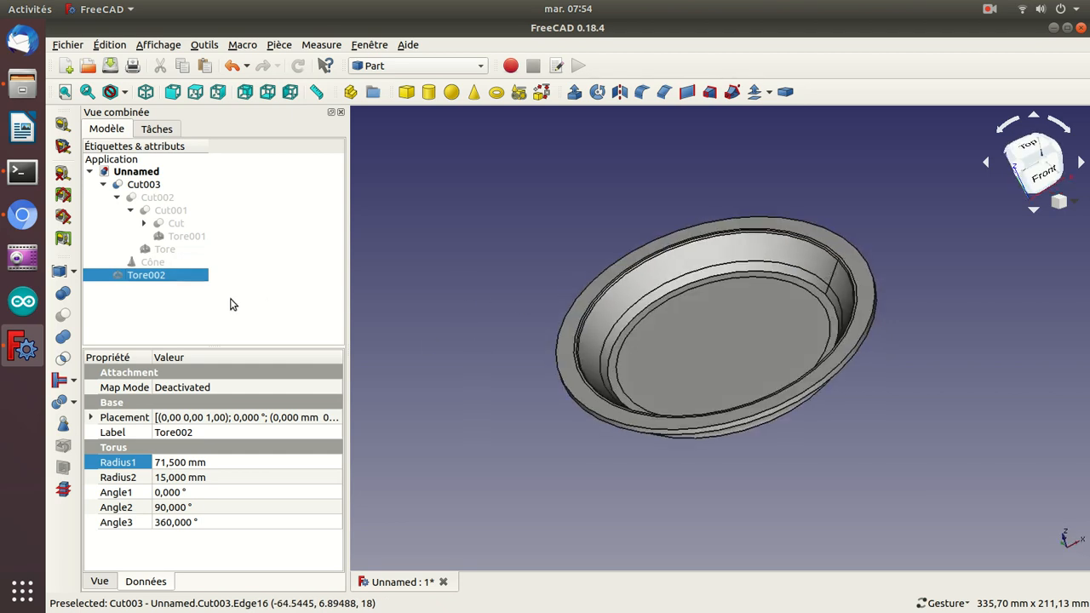
pyautogui.press('space')
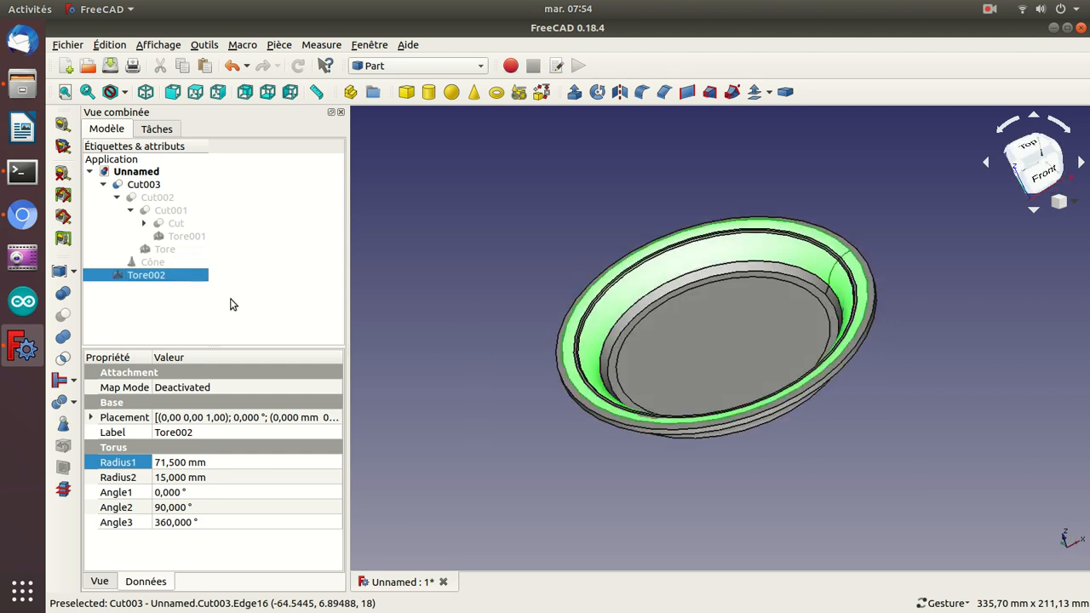
# Step: Set the Radius2 of the cone used in the last cut to 71.5 mm, recompute Cut003 and inspect the rim
pyautogui.click(147, 263)
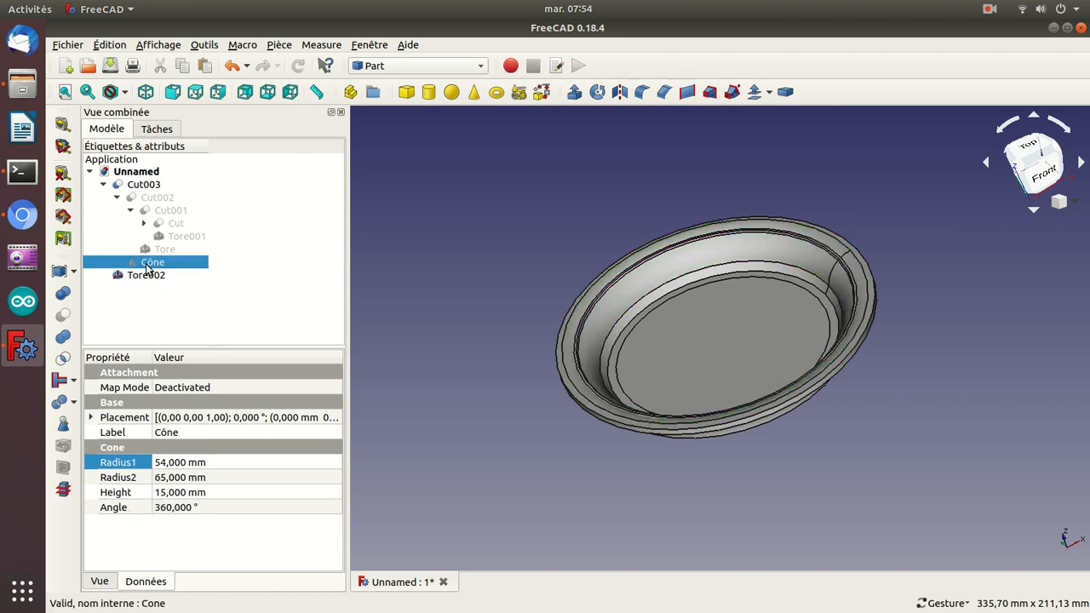
pyautogui.click(167, 477)
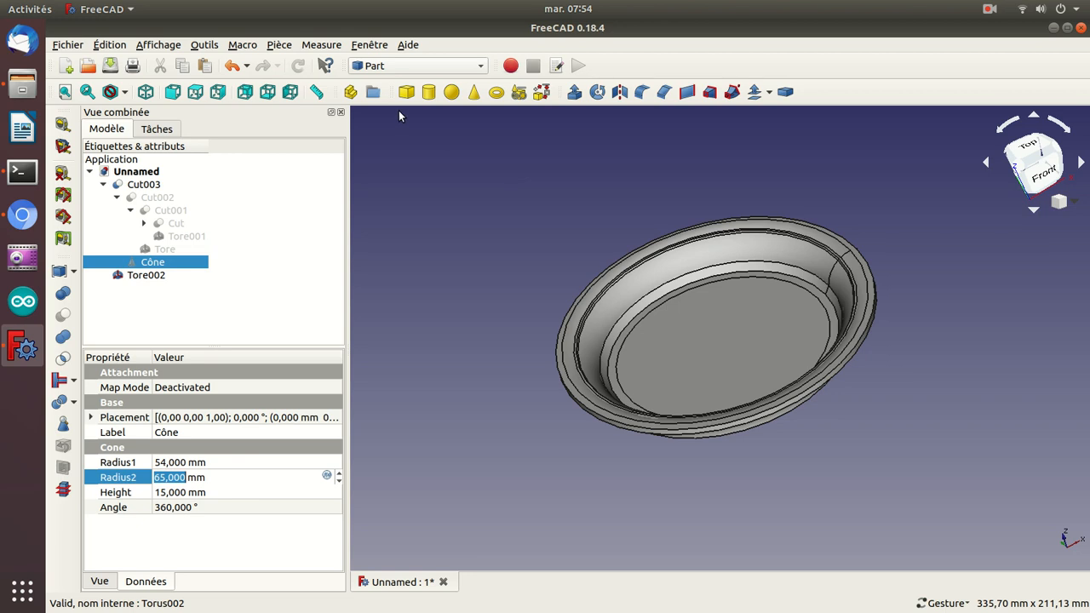
pyautogui.press('Left')
pyautogui.press('Right')
pyautogui.press('BackSpace')
pyautogui.write('71.')
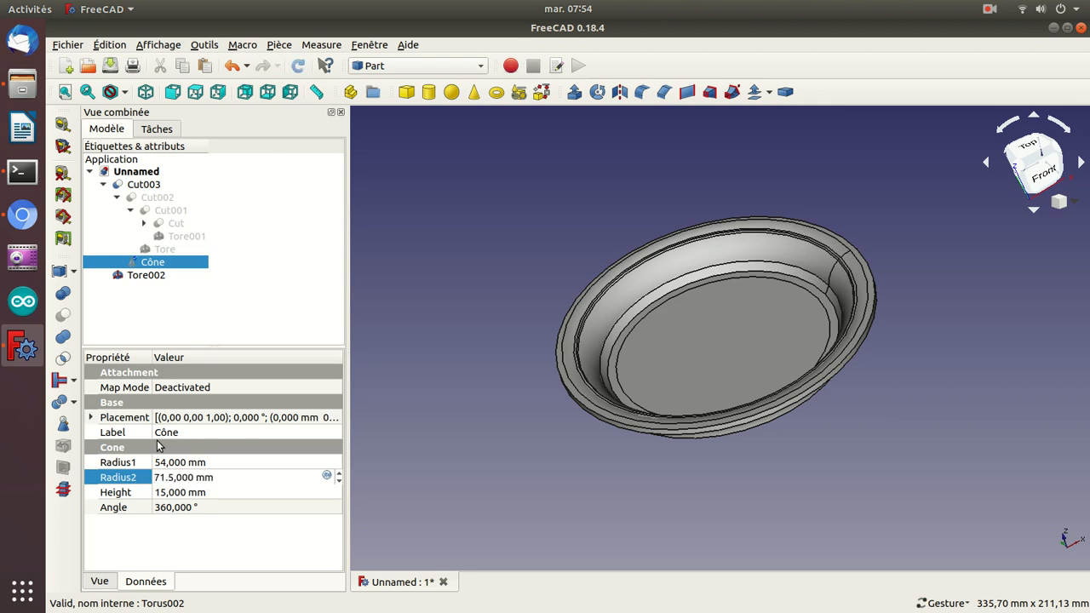
pyautogui.press('Delete')
pyautogui.press('BackSpace')
pyautogui.press('Return')
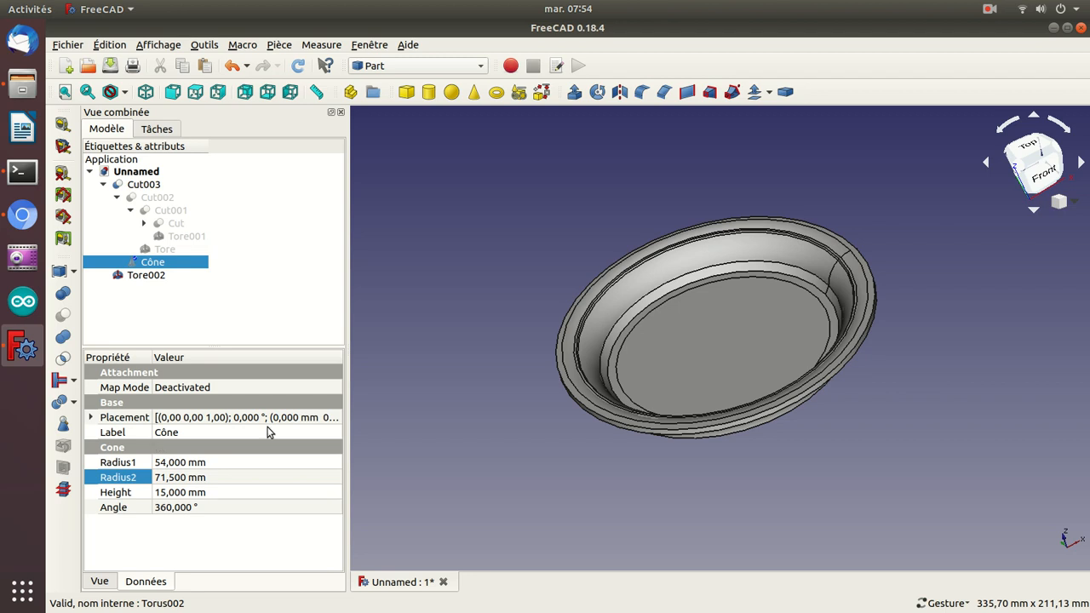
pyautogui.doubleClick(131, 188)
pyautogui.press('Escape')
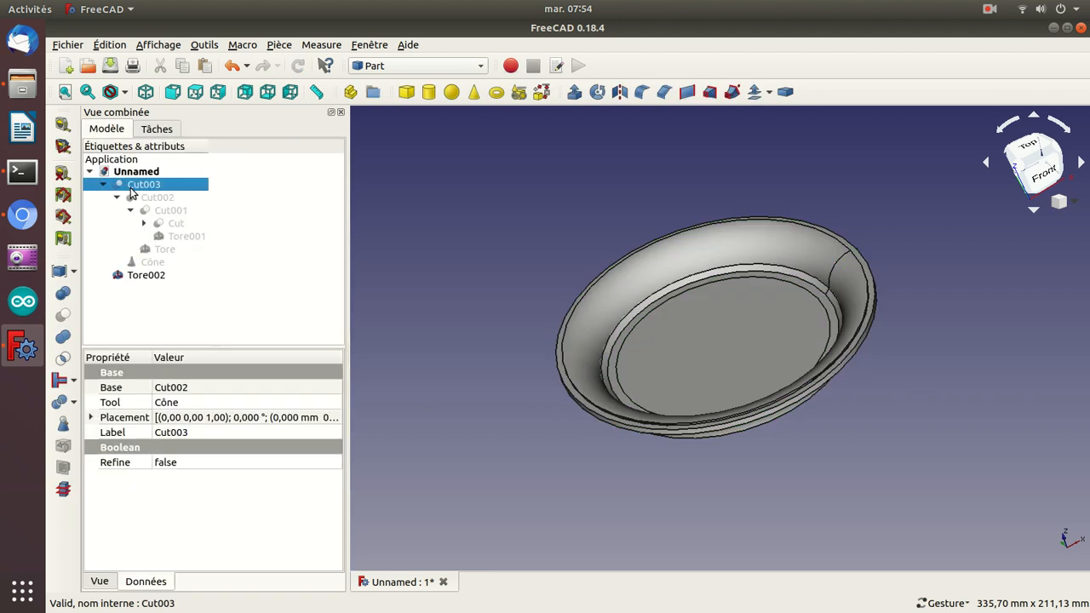
pyautogui.moveTo(445, 376); pyautogui.dragTo(651, 391)
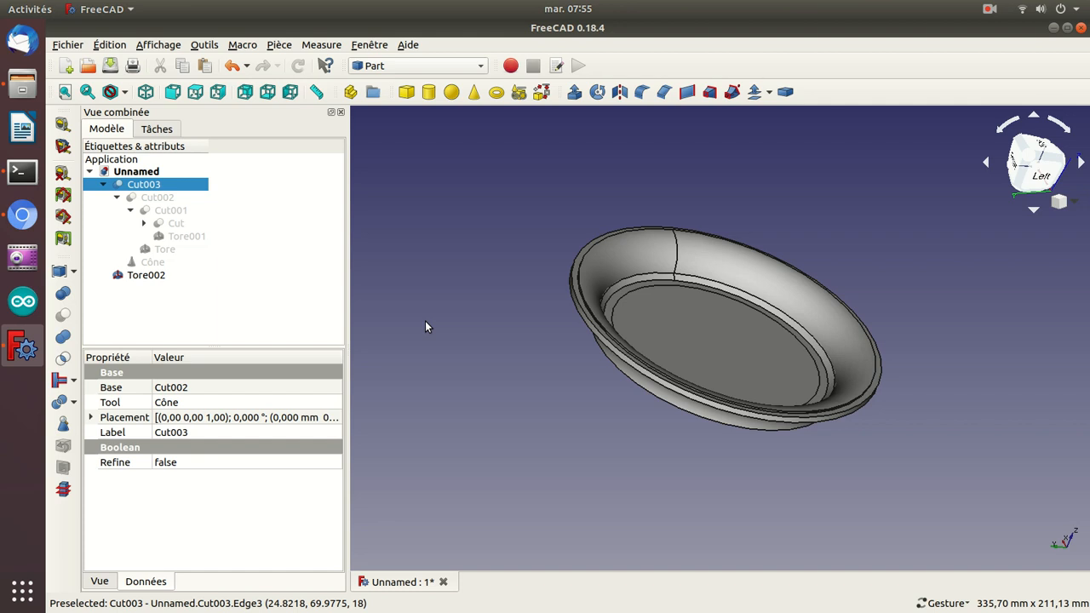
# Step: Try a Radius1 of 56 mm on the cone used in the last cut and inspect the recomputed body
pyautogui.click(141, 263)
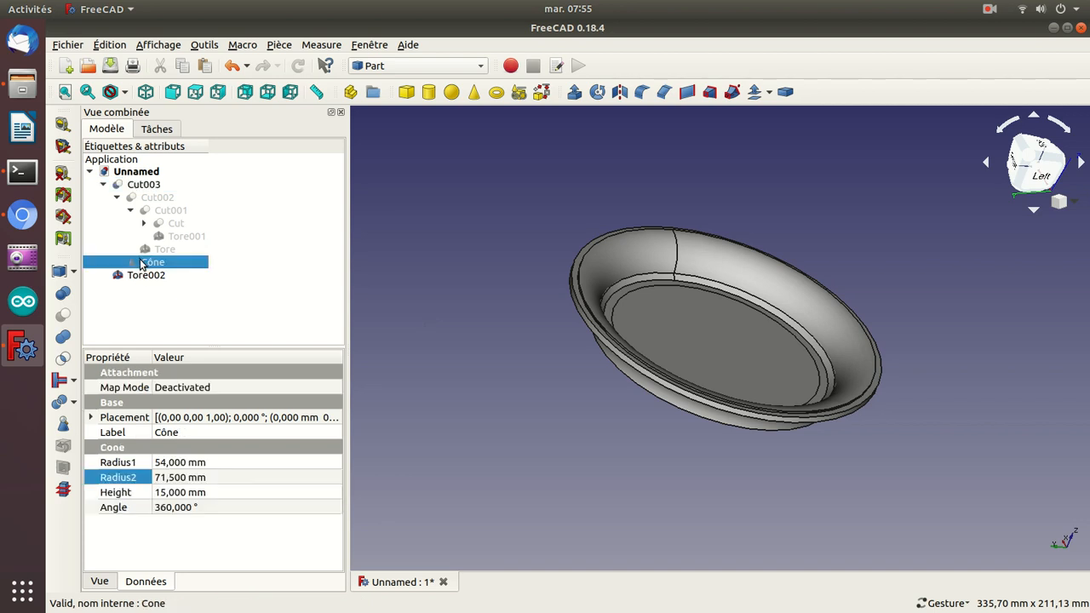
pyautogui.click(169, 463)
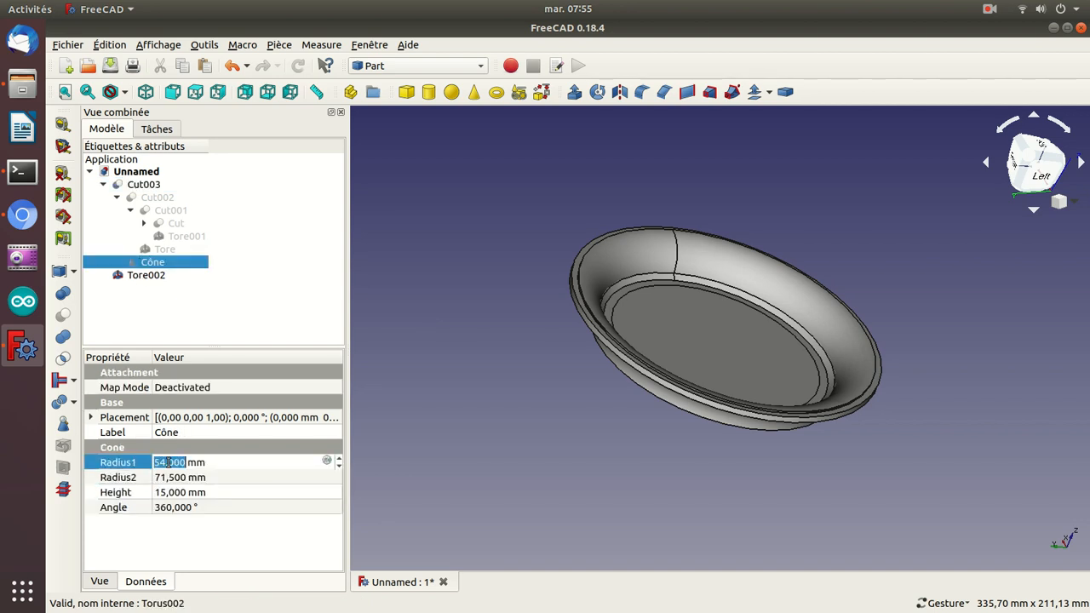
pyautogui.write('56')
pyautogui.press('Return')
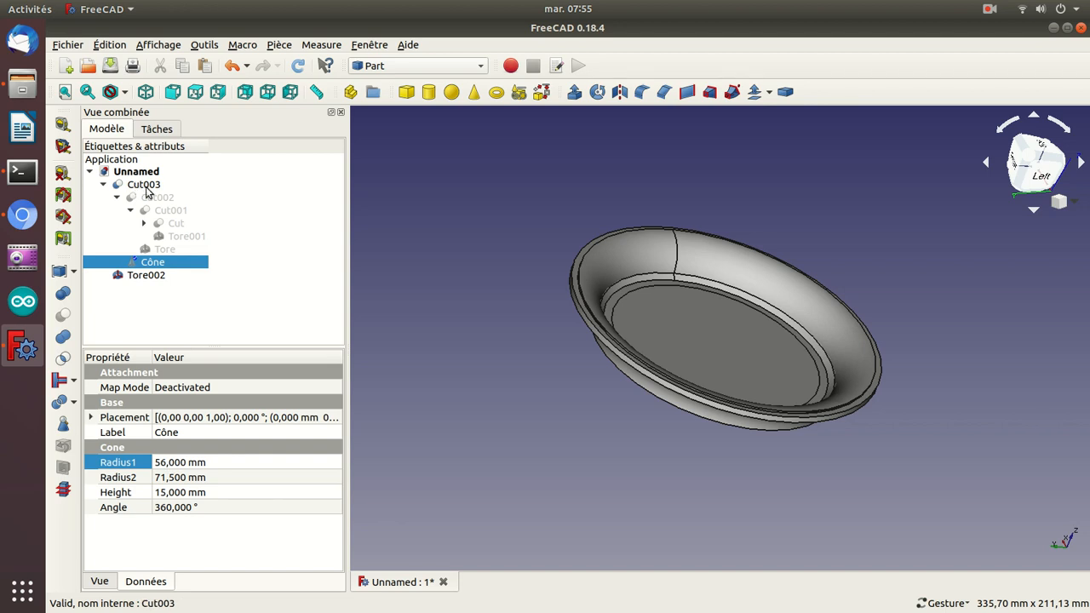
pyautogui.doubleClick(146, 184)
pyautogui.doubleClick(146, 184)
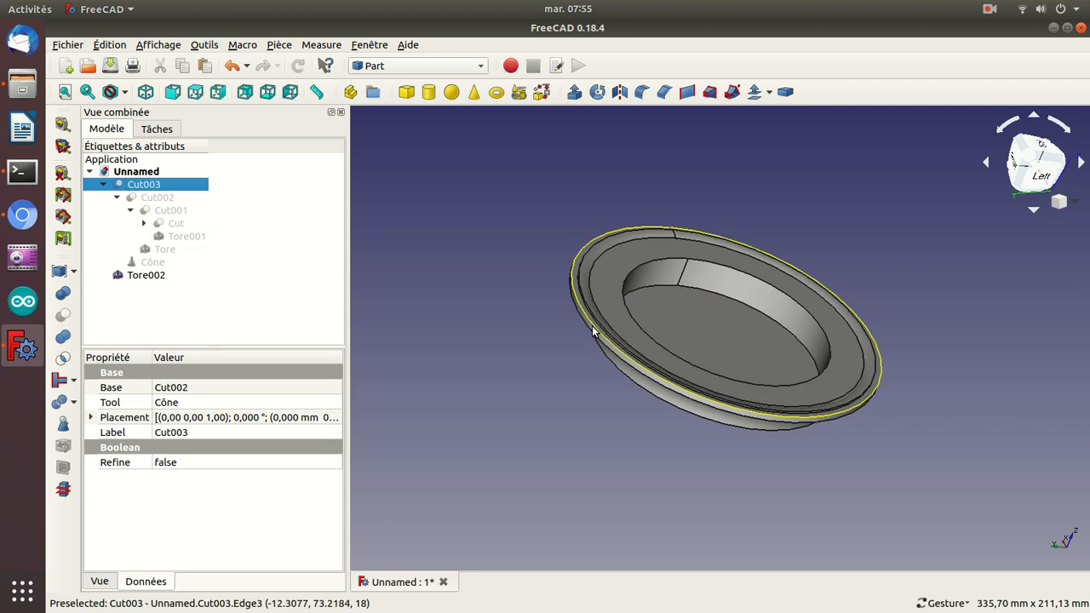
pyautogui.press('2')
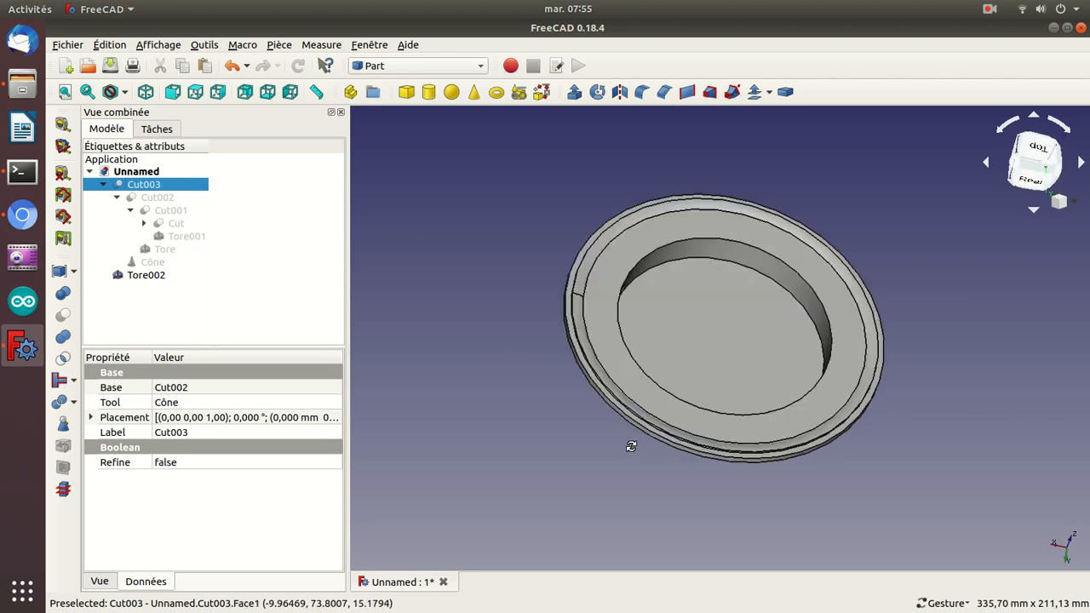
# Step: Set the Radius1 of the cone used in the last cut to 55 mm, recompute Cut003 and inspect the recess
pyautogui.click(150, 263)
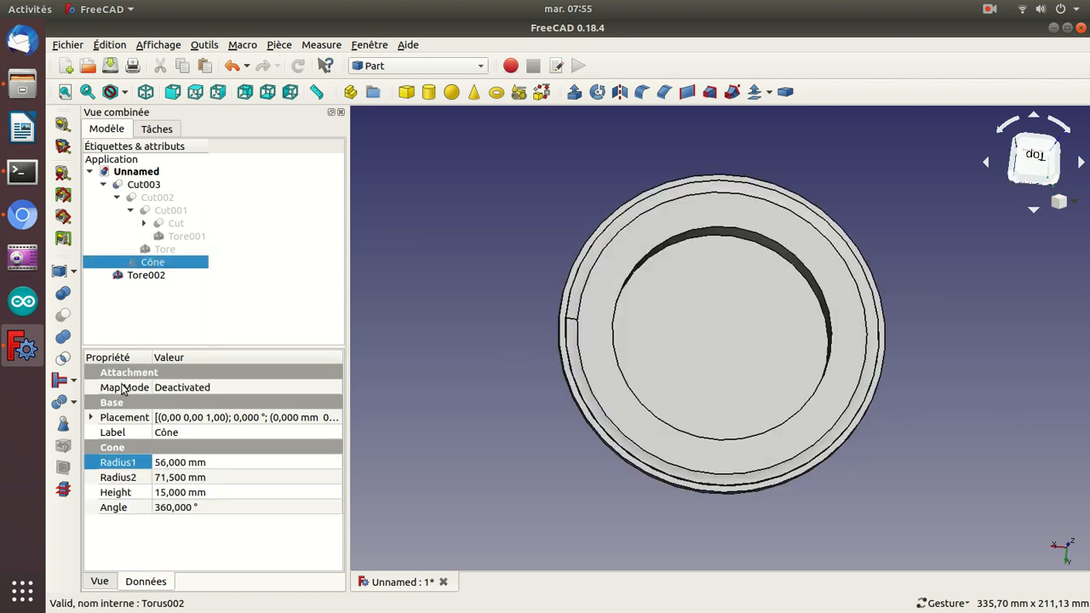
pyautogui.click(166, 465)
pyautogui.write('55')
pyautogui.press('Return')
pyautogui.doubleClick(147, 183)
pyautogui.click(213, 159)
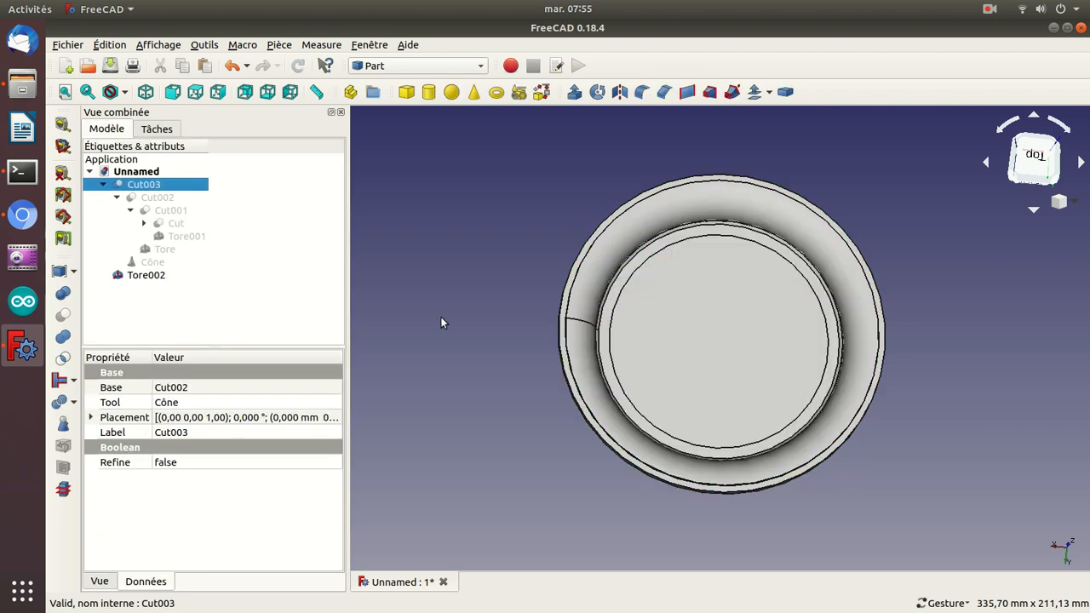
pyautogui.moveTo(427, 327); pyautogui.dragTo(464, 263)
pyautogui.moveTo(718, 520); pyautogui.dragTo(622, 439)
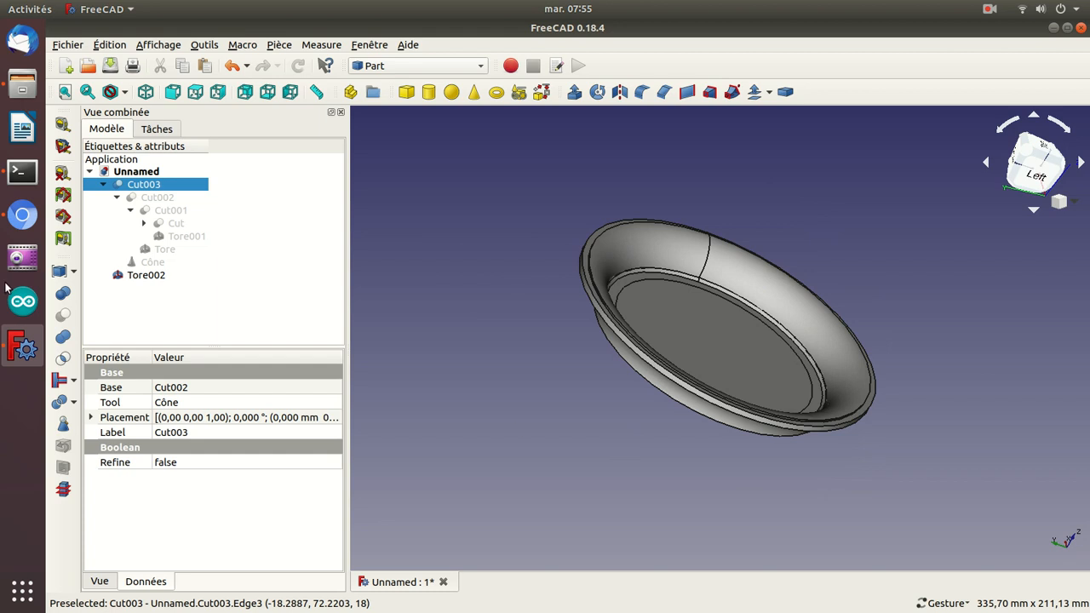
# Step: Switch to Chromium, examine the reference photos of the real wheel including the tape-measured centre hole, and return to FreeCAD
pyautogui.click(23, 215)
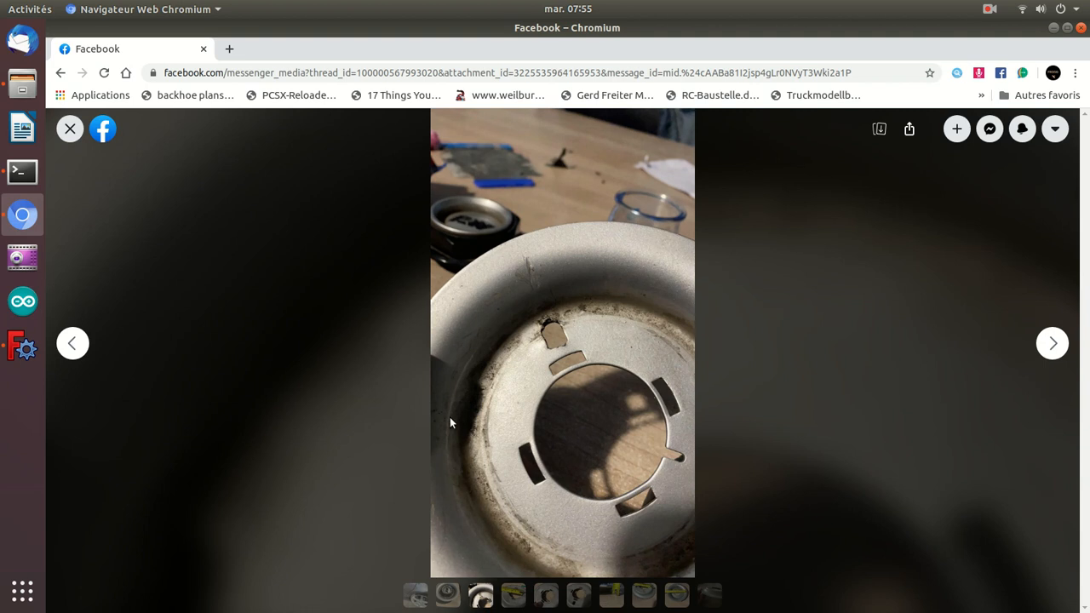
pyautogui.click(17, 351)
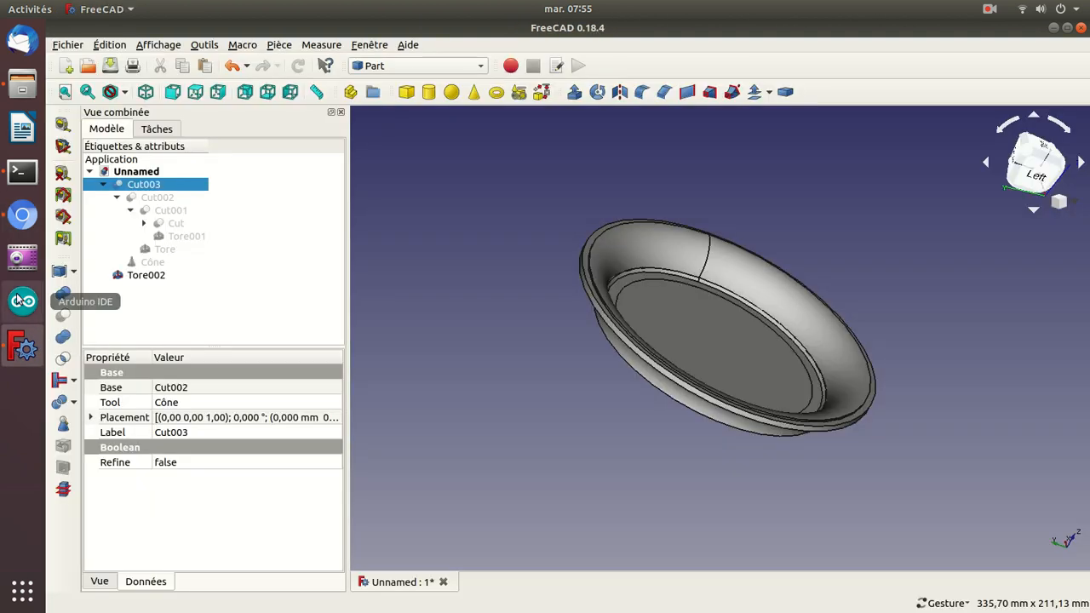
pyautogui.click(19, 222)
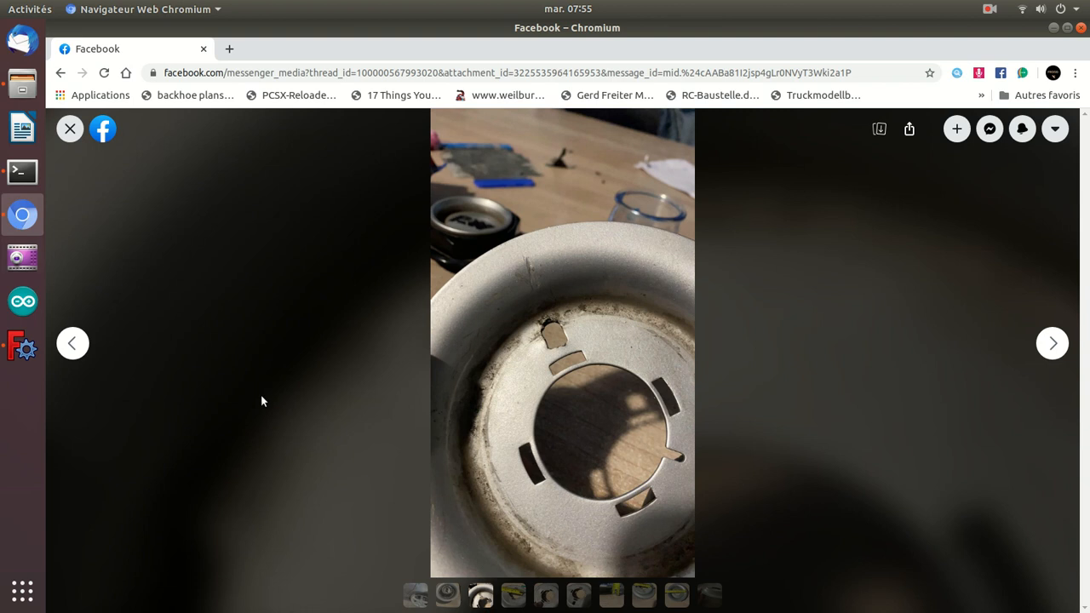
pyautogui.click(513, 593)
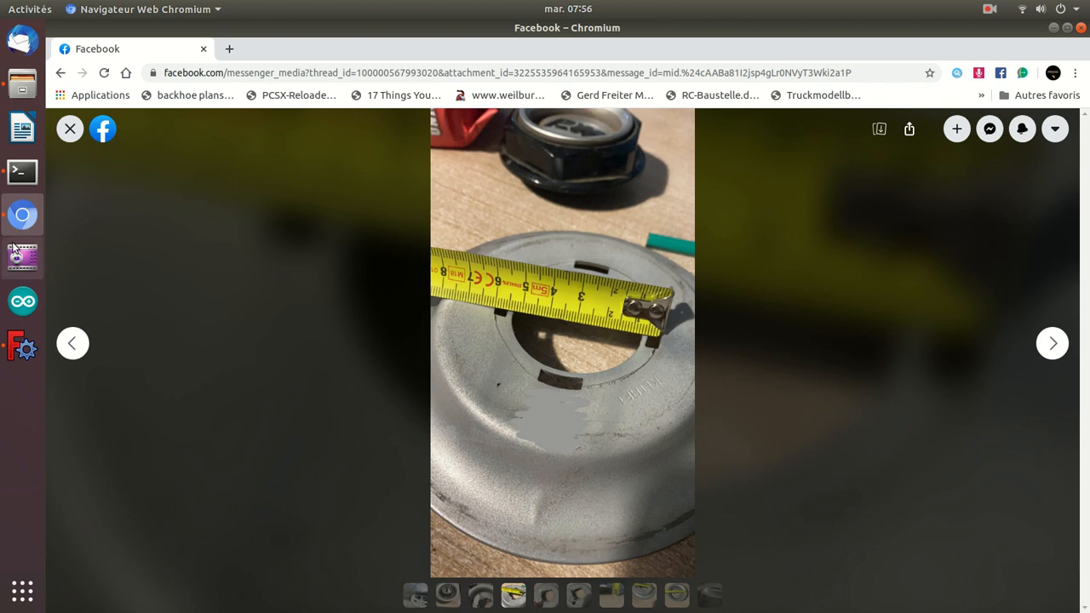
pyautogui.click(23, 348)
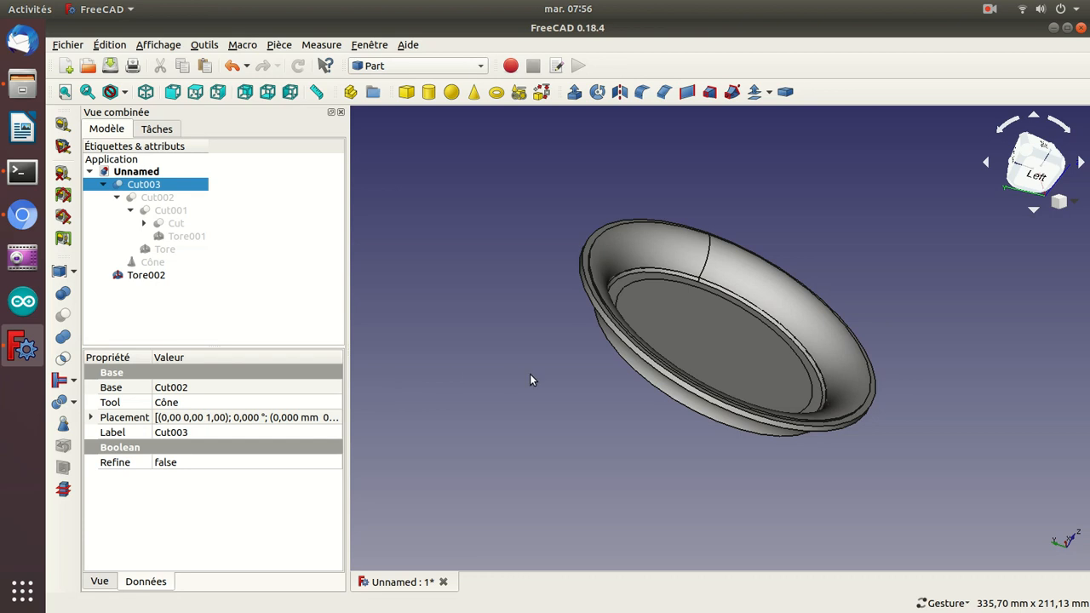
# Step: Examine the wheel from below, collapse Cut003 in the model tree and toggle the visibility of Tore002 for comparison
pyautogui.press('5')
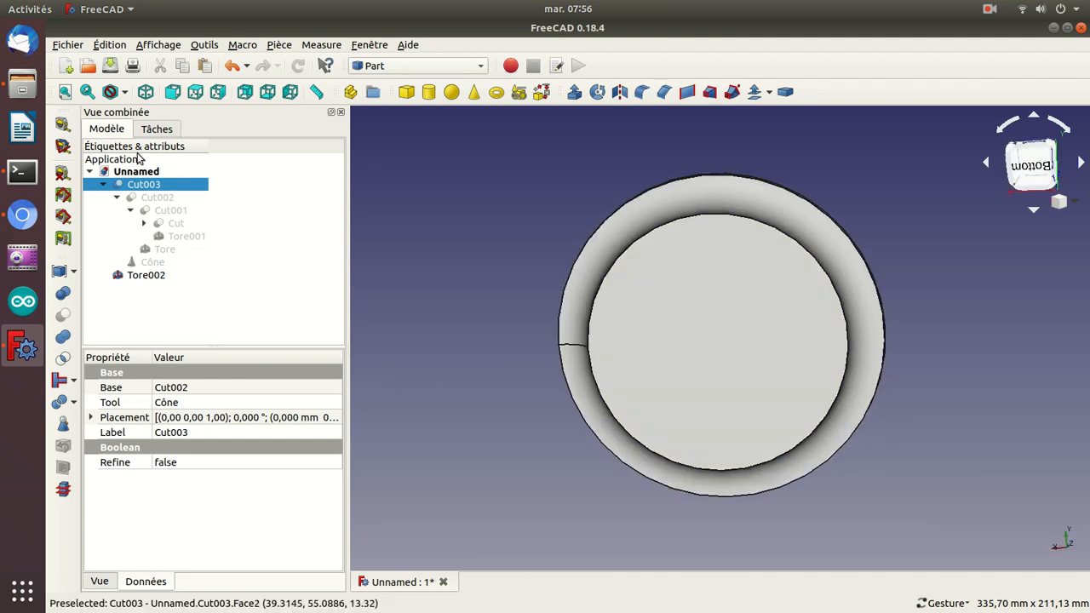
pyautogui.click(104, 185)
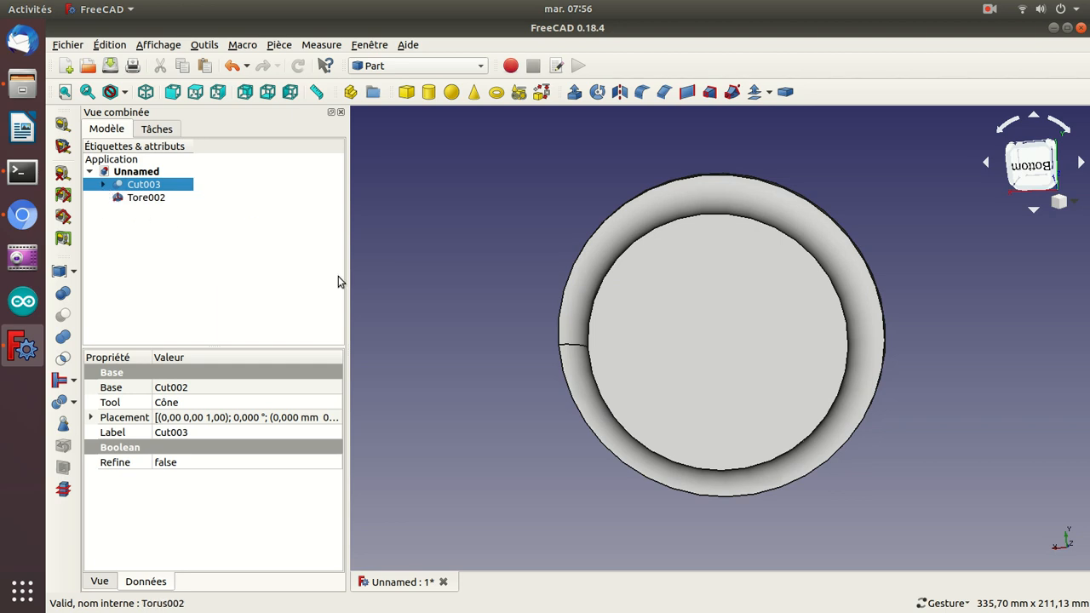
pyautogui.moveTo(576, 199); pyautogui.dragTo(628, 360)
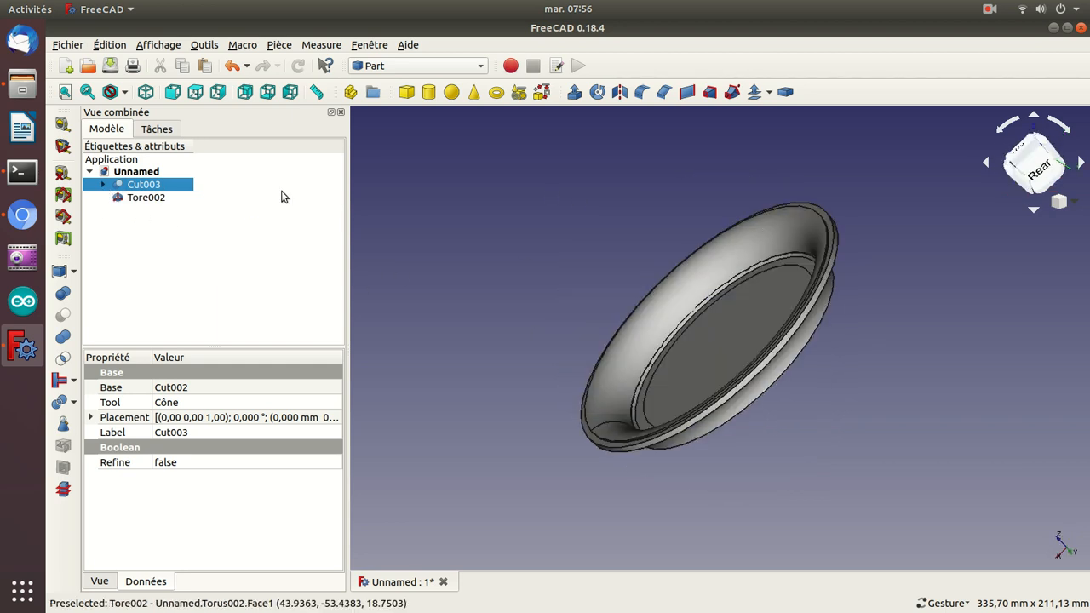
pyautogui.click(143, 202)
pyautogui.press('space')
pyautogui.press('space')
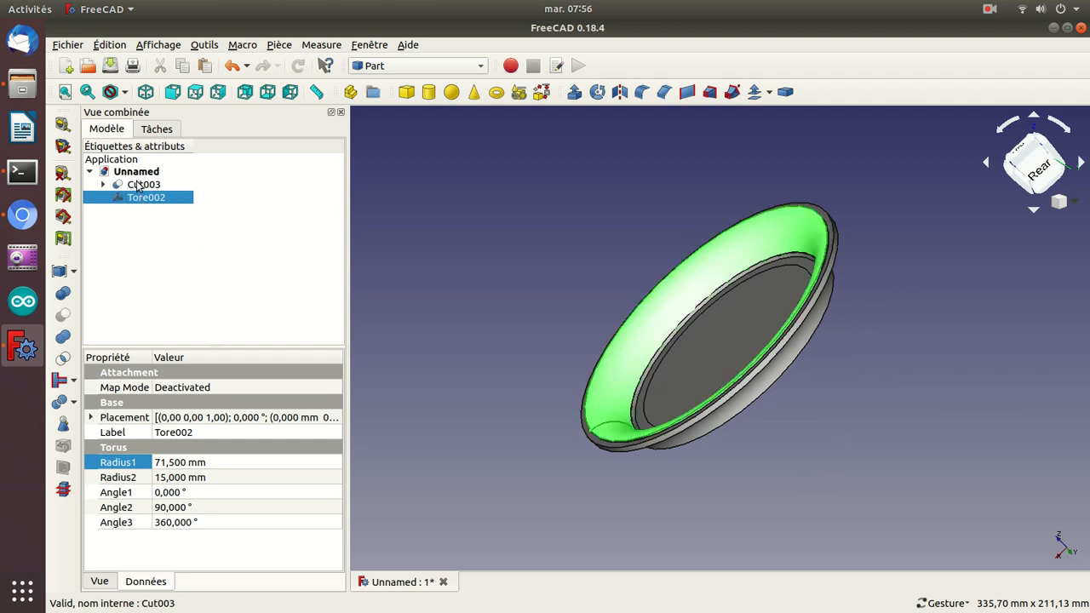
# Step: Fuse the cut body Cut003 and the torus Tore002 into one solid with a Boolean union
pyautogui.click(136, 187)
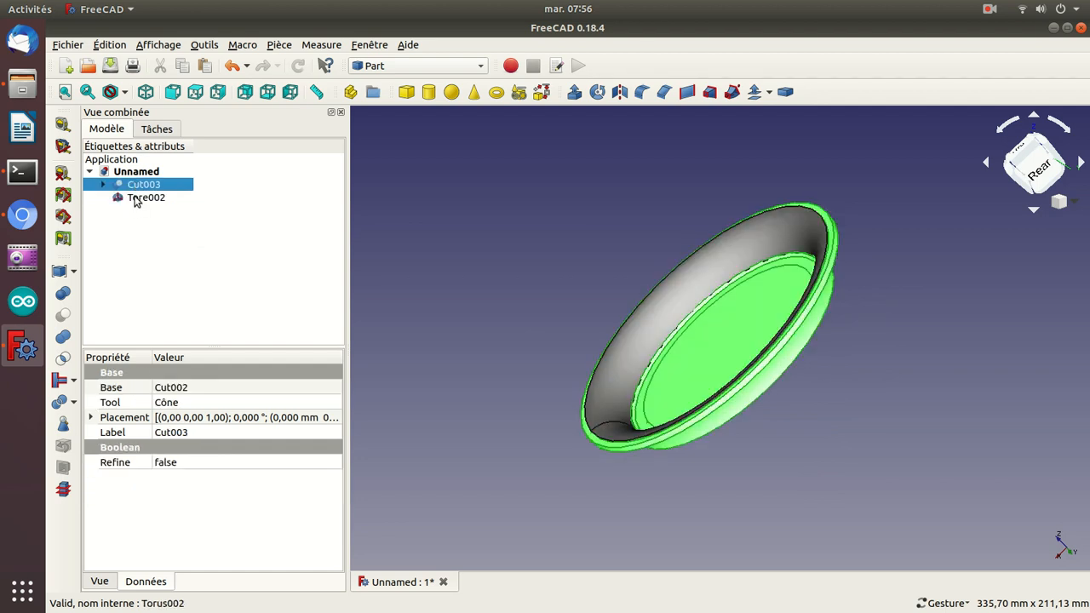
pyautogui.keyDown('ctrl'); pyautogui.click(136, 199); pyautogui.keyUp('ctrl')
pyautogui.click(63, 337)
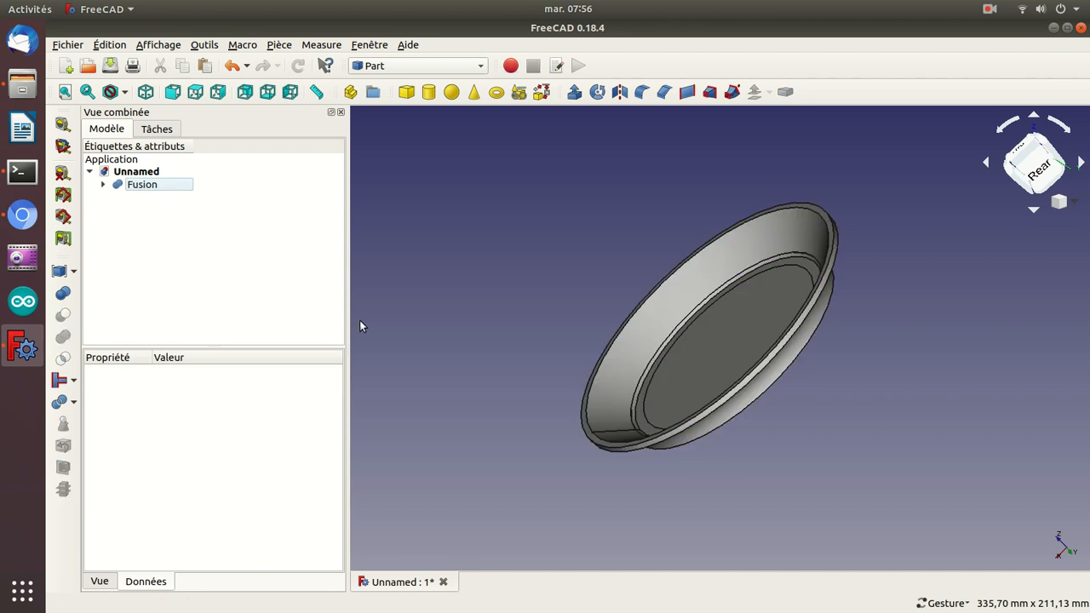
# Step: Undo the Boolean union of Cut003 and Tore002 and clear the selection
pyautogui.moveTo(517, 344); pyautogui.dragTo(545, 302)
pyautogui.hotkey('ctrl', 'z')
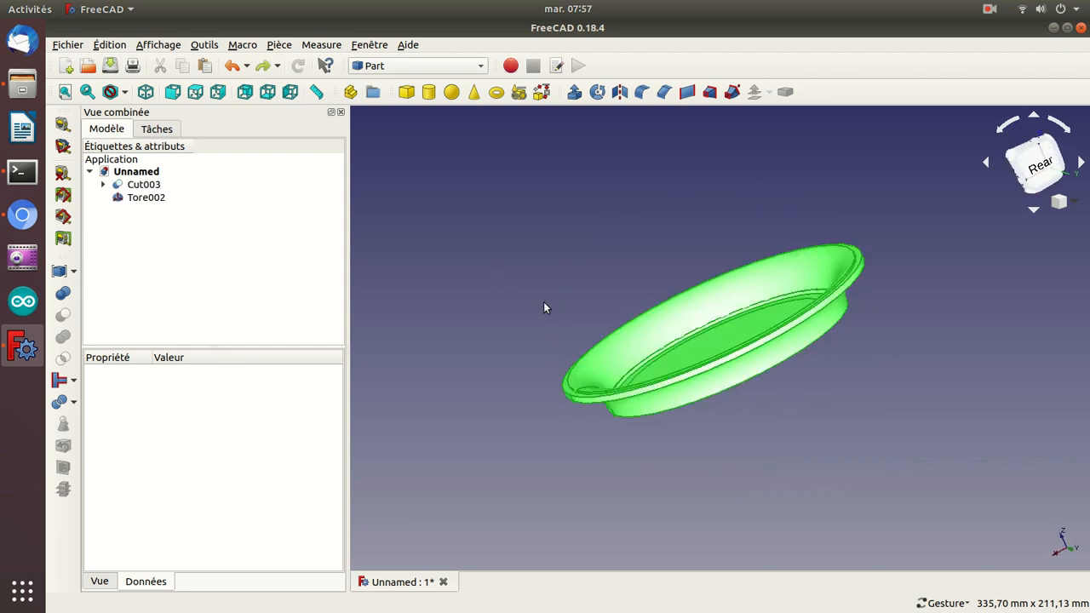
pyautogui.click(542, 329)
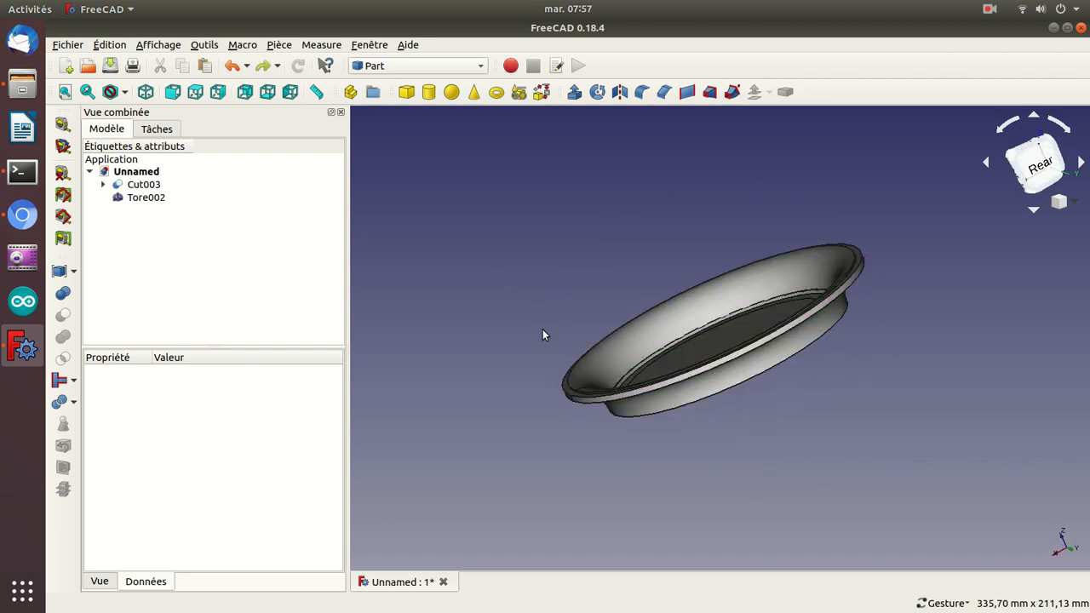
# Step: Try the Boolean union again with Tore002 selected before Cut003, and undo it
pyautogui.click(140, 186)
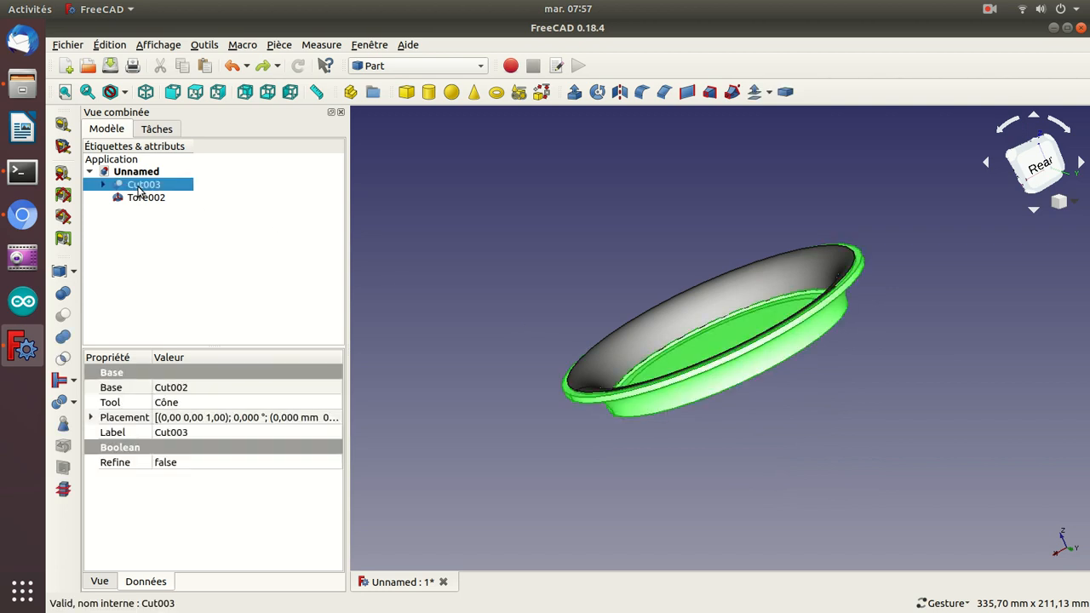
pyautogui.click(141, 198)
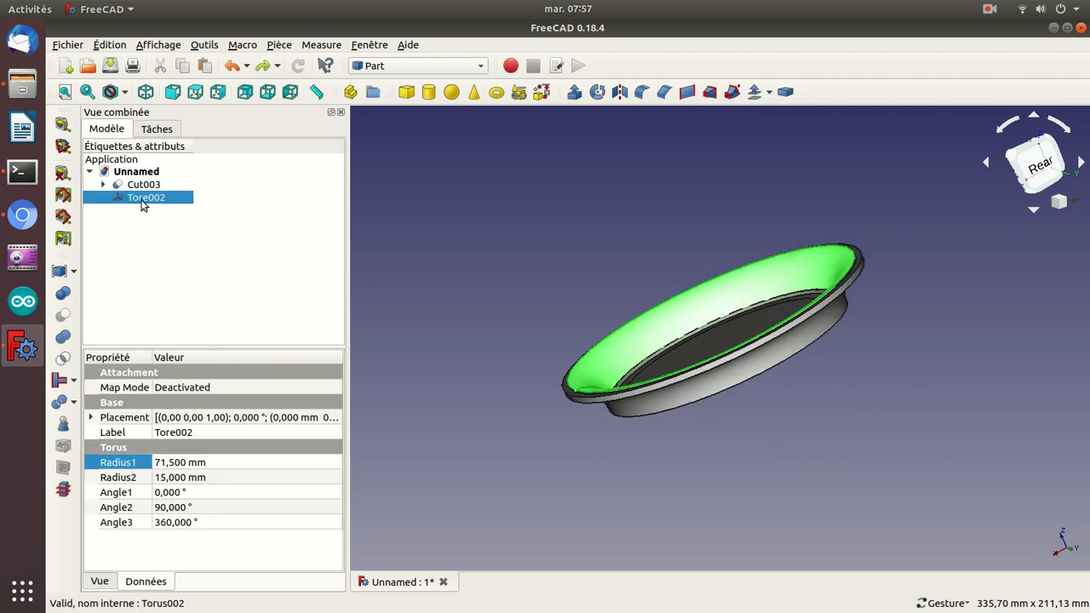
pyautogui.keyDown('ctrl'); pyautogui.click(139, 184); pyautogui.keyUp('ctrl')
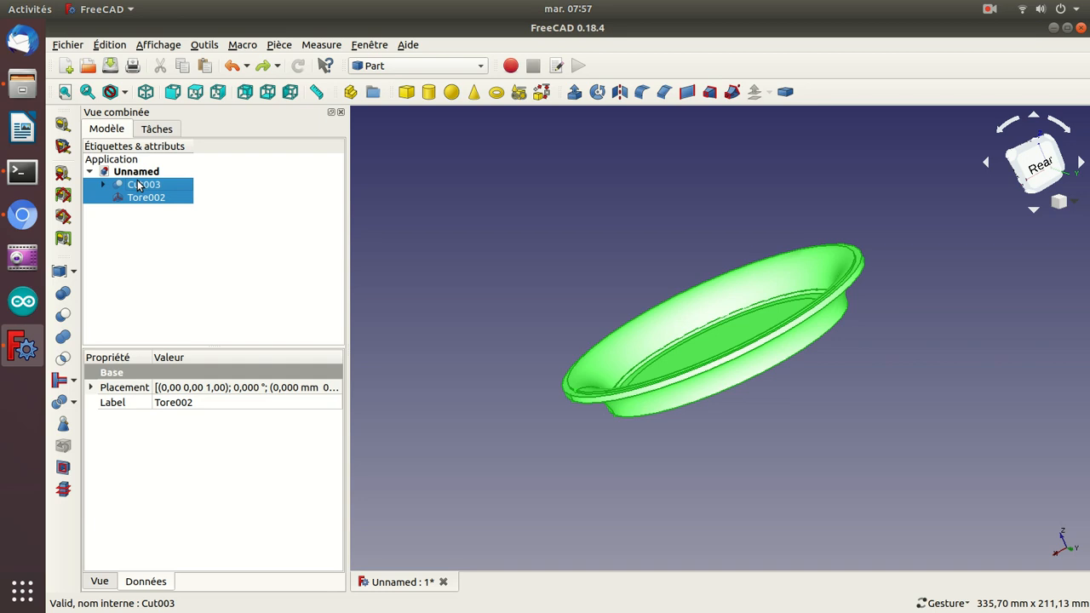
pyautogui.click(63, 337)
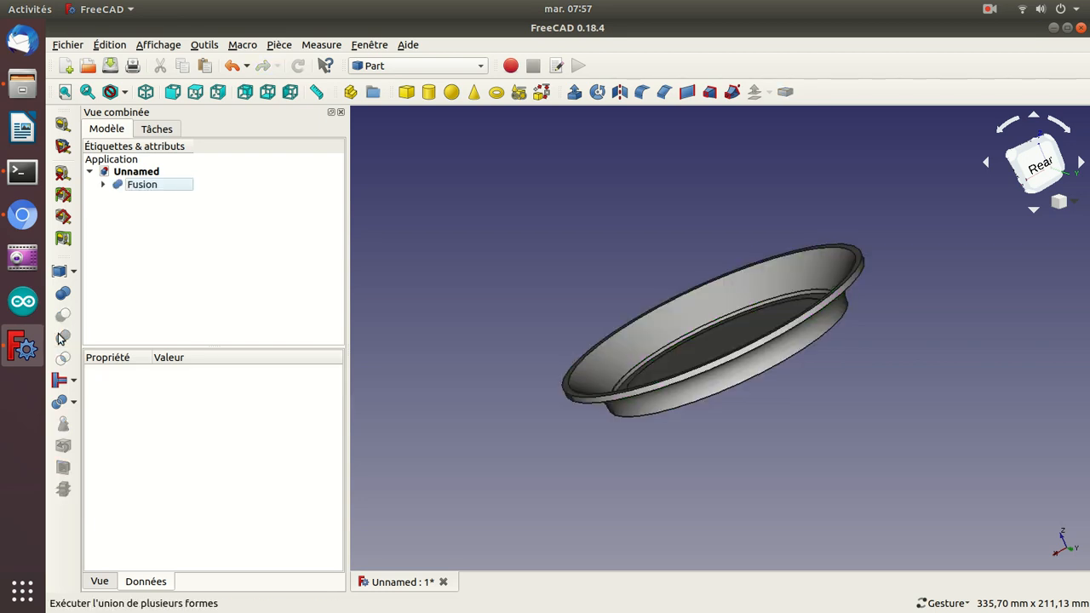
pyautogui.hotkey('ctrl', 'z')
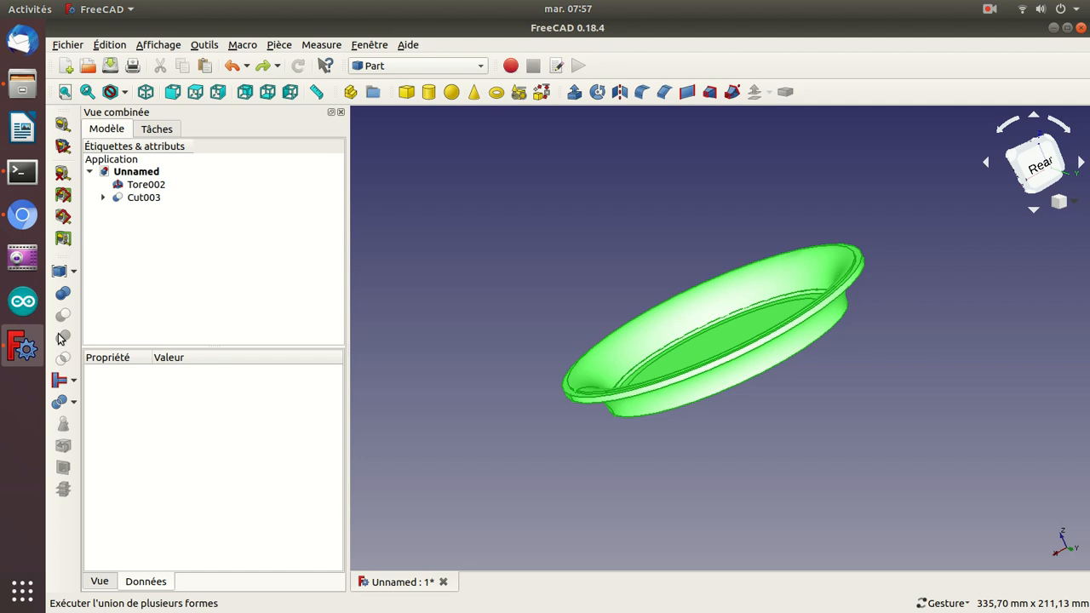
# Step: Delete all objects of the wheel model, including the nested cuts, tori and cylinders, until the document is empty
pyautogui.hotkey('ctrl', 'a')
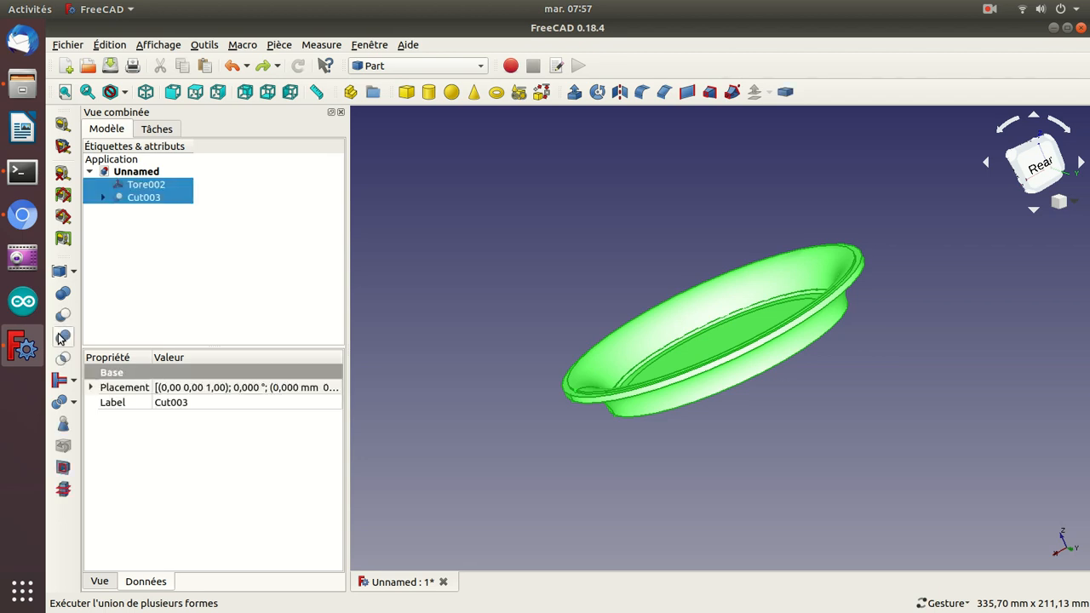
pyautogui.click(61, 336)
pyautogui.hotkey('ctrl', 'a')
pyautogui.press('Delete')
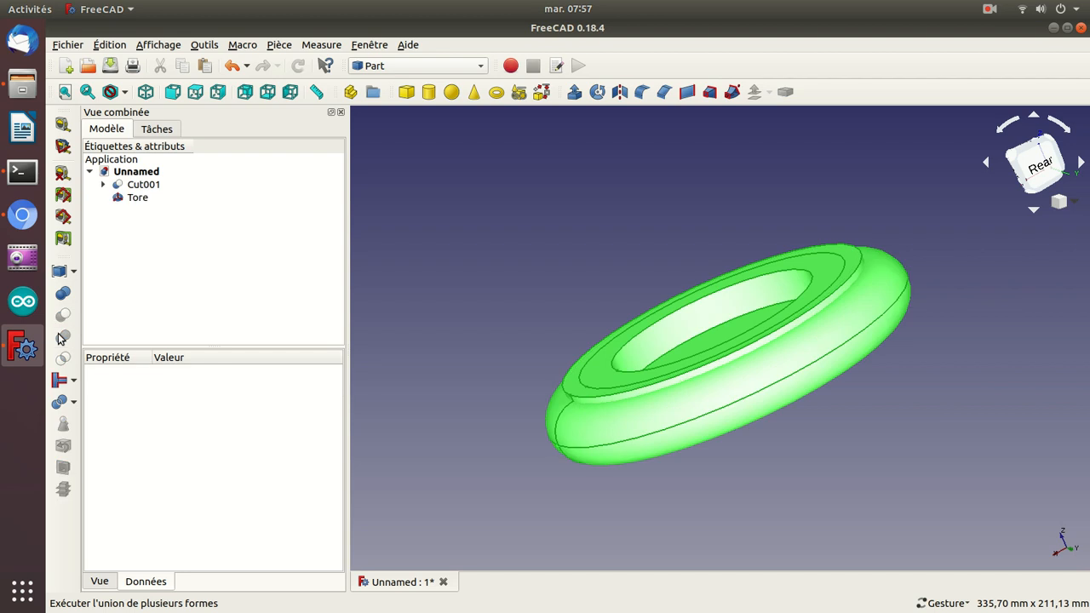
pyautogui.hotkey('ctrl', 'a')
pyautogui.press('Delete')
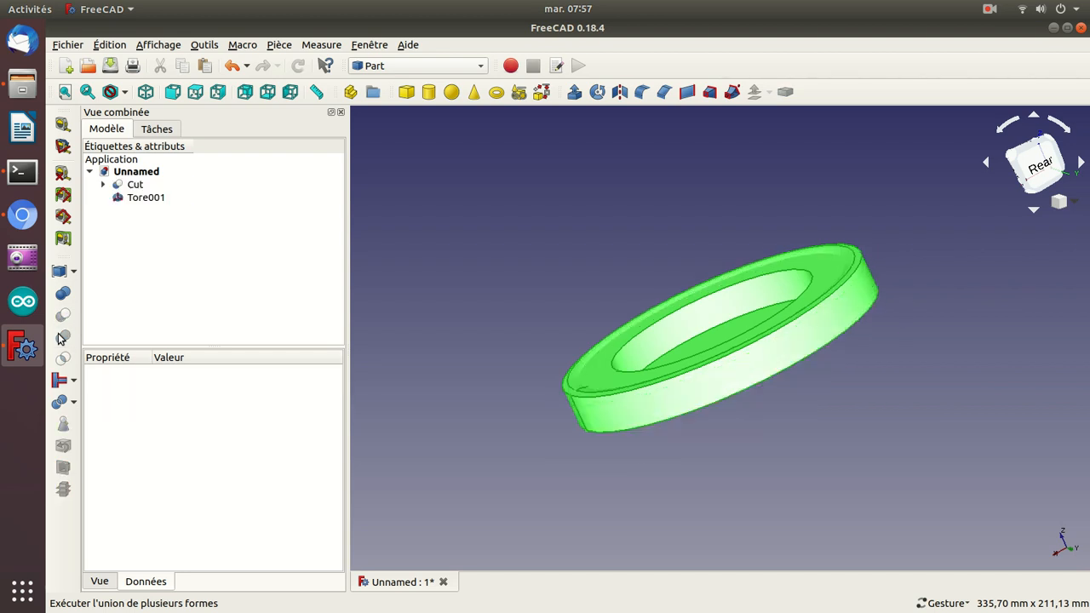
pyautogui.hotkey('ctrl', 'a')
pyautogui.press('Delete')
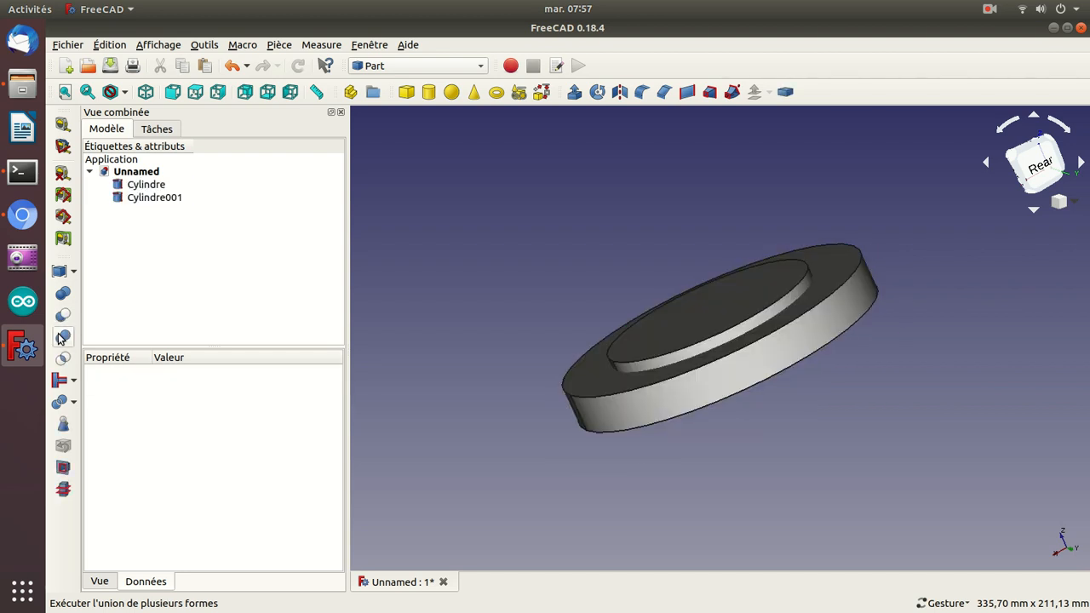
pyautogui.hotkey('ctrl', 'a')
pyautogui.press('Delete')
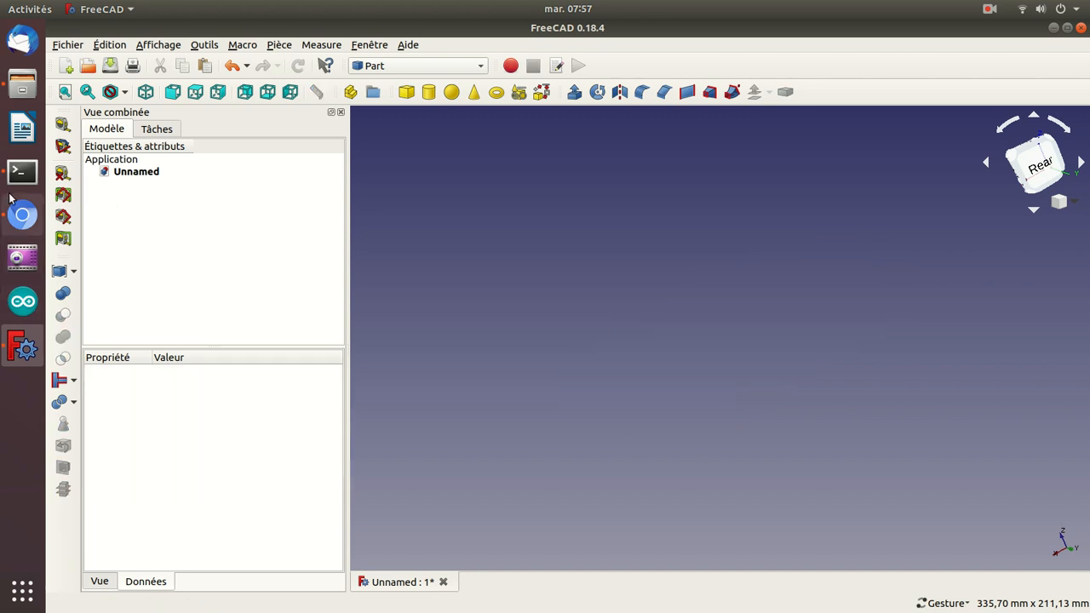
# Step: Create two tori and set Radius1 of the first one, Tore, to 74.5 mm
pyautogui.click(494, 93)
pyautogui.click(495, 93)
pyautogui.click(132, 185)
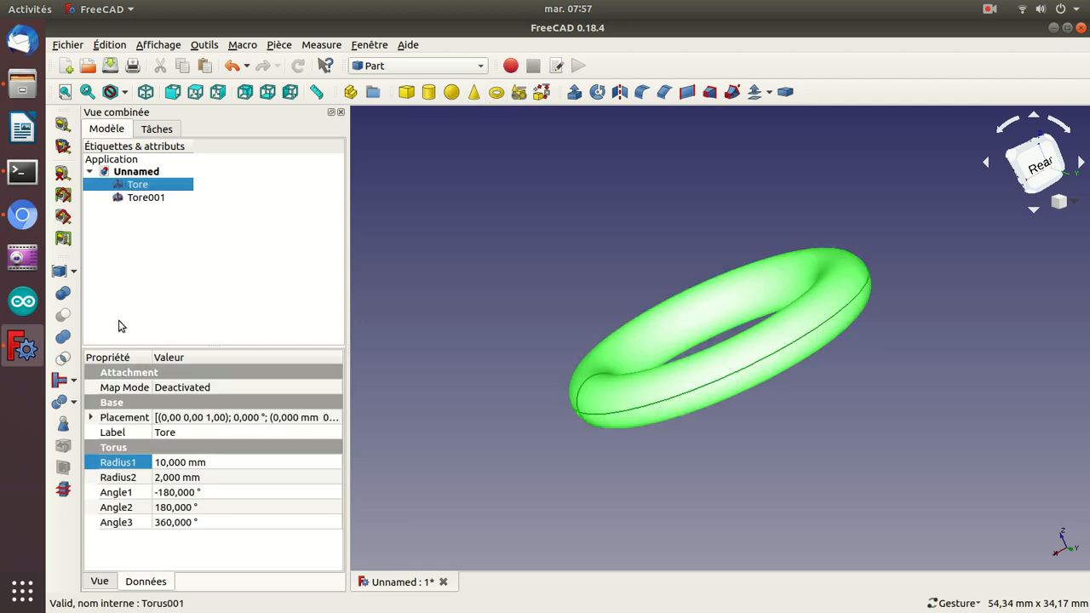
pyautogui.click(160, 464)
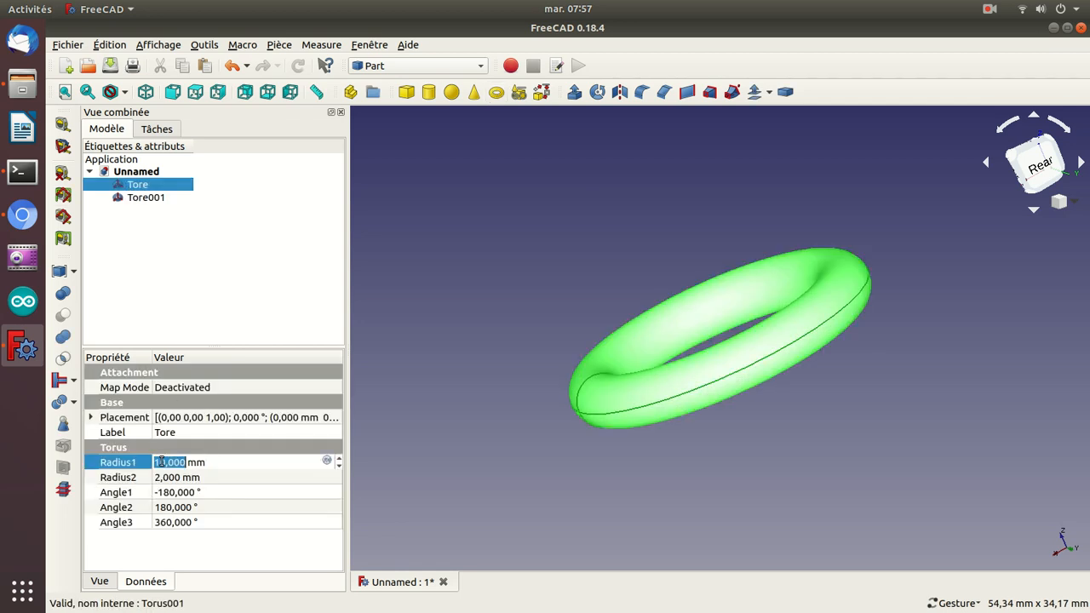
pyautogui.write('75.5')
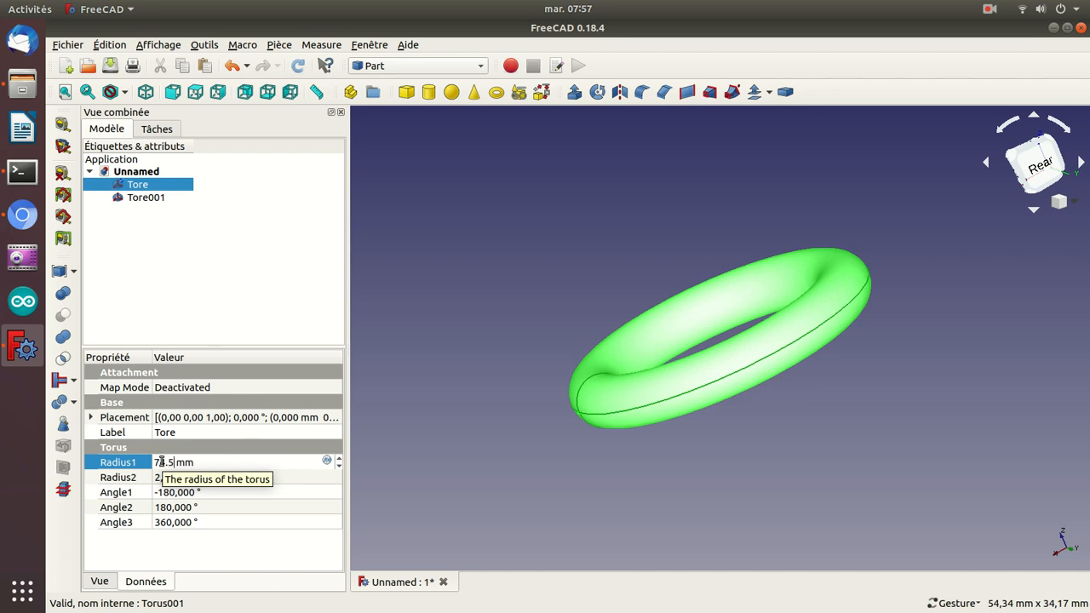
pyautogui.press('Return')
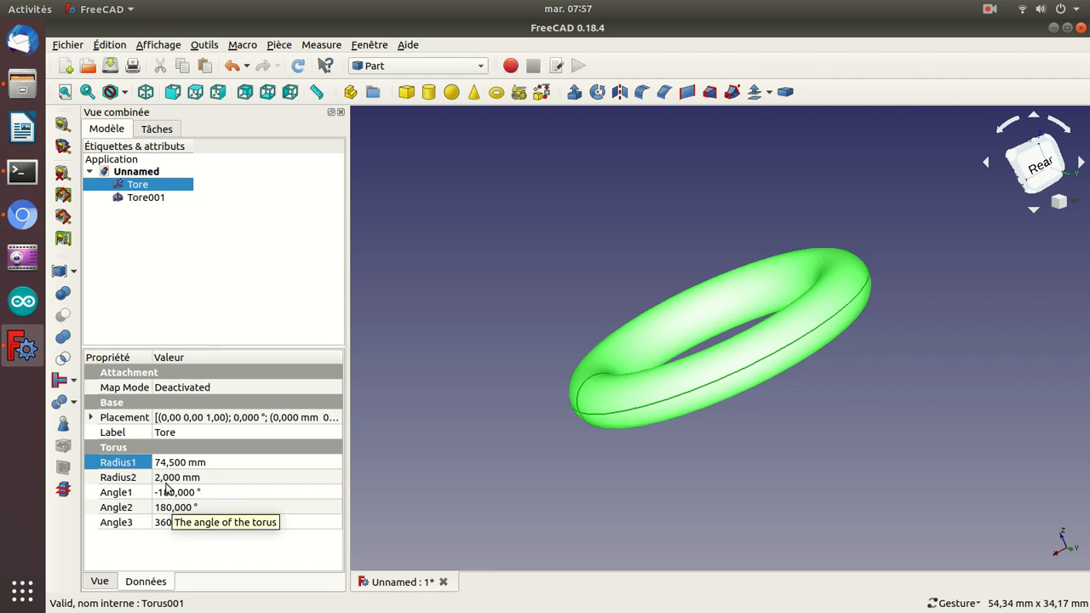
# Step: Set Angle1 of Tore to 0° and Angle2 to 90°, and recompute the torus shape
pyautogui.click(170, 491)
pyautogui.write('0')
pyautogui.press('Return')
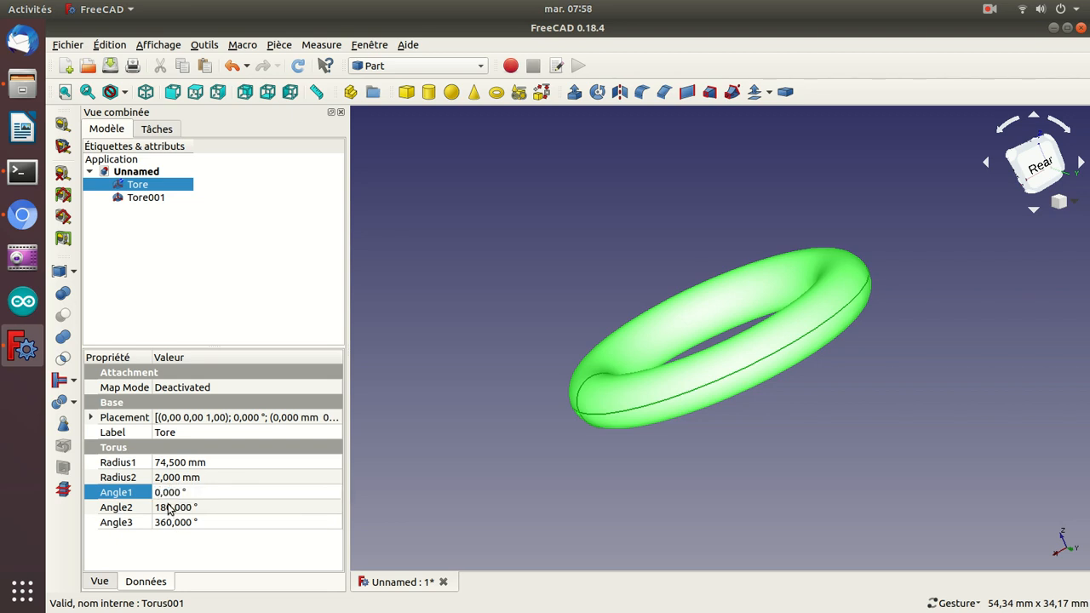
pyautogui.click(170, 507)
pyautogui.write('90')
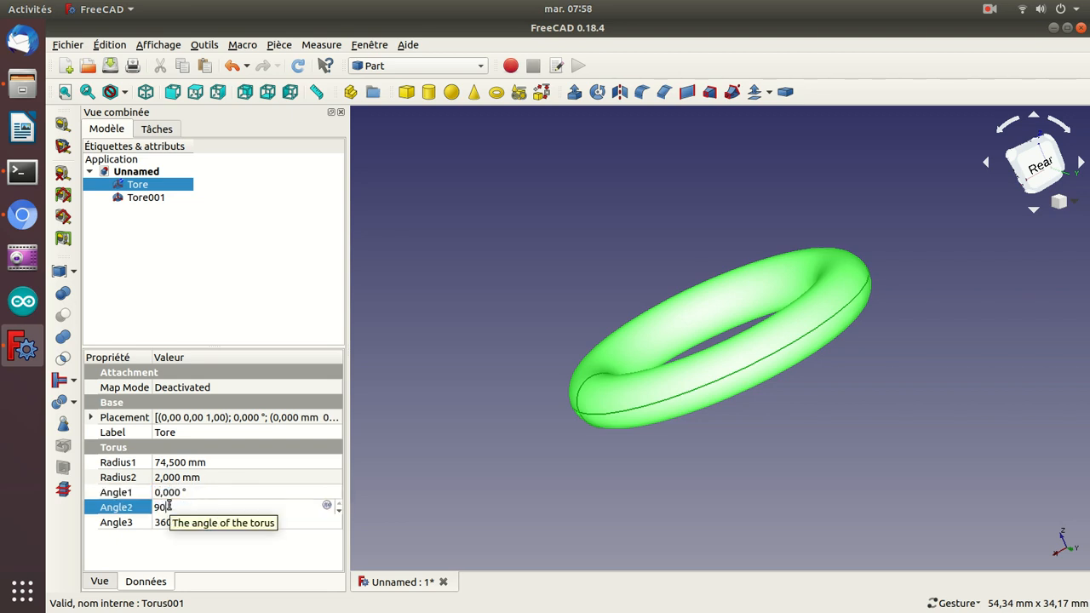
pyautogui.press('Return')
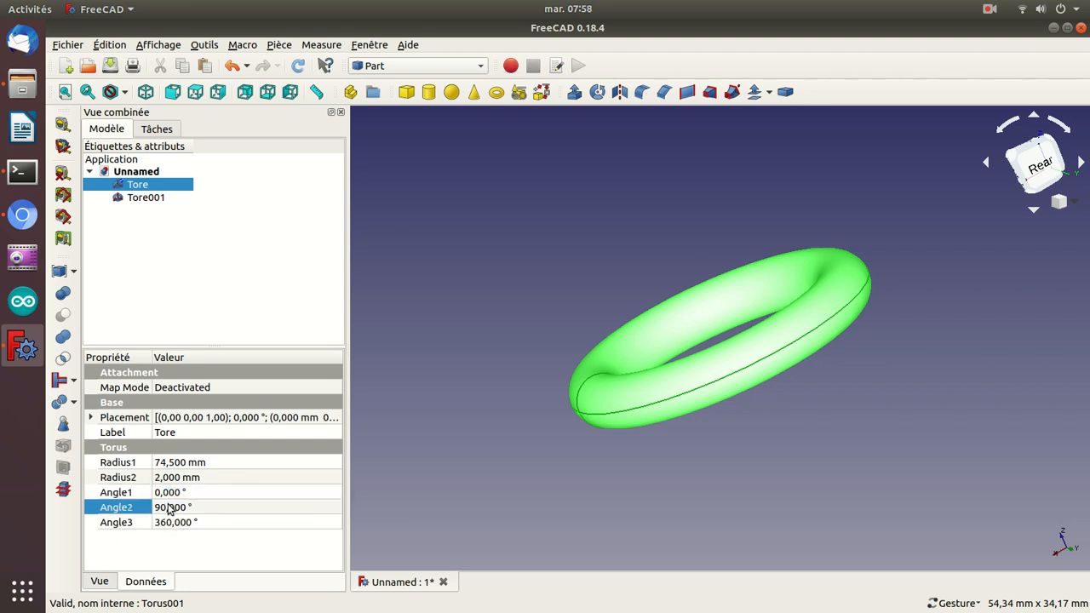
pyautogui.doubleClick(142, 187)
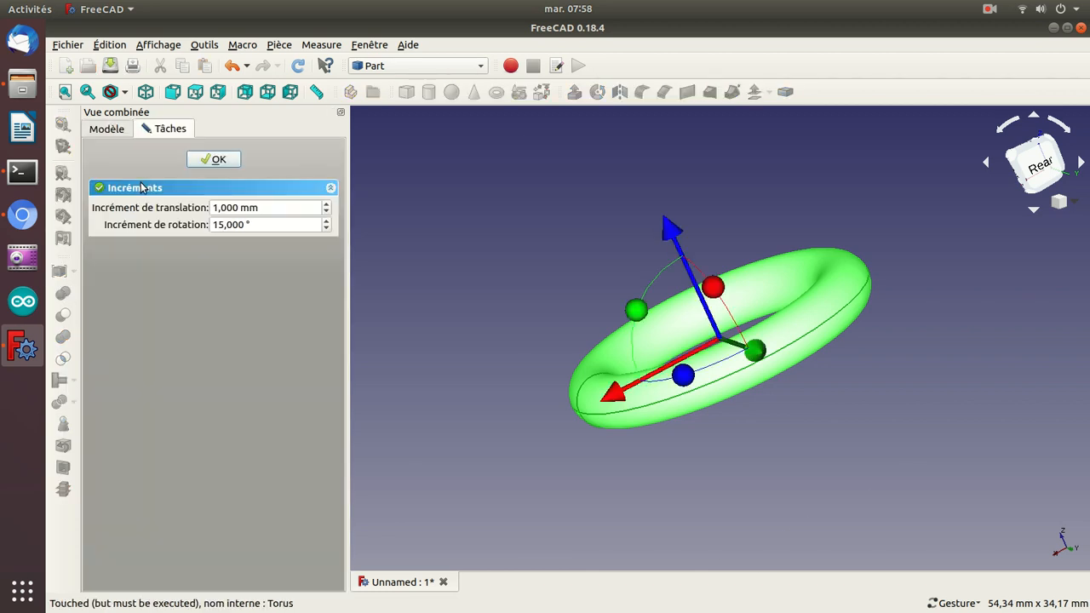
pyautogui.press('Escape')
pyautogui.press('v')
pyautogui.press('f')
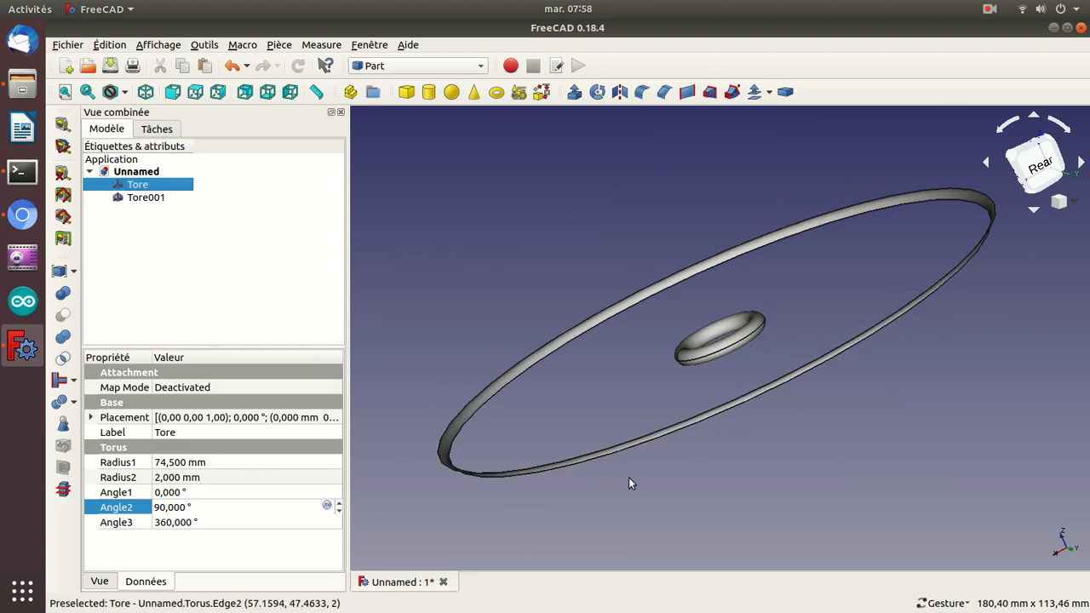
pyautogui.moveTo(698, 511); pyautogui.dragTo(624, 514)
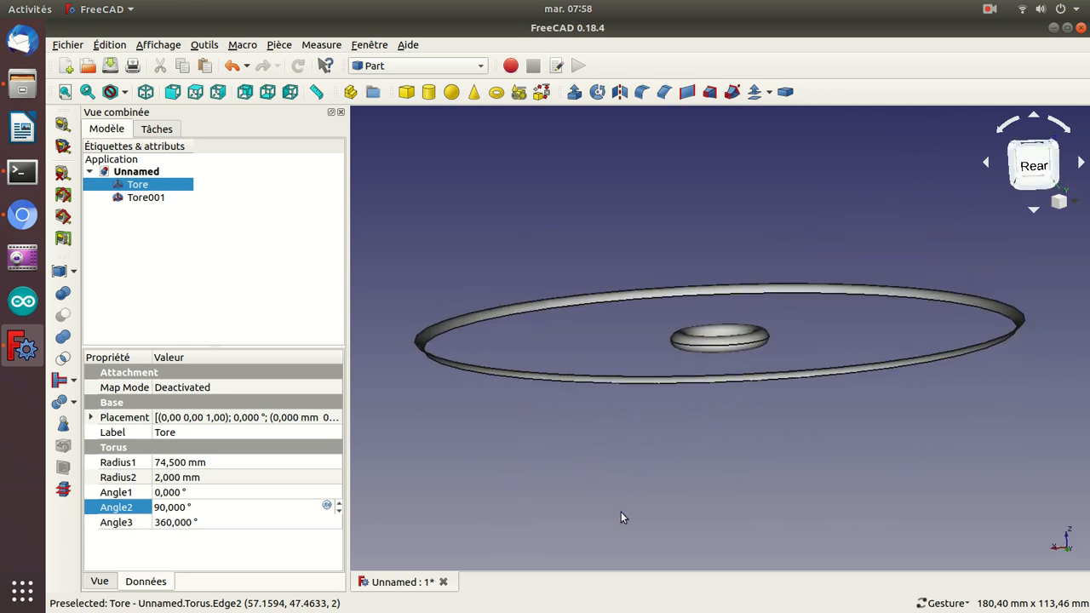
# Step: Set Radius2 of Tore to 15 mm and recompute its shape
pyautogui.click(168, 479)
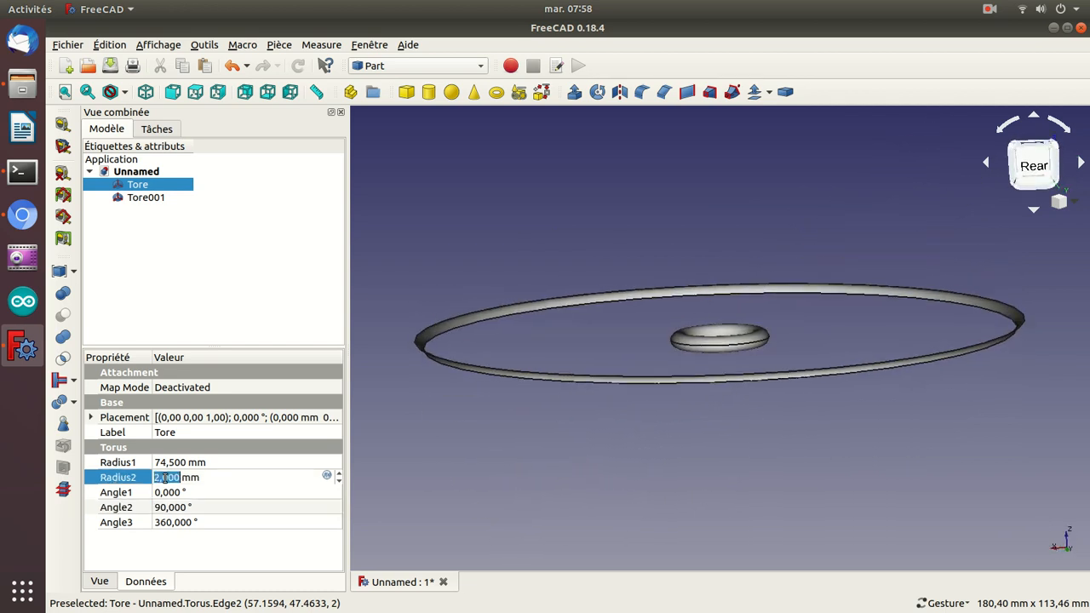
pyautogui.write('15')
pyautogui.press('Return')
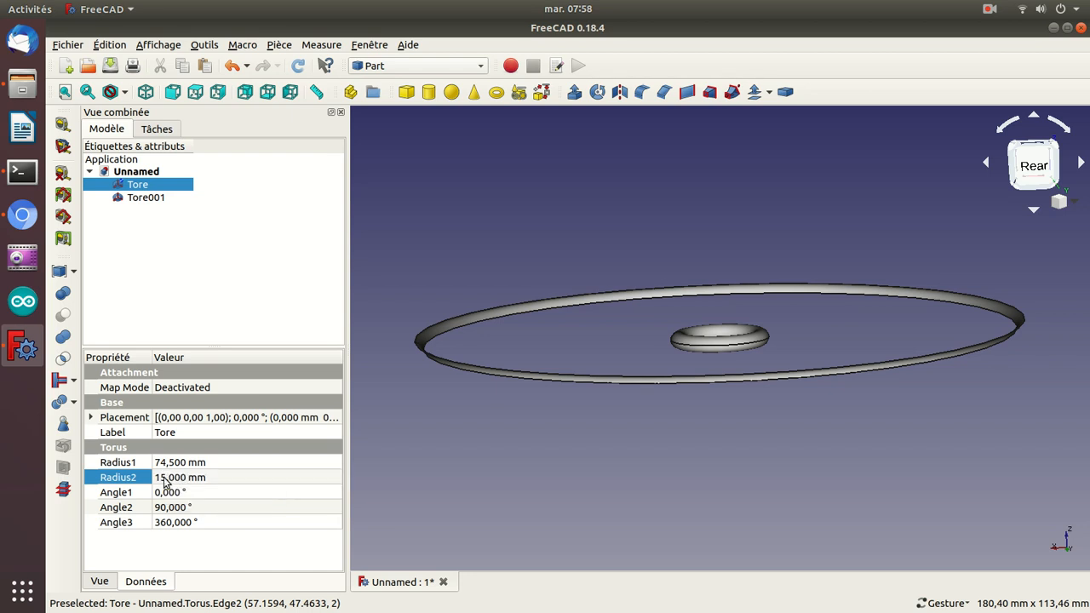
pyautogui.doubleClick(135, 185)
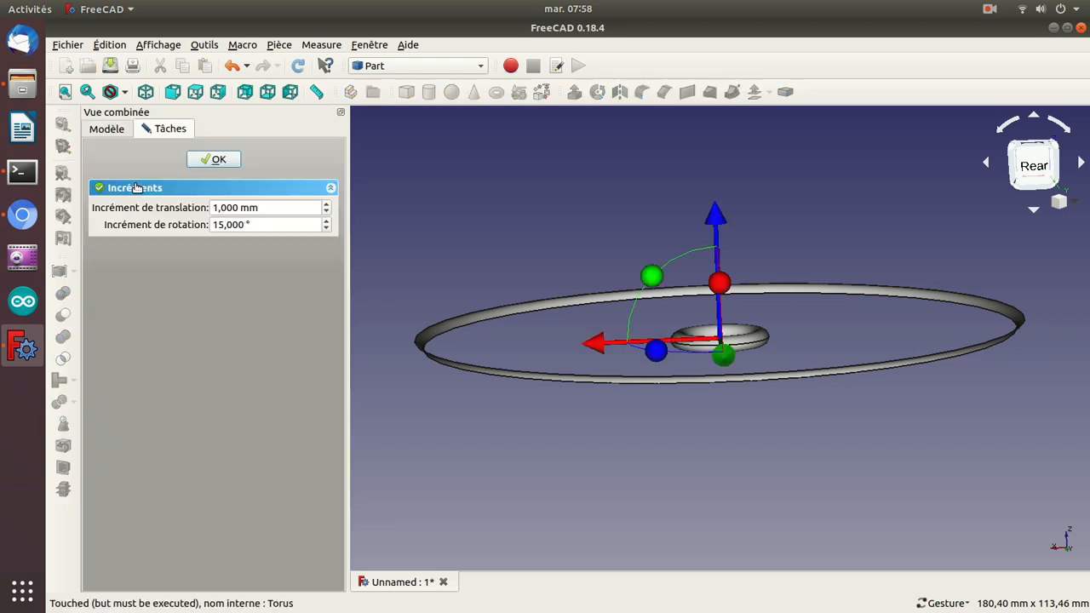
pyautogui.press('Return')
pyautogui.moveTo(527, 208)
pyautogui.mouseDown()
pyautogui.moveTo(588, 282)
pyautogui.moveTo(581, 239)
pyautogui.moveTo(541, 216)
pyautogui.mouseUp()
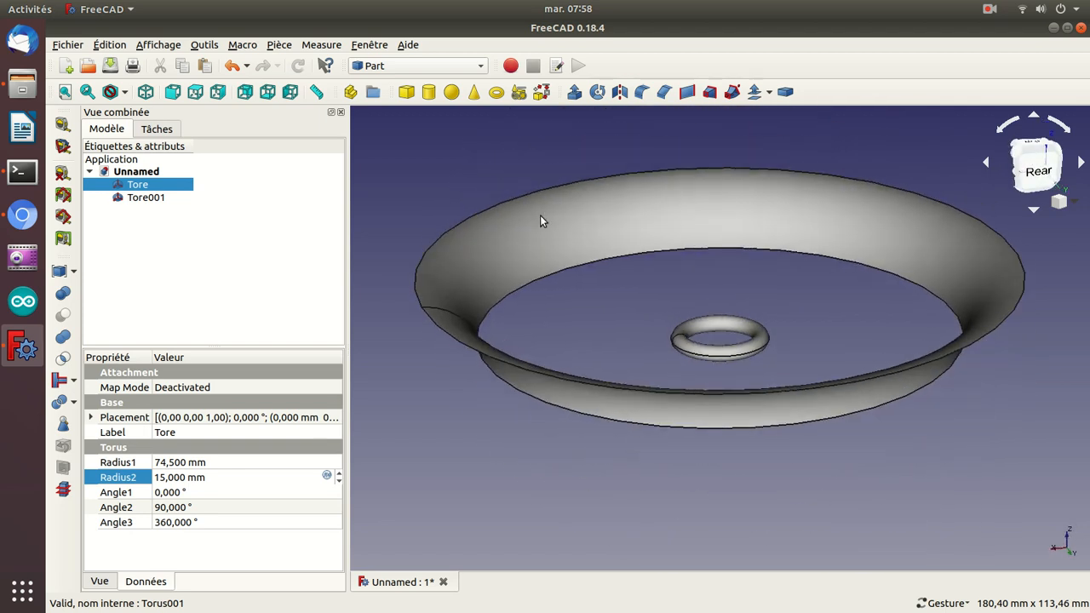
# Step: Set Radius1 of Tore001 to 71.5 mm and its Radius2 to 15 mm
pyautogui.click(163, 198)
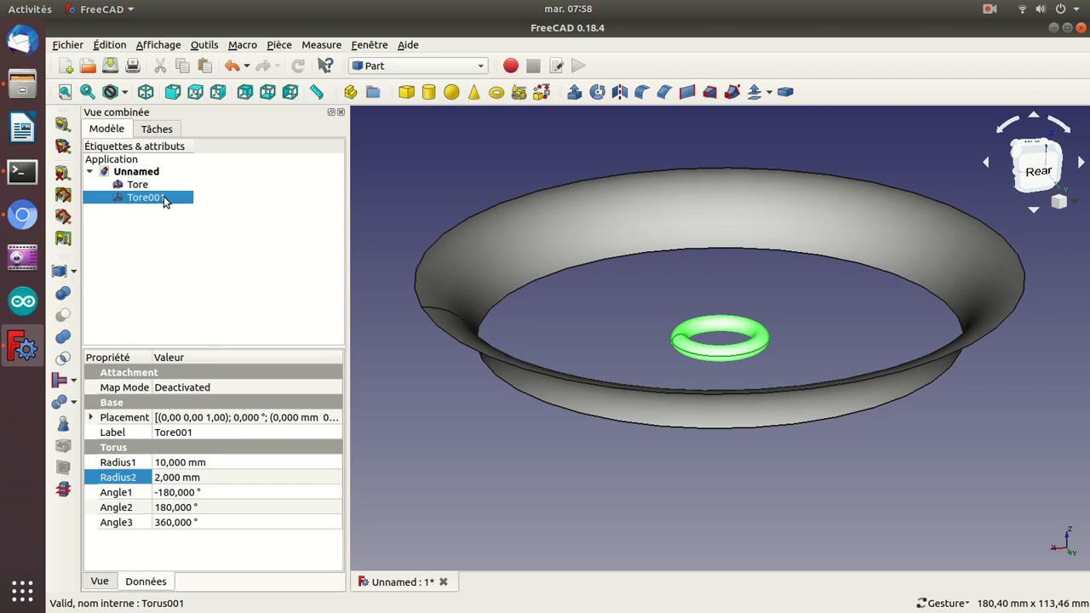
pyautogui.click(162, 464)
pyautogui.press('BackSpace')
pyautogui.write('71,5')
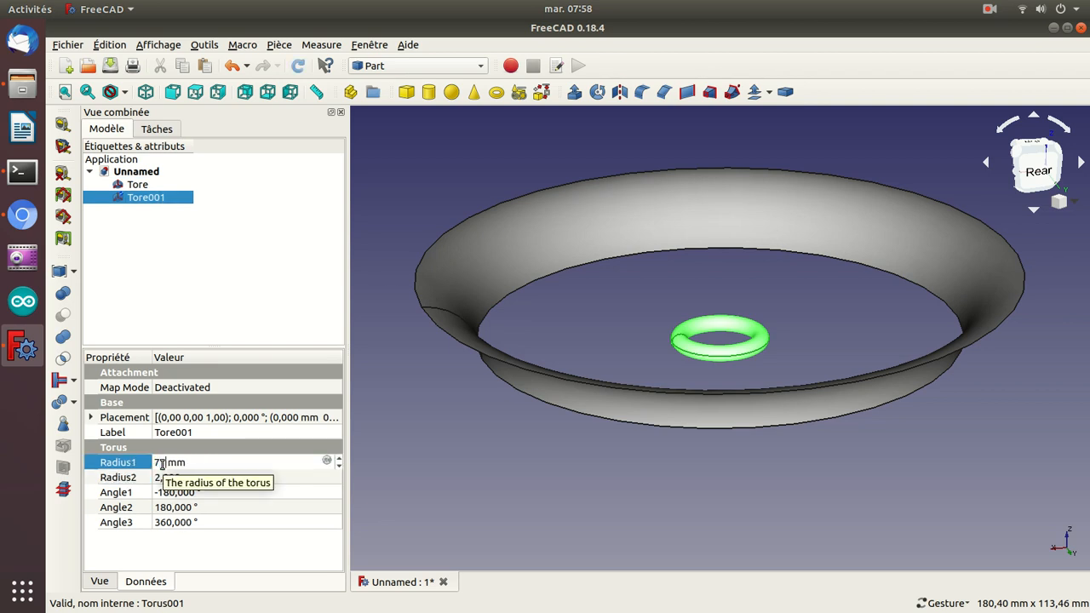
pyautogui.press('Return')
pyautogui.click(163, 477)
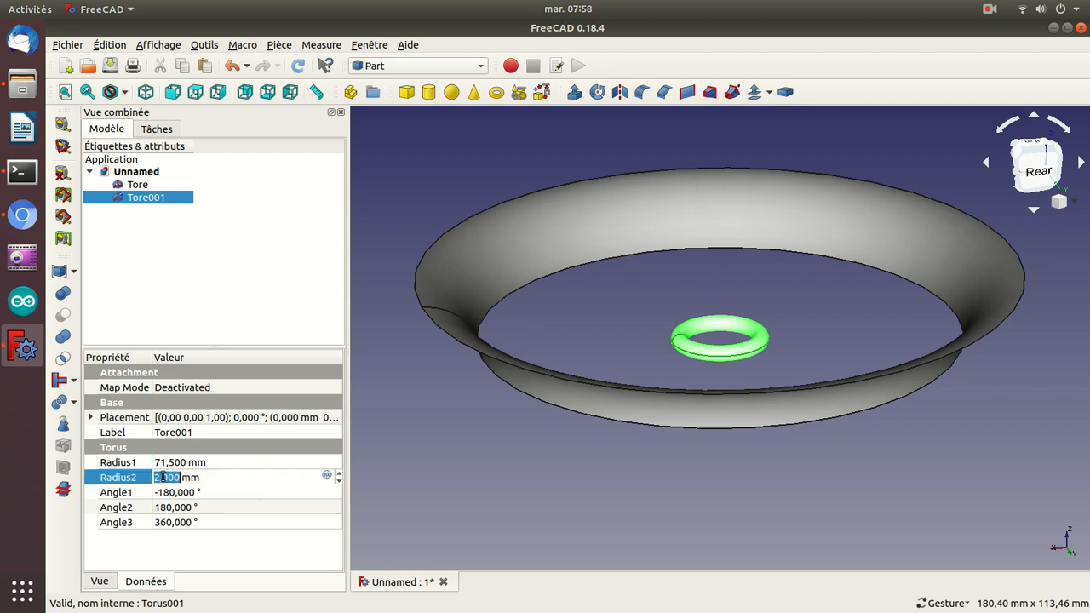
pyautogui.write('15')
pyautogui.press('Return')
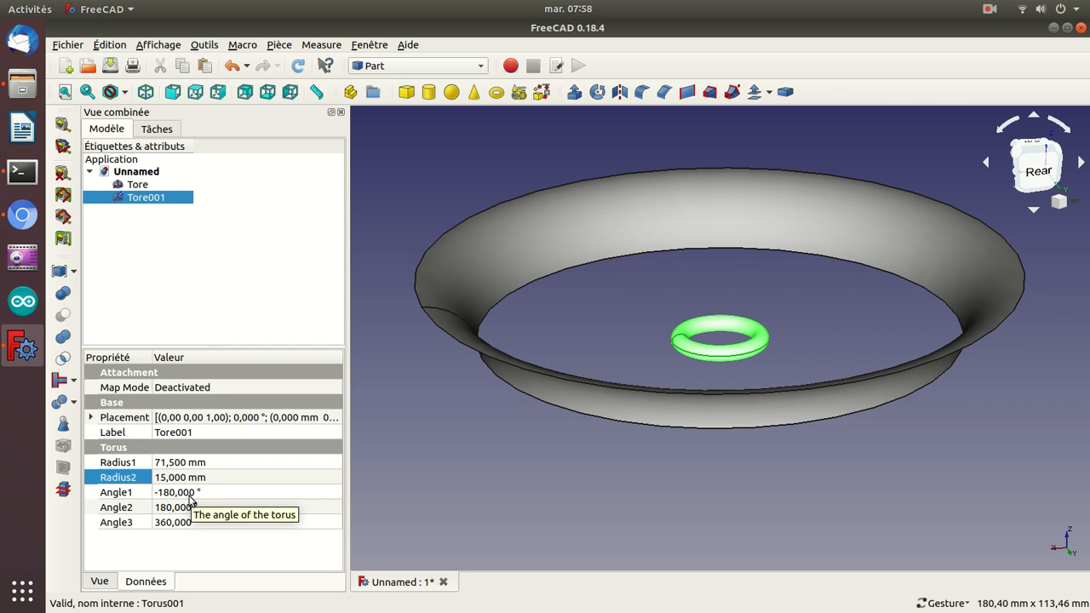
# Step: Set Radius1 of Tore001 to 73.1 mm
pyautogui.click(163, 464)
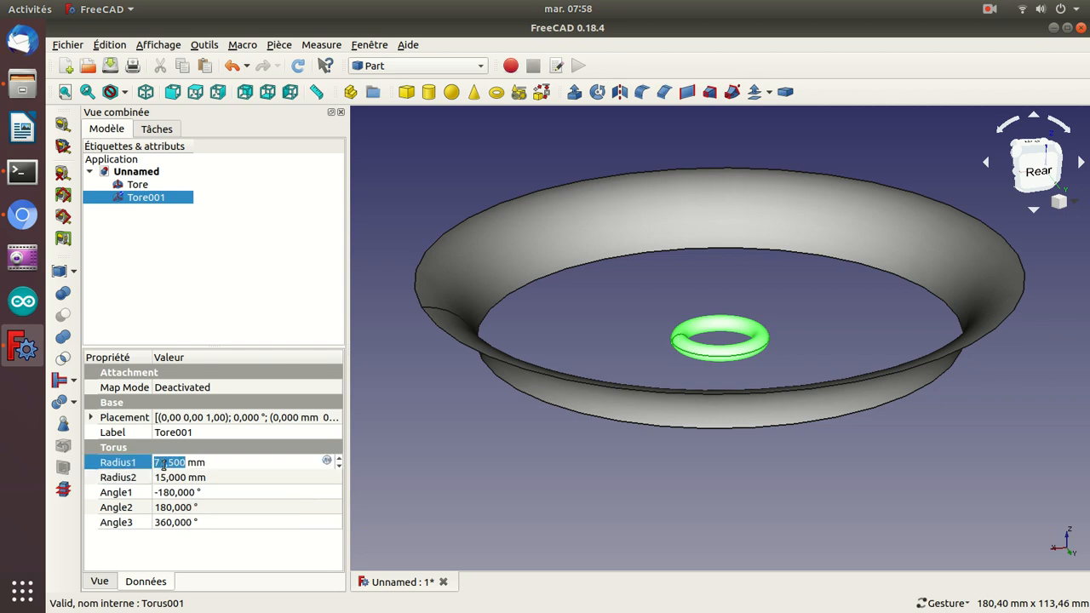
pyautogui.write('7,6')
pyautogui.press('Down')
pyautogui.press('Down')
pyautogui.press('Down')
pyautogui.press('Up')
pyautogui.press('Up')
pyautogui.press('Return')
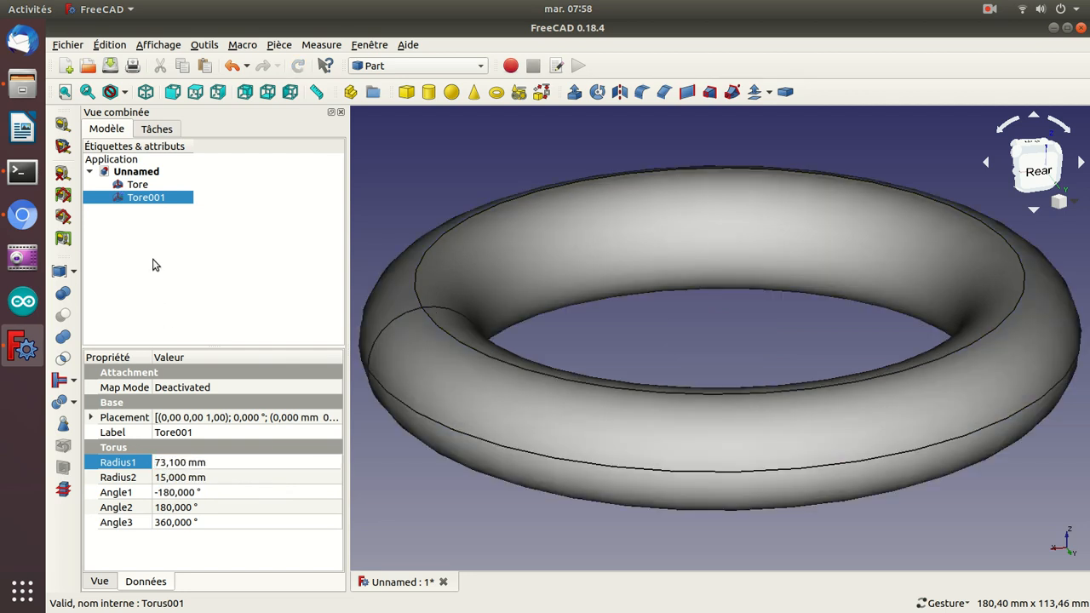
# Step: Compare the two tori by selecting each in turn, and delete Tore001
pyautogui.click(138, 186)
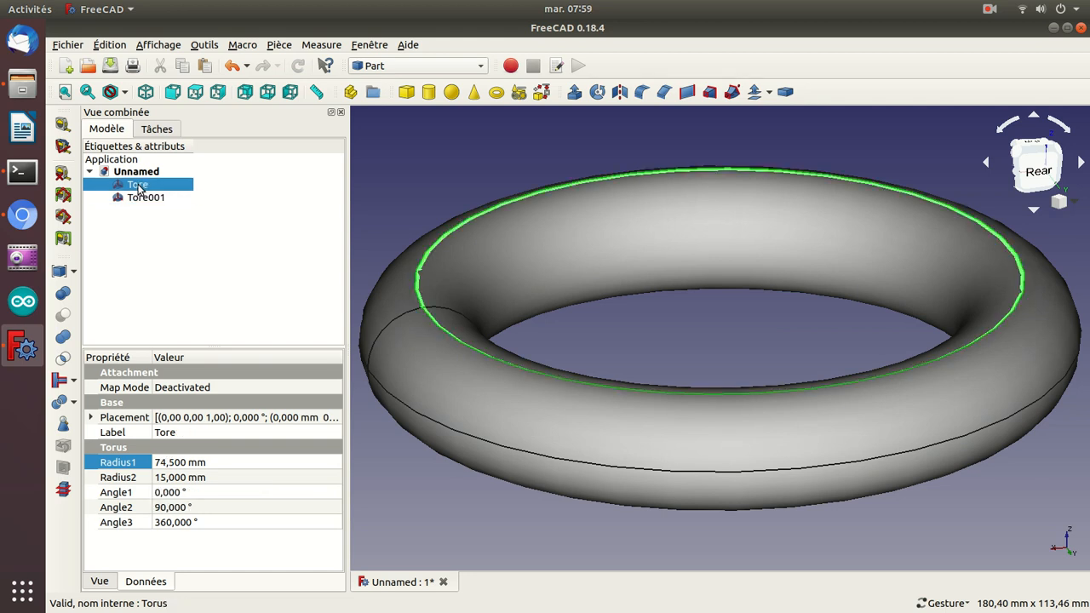
pyautogui.click(136, 197)
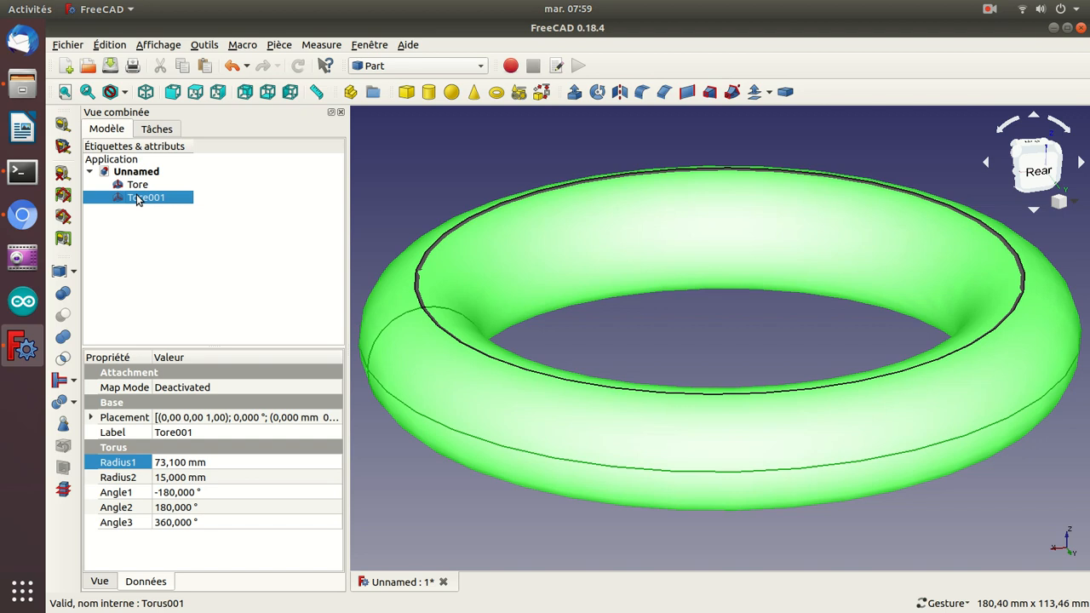
pyautogui.press('Delete')
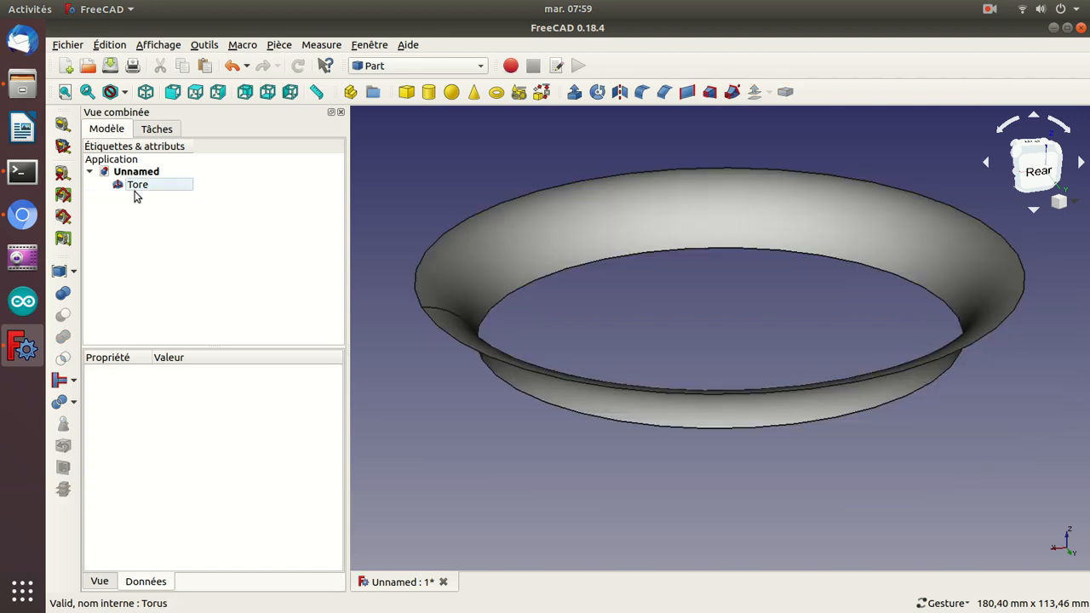
# Step: Undo the deletion of Tore001 and set its Z position to 3 mm
pyautogui.click(136, 188)
pyautogui.hotkey('ctrl', 'z')
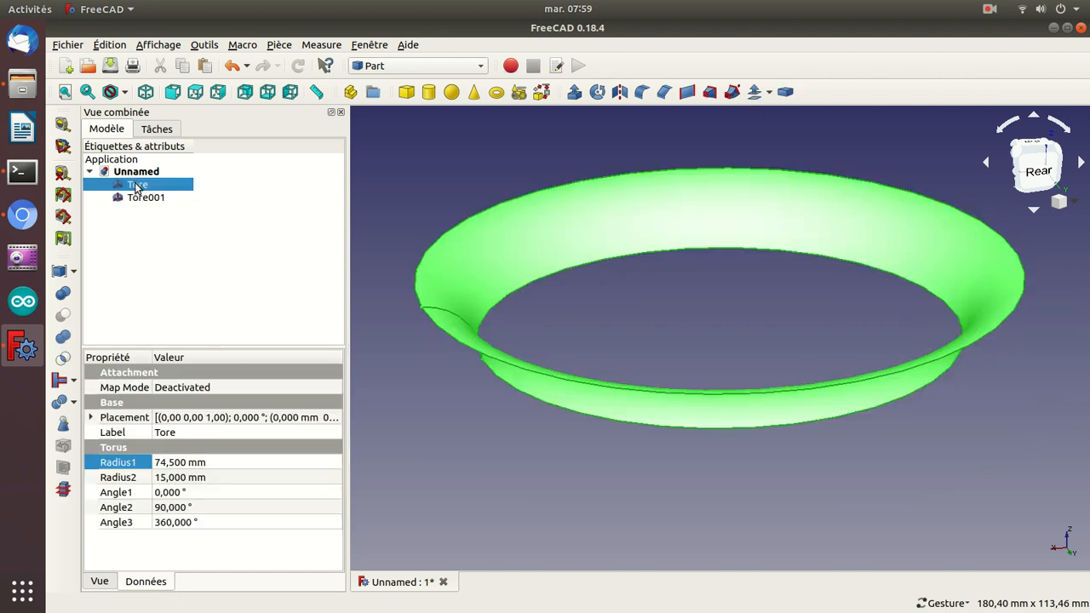
pyautogui.click(143, 198)
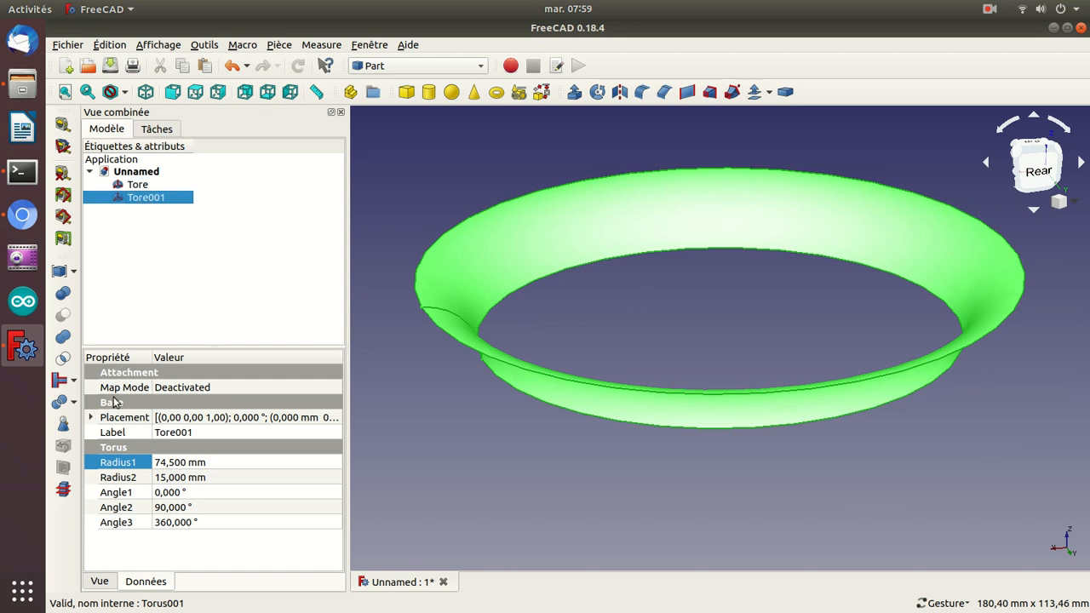
pyautogui.click(91, 417)
pyautogui.click(104, 462)
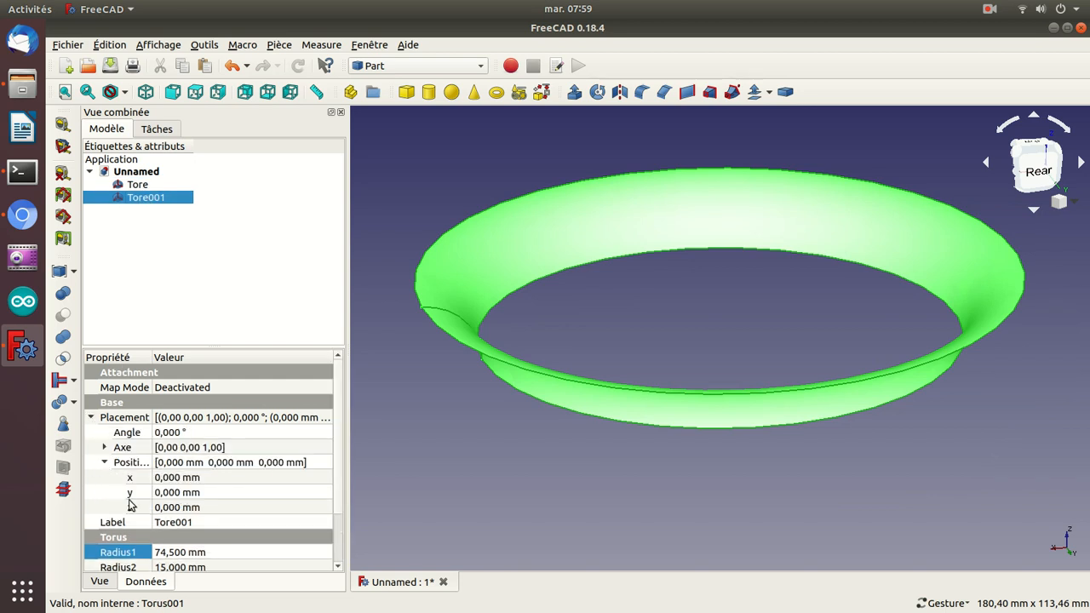
pyautogui.click(157, 508)
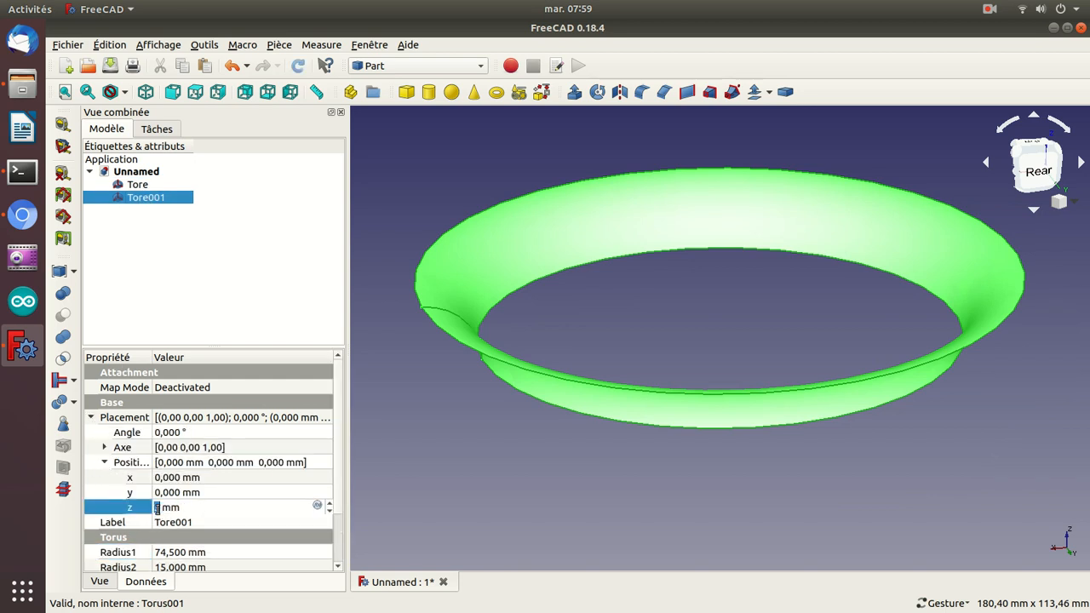
pyautogui.write('3')
pyautogui.press('Return')
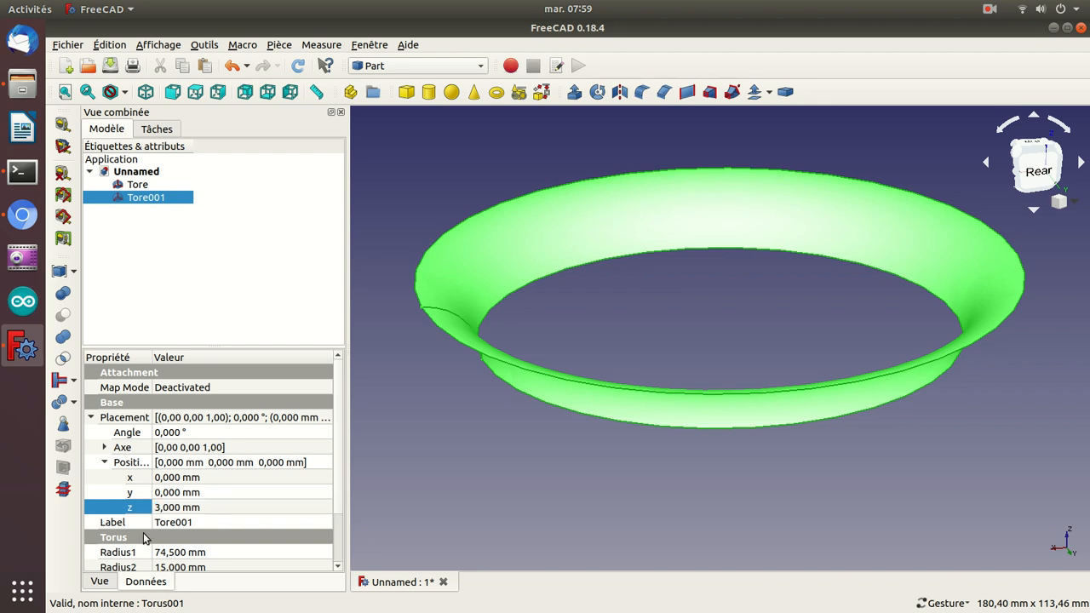
pyautogui.click(172, 229)
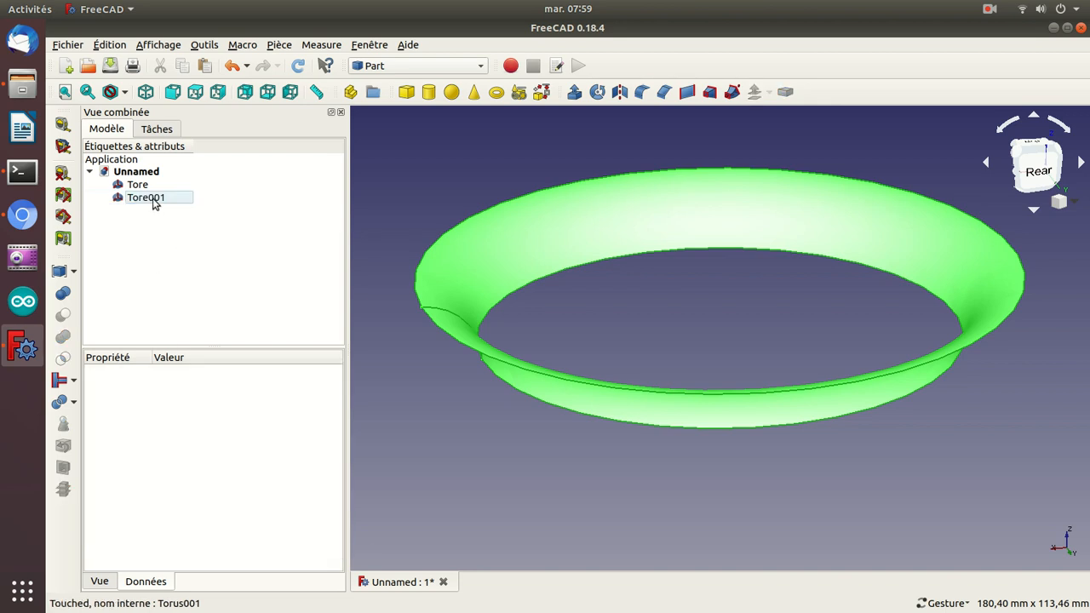
pyautogui.doubleClick(153, 198)
pyautogui.press('Return')
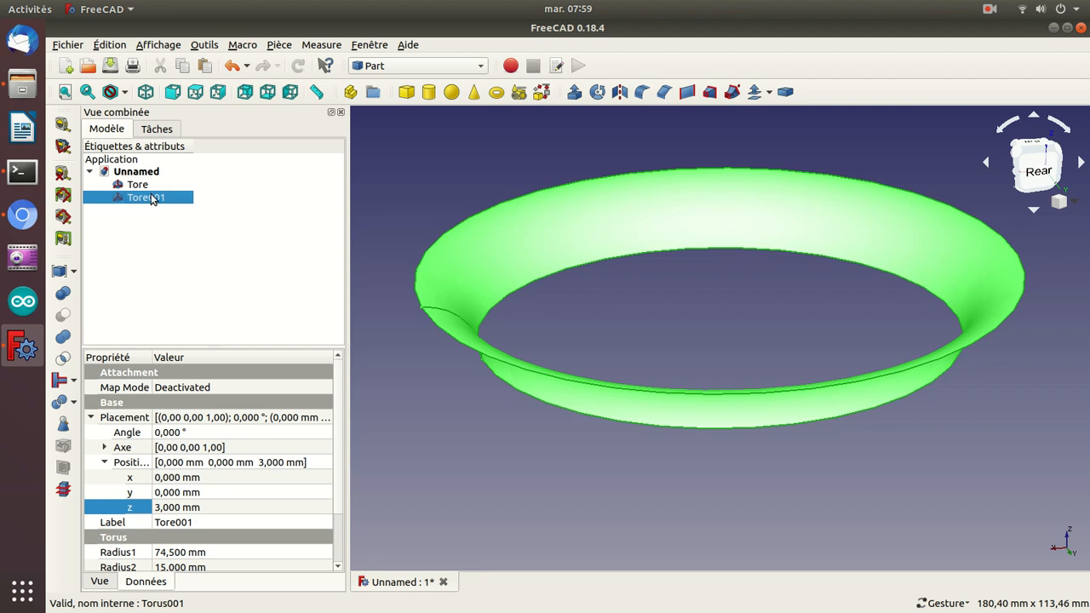
# Step: Examine the offset between Tore and Tore001 from several viewing angles, including the outer edge of the rim
pyautogui.click(142, 185)
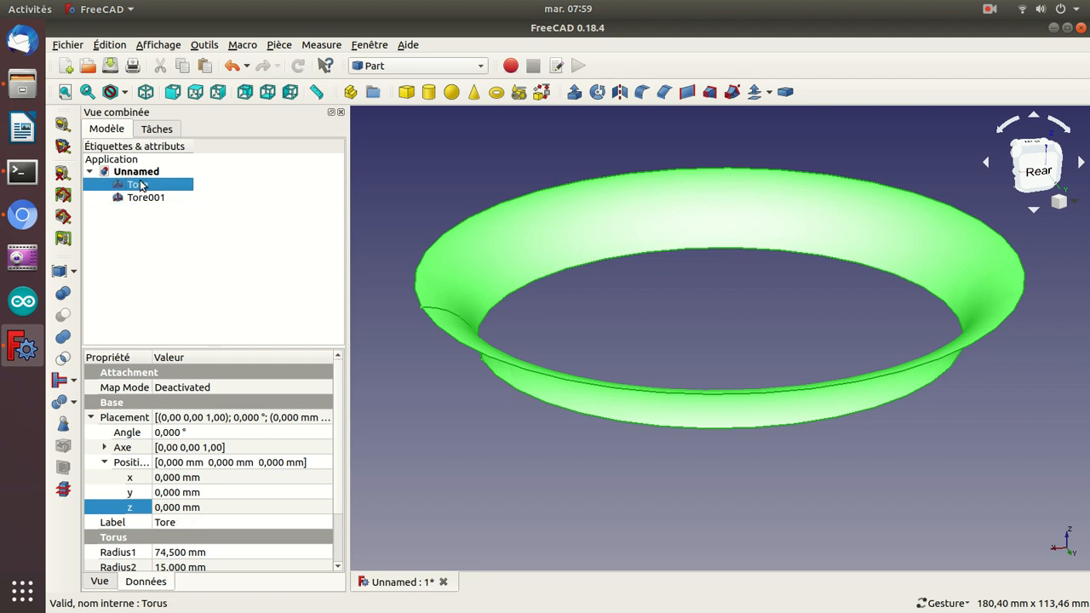
pyautogui.moveTo(434, 430); pyautogui.dragTo(447, 409)
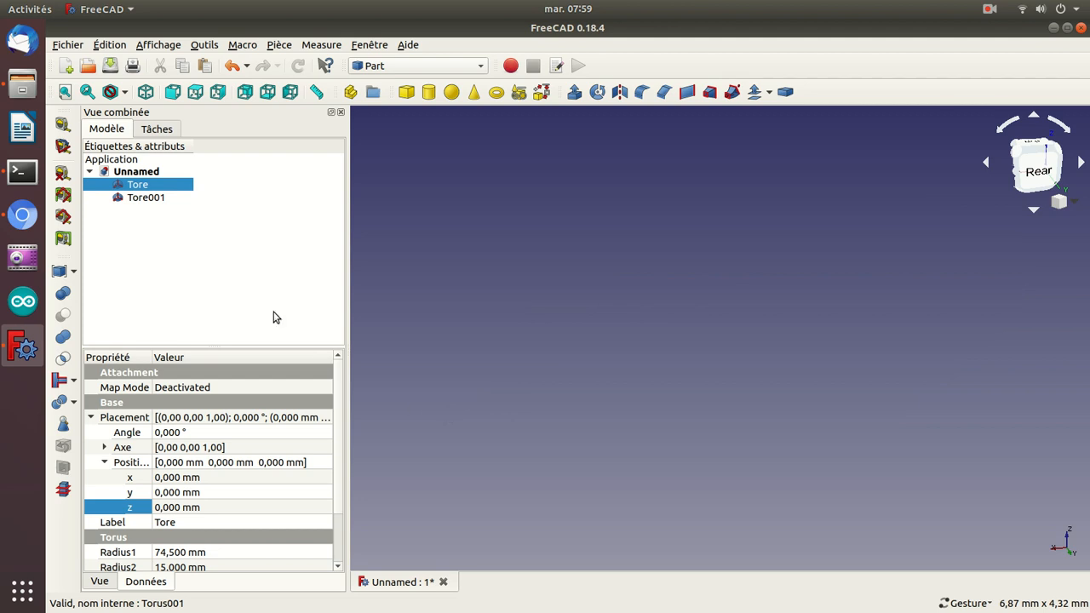
pyautogui.click(143, 198)
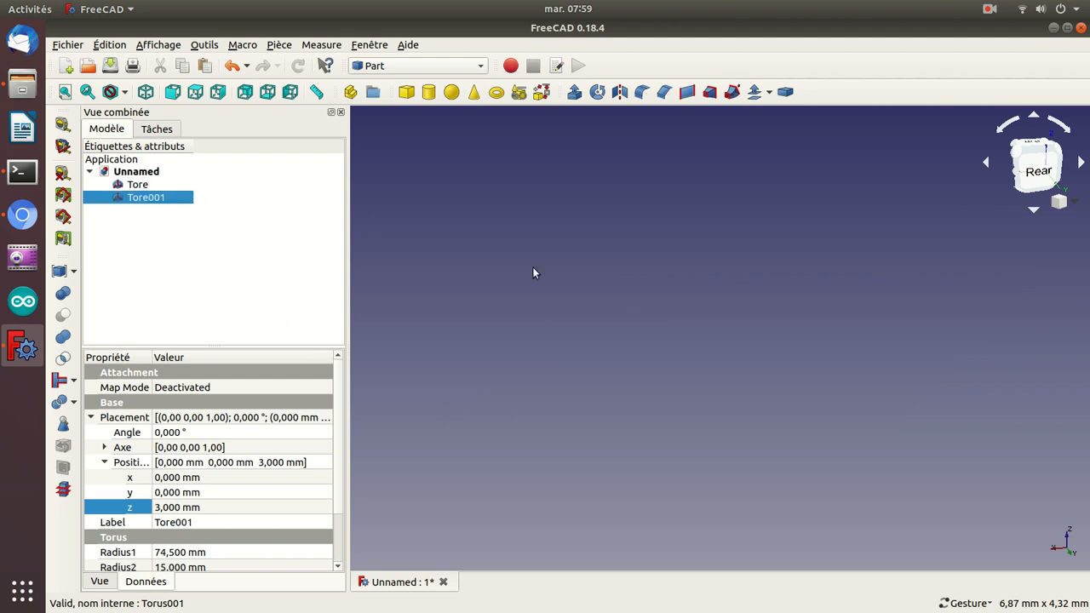
pyautogui.click(565, 286)
pyautogui.scroll(2, 566, 286)
pyautogui.scroll(-15, 565, 286)
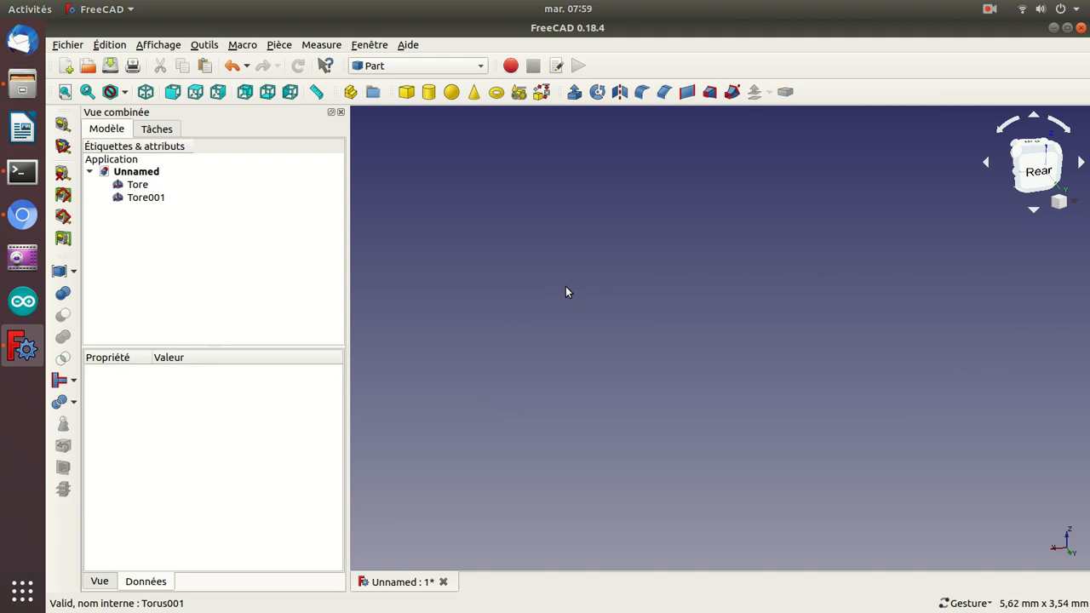
pyautogui.scroll(5, 565, 286)
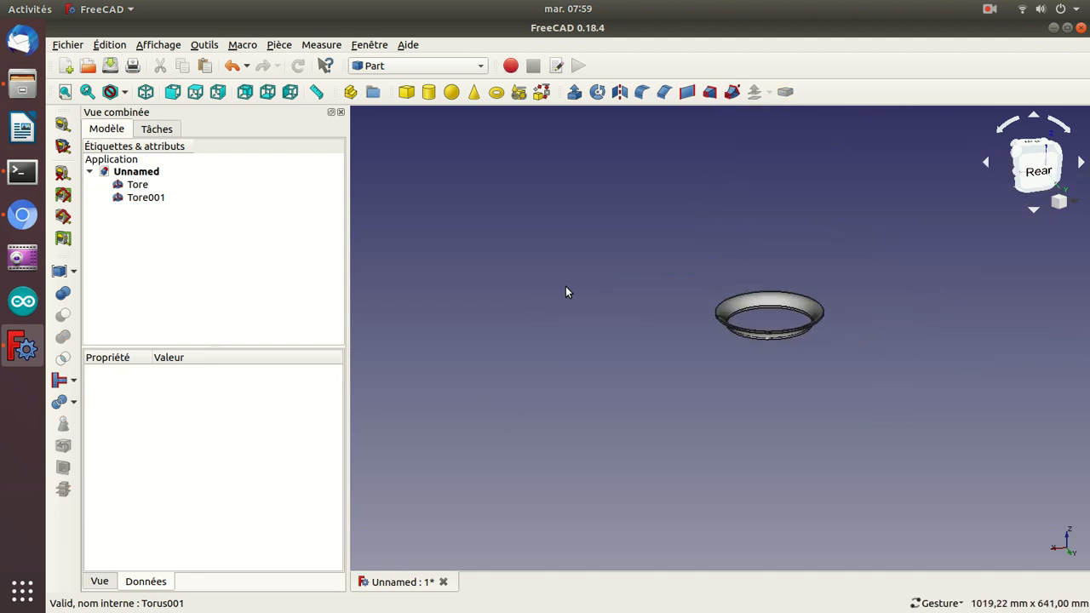
pyautogui.press('Left')
pyautogui.press('Left')
pyautogui.press('Left')
pyautogui.press('Left')
pyautogui.press('Left')
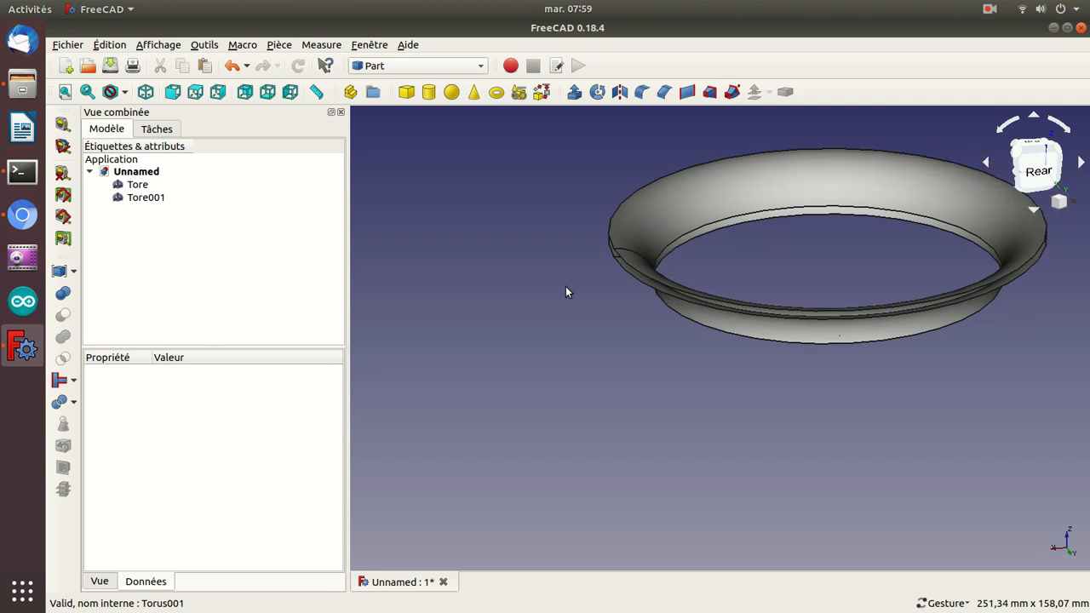
pyautogui.press('Down')
pyautogui.press('Down')
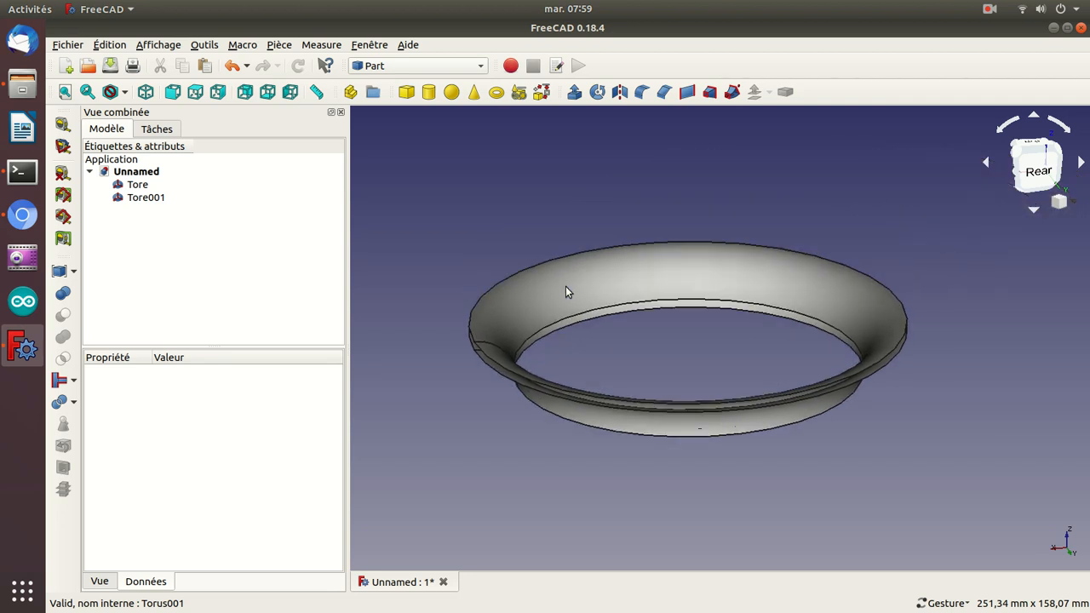
pyautogui.scroll(2, 566, 286)
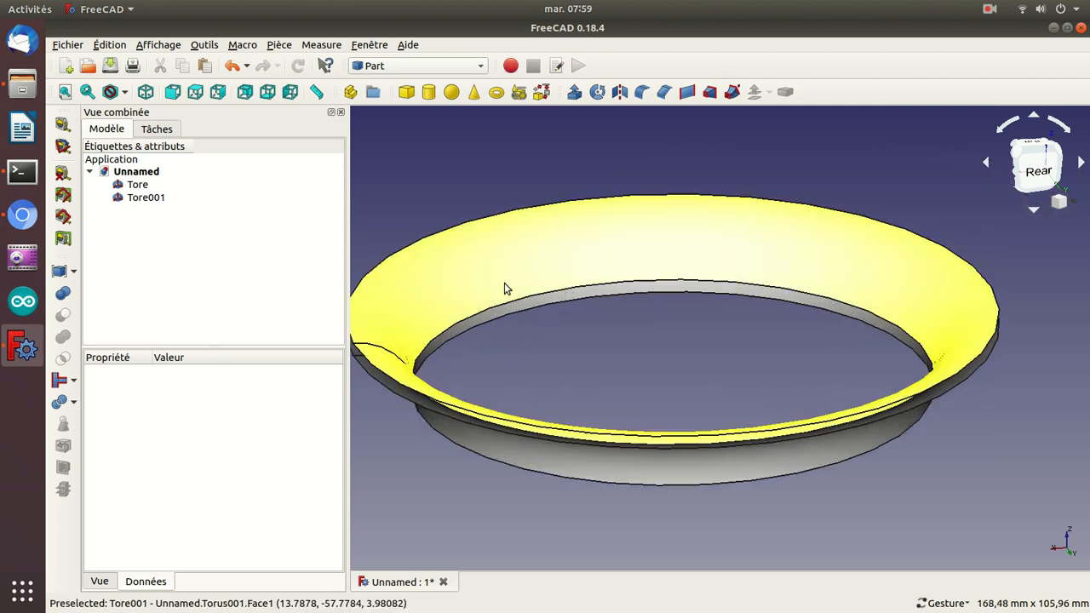
pyautogui.moveTo(450, 306); pyautogui.dragTo(531, 315)
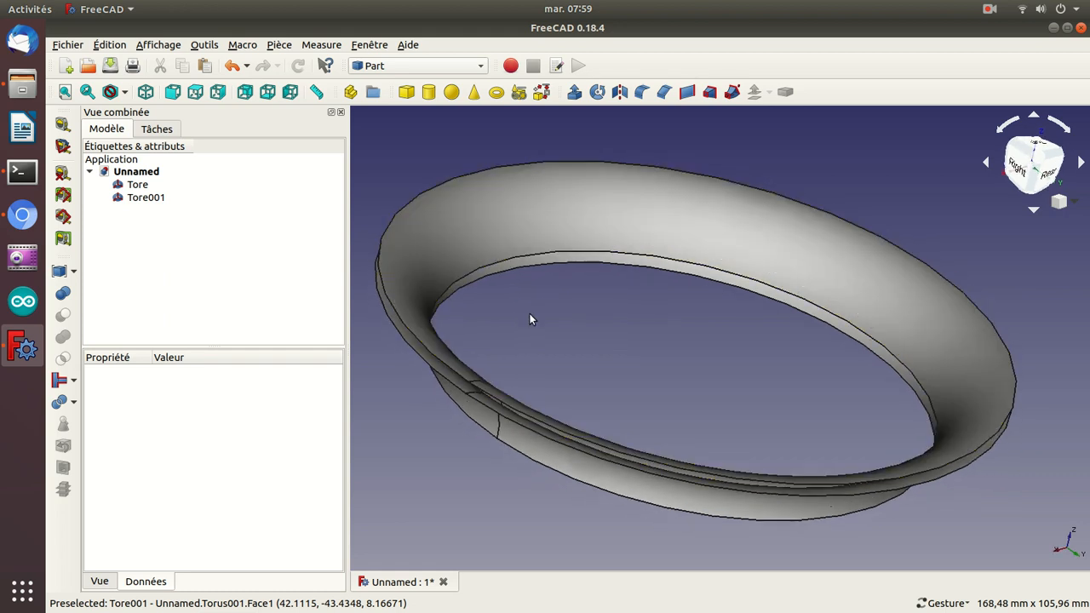
pyautogui.moveTo(471, 492); pyautogui.dragTo(511, 441)
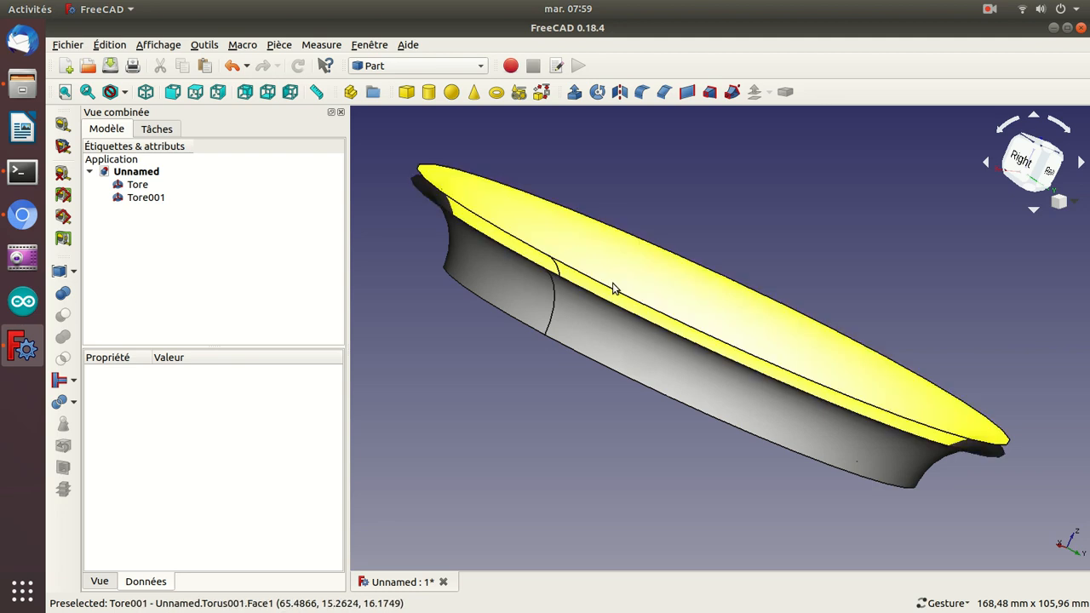
# Step: Add a cylinder to the model and consult the tape-measure reference photo of the wheel in Chromium before returning to FreeCAD
pyautogui.click(427, 92)
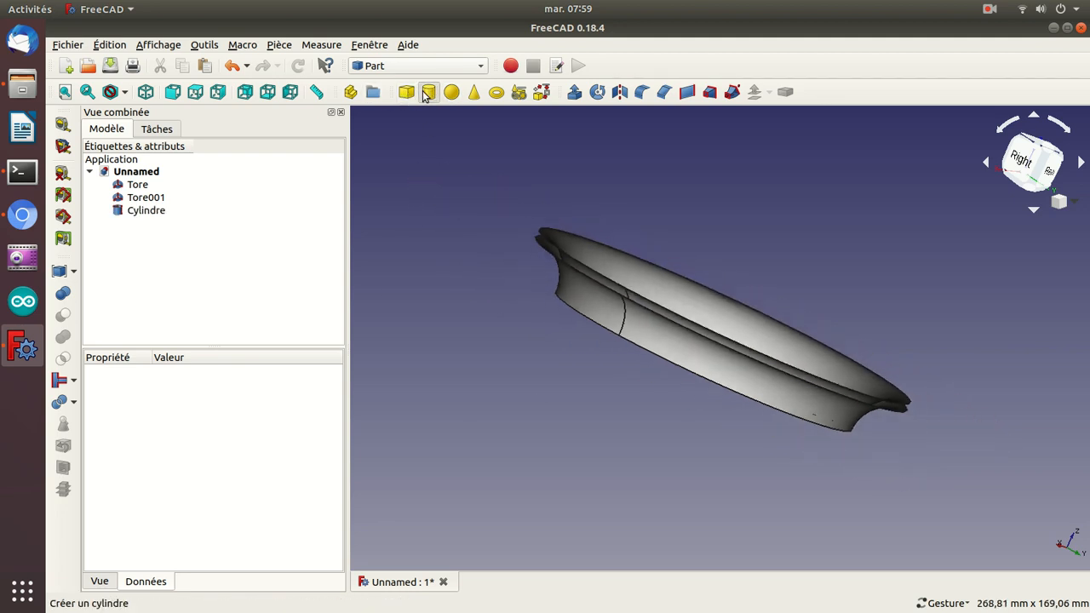
pyautogui.click(116, 212)
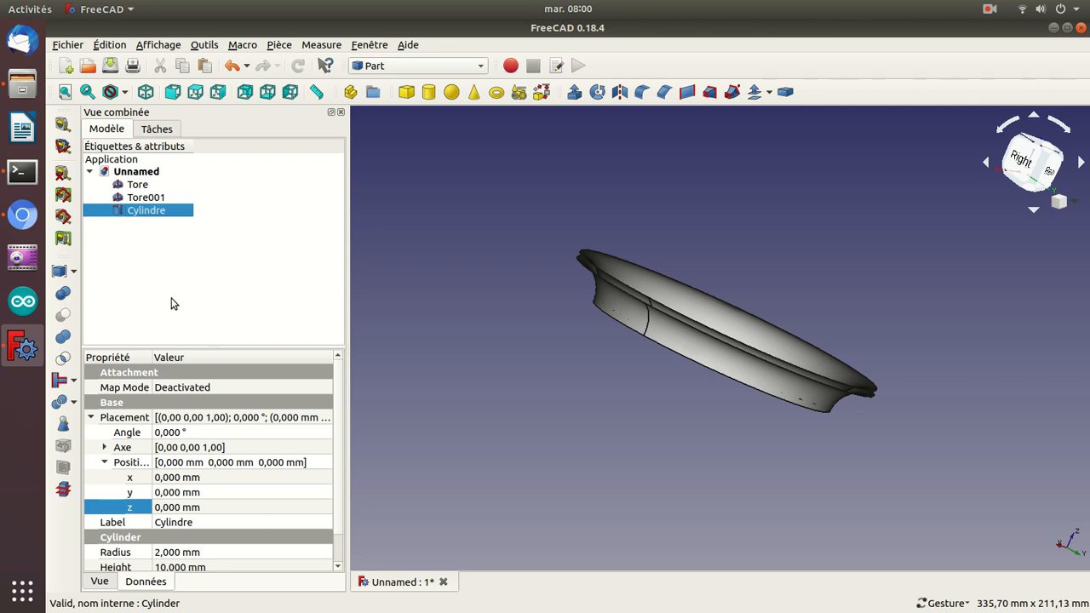
pyautogui.click(21, 218)
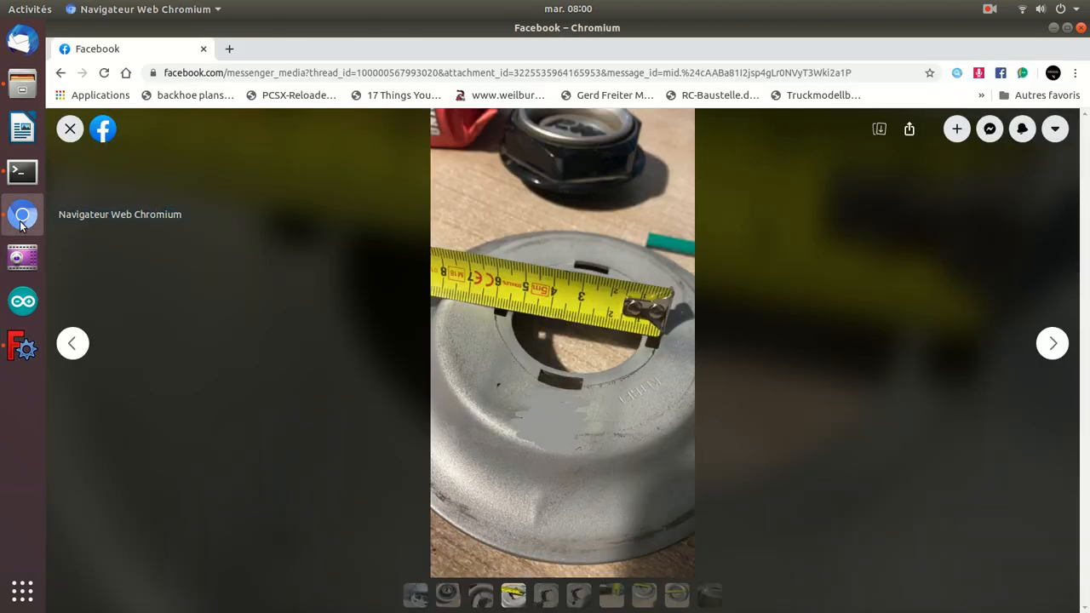
pyautogui.click(23, 346)
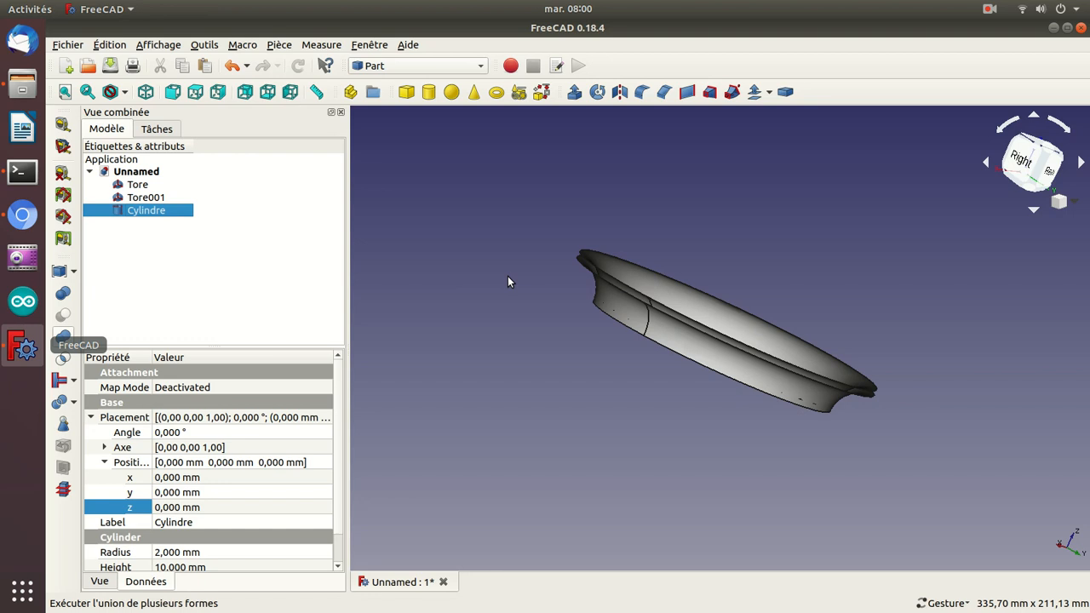
pyautogui.moveTo(498, 270); pyautogui.dragTo(606, 340)
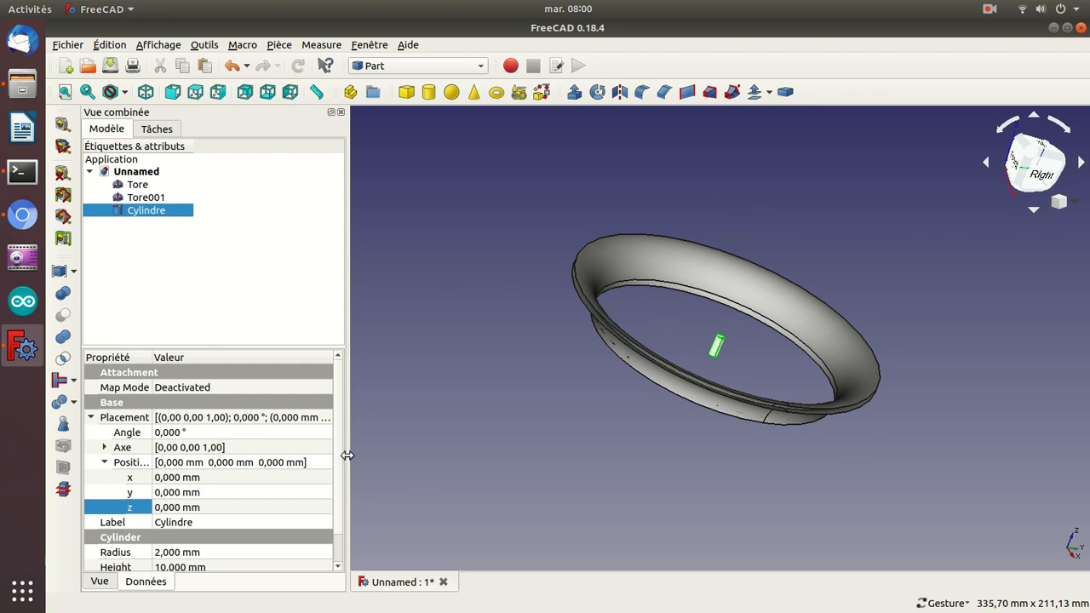
# Step: Set the cylinder's height to 3 mm and its radius to 75 mm
pyautogui.scroll(-2, 339, 462)
pyautogui.click(236, 530)
pyautogui.write('3')
pyautogui.press('Return')
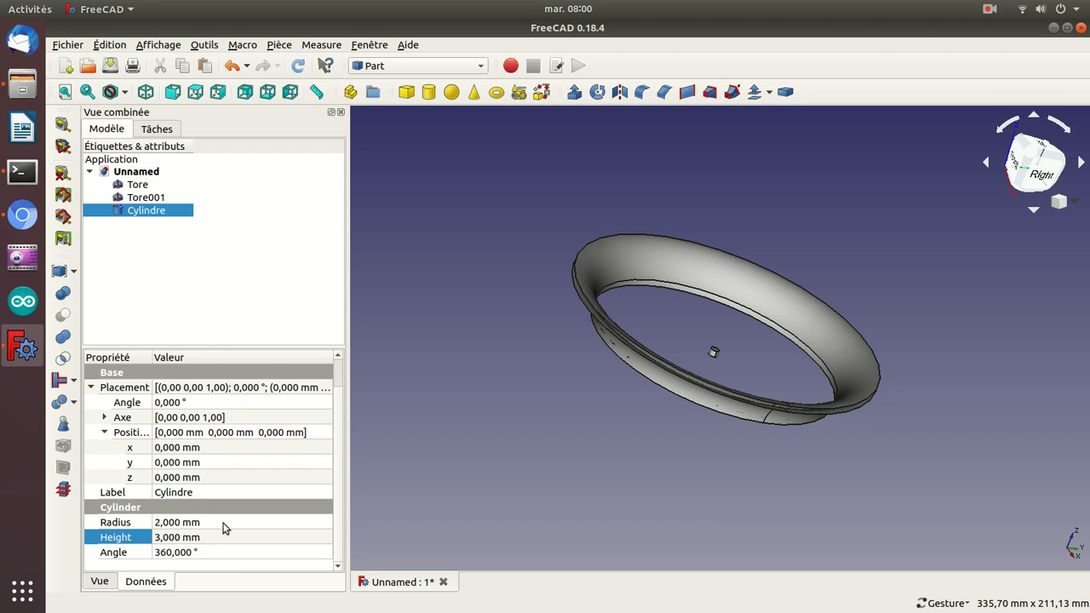
pyautogui.click(195, 521)
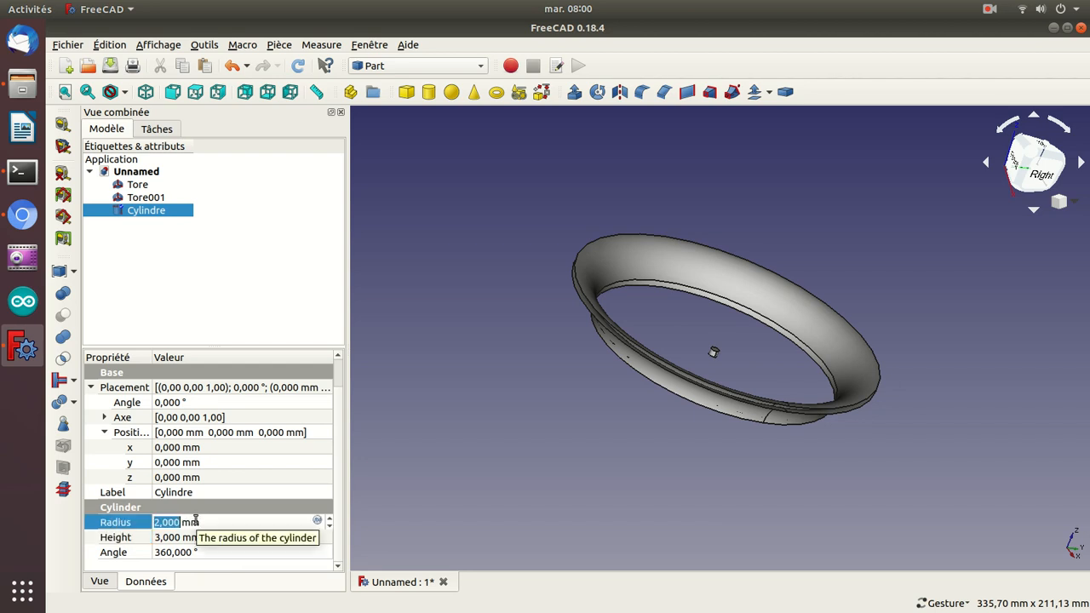
pyautogui.write('75')
pyautogui.press('Return')
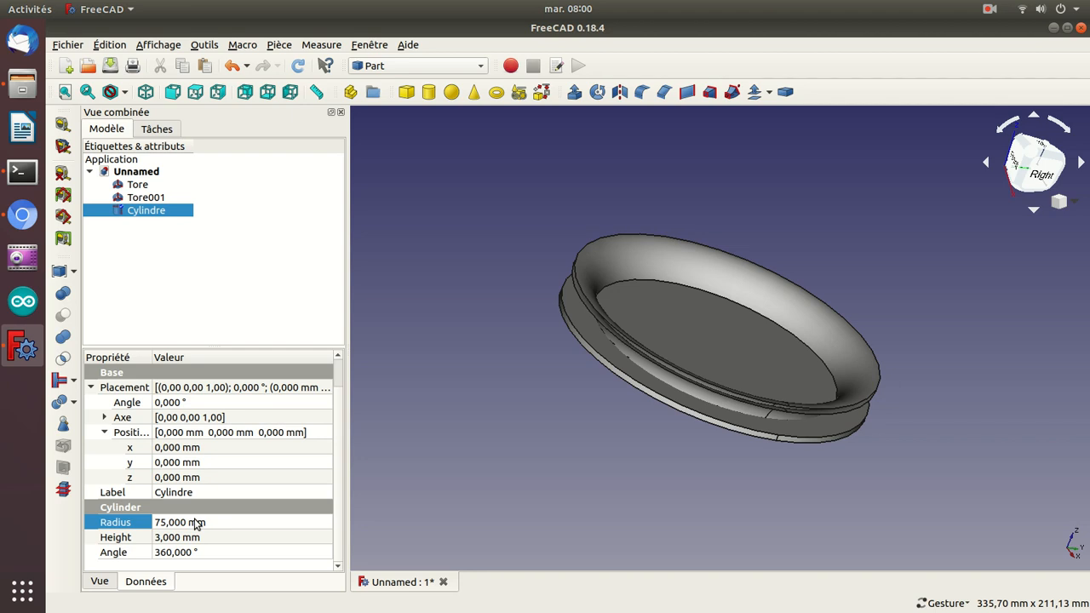
# Step: Raise the cylinder to the rim's wide opening by setting its Z position to 15 mm
pyautogui.click(157, 479)
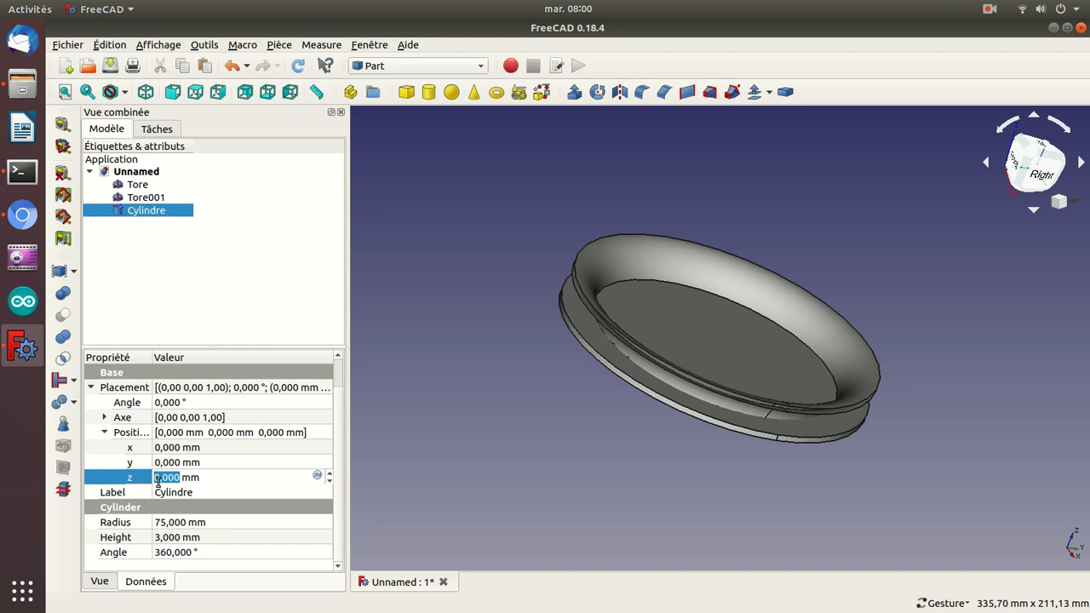
pyautogui.write('15')
pyautogui.press('Return')
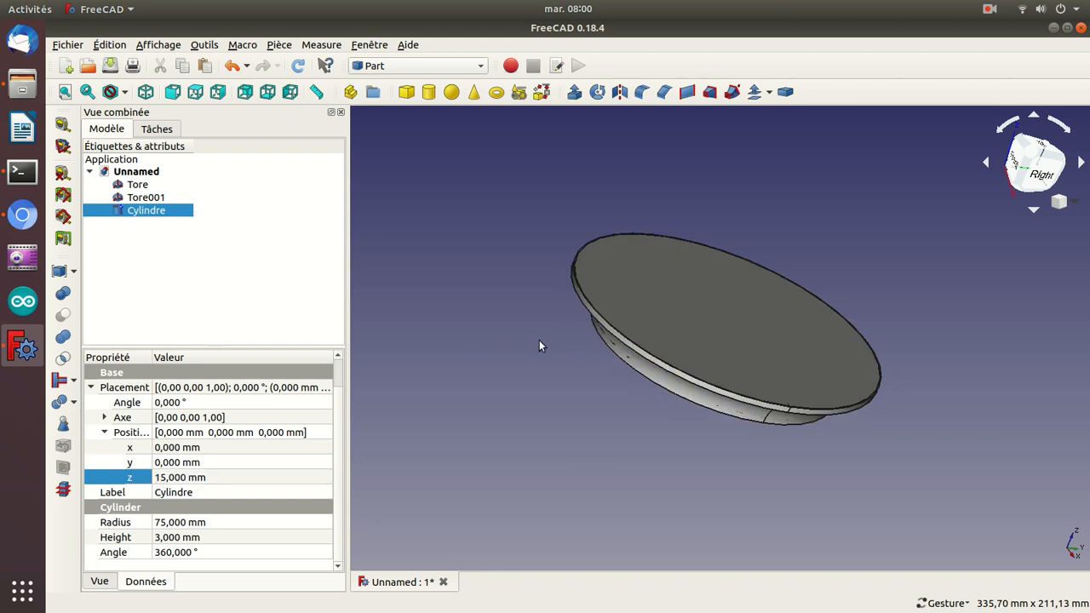
pyautogui.moveTo(482, 282); pyautogui.dragTo(499, 329)
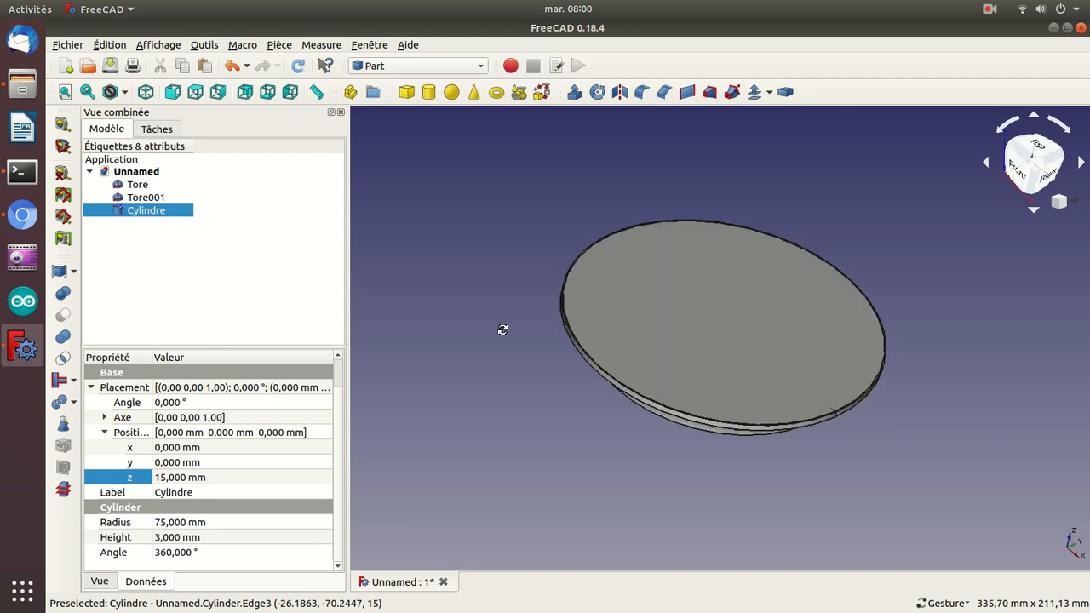
# Step: Try to subtract Tore001 from the cylinder with a boolean cut, and undo the operation
pyautogui.click(156, 199)
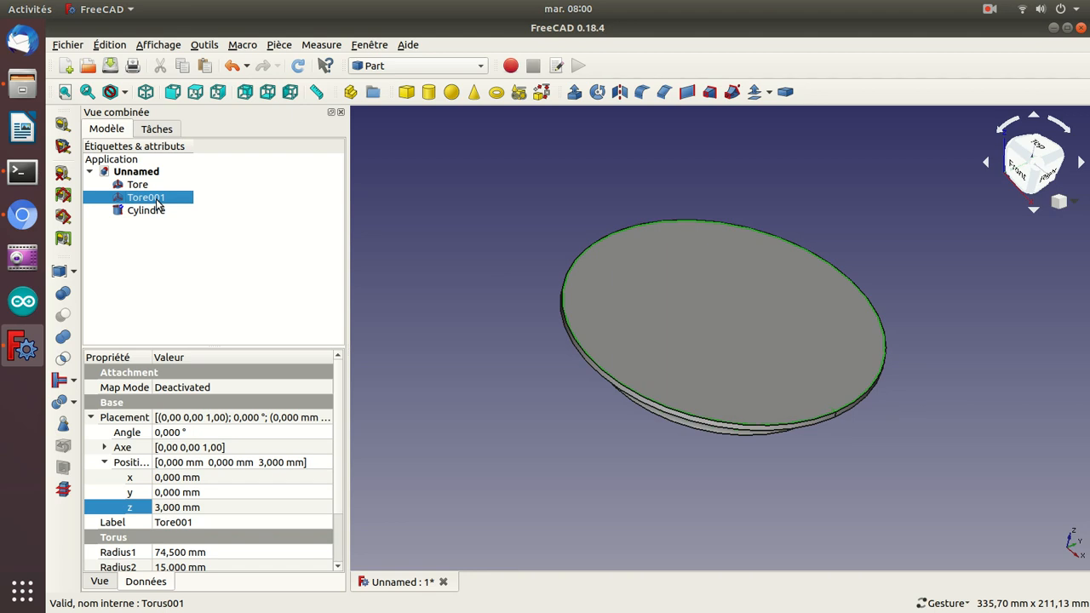
pyautogui.click(142, 212)
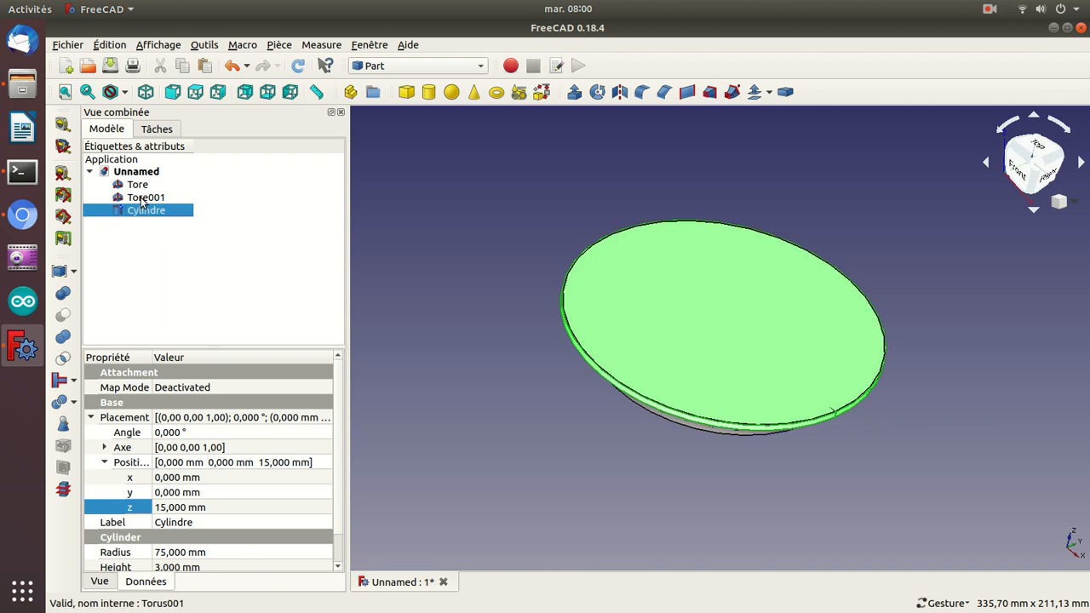
pyautogui.keyDown('ctrl'); pyautogui.click(142, 198); pyautogui.keyUp('ctrl')
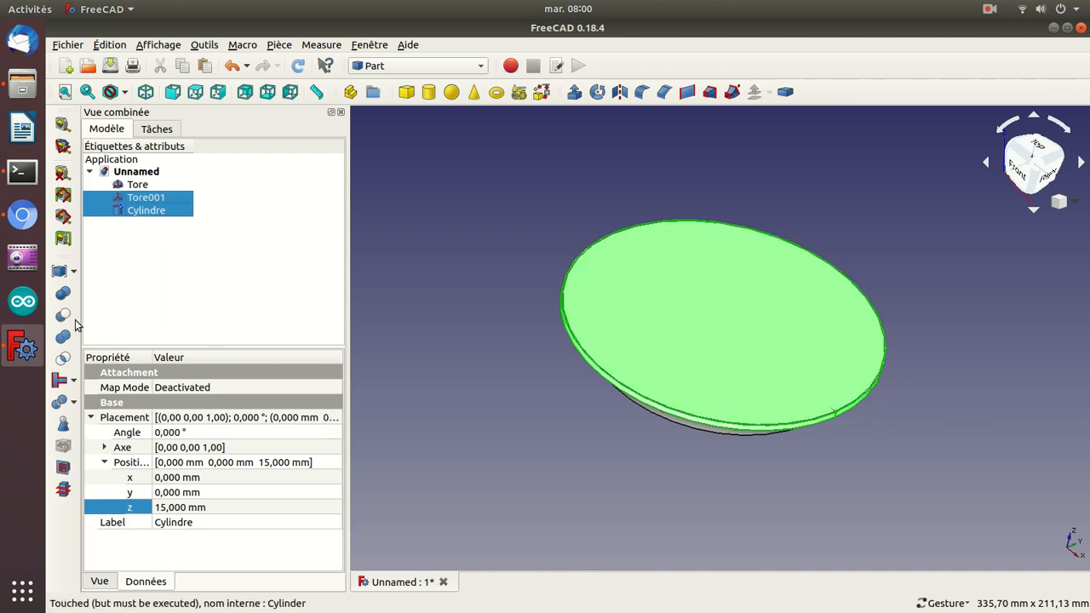
pyautogui.click(64, 316)
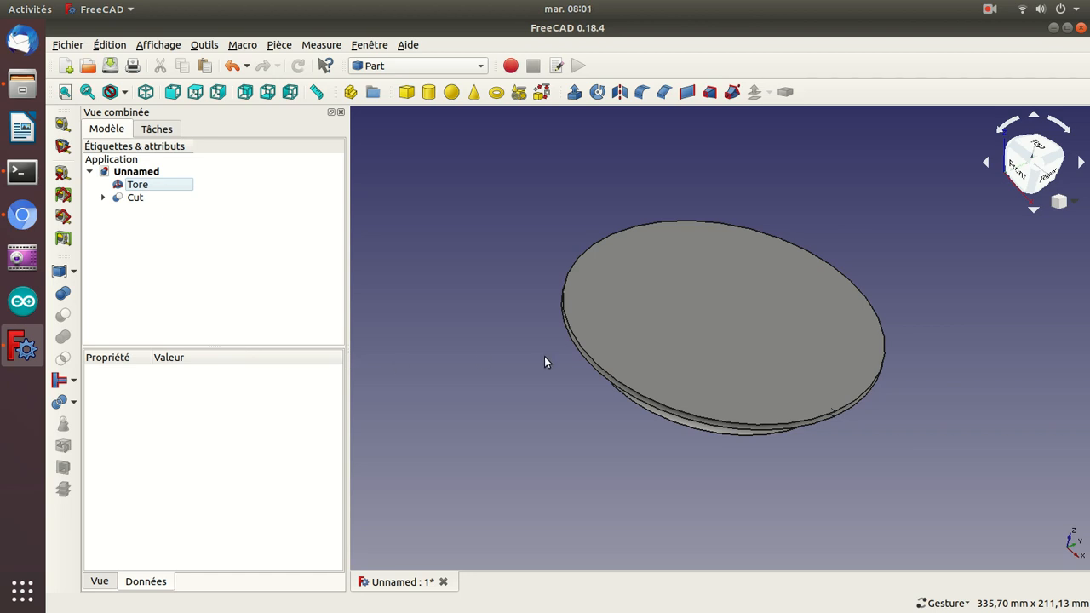
pyautogui.hotkey('ctrl', 'z')
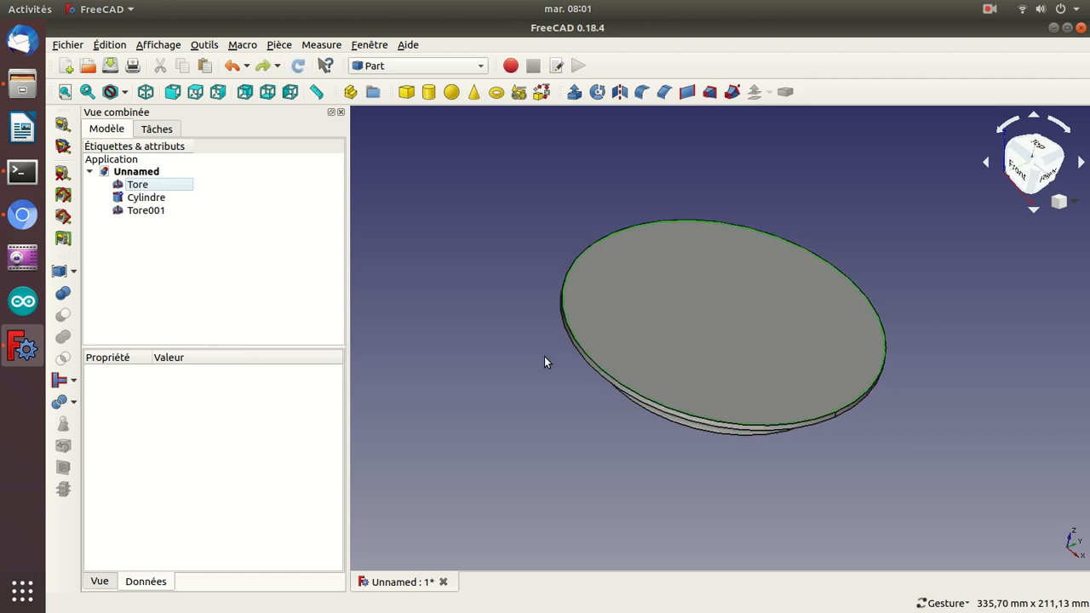
# Step: Try to subtract the cylinder from Tore001 with a boolean cut, and undo the operation
pyautogui.click(138, 212)
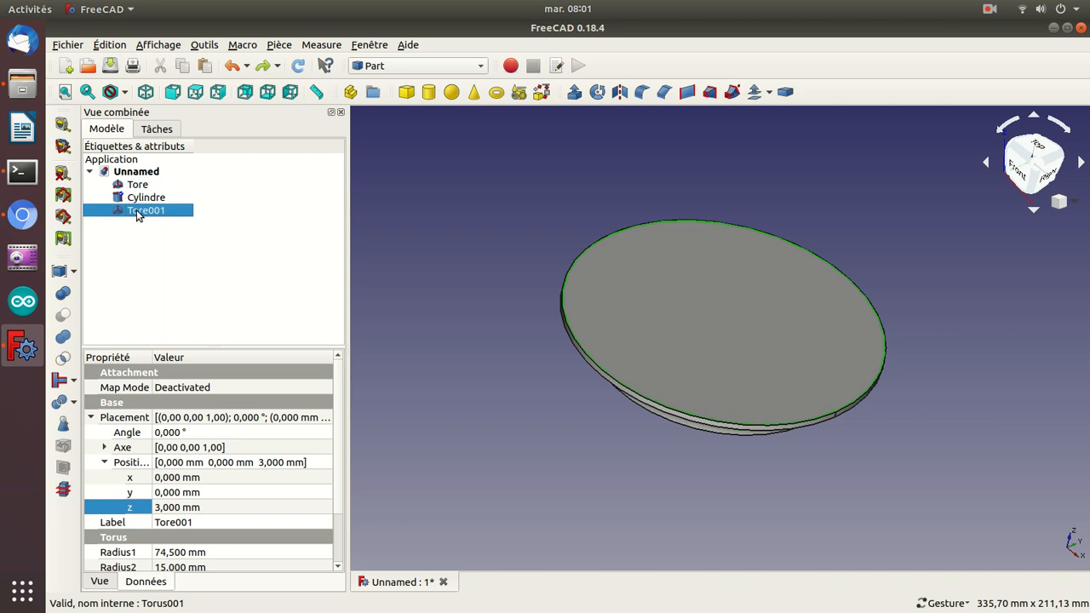
pyautogui.keyDown('ctrl'); pyautogui.click(136, 199); pyautogui.keyUp('ctrl')
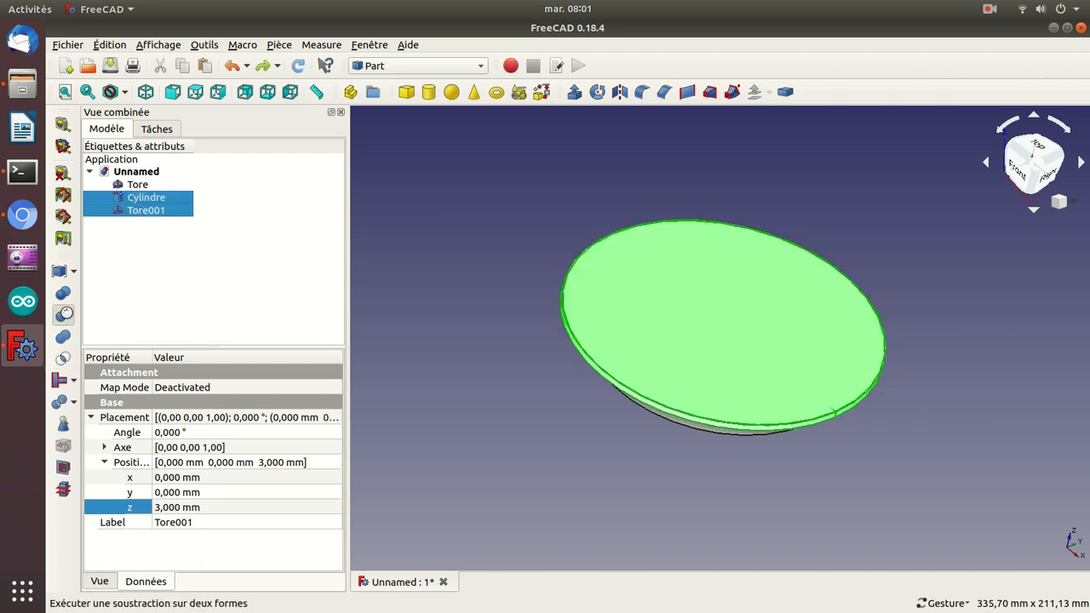
pyautogui.click(64, 316)
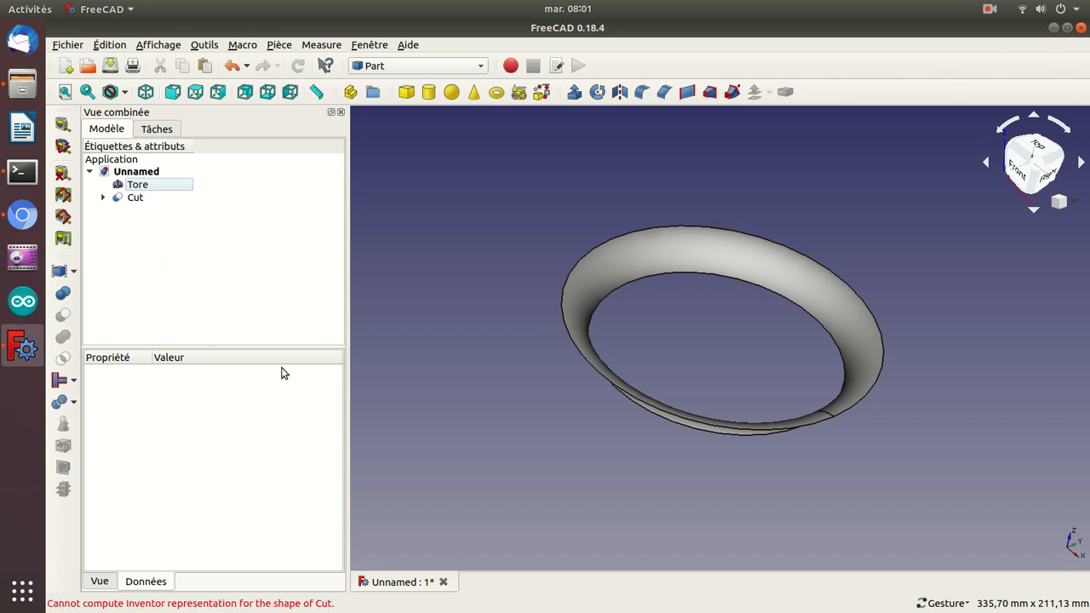
pyautogui.hotkey('ctrl', 'z')
pyautogui.moveTo(467, 400); pyautogui.dragTo(668, 458)
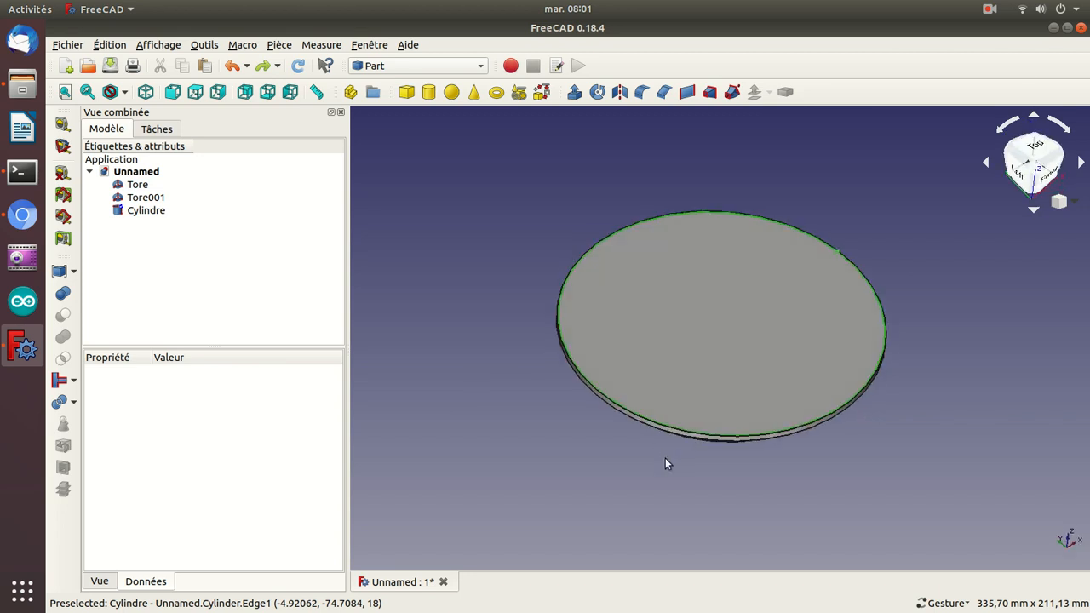
# Step: Duplicate the 75 mm radius cylinder in place and set the original cylinder's radius to 76 mm
pyautogui.click(156, 212)
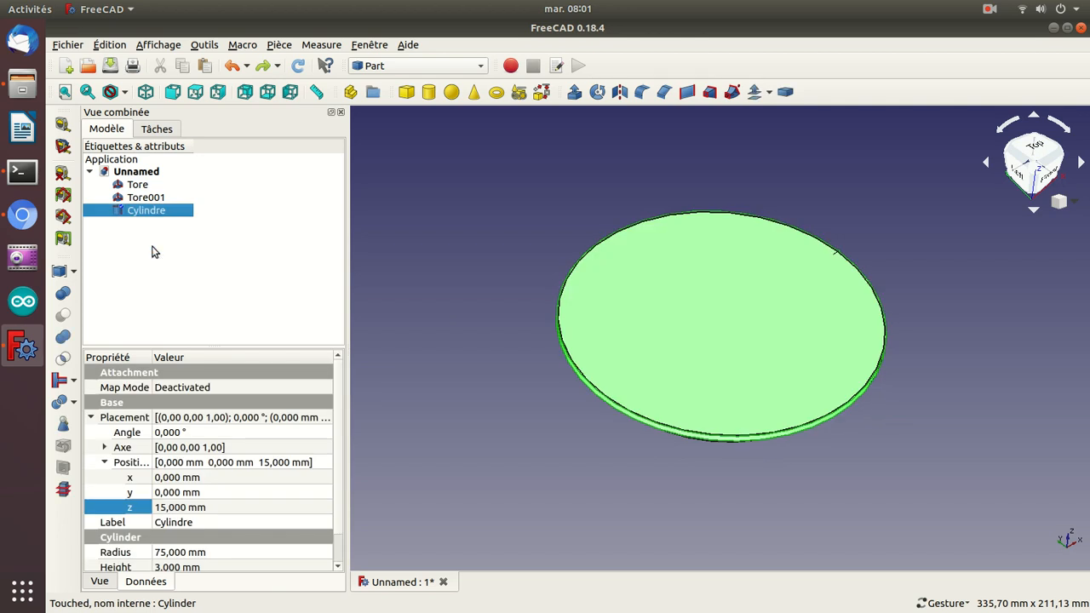
pyautogui.hotkey('ctrl', 'c')
pyautogui.hotkey('ctrl', 'v')
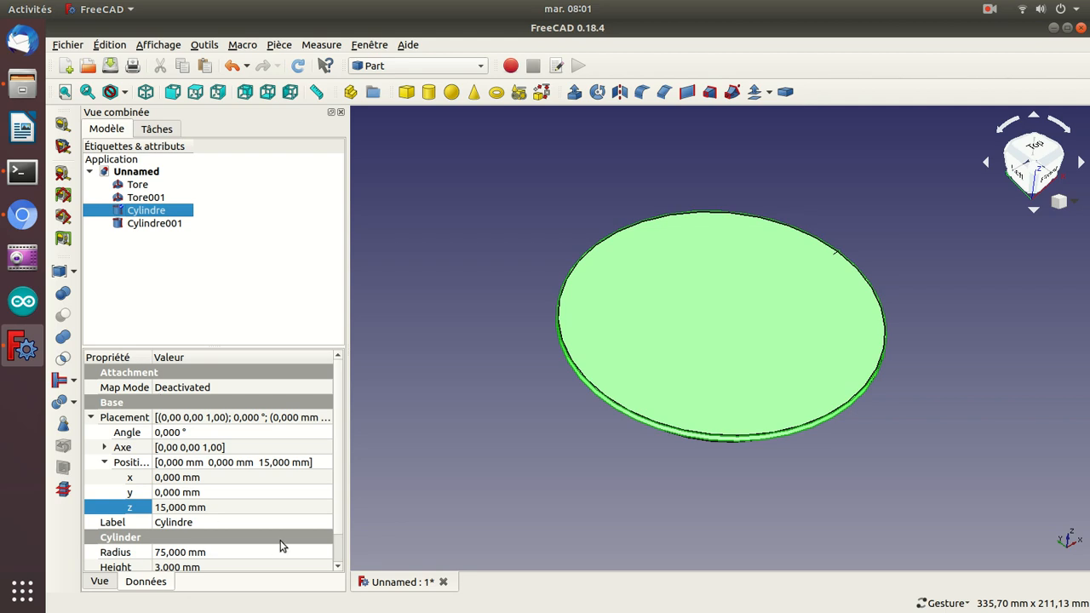
pyautogui.click(190, 551)
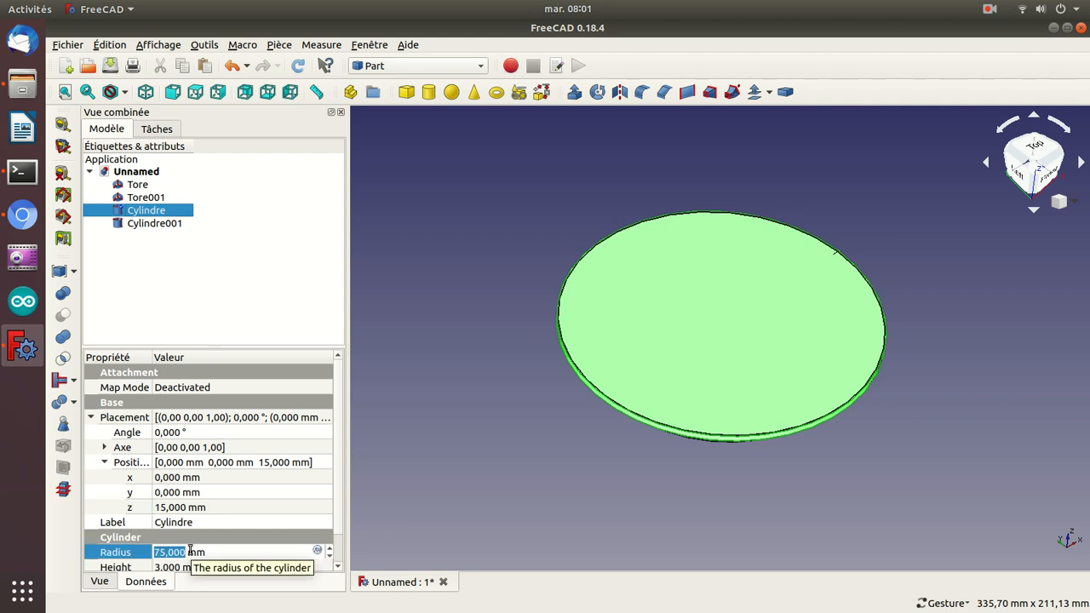
pyautogui.write('76')
pyautogui.press('Return')
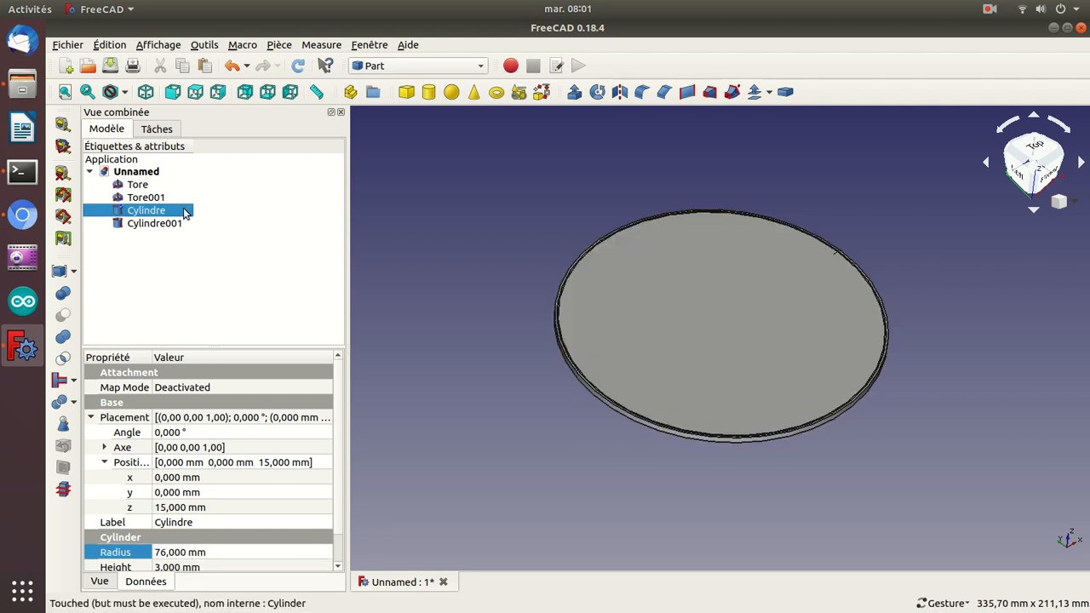
# Step: Subtract the 75 mm radius copy from the 76 mm radius cylinder with a boolean cut, forming a thin ring at the rim
pyautogui.click(146, 226)
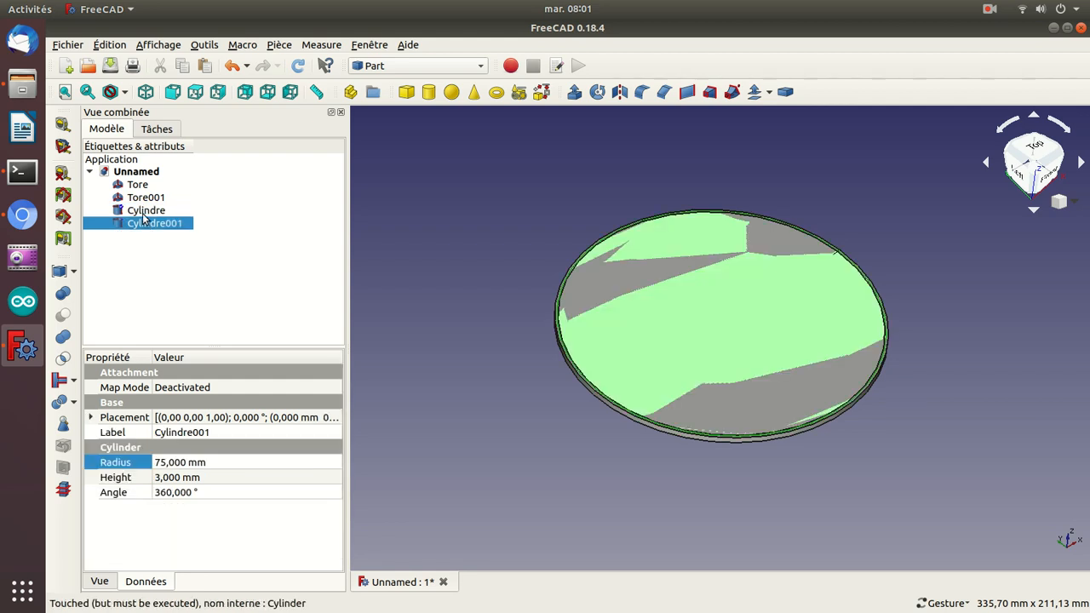
pyautogui.click(145, 212)
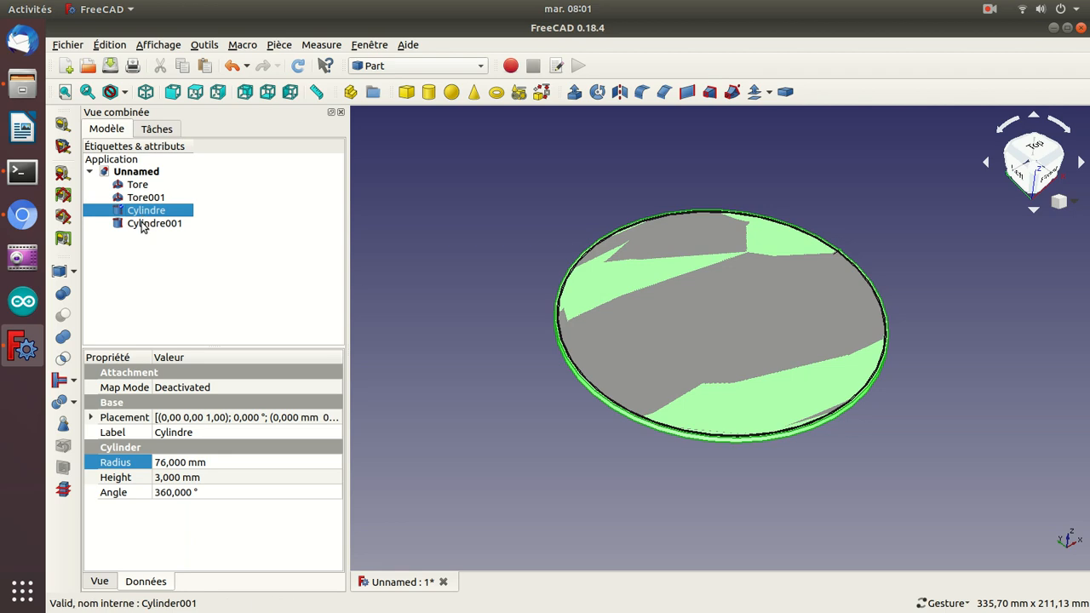
pyautogui.keyDown('ctrl'); pyautogui.click(147, 223); pyautogui.keyUp('ctrl')
pyautogui.click(64, 316)
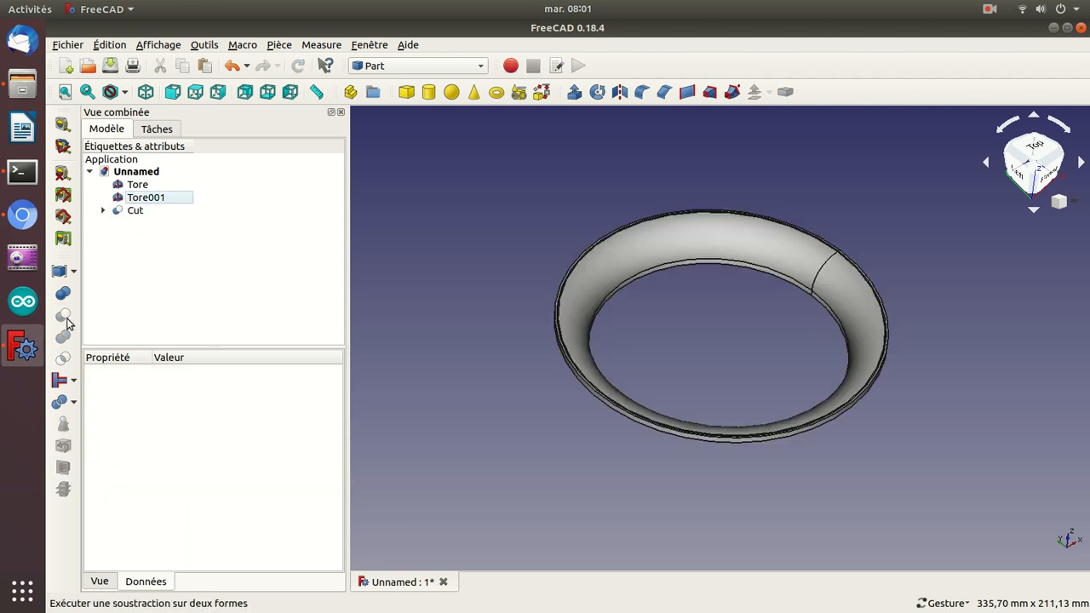
pyautogui.click(134, 211)
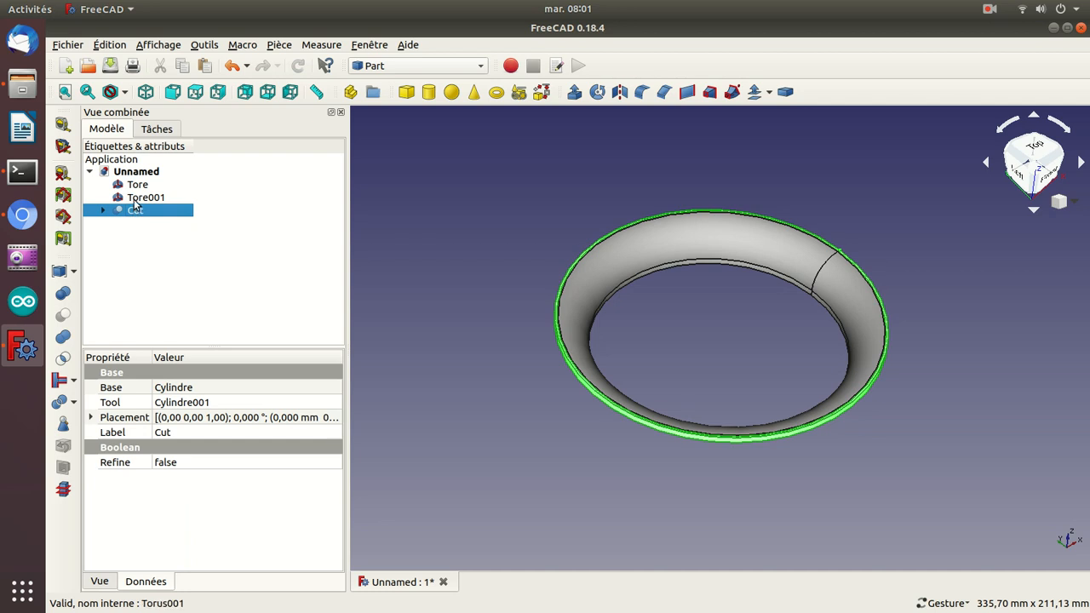
pyautogui.keyDown('ctrl'); pyautogui.click(135, 197); pyautogui.keyUp('ctrl')
pyautogui.keyDown('ctrl'); pyautogui.click(135, 186); pyautogui.keyUp('ctrl')
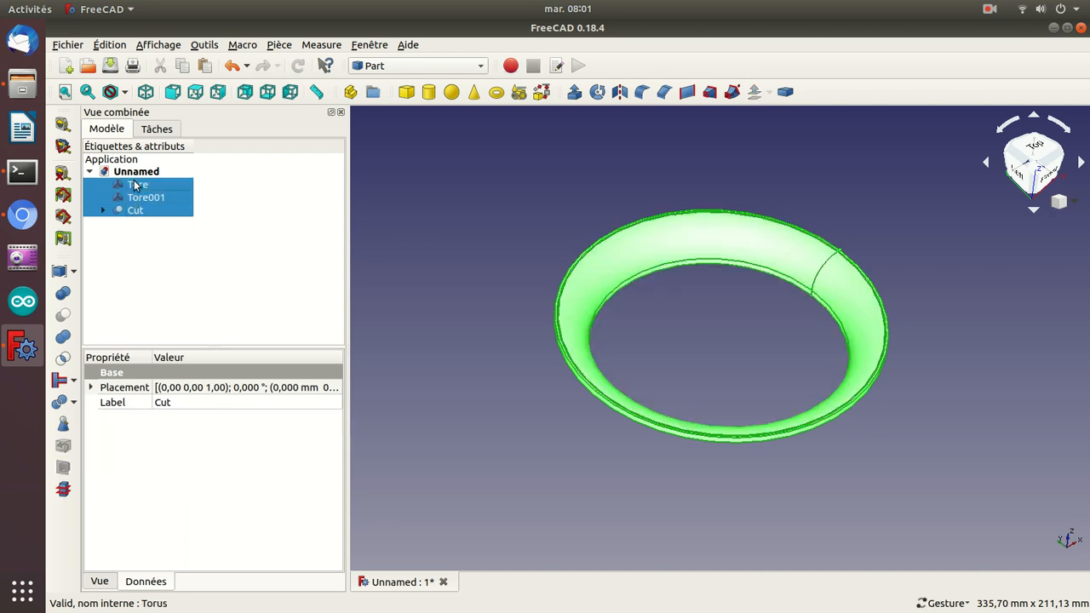
pyautogui.click(146, 237)
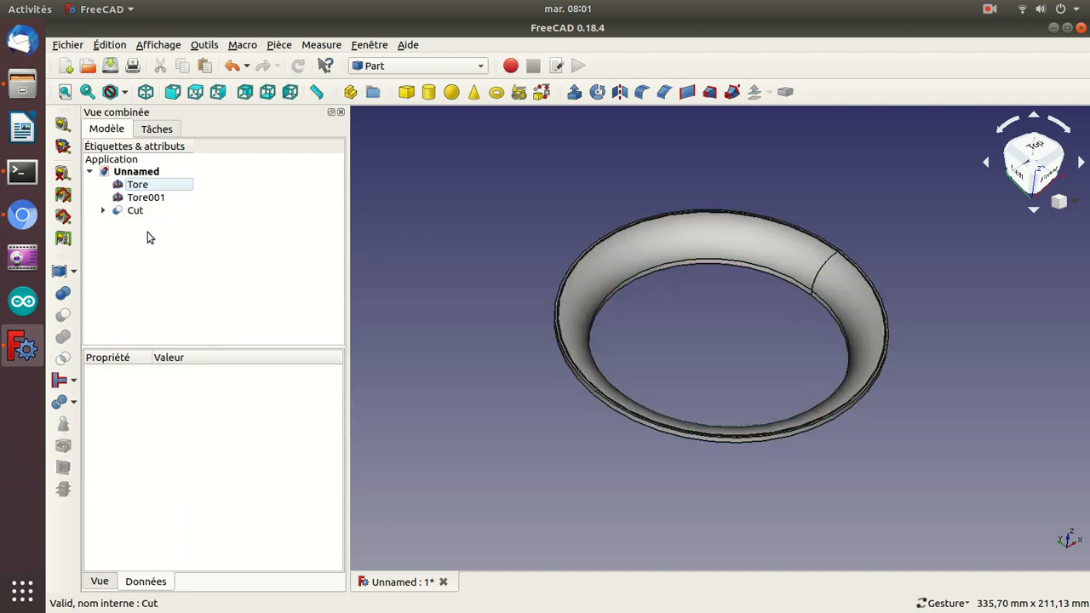
# Step: Add another cylinder at the centre of the wheel, with a height of 3 mm and a radius of 50 mm
pyautogui.click(427, 92)
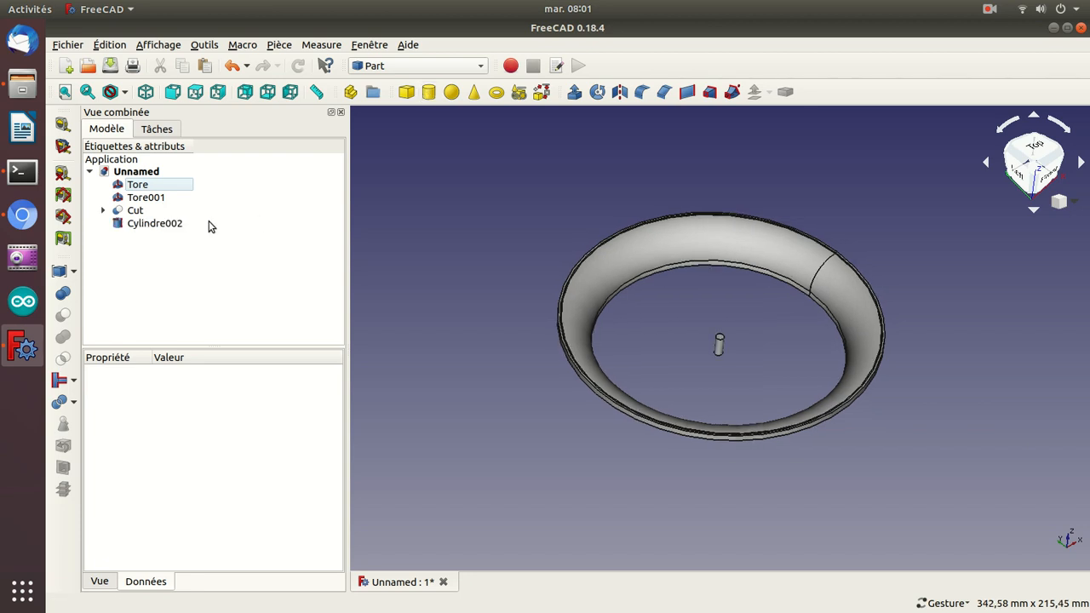
pyautogui.click(161, 224)
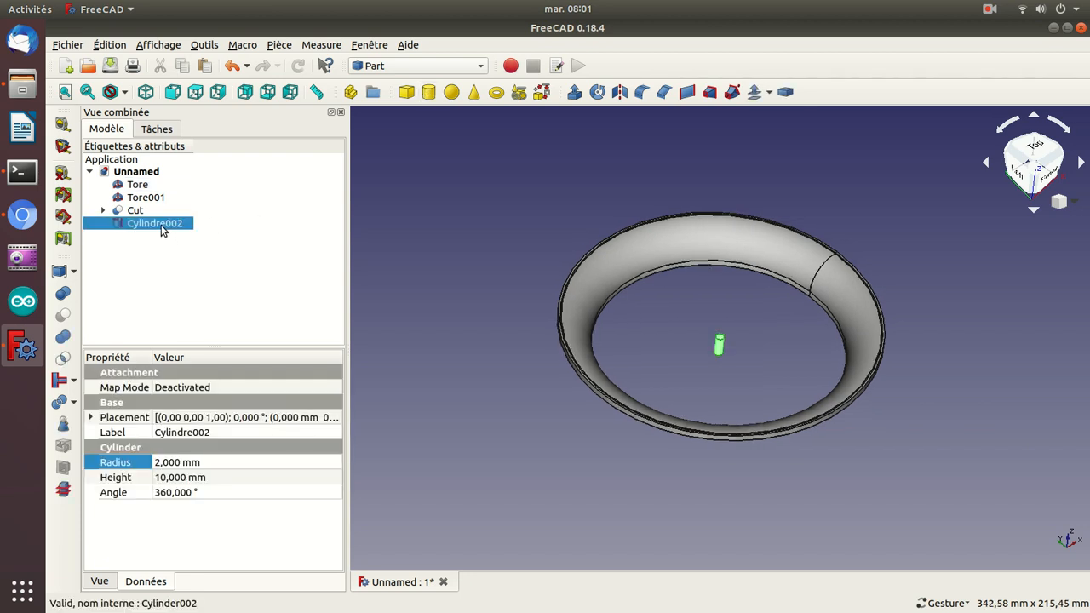
pyautogui.click(155, 462)
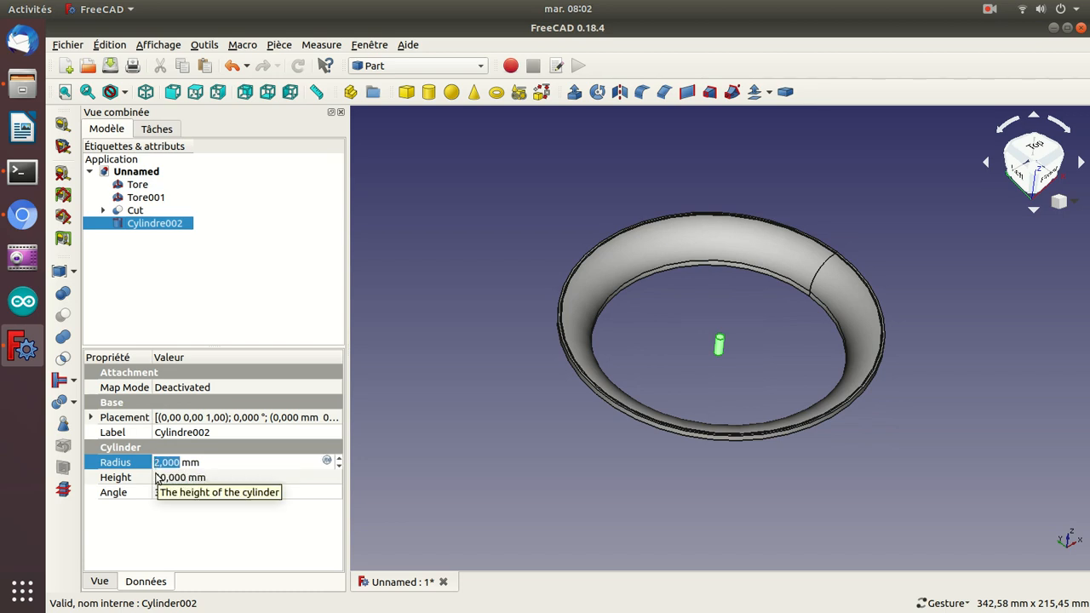
pyautogui.click(155, 477)
pyautogui.write('1')
pyautogui.press('Return')
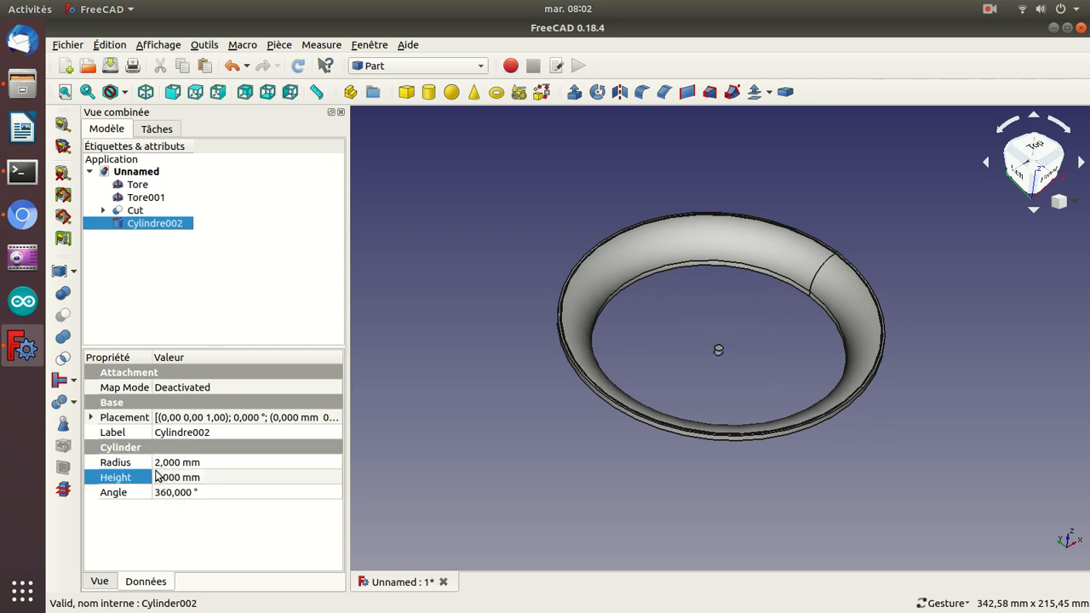
pyautogui.click(157, 462)
pyautogui.write('50')
pyautogui.press('Return')
pyautogui.moveTo(492, 507); pyautogui.dragTo(603, 481)
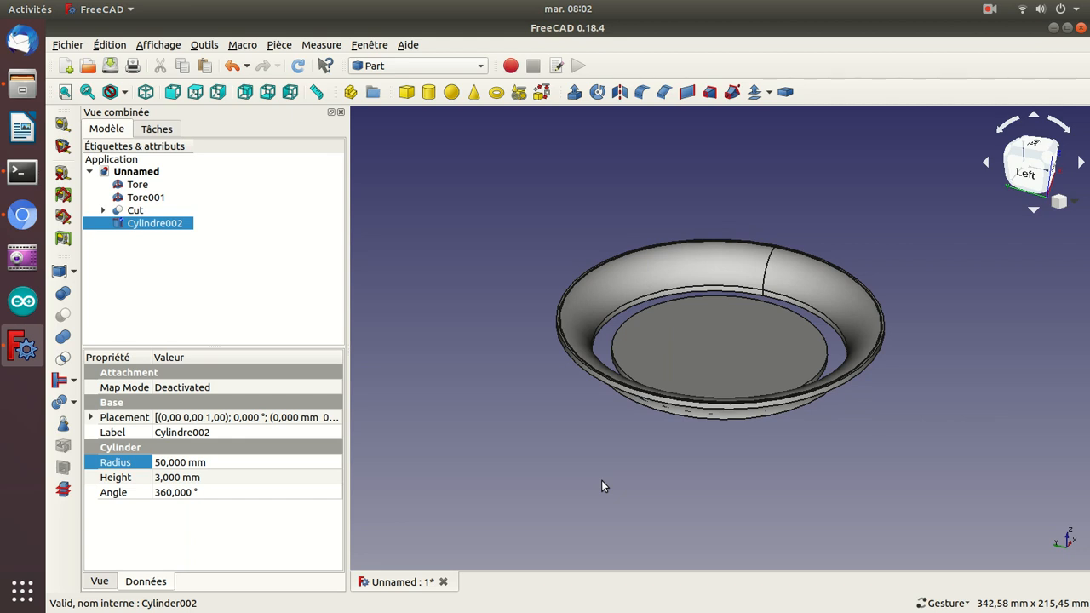
# Step: Switch to Chromium, examine the wheel's centre disc, holes and tape-measure dimensions in the reference photos, and return to FreeCAD
pyautogui.click(23, 217)
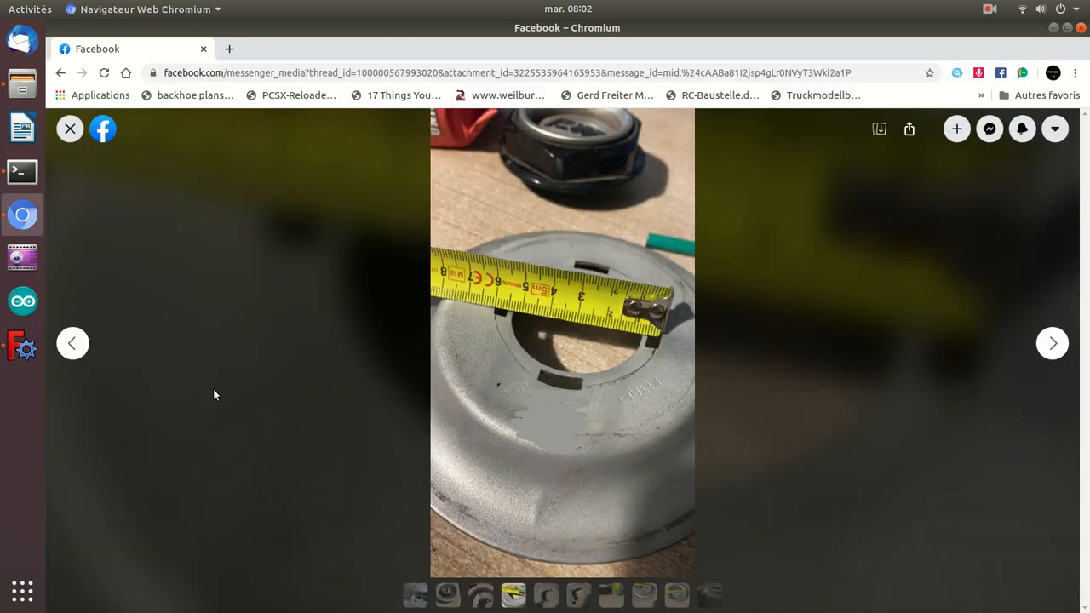
pyautogui.press('Left')
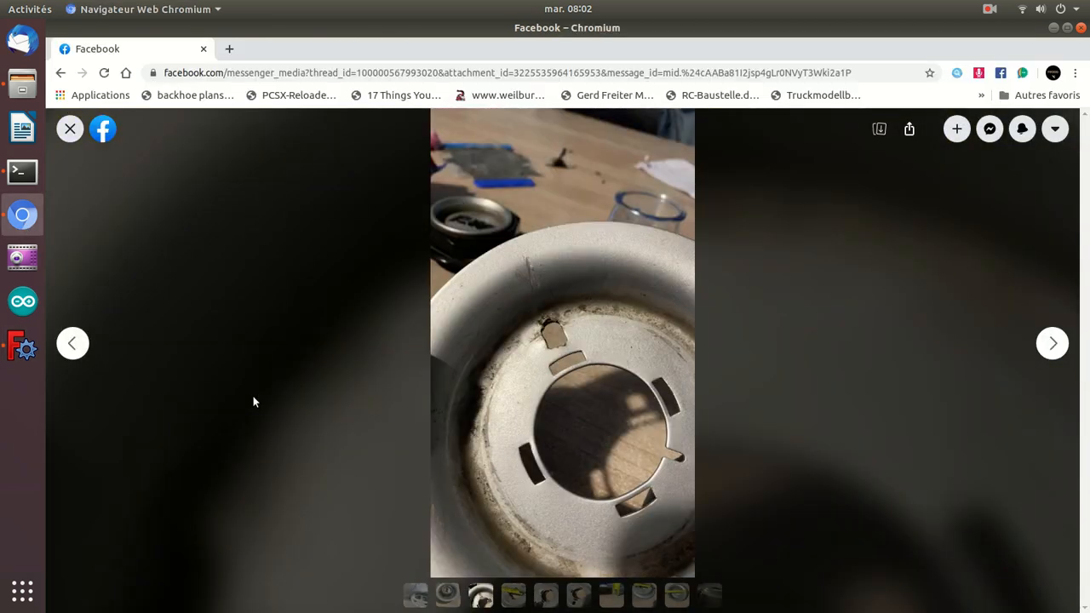
pyautogui.press('Right')
pyautogui.press('Right')
pyautogui.press('Right')
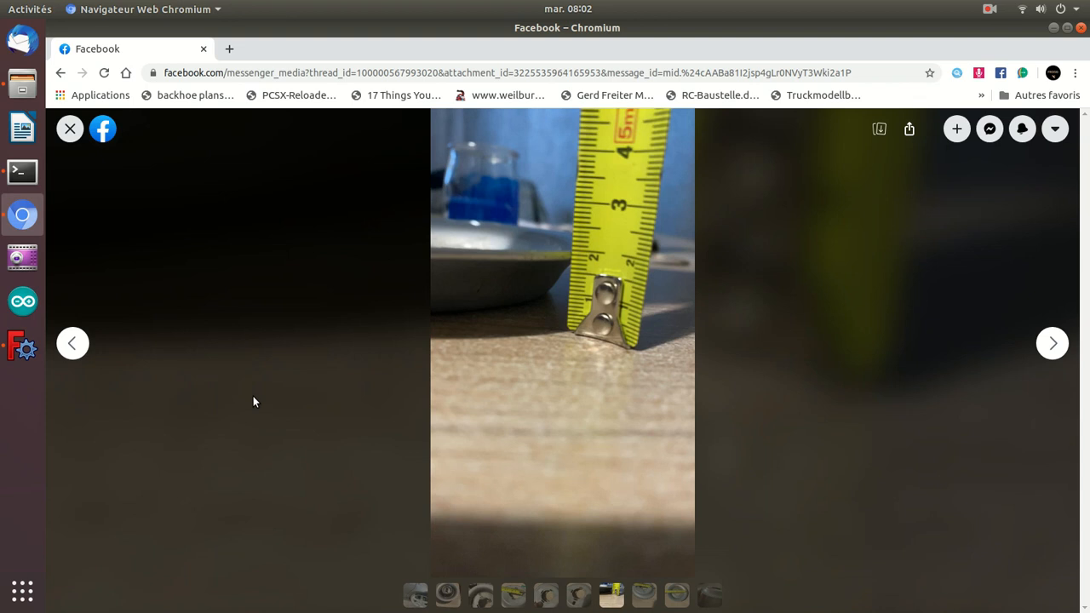
pyautogui.press('Left')
pyautogui.press('Left')
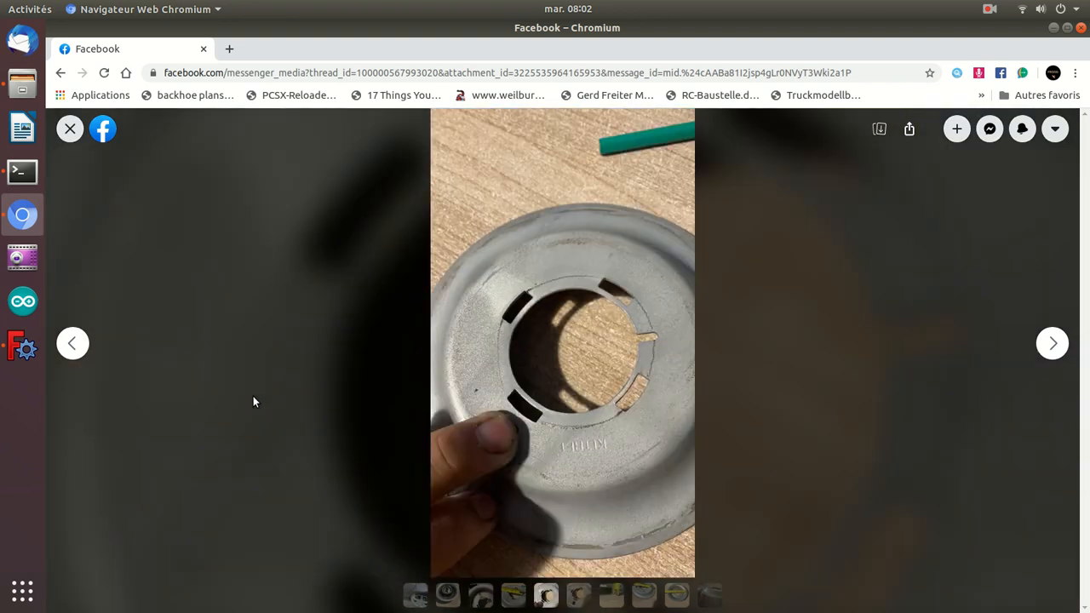
pyautogui.press('Left')
pyautogui.press('Left')
pyautogui.press('Left')
pyautogui.press('Left')
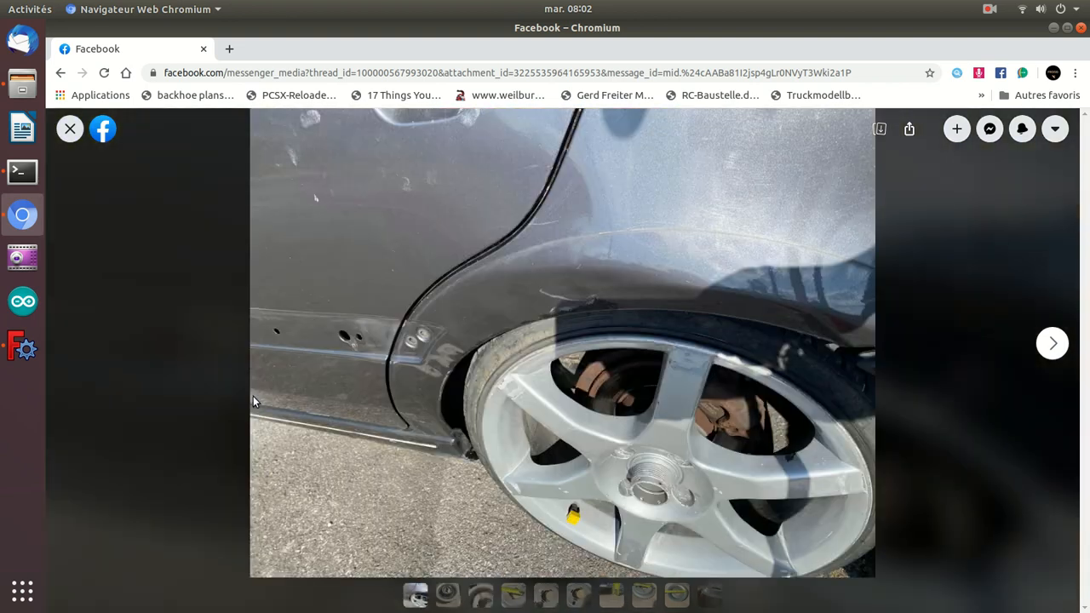
pyautogui.press('Right')
pyautogui.press('Right')
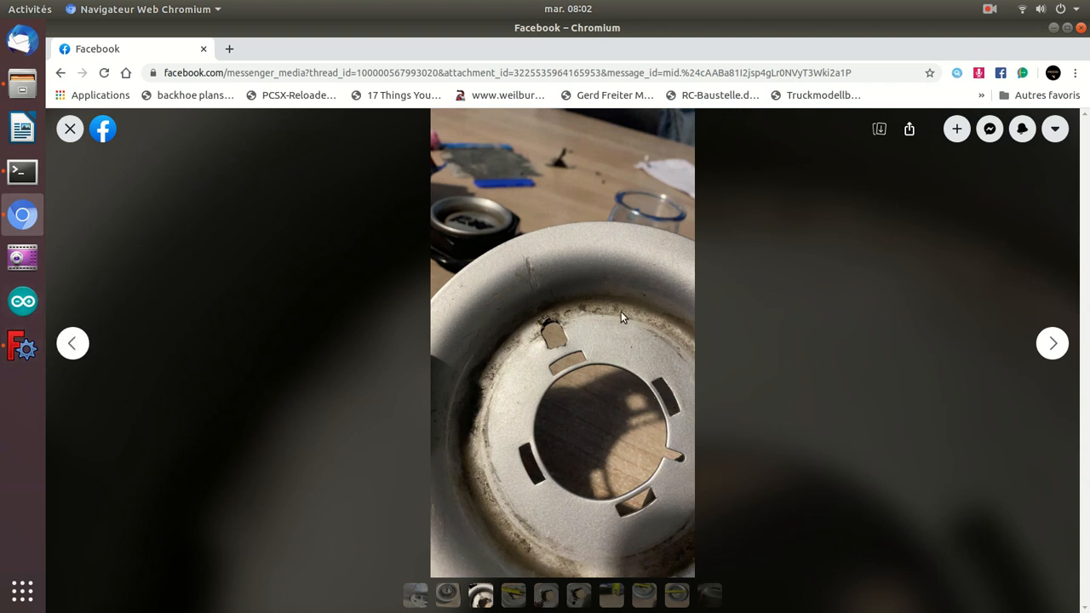
pyautogui.click(23, 349)
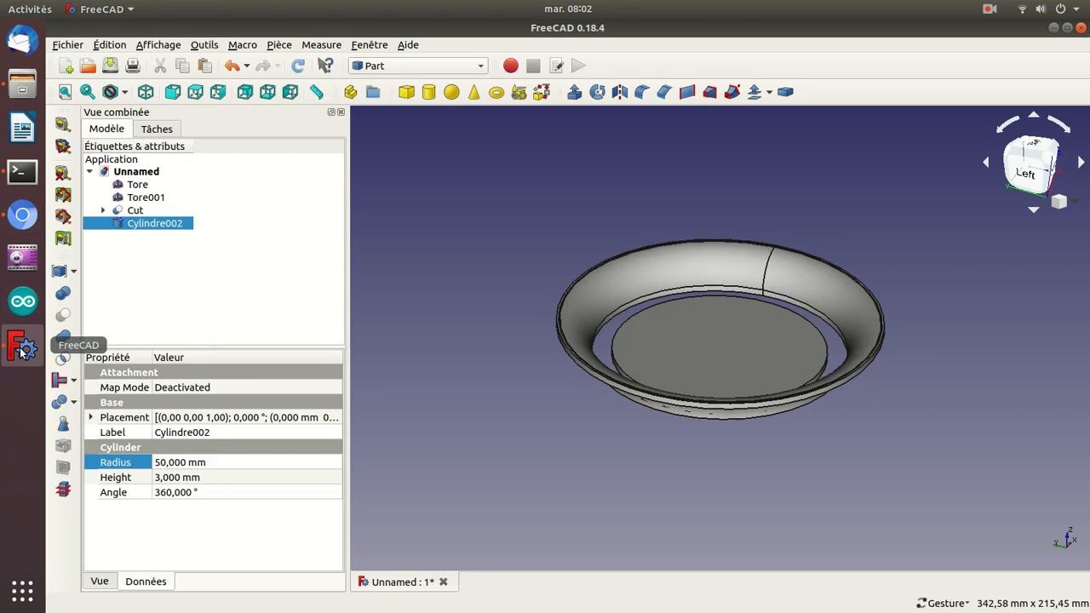
# Step: Enlarge the central disc cylinder to a radius of 59 mm and check its fit against the torus rim from both sides
pyautogui.moveTo(570, 492); pyautogui.dragTo(615, 472)
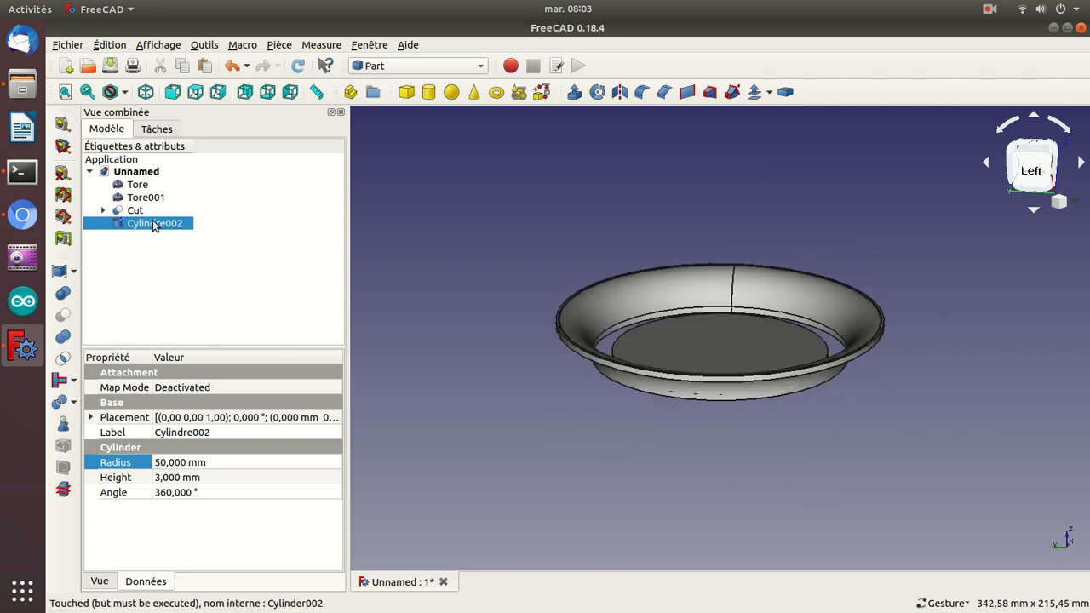
pyautogui.click(182, 464)
pyautogui.scroll(7, 182, 466)
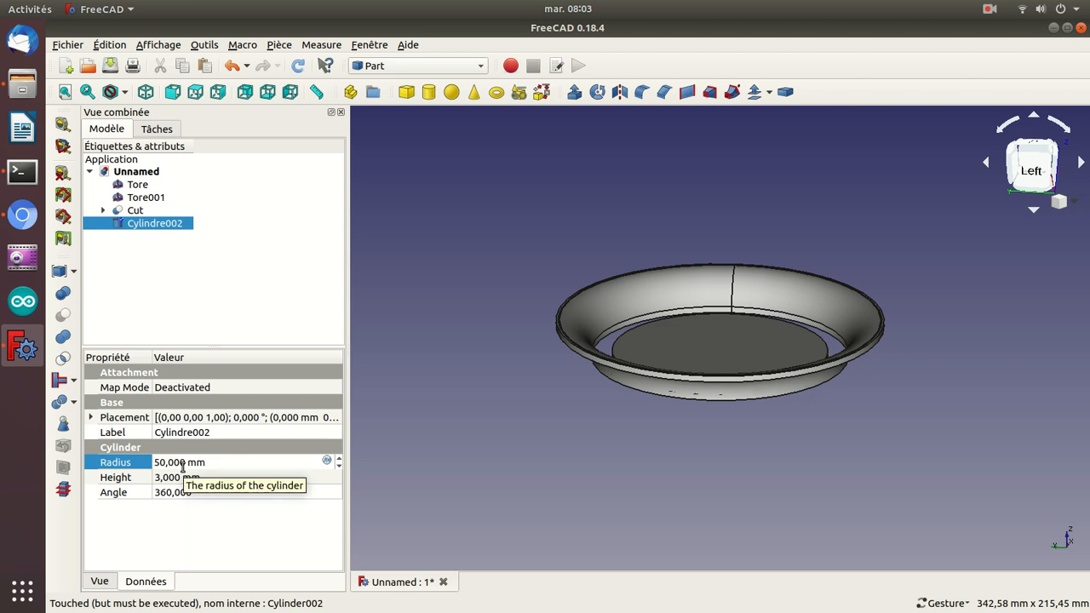
pyautogui.scroll(3, 182, 466)
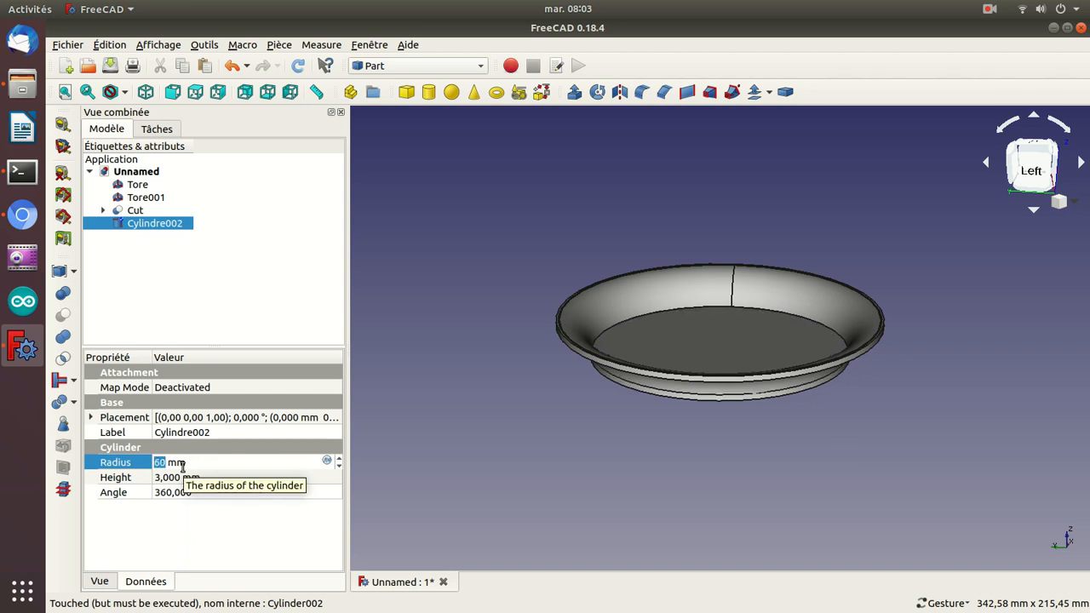
pyautogui.scroll(-1, 182, 466)
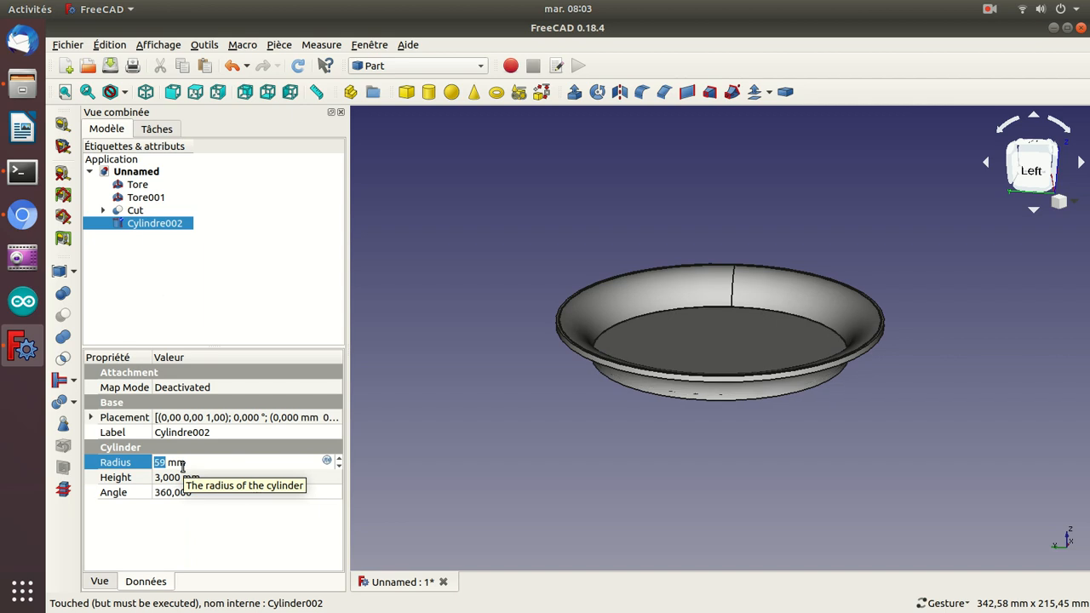
pyautogui.moveTo(672, 493); pyautogui.dragTo(714, 405)
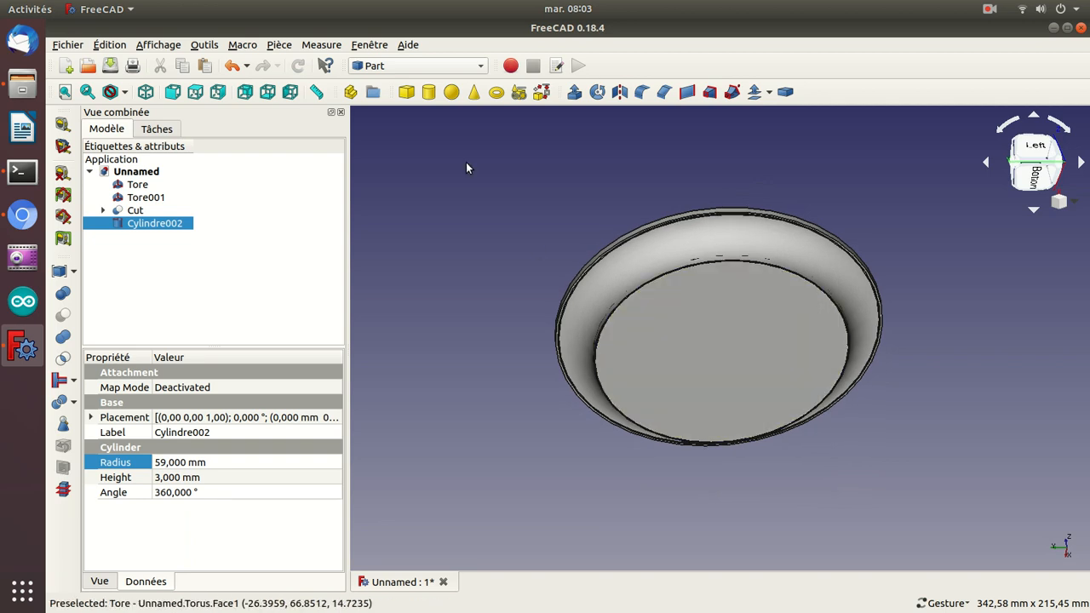
pyautogui.moveTo(465, 162); pyautogui.dragTo(615, 273)
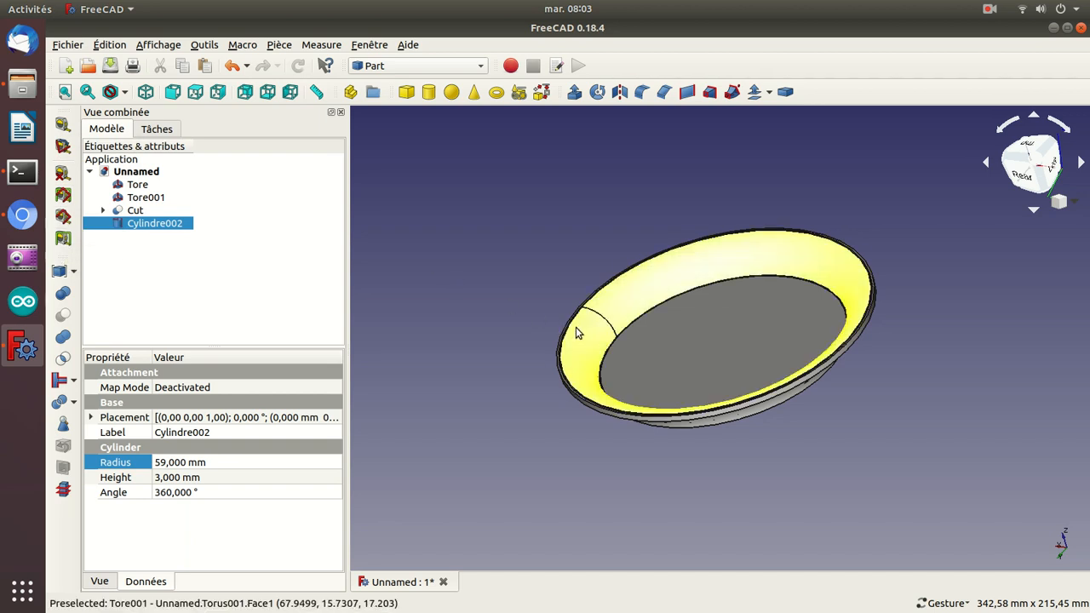
pyautogui.click(172, 126)
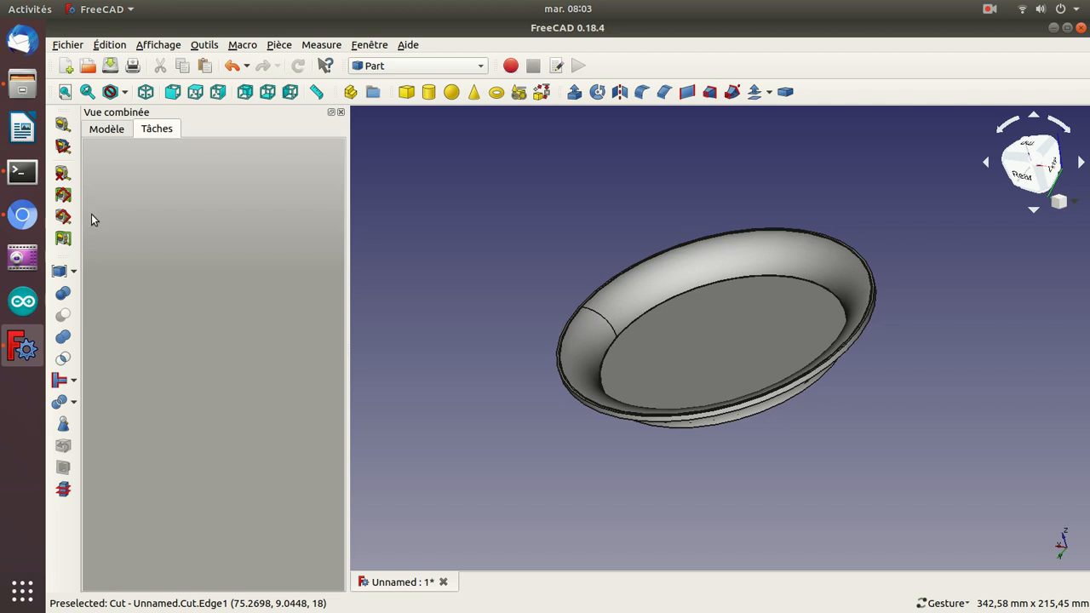
pyautogui.click(62, 123)
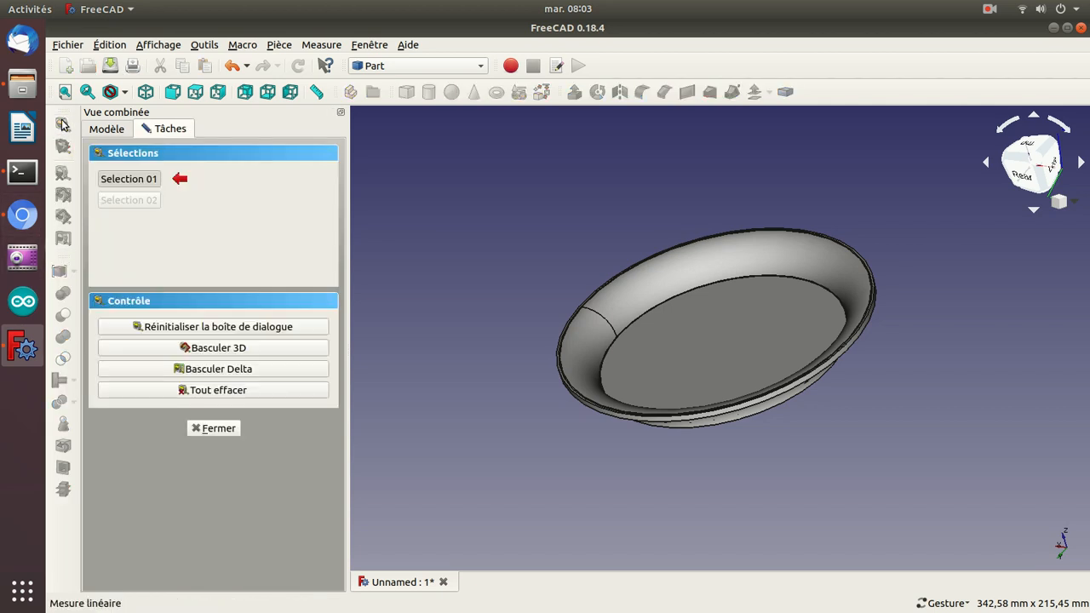
pyautogui.click(583, 304)
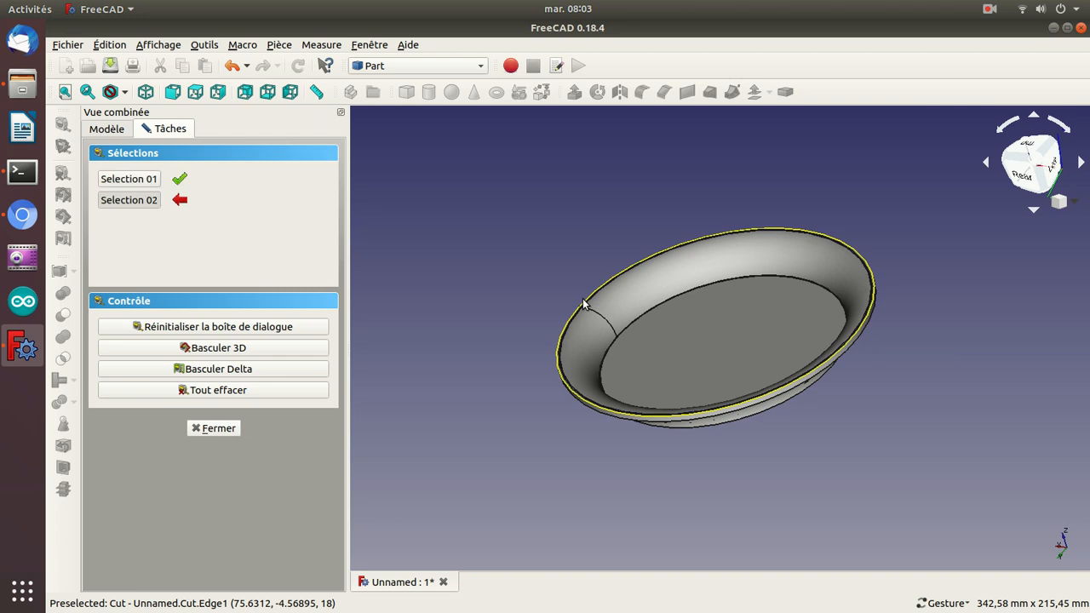
pyautogui.click(583, 304)
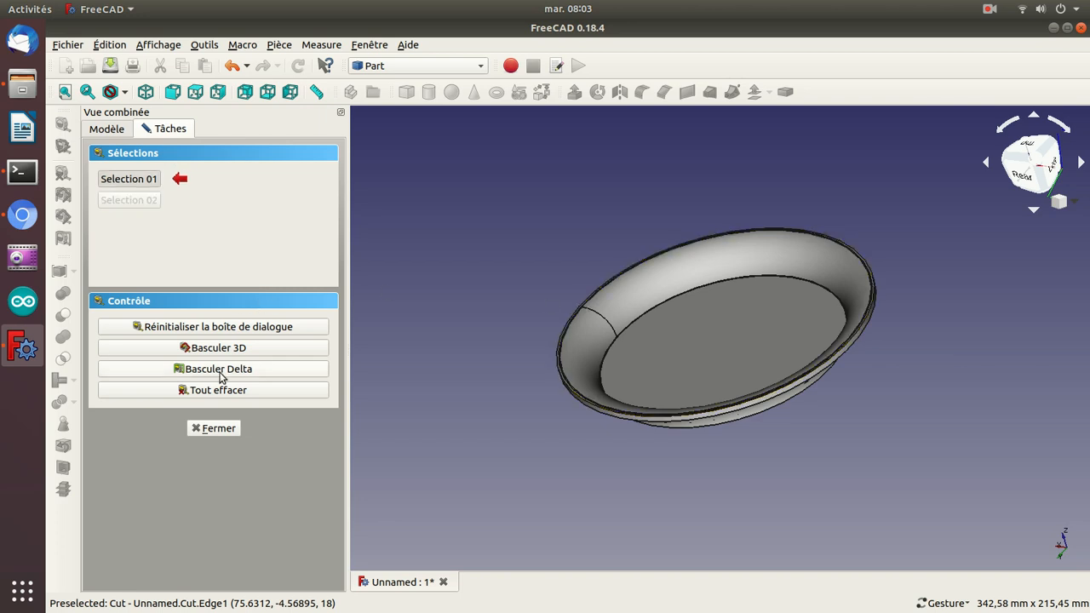
pyautogui.click(204, 391)
pyautogui.click(218, 428)
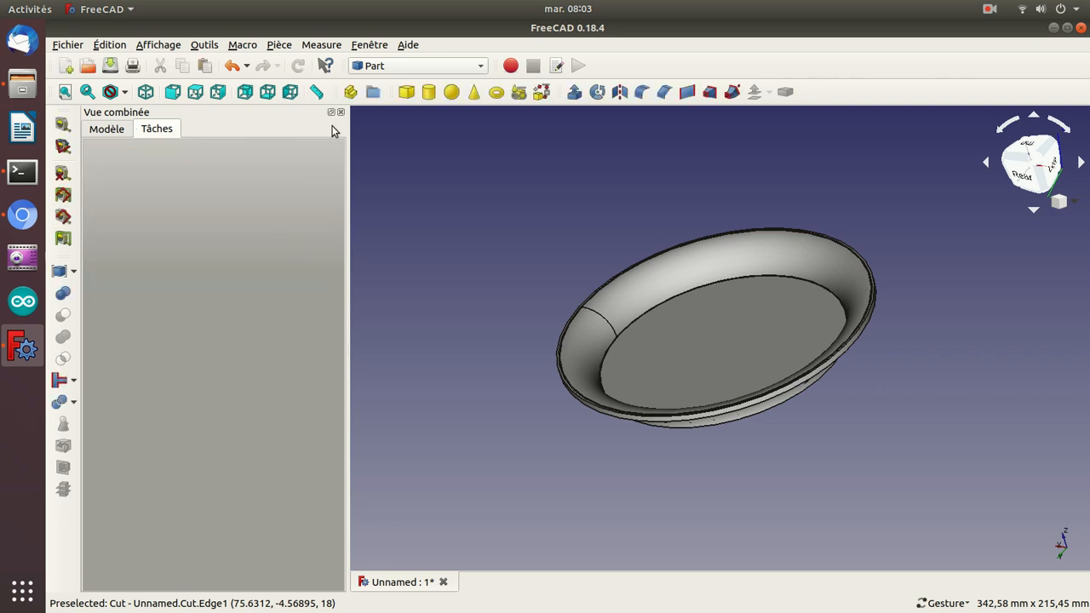
# Step: Measure the distance across the dish's outer rim from the top view between two opposite points on its edge
pyautogui.click(316, 91)
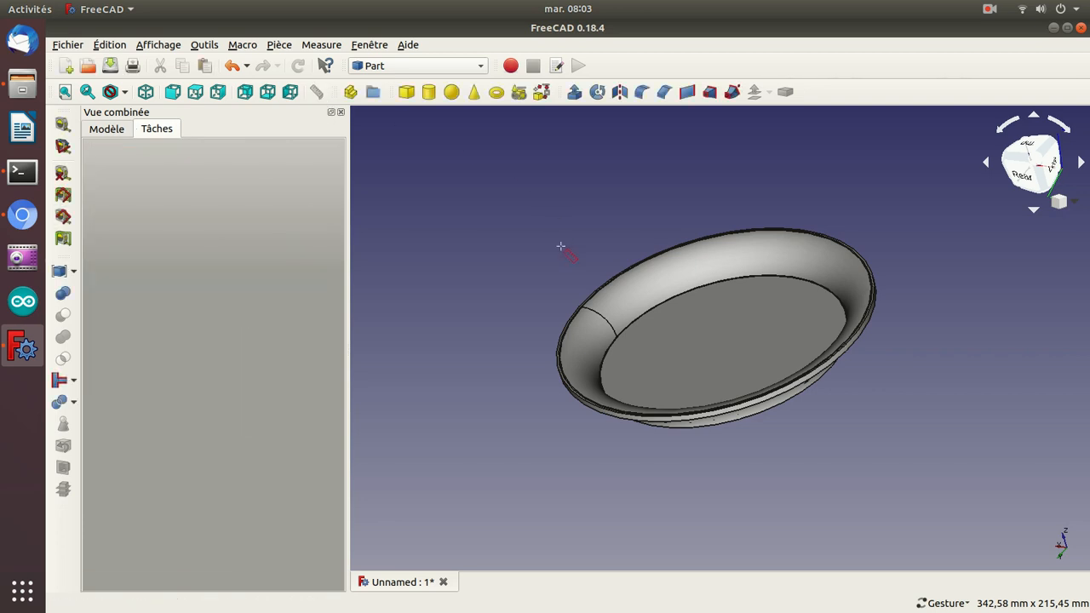
pyautogui.press('2')
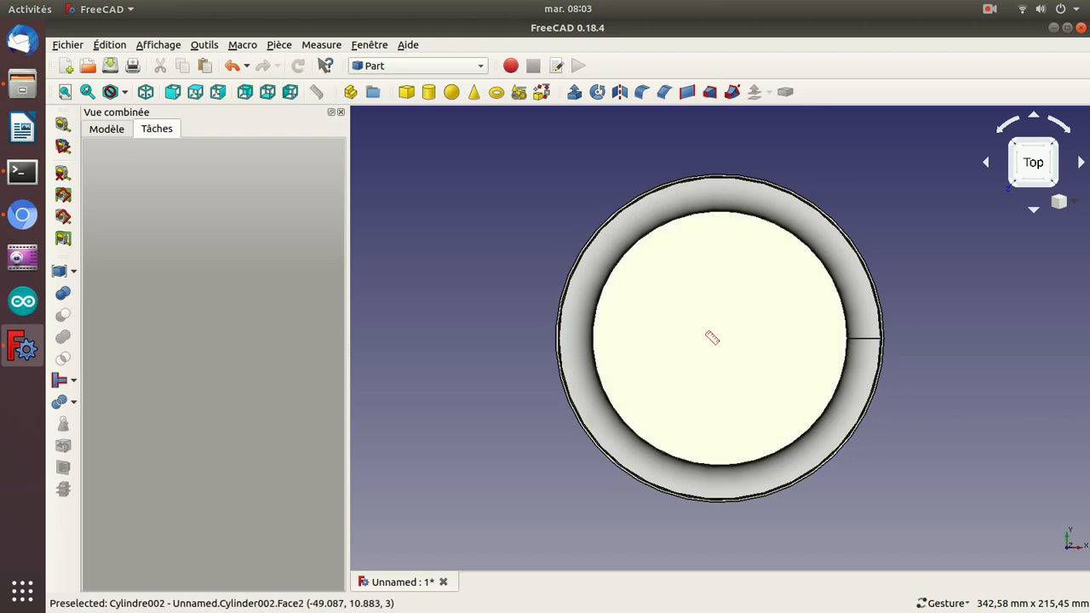
pyautogui.click(882, 338)
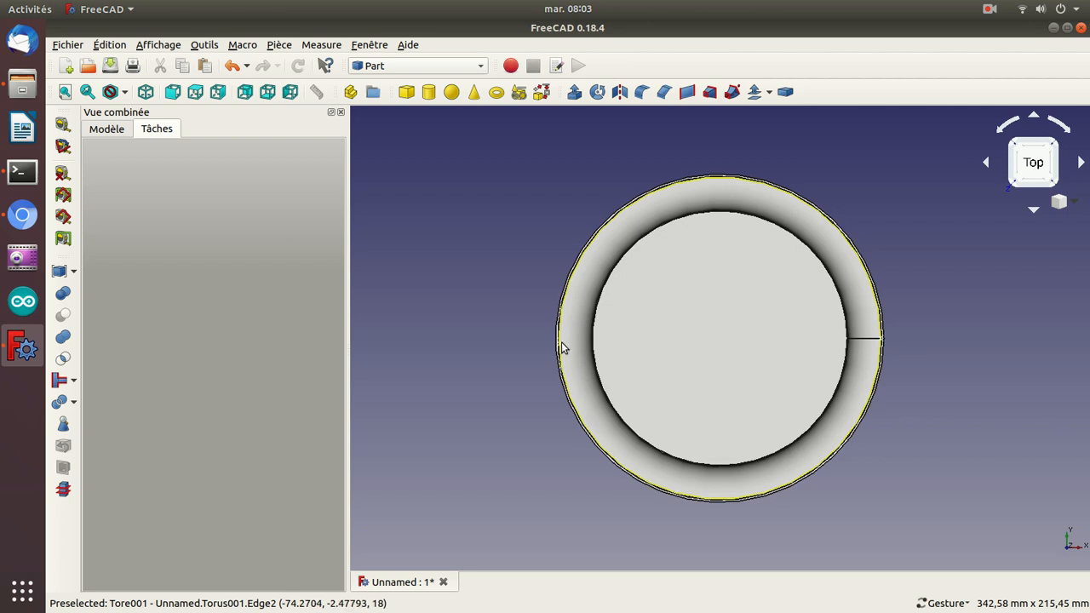
pyautogui.click(562, 346)
pyautogui.moveTo(457, 378); pyautogui.dragTo(494, 283)
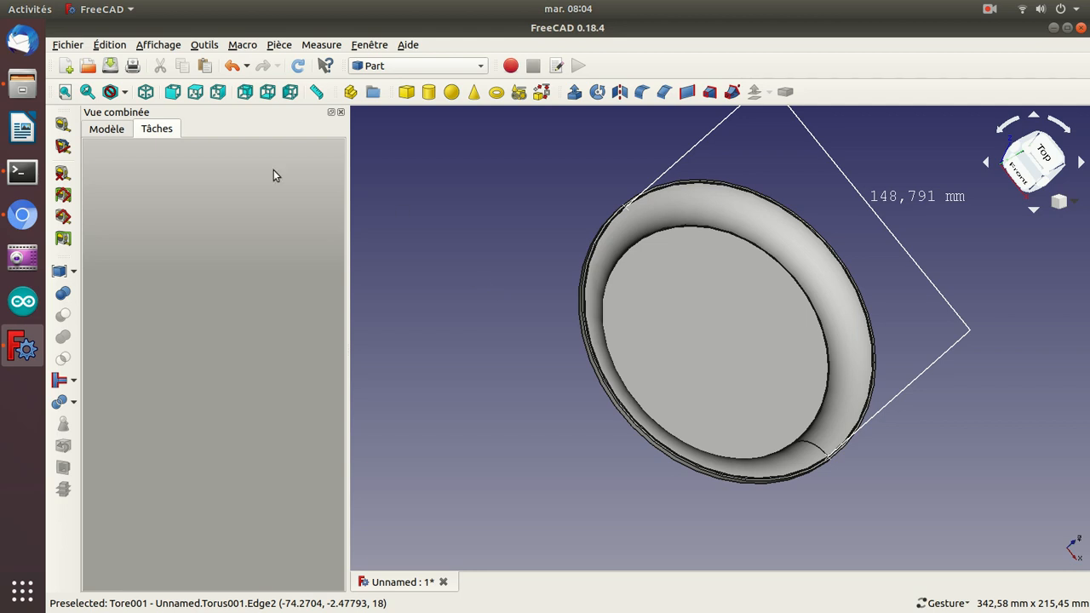
# Step: Delete the distance measurement from the model tree
pyautogui.click(107, 129)
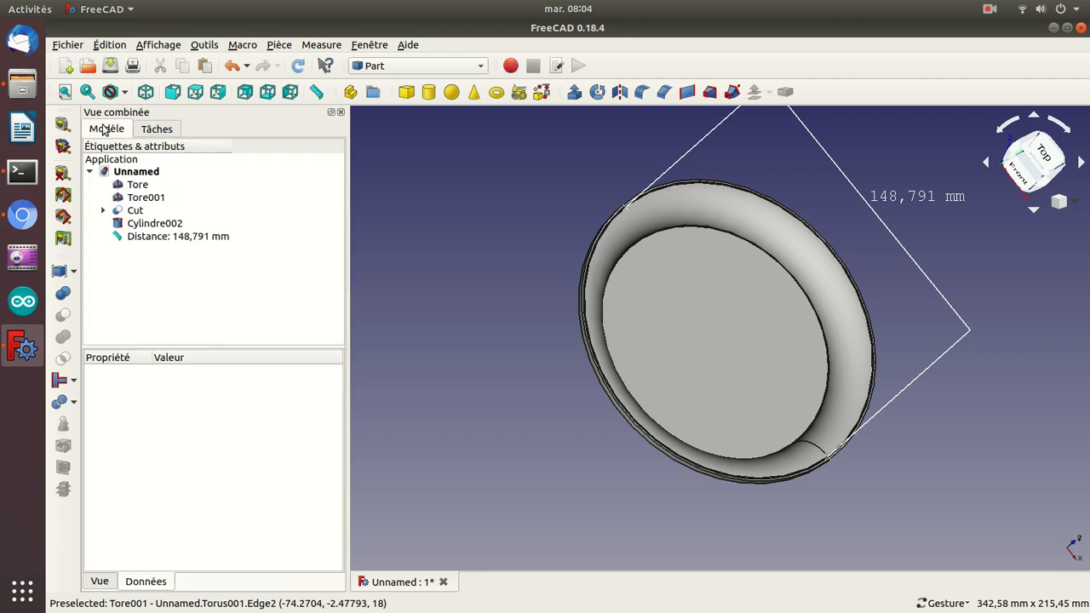
pyautogui.click(164, 239)
pyautogui.press('Delete')
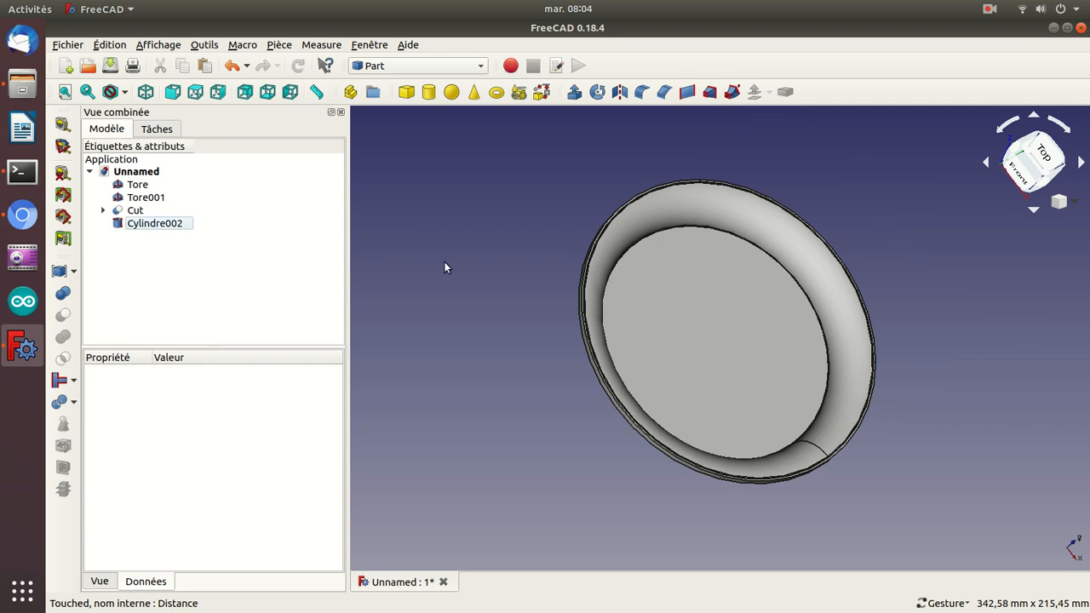
# Step: Switch to Chromium to check the reference photo of the tape measure across the centre hole, and return to FreeCAD
pyautogui.click(22, 214)
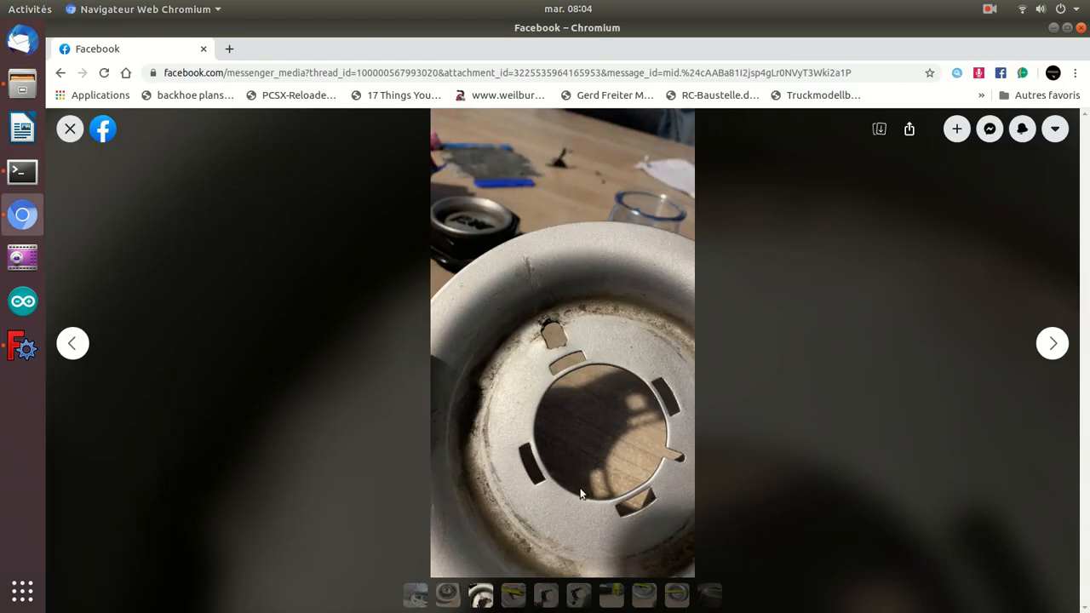
pyautogui.press('Right')
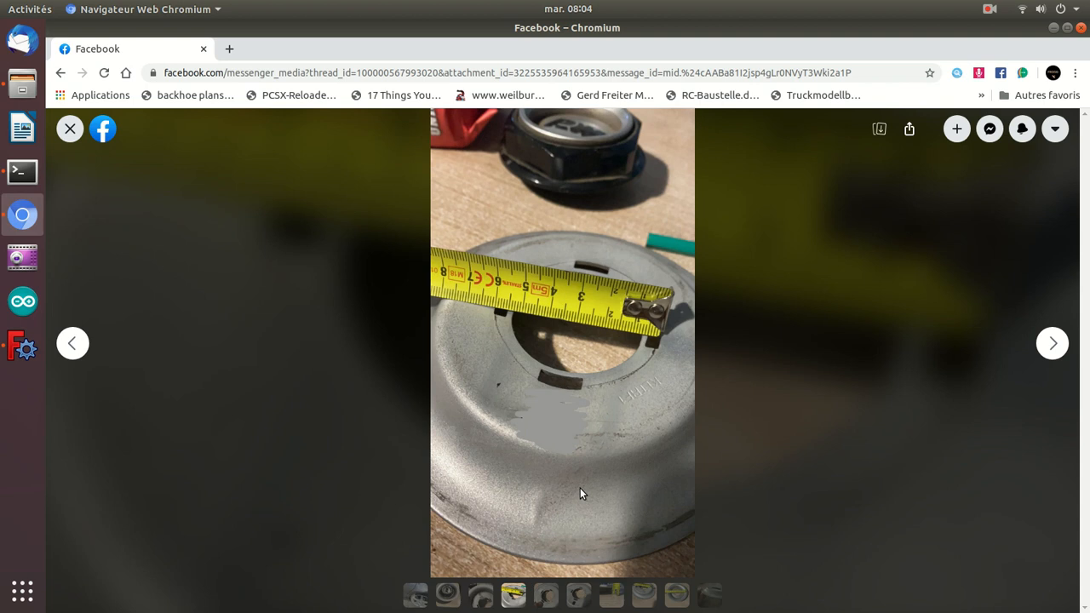
pyautogui.click(22, 347)
# Step: Measure the linear distance between the base disc Cylindre002 and the outer rim edge, and clear the measurement
pyautogui.click(155, 223)
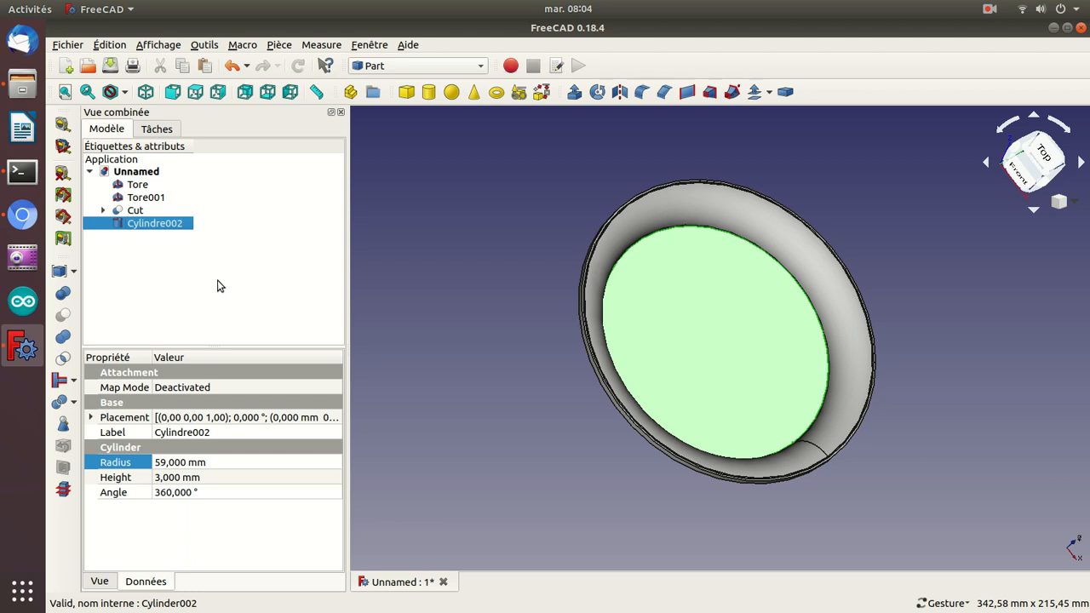
pyautogui.moveTo(464, 188); pyautogui.dragTo(632, 271)
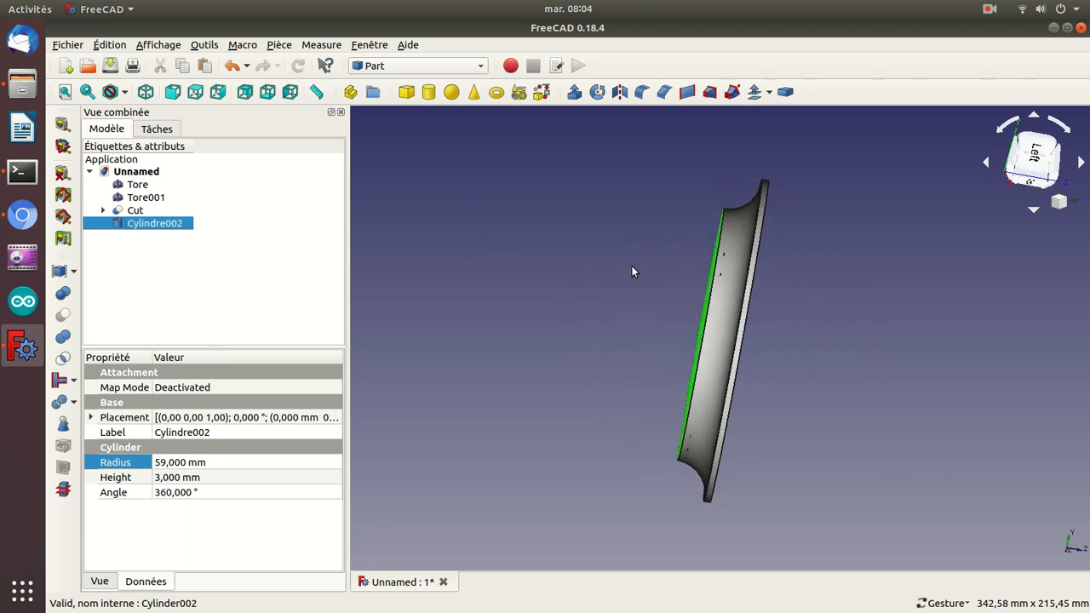
pyautogui.click(63, 125)
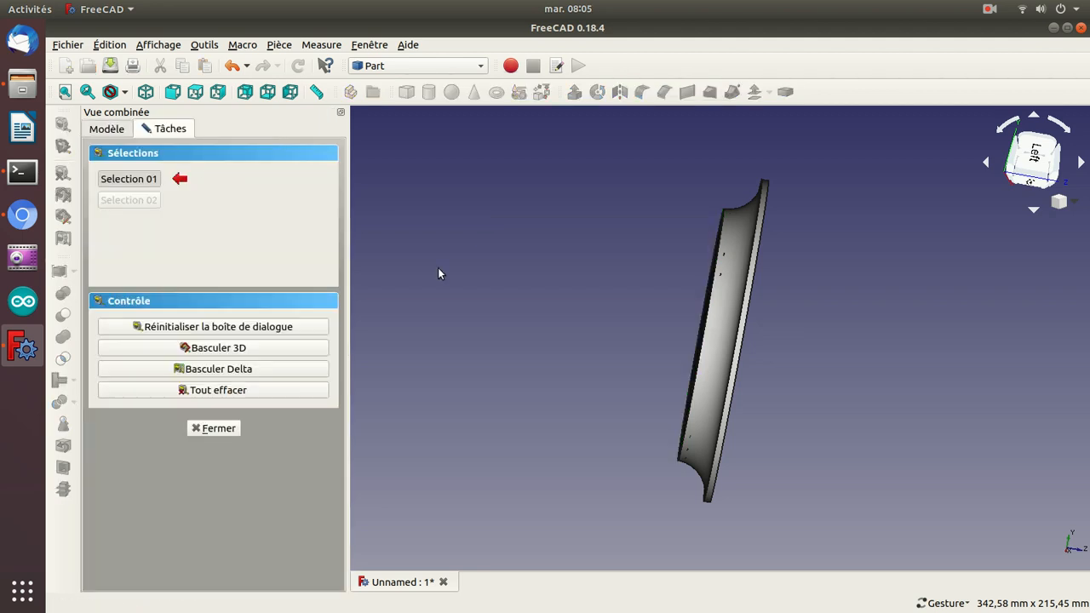
pyautogui.click(706, 321)
pyautogui.click(747, 326)
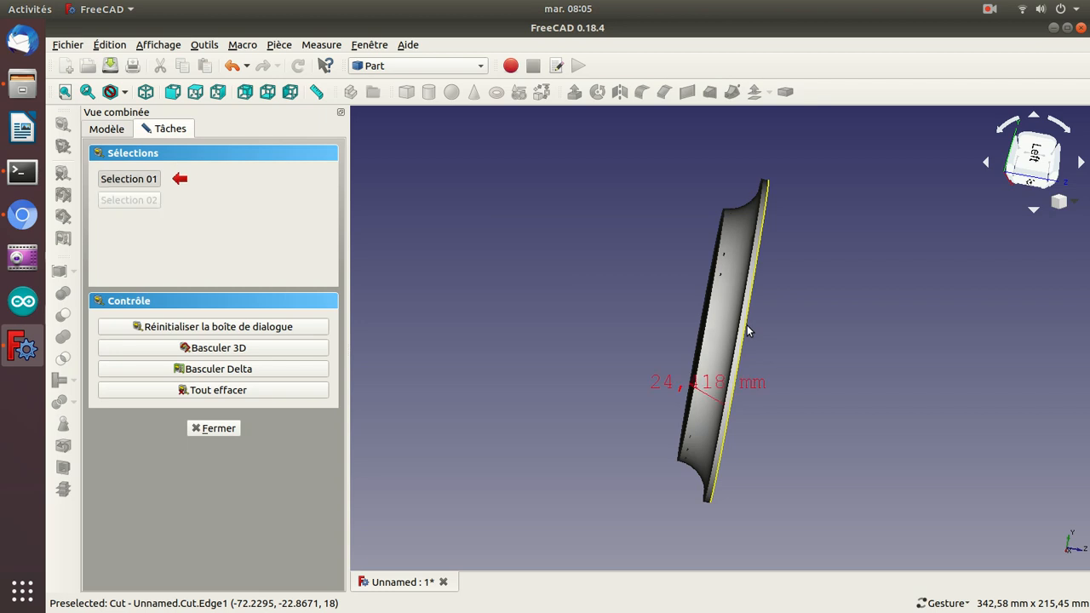
pyautogui.moveTo(570, 248); pyautogui.dragTo(813, 442)
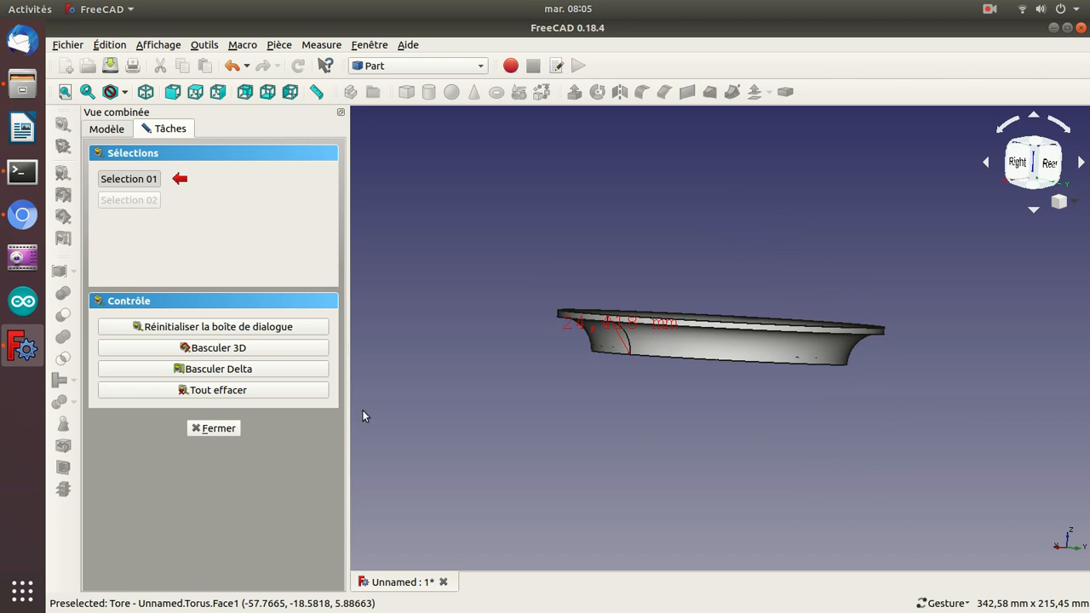
pyautogui.click(227, 390)
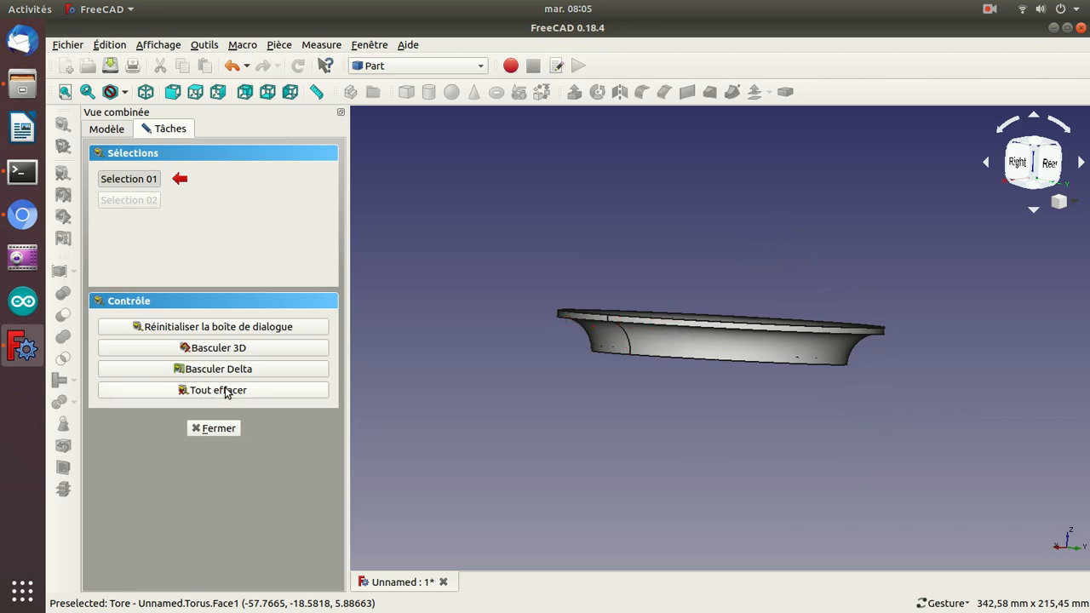
pyautogui.click(212, 428)
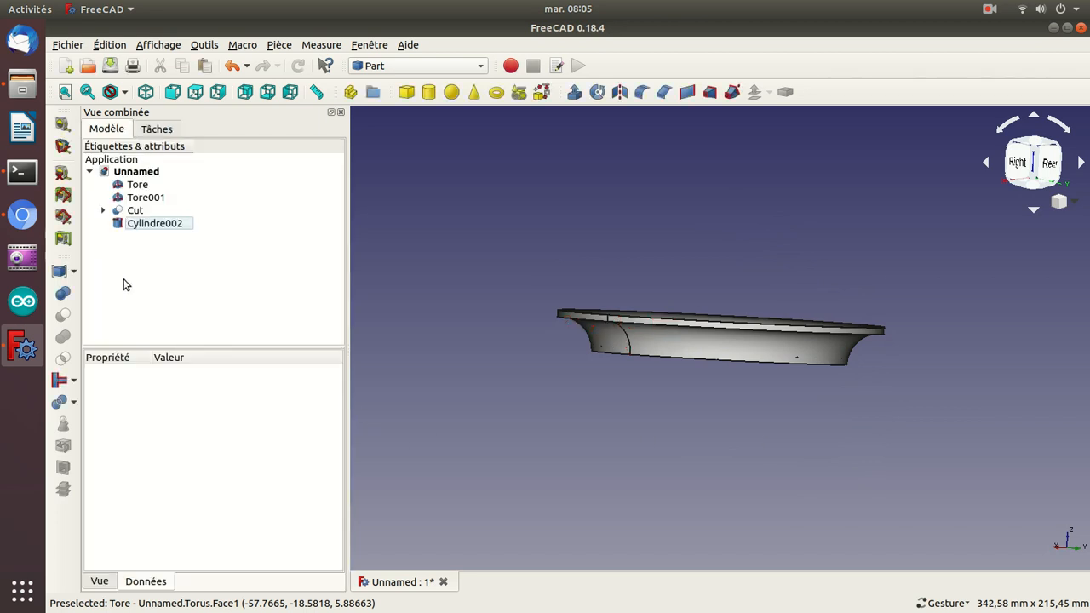
# Step: Set the radius of Cylindre002 to 75 mm
pyautogui.click(139, 225)
pyautogui.click(189, 464)
pyautogui.write('75')
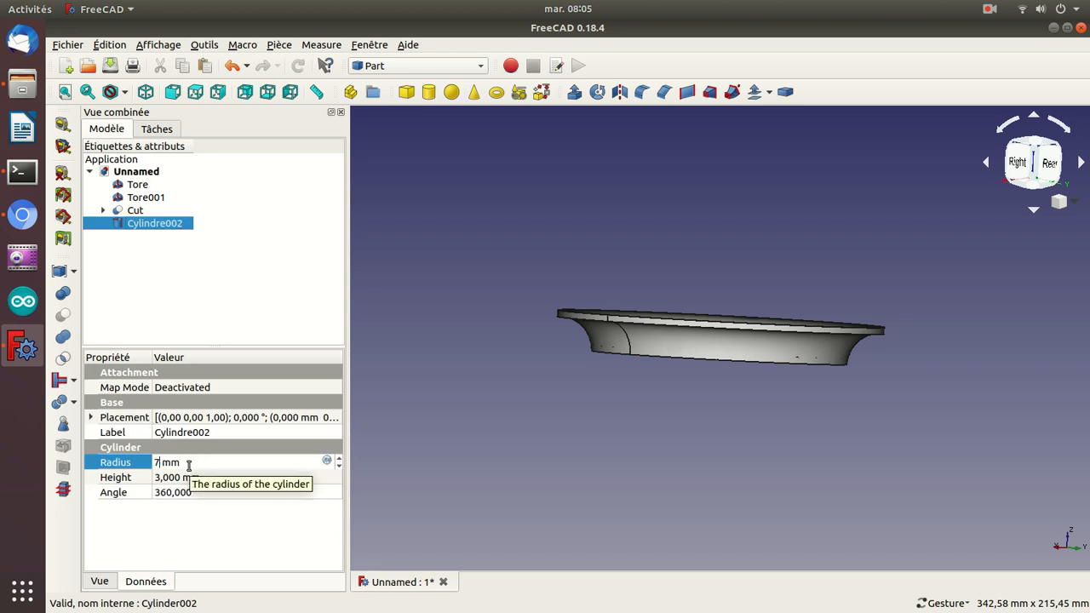
pyautogui.press('Return')
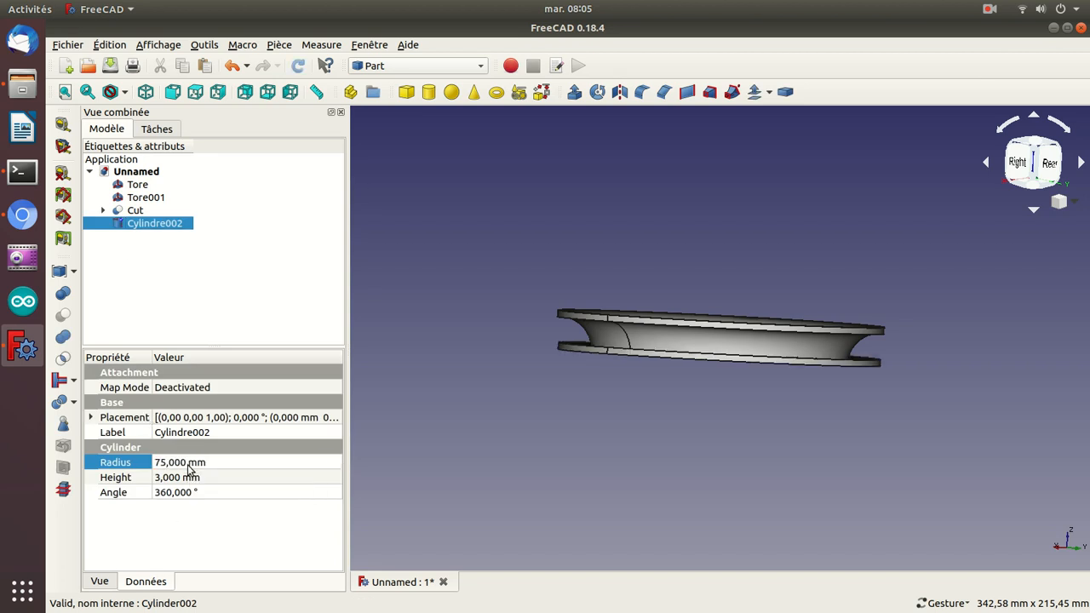
# Step: Measure the height from the edge of the base disc to the upper rim edge, and clear the measurement
pyautogui.click(63, 124)
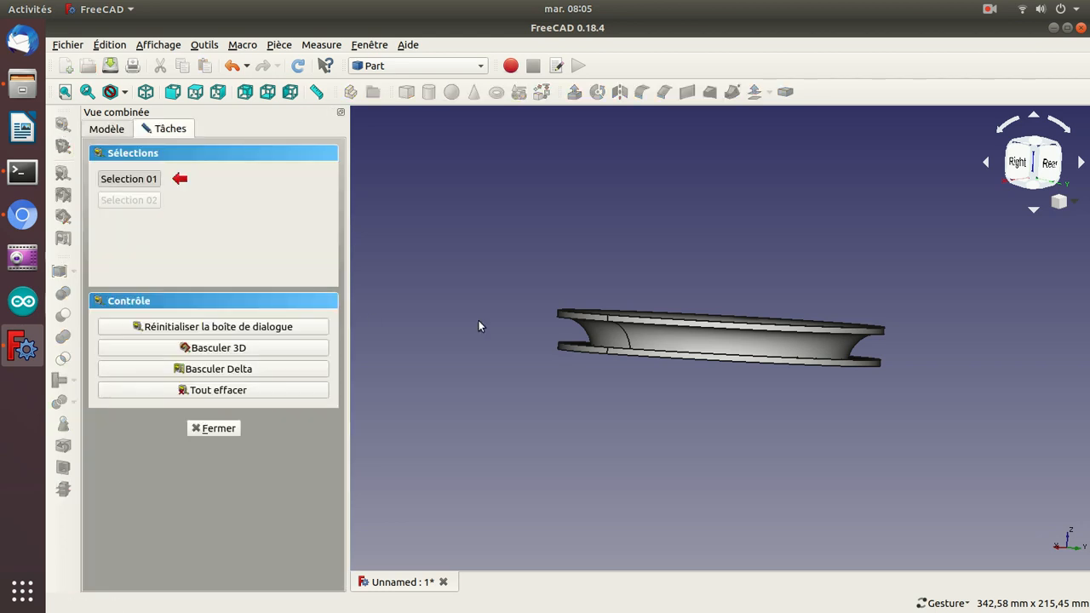
pyautogui.click(636, 355)
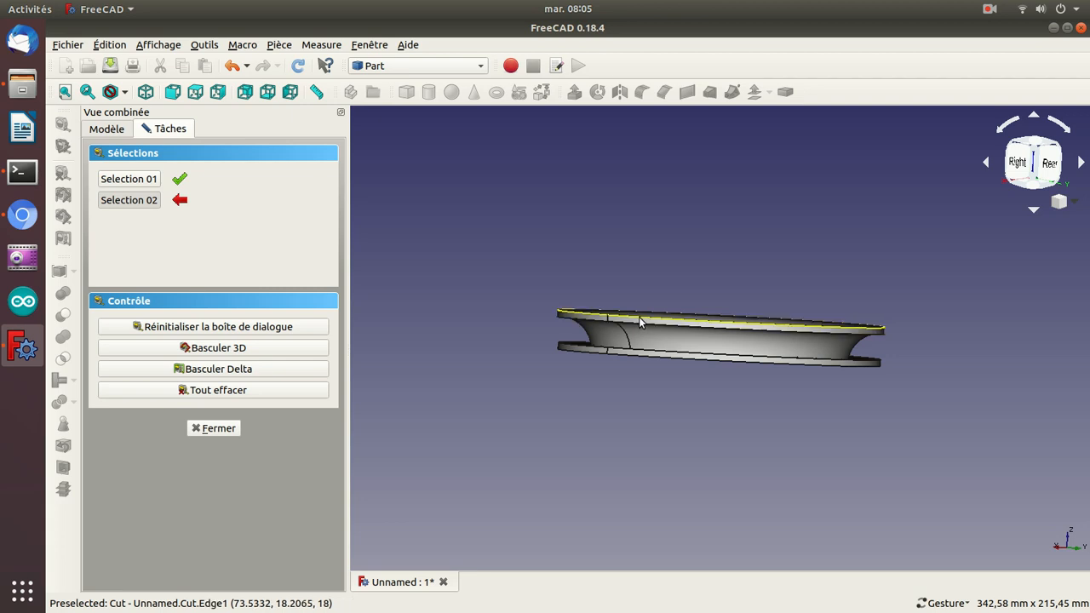
pyautogui.click(639, 318)
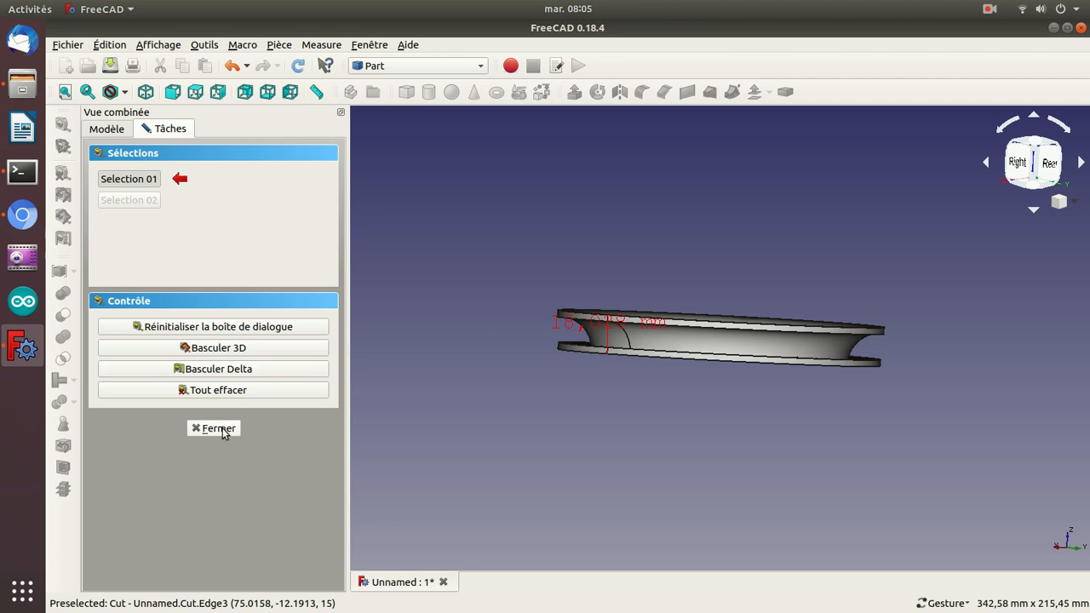
pyautogui.click(250, 392)
pyautogui.click(217, 428)
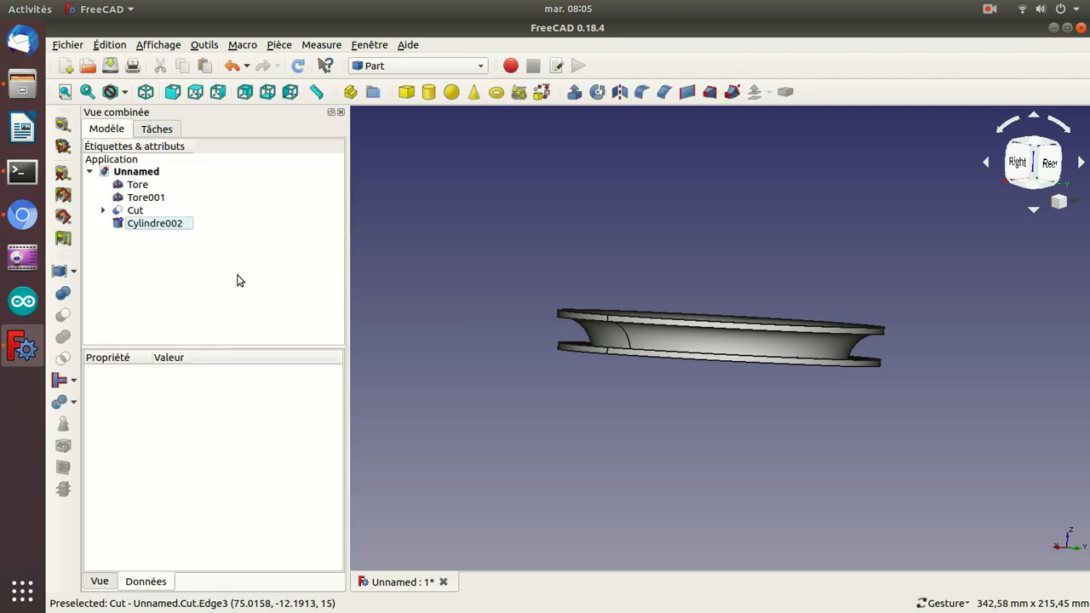
# Step: Set the radius of Cylindre002 to 50 mm
pyautogui.click(164, 223)
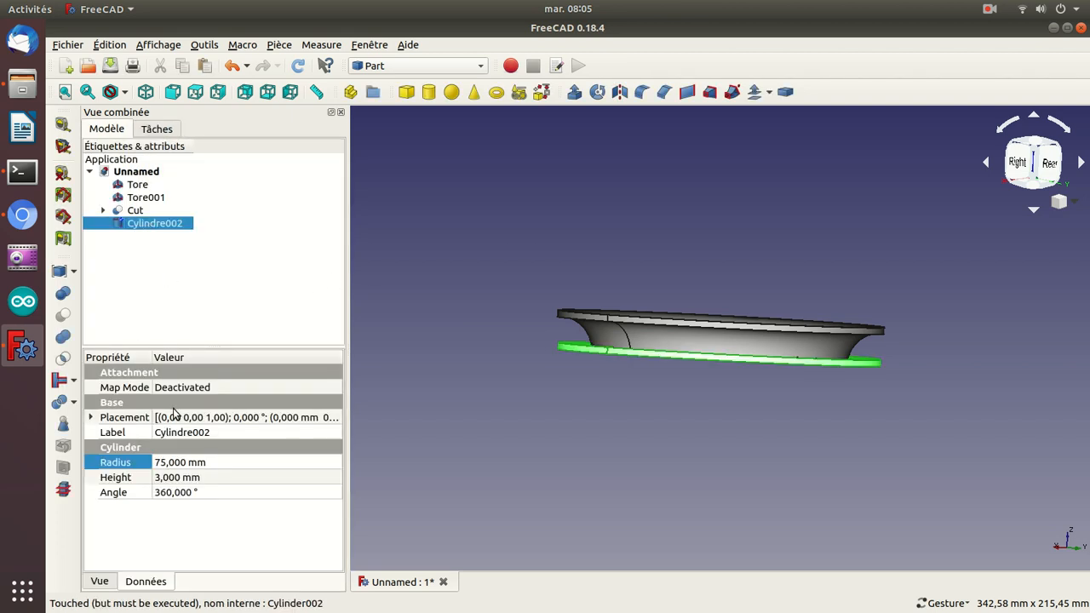
pyautogui.click(167, 462)
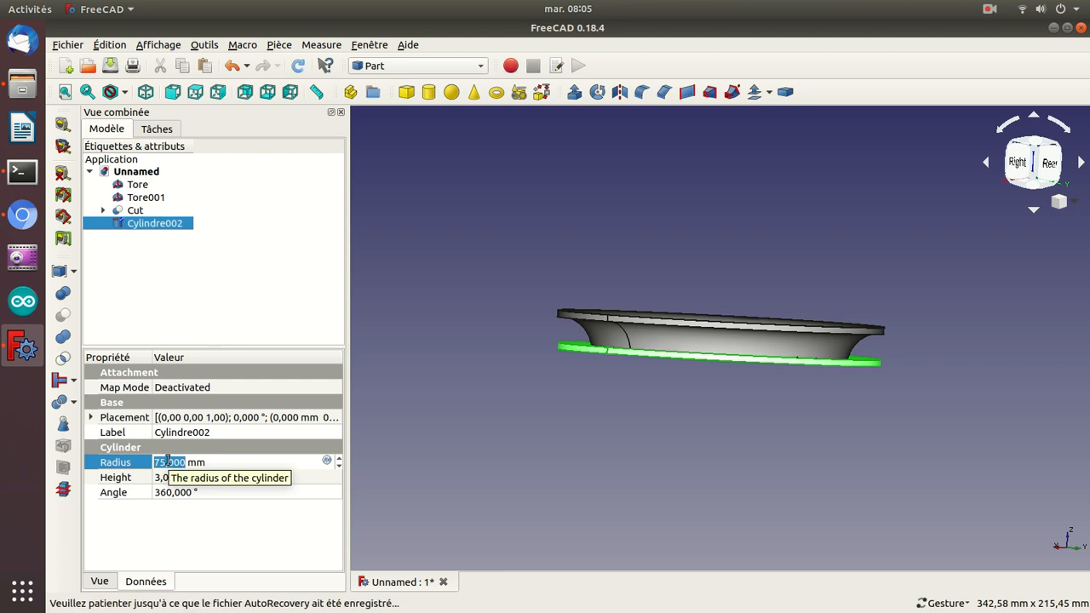
pyautogui.write('50')
pyautogui.press('Return')
pyautogui.moveTo(552, 191); pyautogui.dragTo(579, 274)
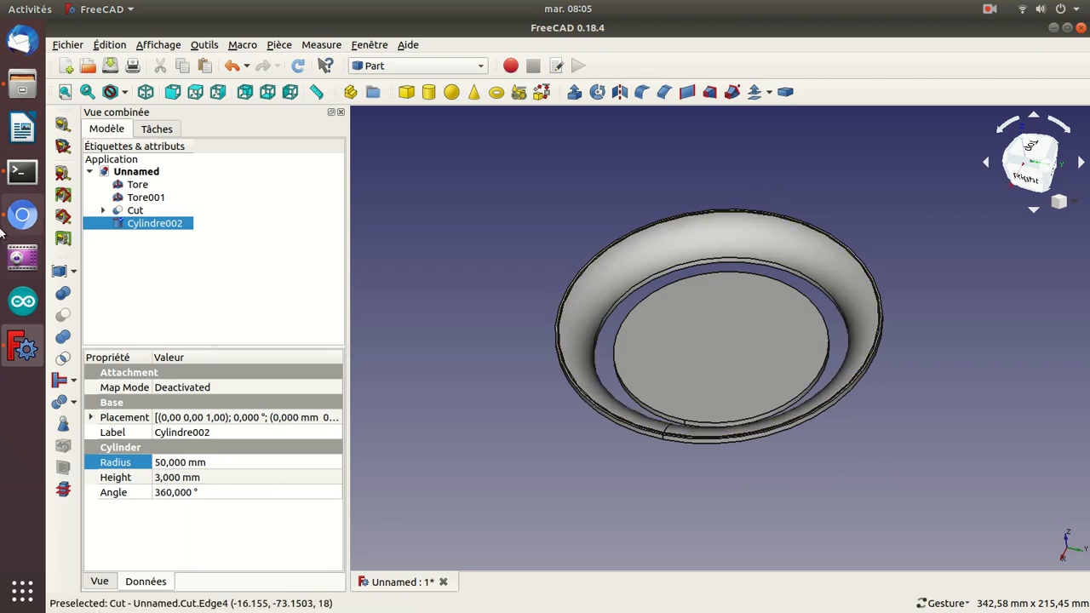
# Step: Check the dimensions of Tore001, and switch to Chromium to examine the reference photos for the hole, base and outer diameters shown by the tape measure
pyautogui.click(135, 200)
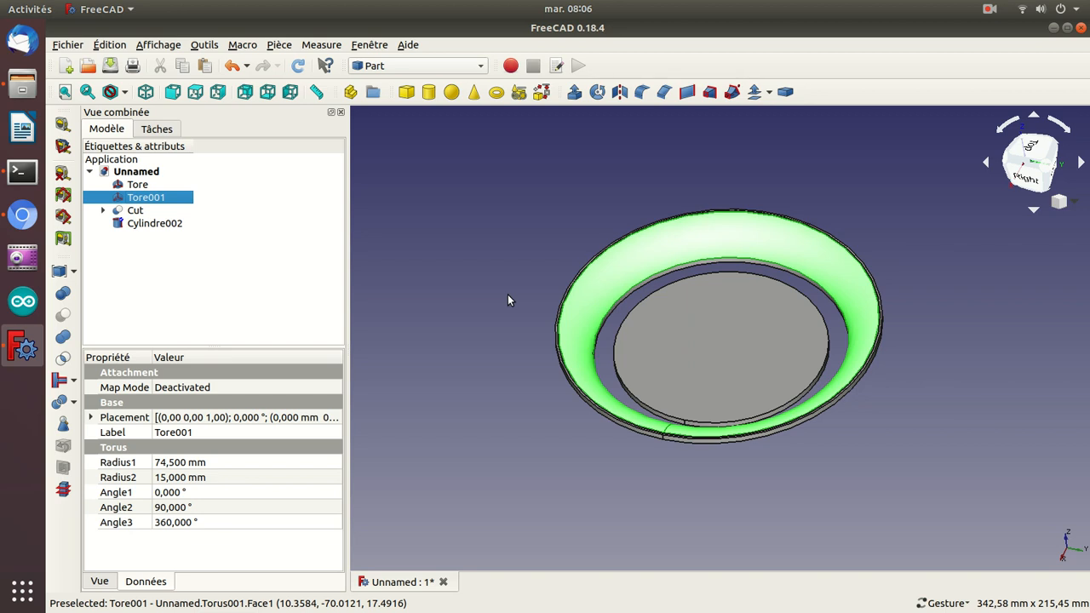
pyautogui.click(23, 214)
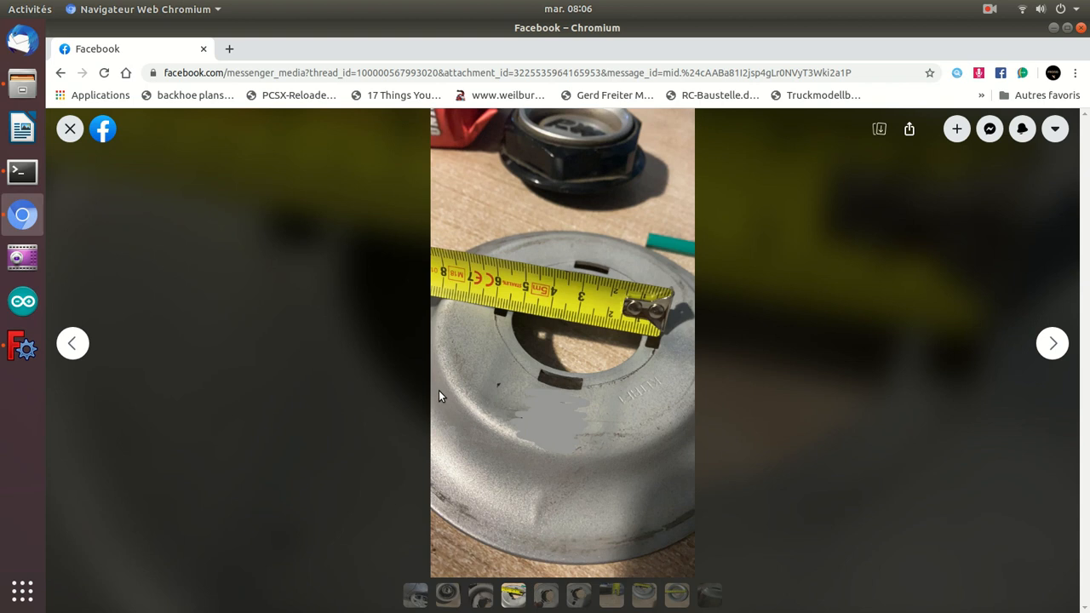
pyautogui.press('Right')
pyautogui.press('Right')
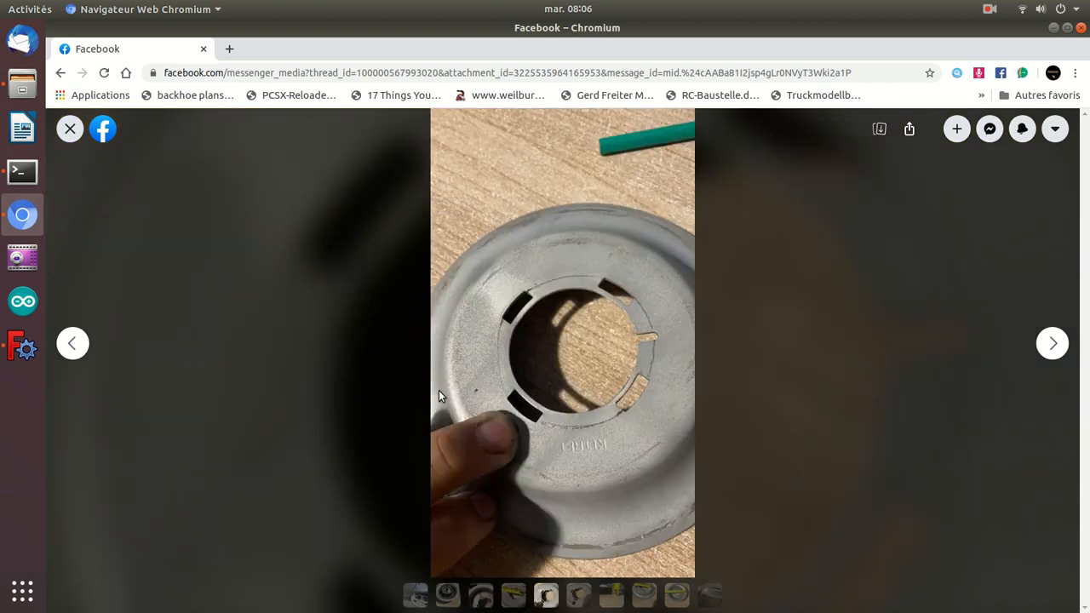
pyautogui.press('Left')
pyautogui.press('Left')
pyautogui.press('Left')
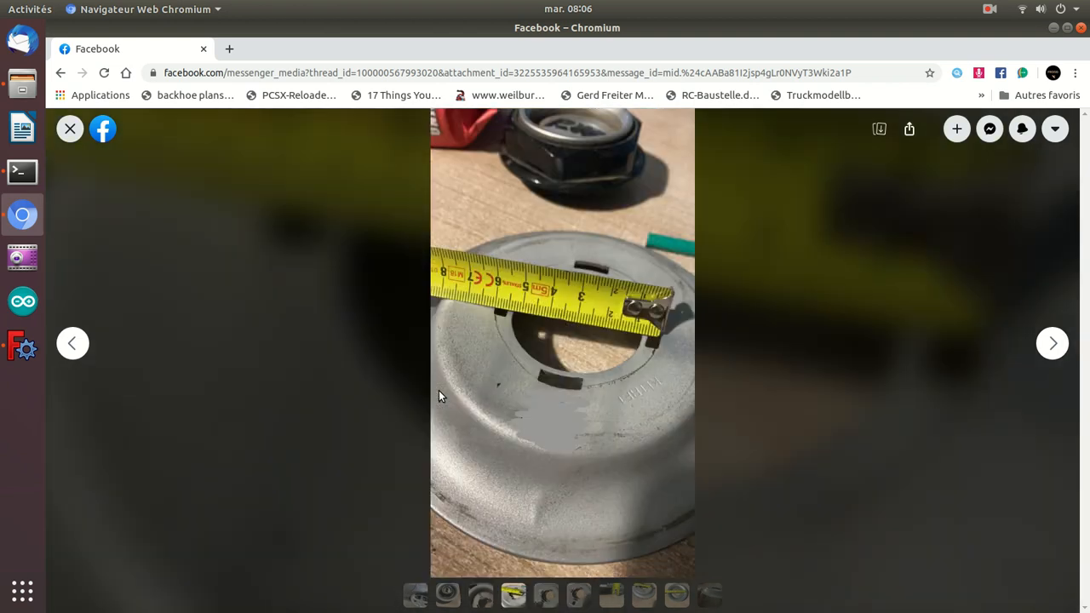
pyautogui.press('Right')
pyautogui.press('Right')
pyautogui.press('Right')
pyautogui.press('Right')
pyautogui.press('Right')
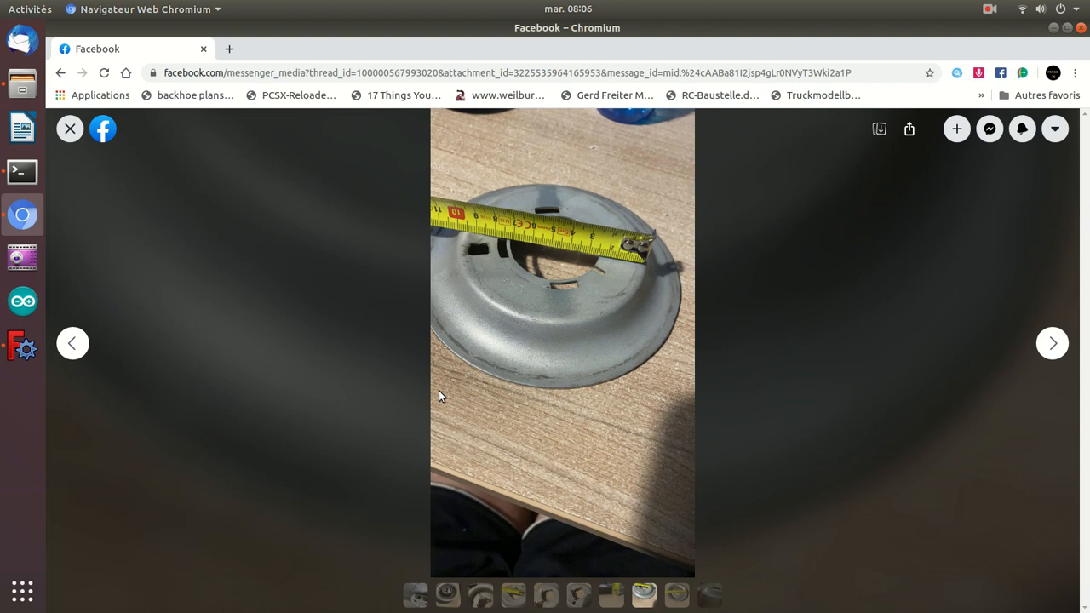
pyautogui.press('Right')
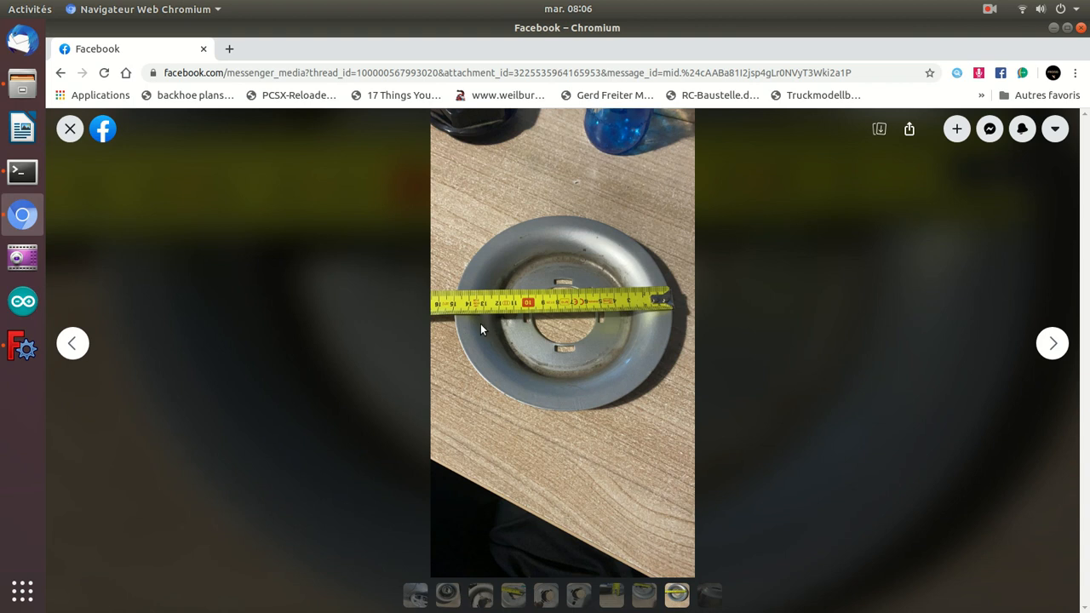
pyautogui.keyDown('ctrl'); pyautogui.scroll(1, 480, 328); pyautogui.keyUp('ctrl')
pyautogui.keyDown('ctrl'); pyautogui.scroll(-1, 480, 329); pyautogui.keyUp('ctrl')
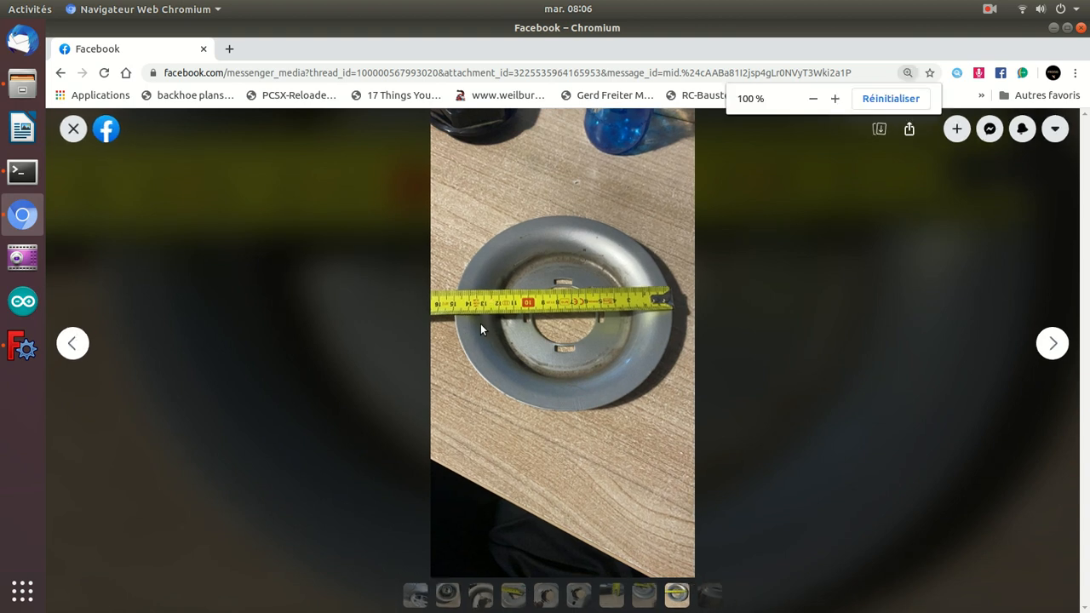
# Step: Open the tape-measure photo on its own and enlarge it to examine the part's outer and base diameters, and close it
pyautogui.rightClick(480, 325)
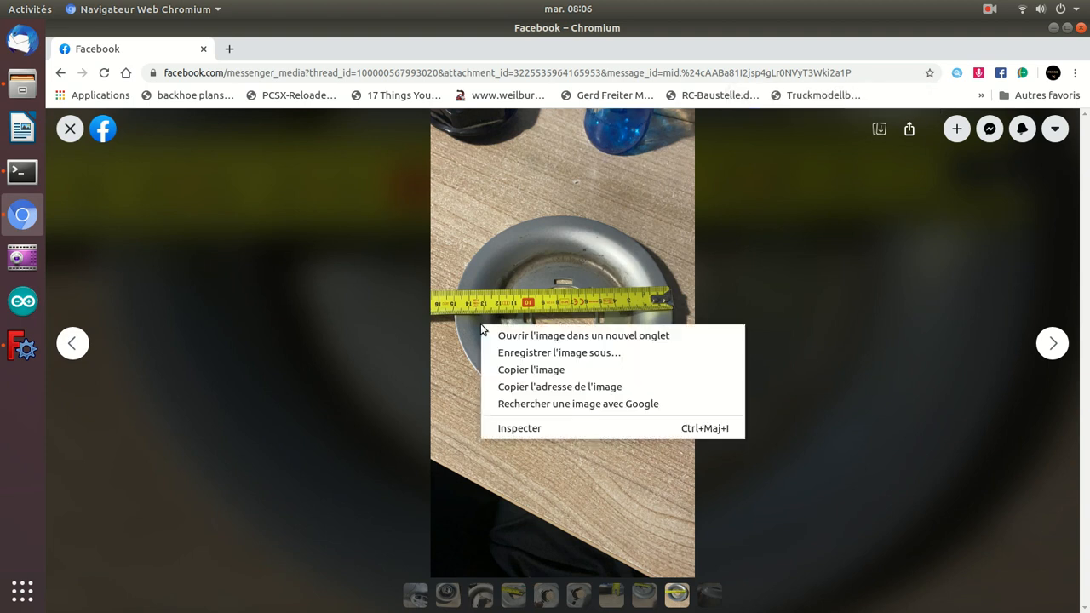
pyautogui.click(499, 335)
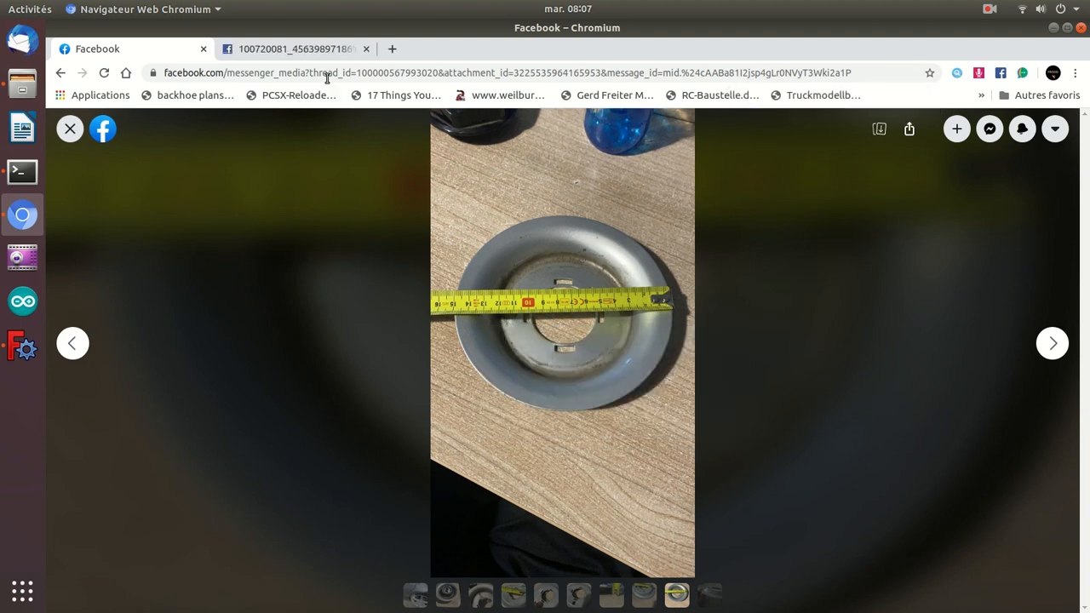
pyautogui.click(322, 50)
pyautogui.click(477, 312)
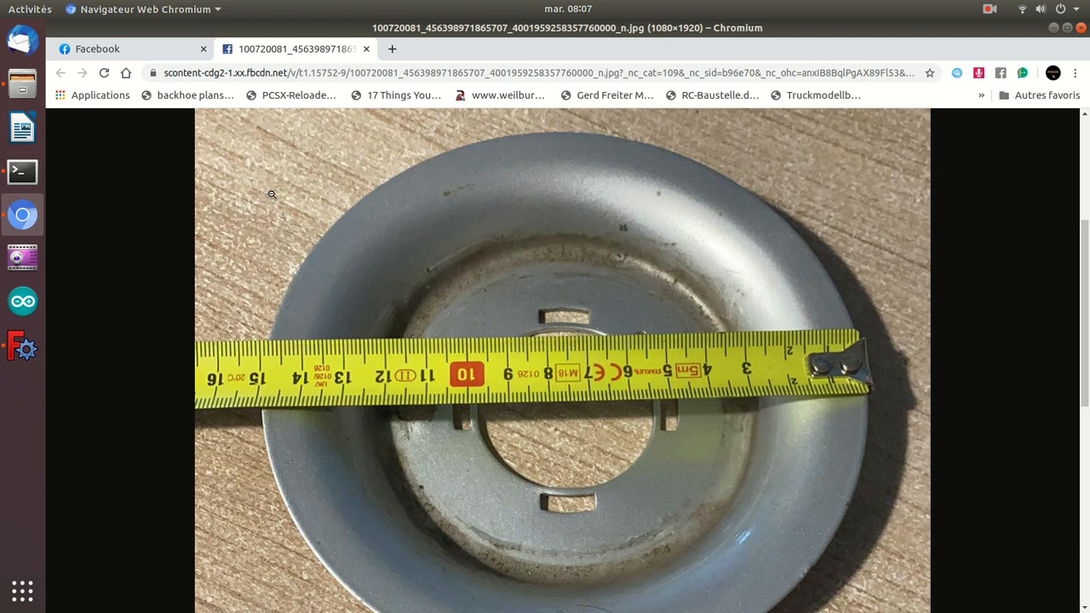
pyautogui.click(367, 48)
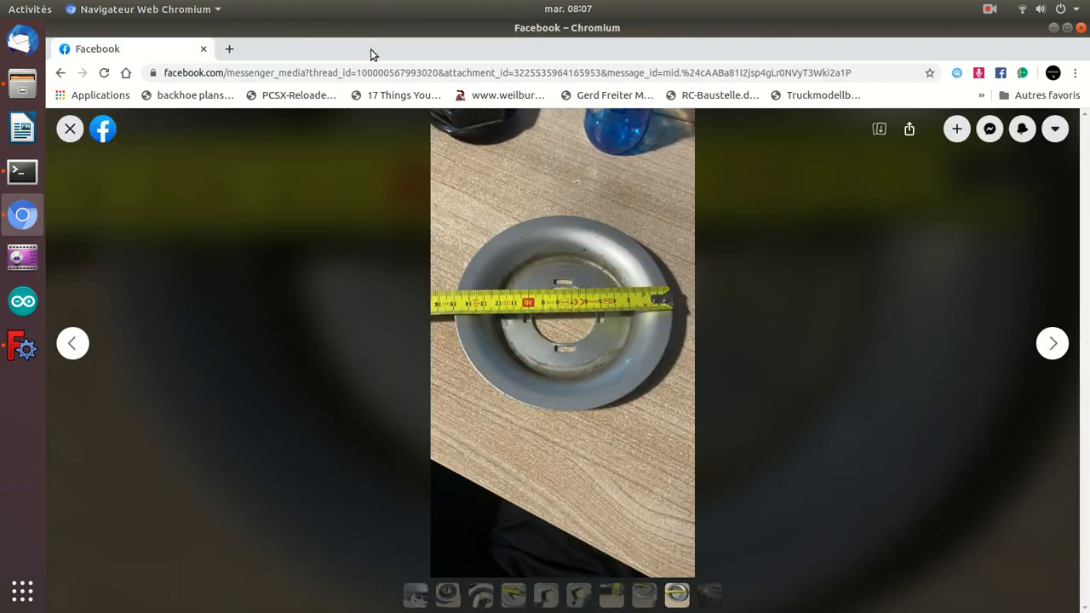
# Step: Switch to FreeCAD and set Radius1 of Tore001 to 64.5 mm
pyautogui.click(23, 347)
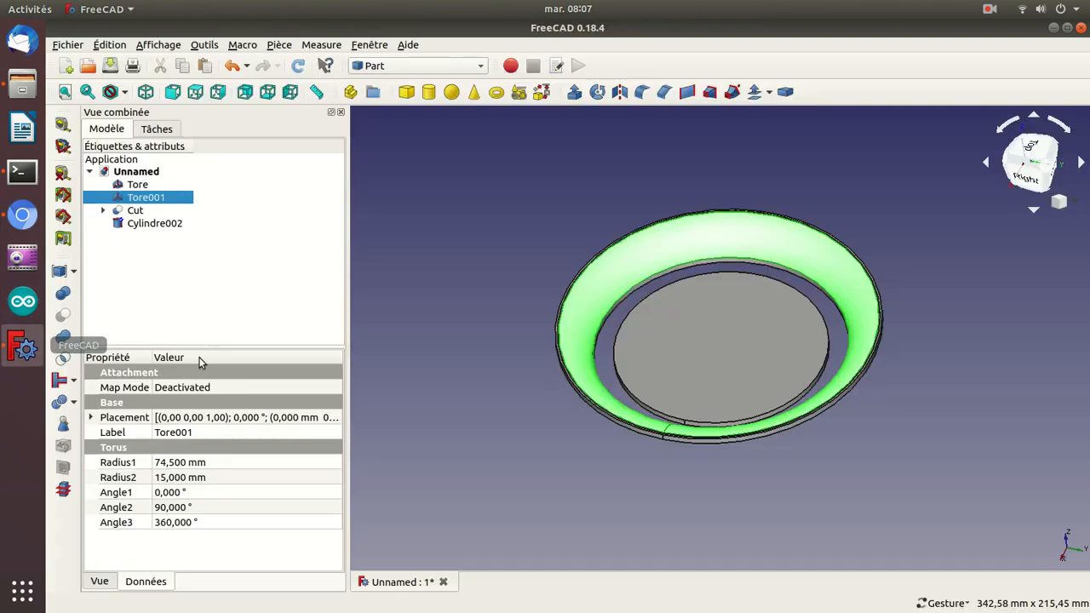
pyautogui.click(184, 465)
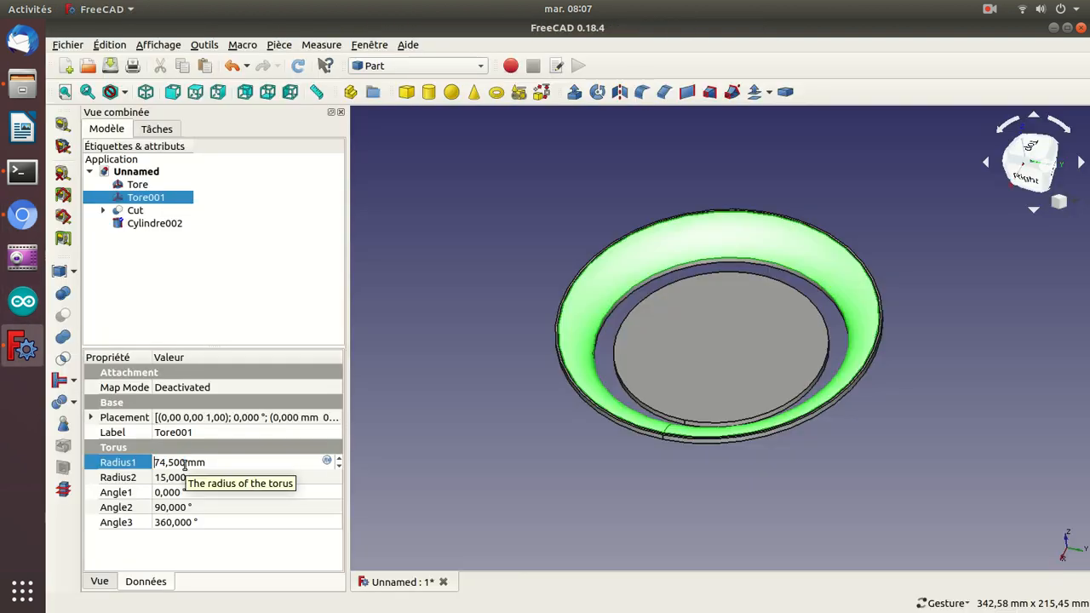
pyautogui.press('BackSpace')
pyautogui.write('6')
pyautogui.press('Return')
# Step: Set Radius1 of Tore to 64.5 mm and update the model, leaving its placement as it is
pyautogui.click(138, 184)
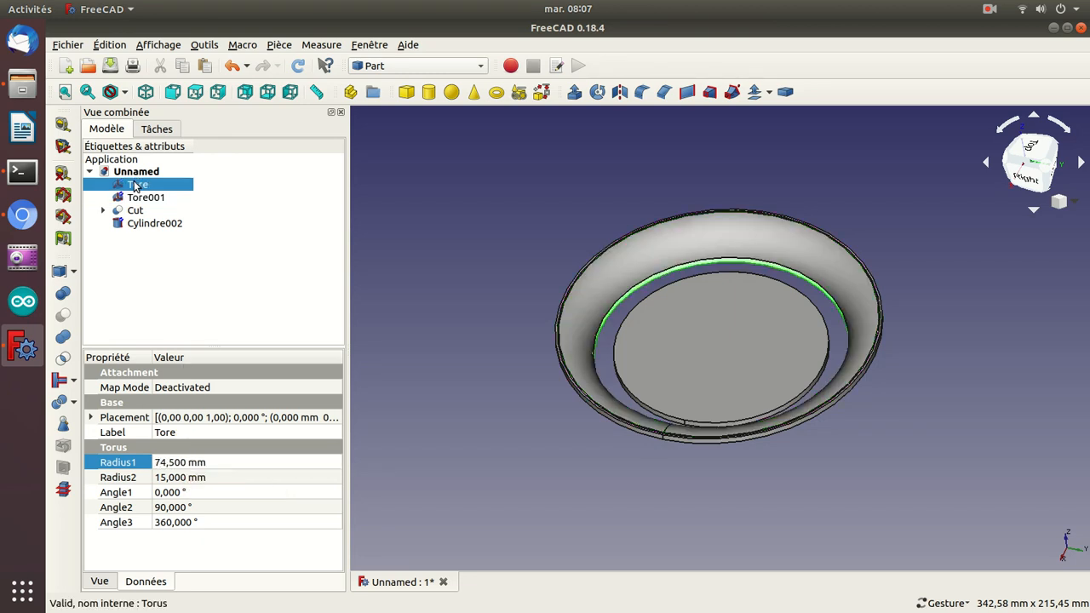
pyautogui.click(161, 462)
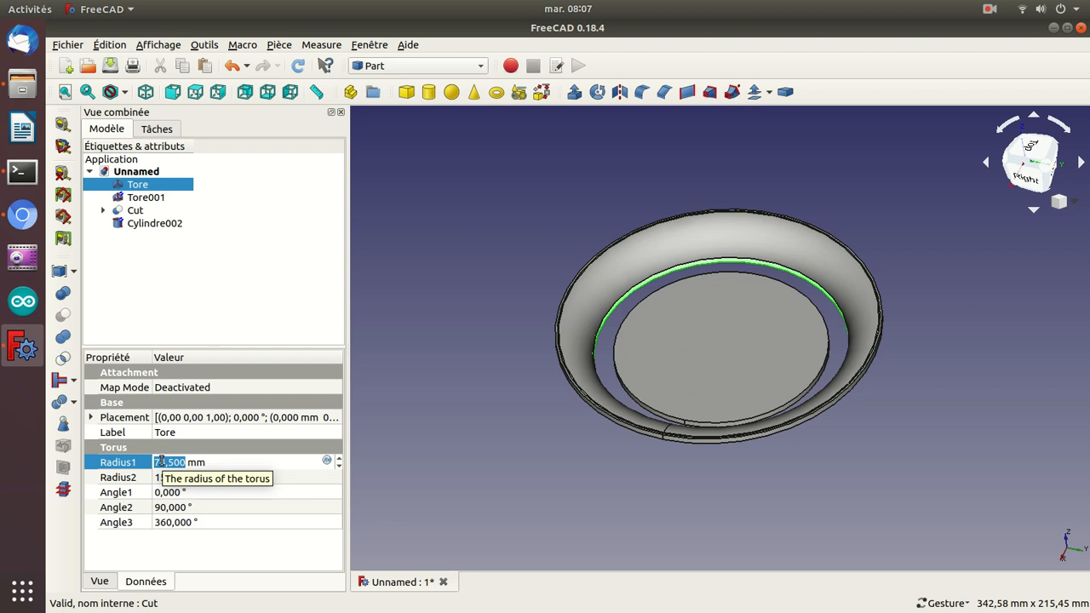
pyautogui.press('End')
pyautogui.press('Left')
pyautogui.press('Left')
pyautogui.press('Left')
pyautogui.press('Left')
pyautogui.press('BackSpace')
pyautogui.write('6')
pyautogui.press('Return')
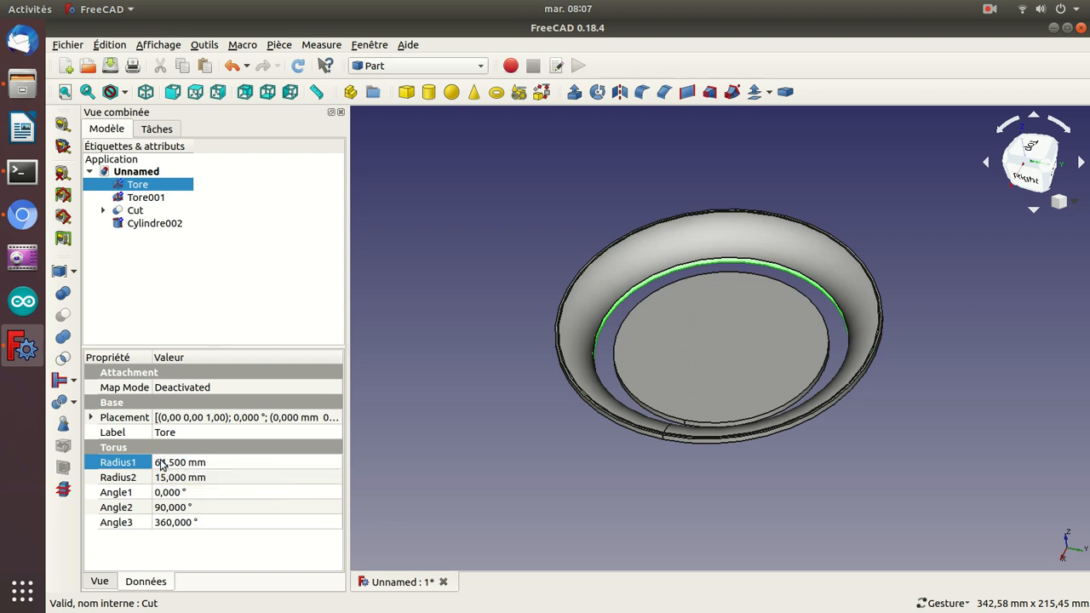
pyautogui.click(144, 173)
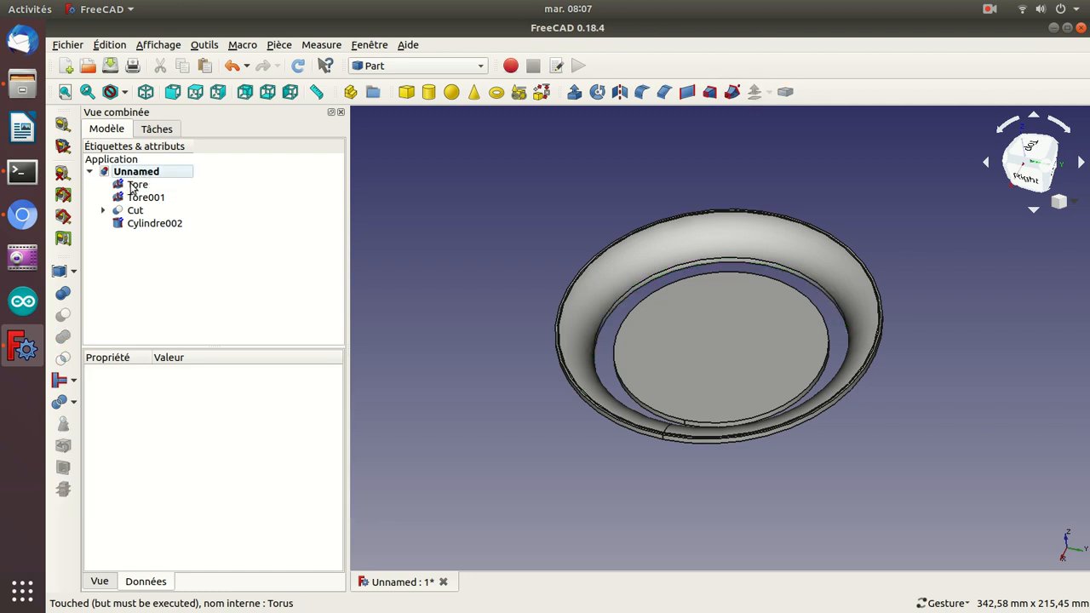
pyautogui.doubleClick(132, 185)
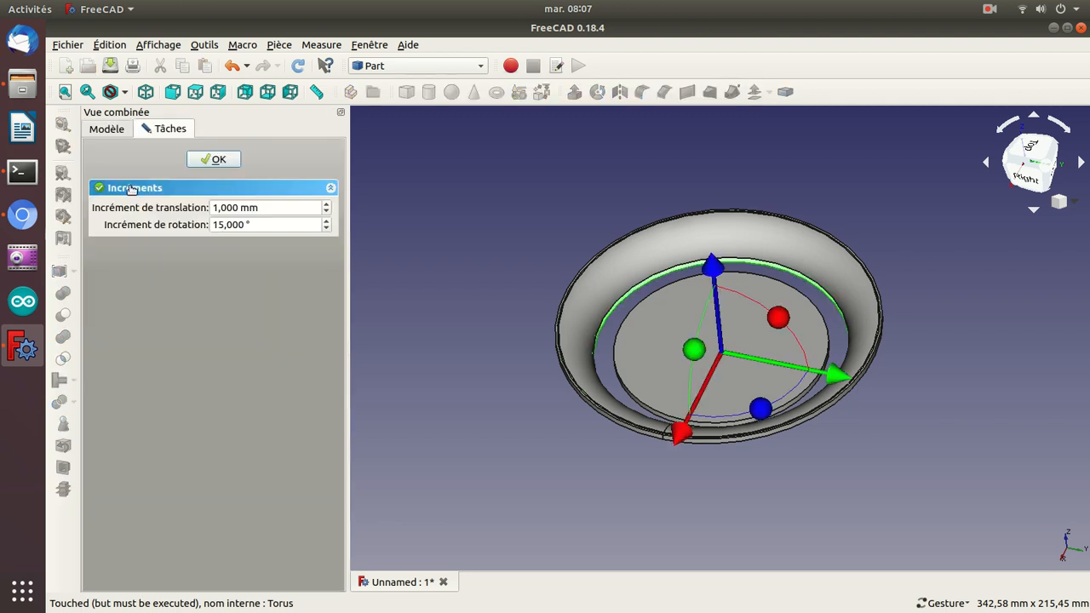
pyautogui.click(219, 160)
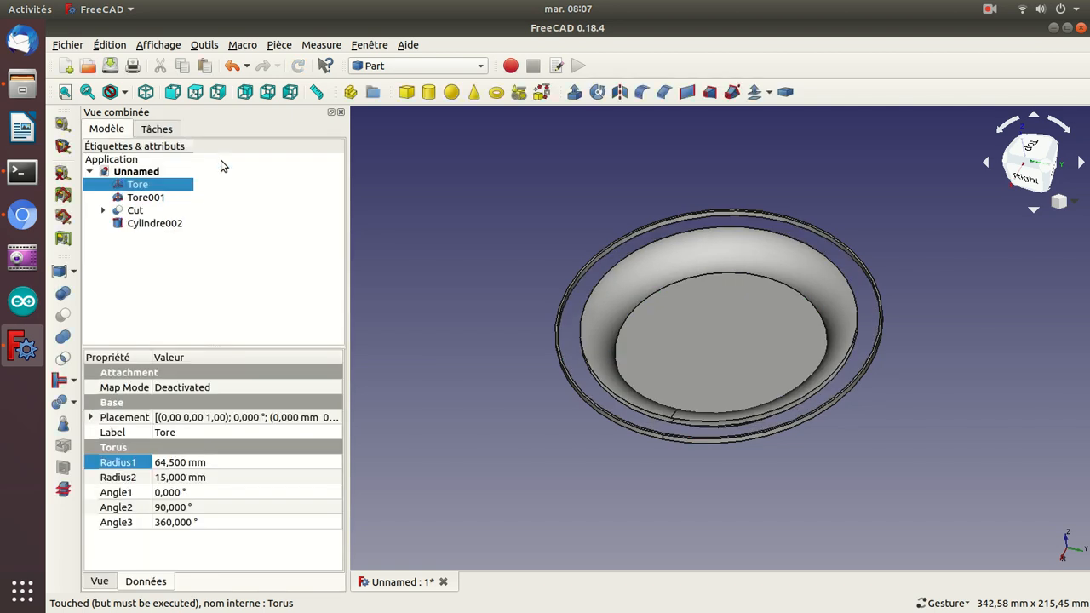
# Step: Check the radii of Cylindre002 and Cylindre001, and set the radius of Cylindre inside Cut to 66 mm
pyautogui.click(162, 224)
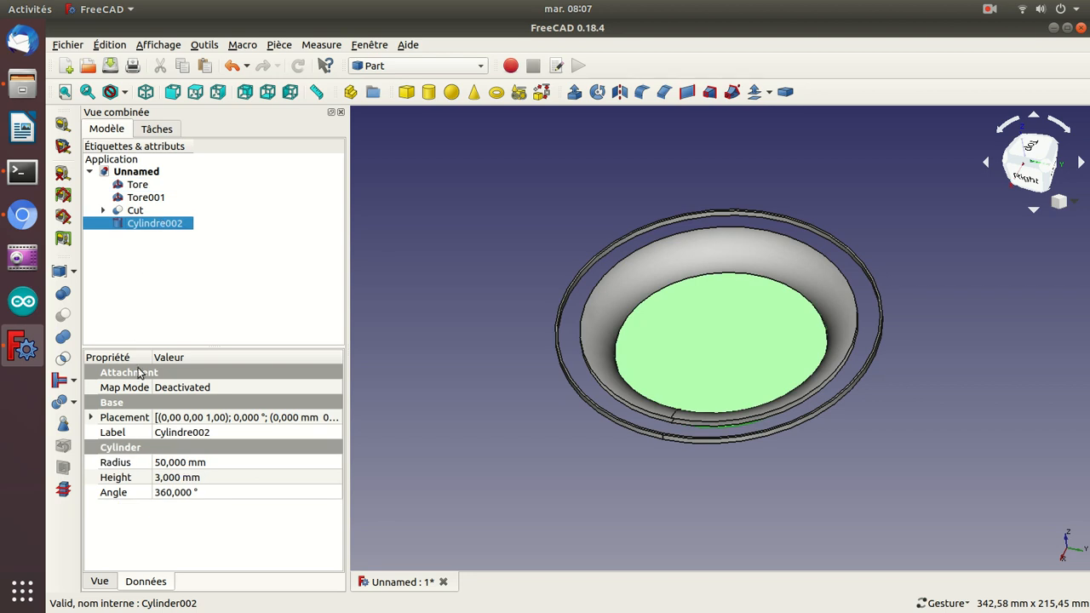
pyautogui.click(103, 209)
pyautogui.click(141, 235)
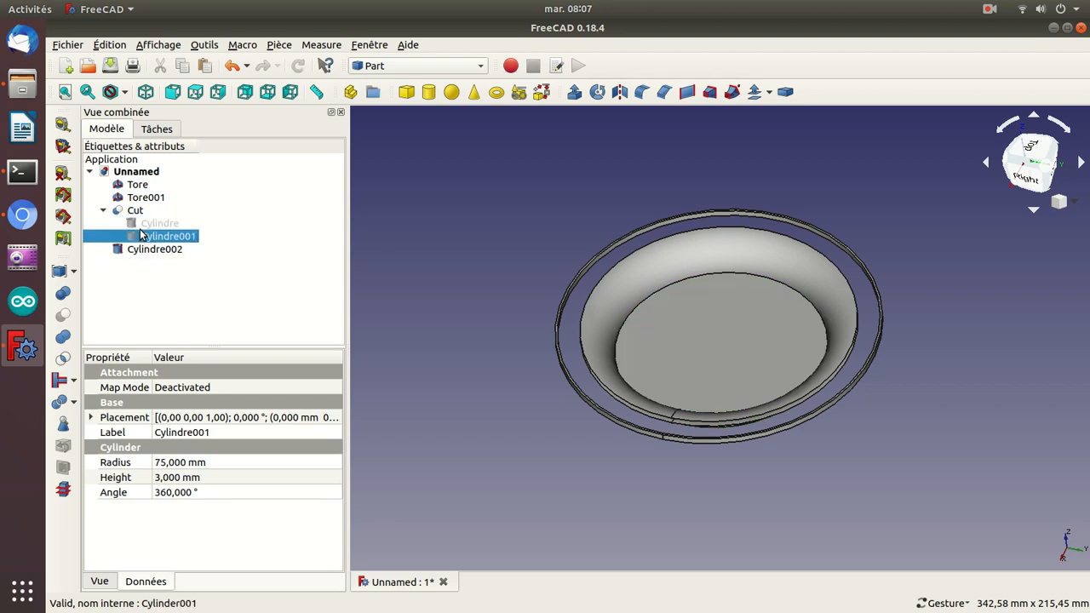
pyautogui.click(140, 226)
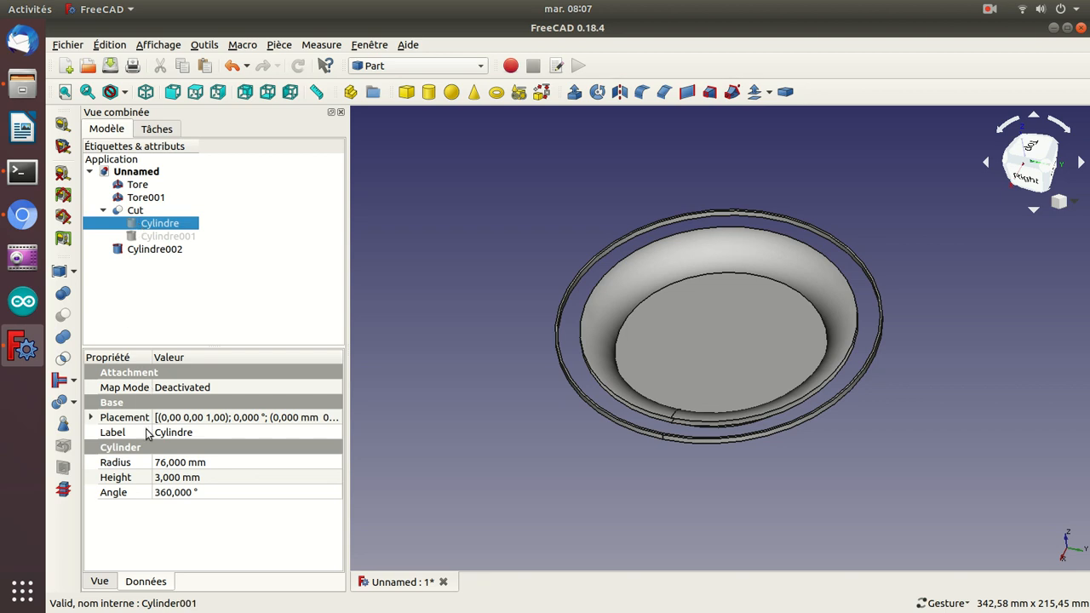
pyautogui.click(161, 463)
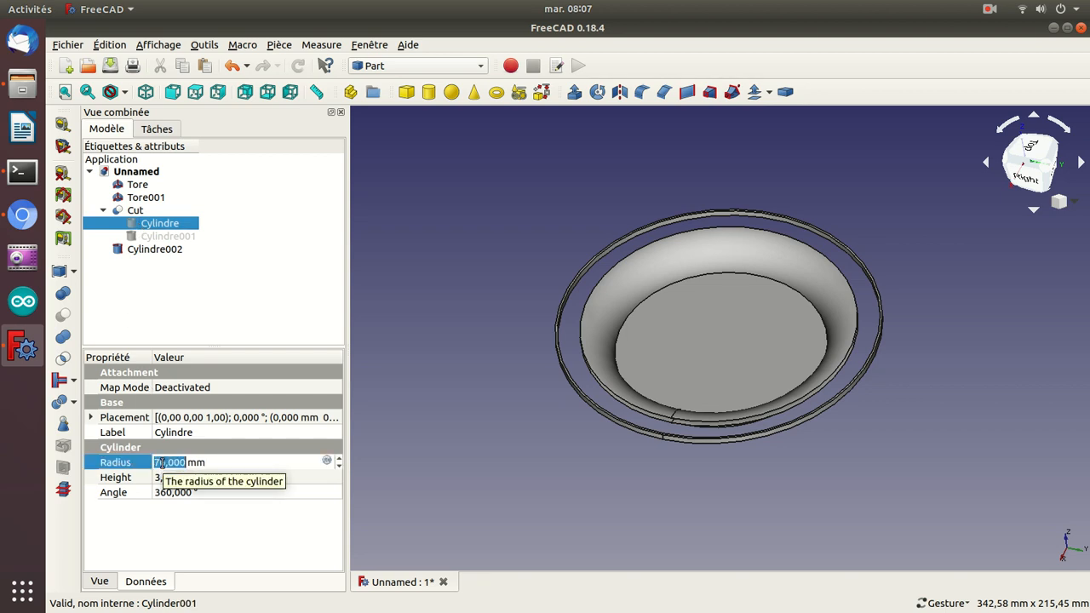
pyautogui.write('66')
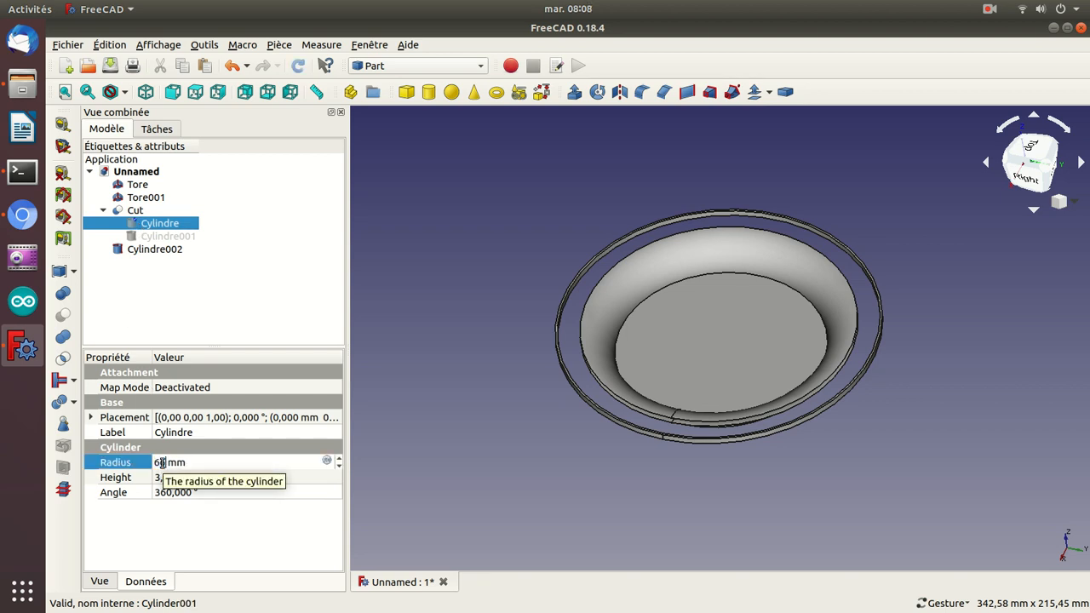
pyautogui.press('Return')
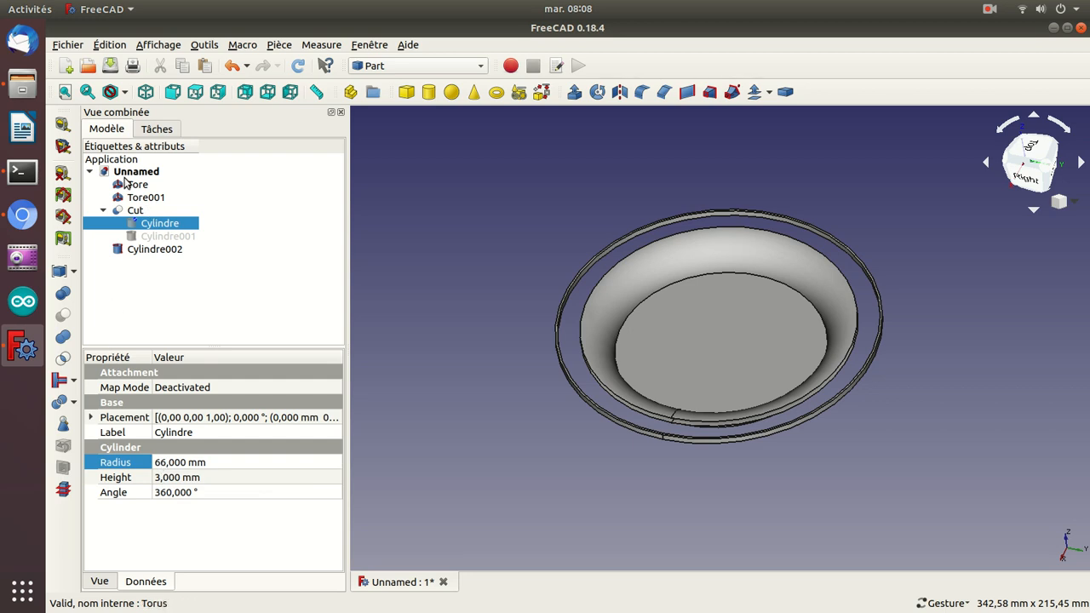
# Step: Set the radius of Cylindre001 inside Cut to 65 mm and update the rim ring
pyautogui.click(138, 238)
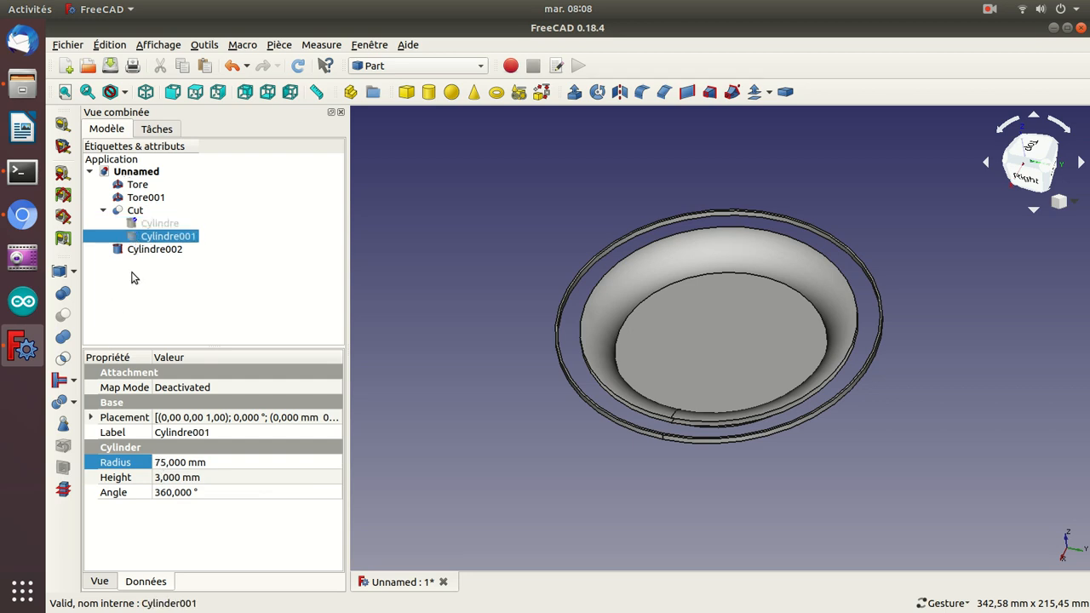
pyautogui.click(165, 463)
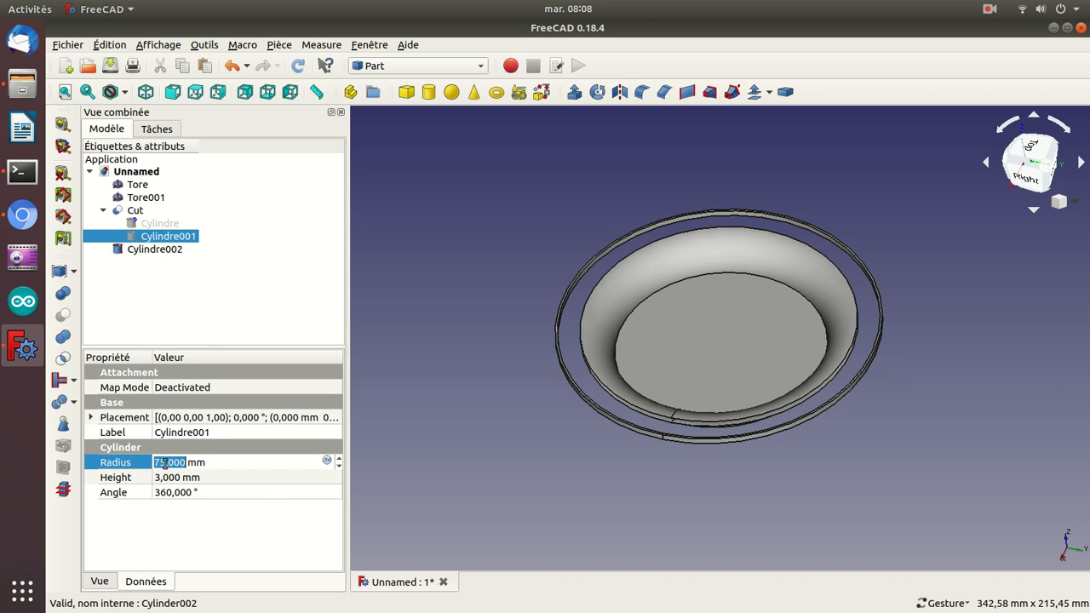
pyautogui.write('65')
pyautogui.press('Return')
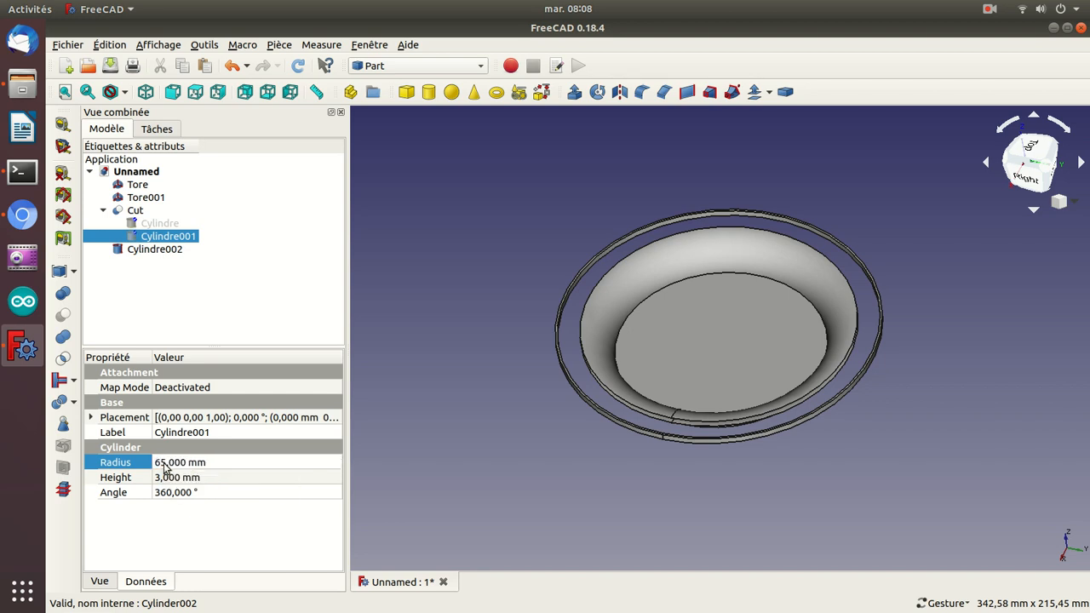
pyautogui.doubleClick(132, 212)
pyautogui.press('Escape')
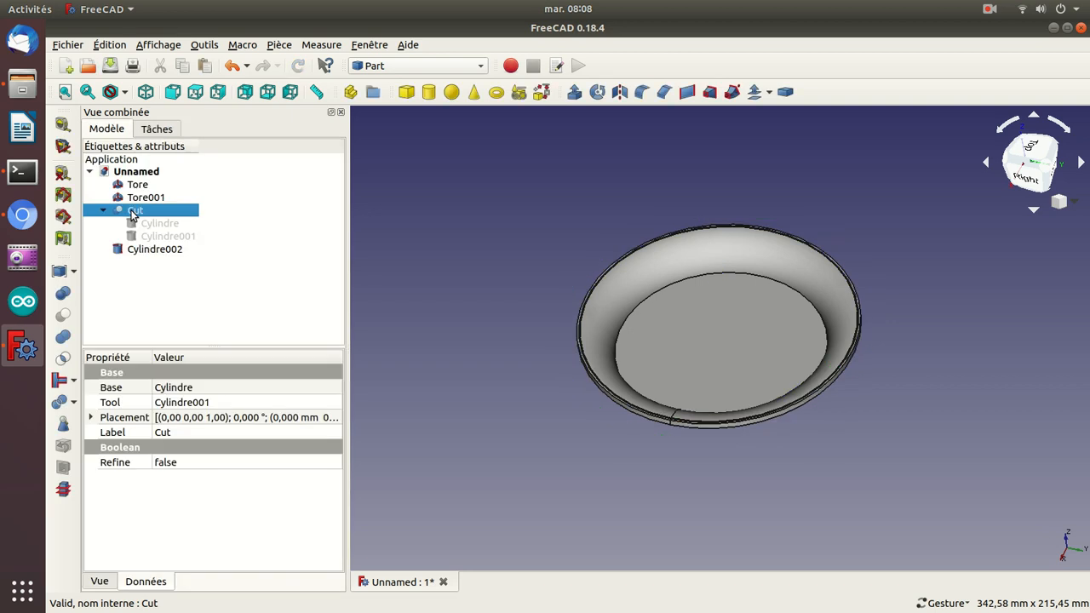
# Step: Set the radius of Cylindre inside Cut to 74.5 mm, update the rim ring and check its width
pyautogui.moveTo(467, 272); pyautogui.dragTo(489, 310)
pyautogui.click(160, 223)
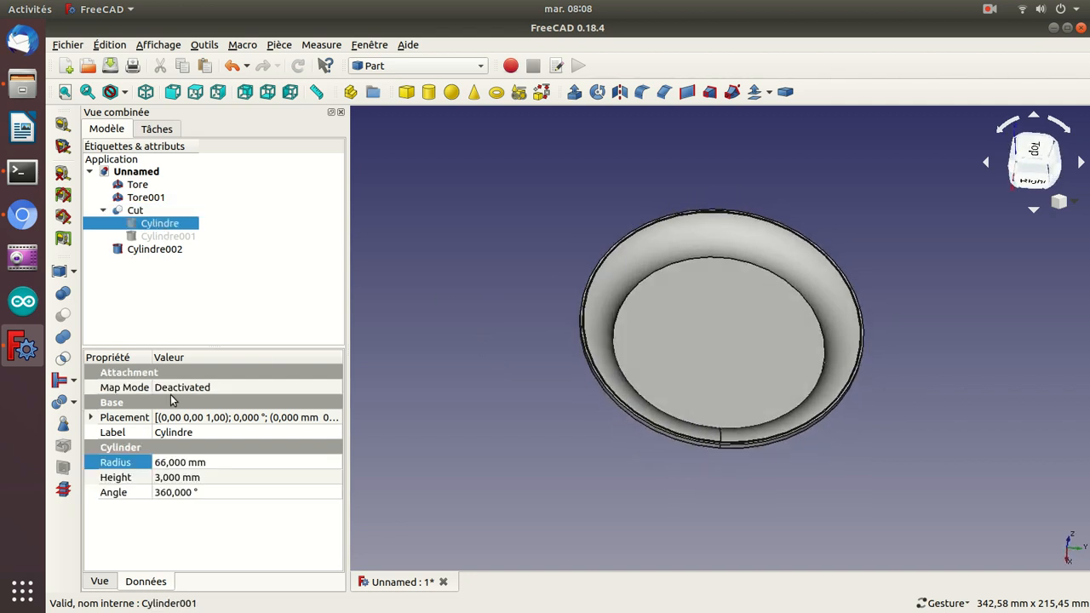
pyautogui.click(159, 463)
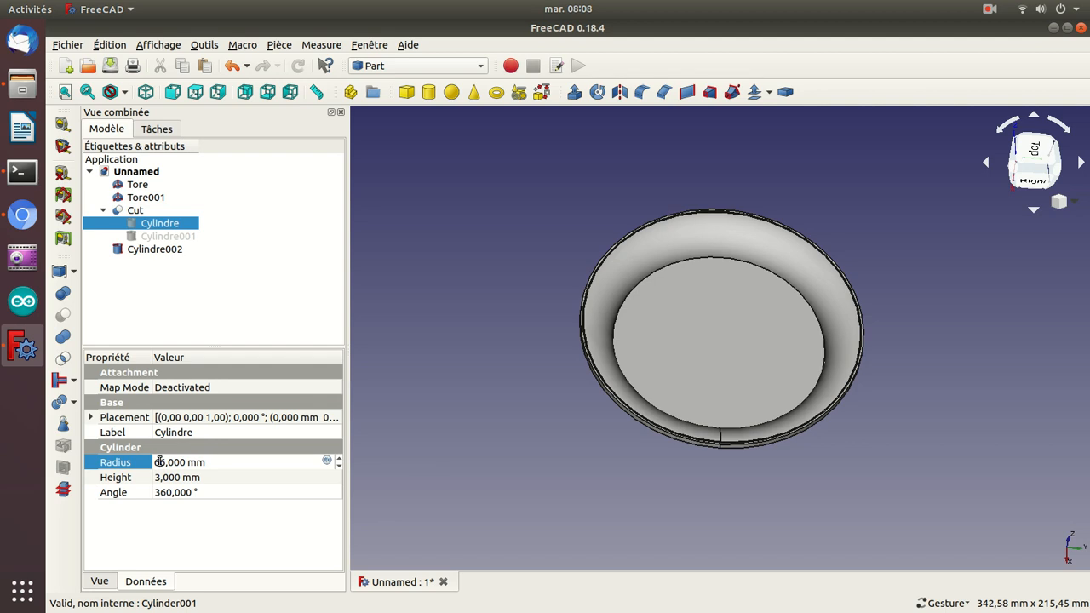
pyautogui.doubleClick(158, 462)
pyautogui.write('74,5')
pyautogui.press('Return')
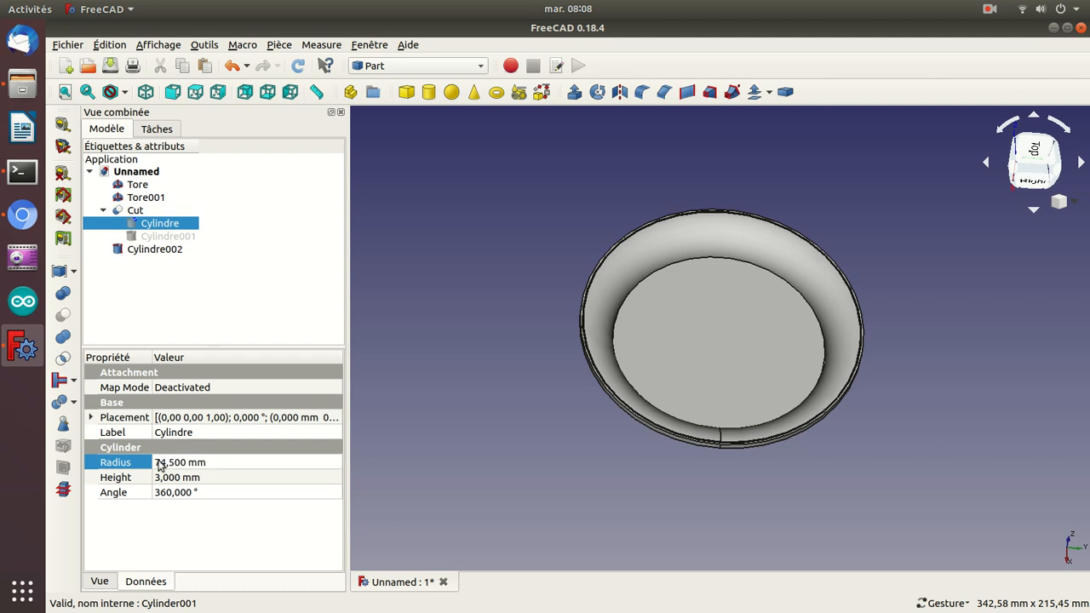
pyautogui.doubleClick(135, 211)
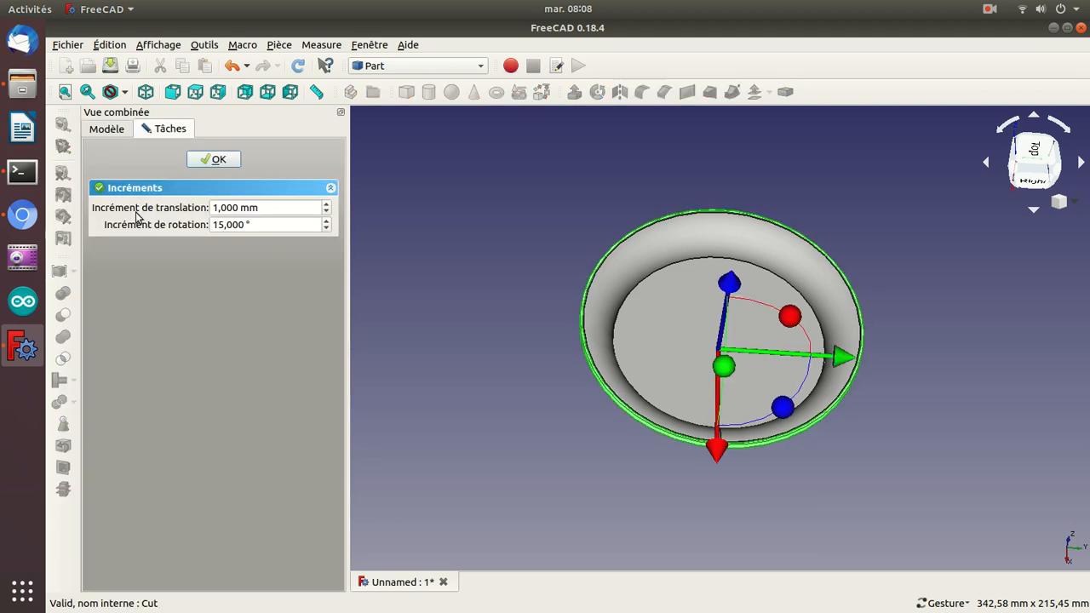
pyautogui.press('Escape')
pyautogui.moveTo(478, 284); pyautogui.dragTo(547, 368)
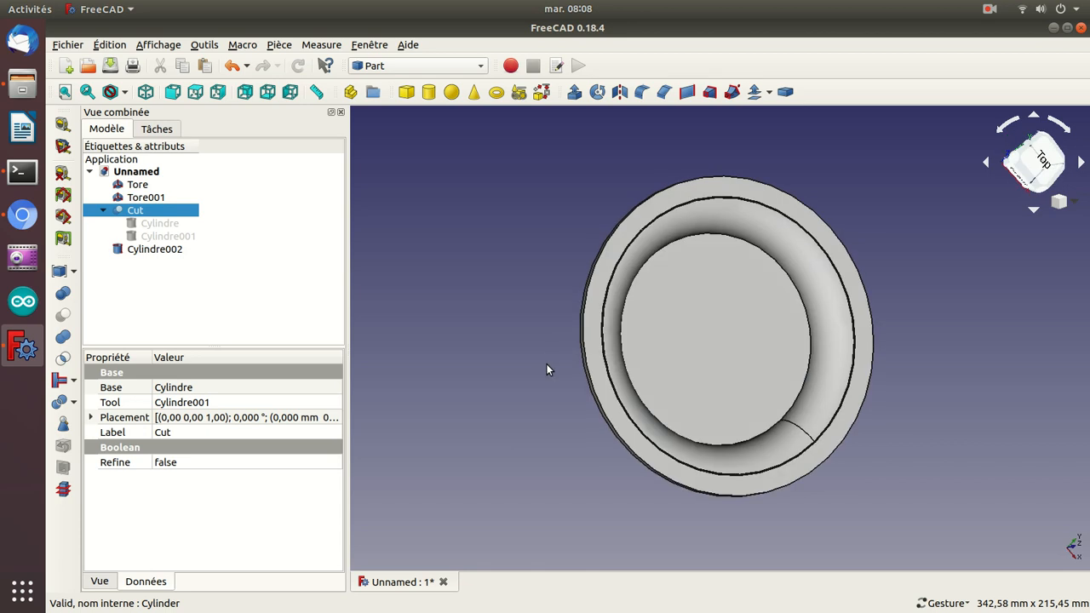
# Step: Try to fuse Tore, Tore001, Cut and Cylindre002 into one solid, inspect it, and undo the union
pyautogui.click(103, 209)
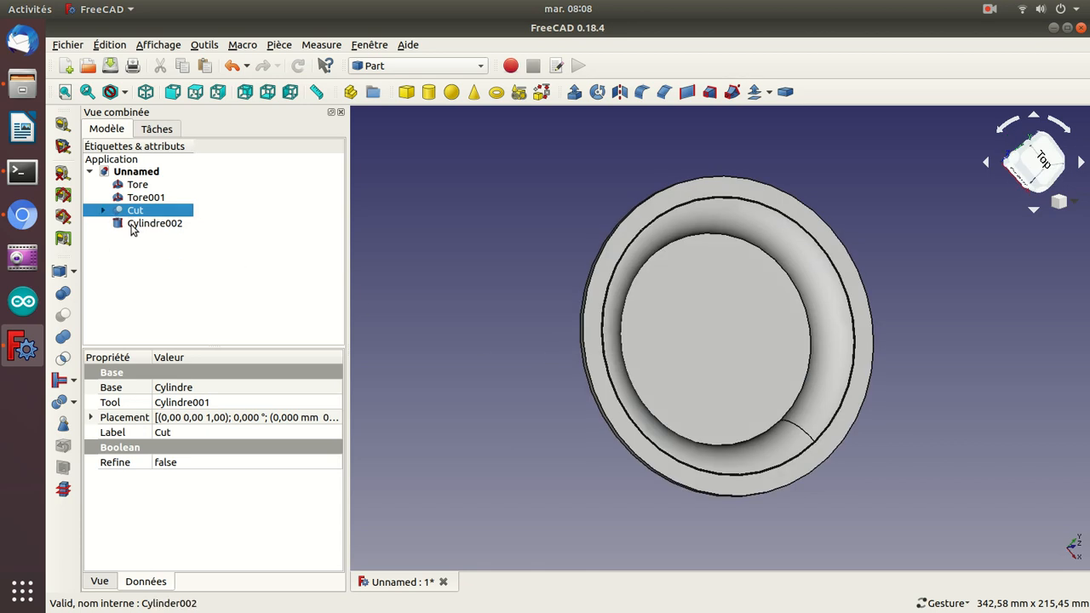
pyautogui.hotkey('ctrl', 'a')
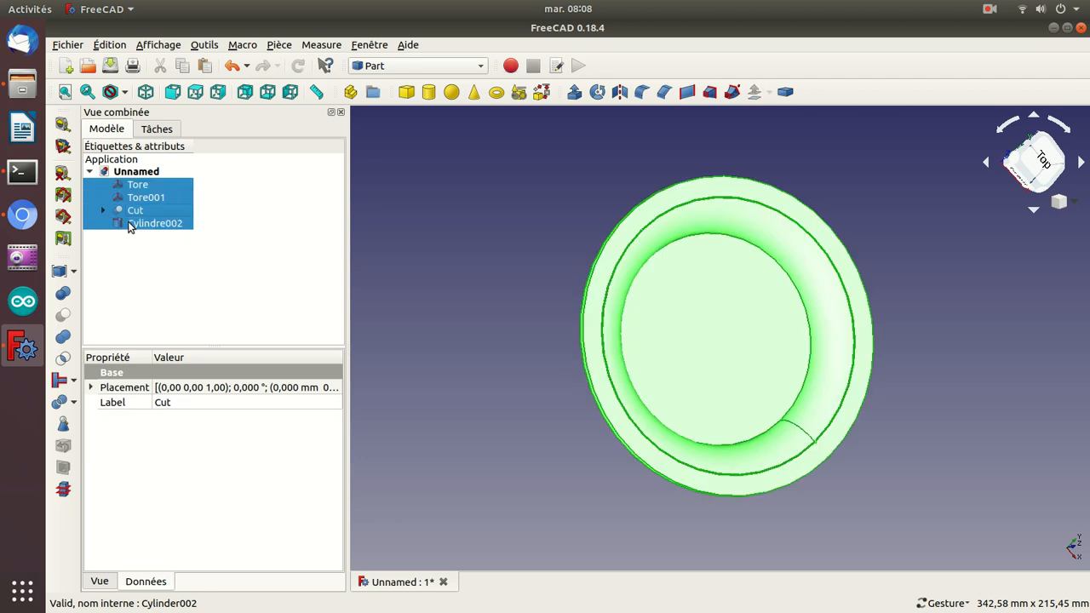
pyautogui.click(62, 339)
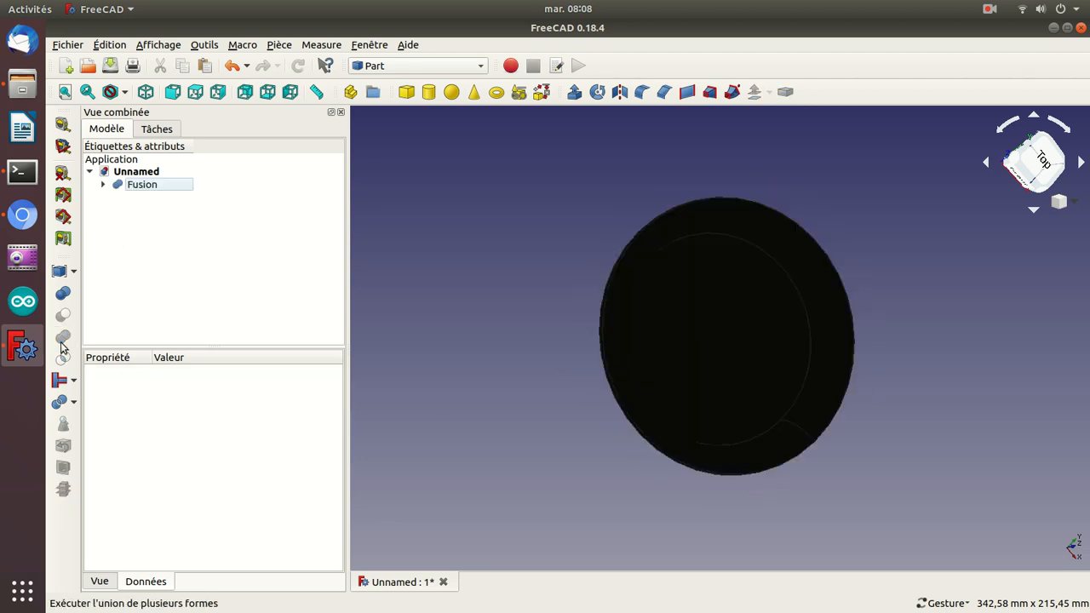
pyautogui.moveTo(484, 243); pyautogui.dragTo(572, 442)
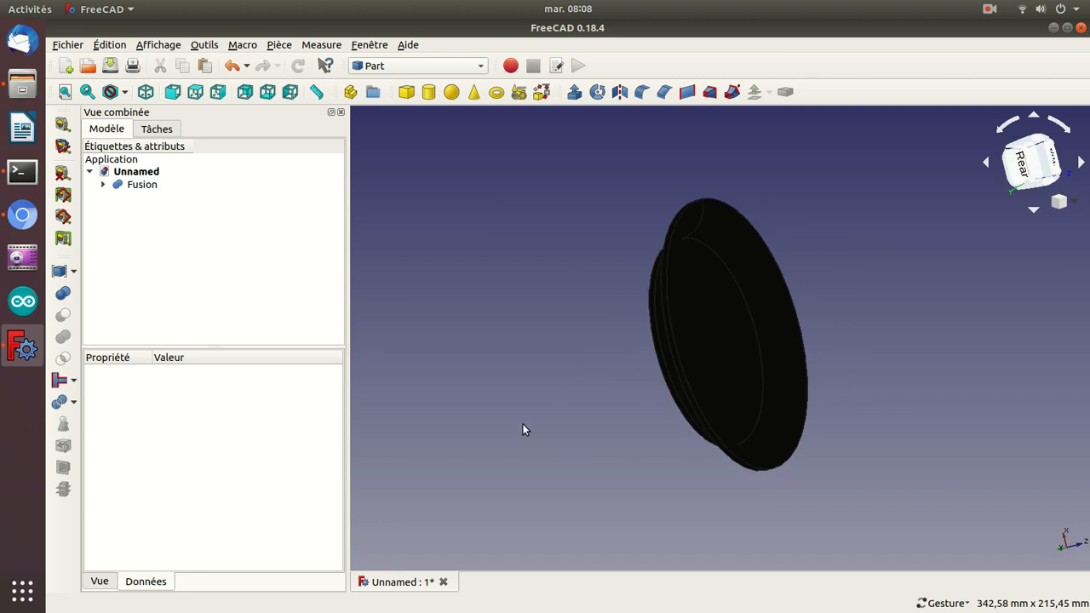
pyautogui.click(105, 185)
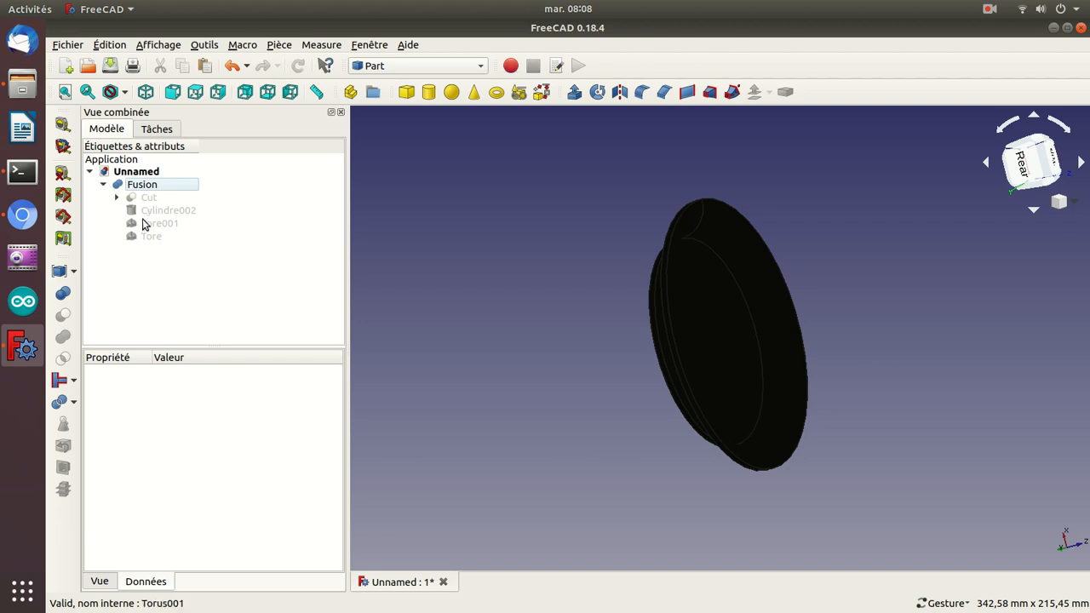
pyautogui.hotkey('ctrl', 'z')
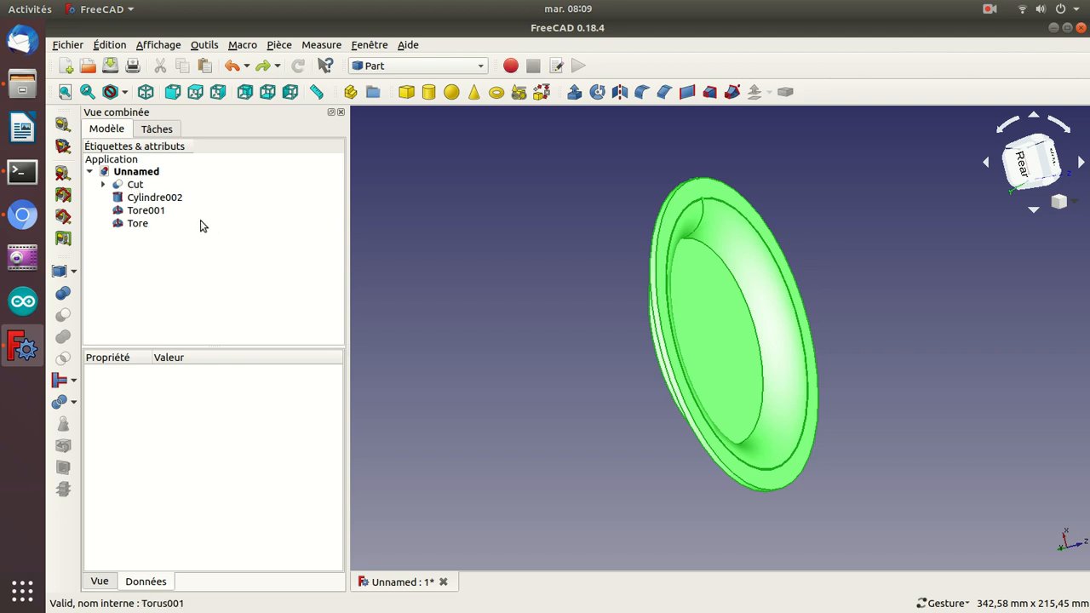
# Step: Try to fuse Cut and Tore001 into one solid, and undo the union
pyautogui.click(134, 185)
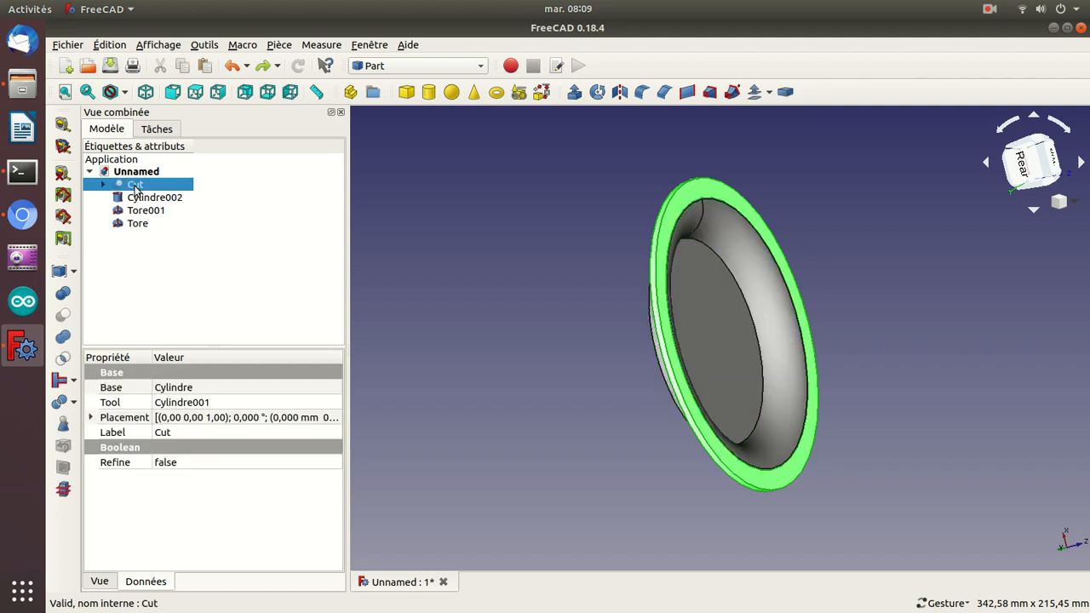
pyautogui.keyDown('ctrl'); pyautogui.click(134, 198); pyautogui.keyUp('ctrl')
pyautogui.keyDown('ctrl'); pyautogui.click(135, 198); pyautogui.keyUp('ctrl')
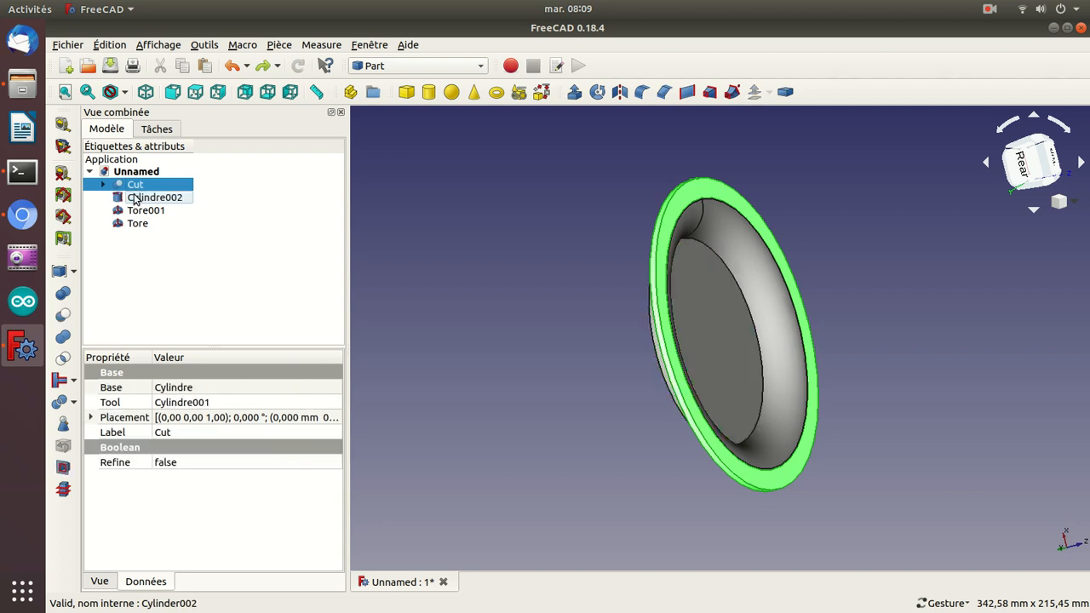
pyautogui.keyDown('ctrl'); pyautogui.click(133, 212); pyautogui.keyUp('ctrl')
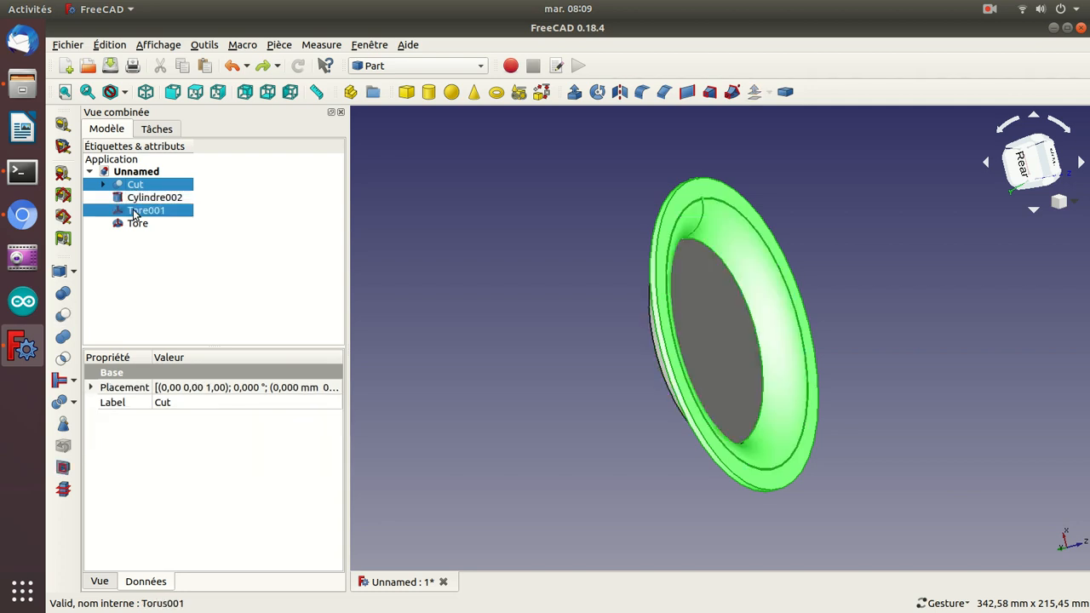
pyautogui.click(66, 339)
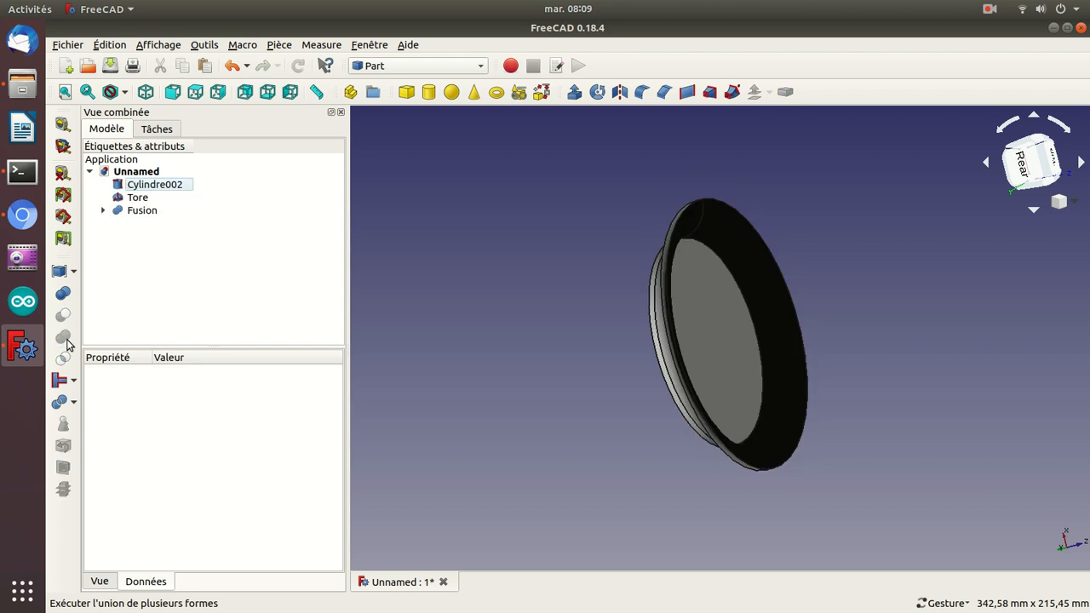
pyautogui.hotkey('ctrl', 'z')
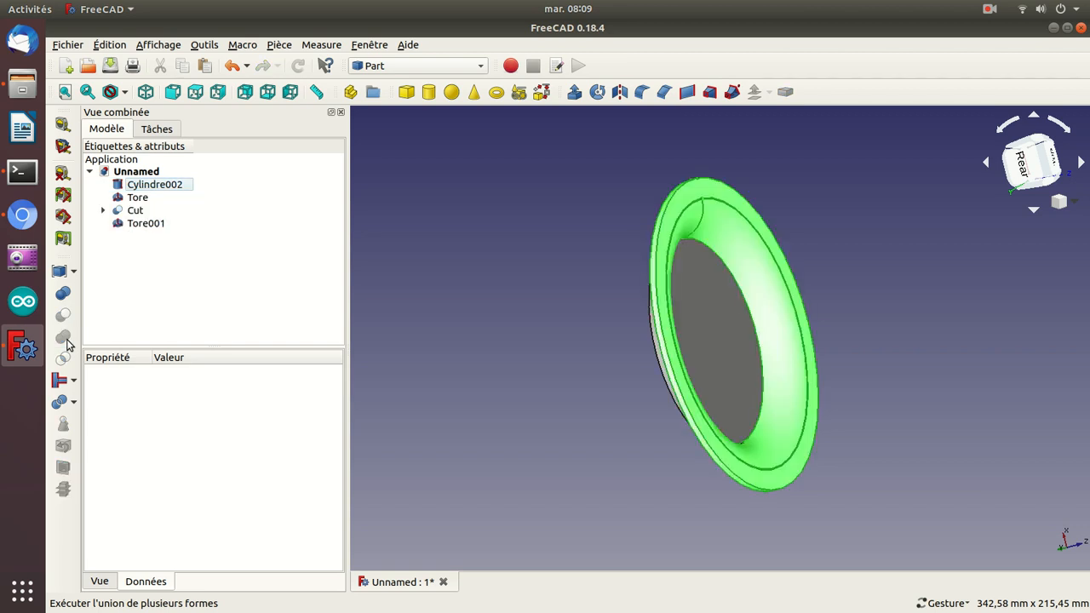
# Step: Fuse Tore001, Cylindre002 and Tore into one solid, leaving Cut out, and inspect the fused dish
pyautogui.click(139, 225)
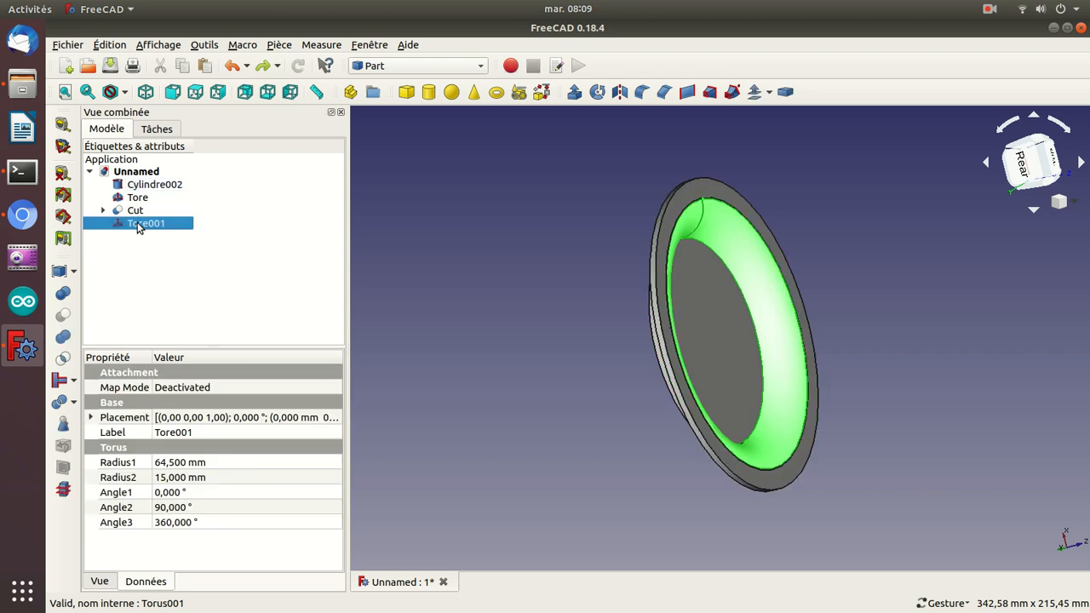
pyautogui.keyDown('ctrl'); pyautogui.click(134, 211); pyautogui.keyUp('ctrl')
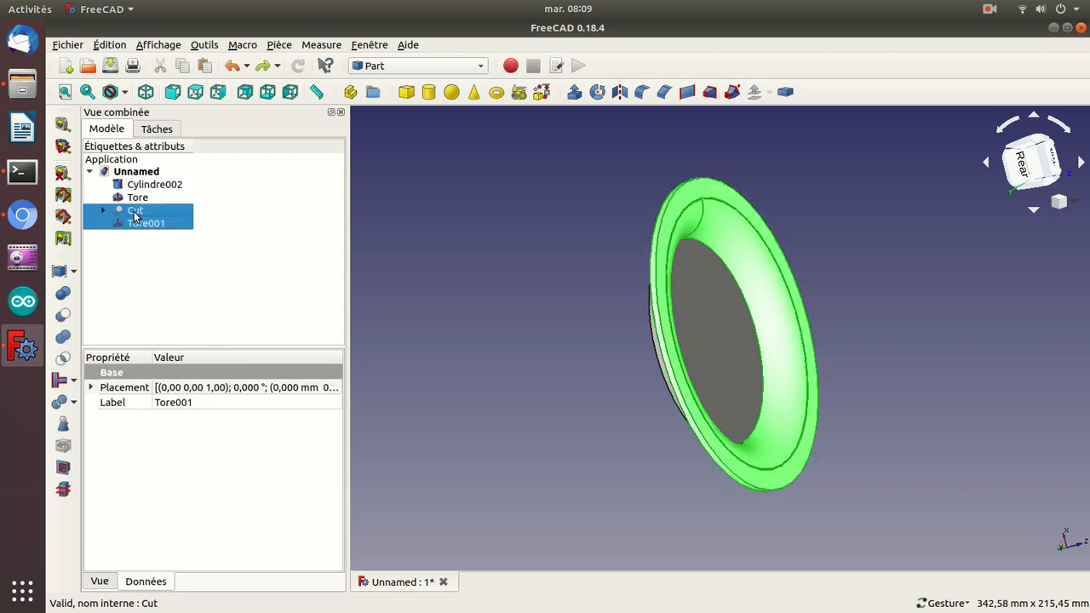
pyautogui.keyDown('ctrl'); pyautogui.click(134, 212); pyautogui.keyUp('ctrl')
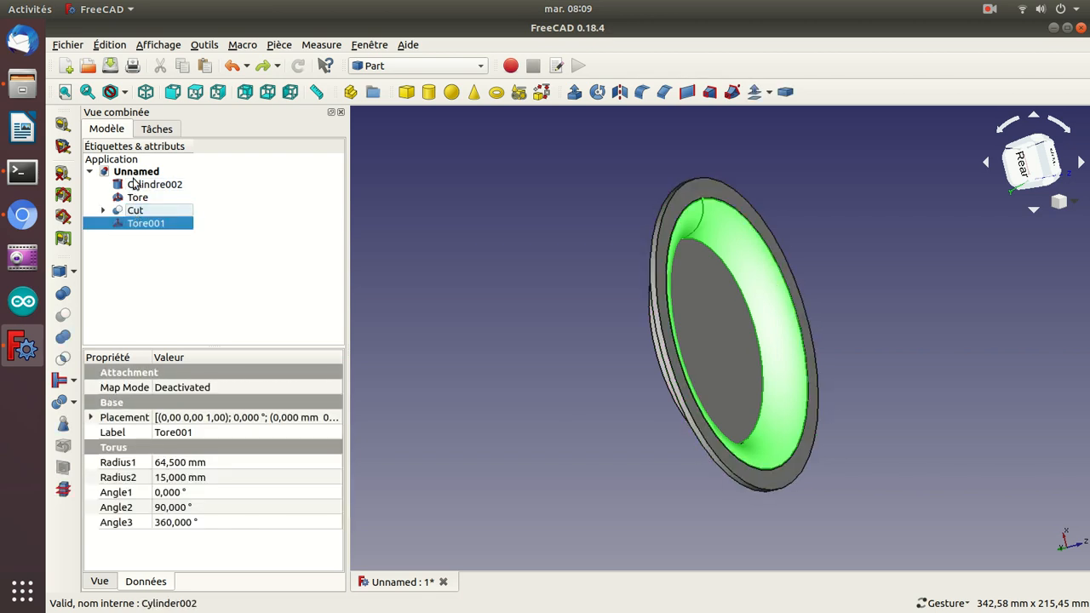
pyautogui.keyDown('ctrl'); pyautogui.click(132, 185); pyautogui.keyUp('ctrl')
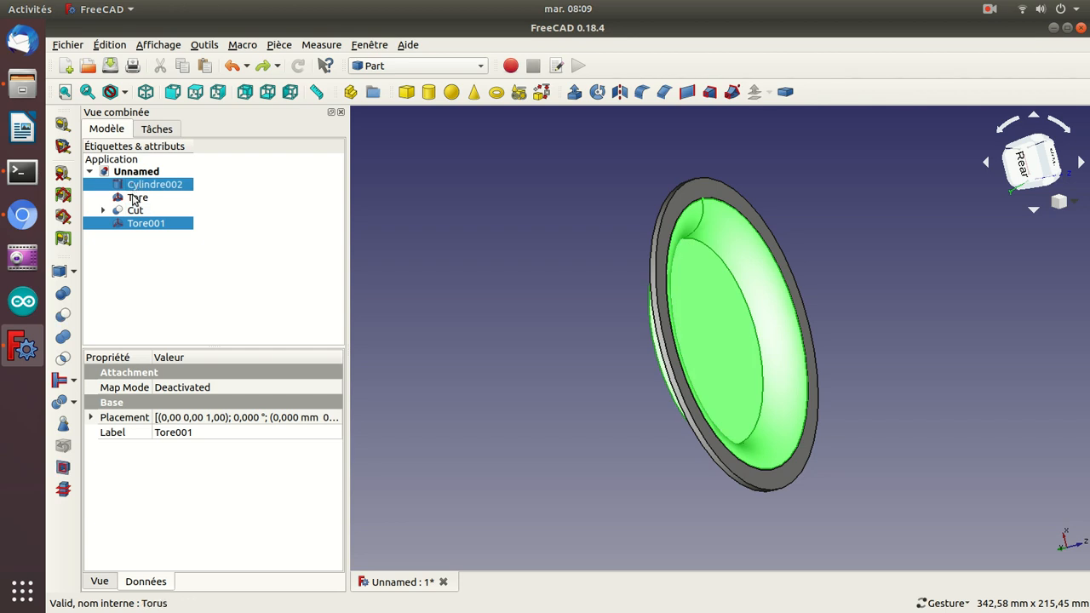
pyautogui.keyDown('ctrl'); pyautogui.click(134, 197); pyautogui.keyUp('ctrl')
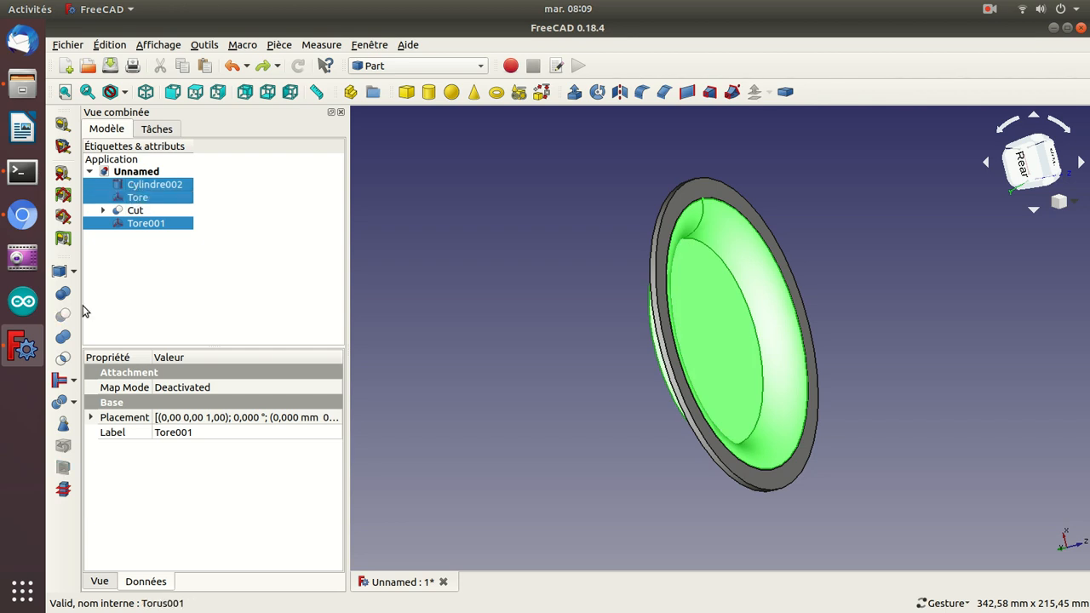
pyautogui.click(63, 337)
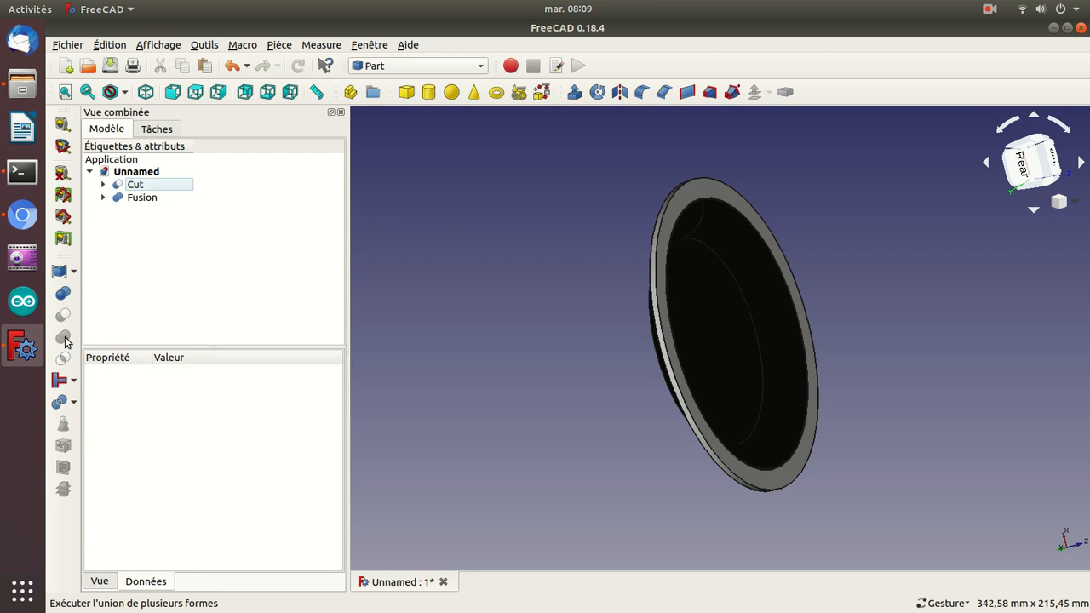
pyautogui.click(517, 229)
pyautogui.moveTo(517, 229); pyautogui.dragTo(524, 325)
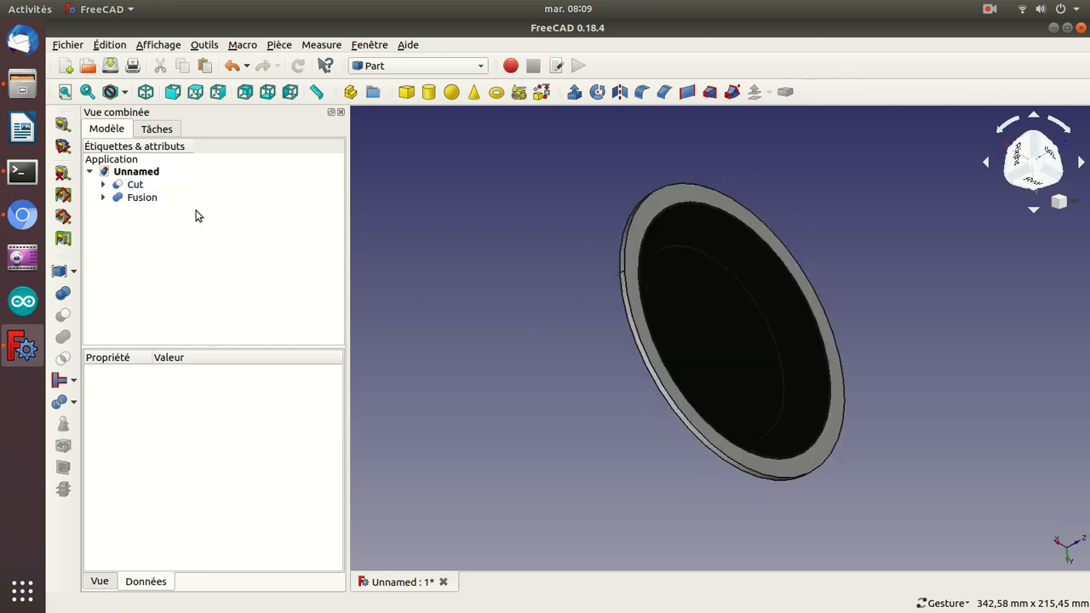
# Step: Try to fuse Fusion with the rim ring Cut, and undo that union
pyautogui.click(141, 198)
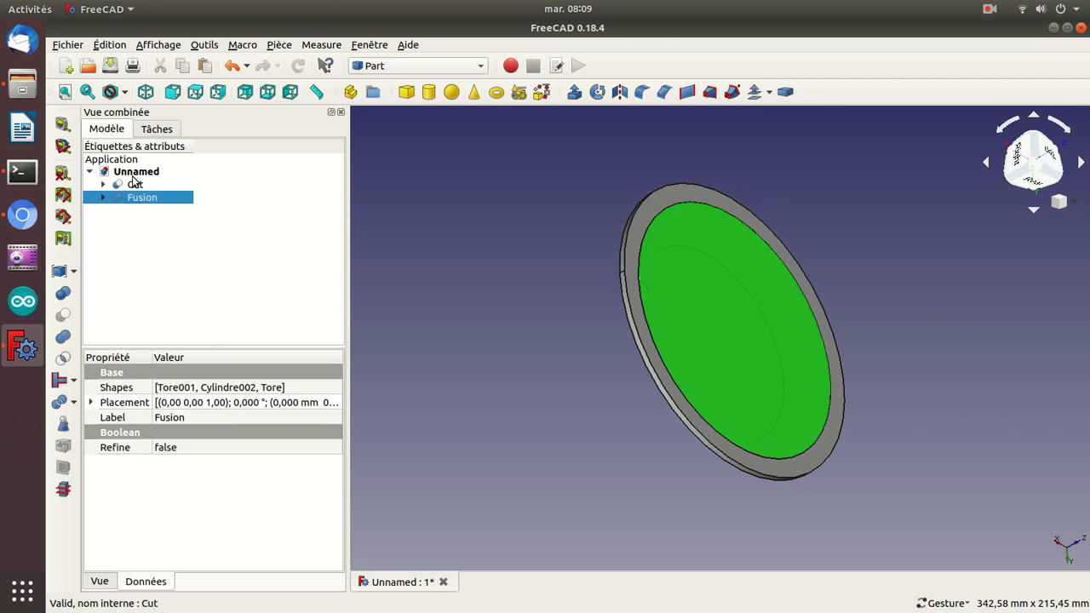
pyautogui.keyDown('ctrl'); pyautogui.click(134, 185); pyautogui.keyUp('ctrl')
pyautogui.click(62, 341)
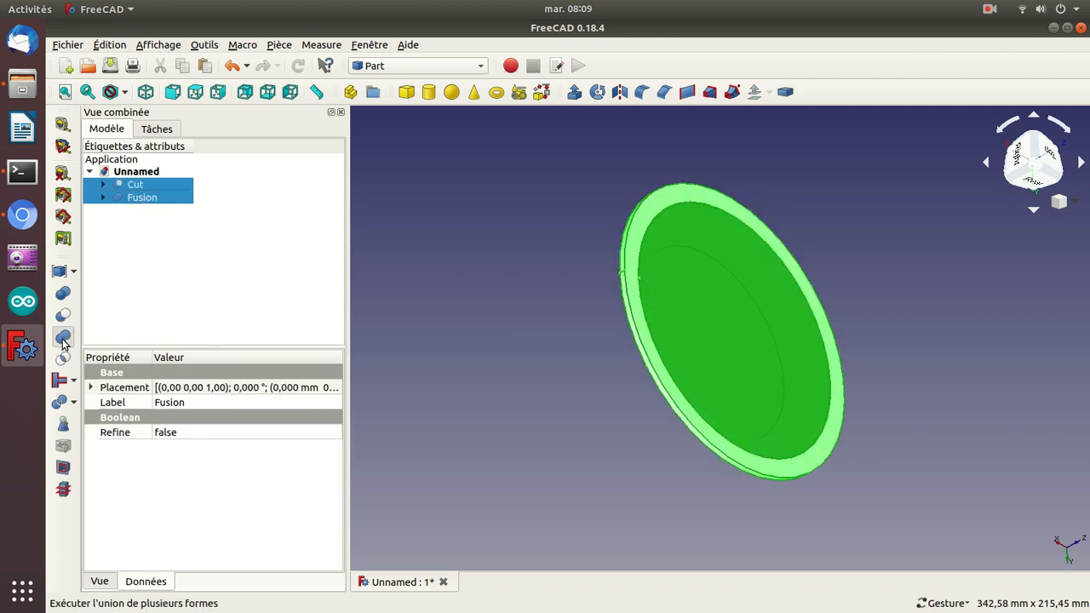
pyautogui.hotkey('ctrl', 'z')
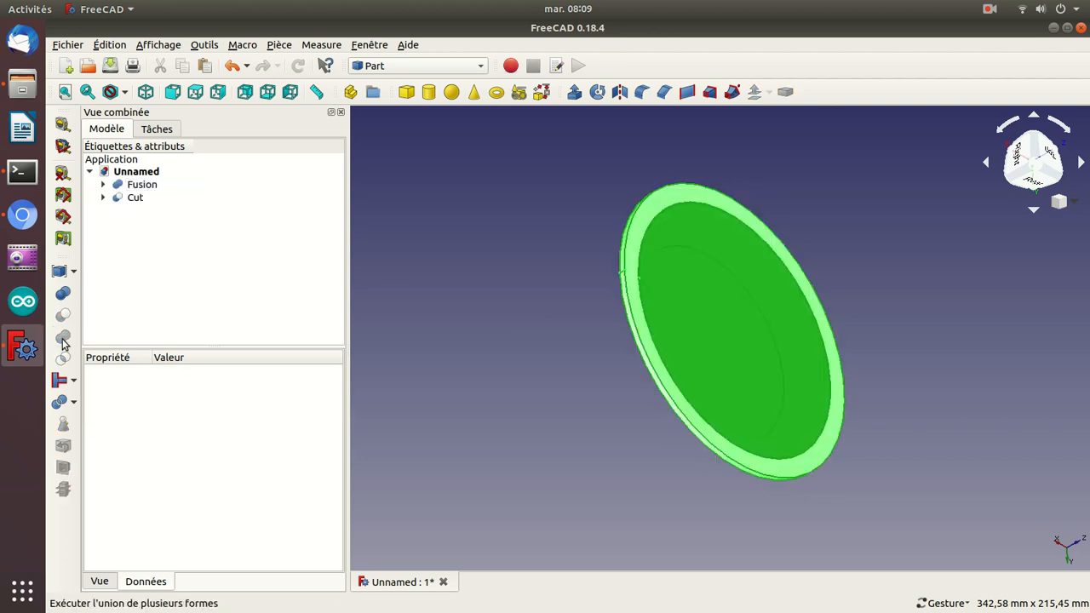
# Step: Inspect the dish's interior and undo the union of Tore001, Cylindre002 and Tore
pyautogui.click(392, 316)
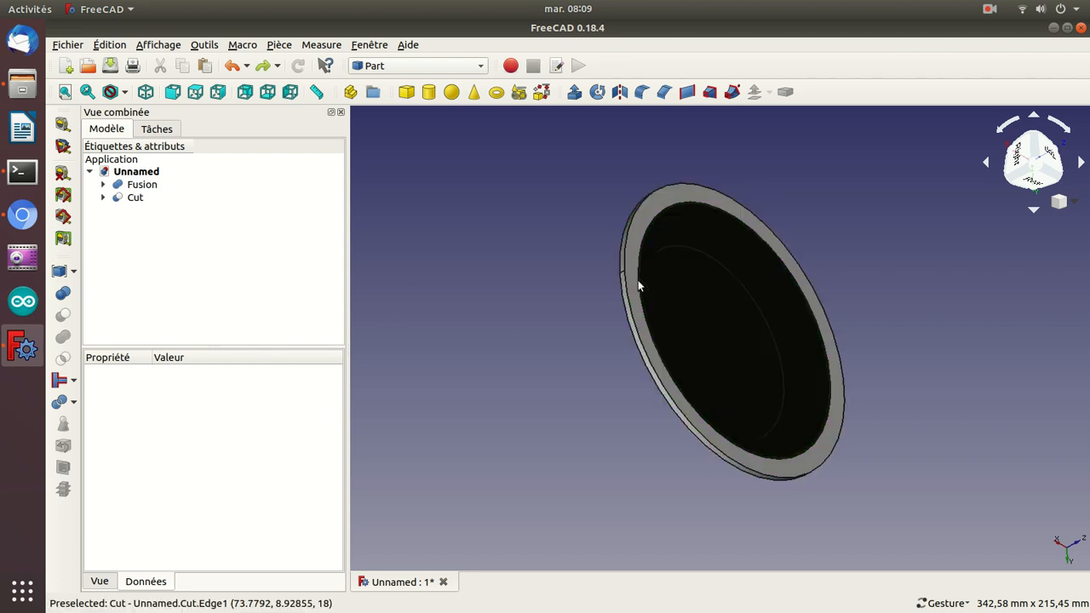
pyautogui.moveTo(556, 270); pyautogui.dragTo(545, 355)
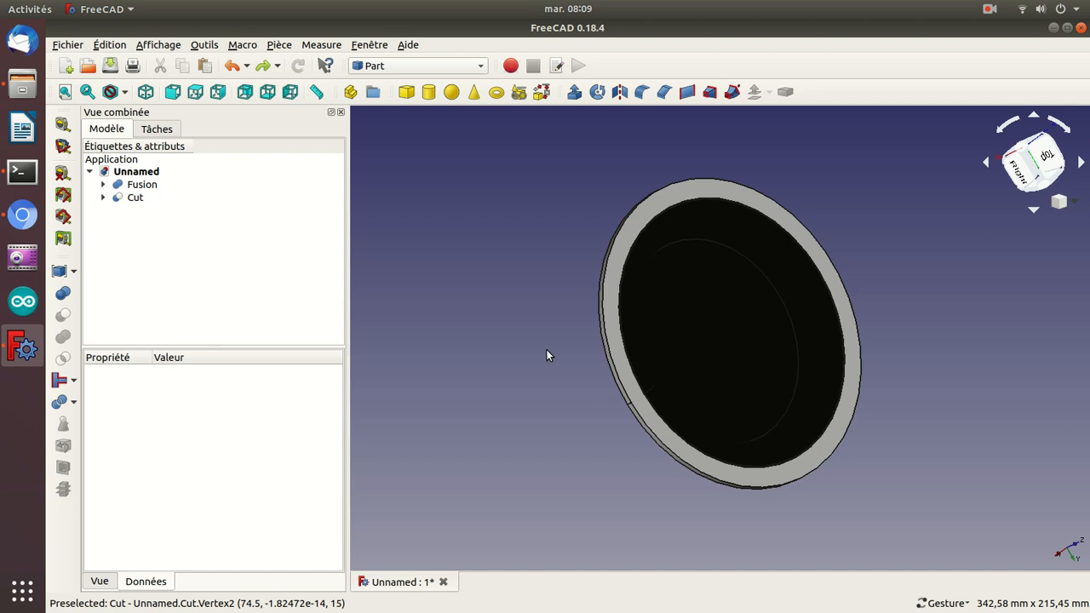
pyautogui.hotkey('ctrl', 'z')
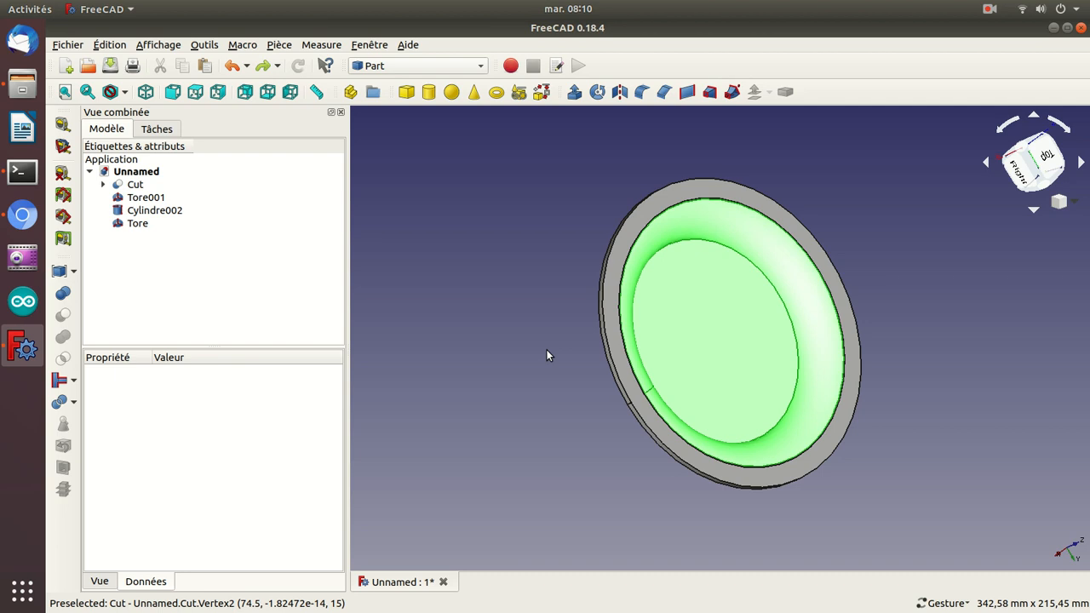
# Step: Inspect the dish's underside, compare the dimensions of Cylindre002 and Tore, and set the radius of Cylindre002 to 49.5 mm
pyautogui.moveTo(553, 429); pyautogui.dragTo(732, 446)
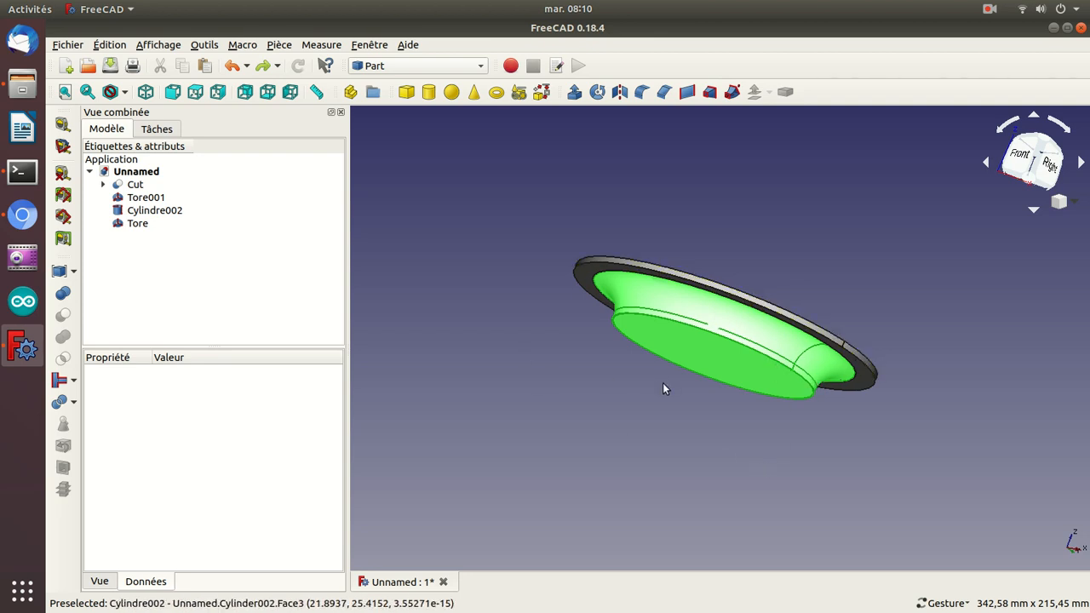
pyautogui.click(124, 214)
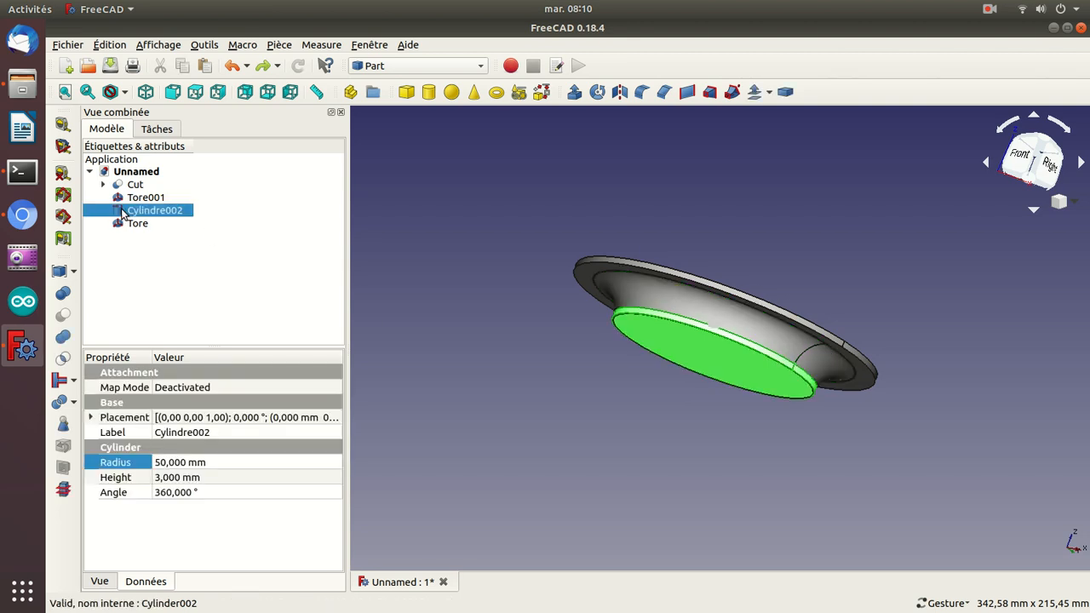
pyautogui.click(124, 225)
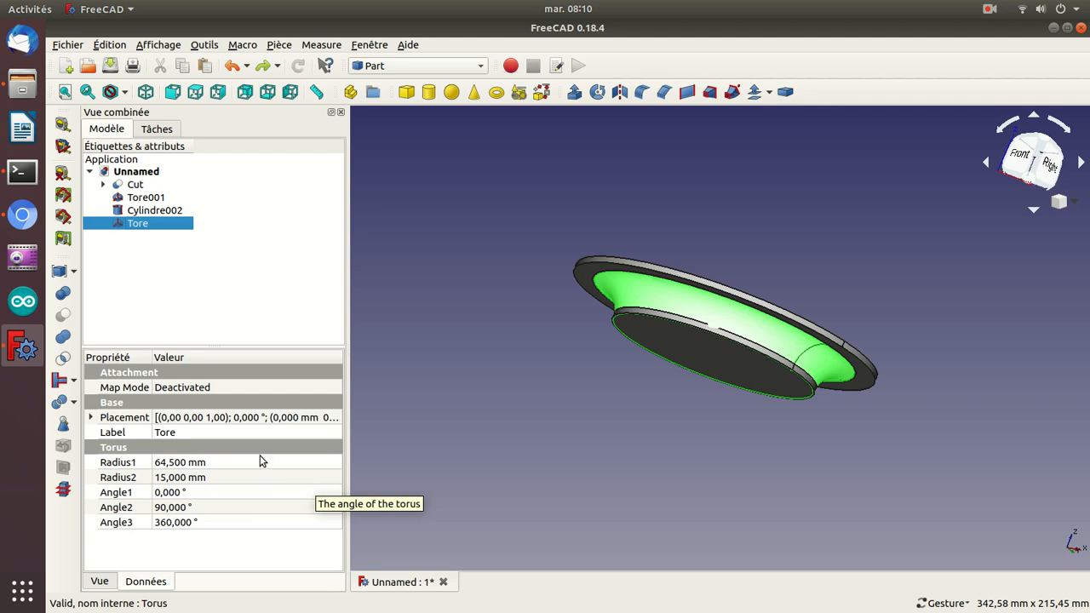
pyautogui.click(159, 211)
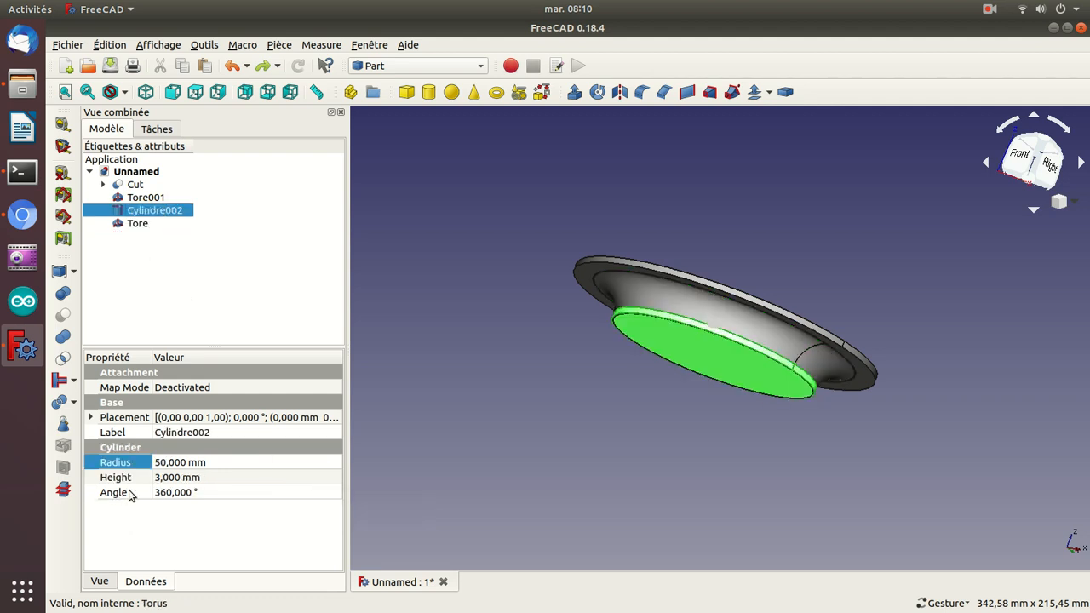
pyautogui.click(161, 464)
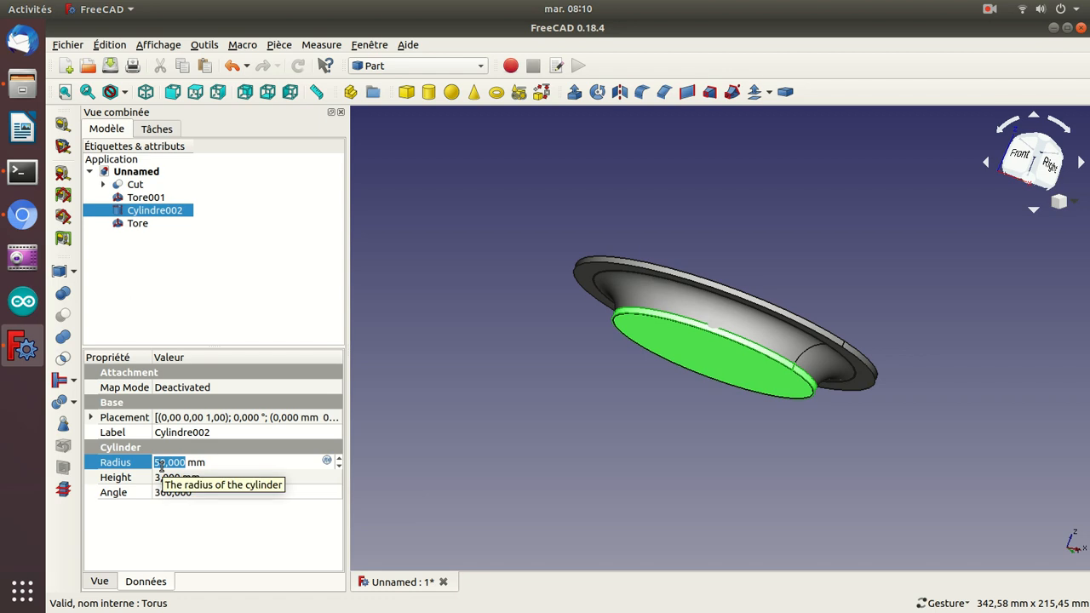
pyautogui.press('BackSpace')
pyautogui.write('40,')
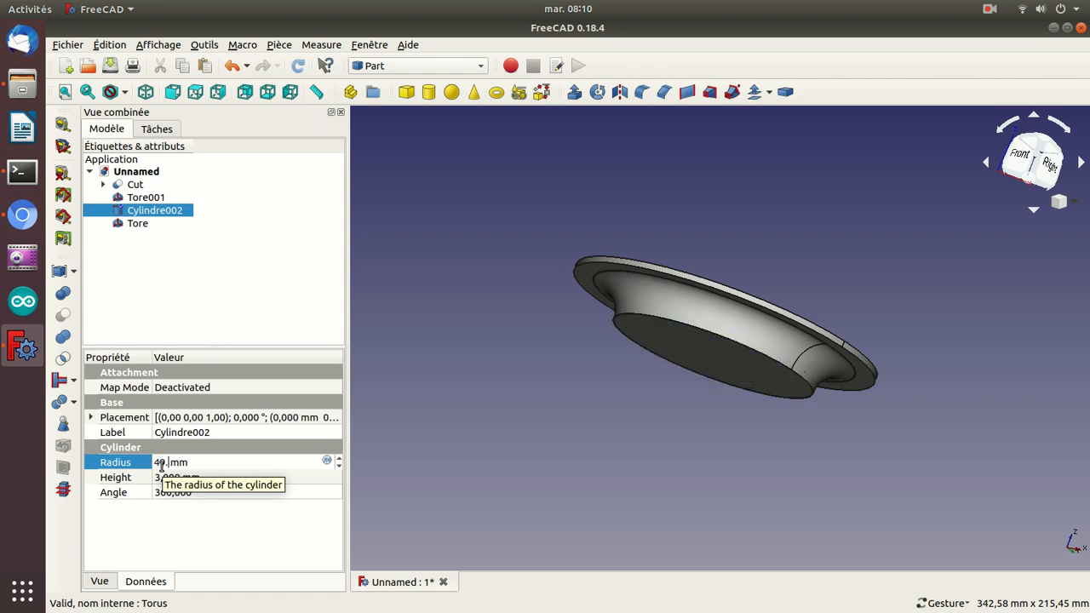
pyautogui.write('5')
pyautogui.press('Return')
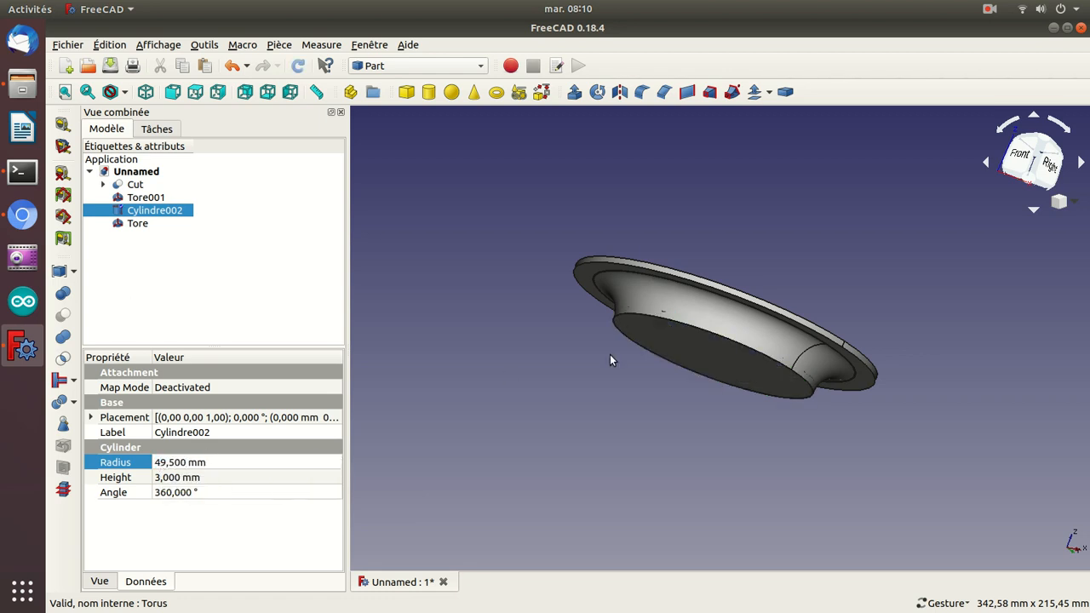
# Step: Examine all four pieces of the dish from above, focusing on the joint between the rim ring and the torus
pyautogui.click(131, 199)
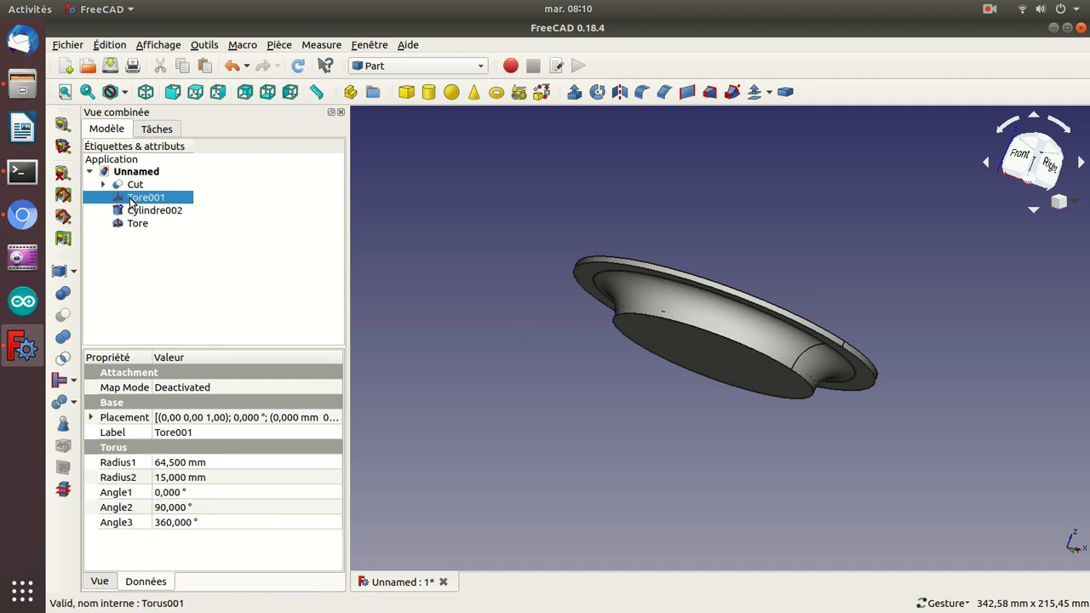
pyautogui.hotkey('ctrl', 'a')
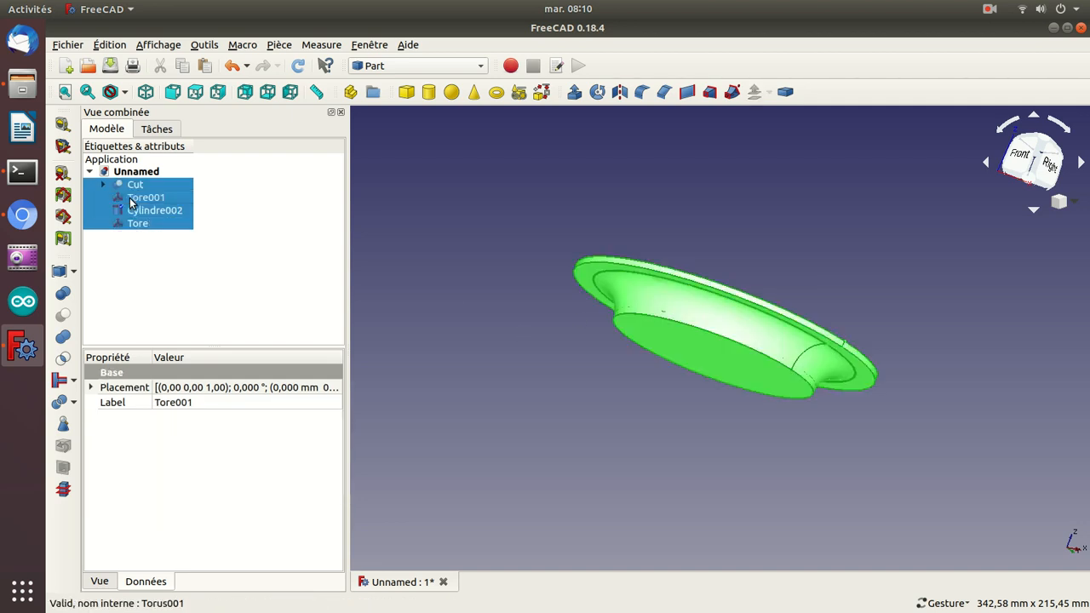
pyautogui.press('2')
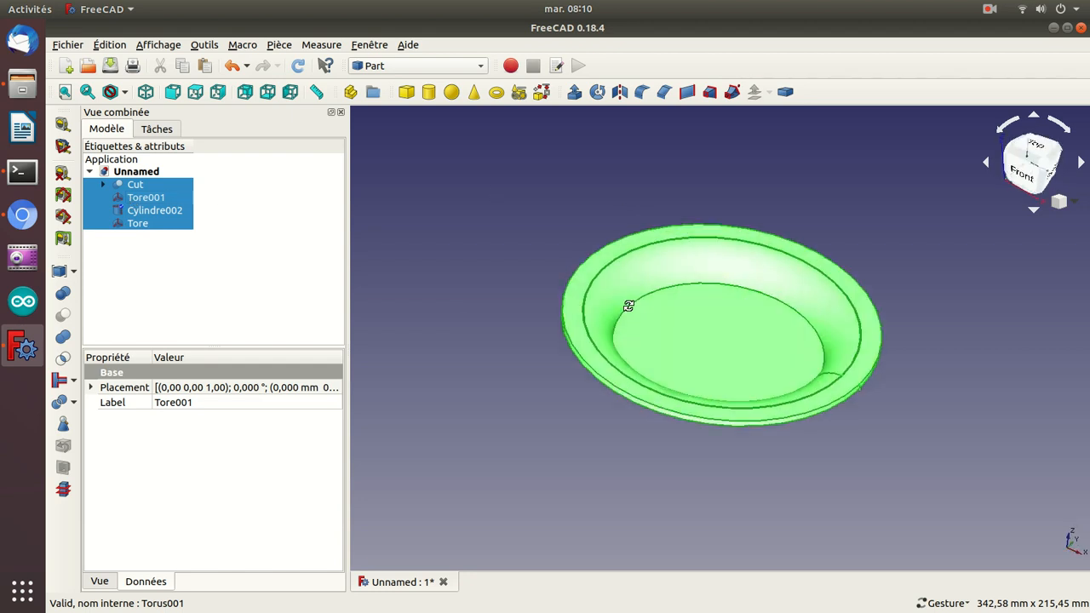
pyautogui.click(514, 398)
pyautogui.scroll(4, 557, 381)
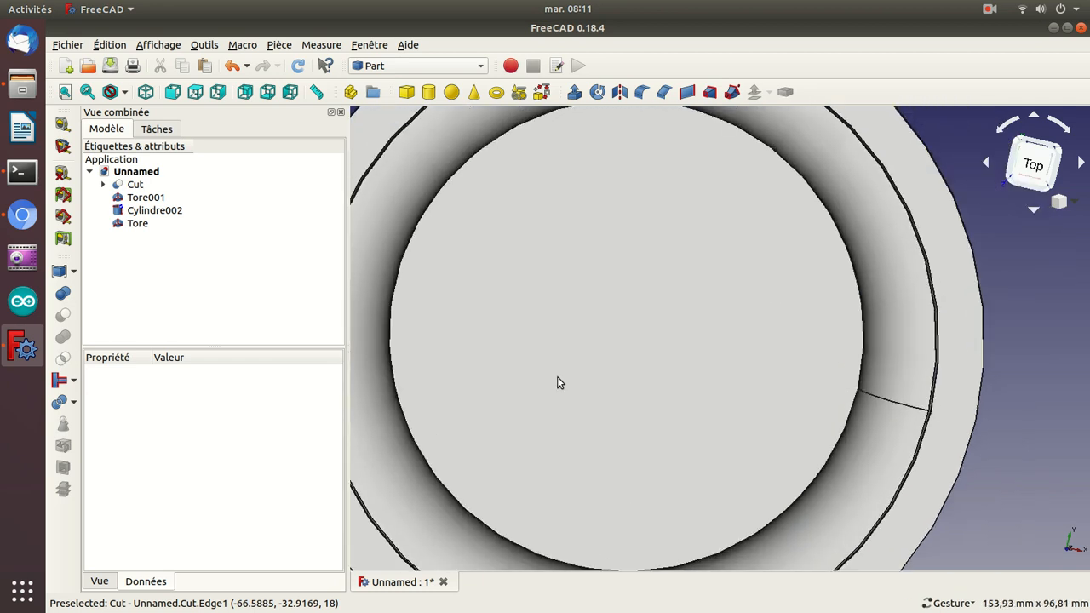
pyautogui.press('Right')
pyautogui.press('Right')
pyautogui.press('Right')
pyautogui.press('Right')
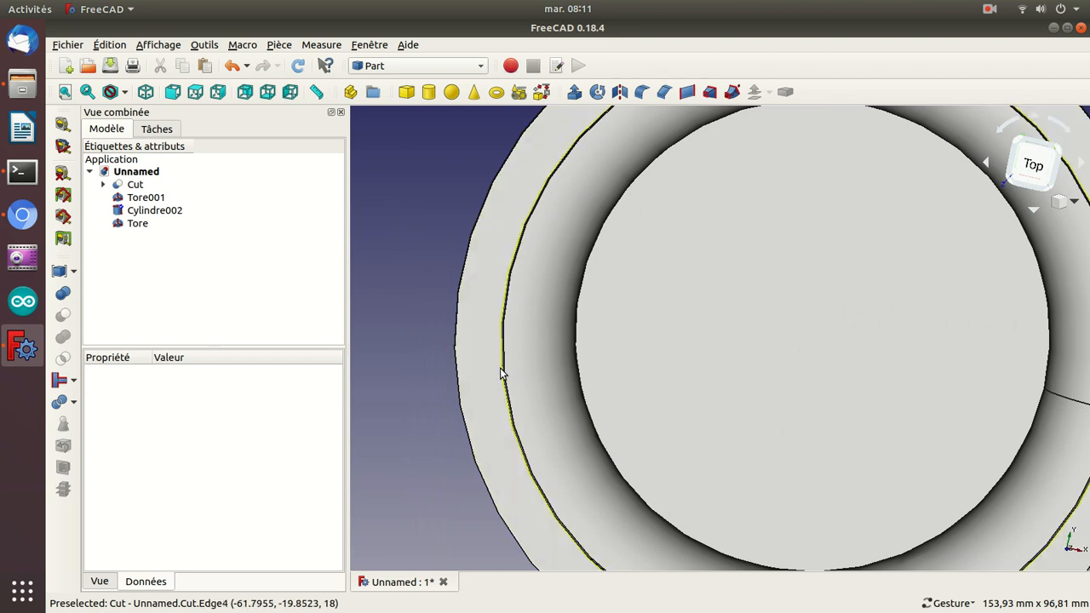
# Step: Compare the two cylinders inside the rim ring Cut, and set the radius of Cylindre001 to 64.5 mm
pyautogui.click(132, 187)
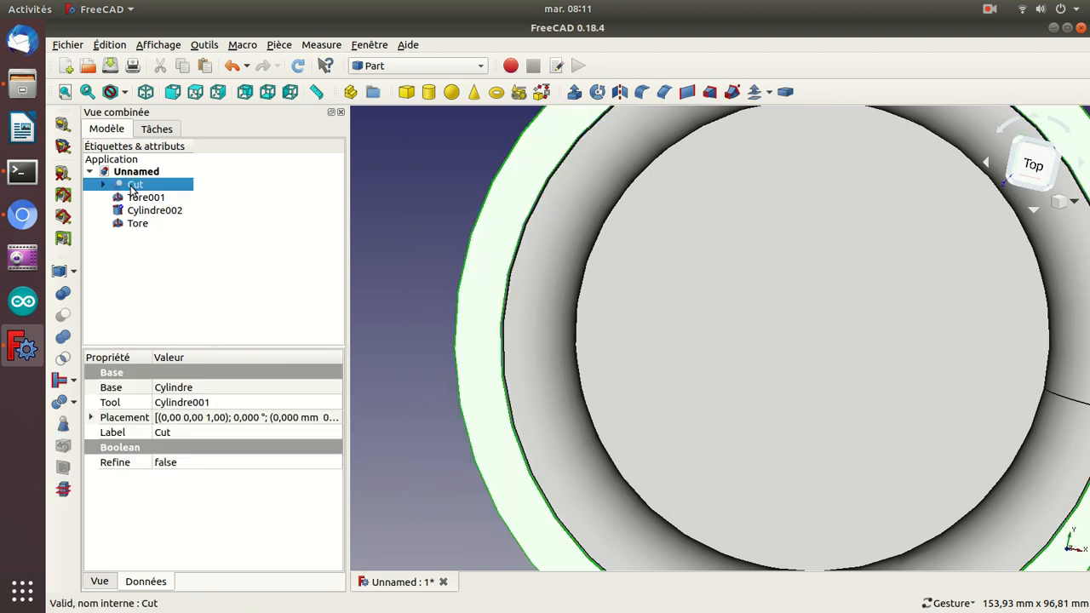
pyautogui.click(103, 185)
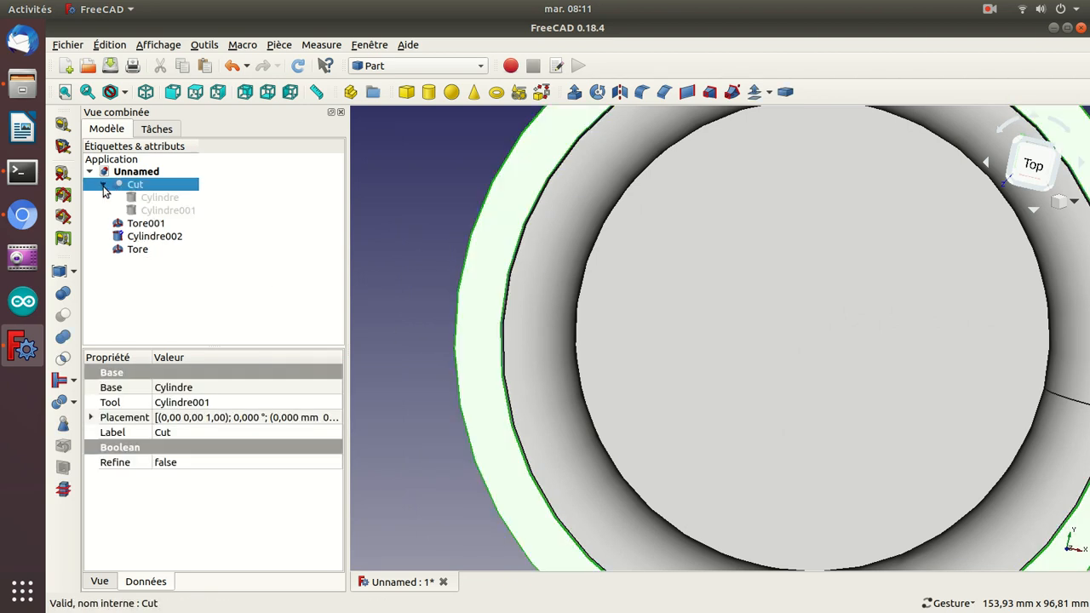
pyautogui.click(147, 208)
pyautogui.click(146, 197)
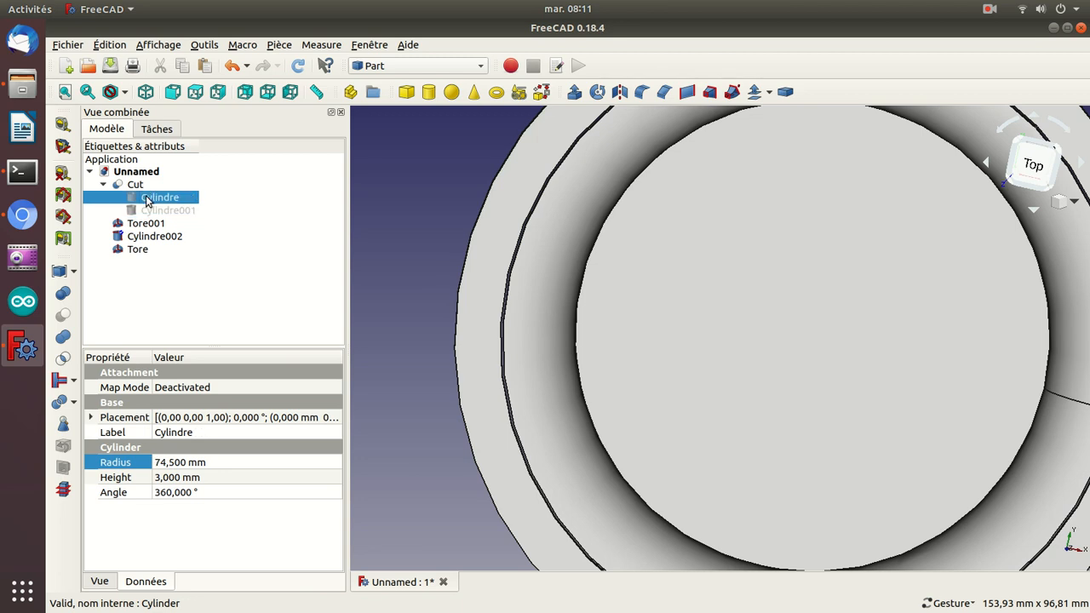
pyautogui.click(145, 213)
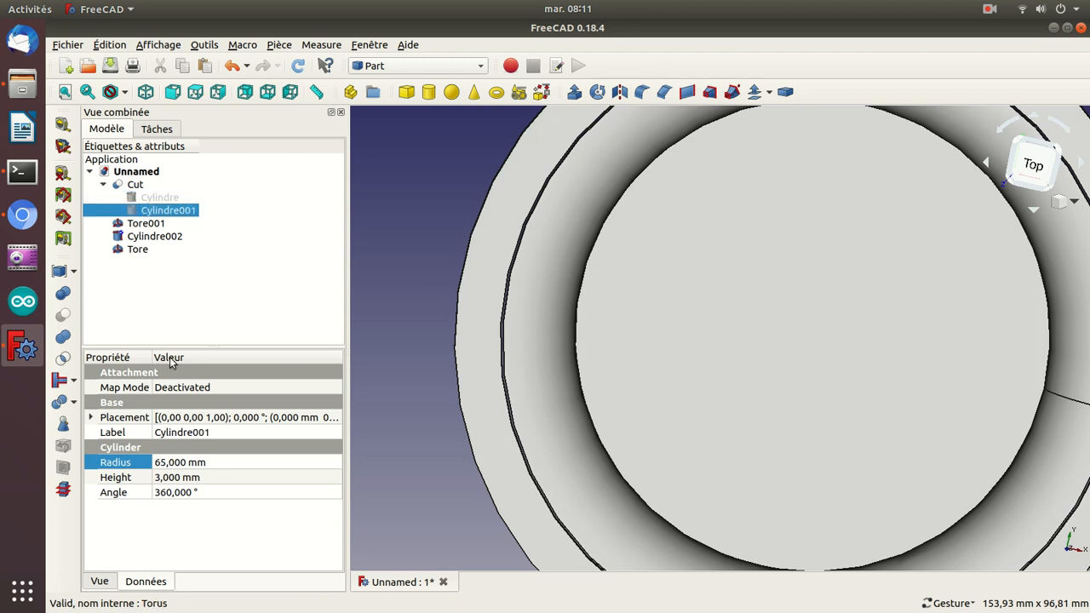
pyautogui.click(167, 462)
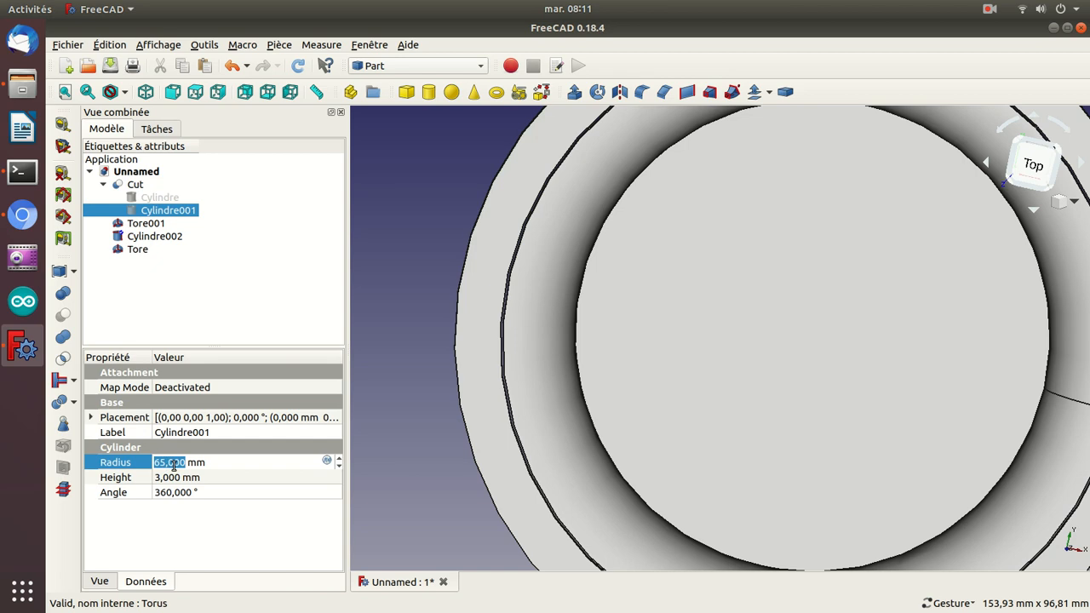
pyautogui.press('Left')
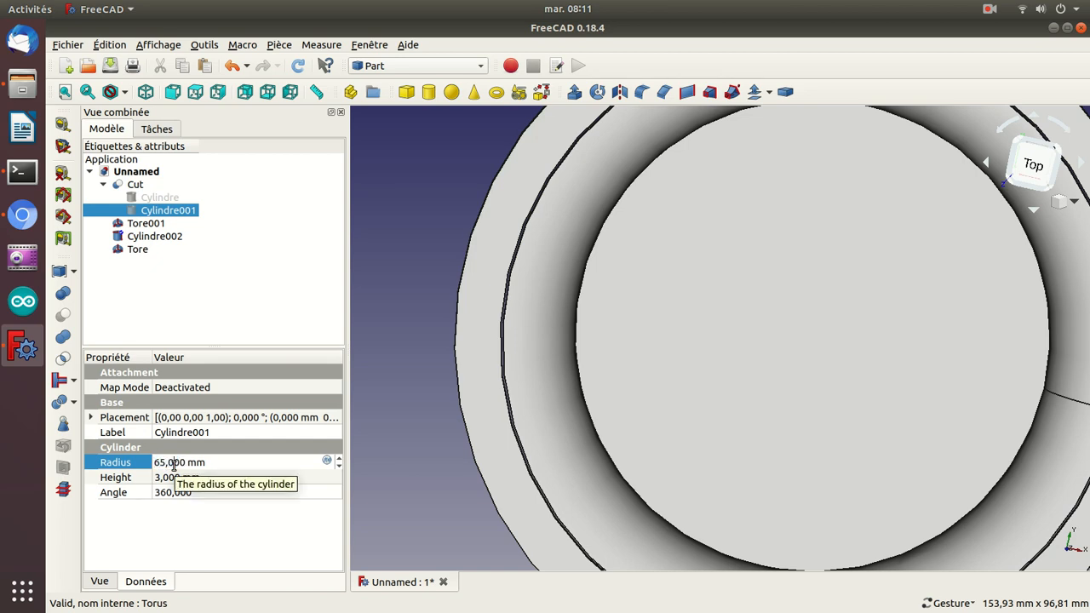
pyautogui.press('Delete')
pyautogui.press('Delete')
pyautogui.write('4,')
pyautogui.press('Return')
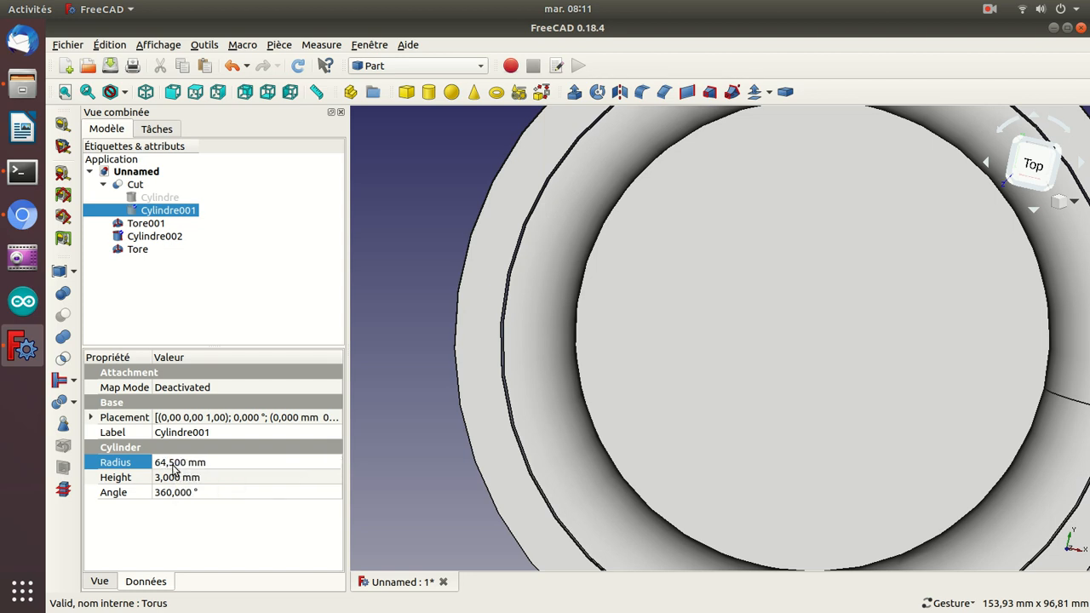
pyautogui.doubleClick(130, 185)
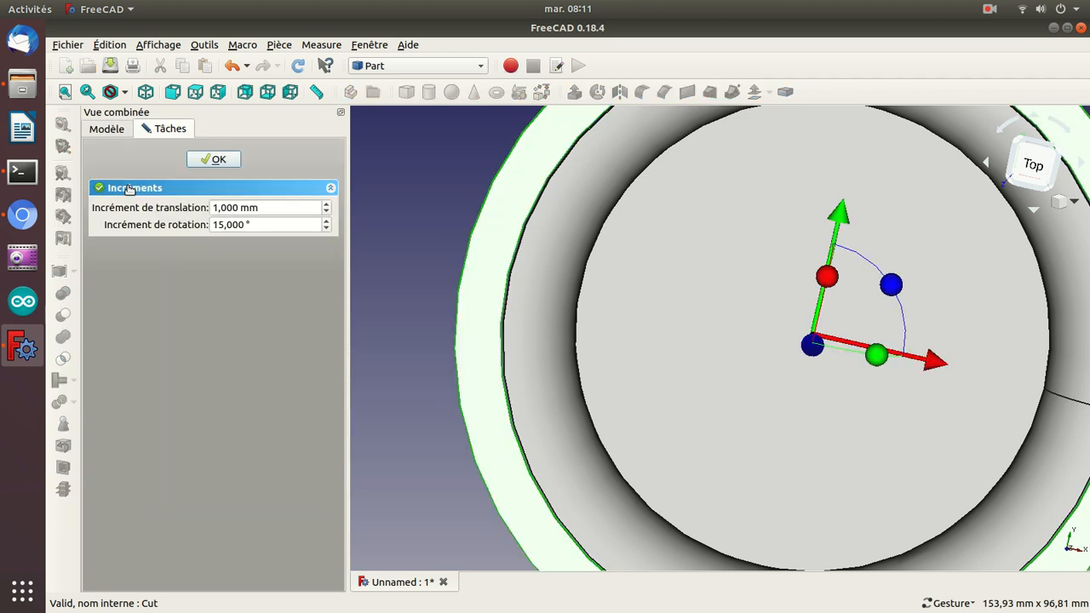
pyautogui.press('Escape')
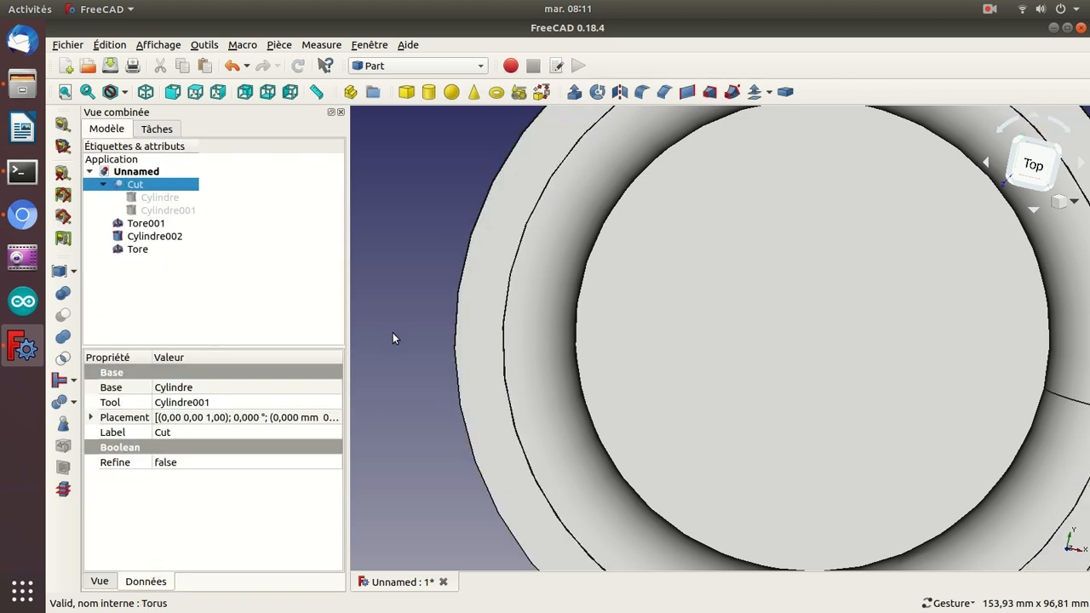
# Step: Try to fuse Cut, Tore001, Cylindre002 and Tore into one union, and undo it
pyautogui.moveTo(390, 333); pyautogui.dragTo(511, 326)
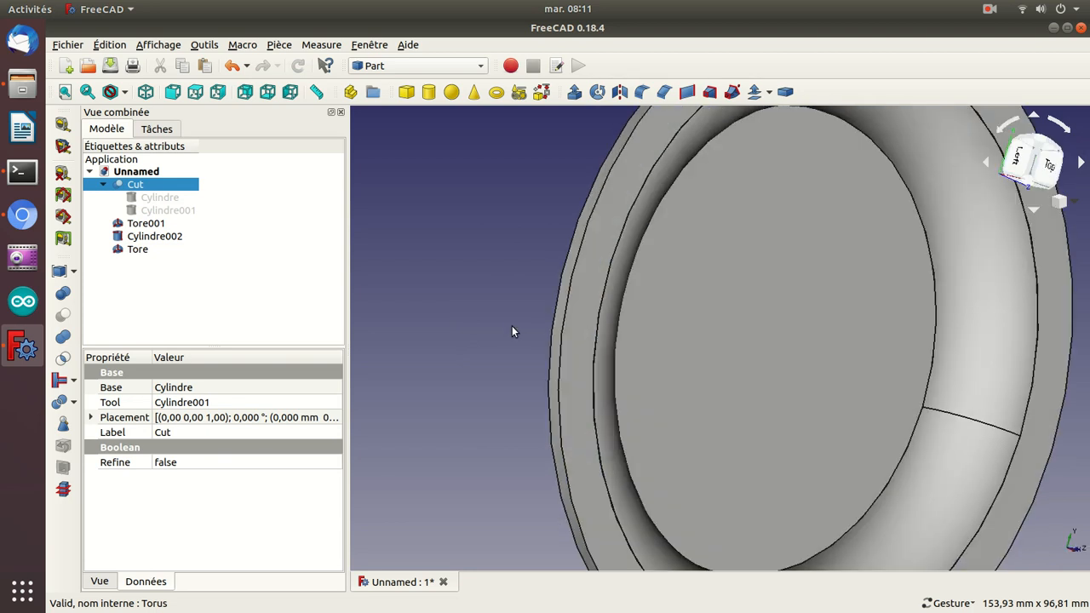
pyautogui.click(103, 185)
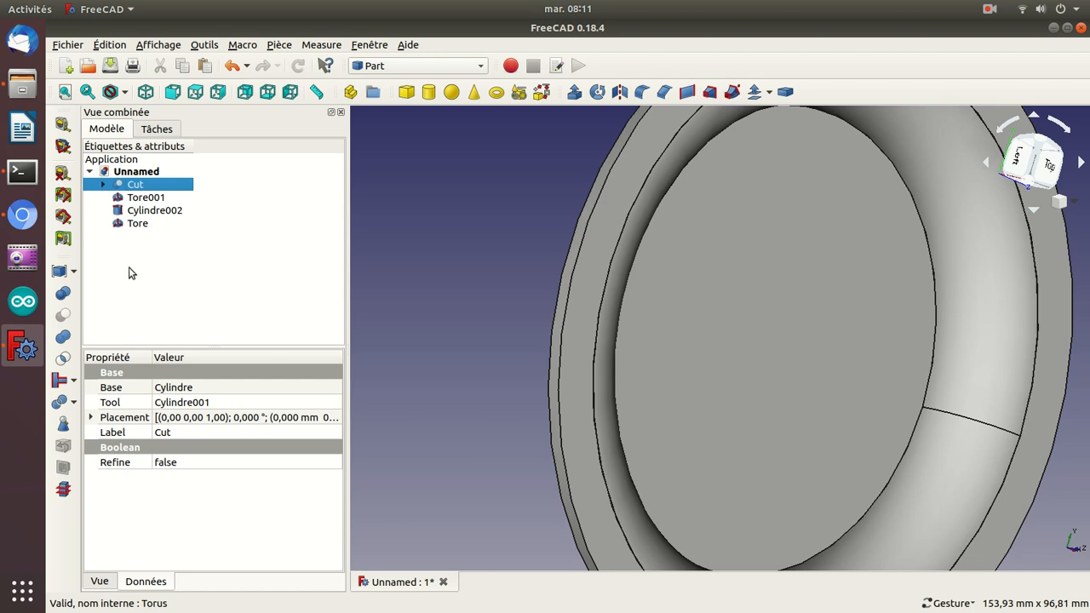
pyautogui.hotkey('ctrl', 'a')
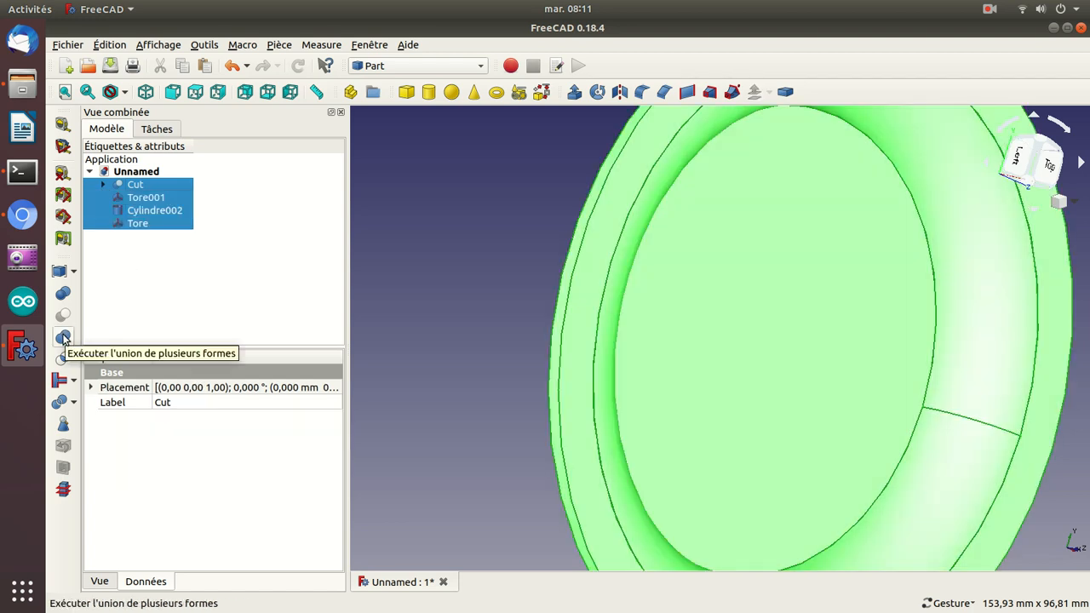
pyautogui.click(63, 338)
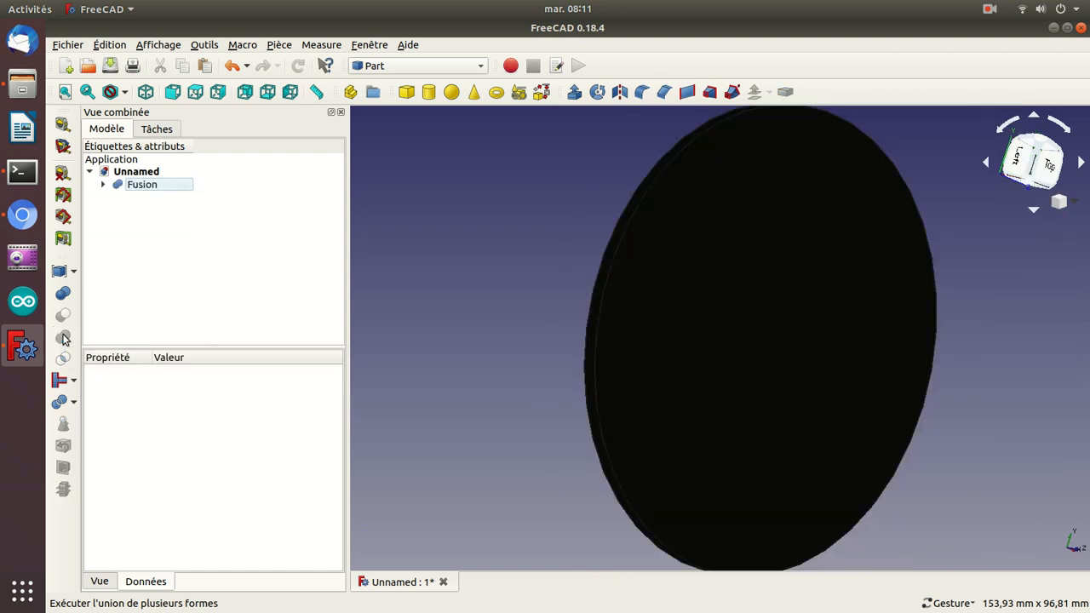
pyautogui.hotkey('ctrl', 'z')
# Step: Hide the rim ring Cut to expose the outer edges of the two tori
pyautogui.moveTo(413, 334); pyautogui.dragTo(594, 396)
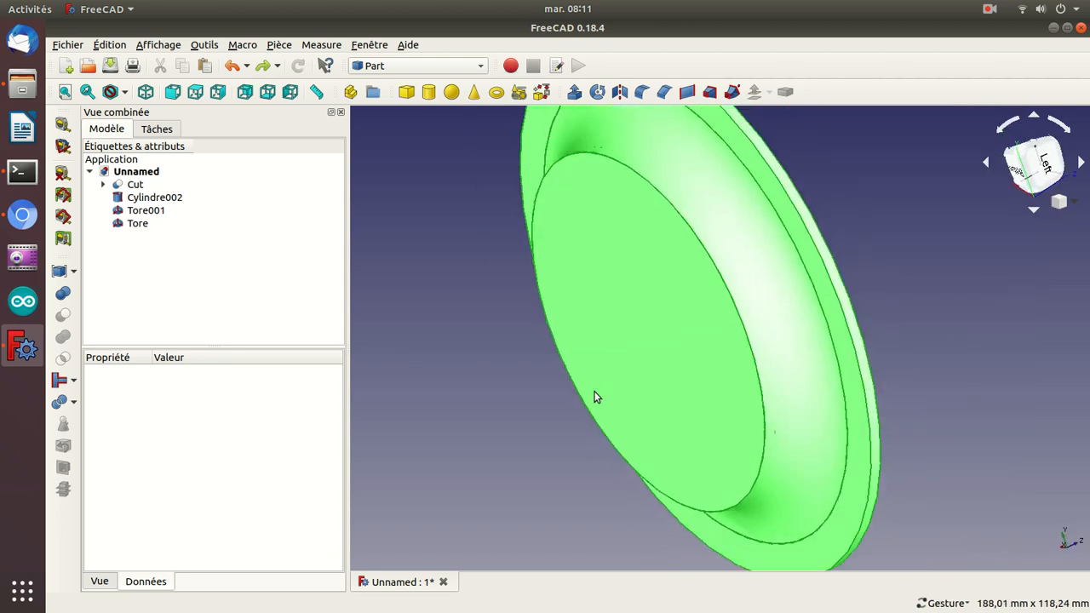
pyautogui.moveTo(537, 292); pyautogui.dragTo(683, 382)
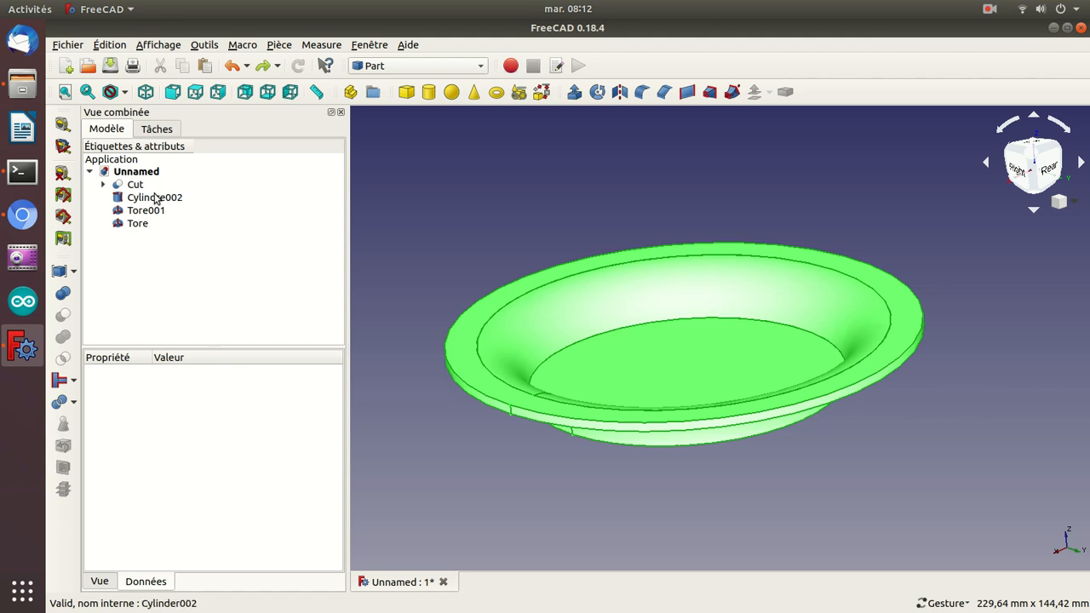
pyautogui.click(155, 198)
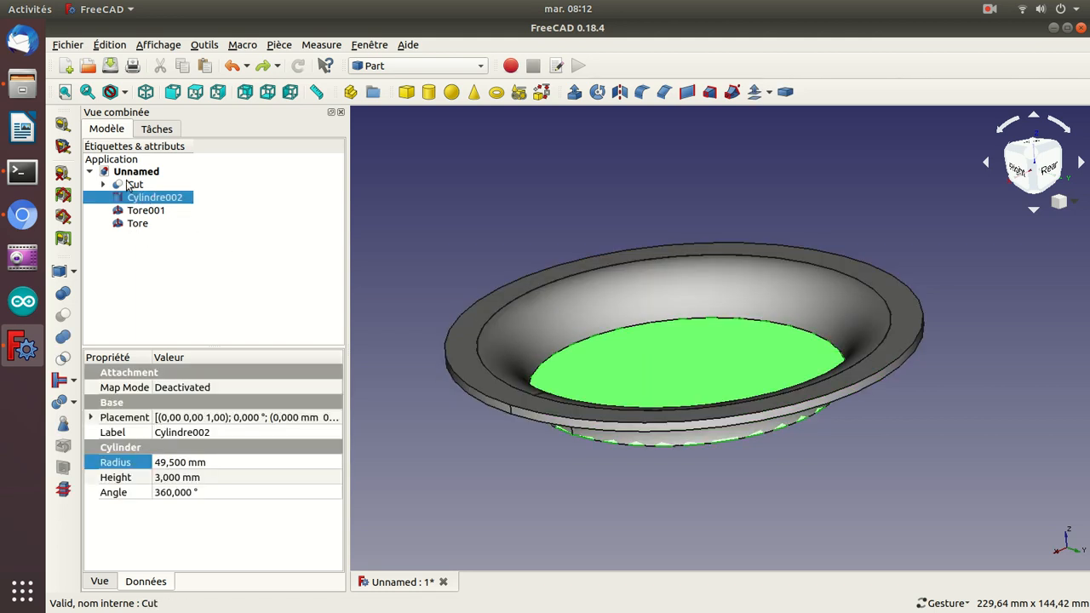
pyautogui.click(127, 183)
pyautogui.press('space')
pyautogui.moveTo(580, 458); pyautogui.dragTo(635, 430)
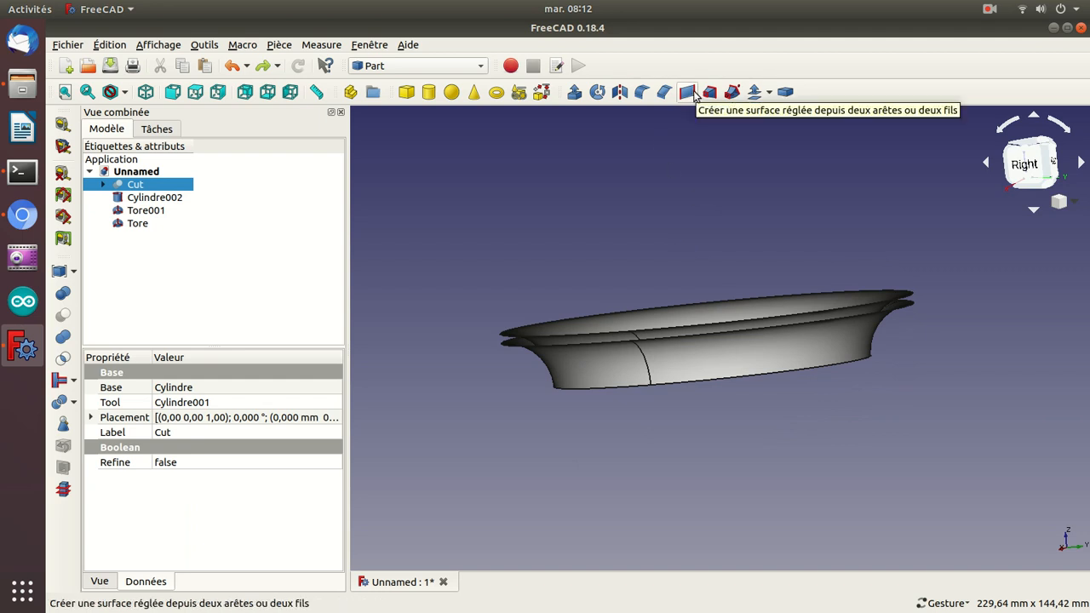
# Step: Create a ruled surface between the upper outer edges of Tore001 and Tore to close the gap at the rim
pyautogui.click(693, 92)
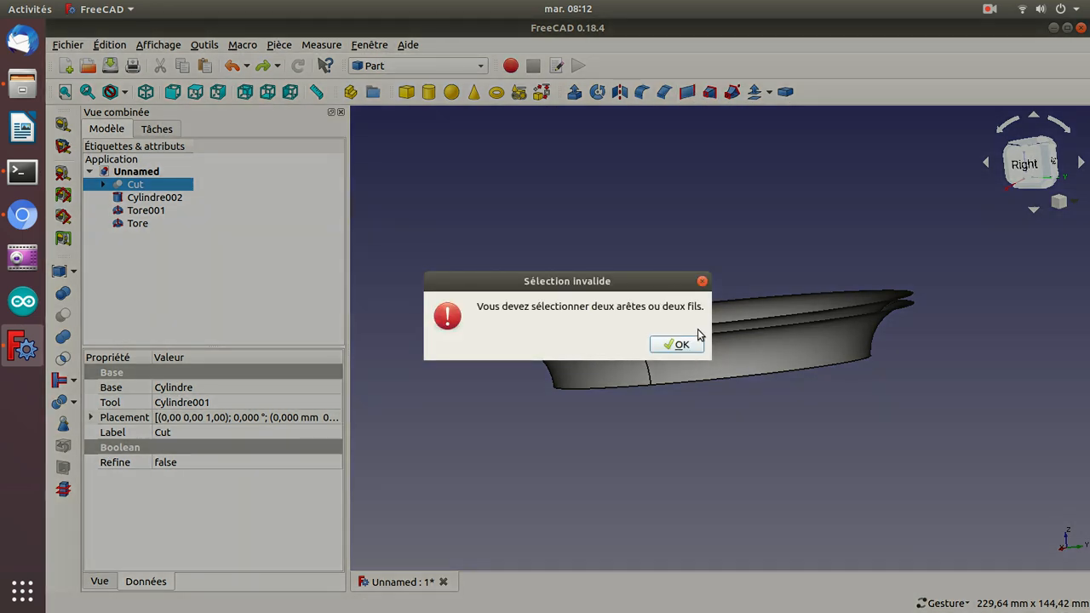
pyautogui.click(683, 344)
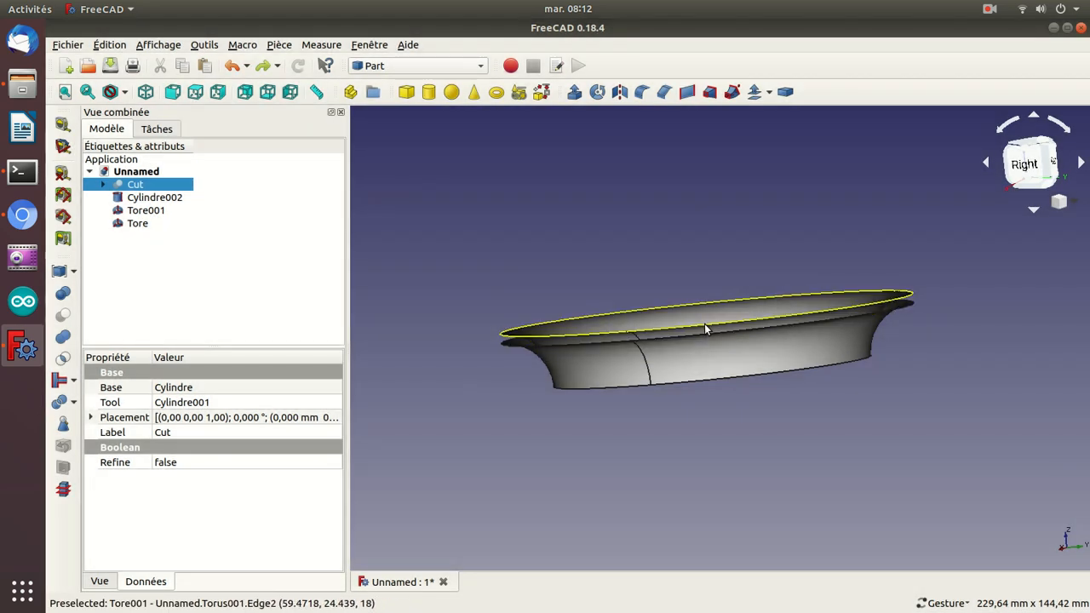
pyautogui.click(704, 325)
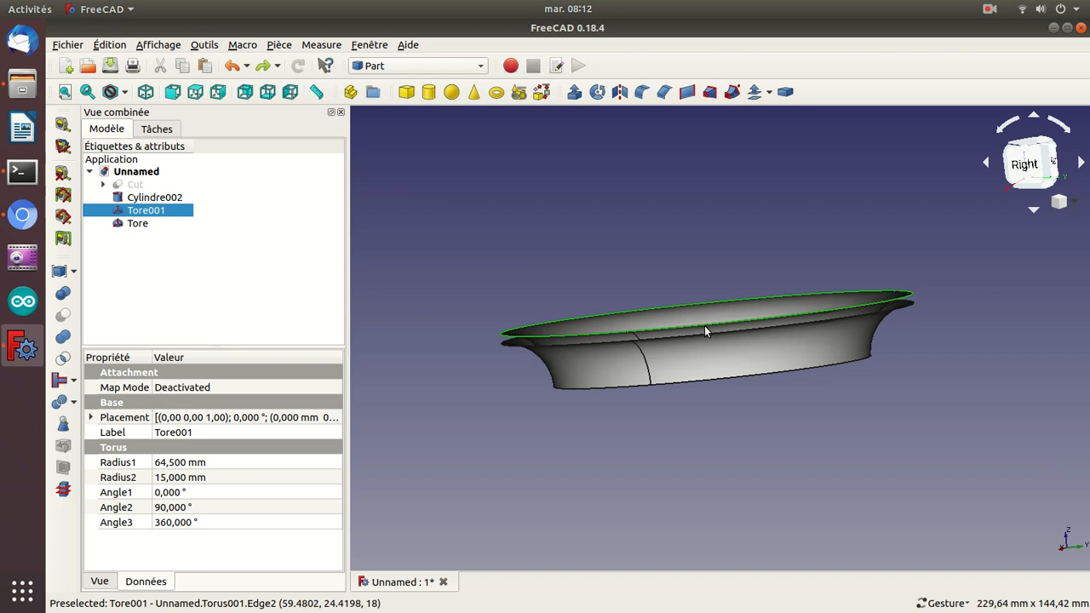
pyautogui.keyDown('ctrl'); pyautogui.click(703, 331); pyautogui.keyUp('ctrl')
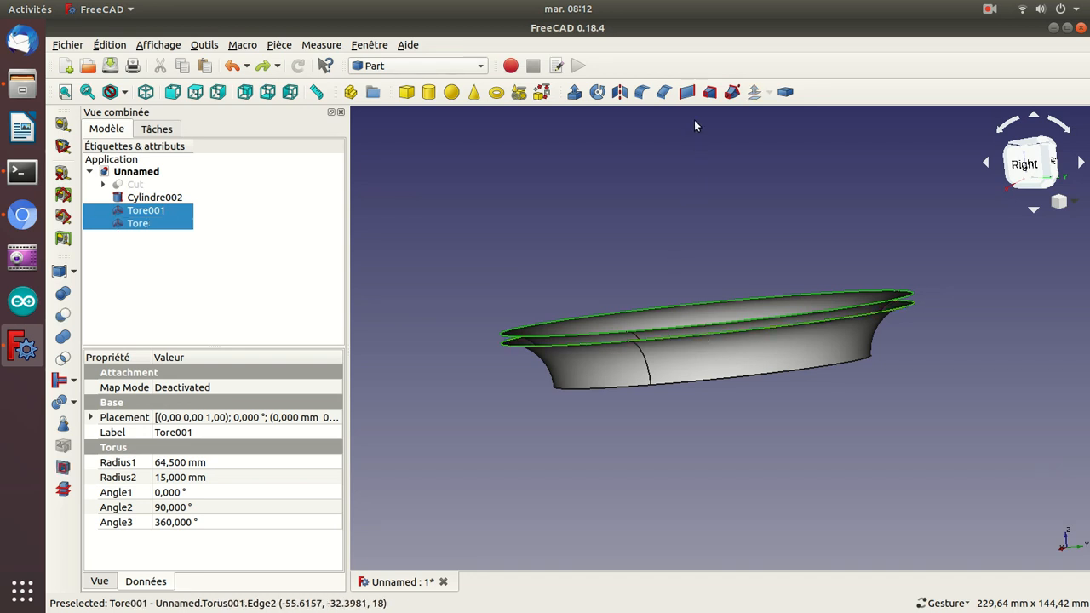
pyautogui.click(688, 97)
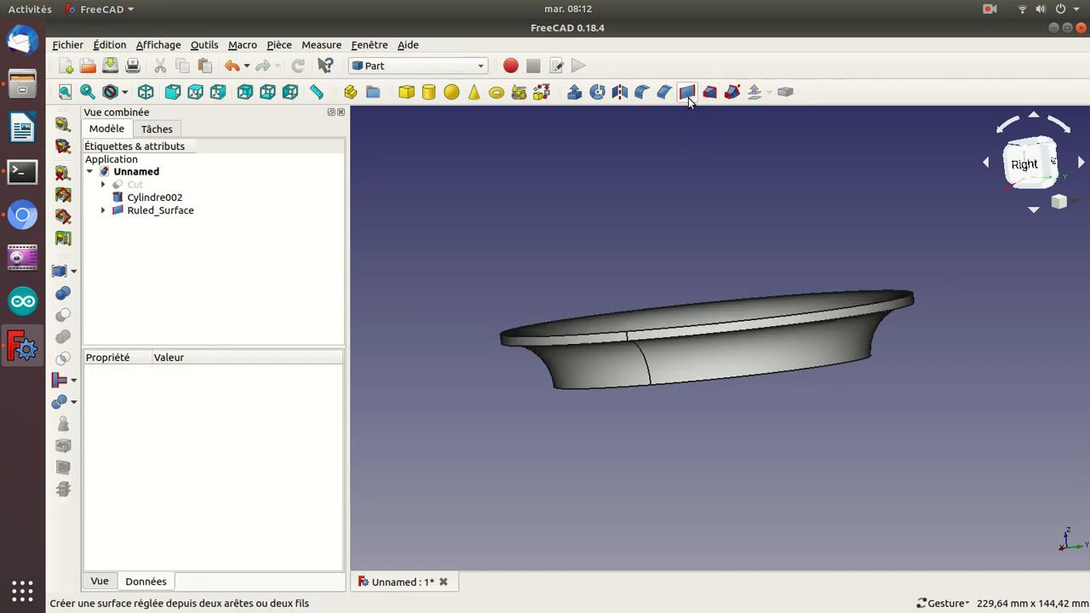
# Step: Hide the bottom disc Cylindre002 while keeping the rim ring Cut hidden
pyautogui.moveTo(540, 224)
pyautogui.mouseDown()
pyautogui.moveTo(610, 284)
pyautogui.moveTo(550, 236)
pyautogui.mouseUp()
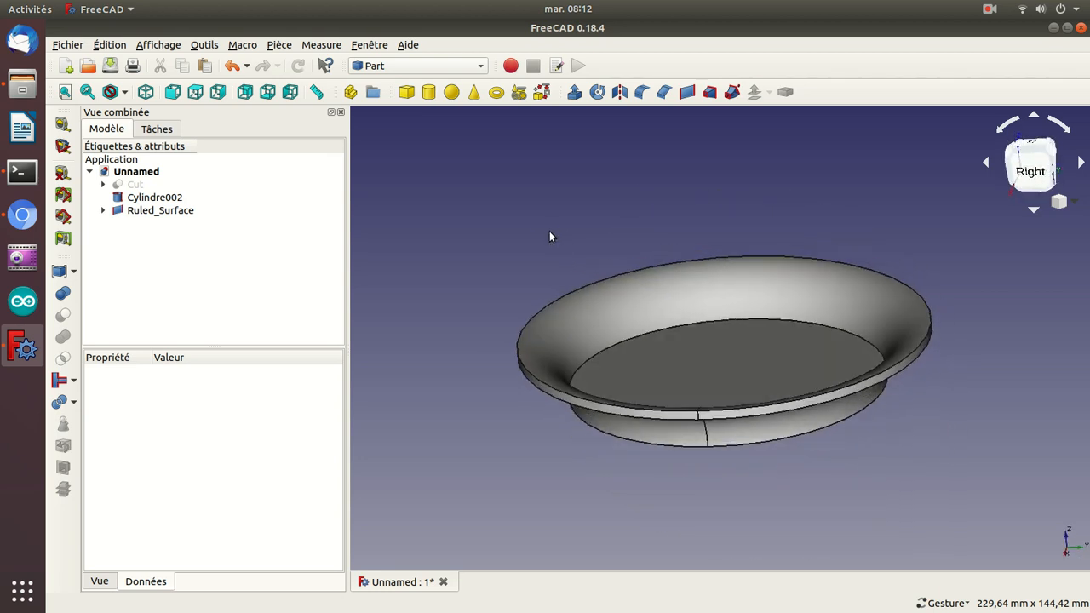
pyautogui.click(136, 185)
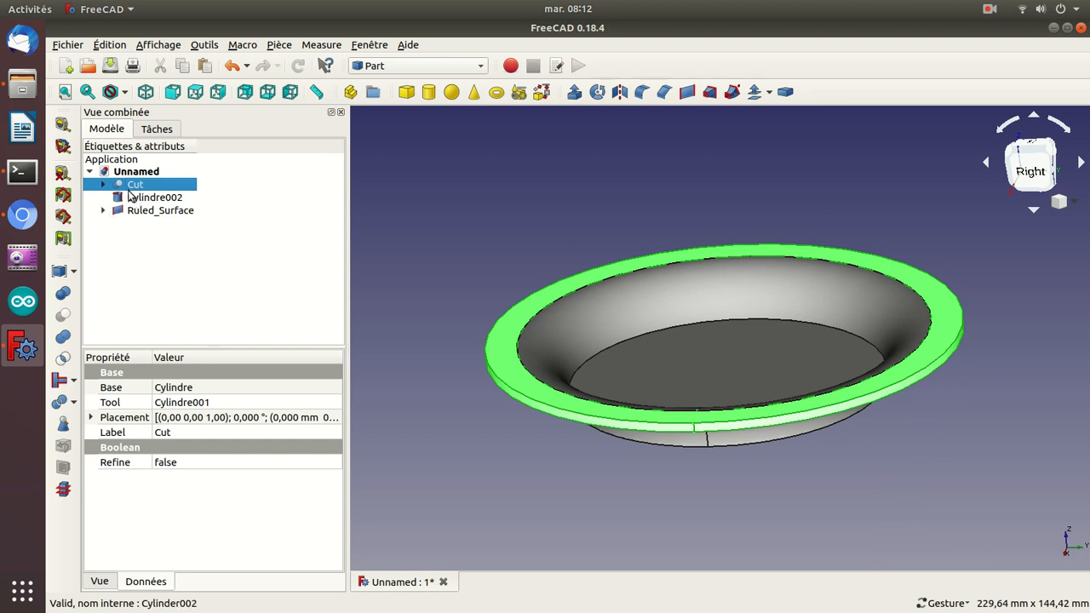
pyautogui.press('space')
pyautogui.click(130, 197)
pyautogui.press('space')
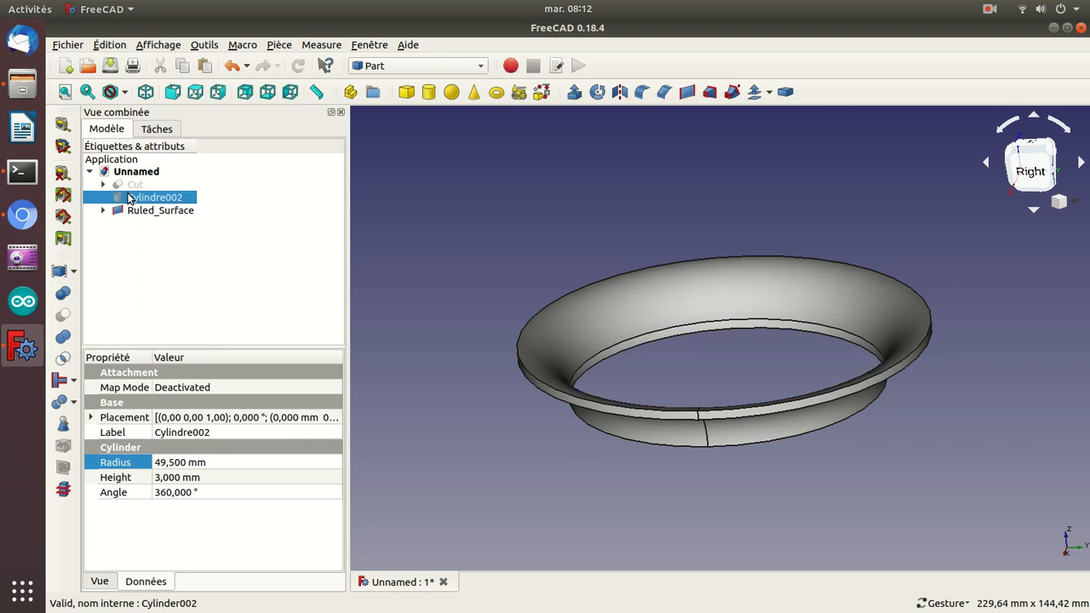
# Step: Create a ruled surface between the lower inner edges of Tore and Tore001
pyautogui.moveTo(672, 368)
pyautogui.mouseDown()
pyautogui.moveTo(662, 323)
pyautogui.moveTo(689, 365)
pyautogui.mouseUp()
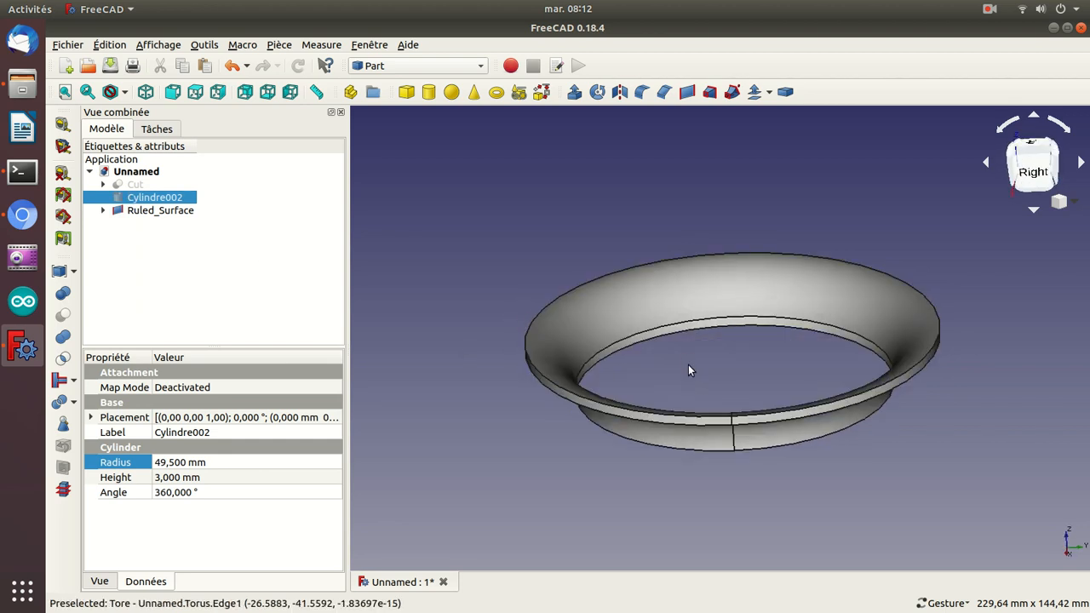
pyautogui.scroll(5, 688, 364)
pyautogui.moveTo(688, 364); pyautogui.dragTo(730, 364)
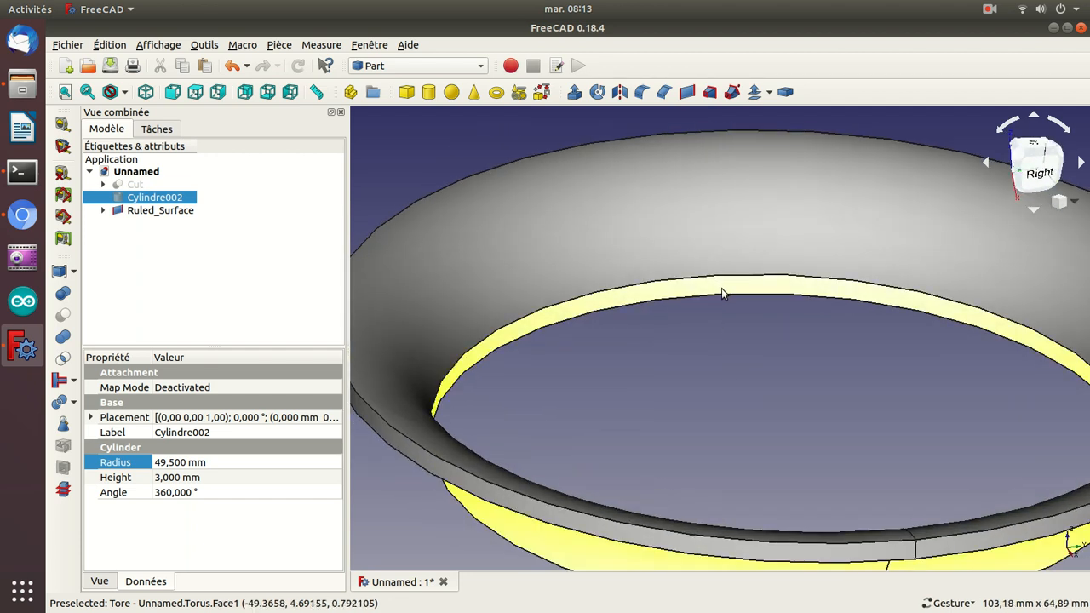
pyautogui.click(720, 293)
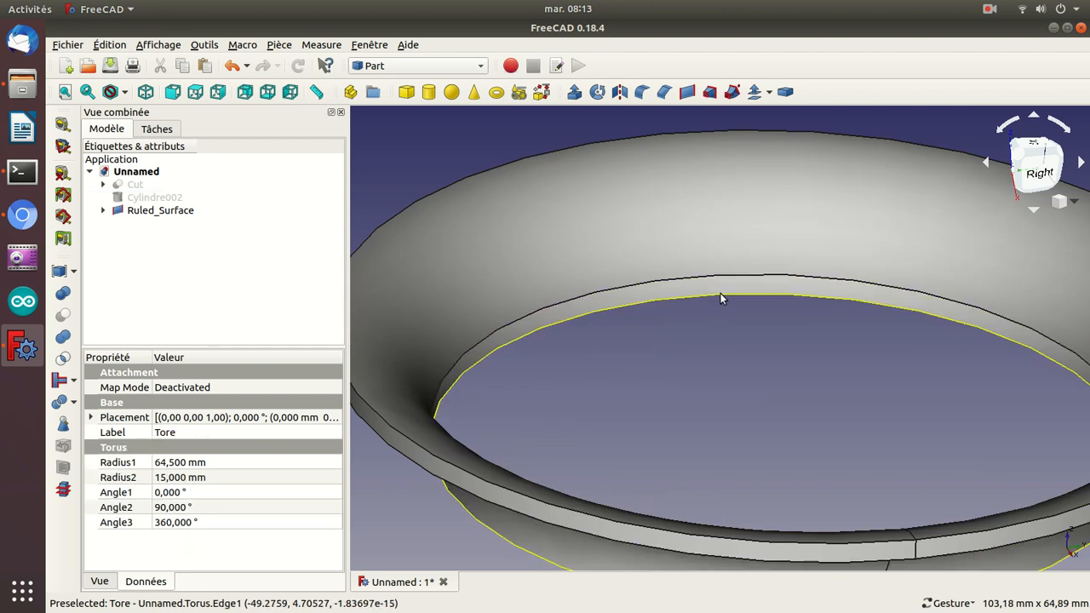
pyautogui.keyDown('ctrl'); pyautogui.click(719, 275); pyautogui.keyUp('ctrl')
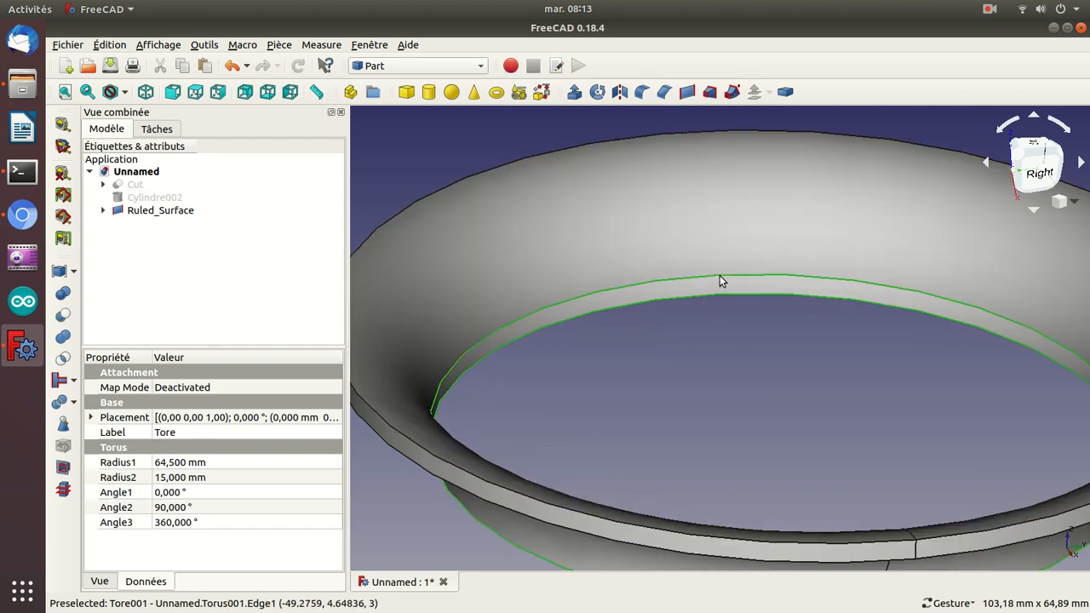
pyautogui.click(686, 94)
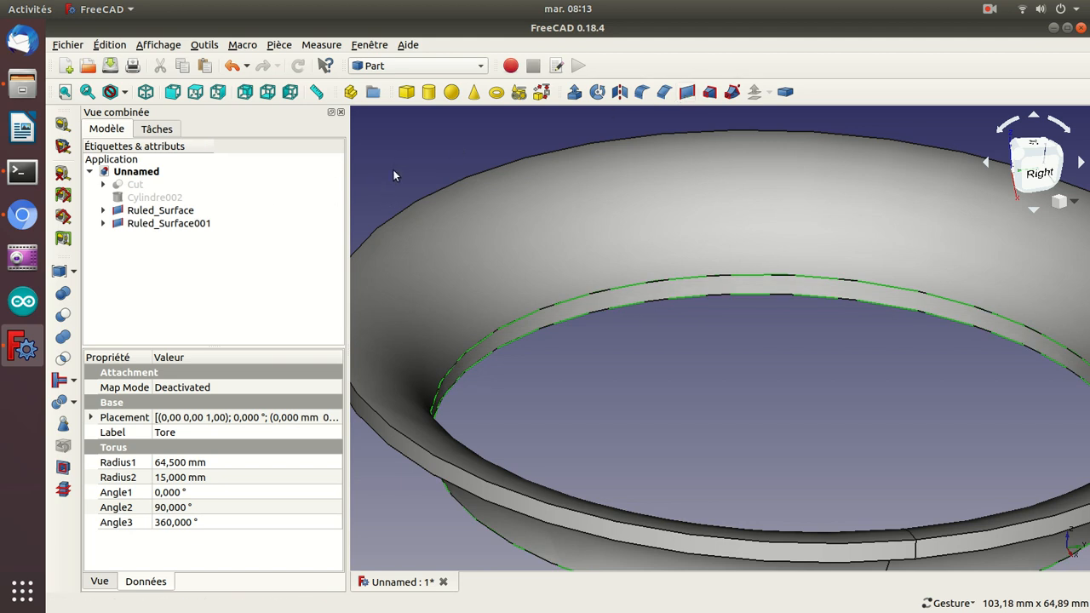
# Step: Show the bottom disc Cylindre002 and the rim ring Cut again, and check both ruled surfaces on the dish
pyautogui.press('v')
pyautogui.press('f')
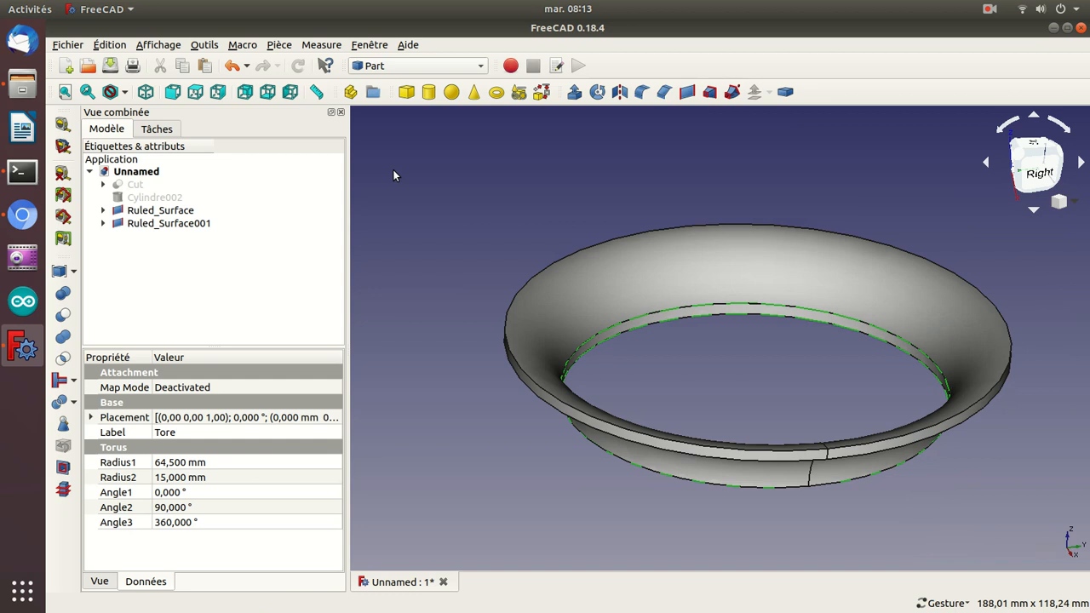
pyautogui.click(138, 196)
pyautogui.click(135, 184)
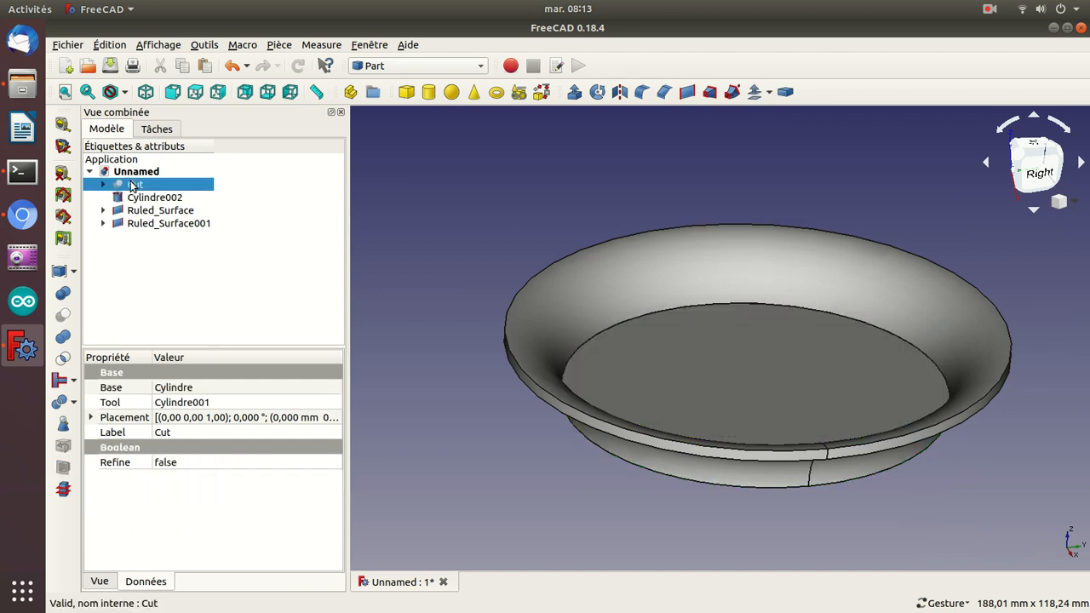
pyautogui.press('space')
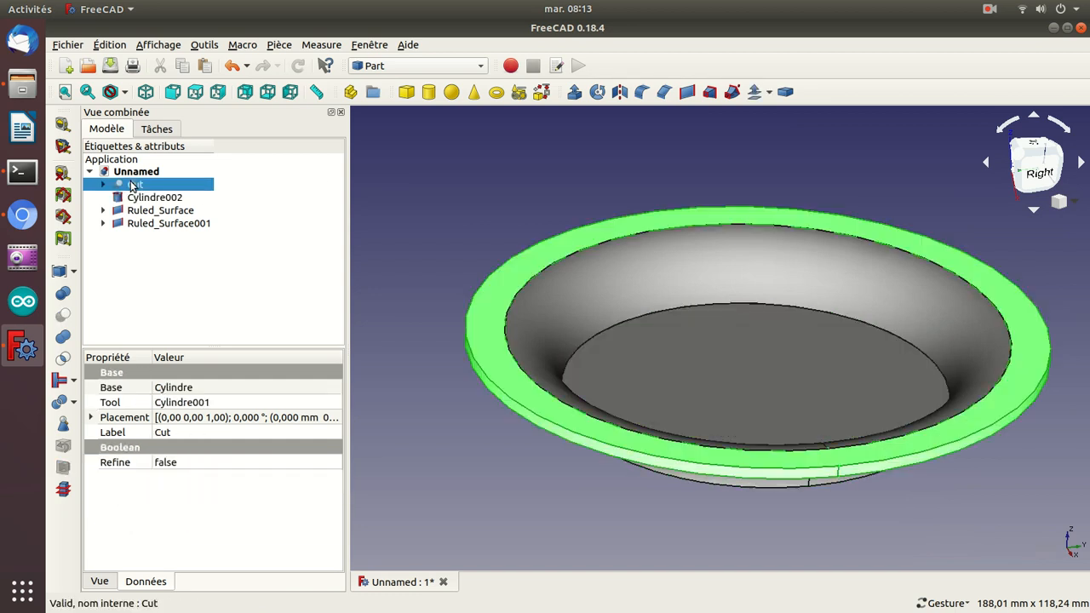
pyautogui.click(146, 214)
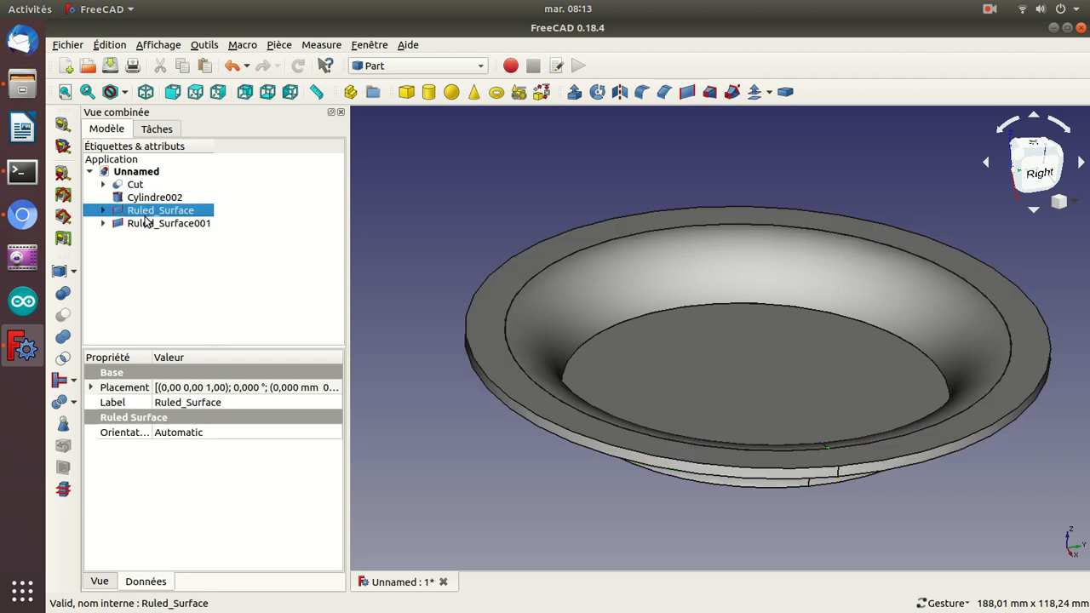
pyautogui.click(145, 228)
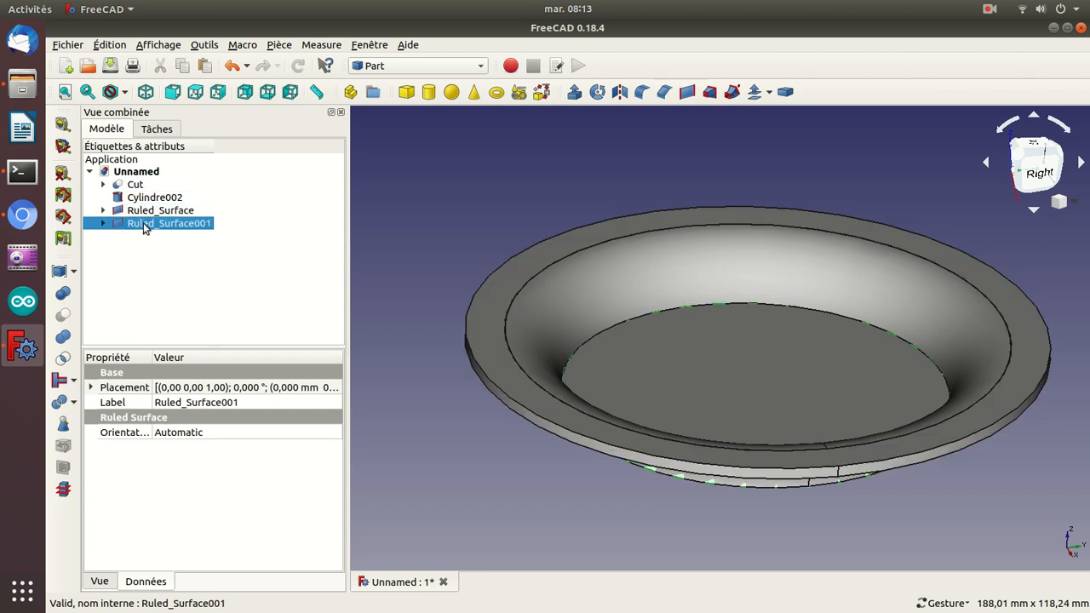
# Step: Try to fuse the bottom disc Cylindre002 with Ruled_Surface001 despite the non-solid shapes, and undo the operation
pyautogui.keyDown('ctrl'); pyautogui.click(148, 198); pyautogui.keyUp('ctrl')
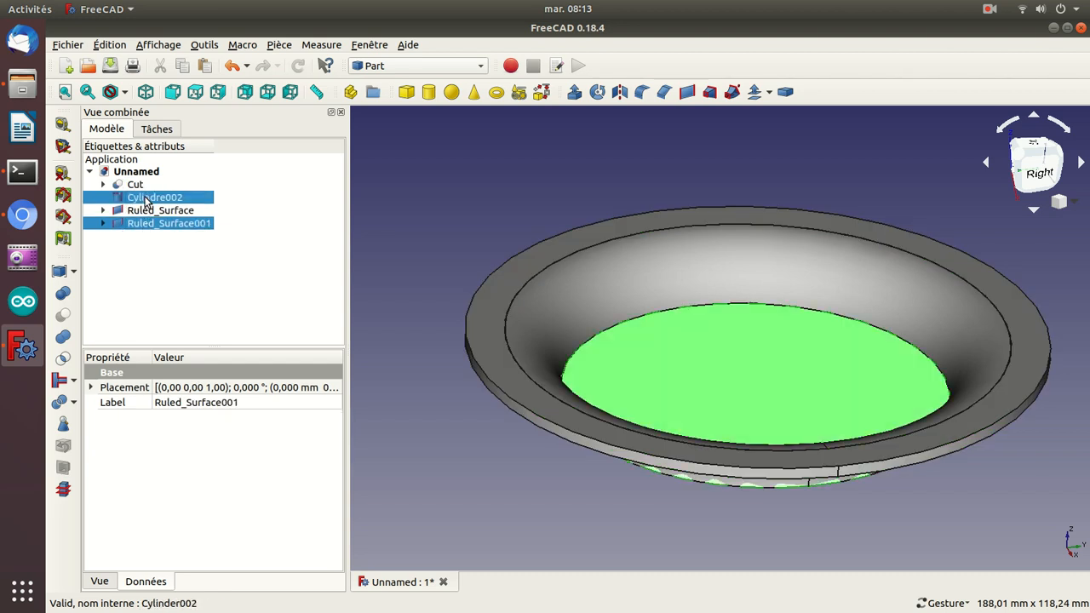
pyautogui.click(61, 339)
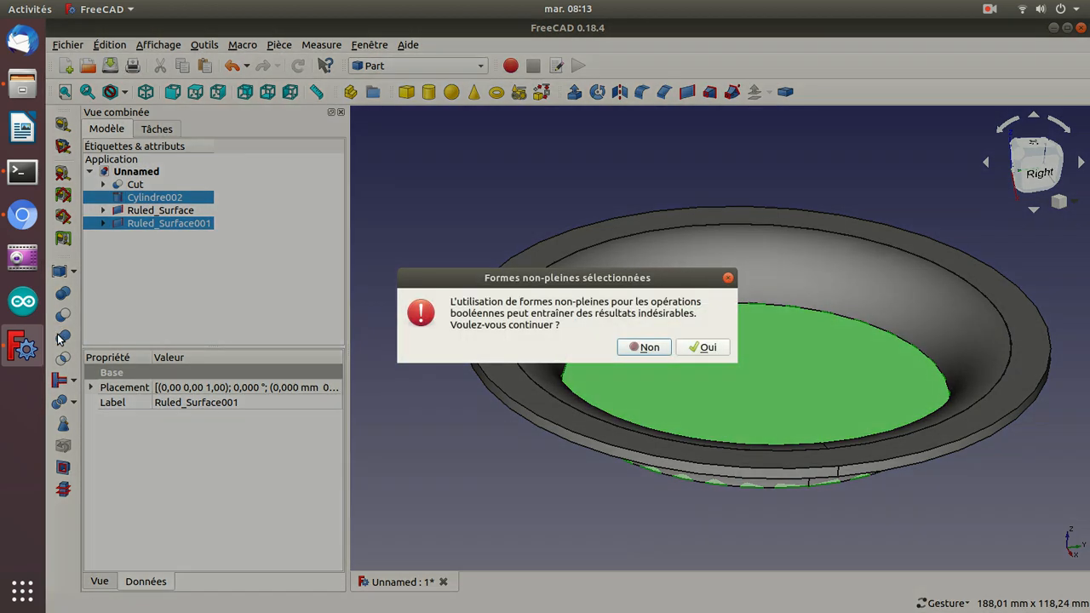
pyautogui.click(700, 347)
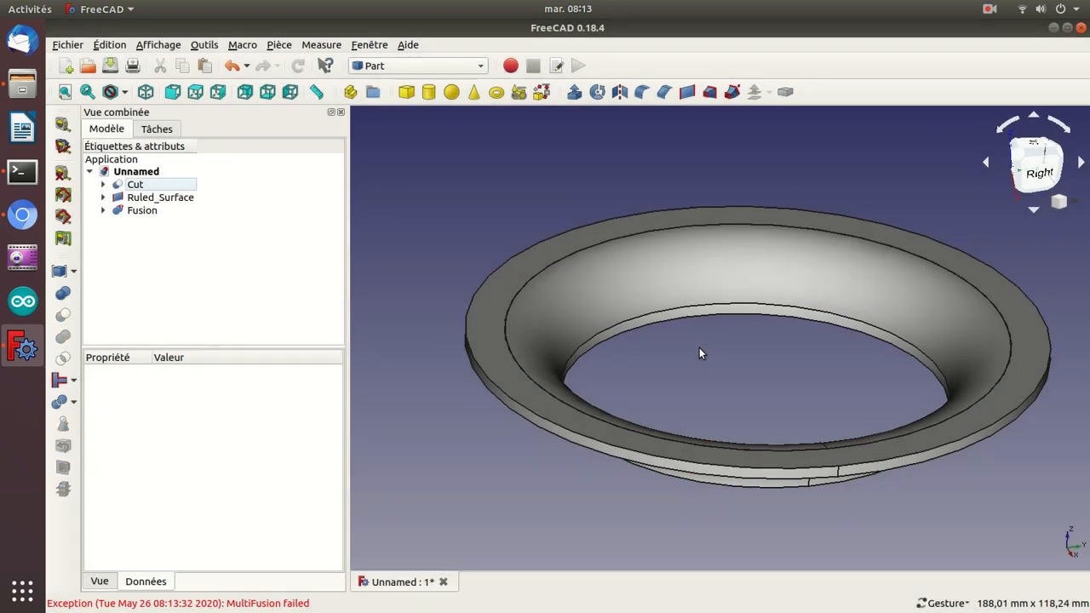
pyautogui.hotkey('ctrl', 'z')
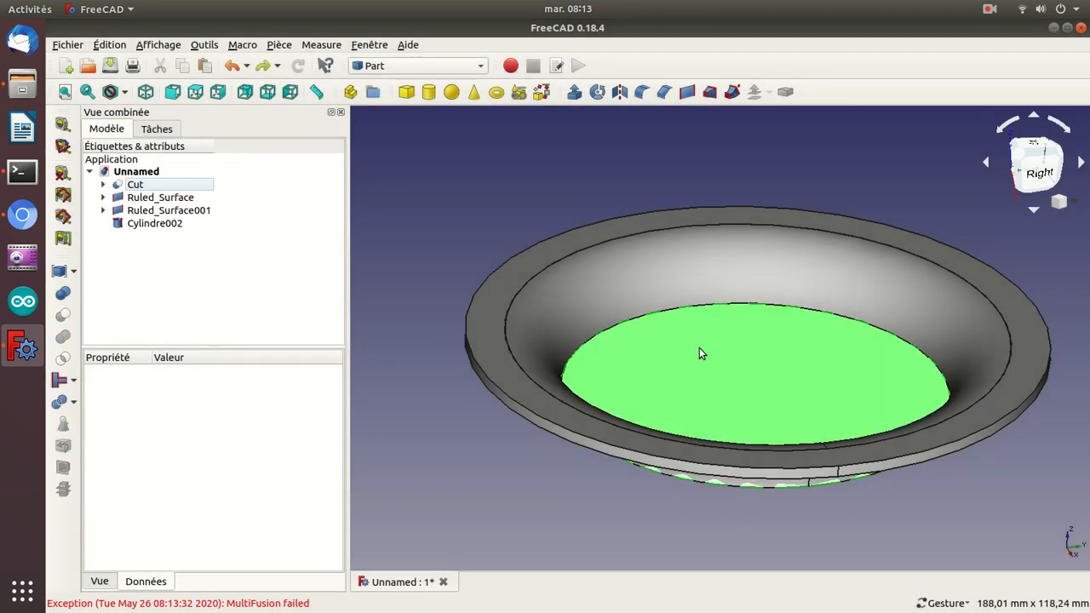
# Step: Fuse Ruled_Surface and Ruled_Surface001 into one shape, accepting the use of non-solid shapes
pyautogui.click(159, 203)
pyautogui.keyDown('ctrl'); pyautogui.click(158, 211); pyautogui.keyUp('ctrl')
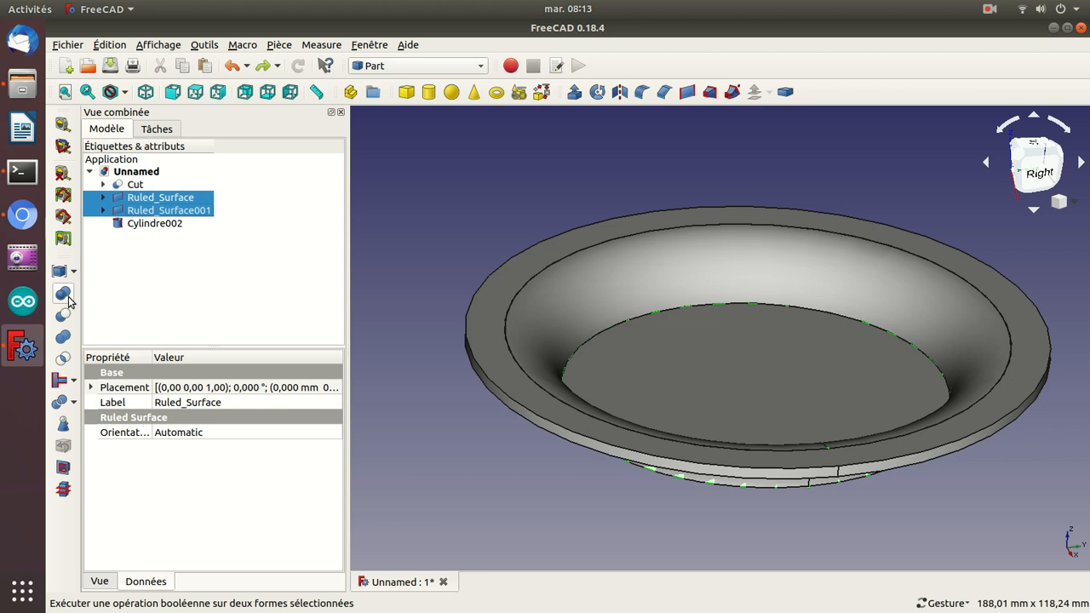
pyautogui.click(63, 338)
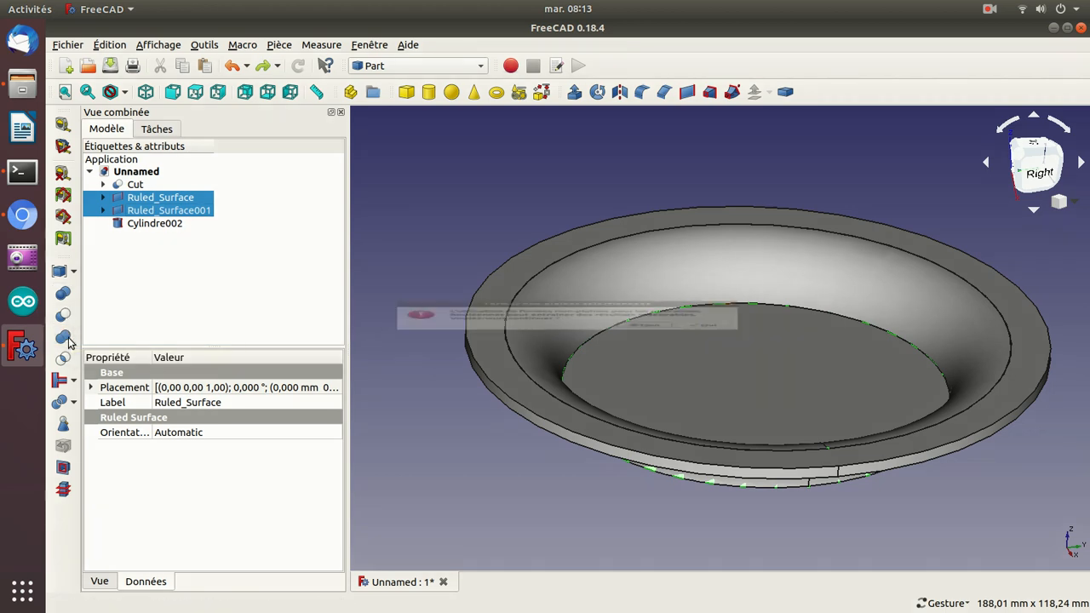
pyautogui.press('Tab')
pyautogui.press('Return')
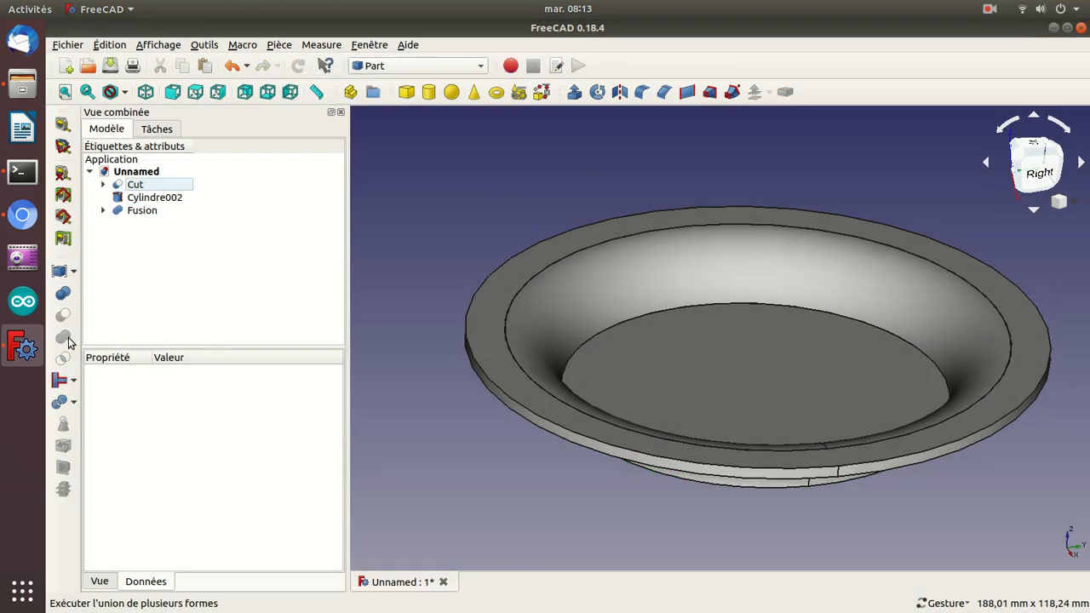
# Step: Try to fuse the rim ring Cut with the fused ruled surfaces, and undo the operation
pyautogui.click(144, 191)
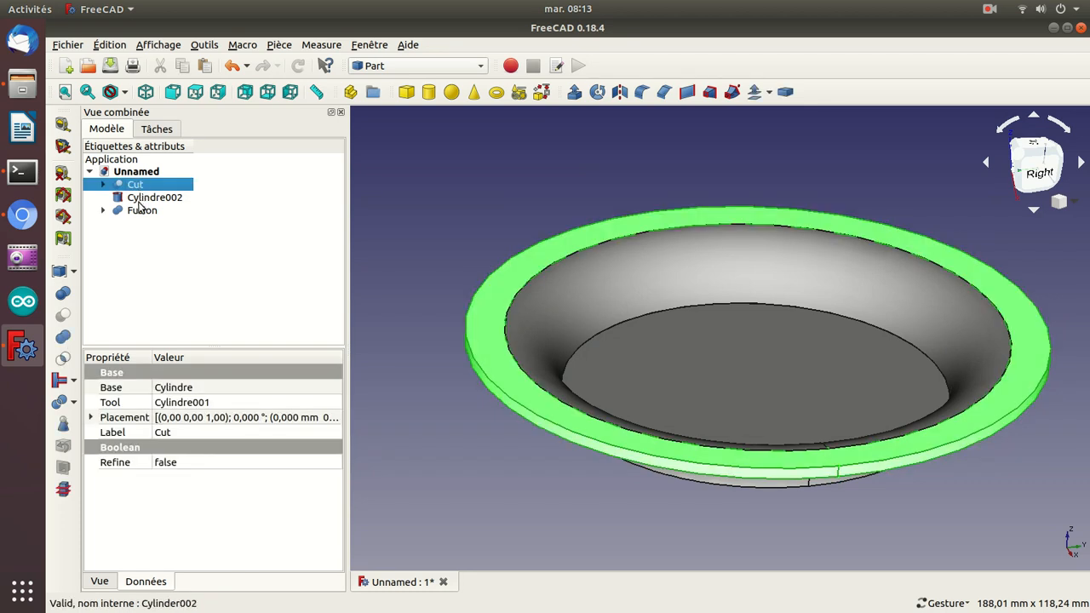
pyautogui.keyDown('ctrl'); pyautogui.click(138, 210); pyautogui.keyUp('ctrl')
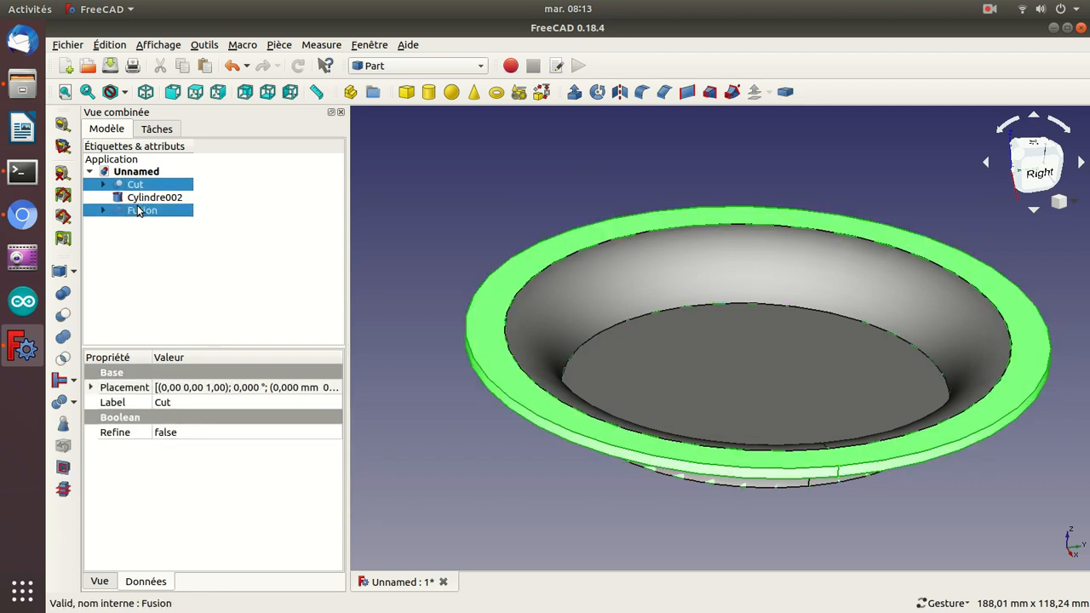
pyautogui.click(65, 337)
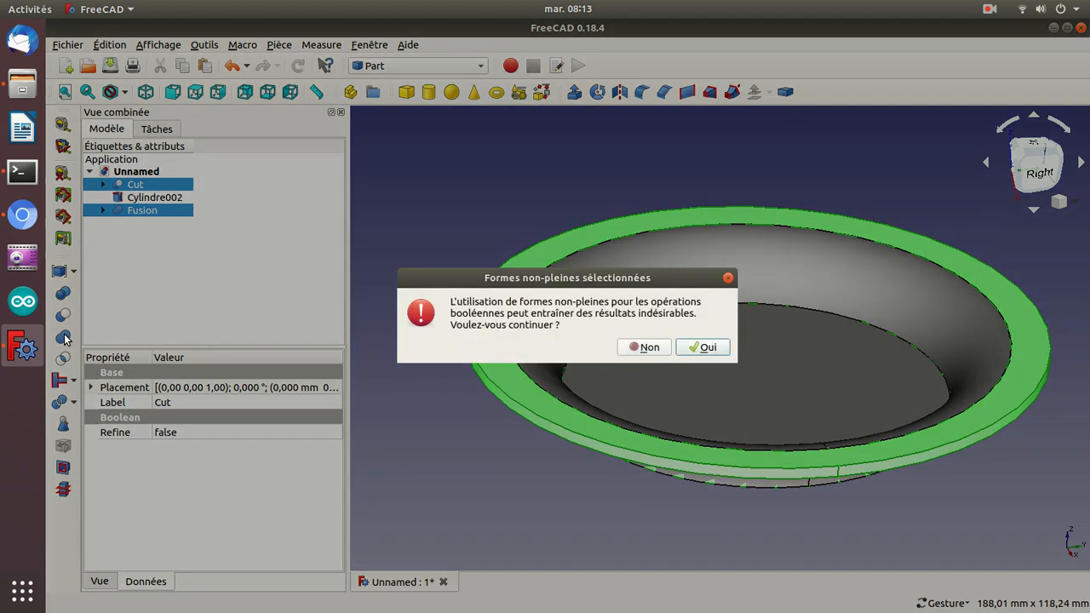
pyautogui.press('Return')
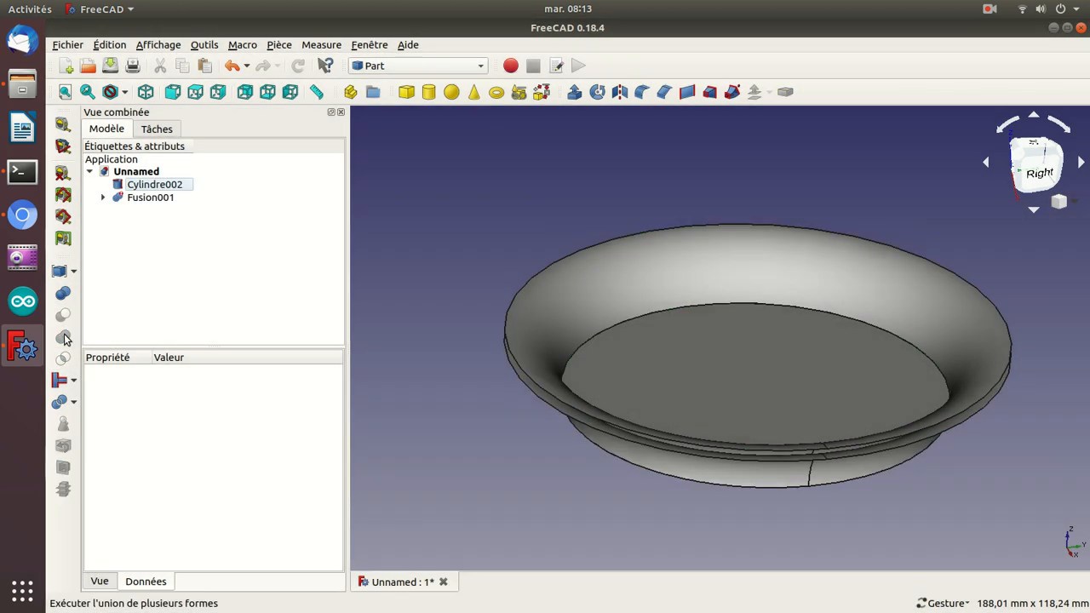
pyautogui.hotkey('ctrl', 'z')
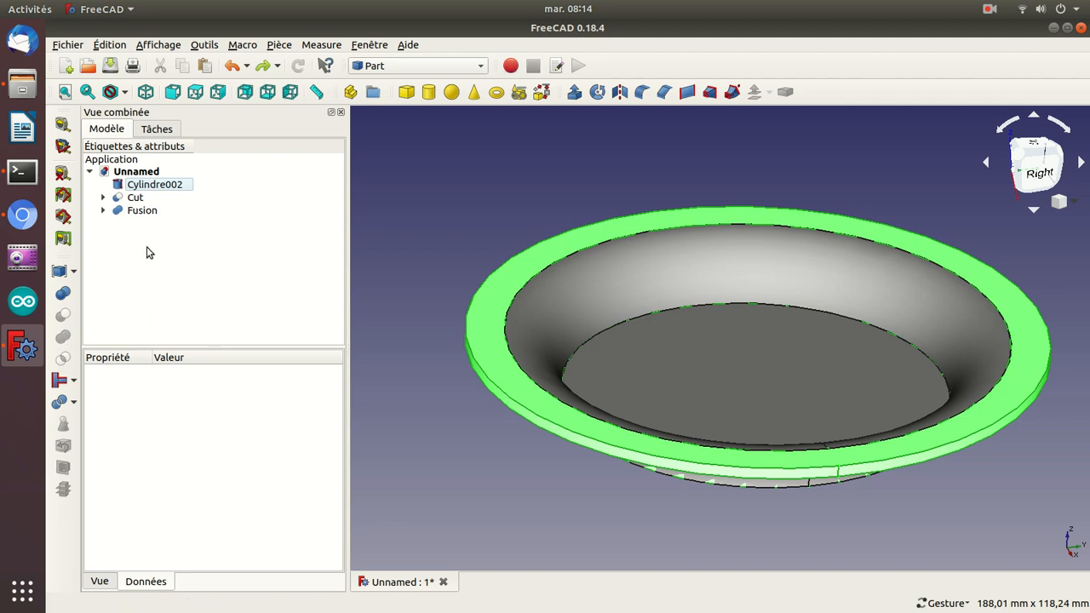
# Step: Try to fuse the bottom disc Cylindre002 with the fused ruled surfaces, and undo the operation
pyautogui.click(133, 199)
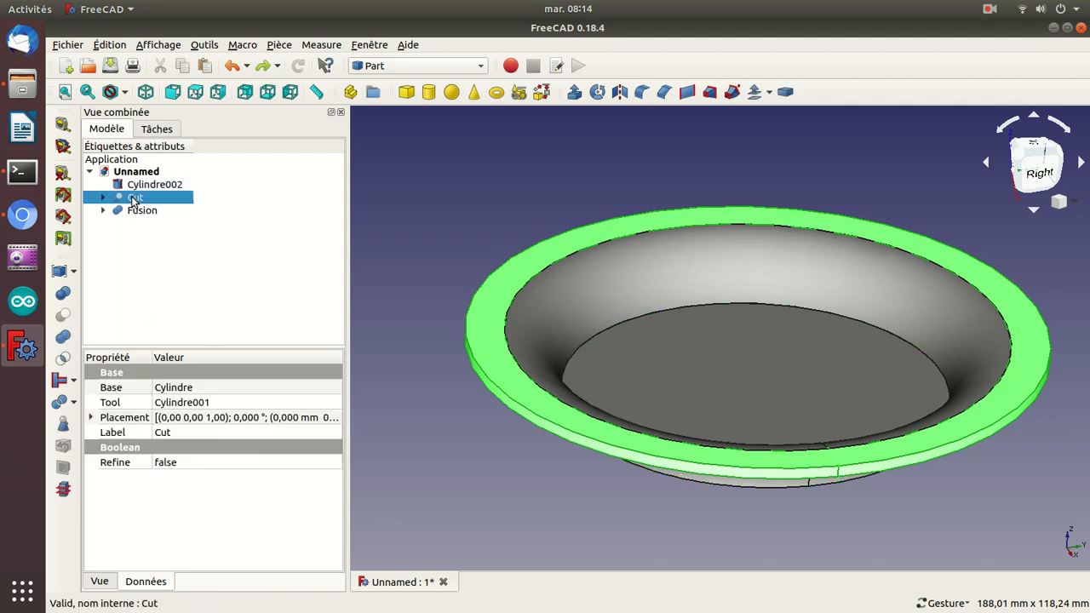
pyautogui.click(132, 187)
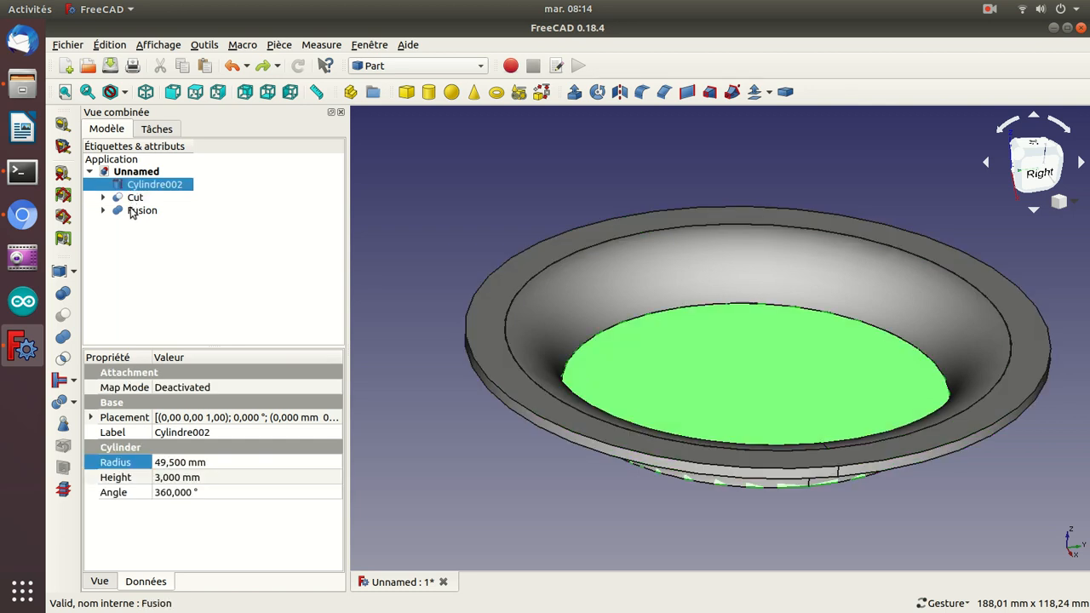
pyautogui.keyDown('ctrl'); pyautogui.click(132, 210); pyautogui.keyUp('ctrl')
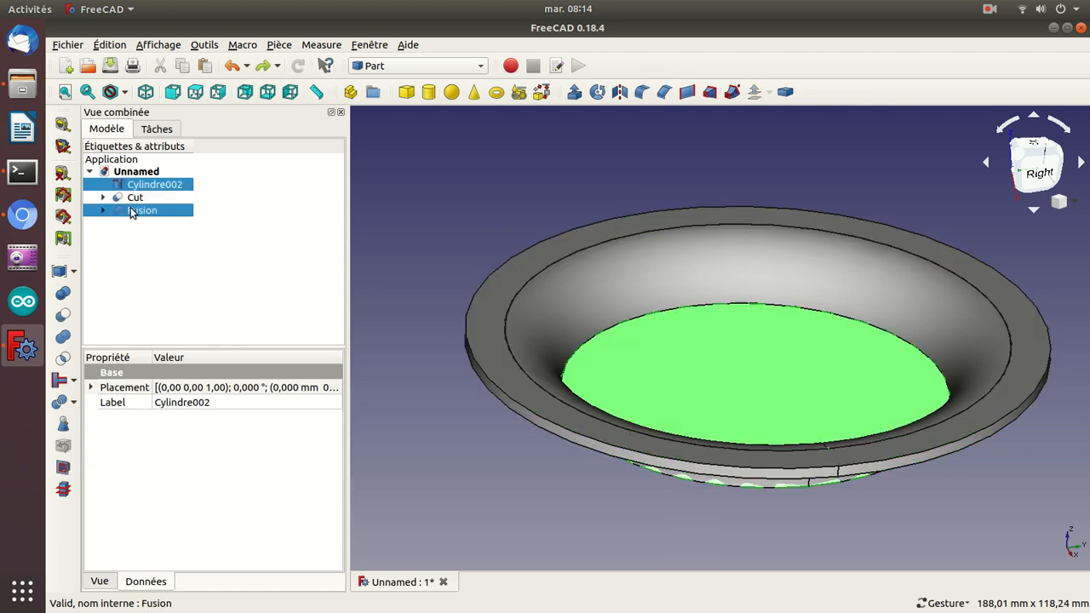
pyautogui.click(67, 335)
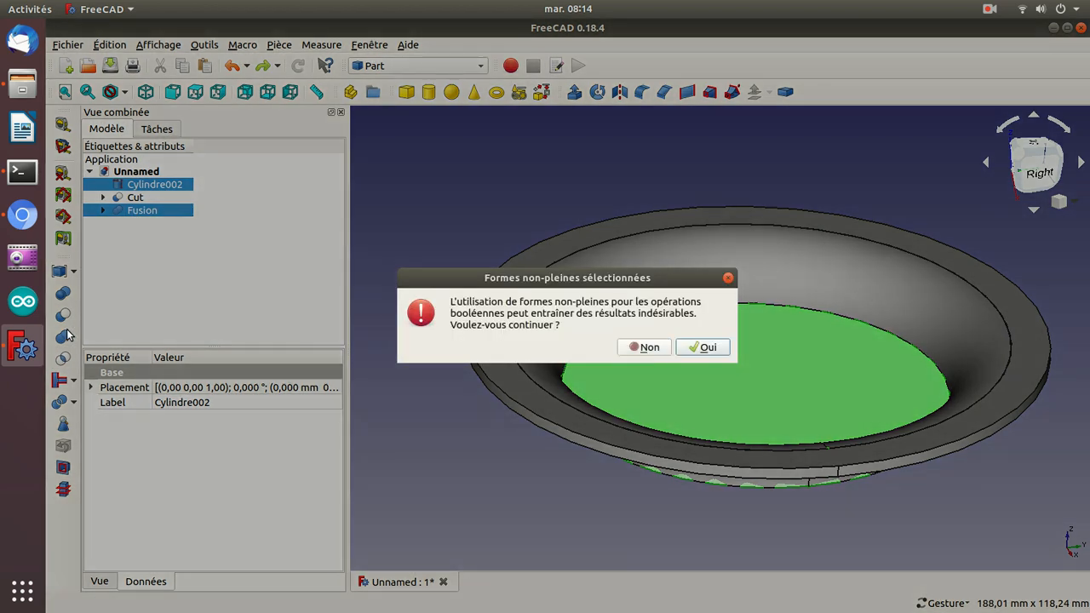
pyautogui.press('Return')
pyautogui.hotkey('ctrl', 'z')
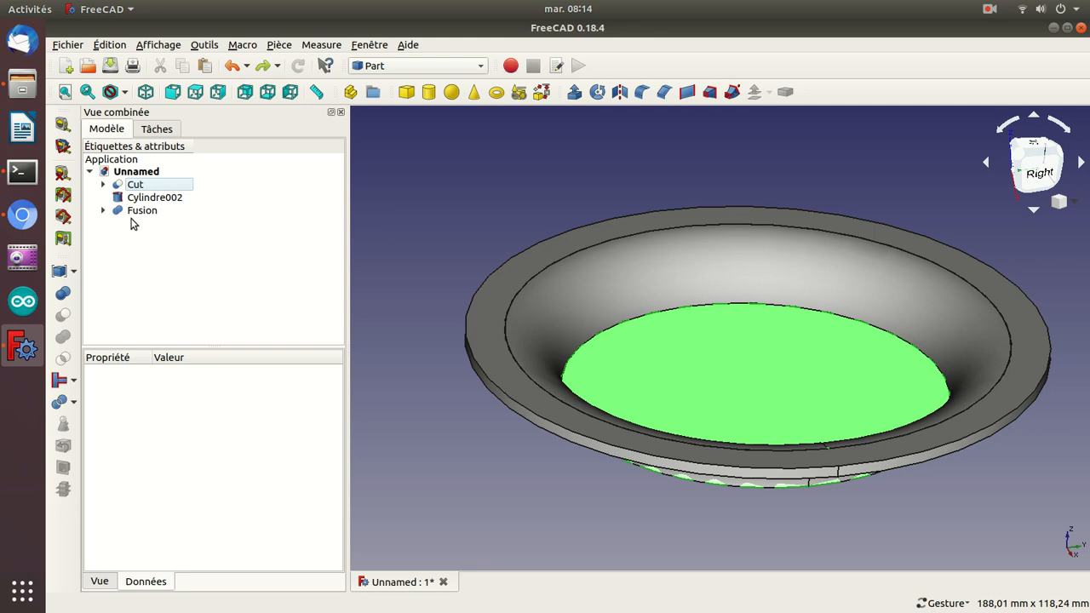
# Step: Close the dish document without saving it and create a new empty document
pyautogui.hotkey('ctrl', 'a')
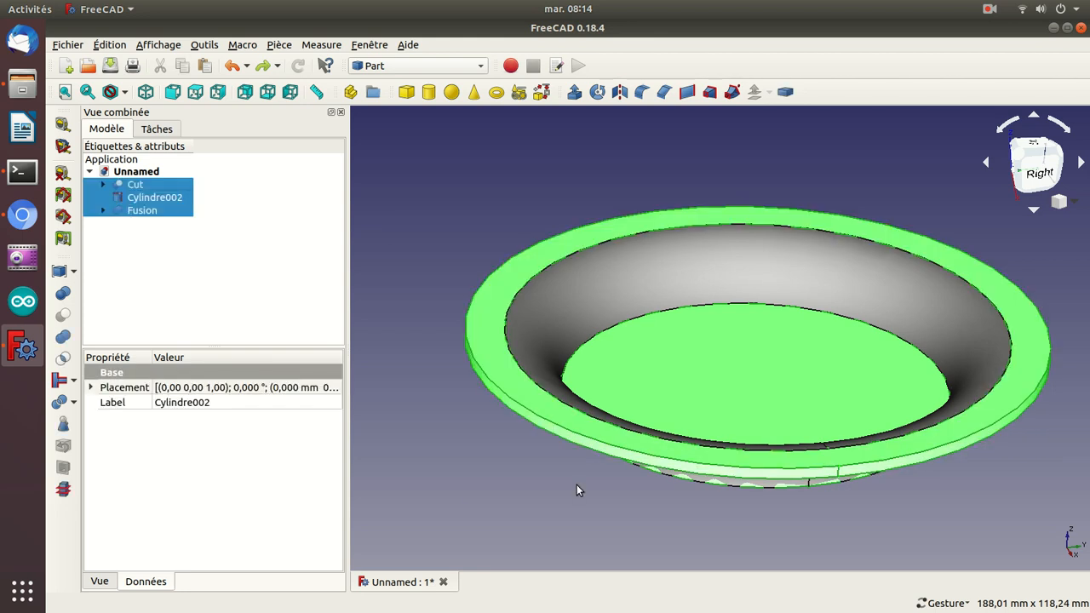
pyautogui.click(443, 581)
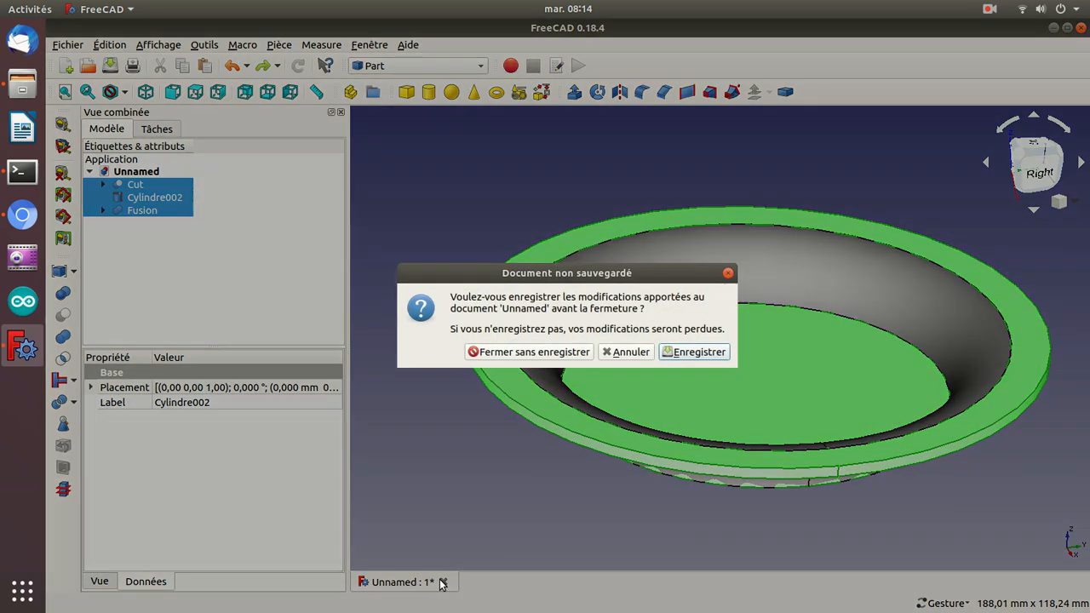
pyautogui.press('Left')
pyautogui.press('Return')
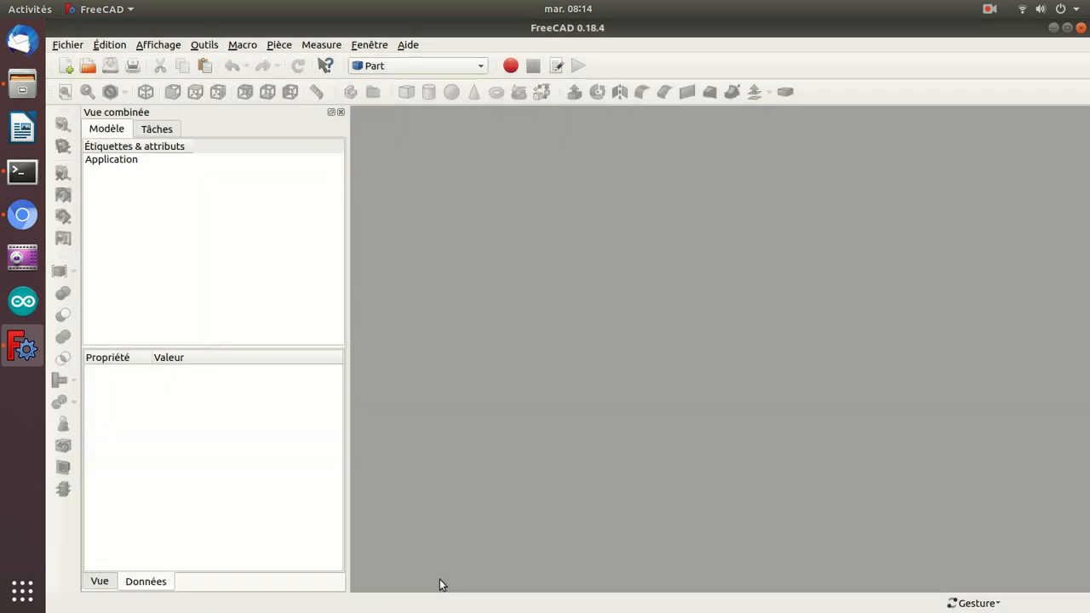
pyautogui.hotkey('ctrl', 'n')
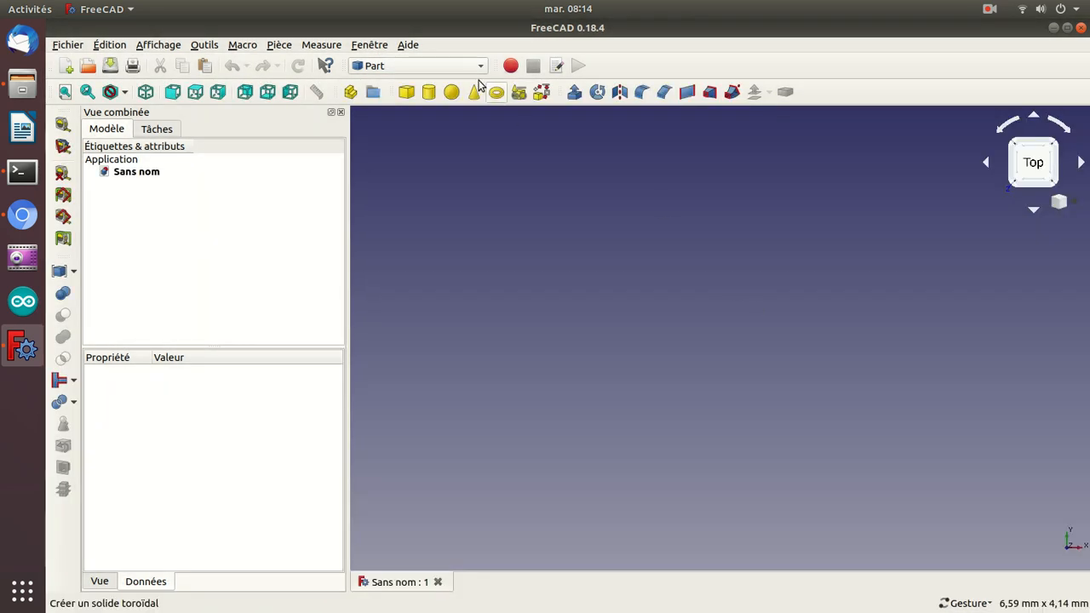
# Step: Create a torus, view it isometrically and set its Radius1 to 64.5 mm
pyautogui.click(496, 92)
pyautogui.click(132, 185)
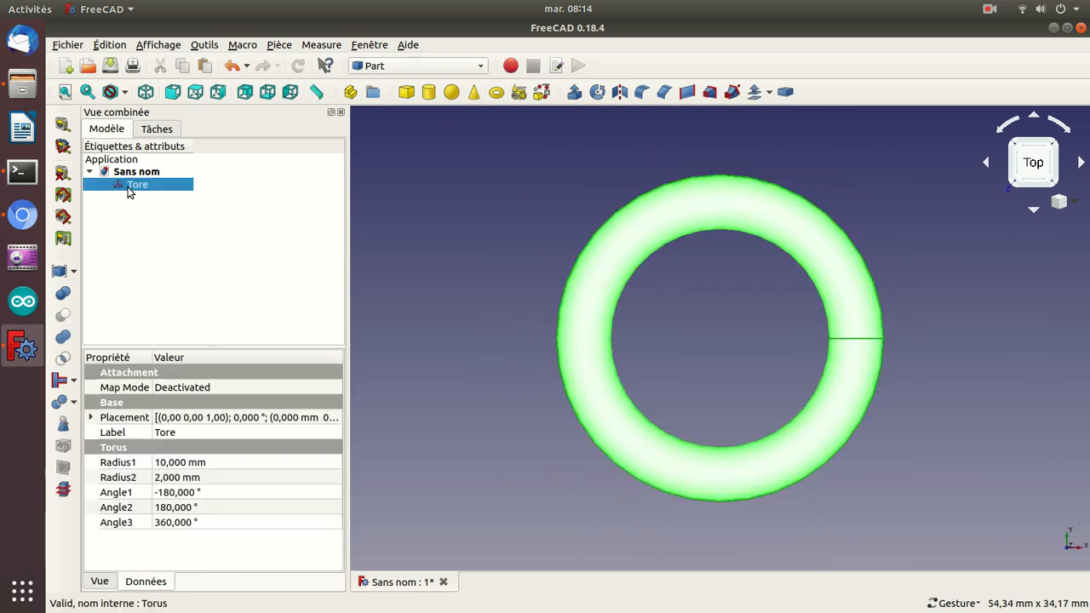
pyautogui.press('0')
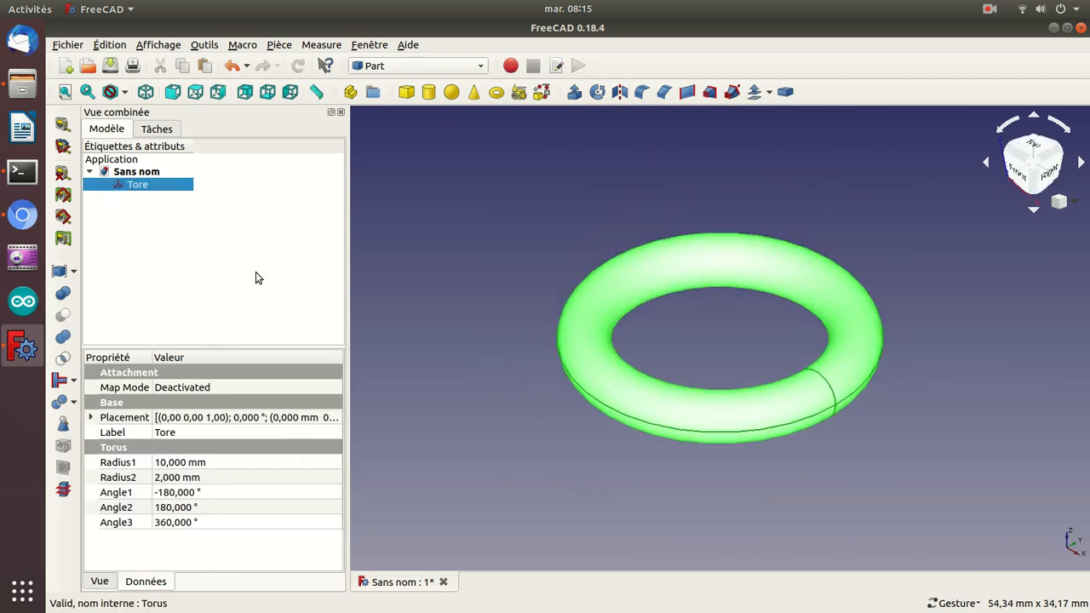
pyautogui.click(158, 465)
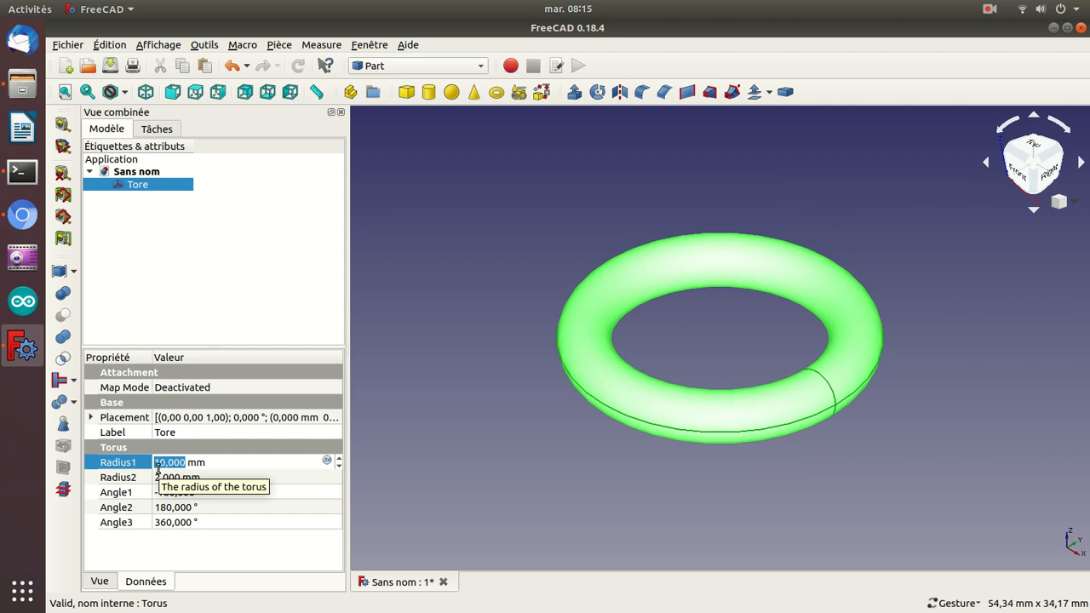
pyautogui.write('74')
pyautogui.press('BackSpace')
pyautogui.press('BackSpace')
pyautogui.press('BackSpace')
pyautogui.write('95')
pyautogui.press('BackSpace')
pyautogui.press('BackSpace')
pyautogui.write('64,5')
pyautogui.press('Return')
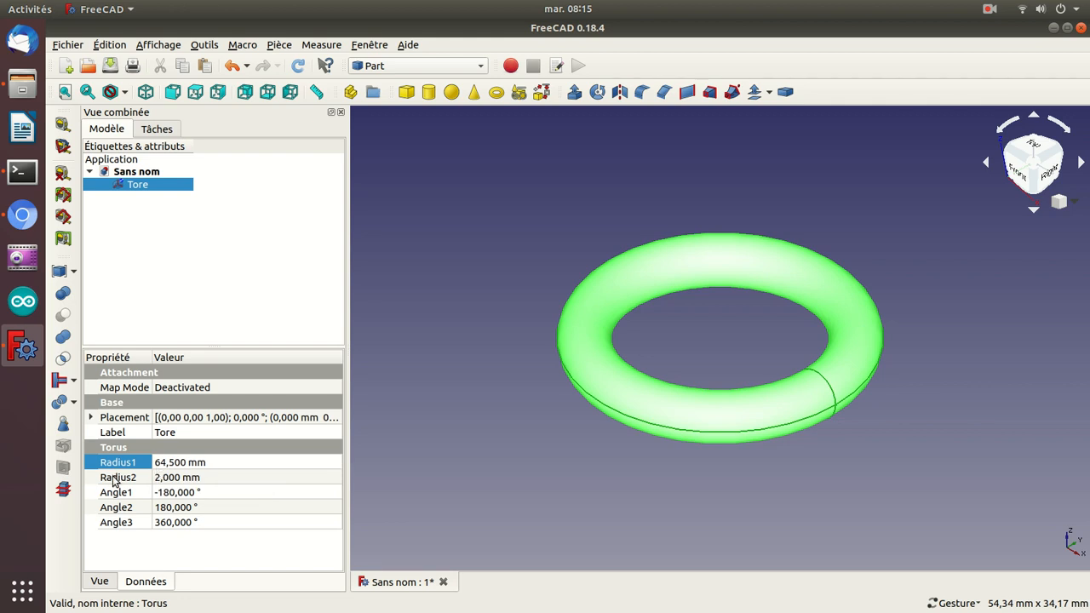
# Step: Set the torus's Radius2 to 15 mm
pyautogui.click(174, 478)
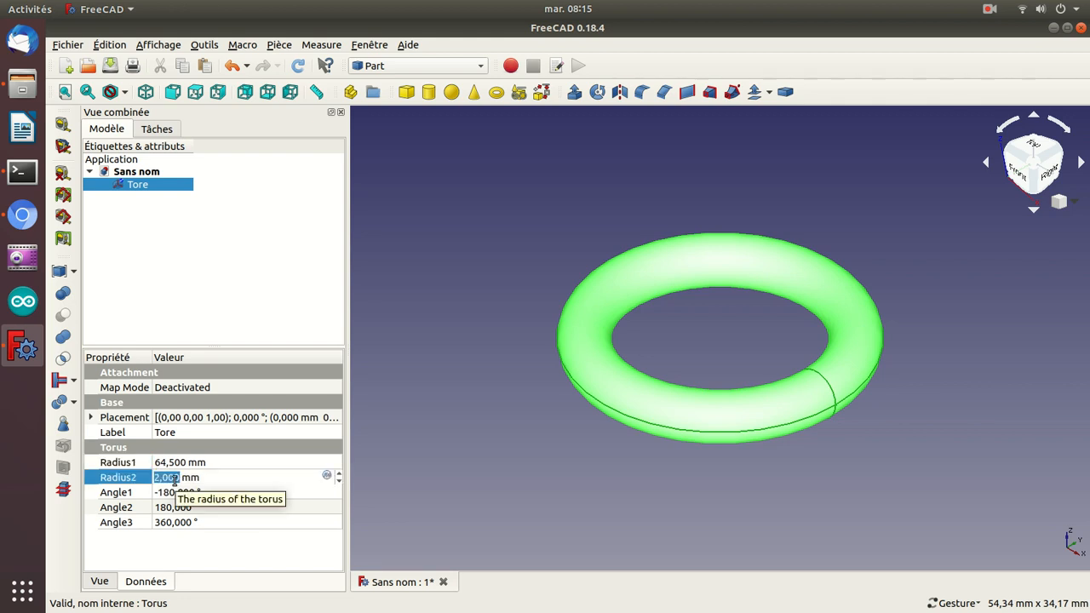
pyautogui.write('15')
pyautogui.press('Return')
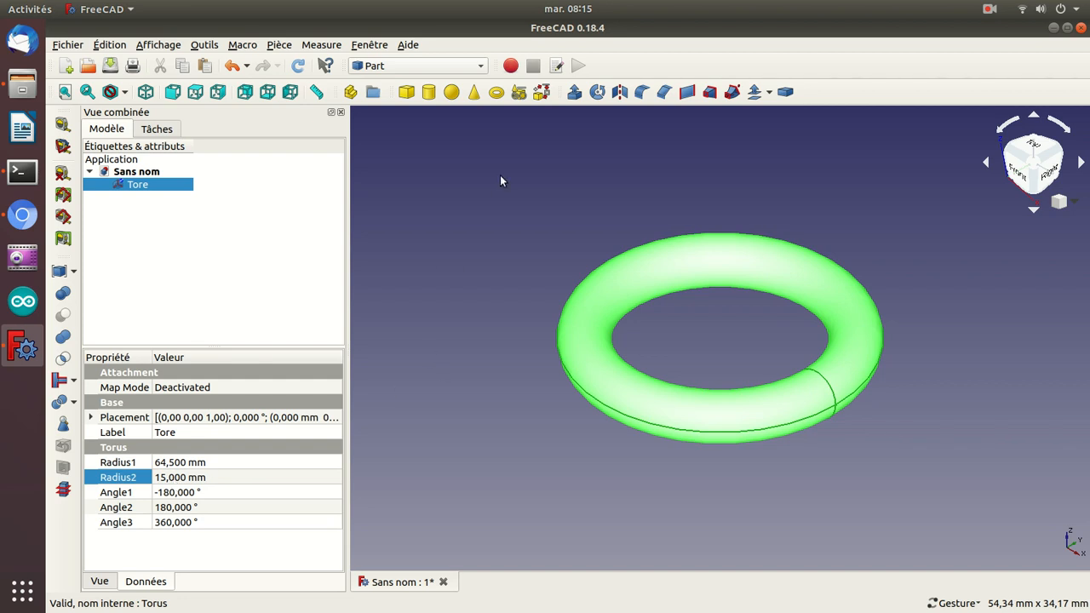
# Step: Create a cylinder at the torus's centre and set its radius to 65 mm
pyautogui.click(428, 93)
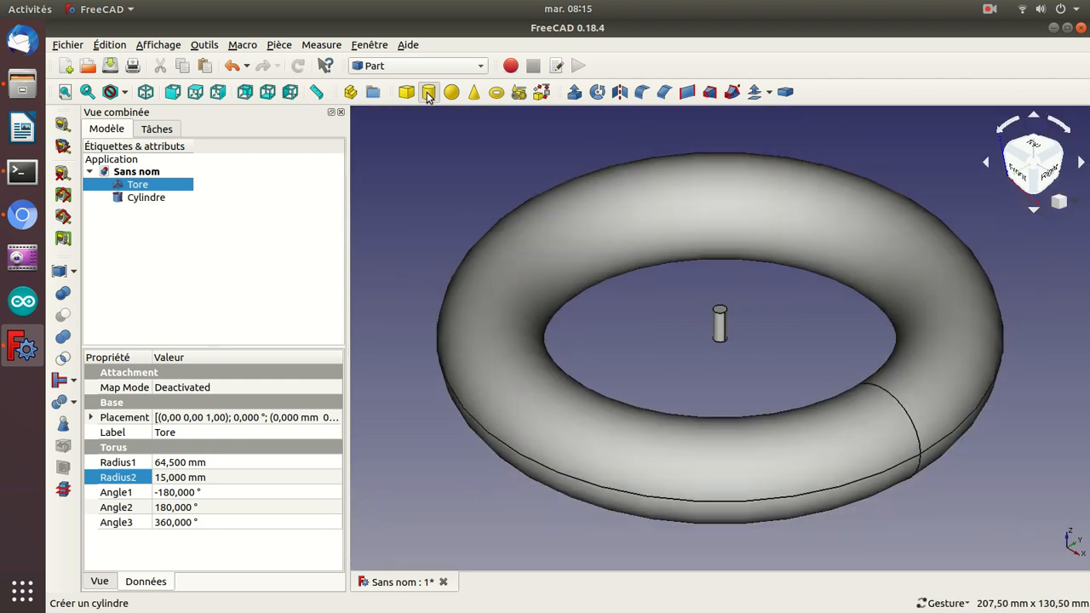
pyautogui.click(128, 199)
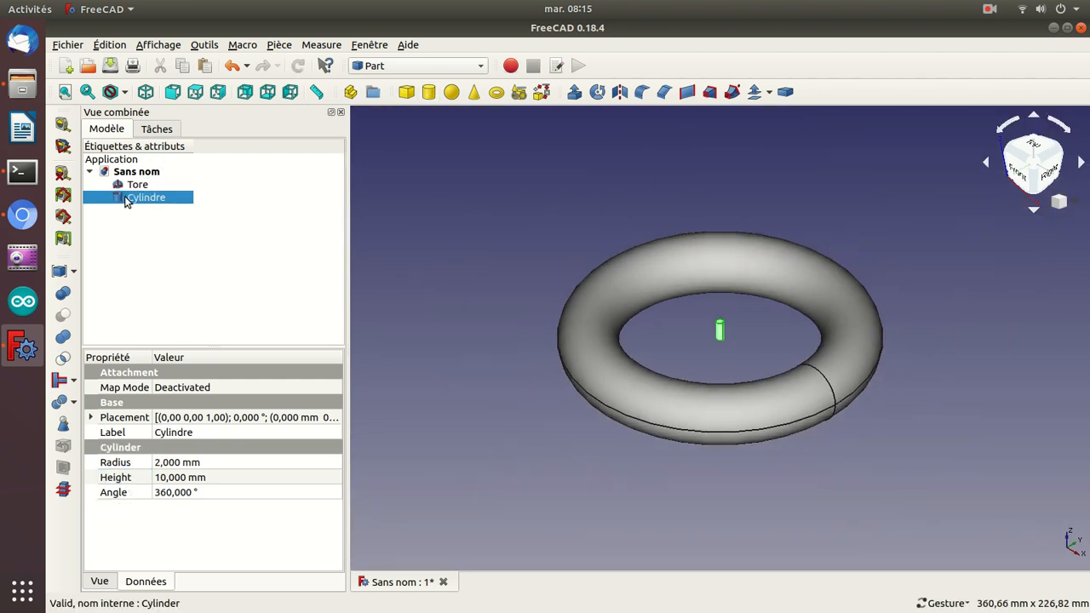
pyautogui.click(91, 417)
pyautogui.moveTo(545, 468)
pyautogui.mouseDown()
pyautogui.moveTo(528, 404)
pyautogui.moveTo(533, 452)
pyautogui.mouseUp()
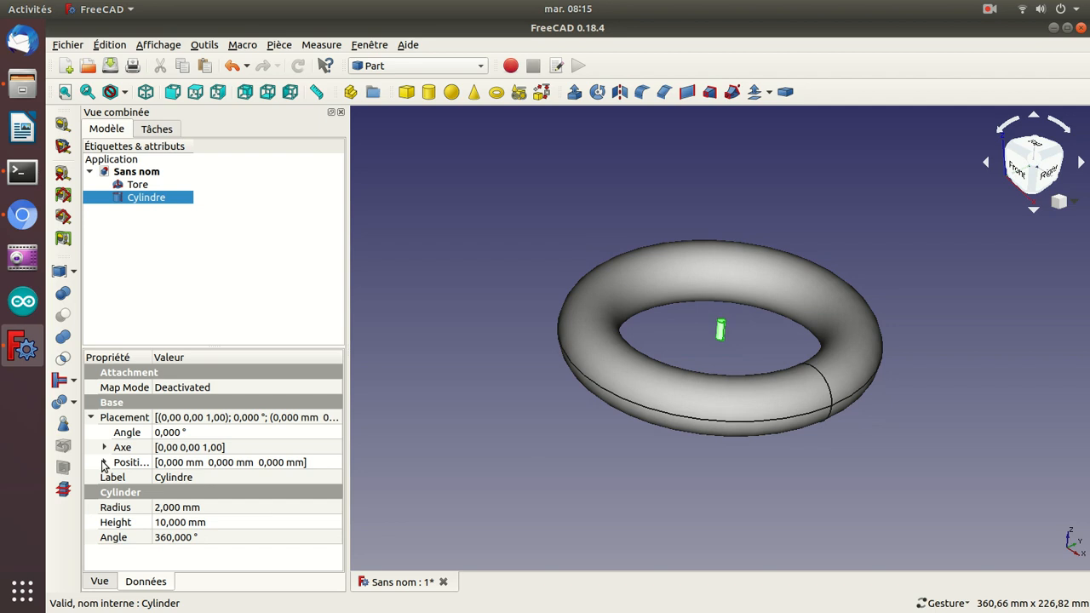
pyautogui.click(162, 509)
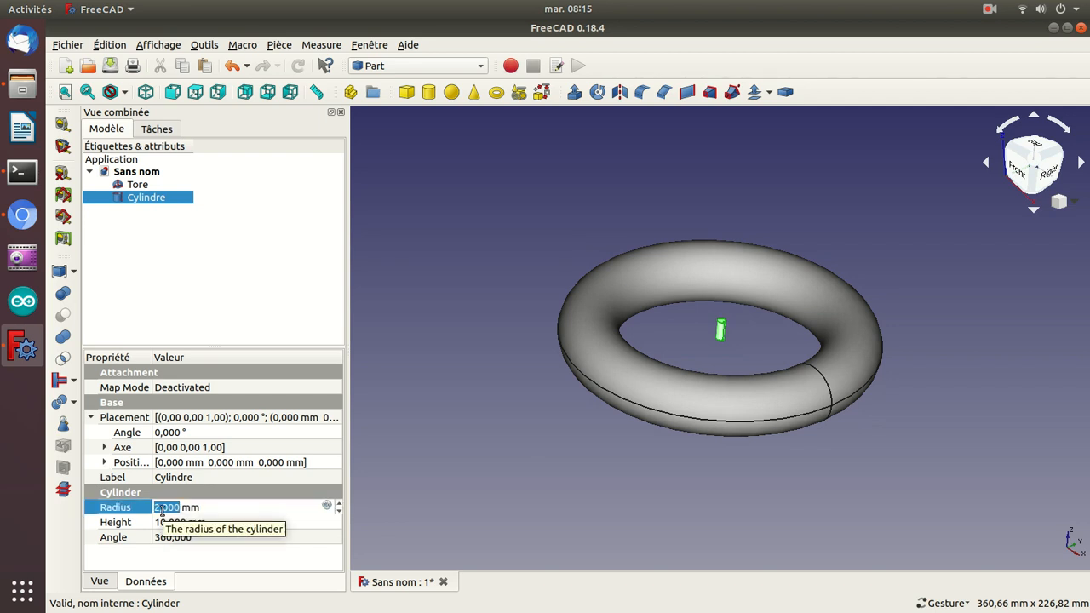
pyautogui.write('65')
pyautogui.press('Return')
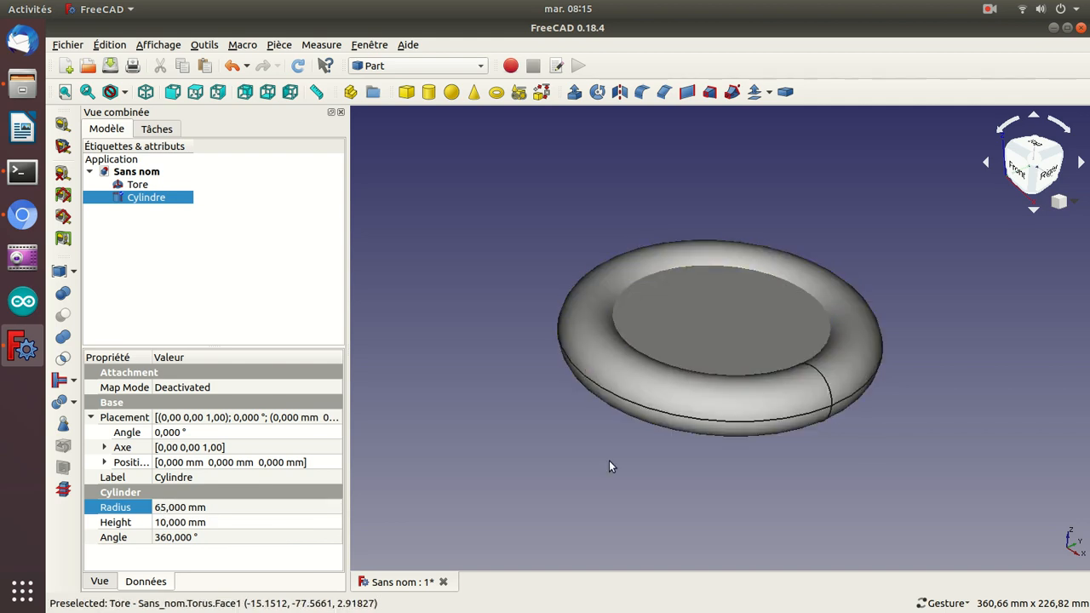
# Step: Set the cylinder's height to 15 mm and check how it fills the torus
pyautogui.moveTo(554, 487); pyautogui.dragTo(605, 449)
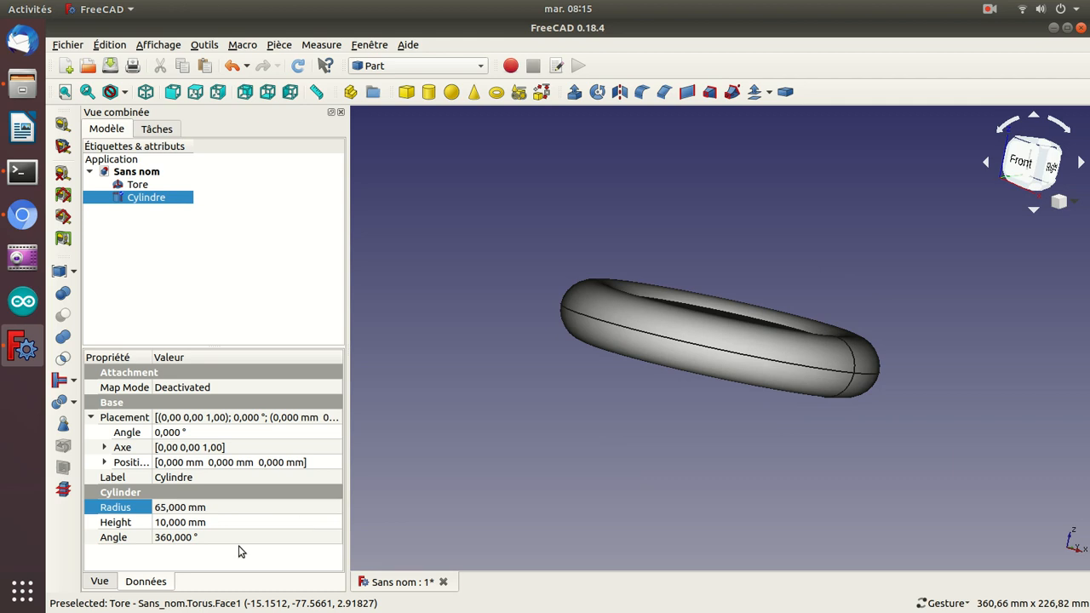
pyautogui.click(169, 523)
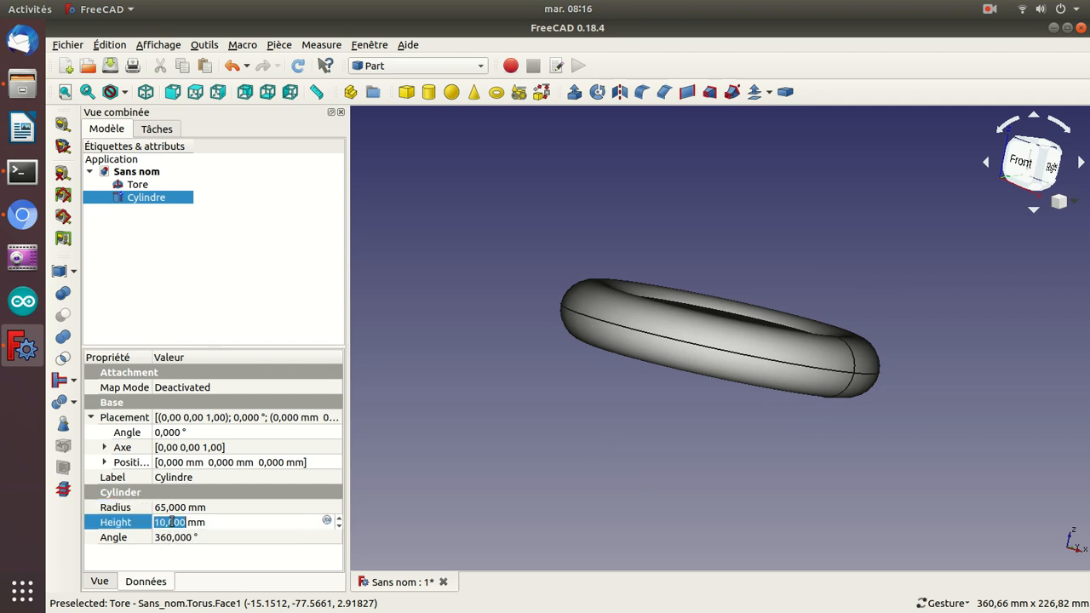
pyautogui.write('15')
pyautogui.press('Return')
pyautogui.moveTo(547, 238); pyautogui.dragTo(521, 281)
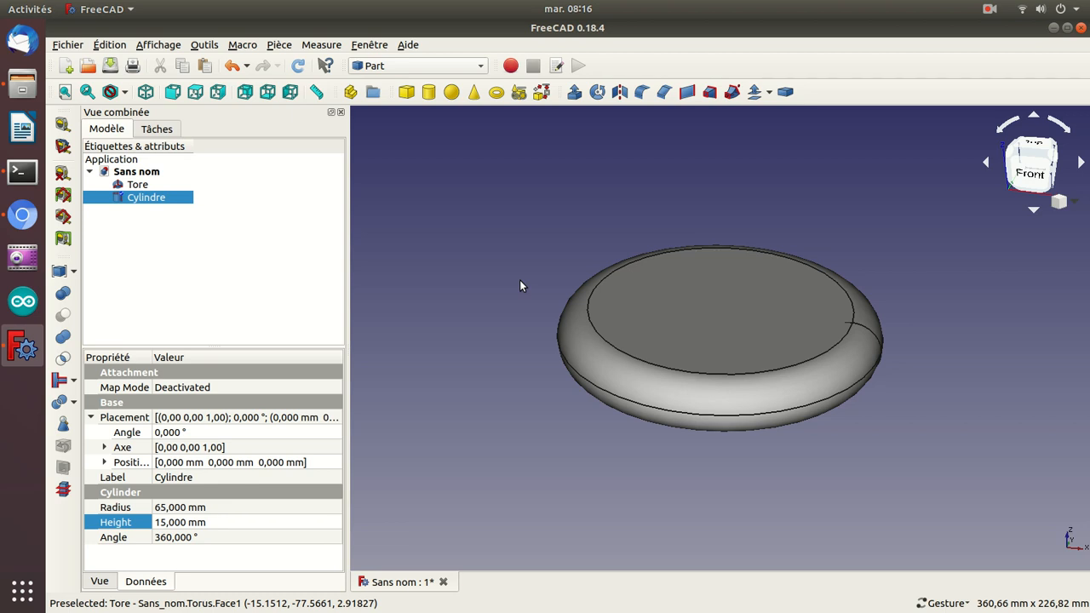
# Step: Try to subtract the torus from the cylinder, inspect the cut body's side wall, and undo the cut
pyautogui.keyDown('ctrl'); pyautogui.click(139, 185); pyautogui.keyUp('ctrl')
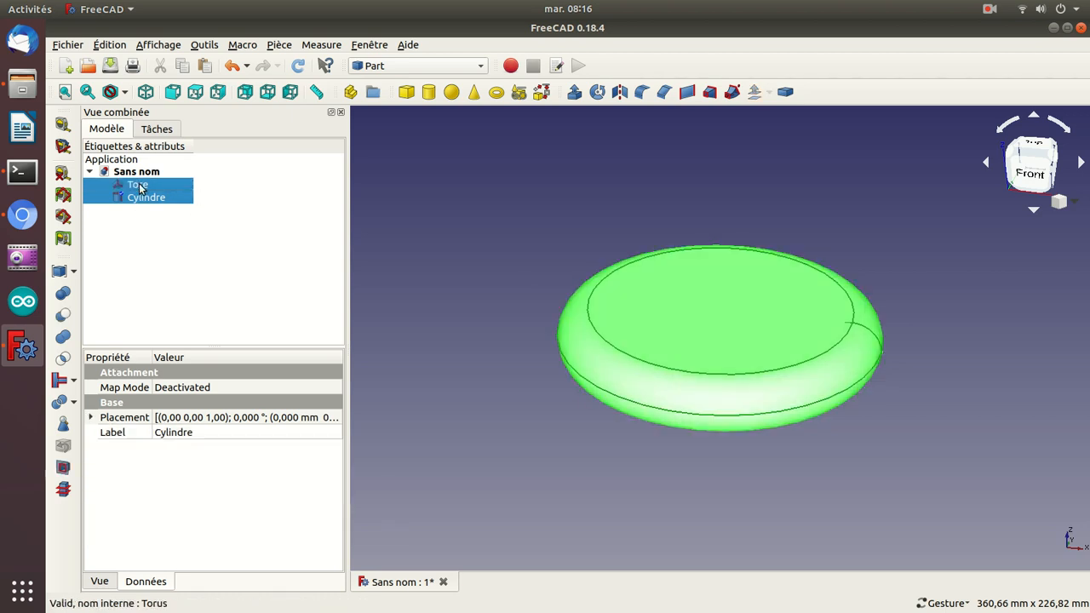
pyautogui.click(62, 312)
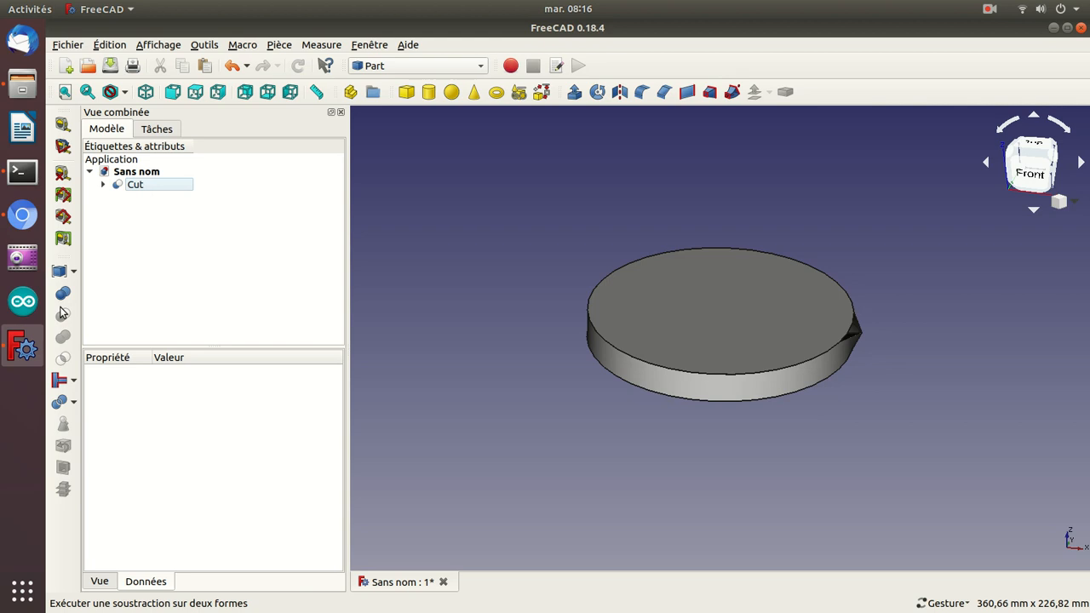
pyautogui.moveTo(937, 431); pyautogui.dragTo(703, 438)
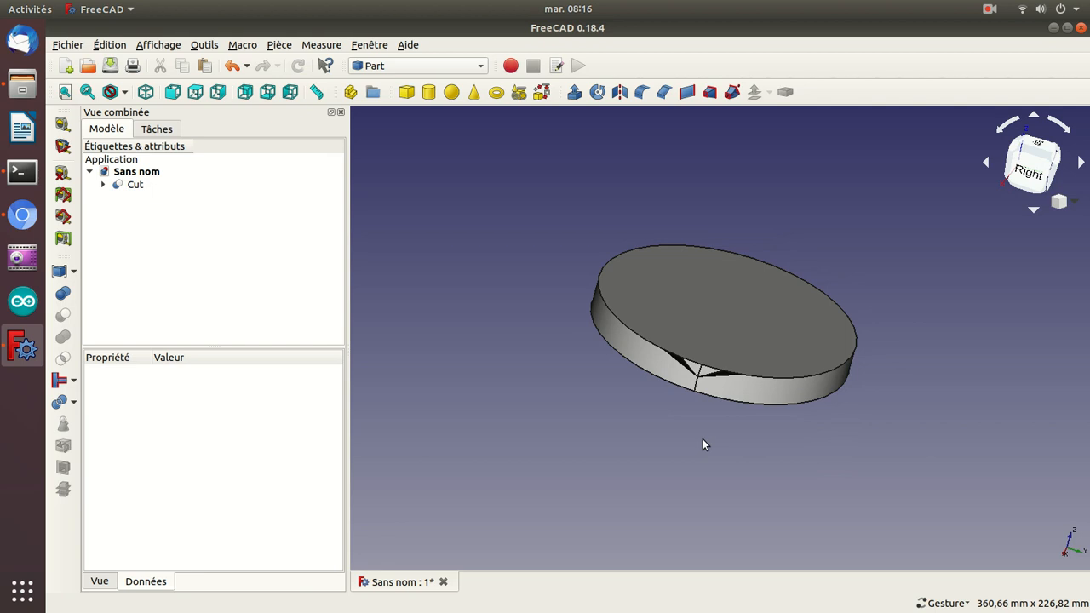
pyautogui.scroll(5, 703, 443)
pyautogui.moveTo(702, 443); pyautogui.dragTo(853, 420)
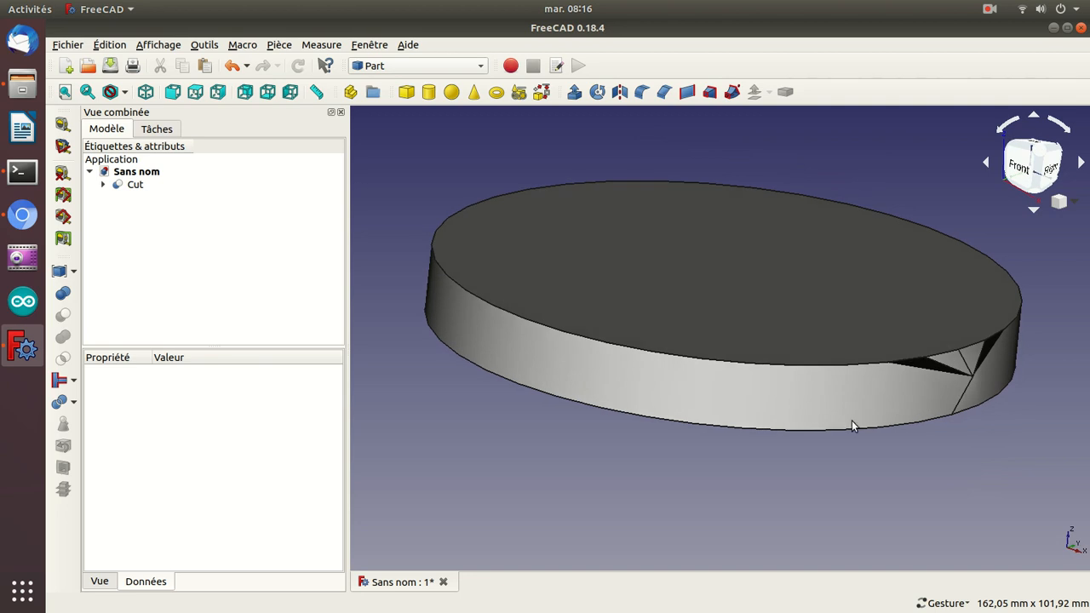
pyautogui.hotkey('ctrl', 'z')
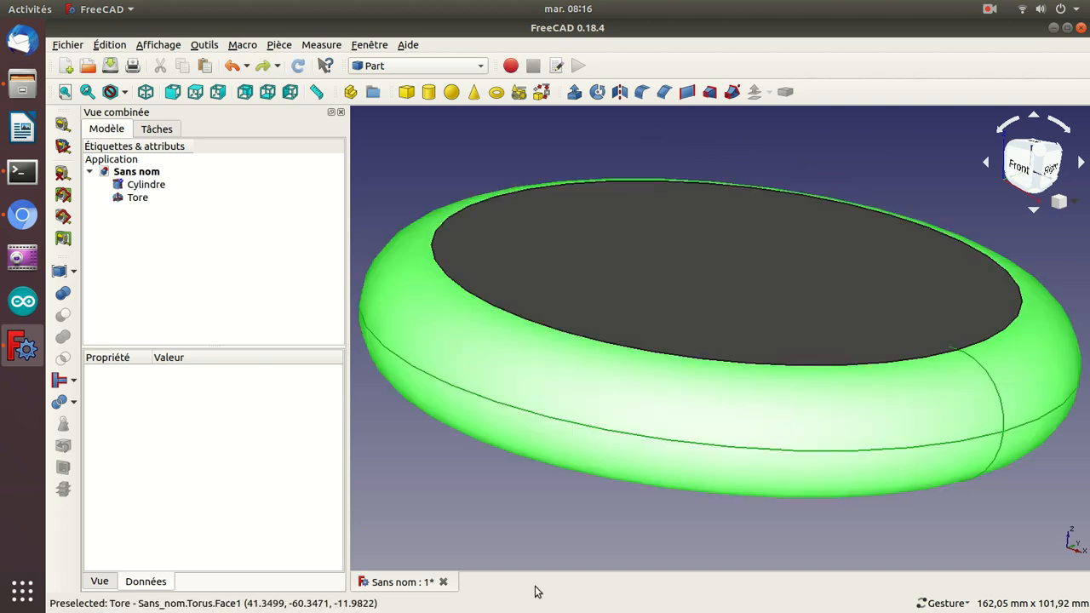
# Step: Retry the Boolean cut of the torus from the cylinder and undo it
pyautogui.click(525, 490)
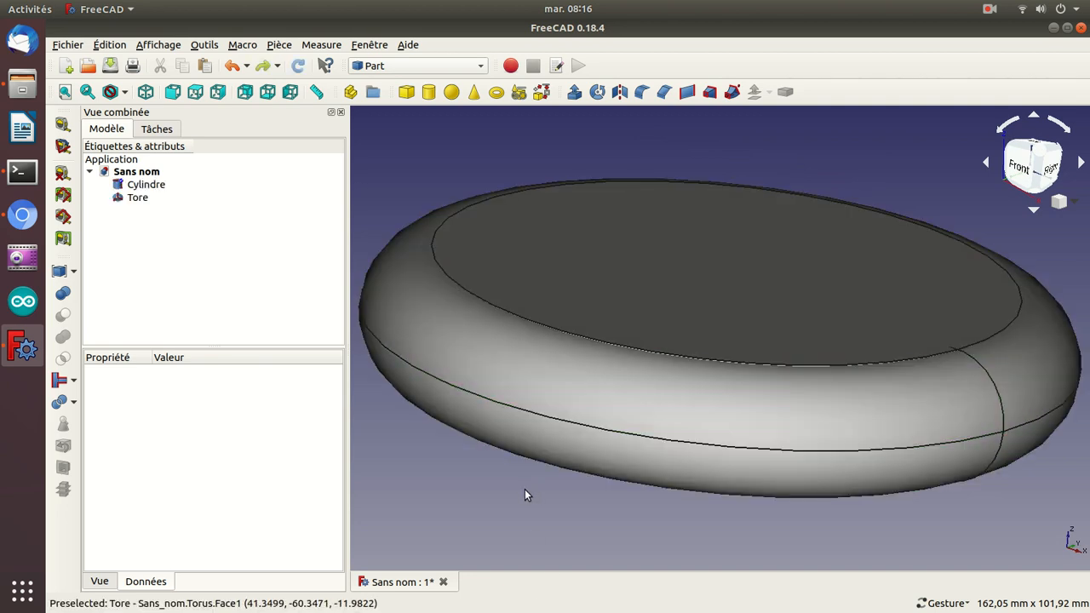
pyautogui.click(145, 183)
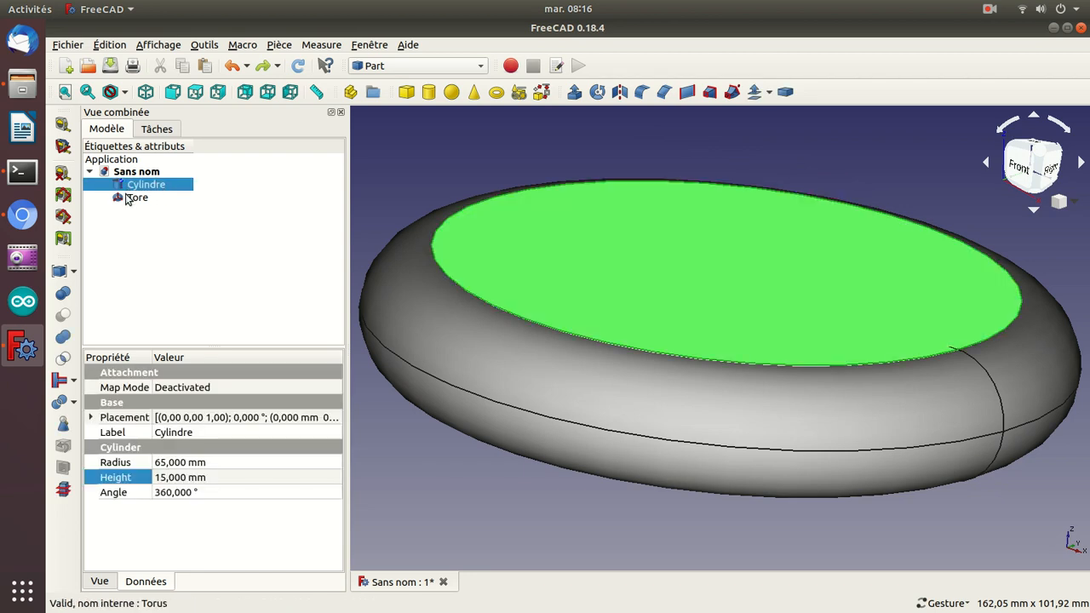
pyautogui.keyDown('ctrl'); pyautogui.click(127, 196); pyautogui.keyUp('ctrl')
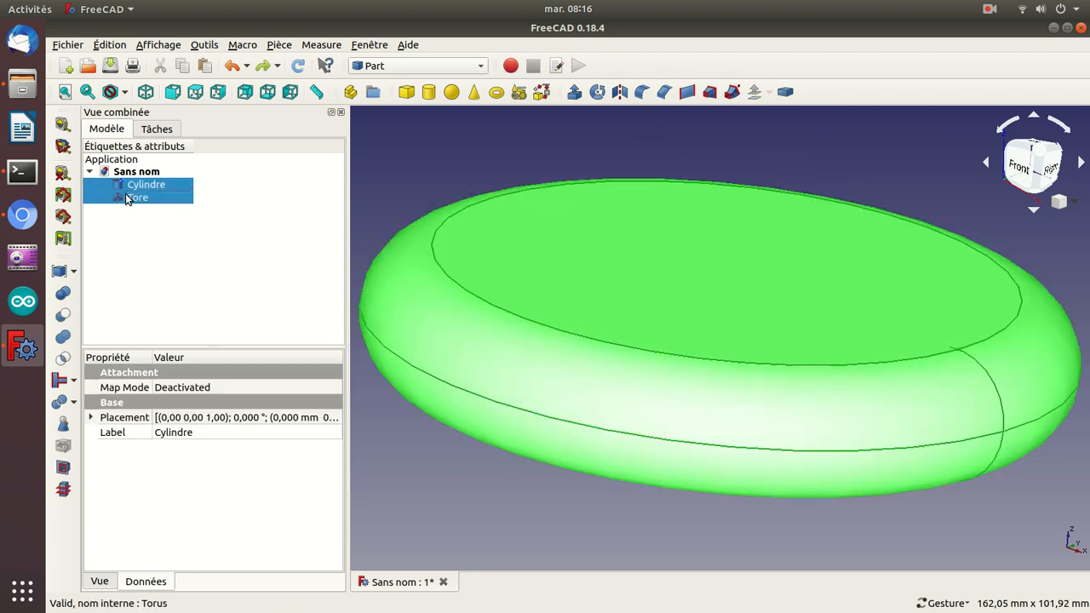
pyautogui.click(64, 317)
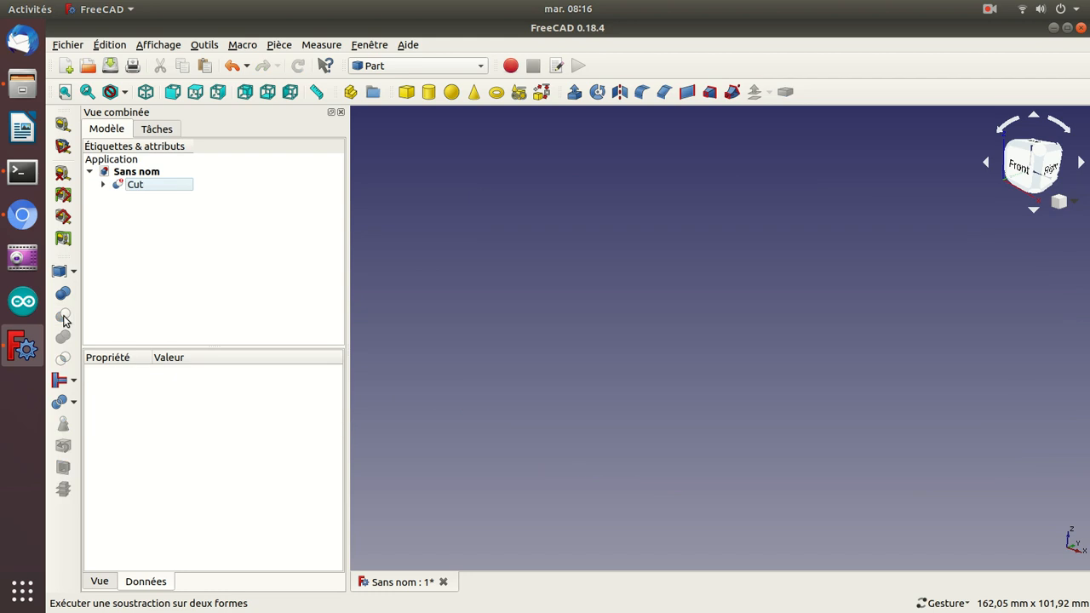
pyautogui.hotkey('ctrl', 'z')
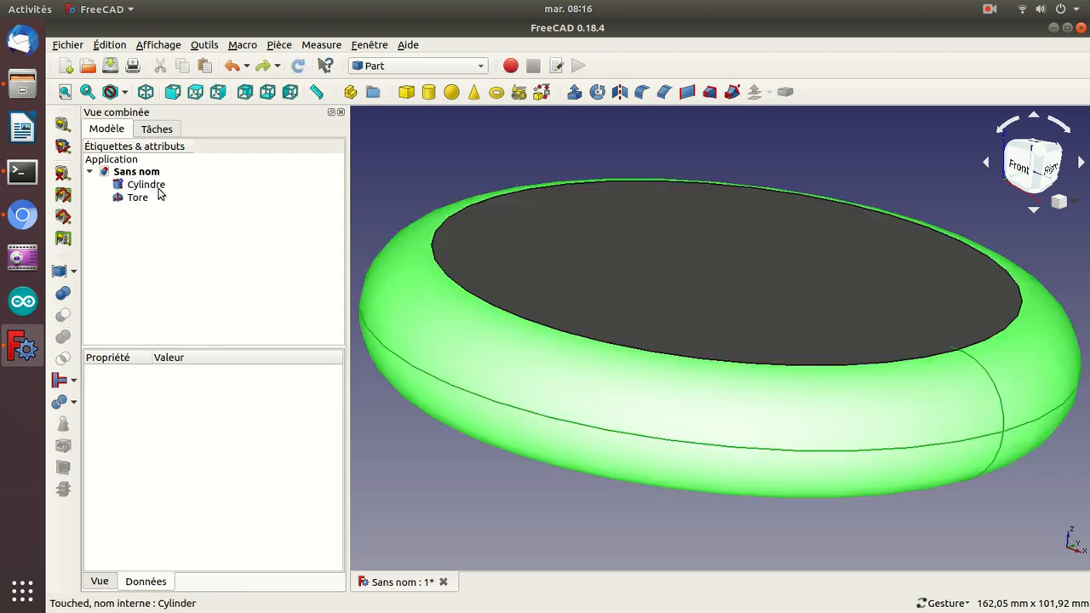
# Step: Try once more to subtract the torus from the cylinder
pyautogui.click(156, 185)
pyautogui.keyDown('ctrl'); pyautogui.click(139, 201); pyautogui.keyUp('ctrl')
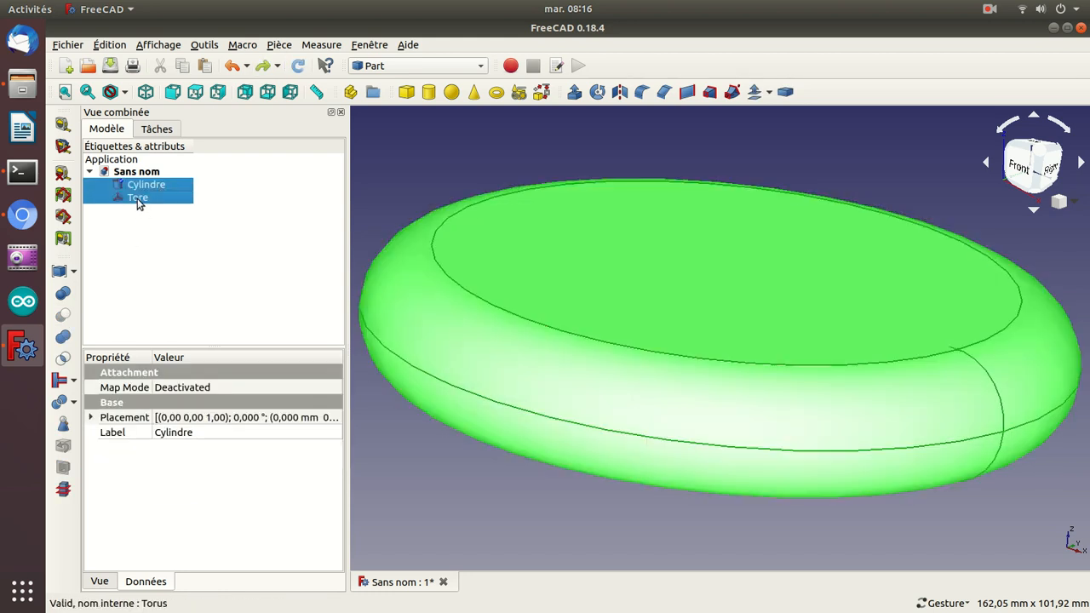
pyautogui.click(65, 315)
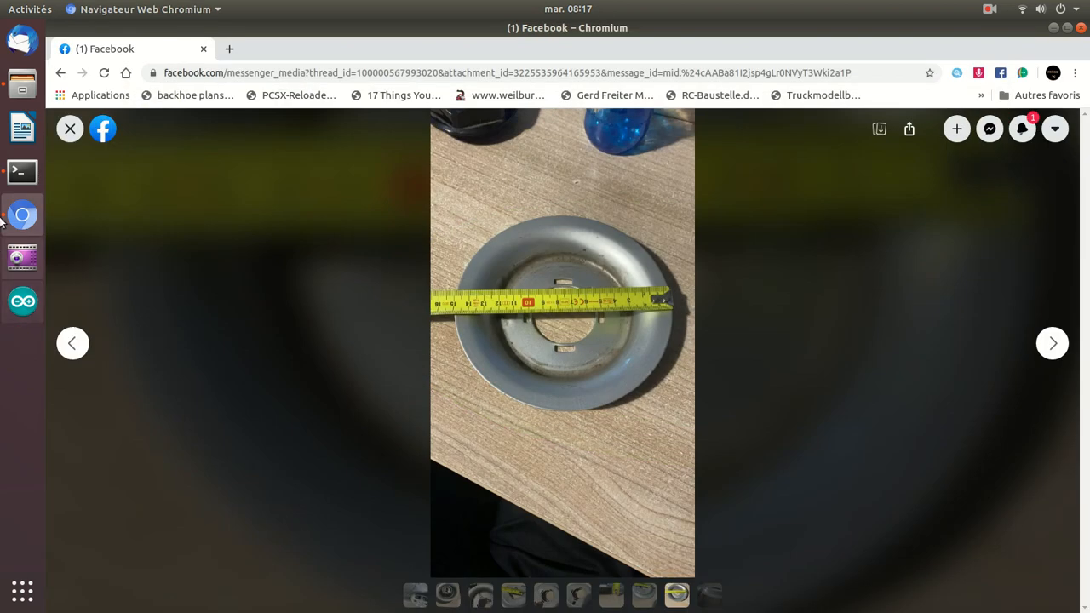
# Step: Switch to the terminal, interrupt the running Chromium process in its session, and relaunch the browser
pyautogui.click(34, 173)
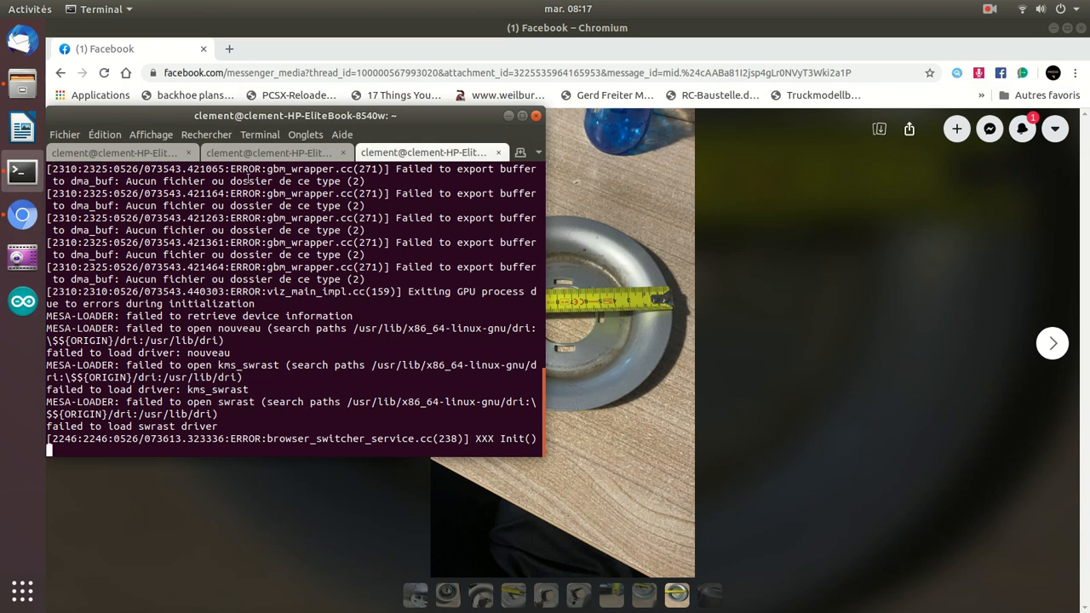
pyautogui.click(299, 154)
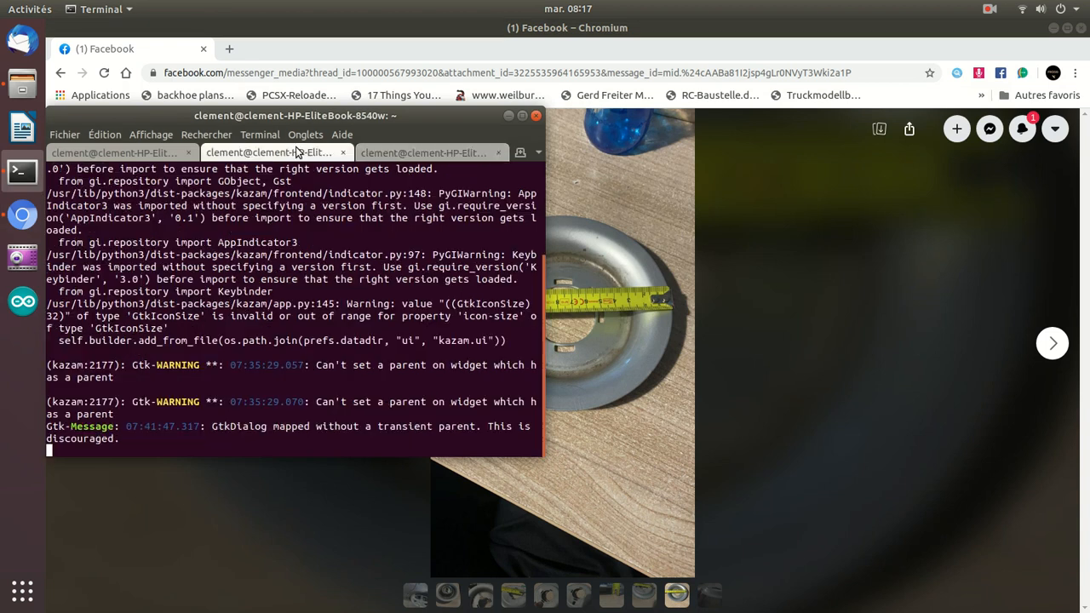
pyautogui.click(416, 157)
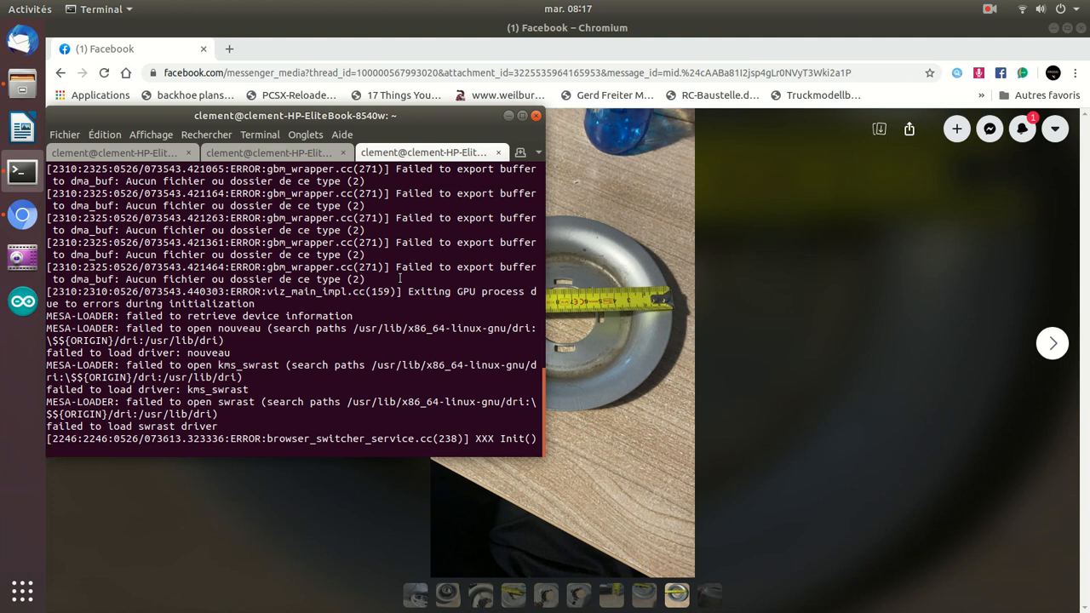
pyautogui.hotkey('ctrl', 'c')
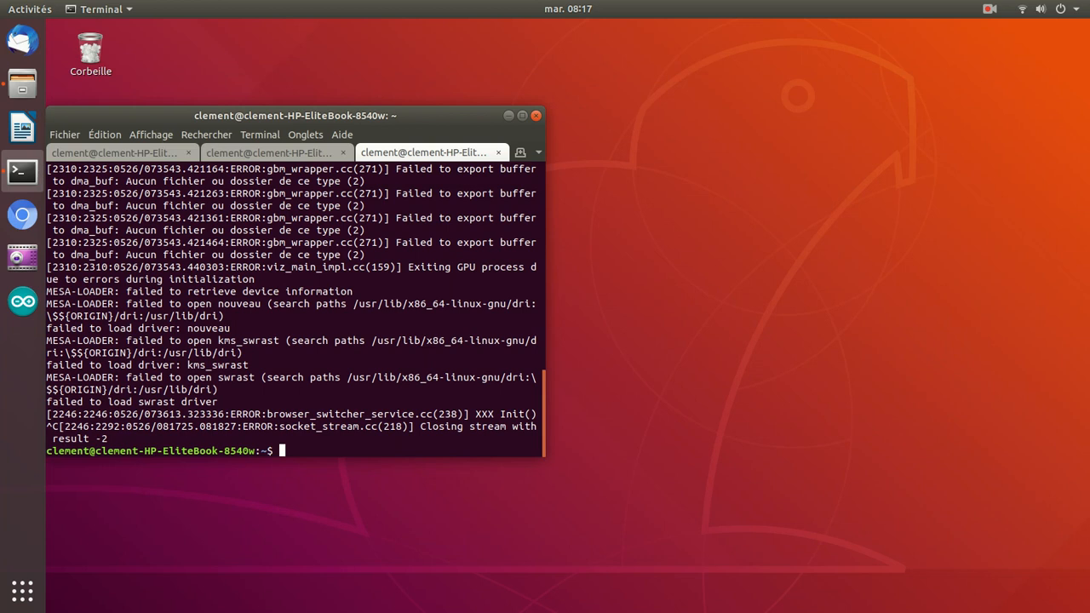
pyautogui.press('Up')
pyautogui.press('Return')
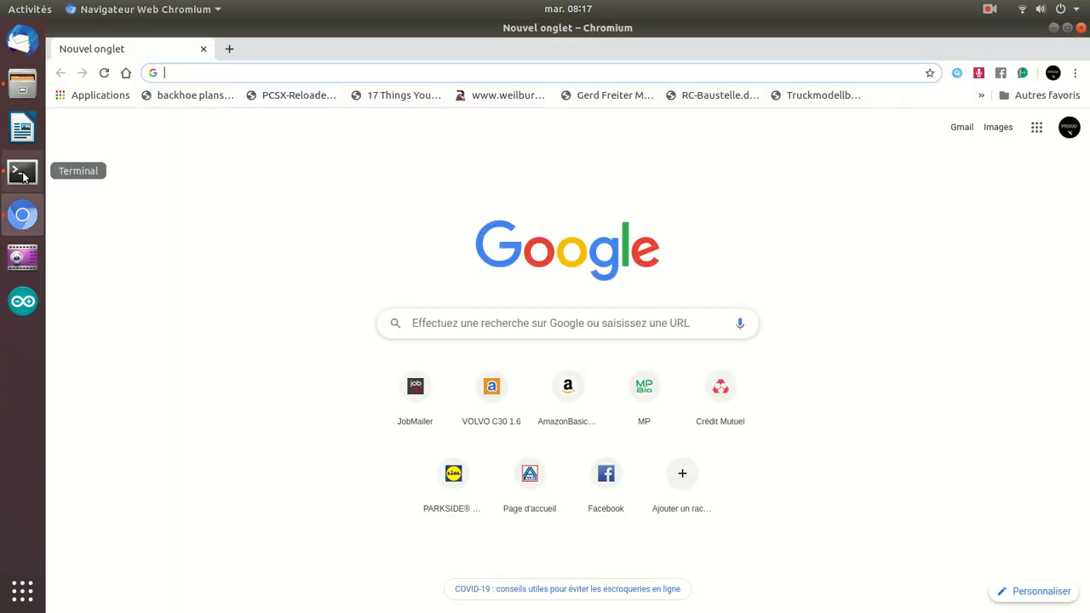
pyautogui.write('fa')
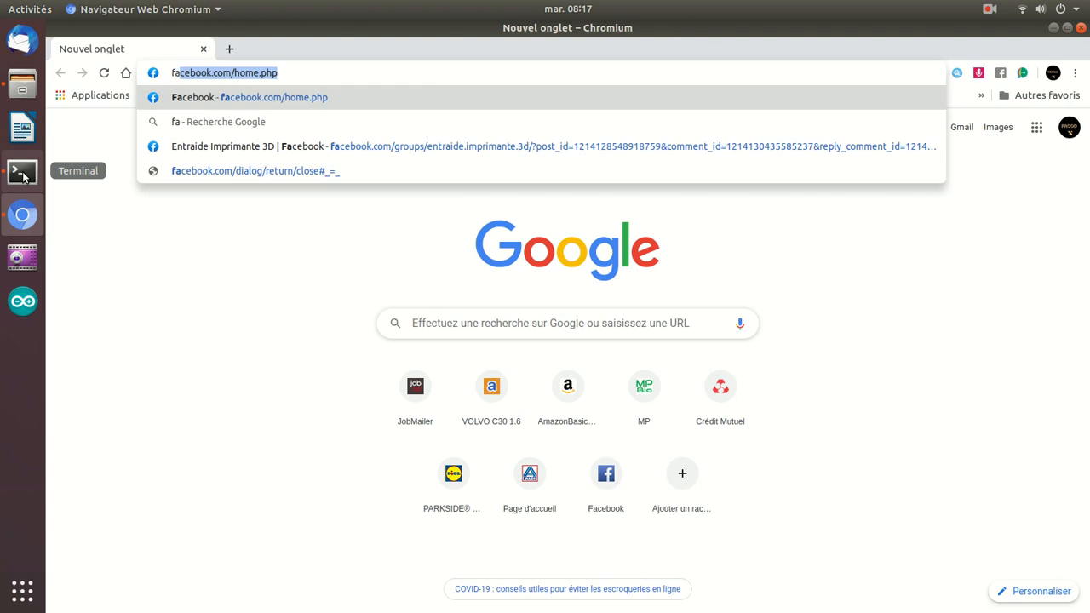
pyautogui.press('Escape')
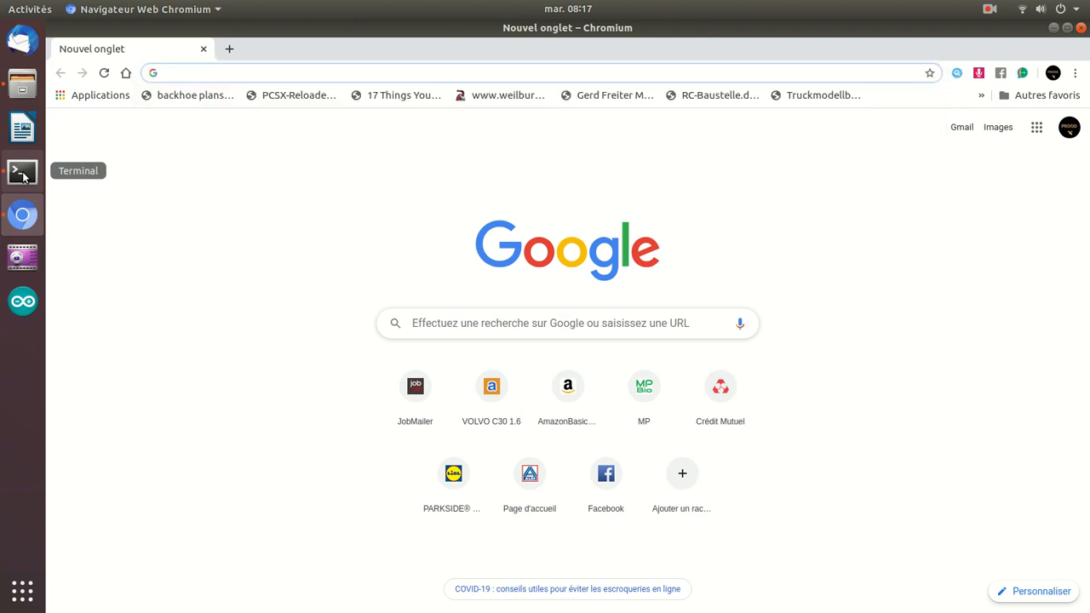
pyautogui.click(986, 9)
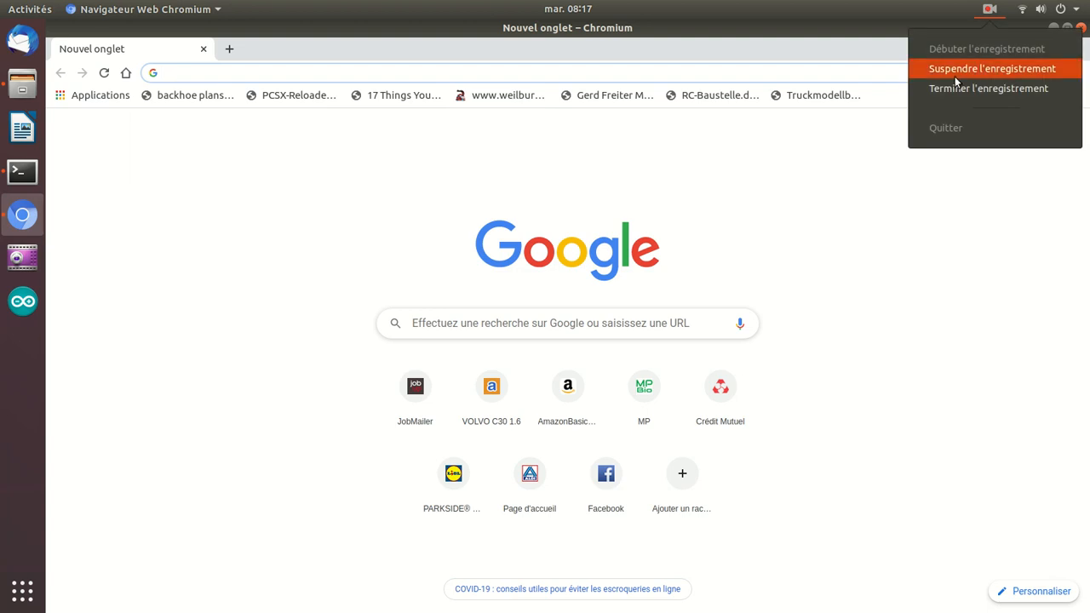
pyautogui.click(954, 74)
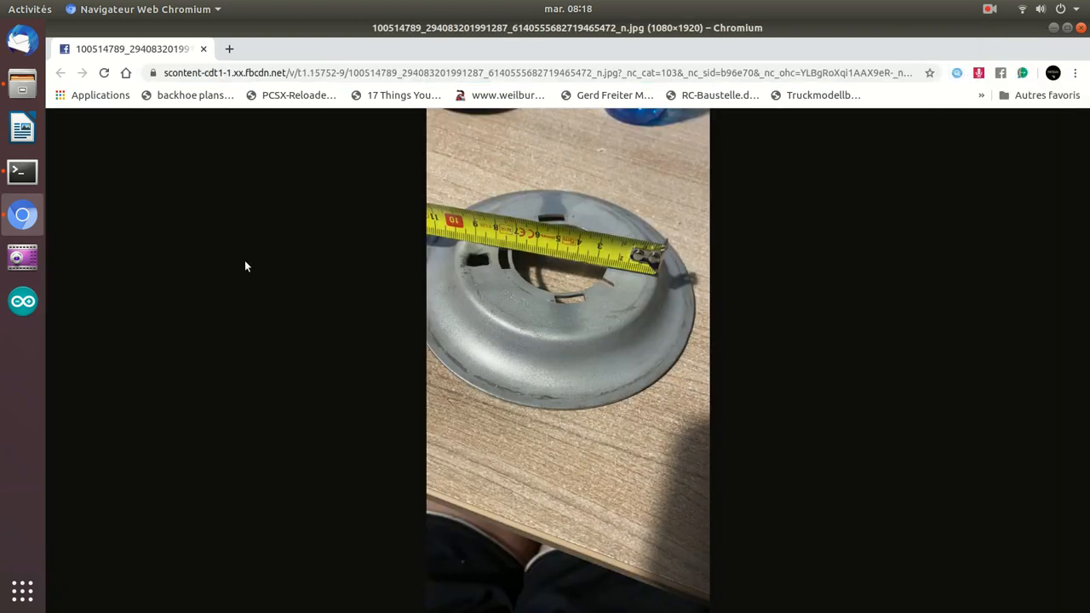
# Step: Switch to the terminal and launch FreeCAD with the command freecad in the first session
pyautogui.click(22, 171)
pyautogui.click(165, 154)
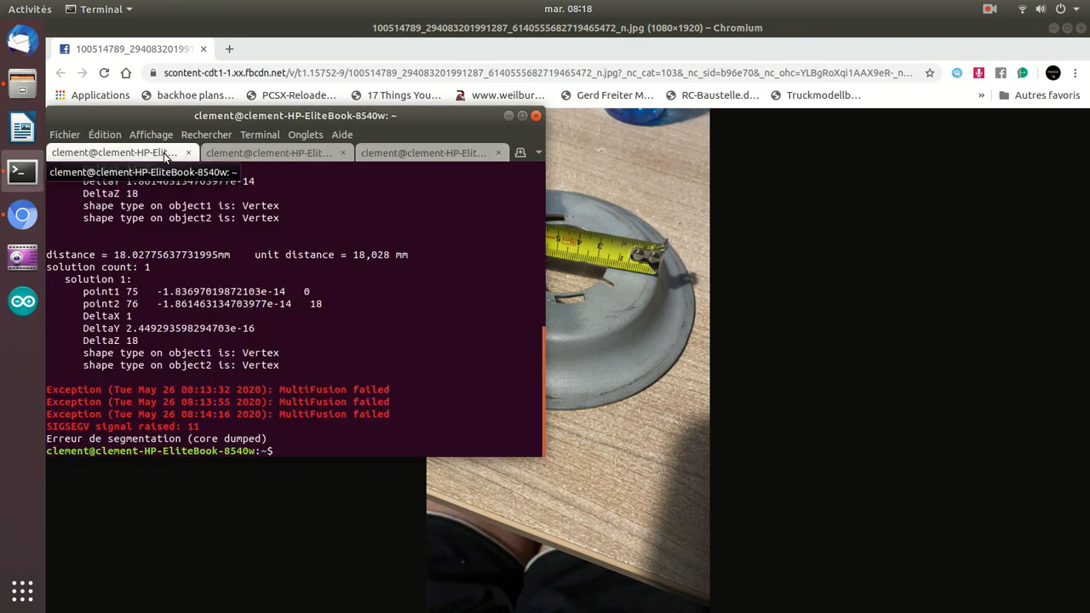
pyautogui.write('freecad')
pyautogui.press('Return')
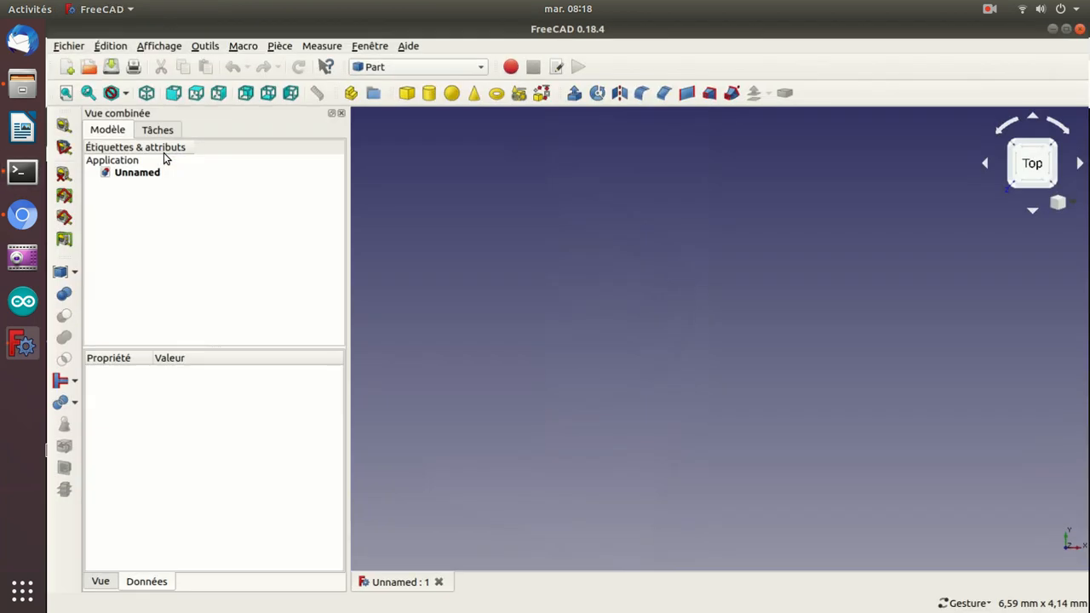
# Step: Create a torus and a cylinder in the empty document and view them isometrically
pyautogui.click(496, 93)
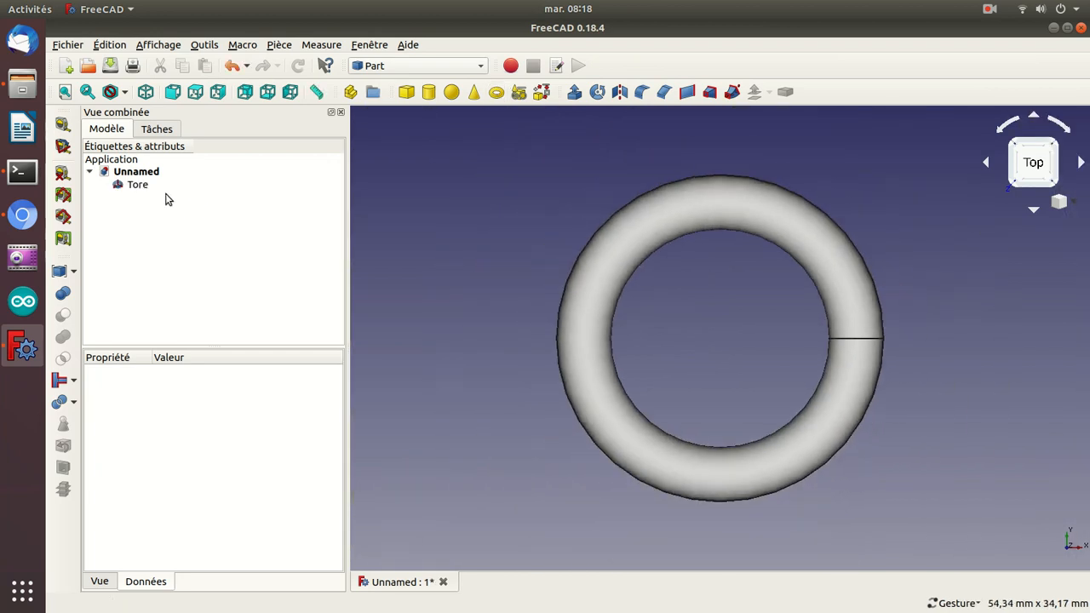
pyautogui.click(430, 92)
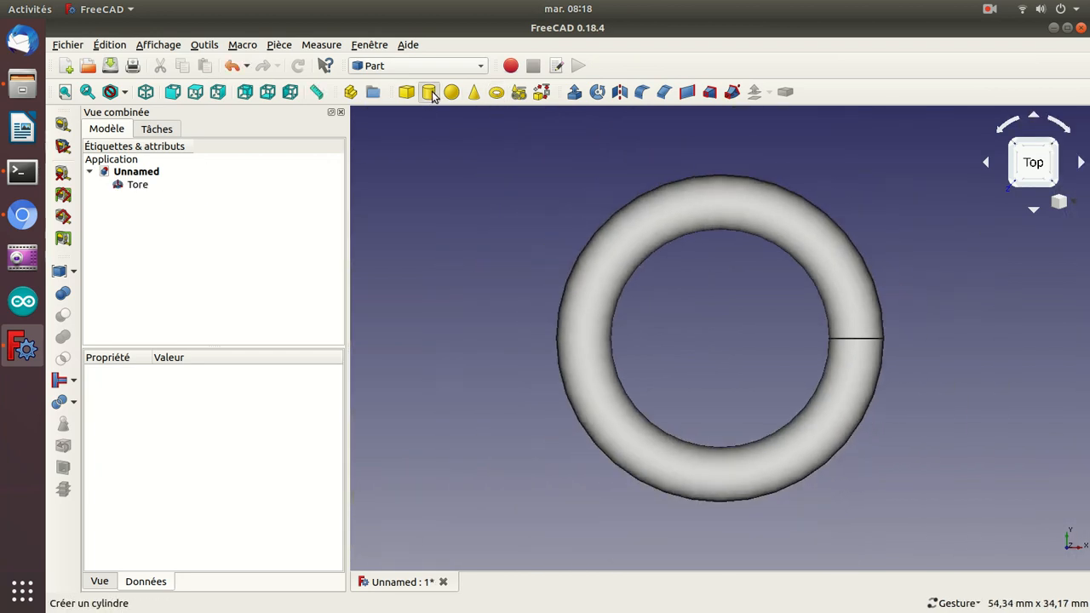
pyautogui.press('0')
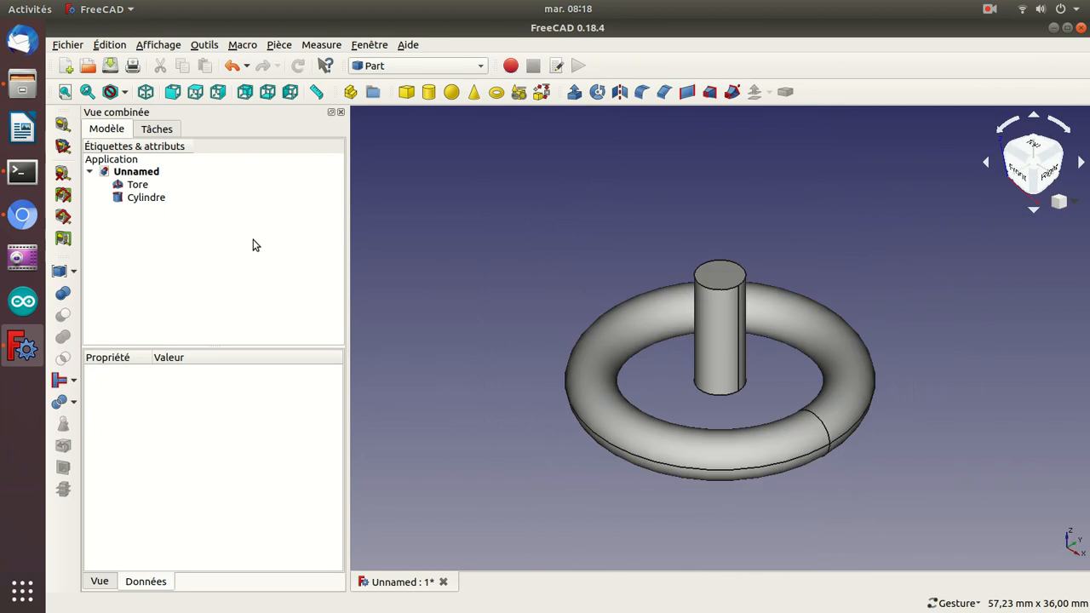
# Step: Set the cylinder's height to 15 mm
pyautogui.click(128, 197)
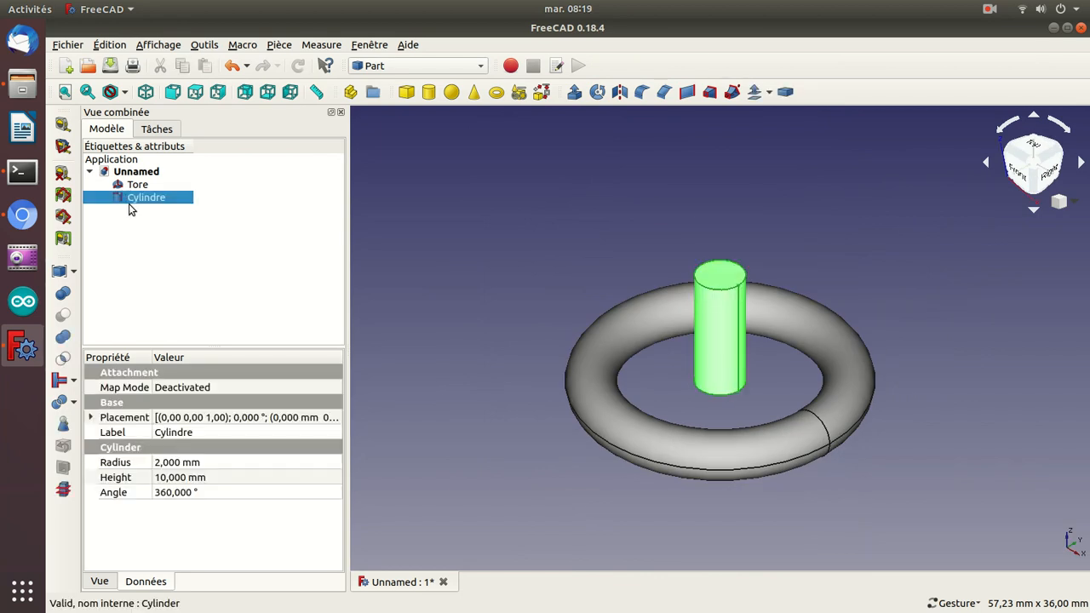
pyautogui.click(164, 476)
pyautogui.write('15')
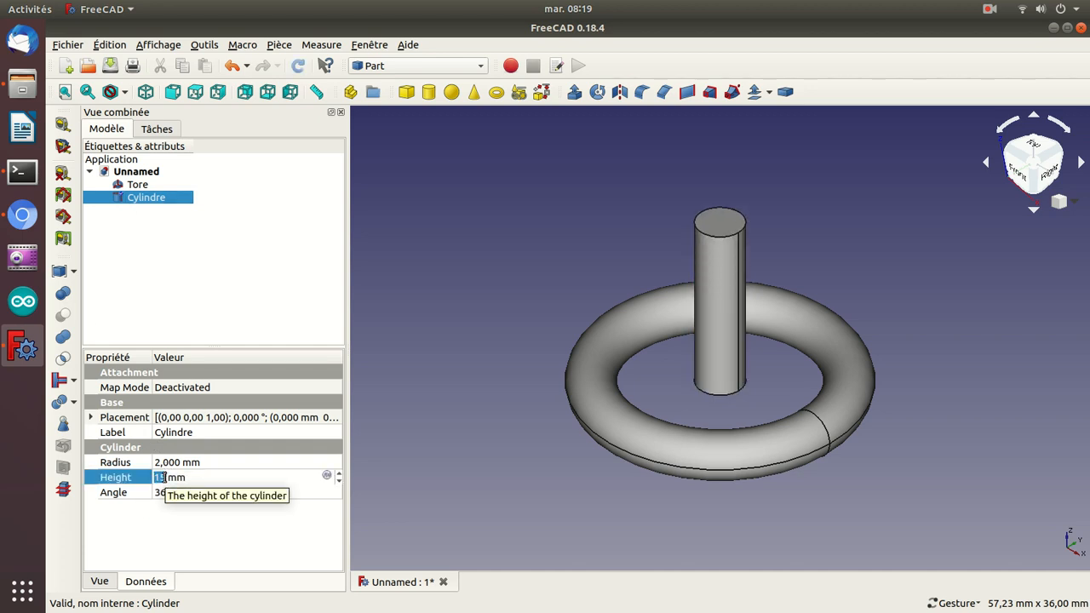
pyautogui.press('Return')
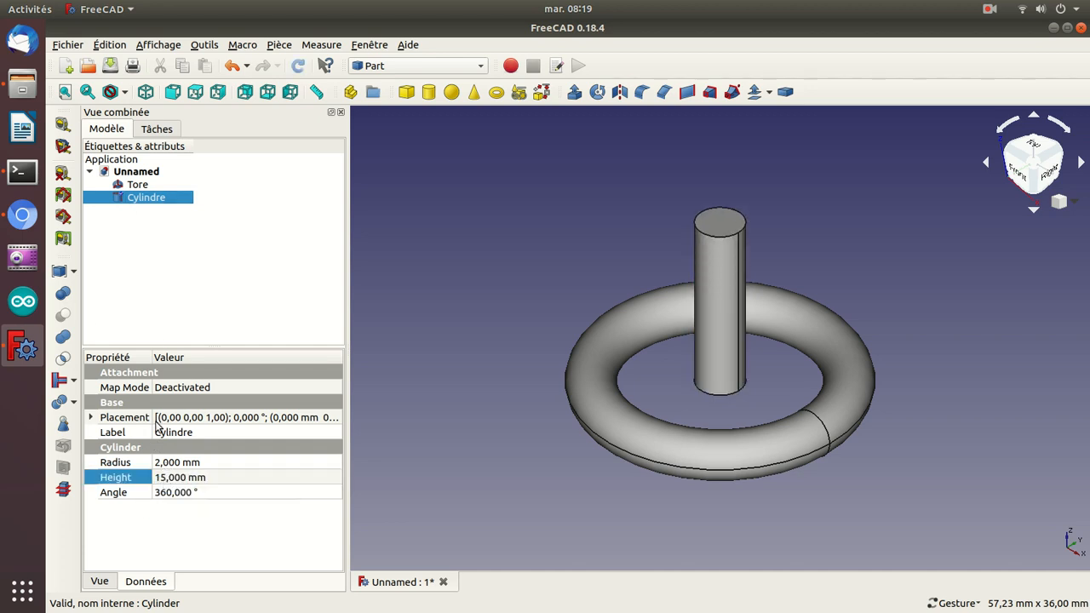
# Step: Set the torus's Radius2 to 15 mm
pyautogui.click(132, 185)
pyautogui.click(166, 477)
pyautogui.write('15')
pyautogui.press('Return')
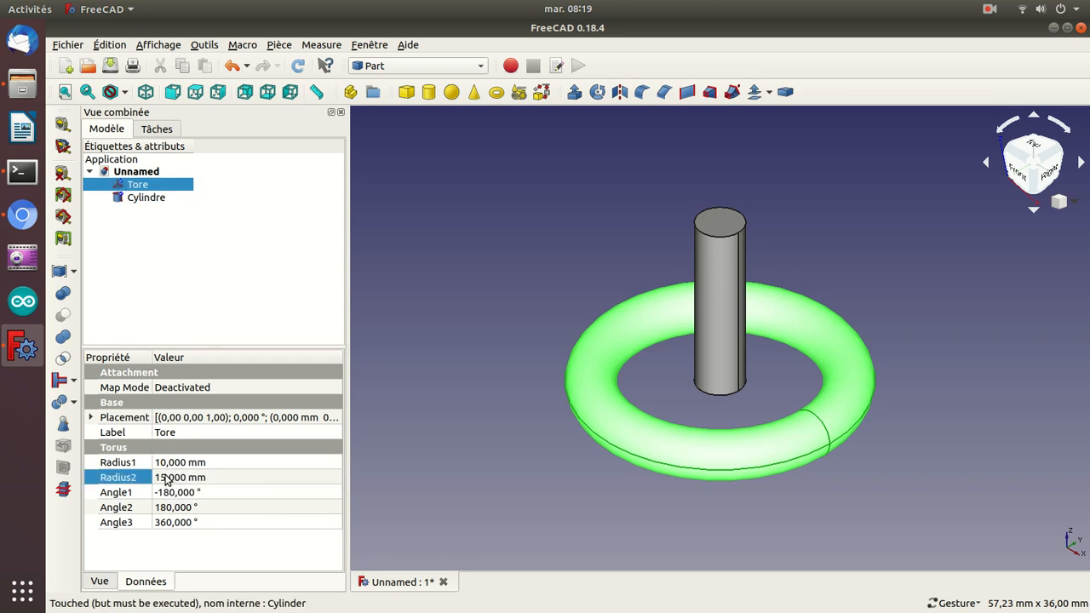
# Step: Set the torus's Radius1 to 64.5 mm
pyautogui.click(166, 462)
pyautogui.click(166, 462)
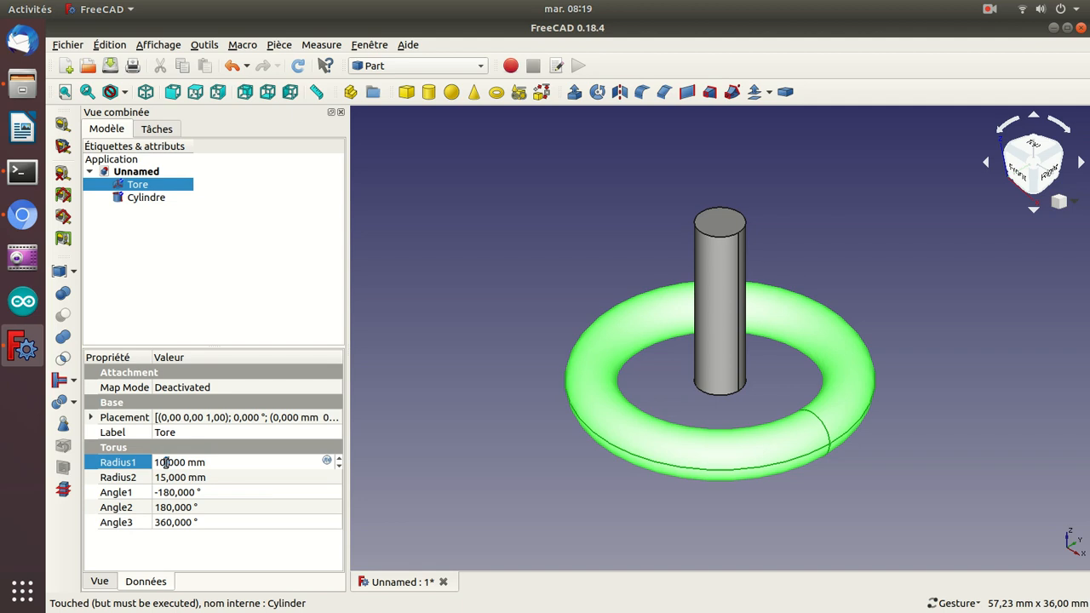
pyautogui.tripleClick(166, 462)
pyautogui.write('64,5')
pyautogui.press('Return')
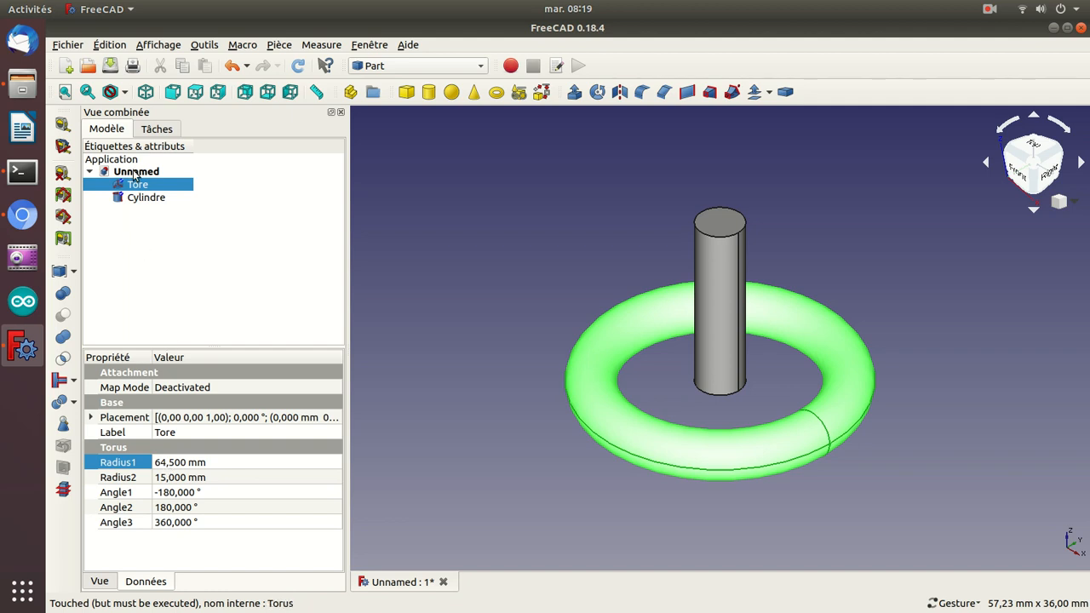
# Step: Set the cylinder's radius to 64.5 mm and fit the whole model in the view
pyautogui.click(139, 199)
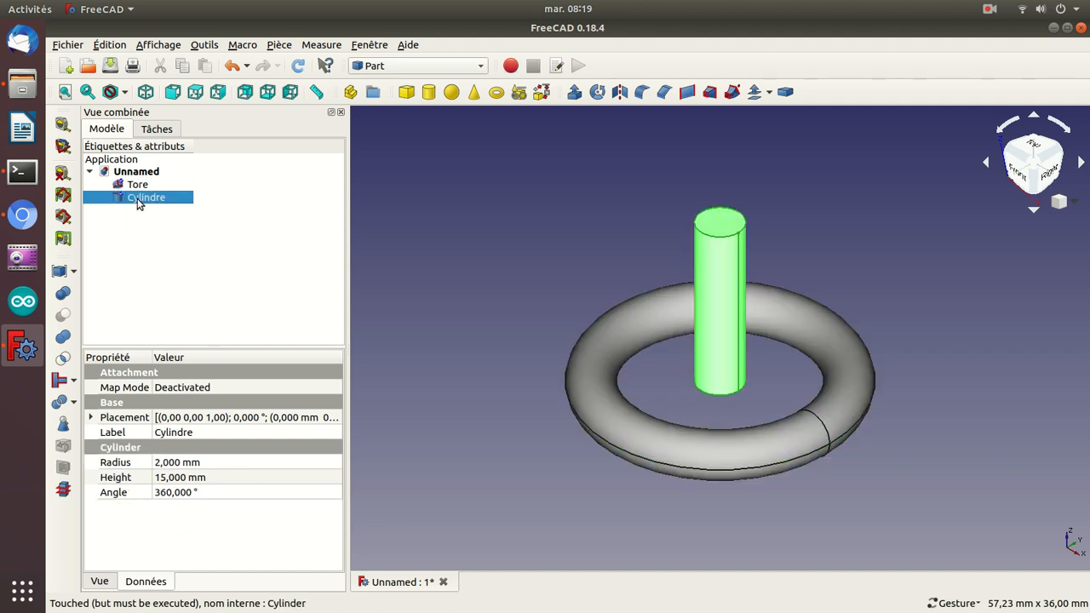
pyautogui.click(166, 462)
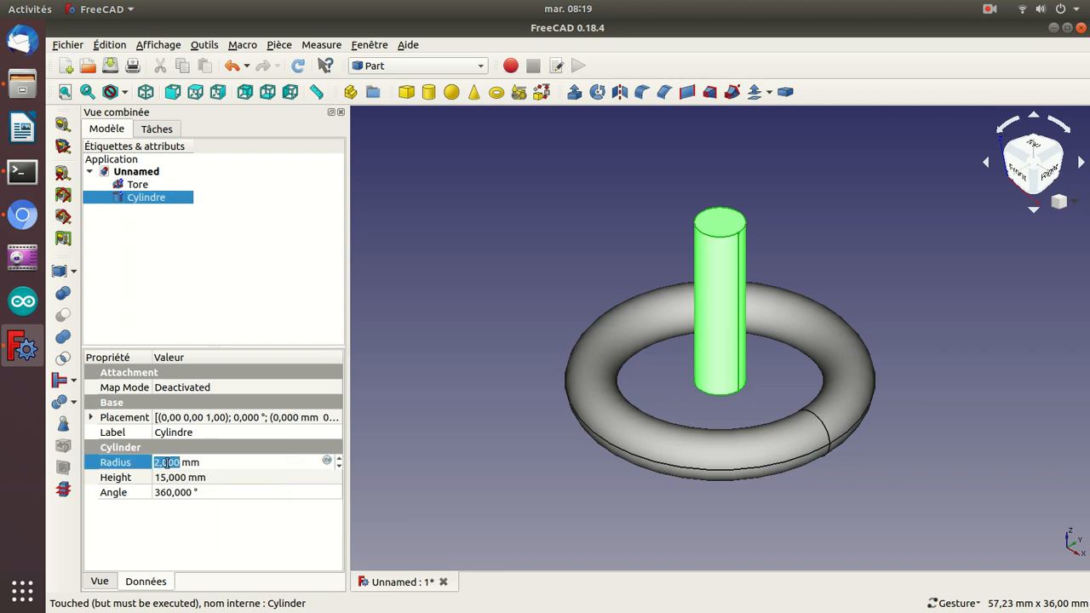
pyautogui.write('64,5')
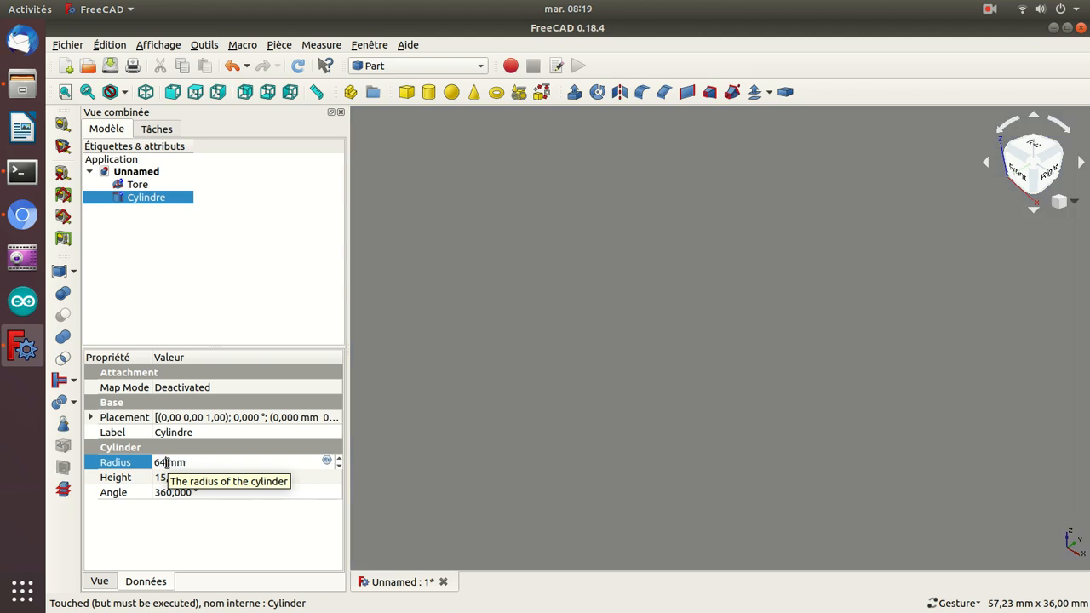
pyautogui.press('Return')
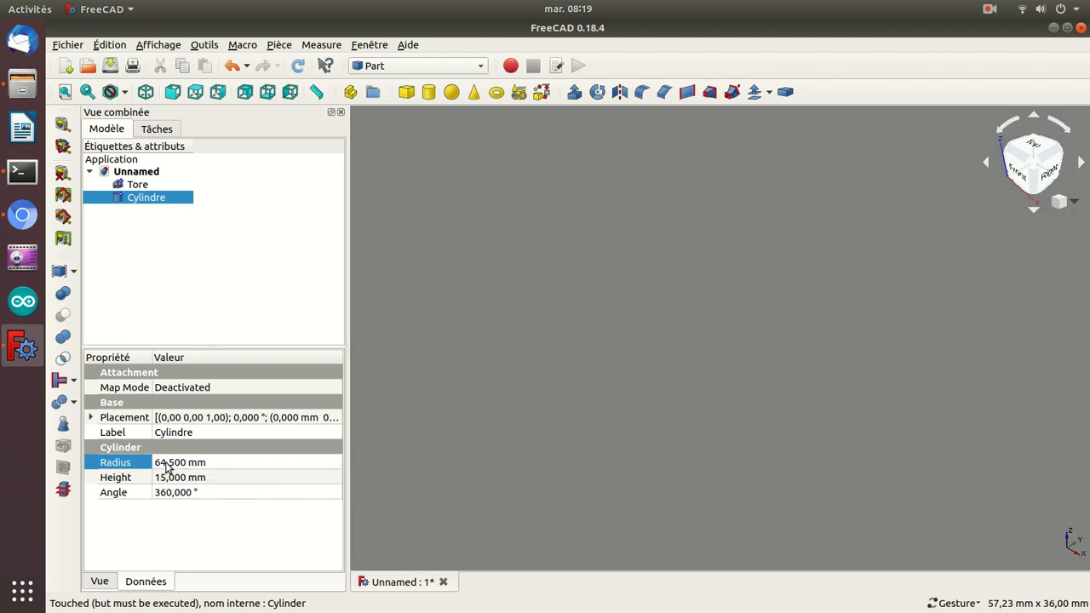
pyautogui.press('v')
pyautogui.press('f')
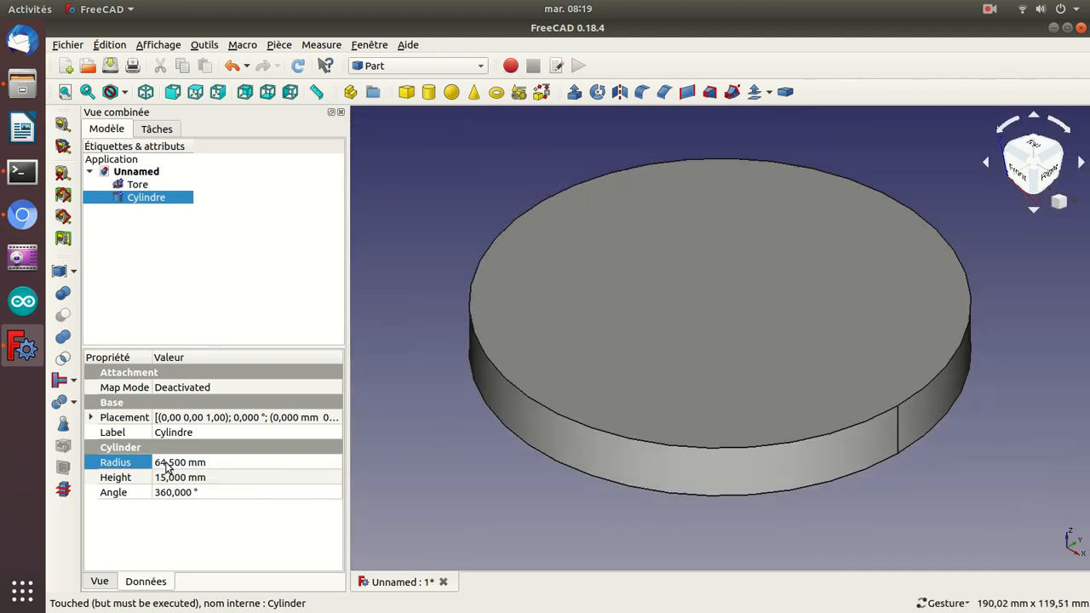
# Step: Refresh the torus and cut it out of the cylinder with a Boolean cut
pyautogui.doubleClick(134, 189)
pyautogui.press('Return')
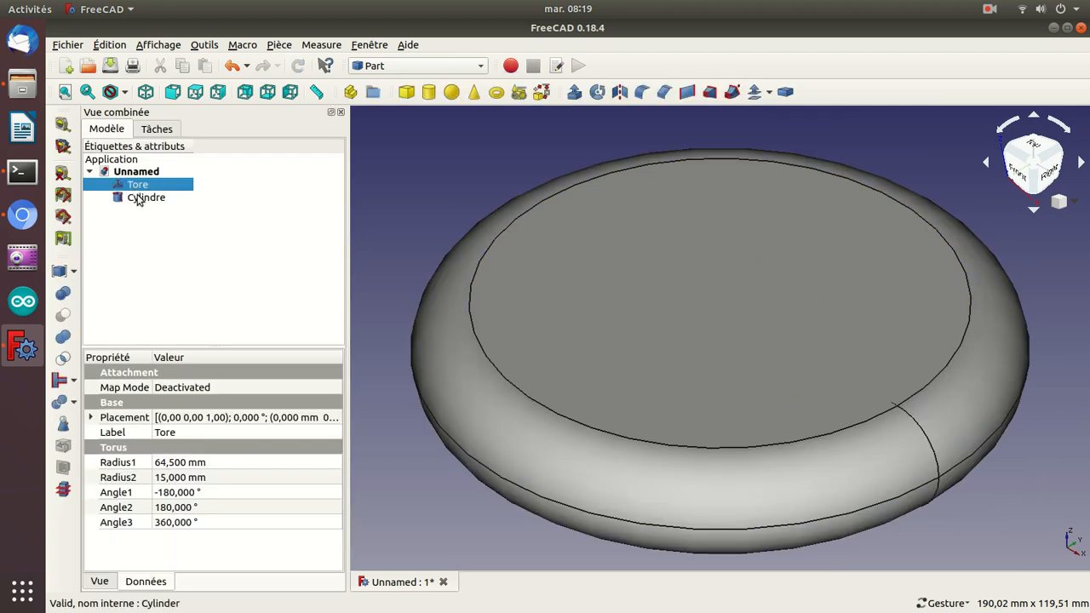
pyautogui.click(138, 199)
pyautogui.keyDown('ctrl'); pyautogui.click(136, 184); pyautogui.keyUp('ctrl')
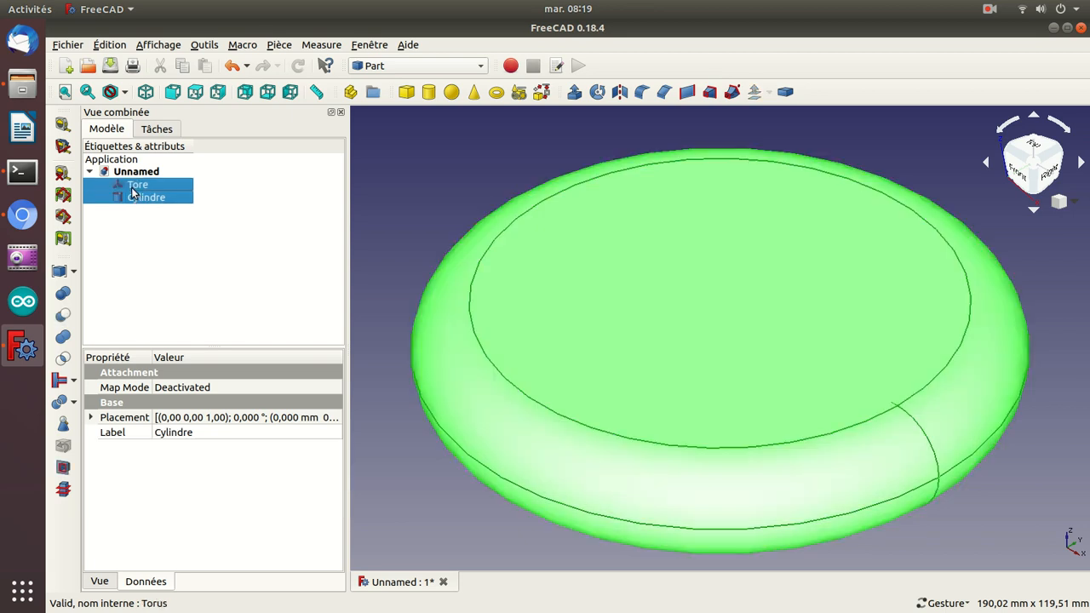
pyautogui.click(62, 317)
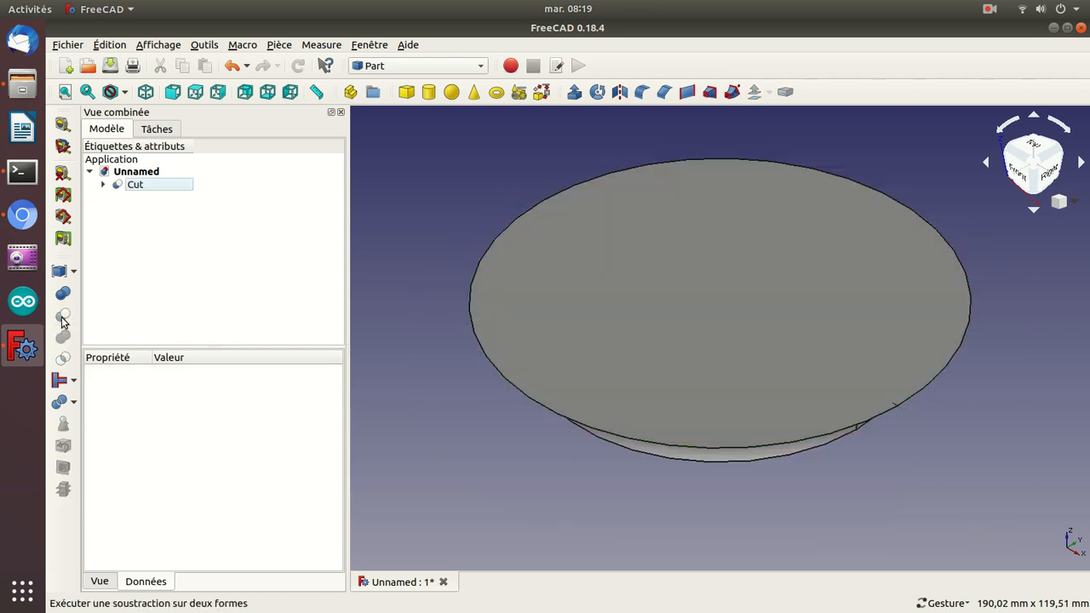
pyautogui.moveTo(532, 509); pyautogui.dragTo(604, 451)
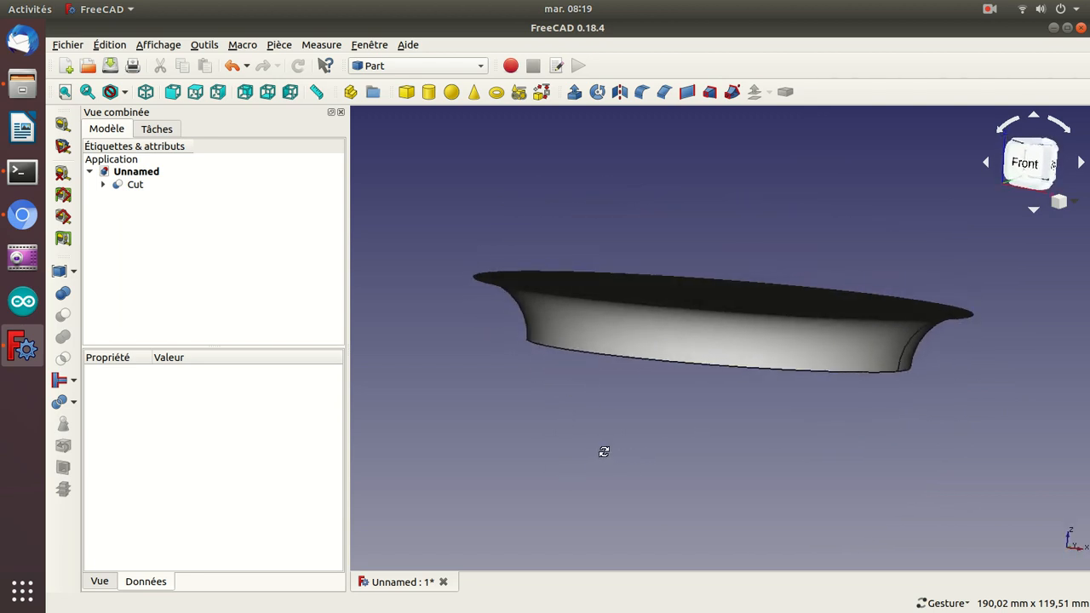
# Step: Duplicate the cut body and set the original's z position to 3 mm
pyautogui.click(131, 186)
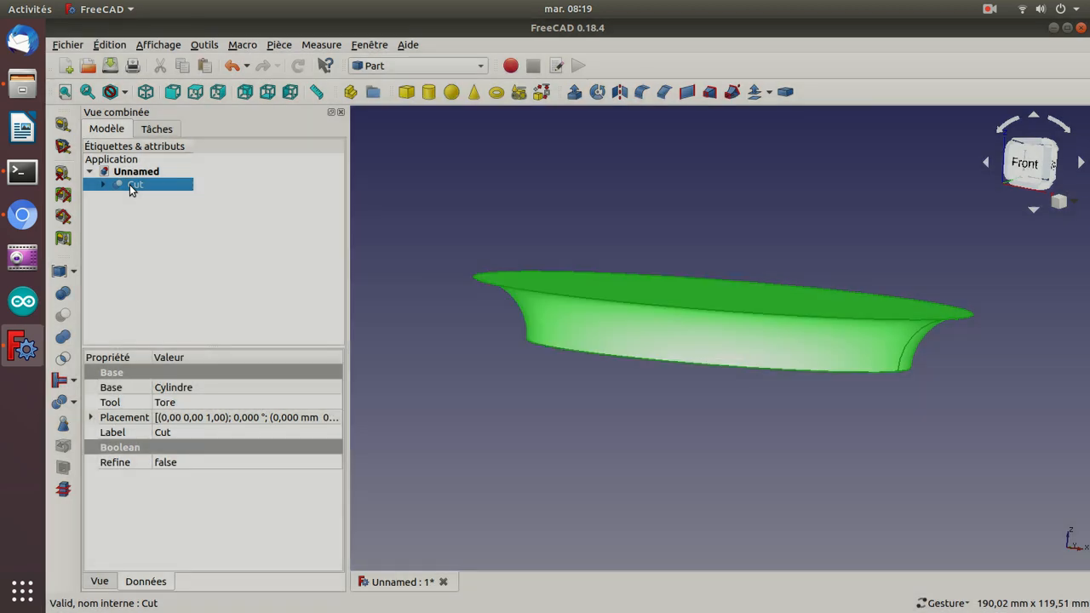
pyautogui.hotkey('ctrl', 'v')
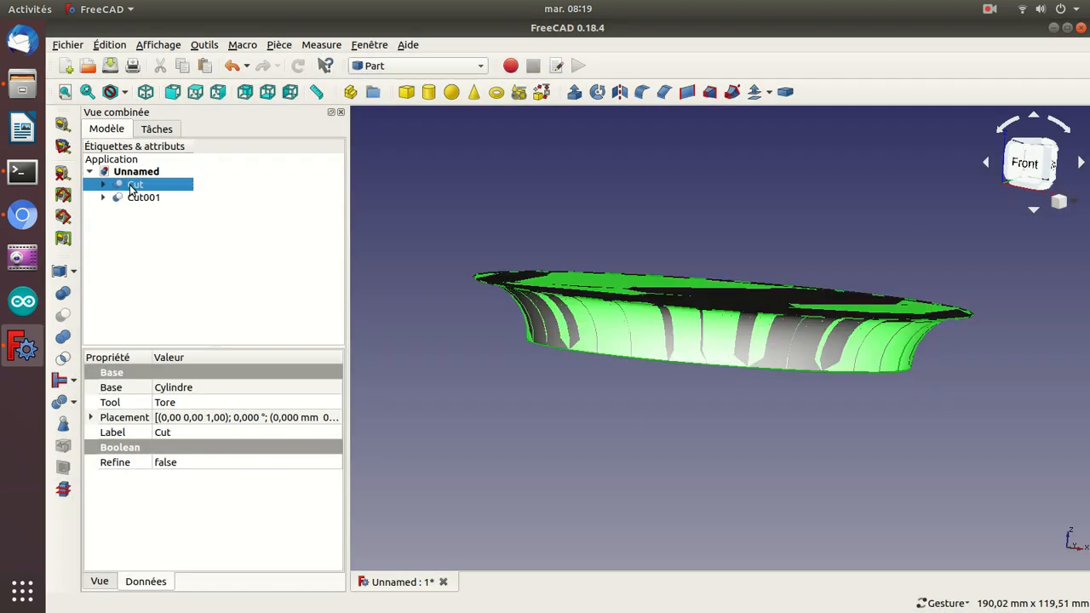
pyautogui.click(90, 417)
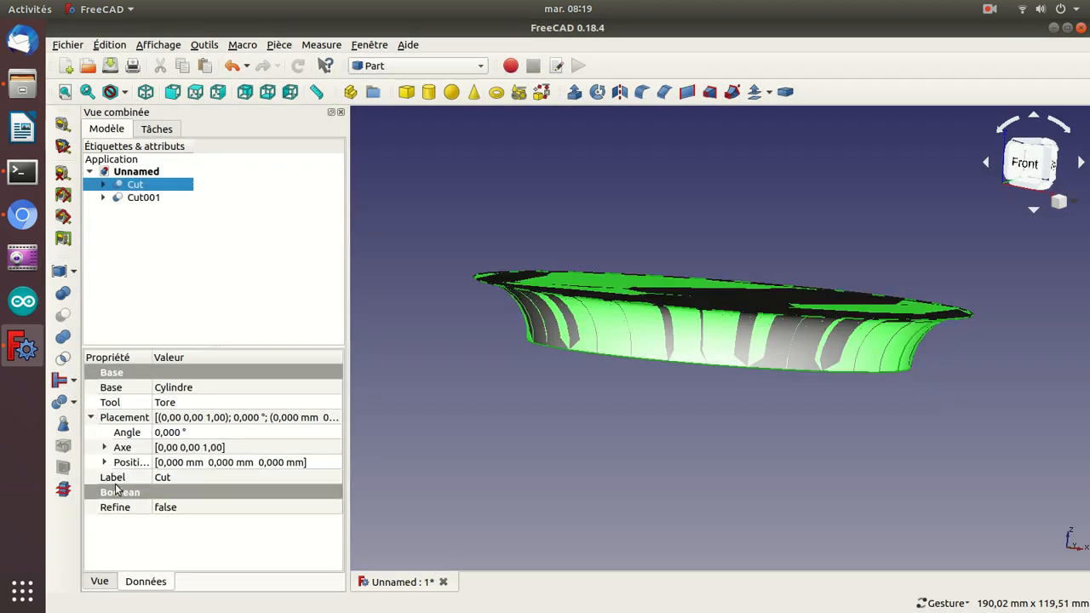
pyautogui.click(105, 462)
pyautogui.click(165, 507)
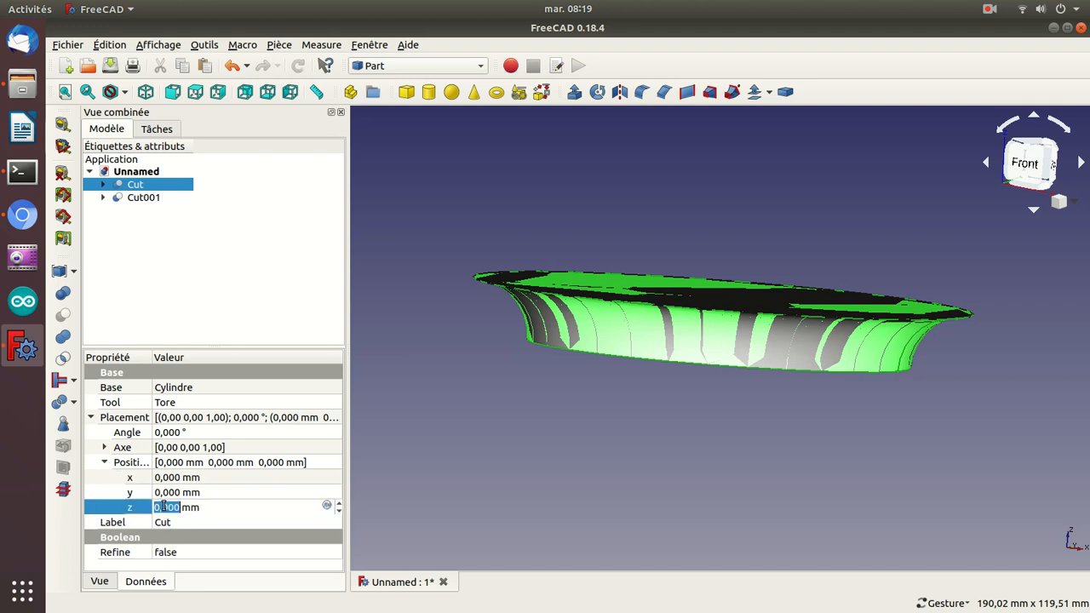
pyautogui.write('3')
pyautogui.press('Return')
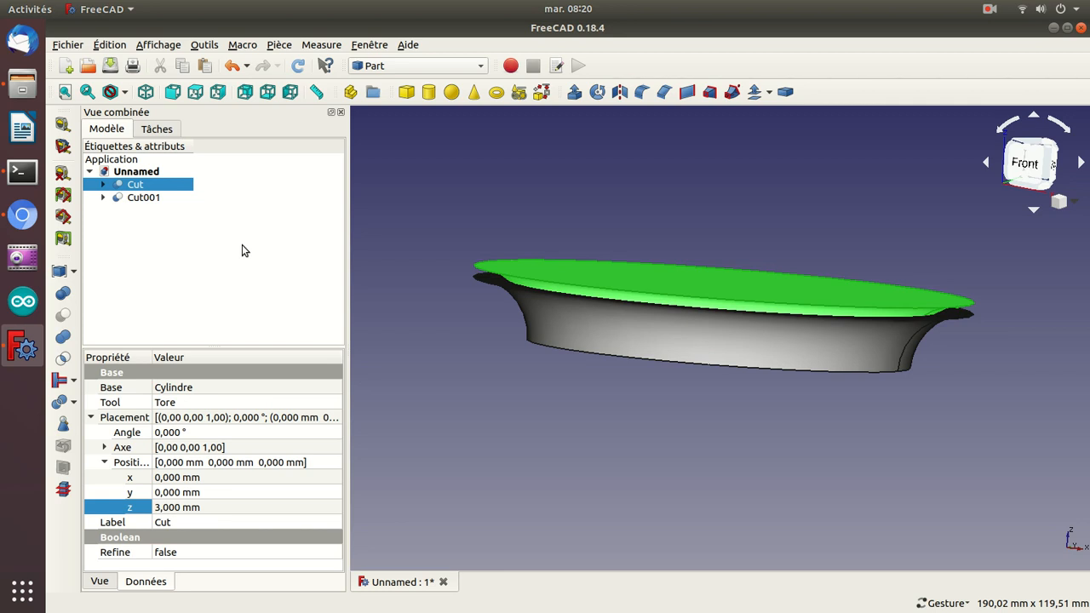
# Step: Make a second copy of the cut body and set its z position to 3 mm
pyautogui.hotkey('ctrl', 'v')
pyautogui.click(132, 210)
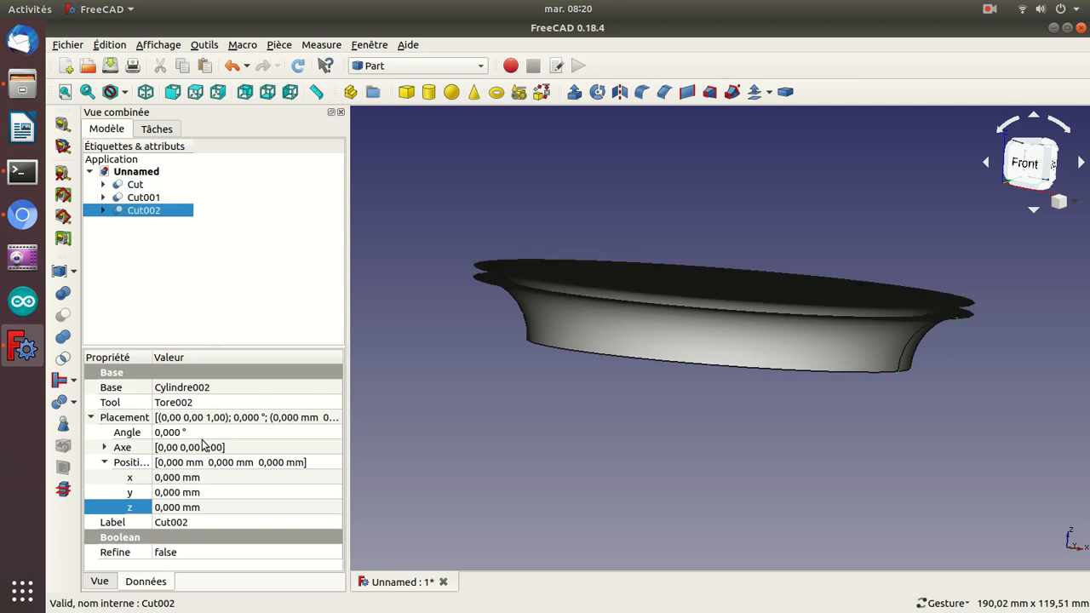
pyautogui.click(160, 508)
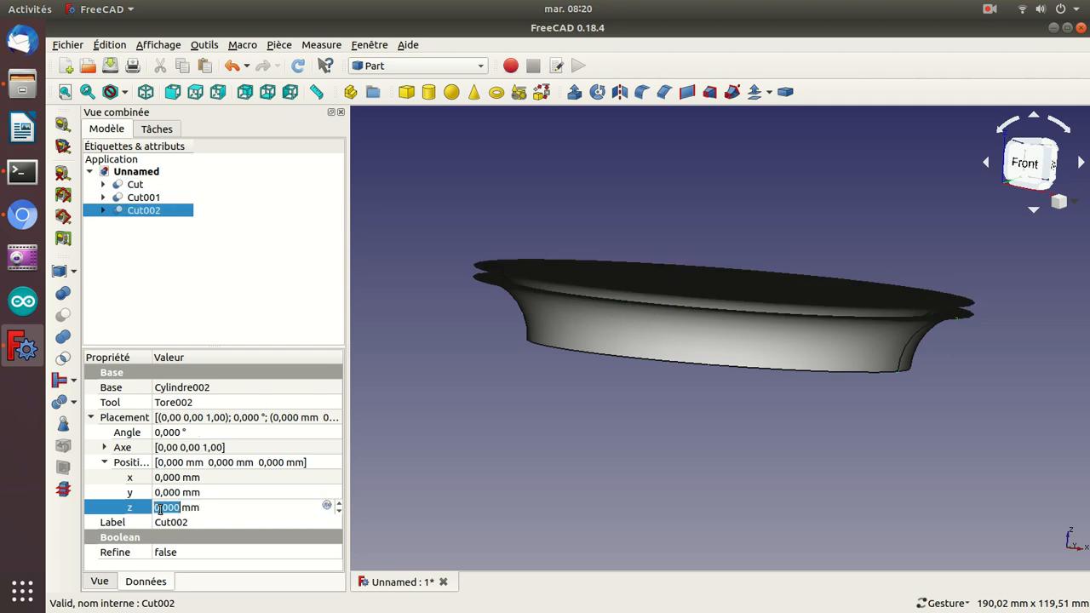
pyautogui.write('5')
pyautogui.press('Return')
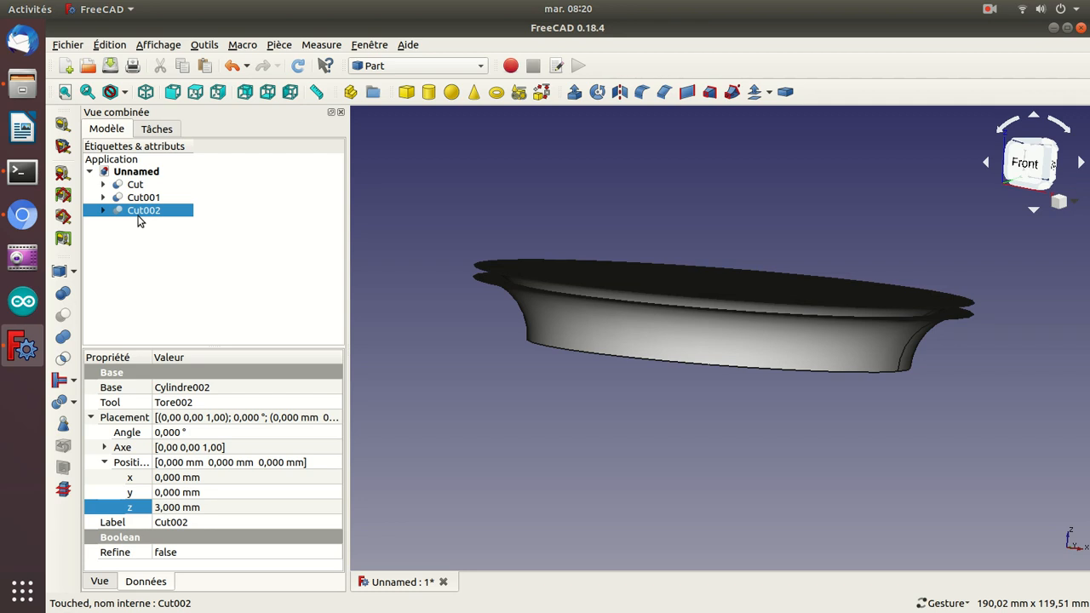
# Step: Create a ruled surface between the rim edges of Cut001 and Cut, and make the hidden Cut002 visible again
pyautogui.click(580, 295)
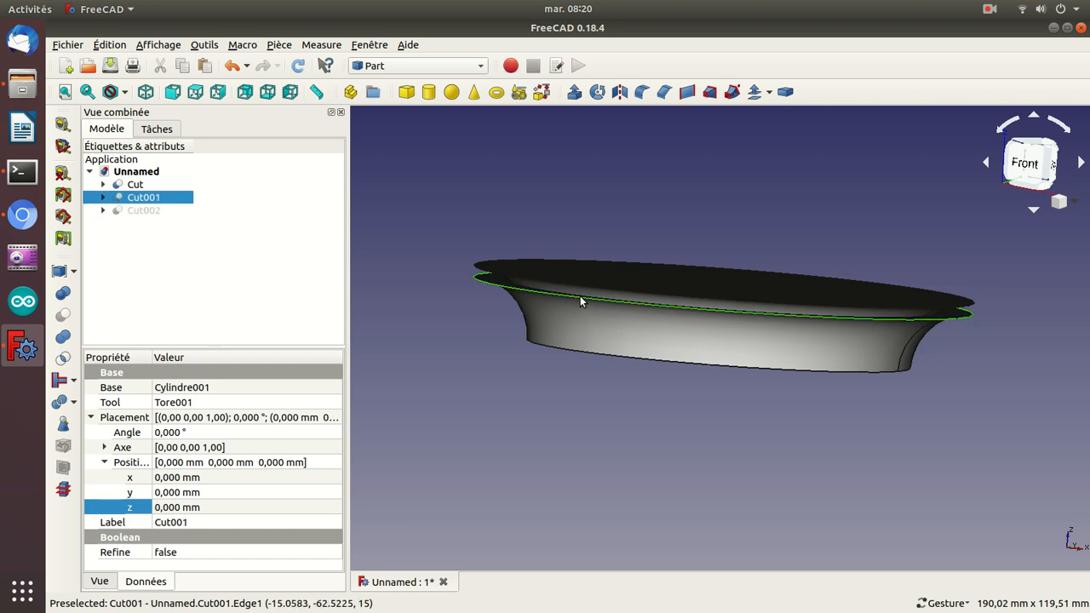
pyautogui.keyDown('ctrl'); pyautogui.click(582, 291); pyautogui.keyUp('ctrl')
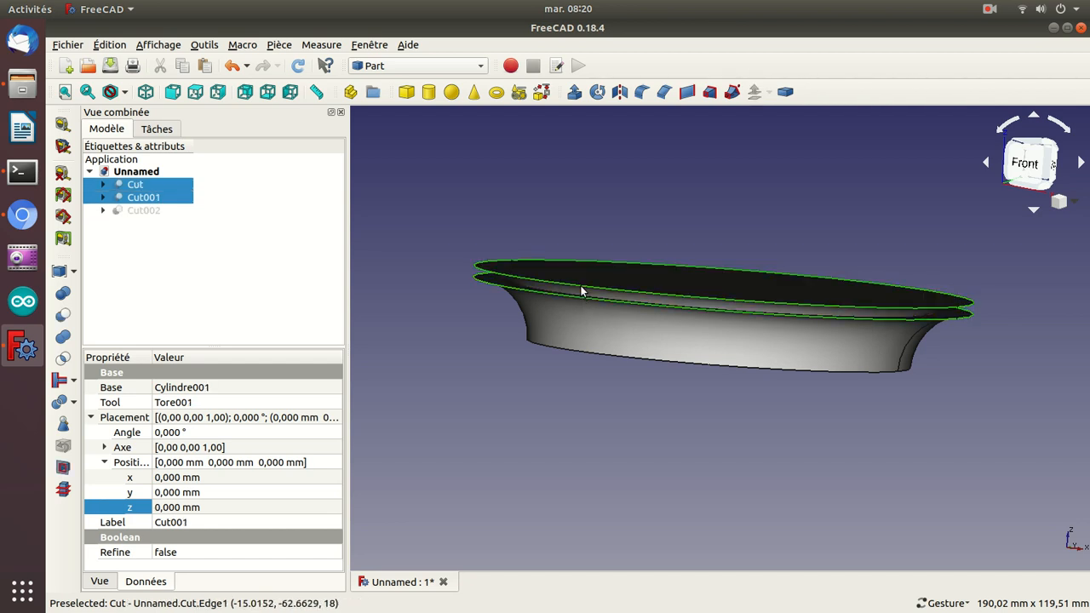
pyautogui.click(686, 92)
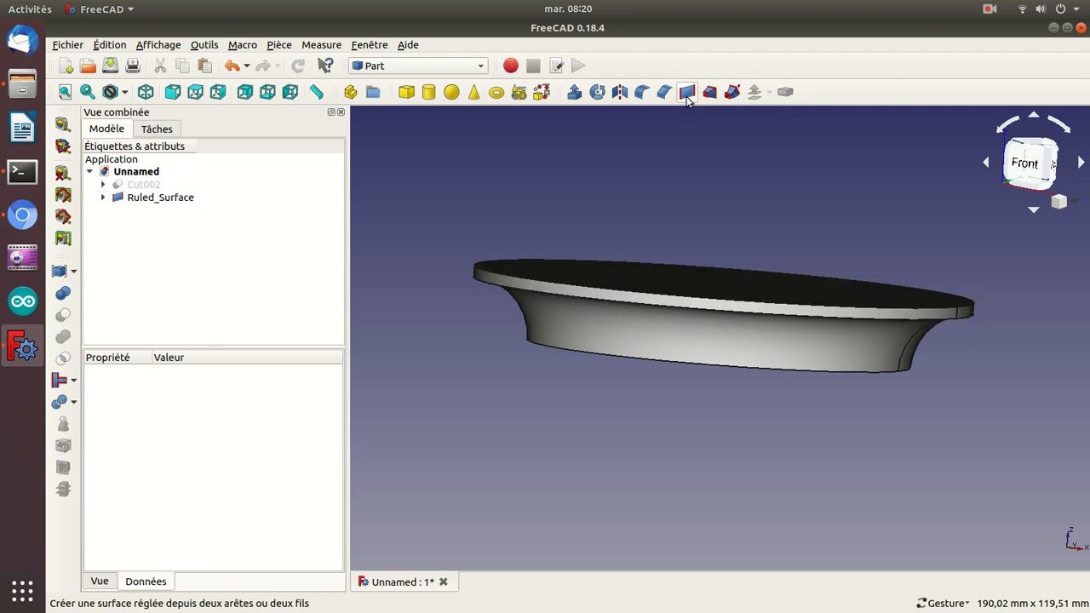
pyautogui.click(134, 185)
pyautogui.press('space')
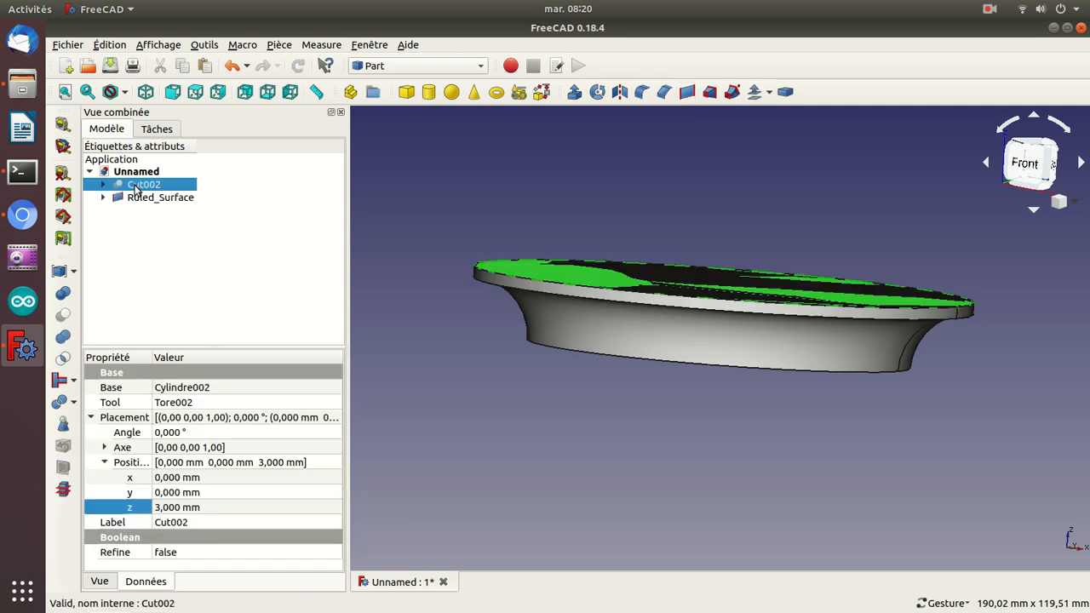
# Step: Try cutting Cut002 out of the ruled surface, inspect the result from above and undo the cut
pyautogui.click(144, 198)
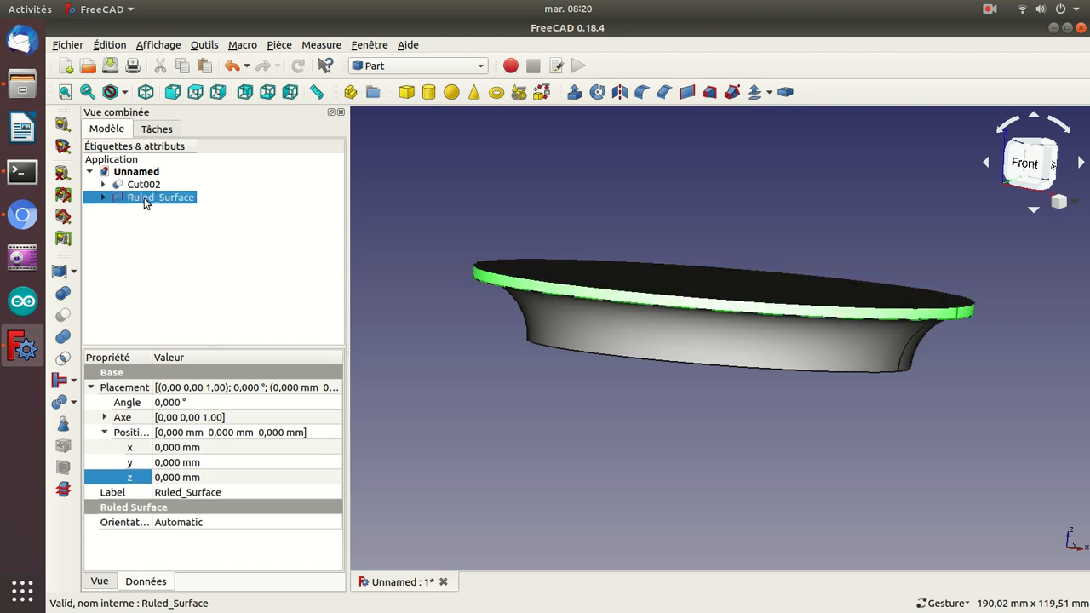
pyautogui.keyDown('ctrl'); pyautogui.click(133, 187); pyautogui.keyUp('ctrl')
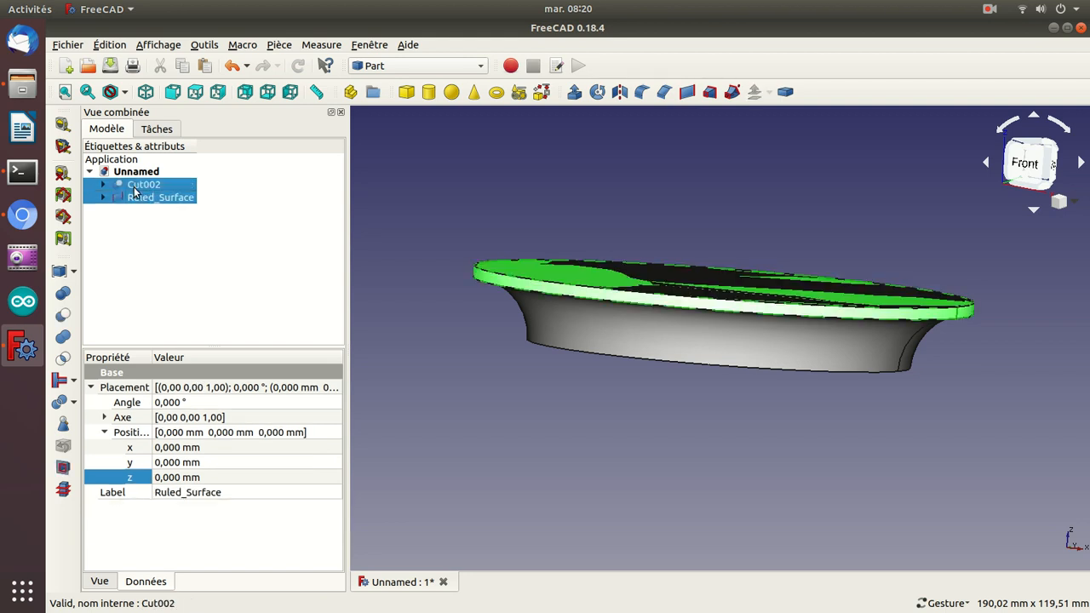
pyautogui.click(63, 315)
pyautogui.press('Tab')
pyautogui.press('Return')
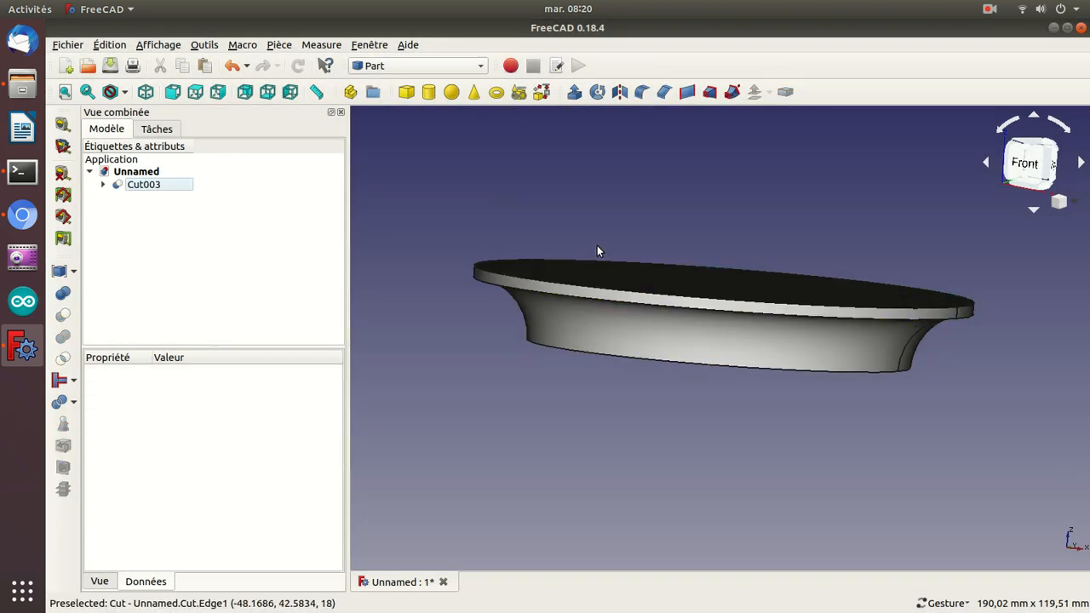
pyautogui.moveTo(512, 184); pyautogui.dragTo(550, 253)
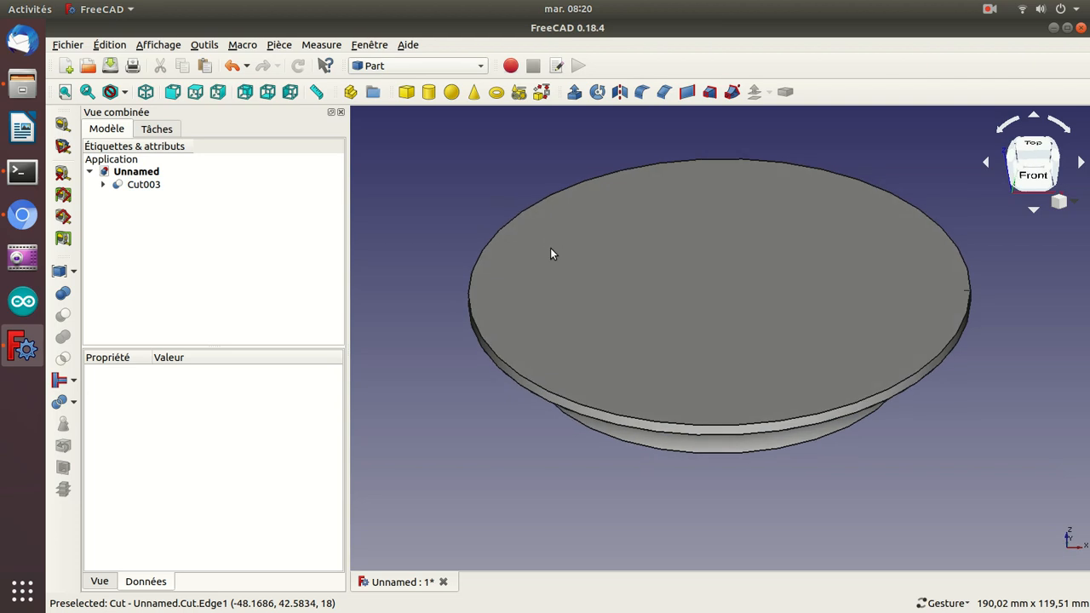
pyautogui.hotkey('ctrl', 'z')
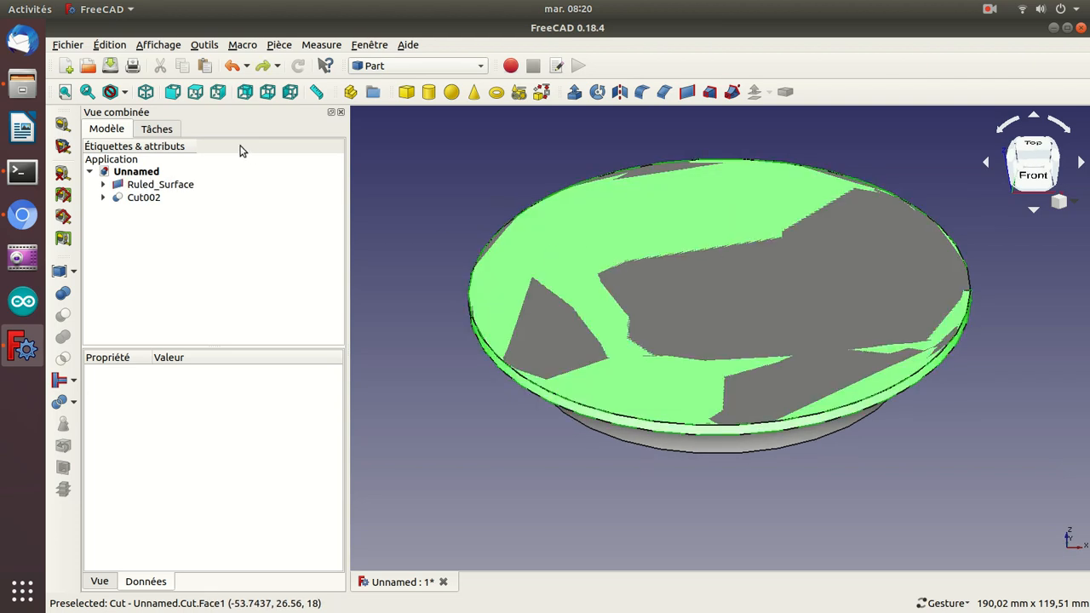
# Step: Cut Cut002 out of the ruled surface with a Boolean cut, accepting the non-solid warning
pyautogui.click(156, 185)
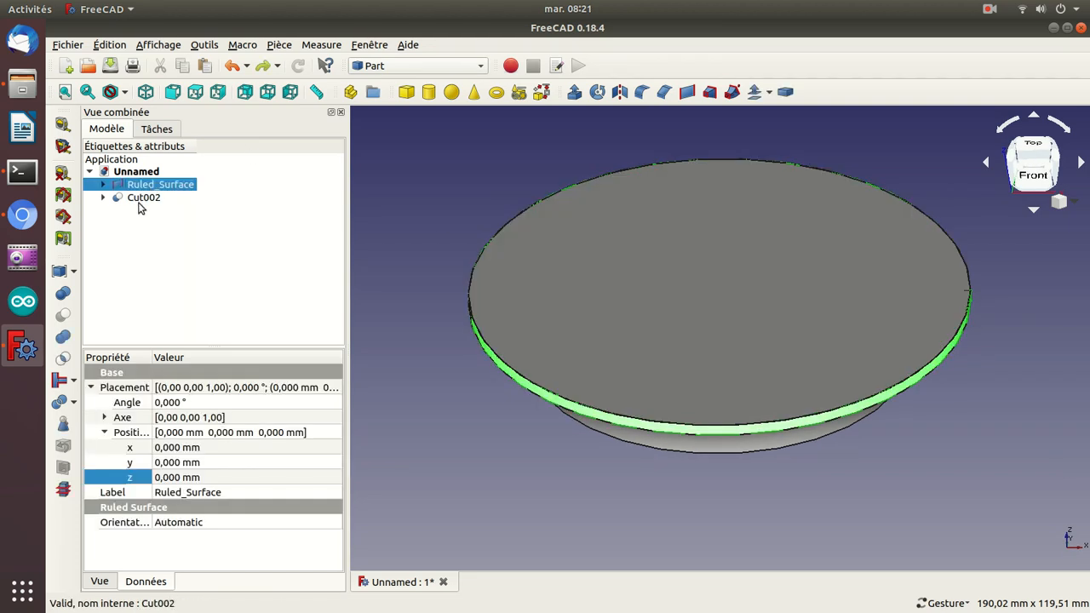
pyautogui.keyDown('ctrl'); pyautogui.click(142, 199); pyautogui.keyUp('ctrl')
pyautogui.click(68, 314)
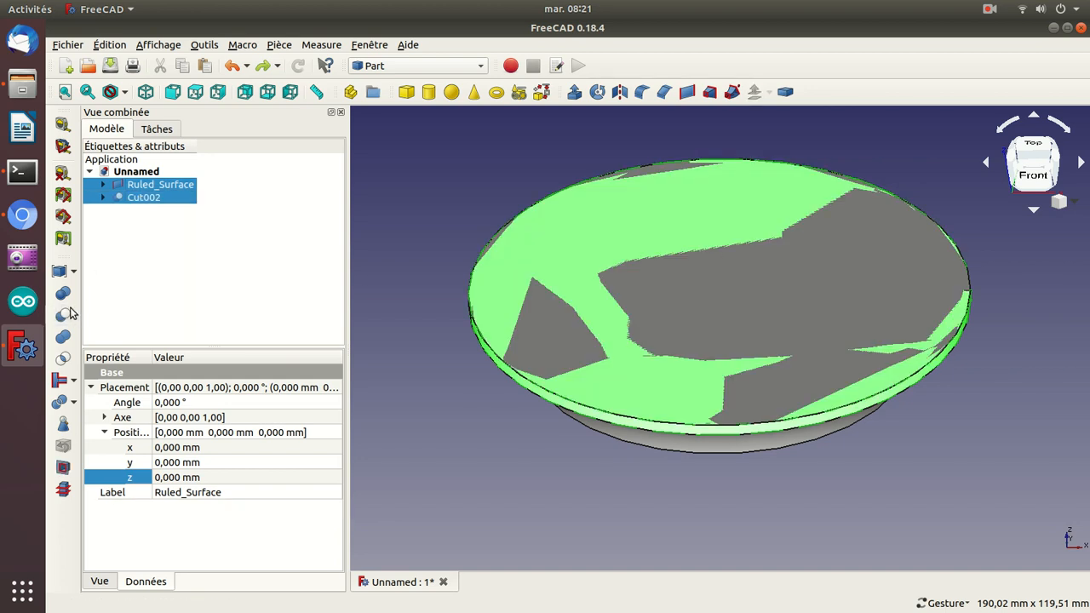
pyautogui.press('Tab')
pyautogui.press('Return')
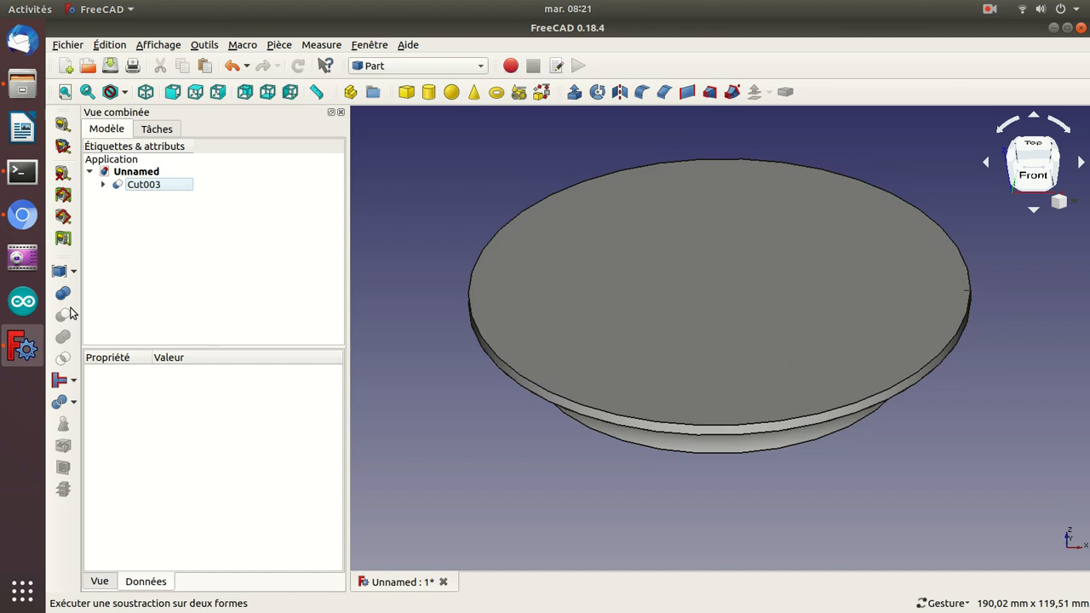
# Step: Set the z position of Cut002 inside the new cut to 3.1 mm and update the parent cut
pyautogui.click(103, 184)
pyautogui.click(117, 210)
pyautogui.moveTo(122, 212); pyautogui.dragTo(122, 215)
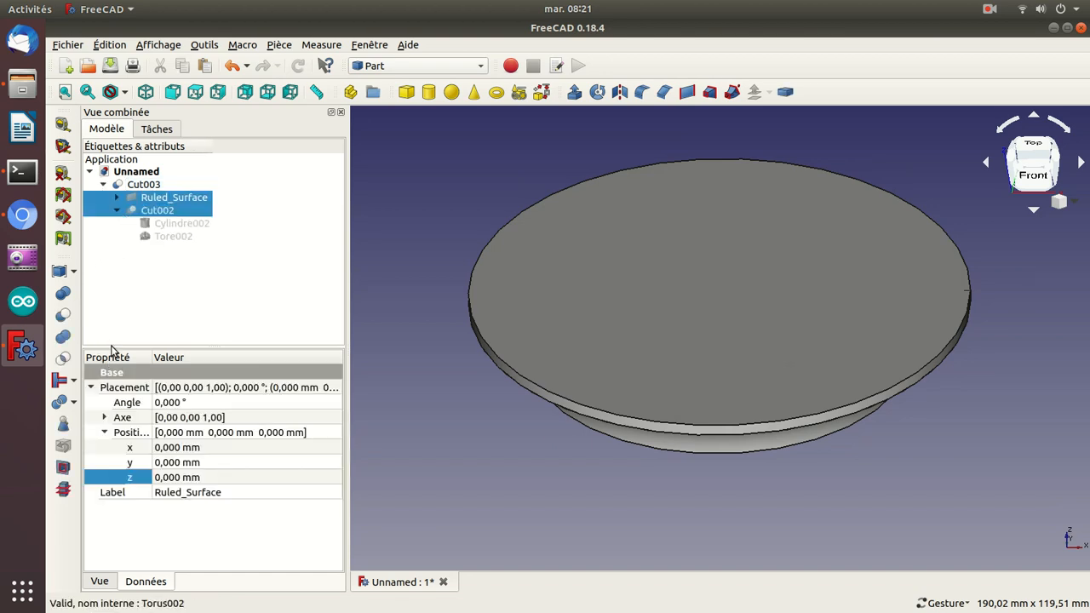
pyautogui.click(117, 210)
pyautogui.click(139, 211)
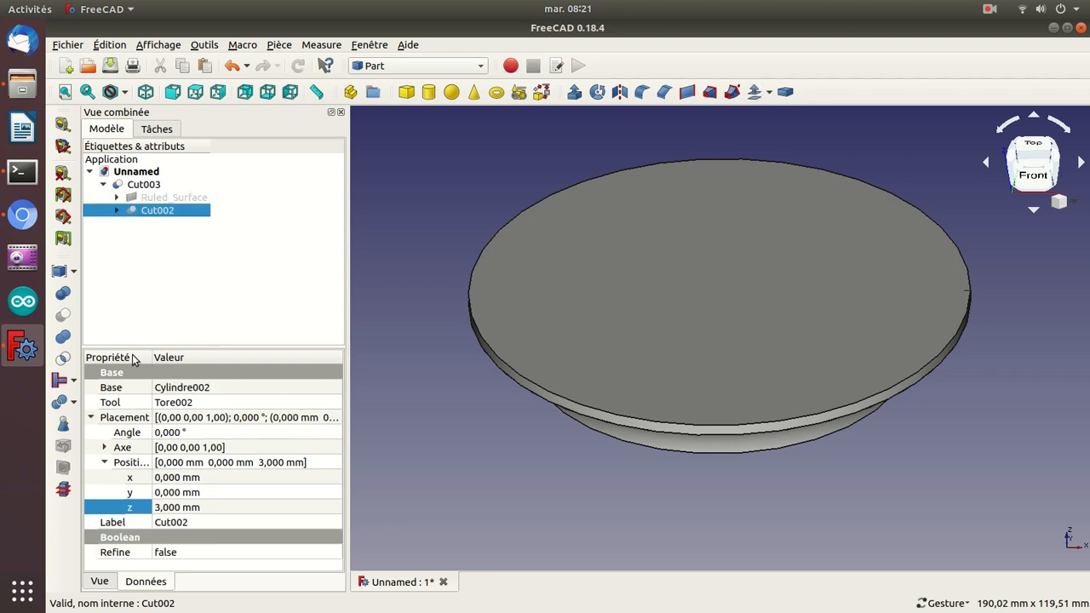
pyautogui.click(169, 508)
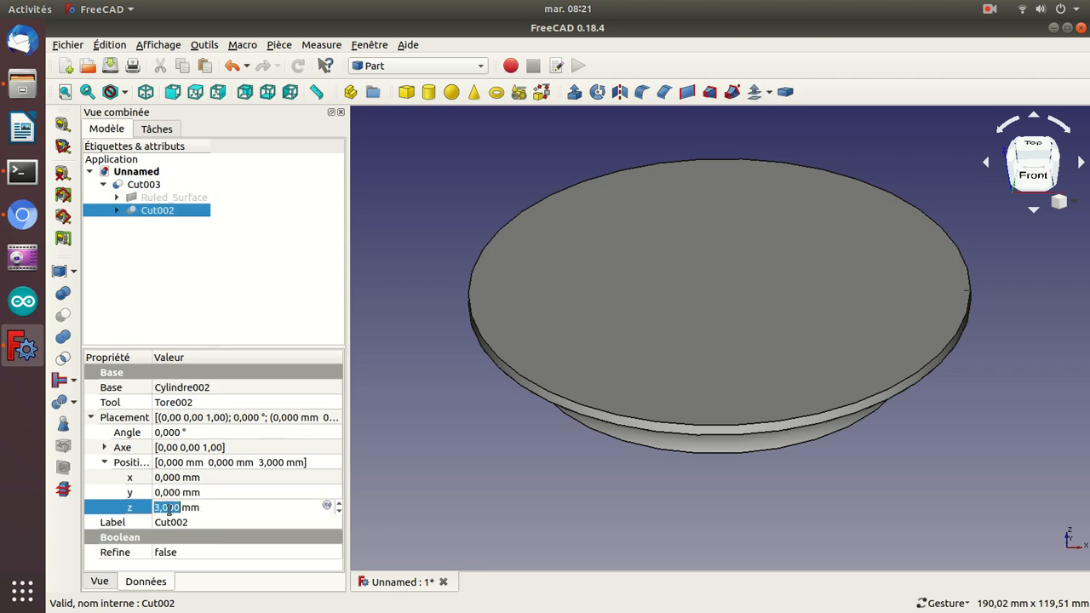
pyautogui.click(170, 508)
pyautogui.press('BackSpace')
pyautogui.write('1')
pyautogui.press('Return')
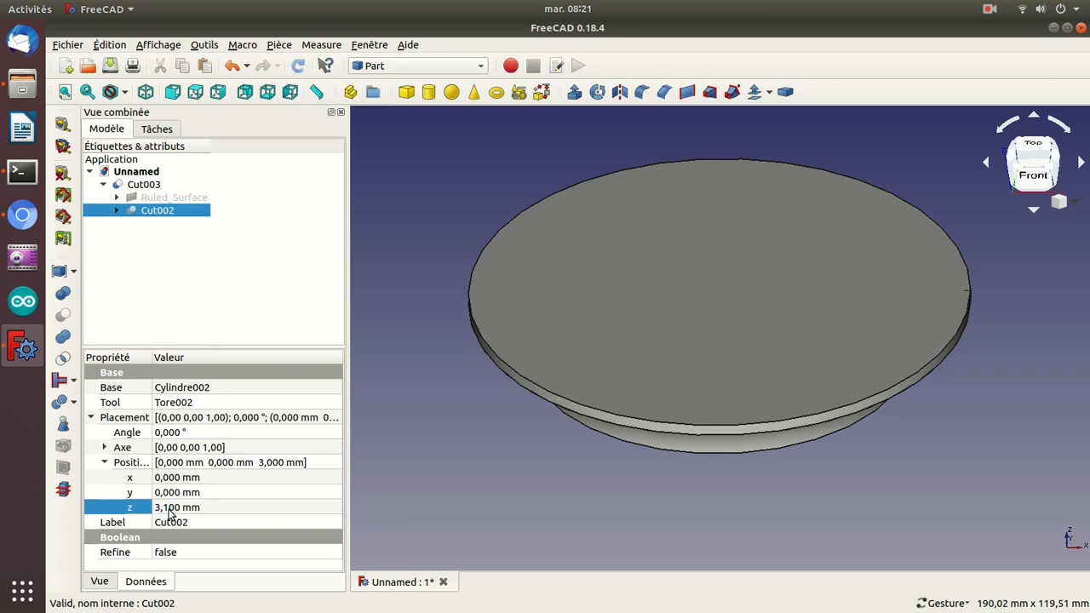
pyautogui.doubleClick(140, 182)
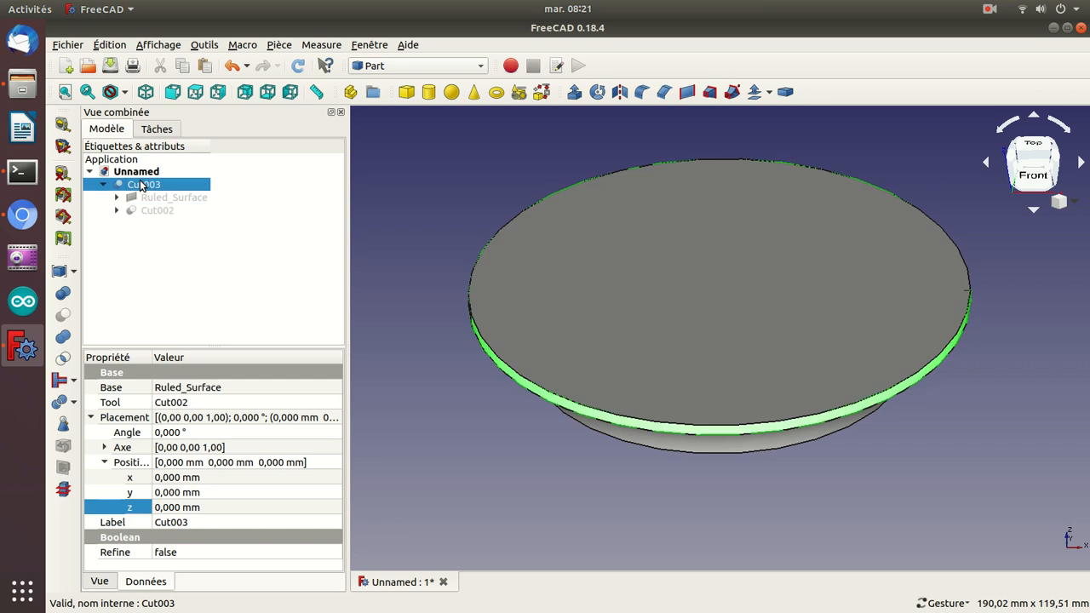
pyautogui.press('Escape')
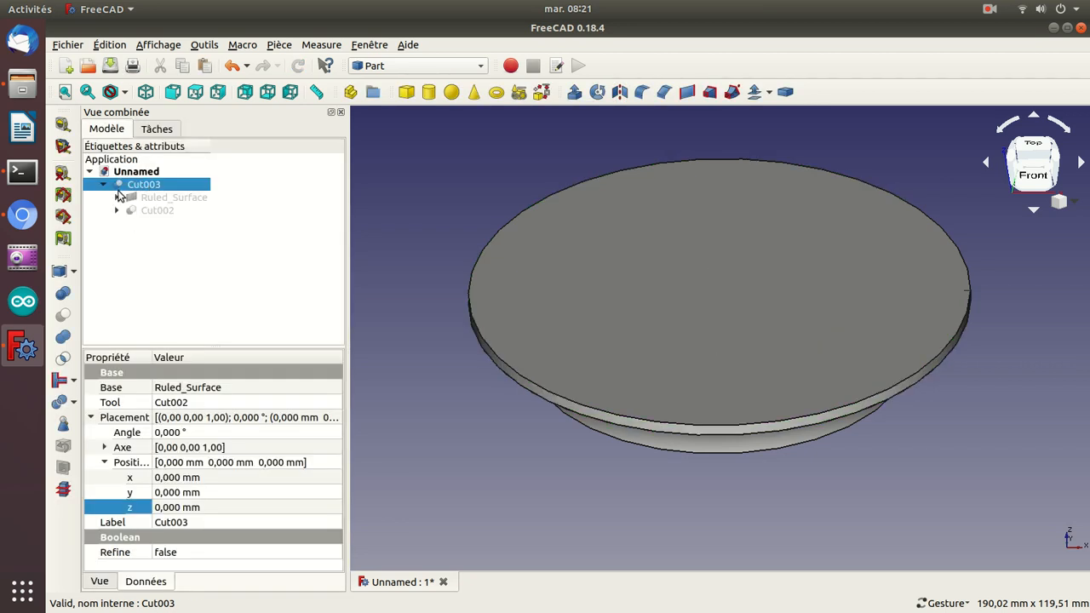
# Step: Undo the last z position change of Cut002 and delete Cut003 so its two source shapes are released
pyautogui.hotkey('ctrl', 'z')
pyautogui.click(124, 198)
pyautogui.click(128, 187)
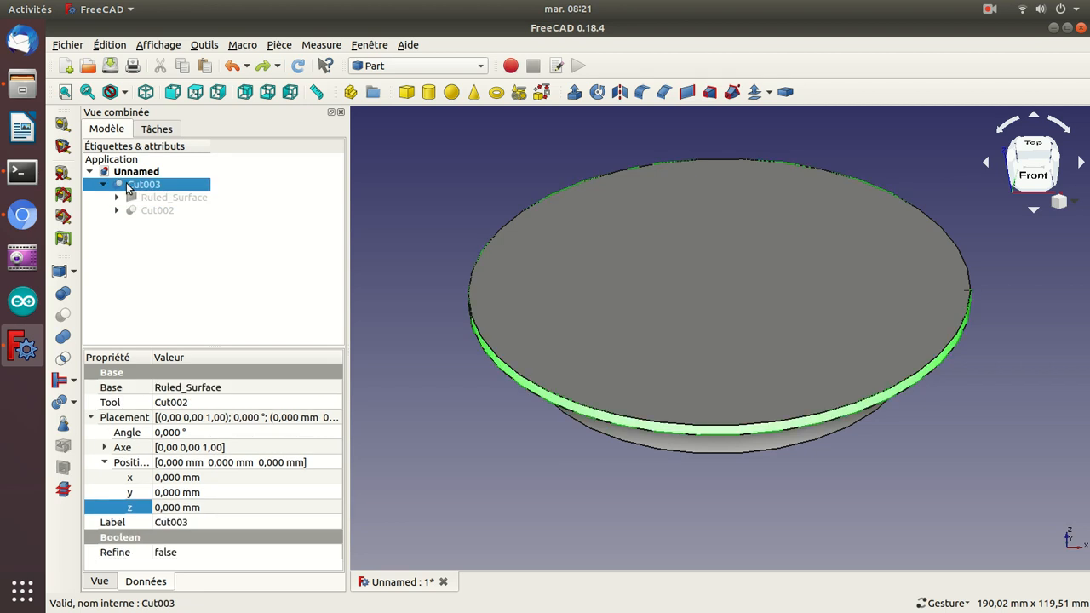
pyautogui.press('Delete')
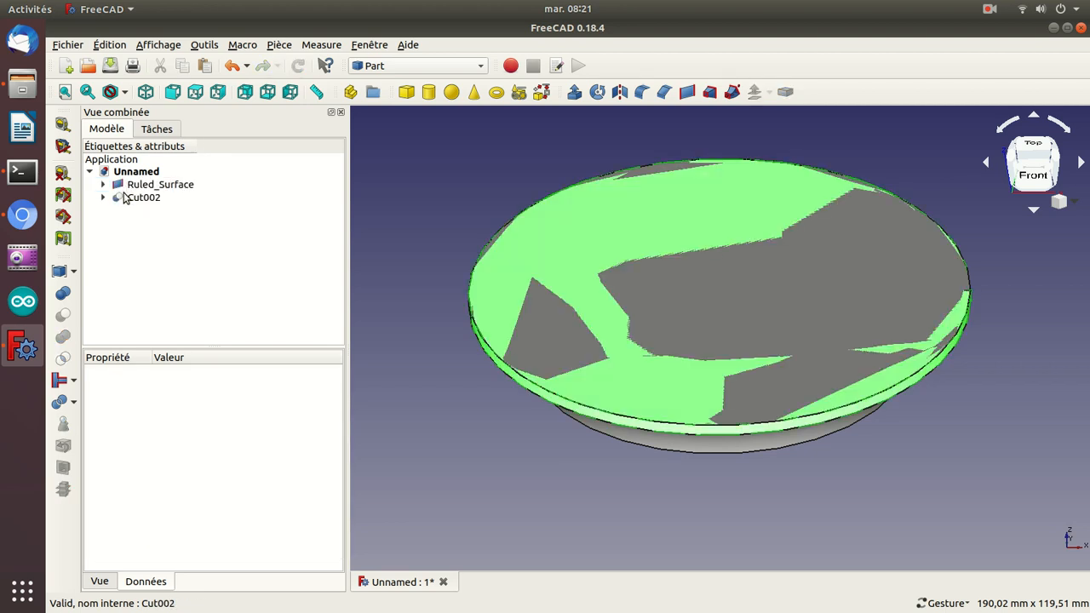
# Step: Set the z position of Cut002 to 3.1 mm
pyautogui.click(125, 198)
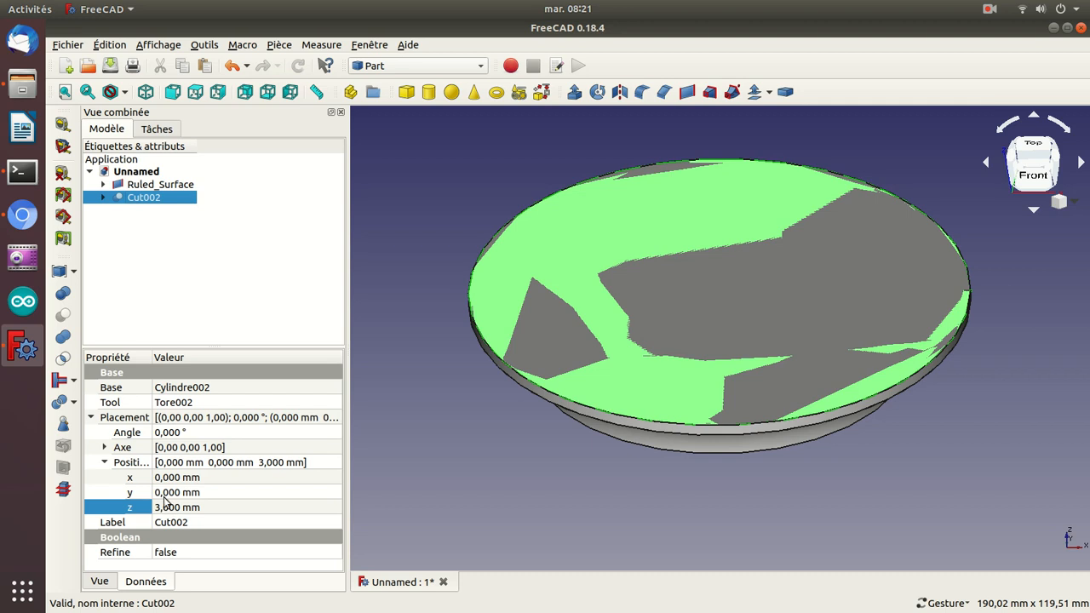
pyautogui.click(169, 506)
pyautogui.click(170, 506)
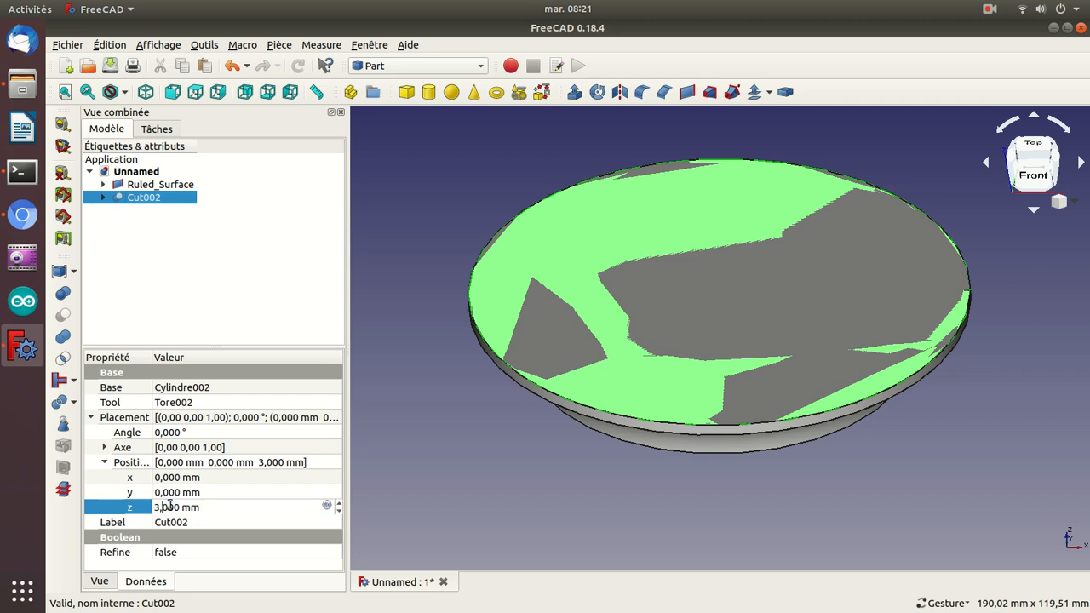
pyautogui.press('BackSpace')
pyautogui.write('1')
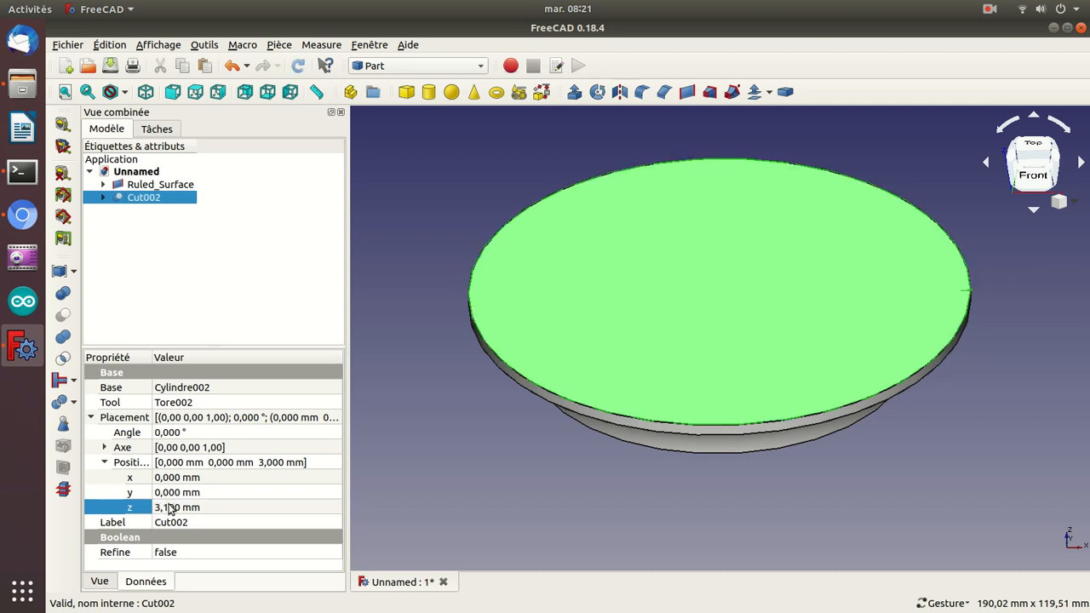
# Step: Try cutting the raised Cut002 out of the ruled surface, accepting the non-solid warning, and undo the cut
pyautogui.click(136, 187)
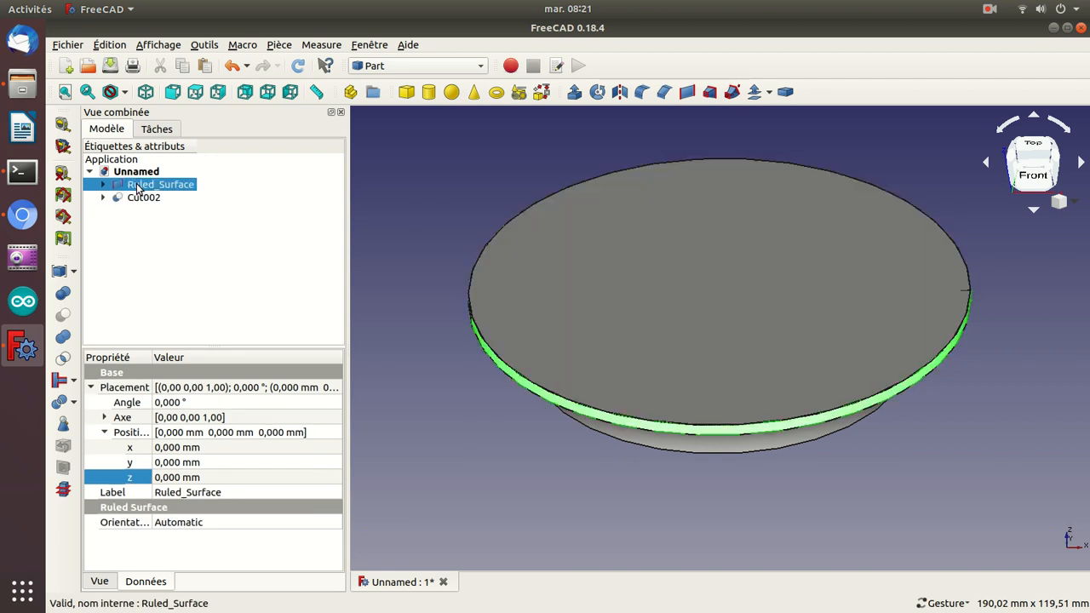
pyautogui.keyDown('ctrl'); pyautogui.click(134, 199); pyautogui.keyUp('ctrl')
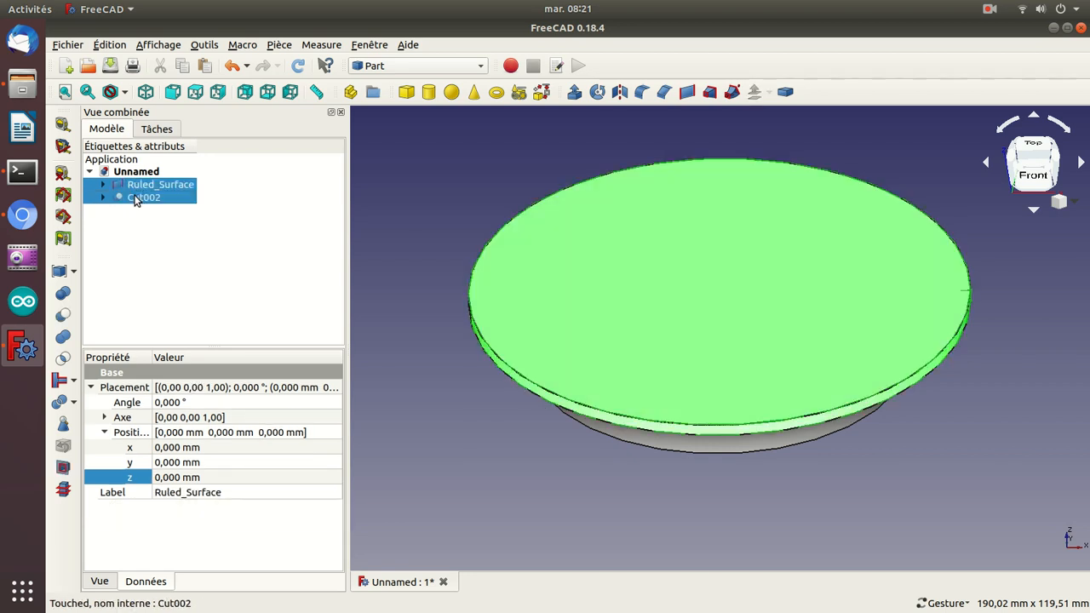
pyautogui.click(63, 316)
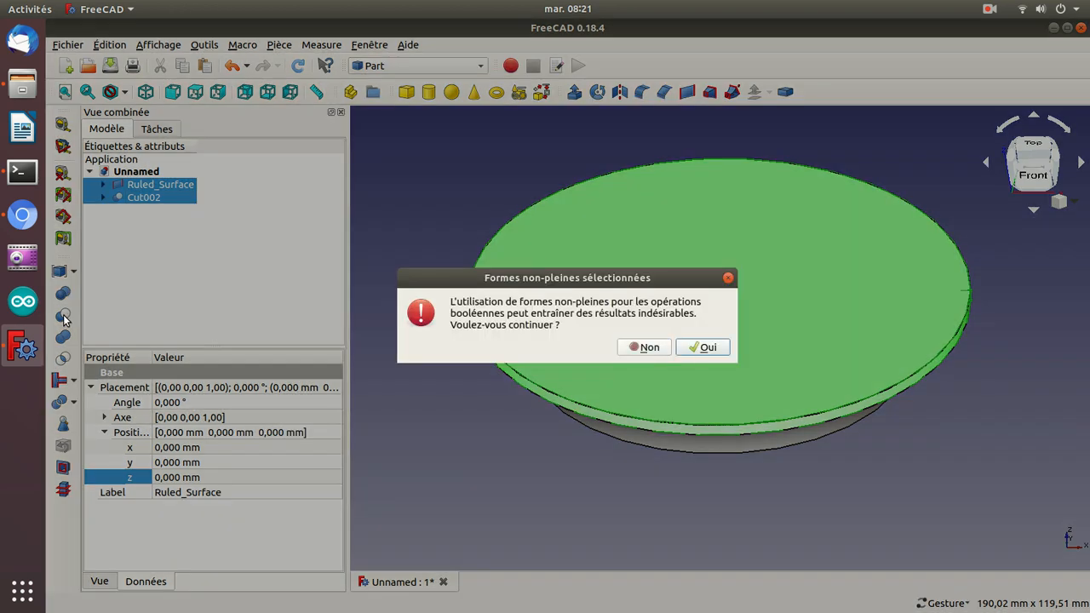
pyautogui.press('Return')
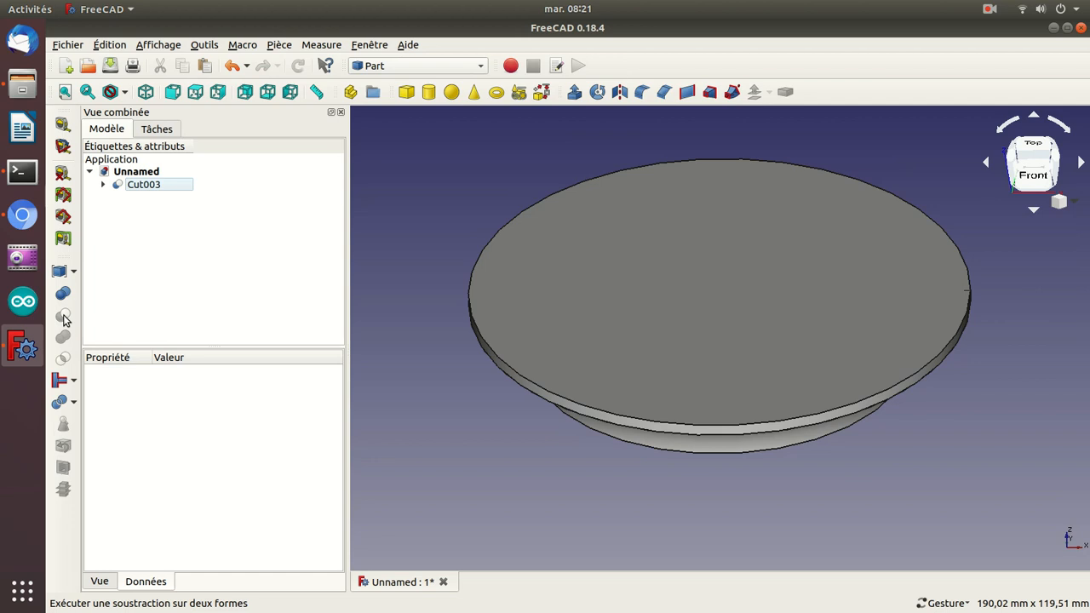
pyautogui.hotkey('ctrl', 'z')
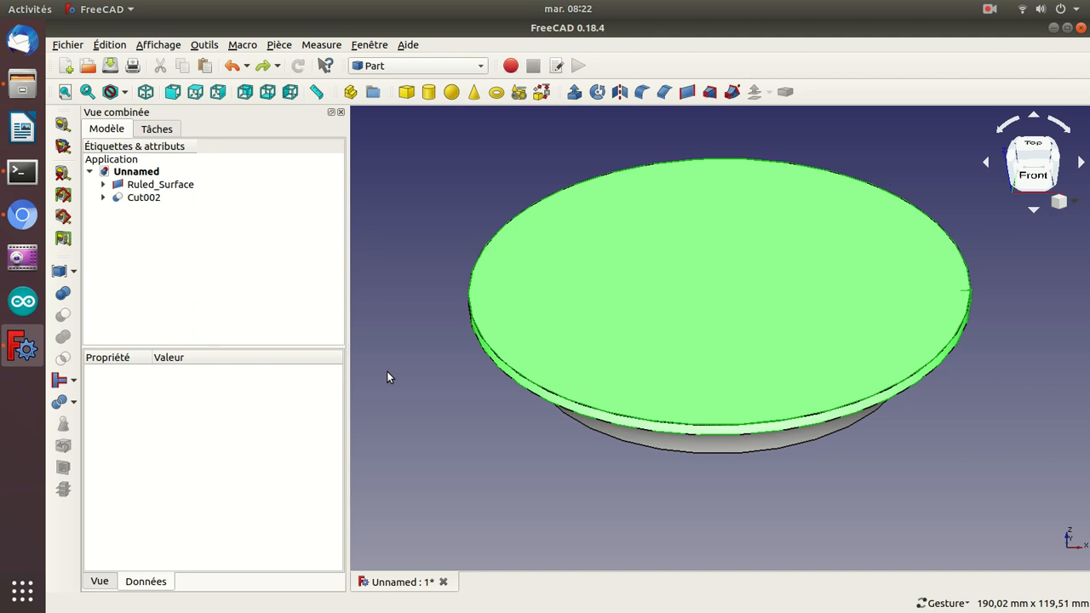
# Step: Delete the ruled surface to release Cut001 and Cut
pyautogui.click(158, 184)
pyautogui.press('Delete')
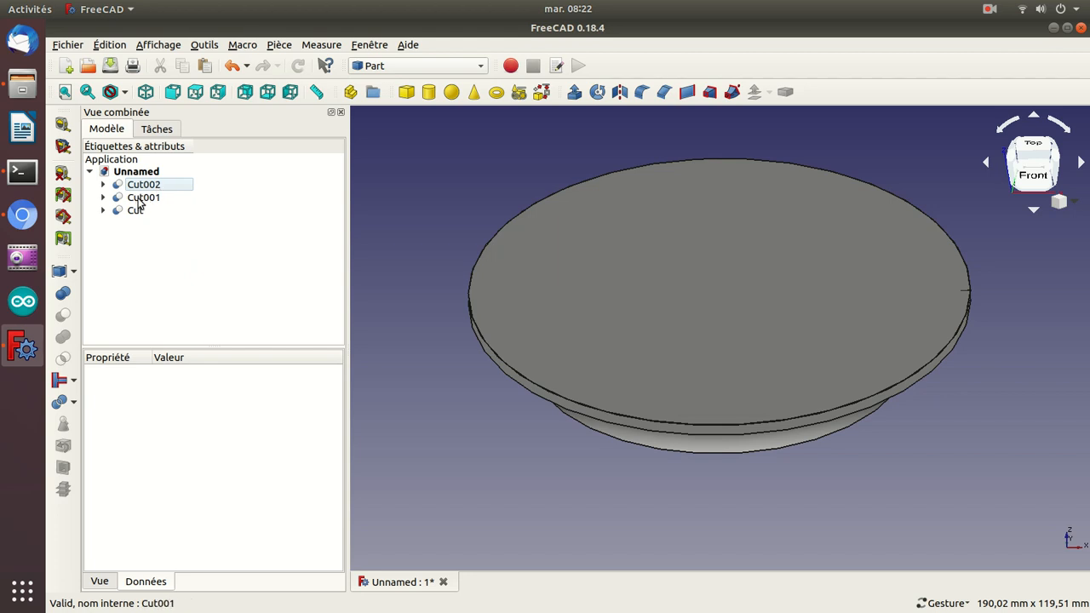
# Step: Try cutting Cut002 directly out of Cut001 with a Boolean cut
pyautogui.click(139, 199)
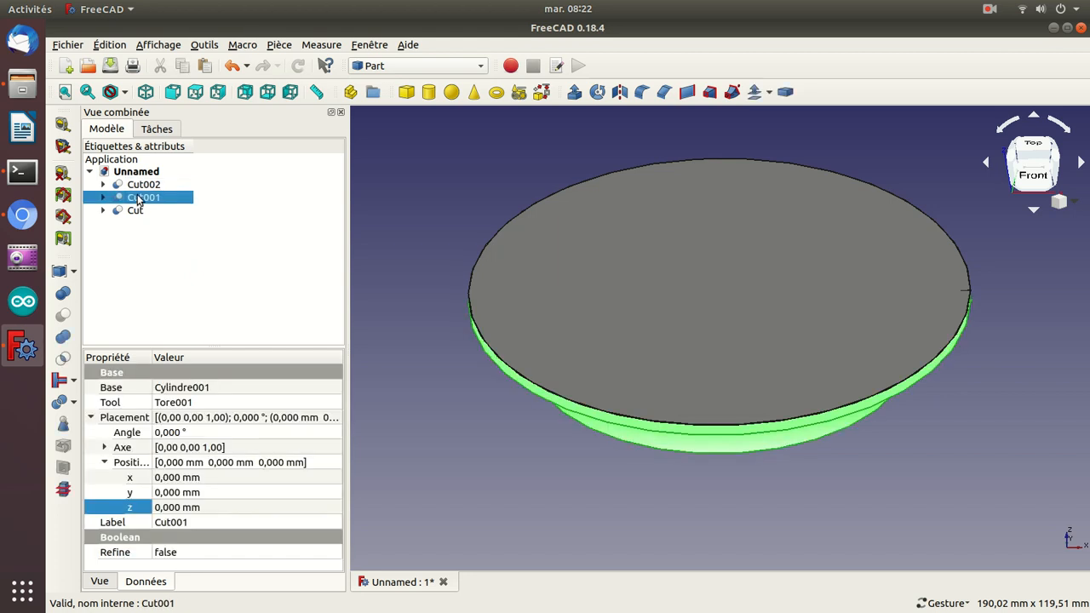
pyautogui.keyDown('ctrl'); pyautogui.click(140, 185); pyautogui.keyUp('ctrl')
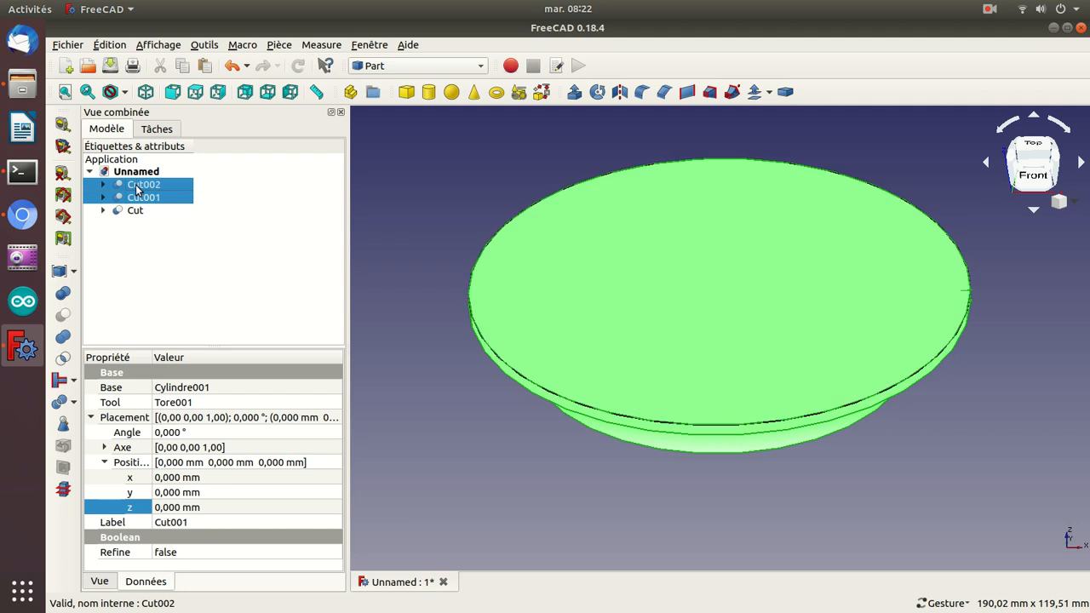
pyautogui.click(72, 311)
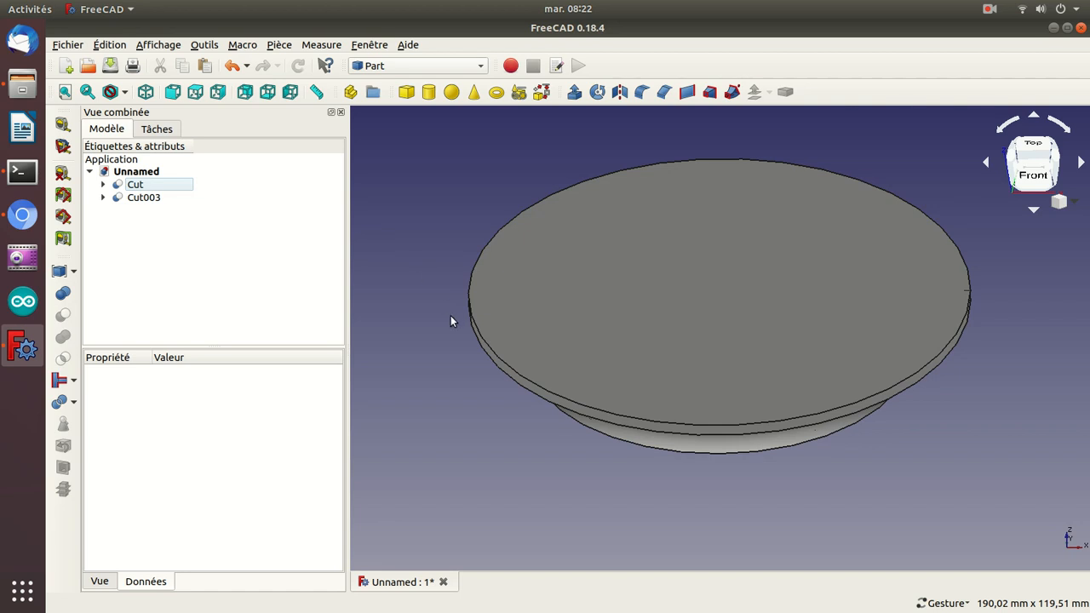
# Step: Inspect the hollowed dish with the covering Cut hidden, and undo the Boolean cut of Cut001 and Cut002
pyautogui.click(142, 198)
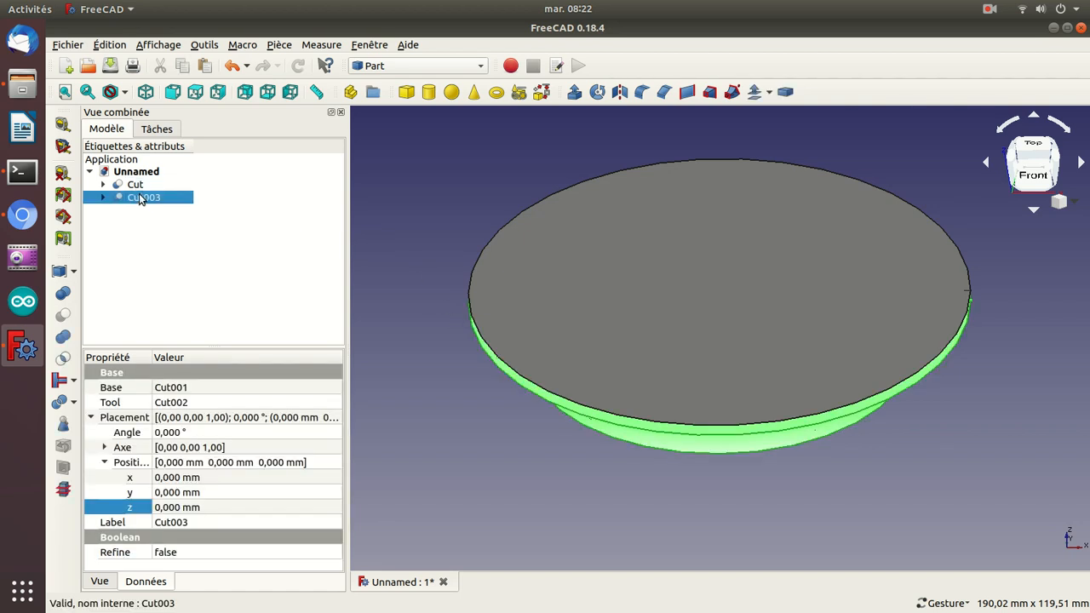
pyautogui.click(134, 183)
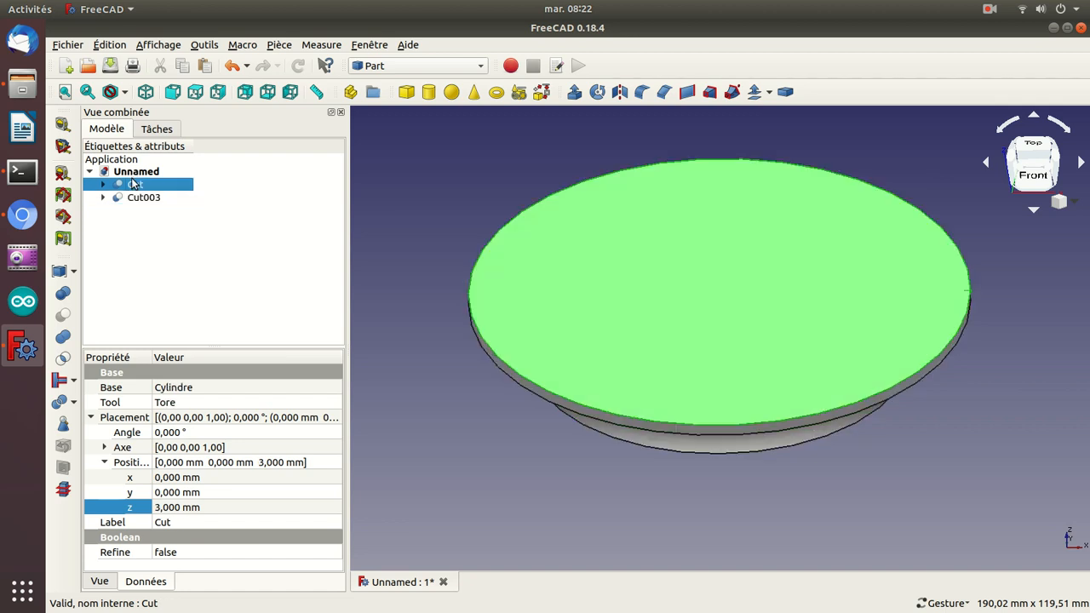
pyautogui.press('space')
pyautogui.moveTo(440, 177)
pyautogui.mouseDown()
pyautogui.moveTo(596, 275)
pyautogui.moveTo(692, 260)
pyautogui.moveTo(482, 246)
pyautogui.moveTo(408, 198)
pyautogui.moveTo(440, 175)
pyautogui.mouseUp()
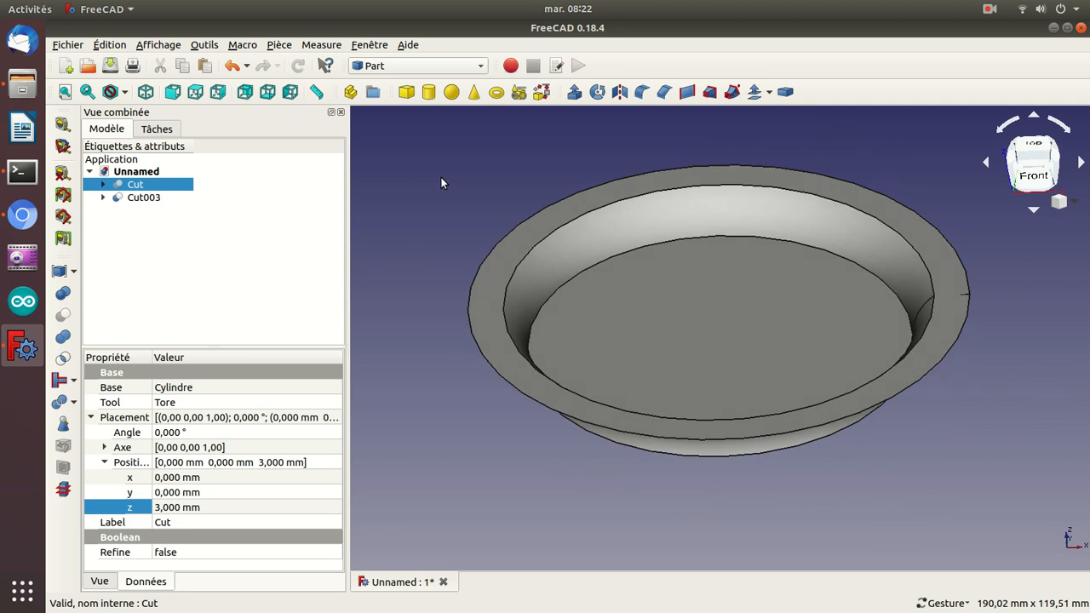
pyautogui.press('space')
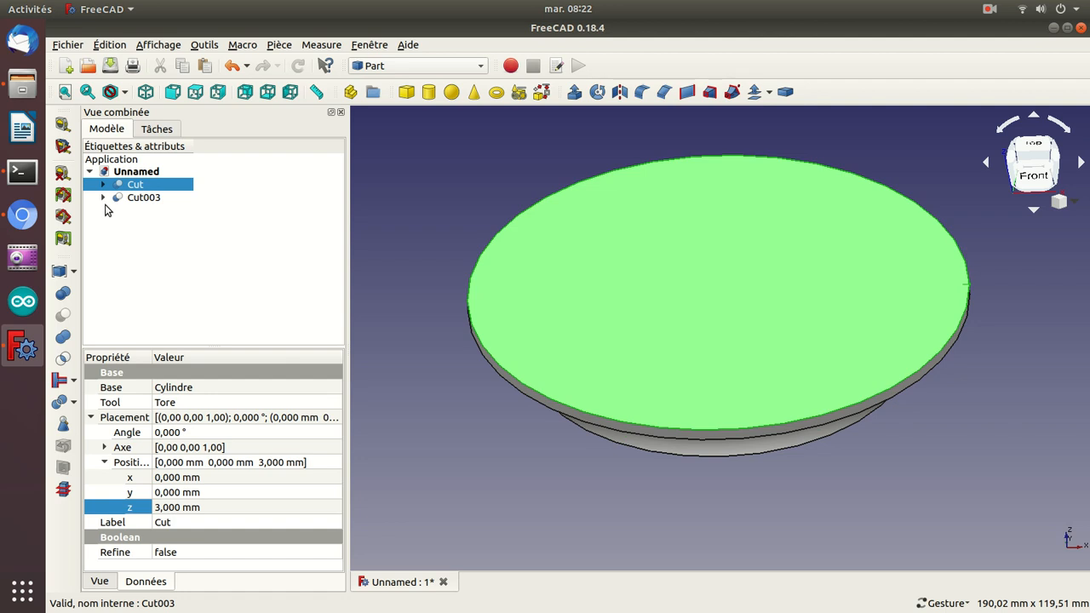
pyautogui.hotkey('ctrl', 'z')
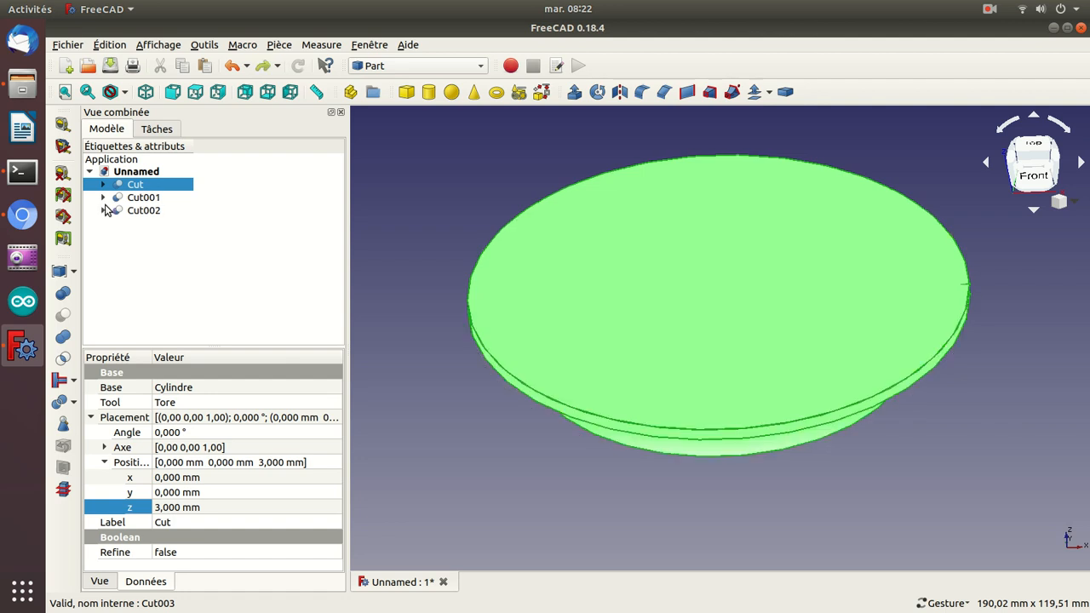
# Step: Fuse Cut001 and Cut002 into one body with a Boolean union
pyautogui.click(132, 199)
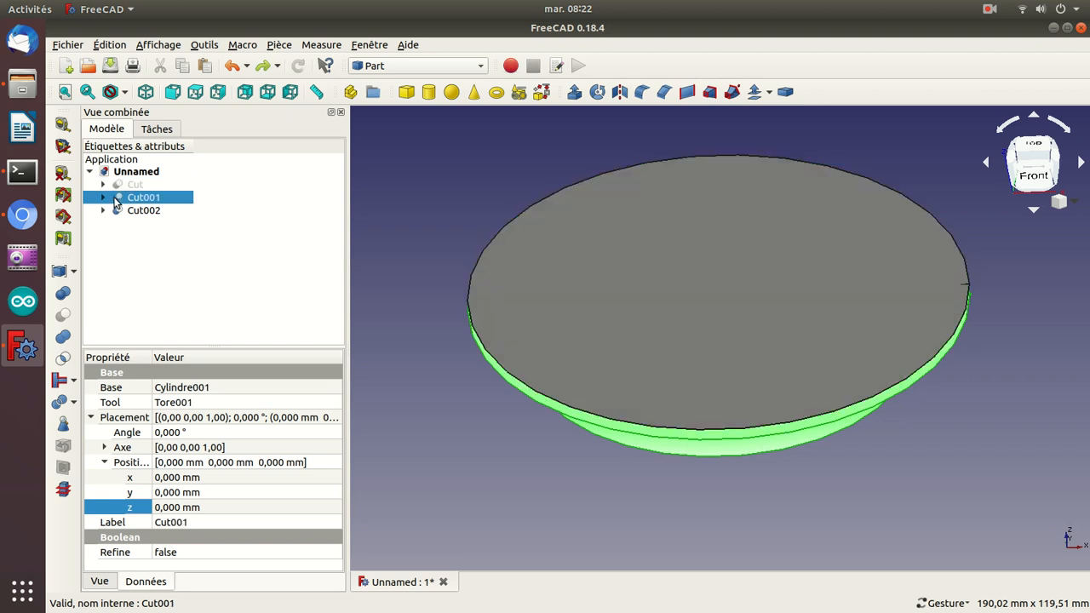
pyautogui.keyDown('ctrl'); pyautogui.click(130, 211); pyautogui.keyUp('ctrl')
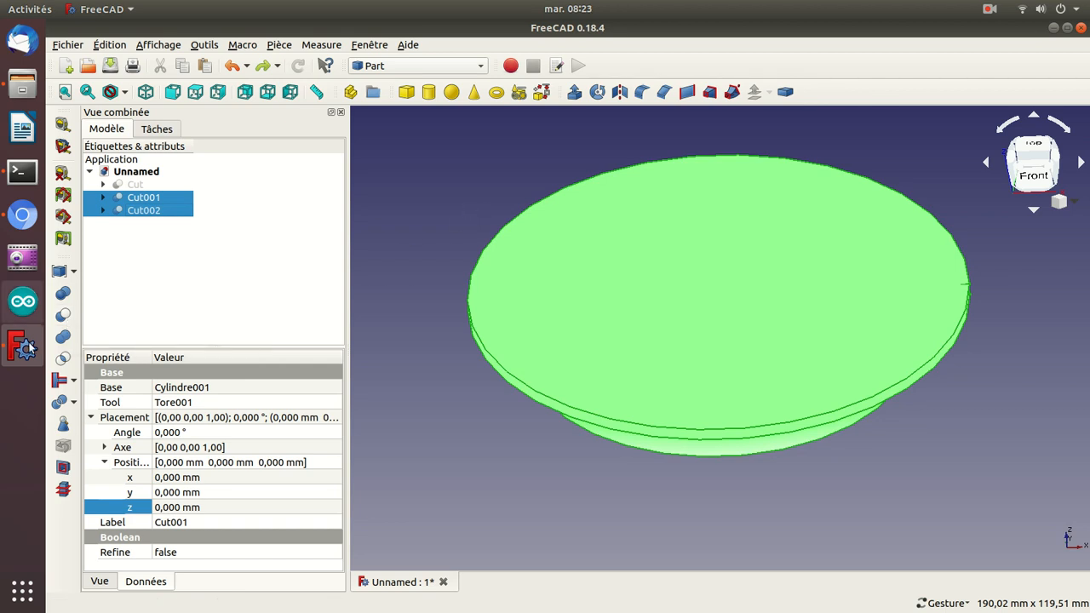
pyautogui.click(64, 337)
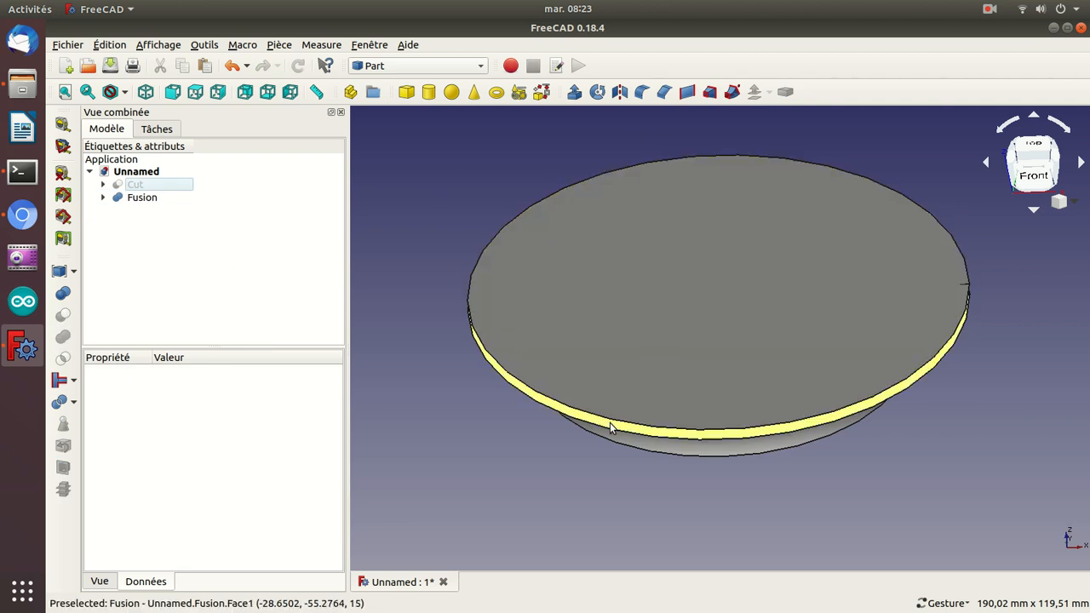
# Step: Try creating a ruled surface between the two rim edges of the fused body, check its z position and undo it
pyautogui.click(610, 416)
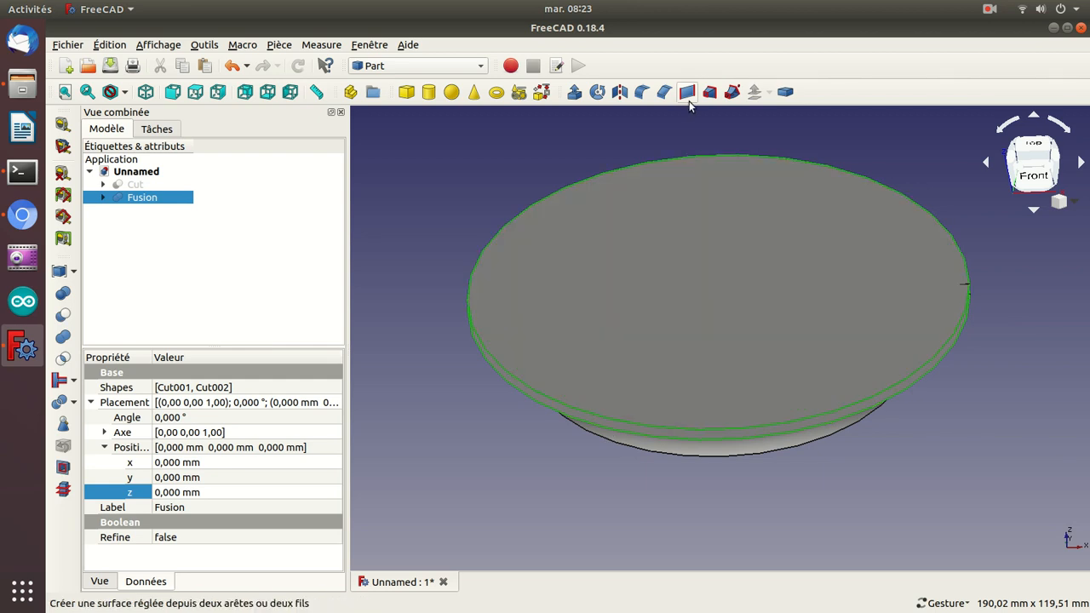
pyautogui.click(687, 93)
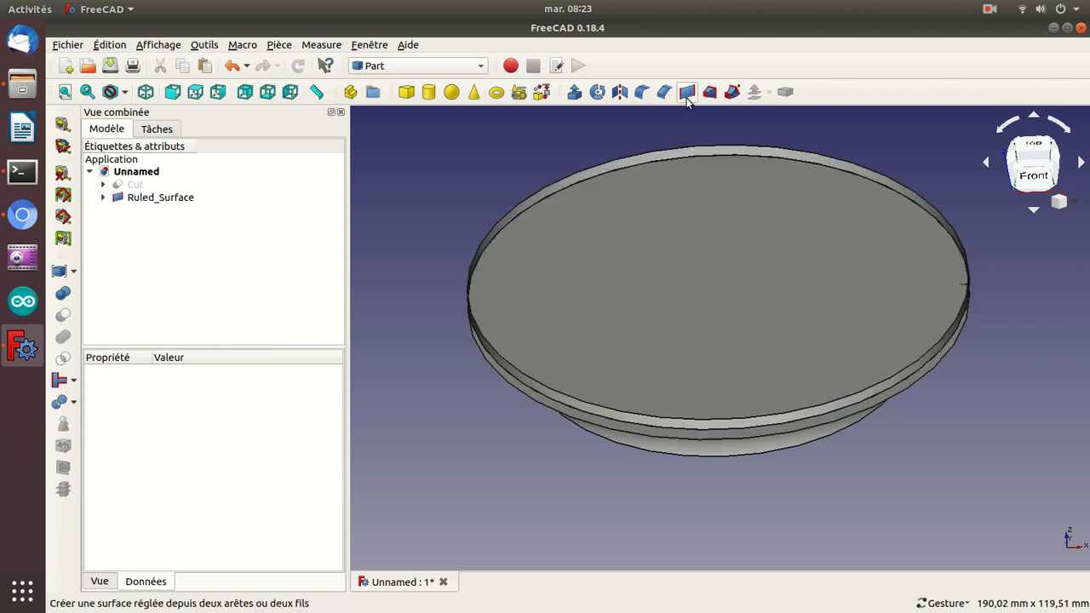
pyautogui.moveTo(369, 323); pyautogui.dragTo(469, 353)
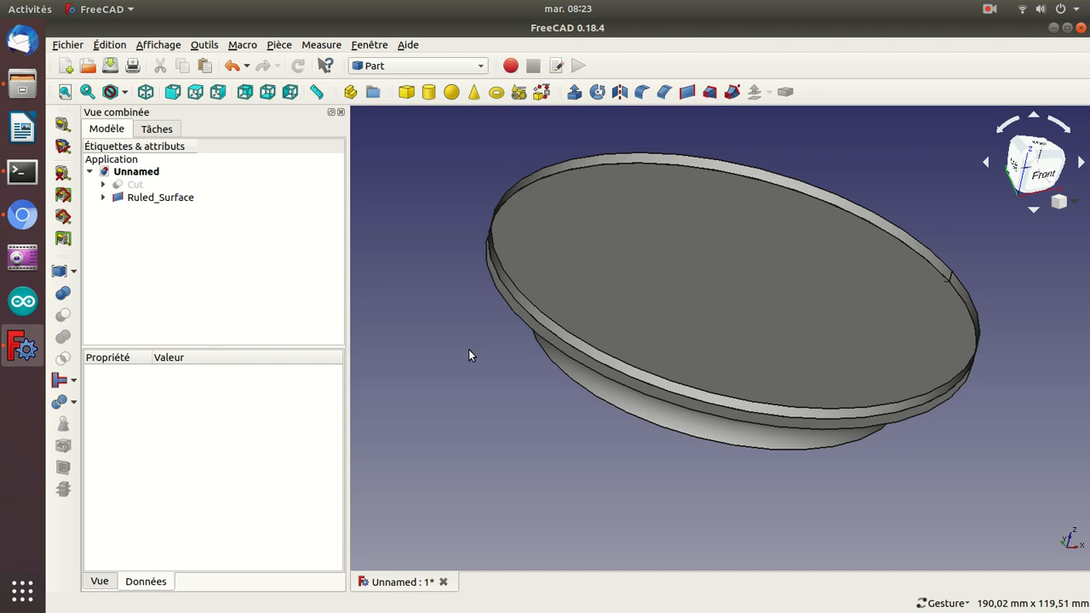
pyautogui.click(150, 196)
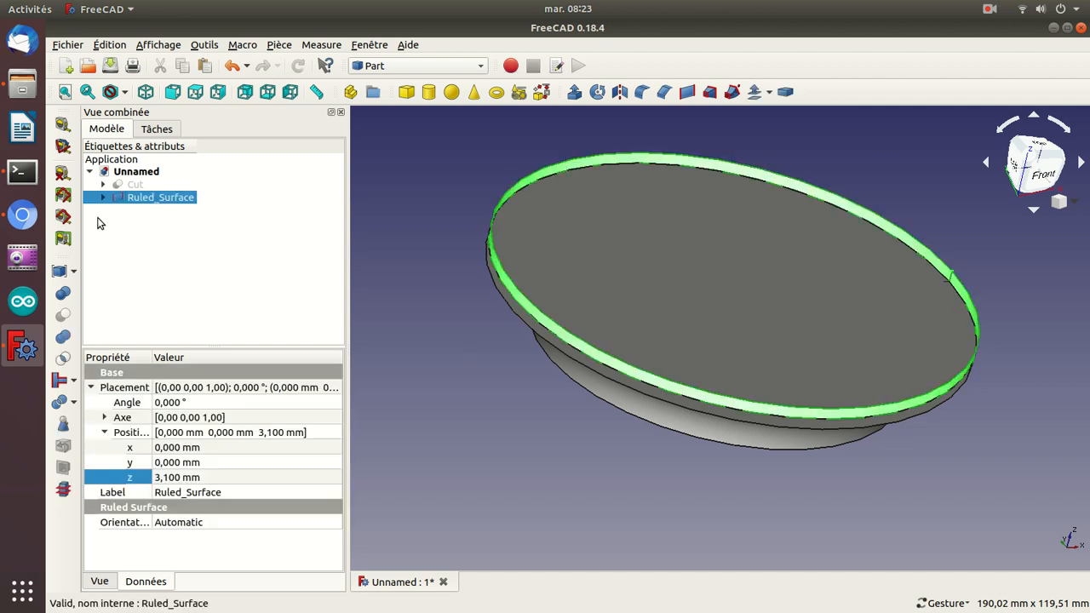
pyautogui.click(167, 480)
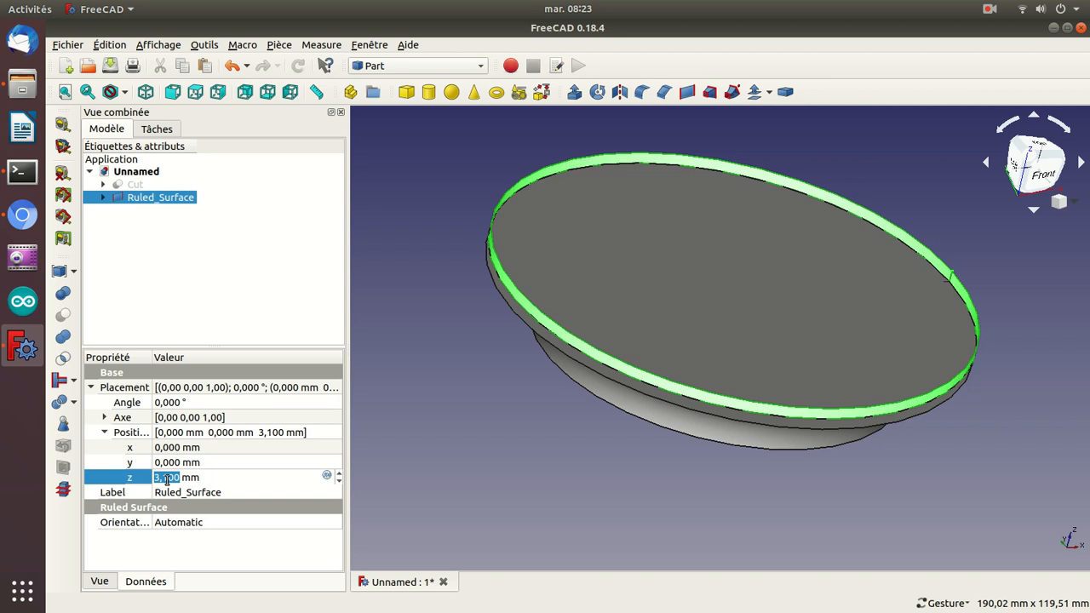
pyautogui.press('Return')
pyautogui.hotkey('ctrl', 'z')
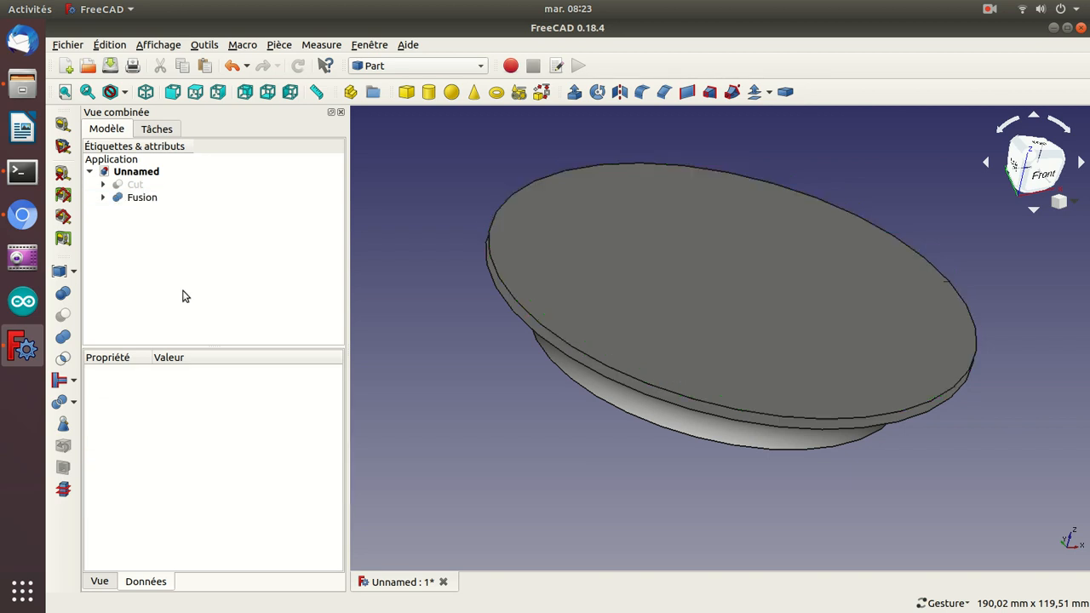
# Step: Review the components of Cut and Fusion in the model tree and make the hidden Cut visible again
pyautogui.click(103, 184)
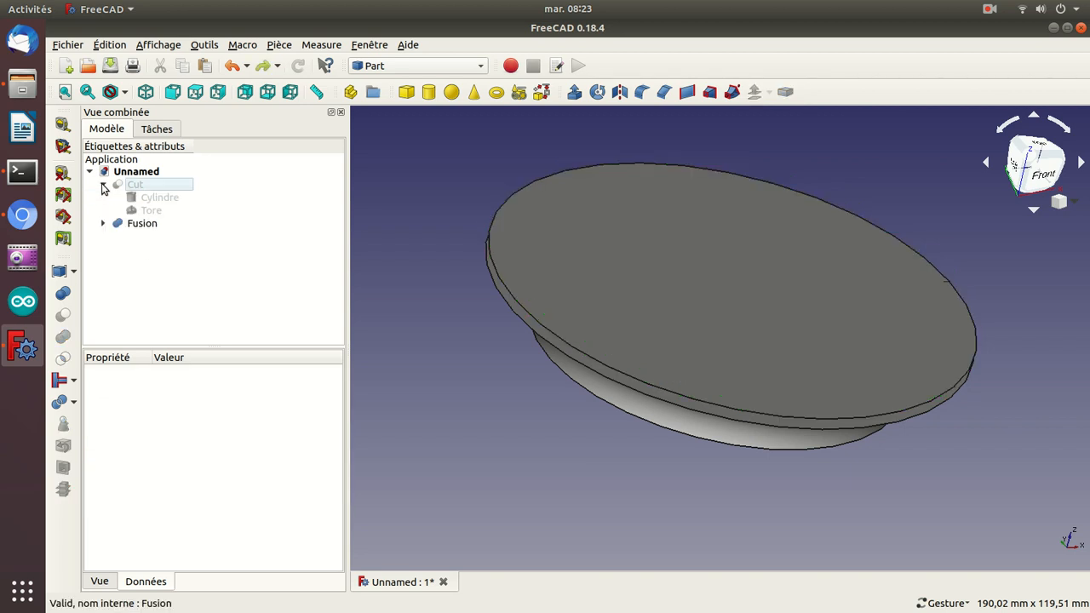
pyautogui.click(104, 223)
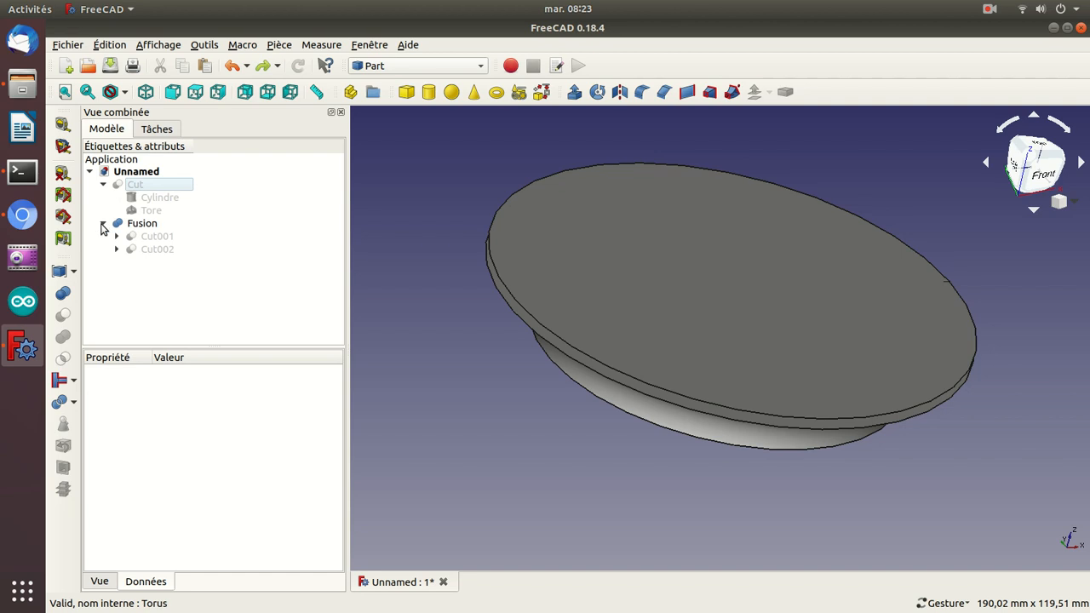
pyautogui.click(151, 240)
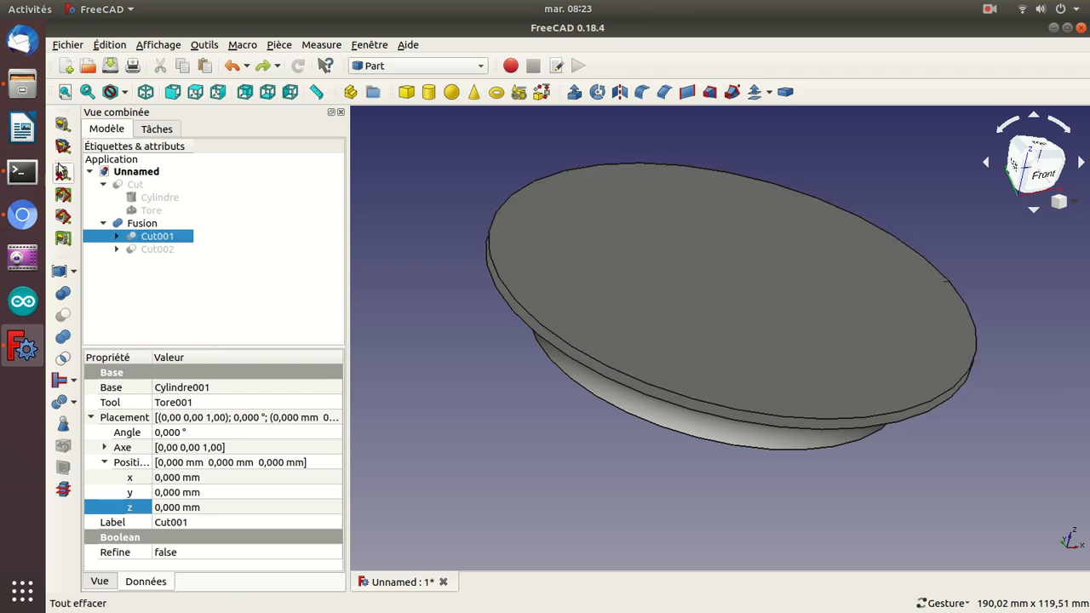
pyautogui.click(102, 185)
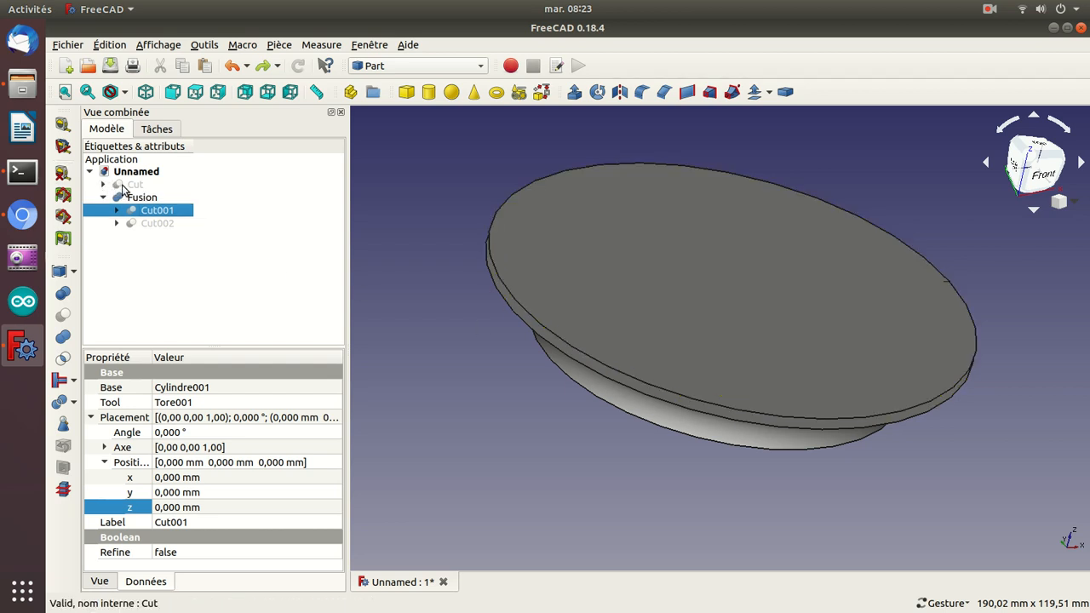
pyautogui.click(122, 185)
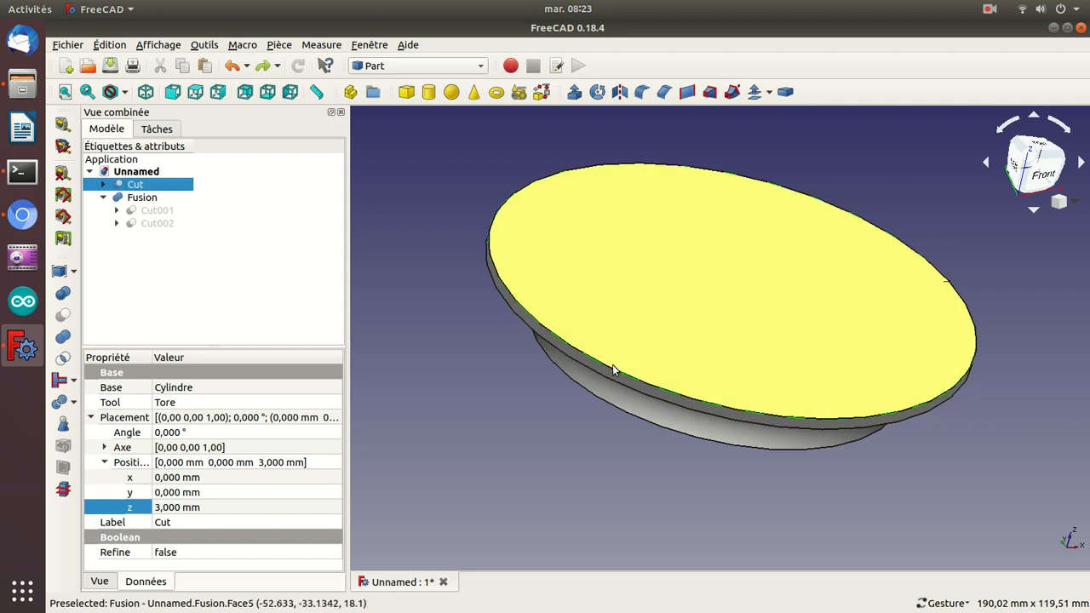
# Step: Try the ruled surface on the fused body's rim edges again with Cut visible, undo it and inspect the underside
pyautogui.click(610, 372)
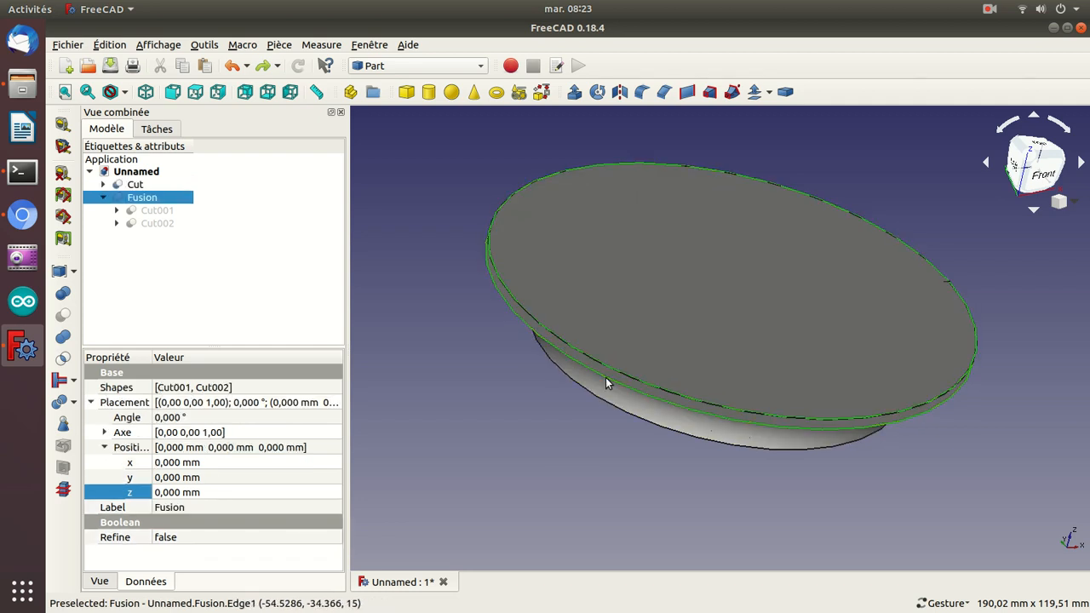
pyautogui.click(686, 92)
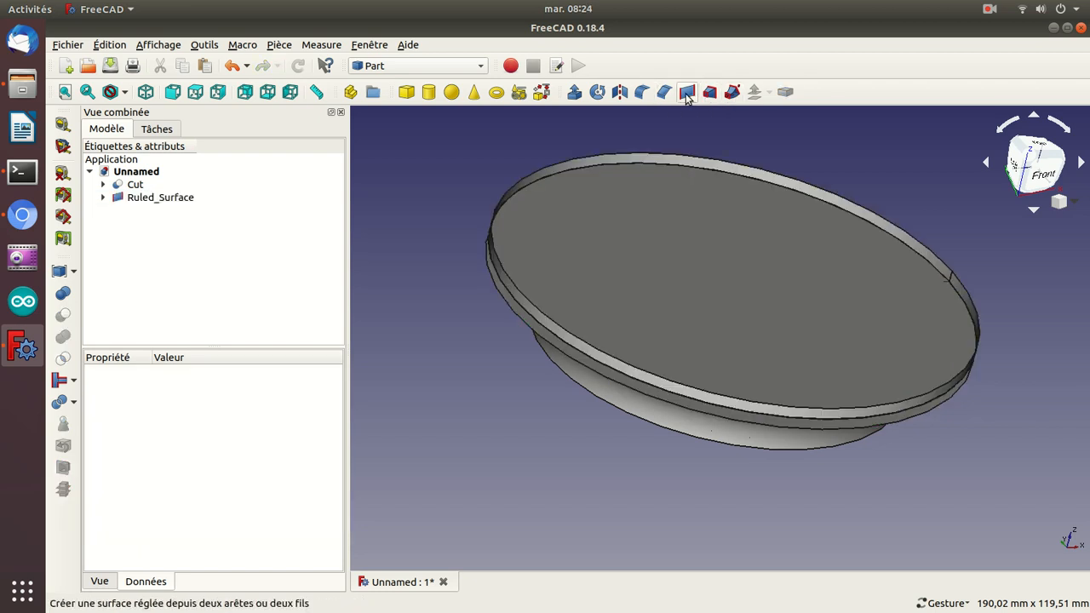
pyautogui.hotkey('ctrl', 'z')
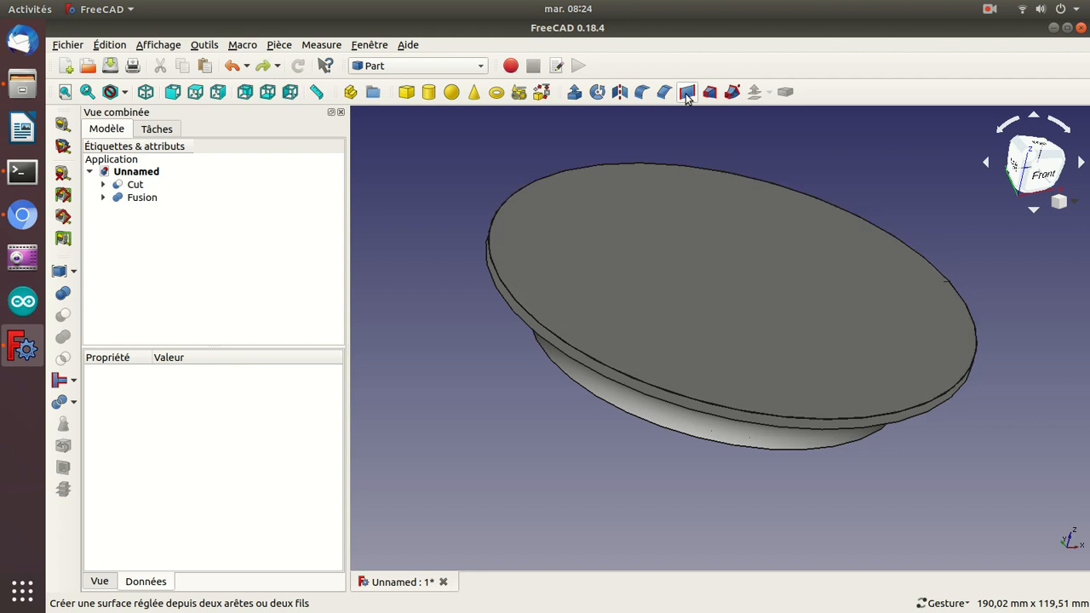
pyautogui.moveTo(429, 228); pyautogui.dragTo(734, 393)
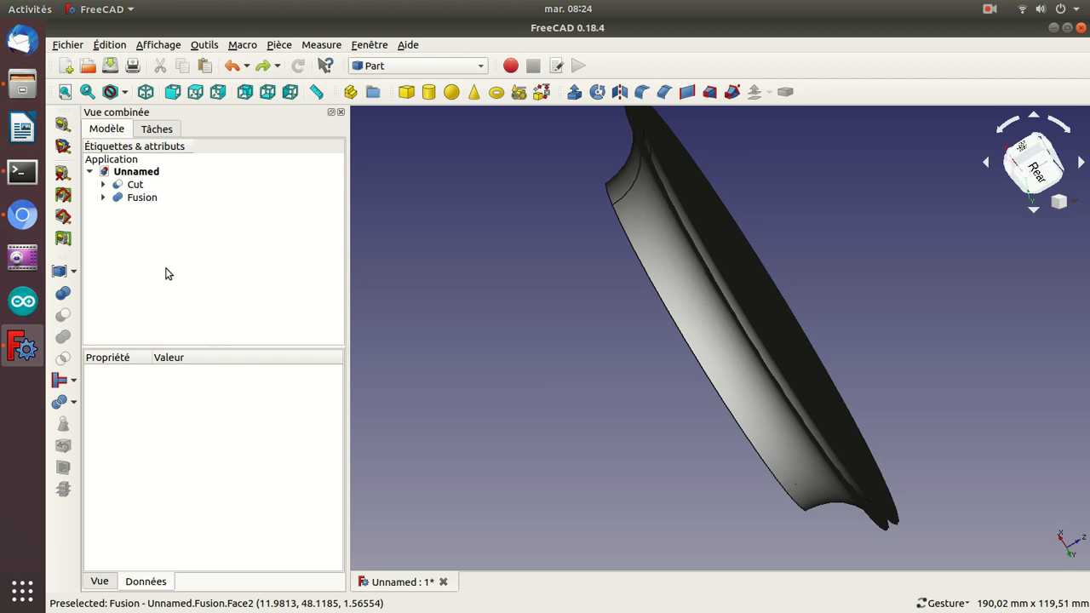
# Step: Add a new cylinder primitive and set its Z position to 15 mm
pyautogui.hotkey('ctrl', '-')
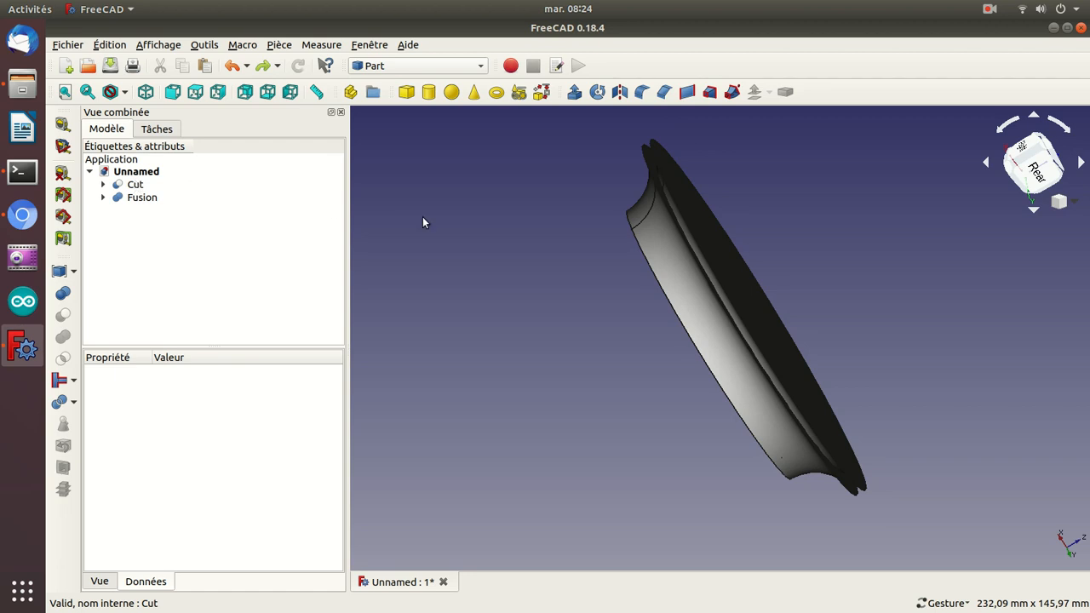
pyautogui.moveTo(611, 187); pyautogui.dragTo(496, 185)
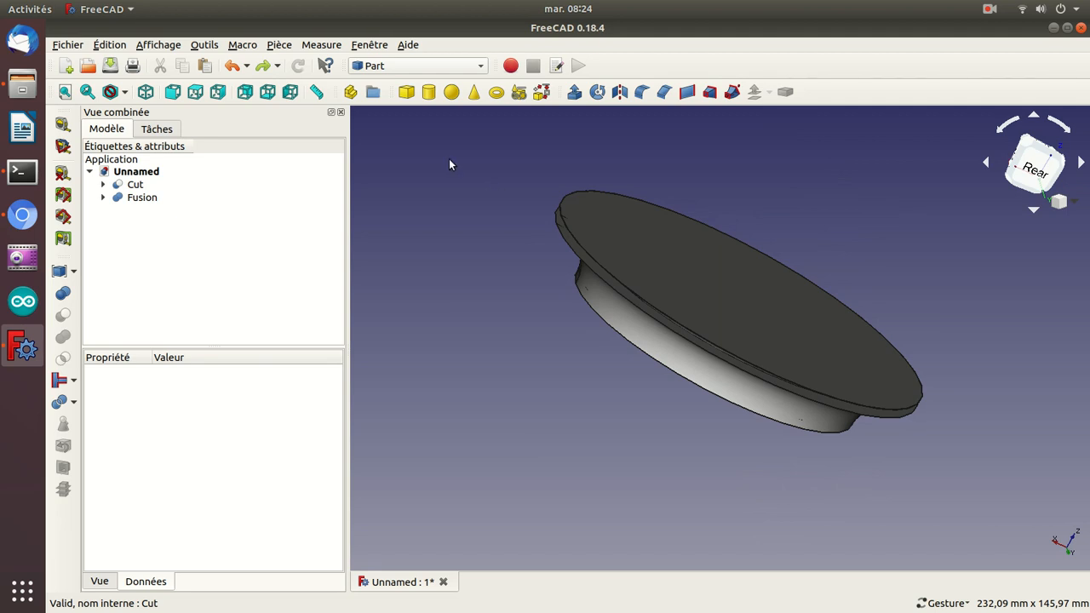
pyautogui.click(428, 92)
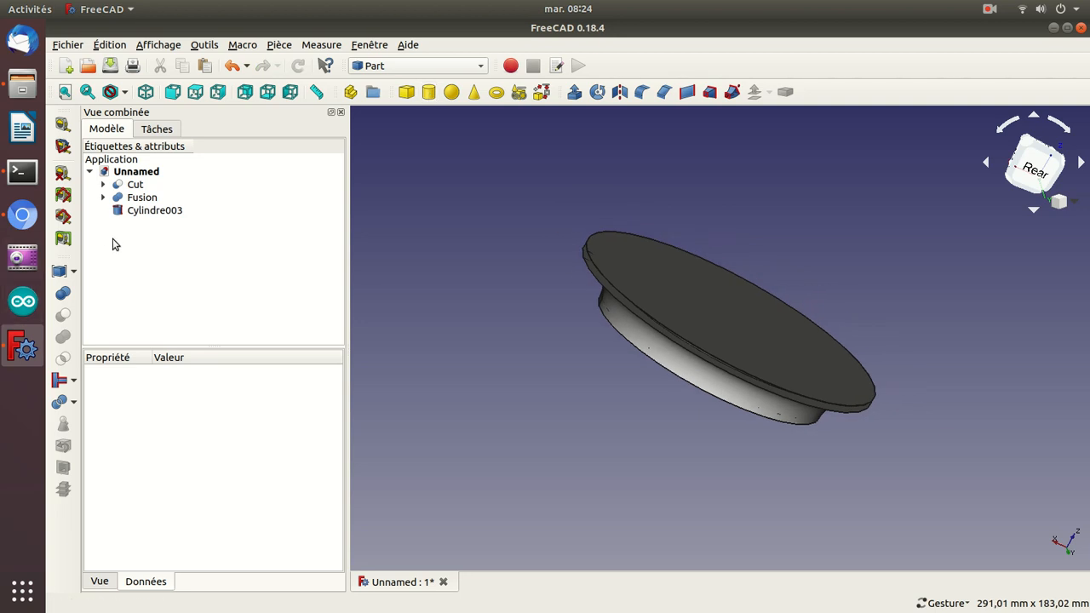
pyautogui.click(151, 211)
pyautogui.click(164, 507)
pyautogui.click(163, 507)
pyautogui.write('1')
pyautogui.press('Return')
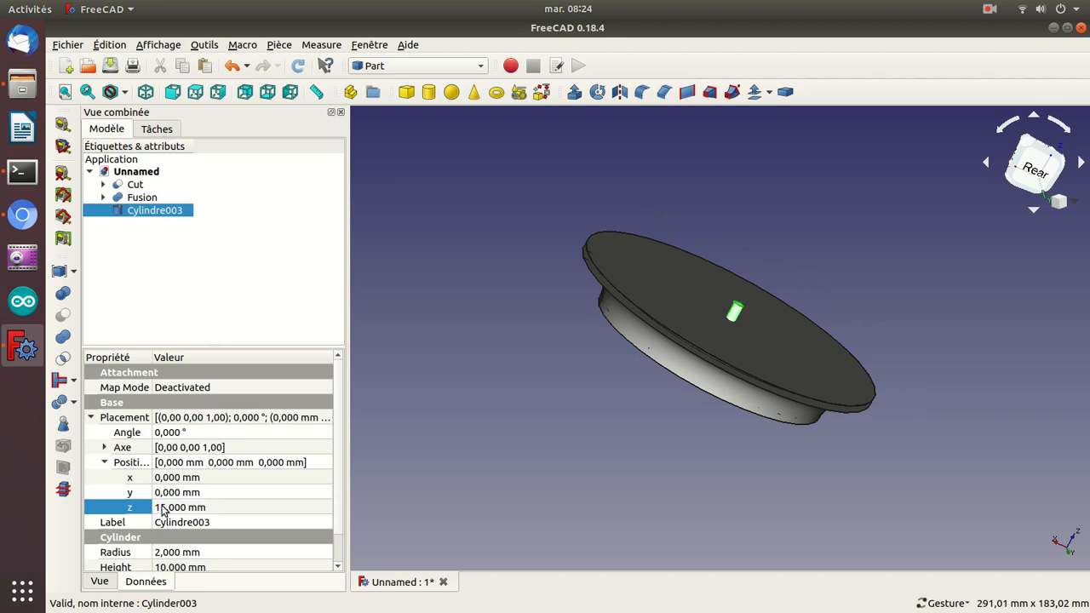
# Step: Set the new cylinder's radius to 64.5 mm and its height to 3 mm
pyautogui.click(177, 552)
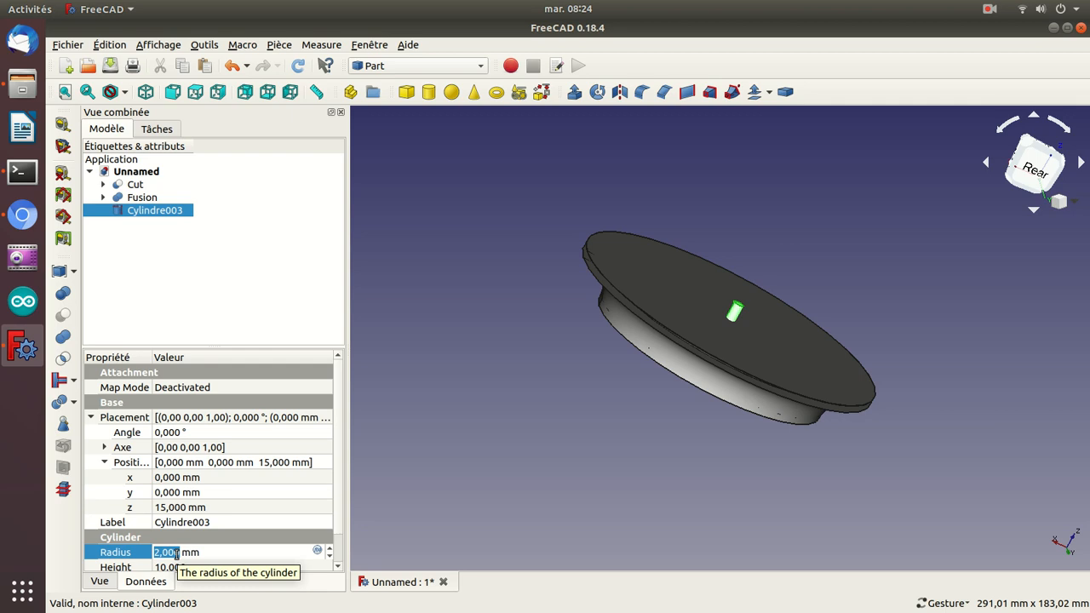
pyautogui.write('64')
pyautogui.write(',5')
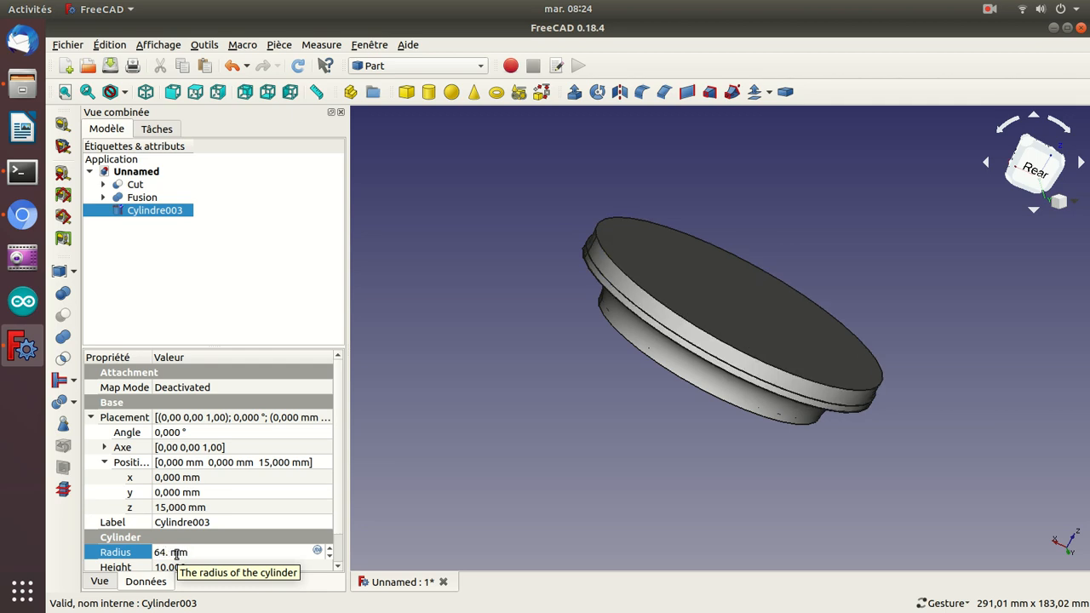
pyautogui.press('Return')
pyautogui.click(170, 566)
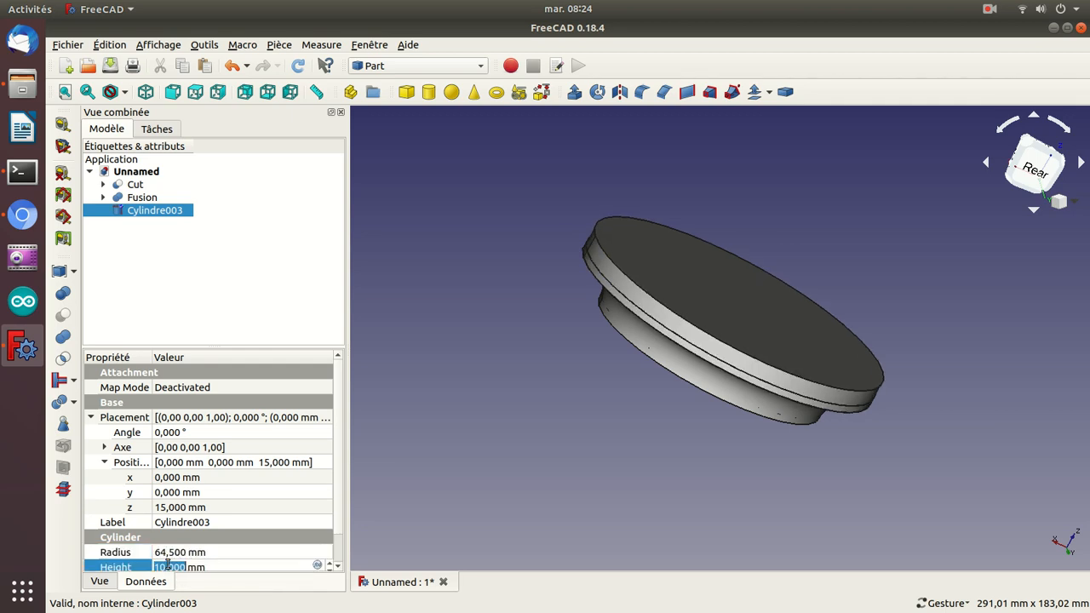
pyautogui.write('3')
pyautogui.press('Return')
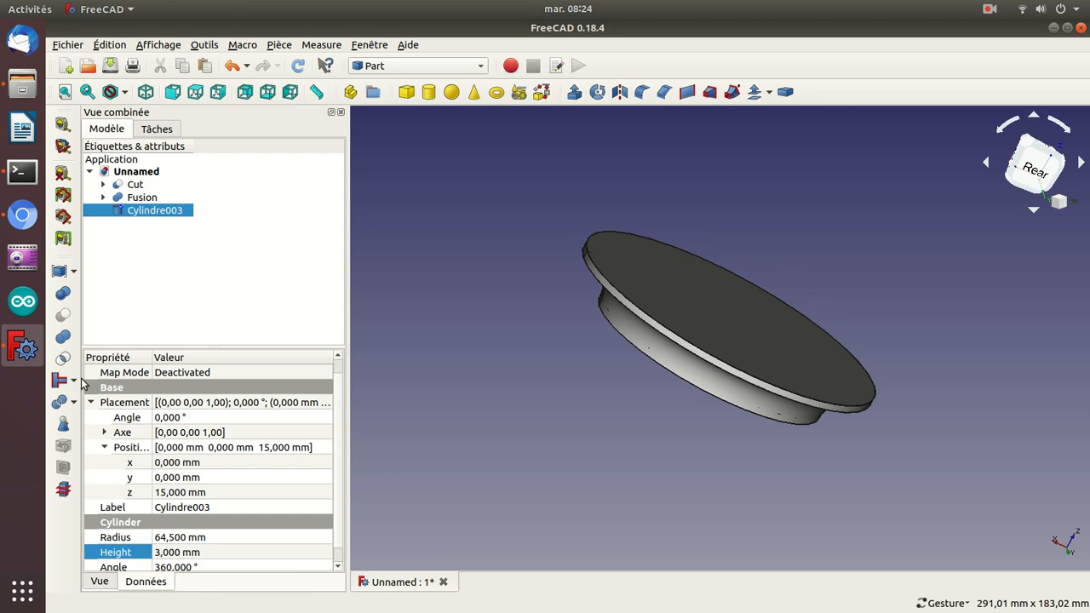
# Step: Subtract the Cut body from Cylindre003 and check the resulting ring by toggling its visibility
pyautogui.keyDown('ctrl'); pyautogui.click(135, 184); pyautogui.keyUp('ctrl')
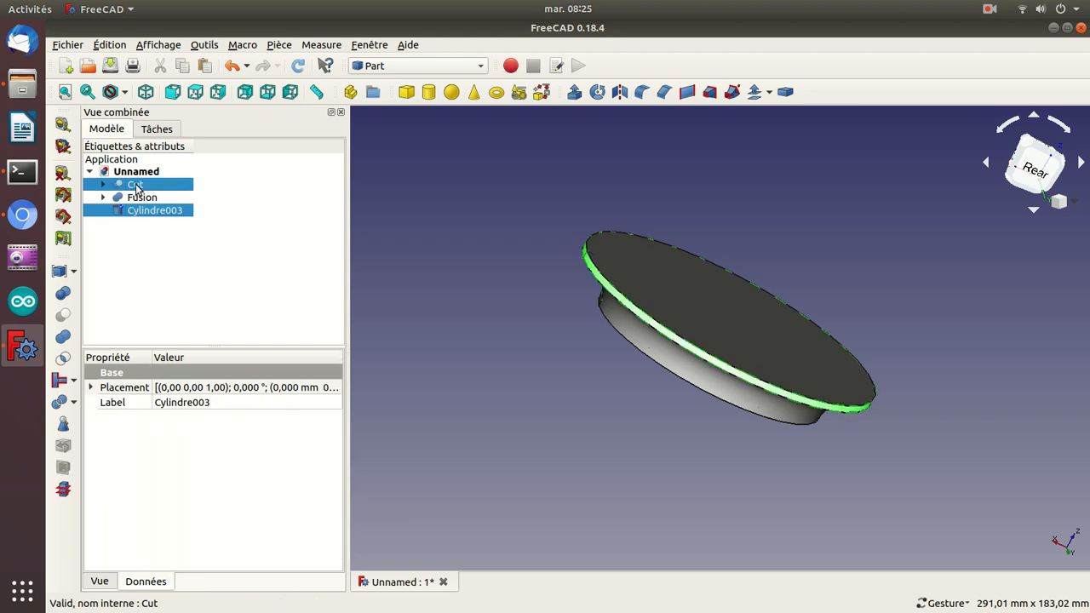
pyautogui.click(64, 316)
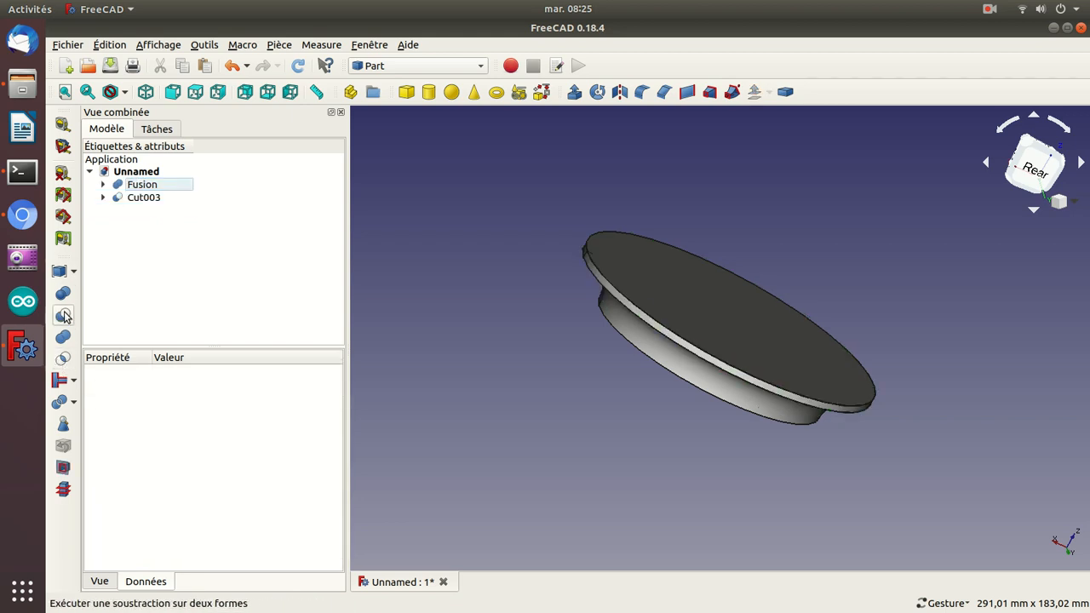
pyautogui.click(150, 200)
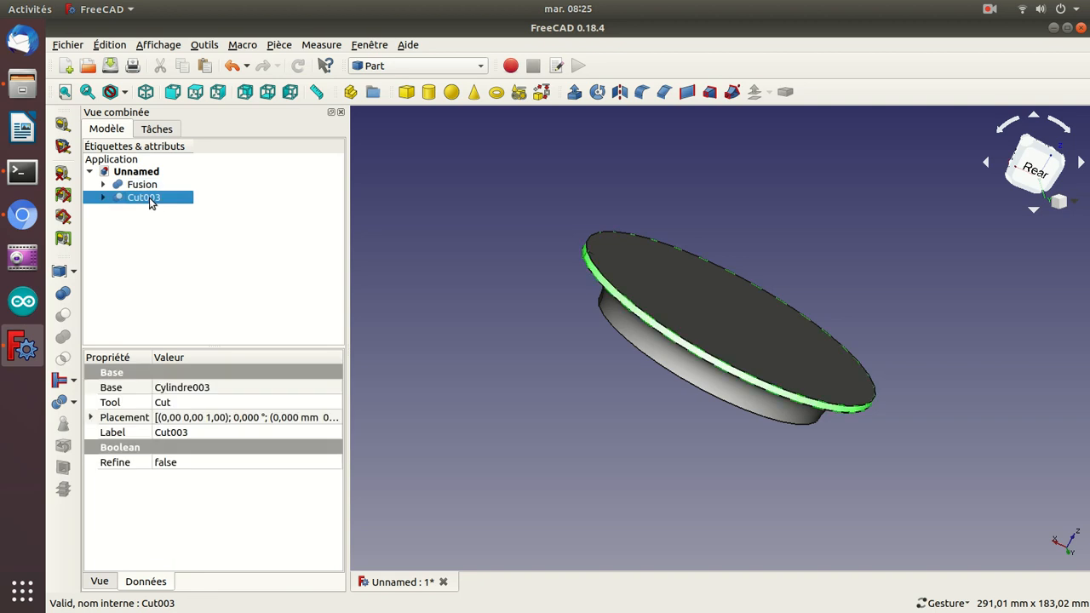
pyautogui.press('space')
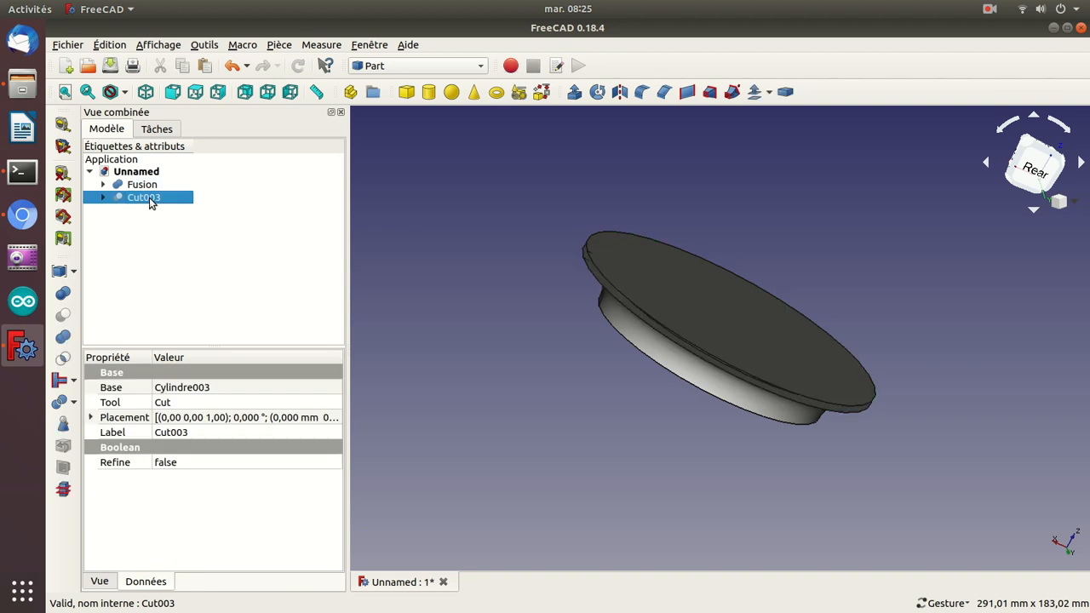
pyautogui.press('space')
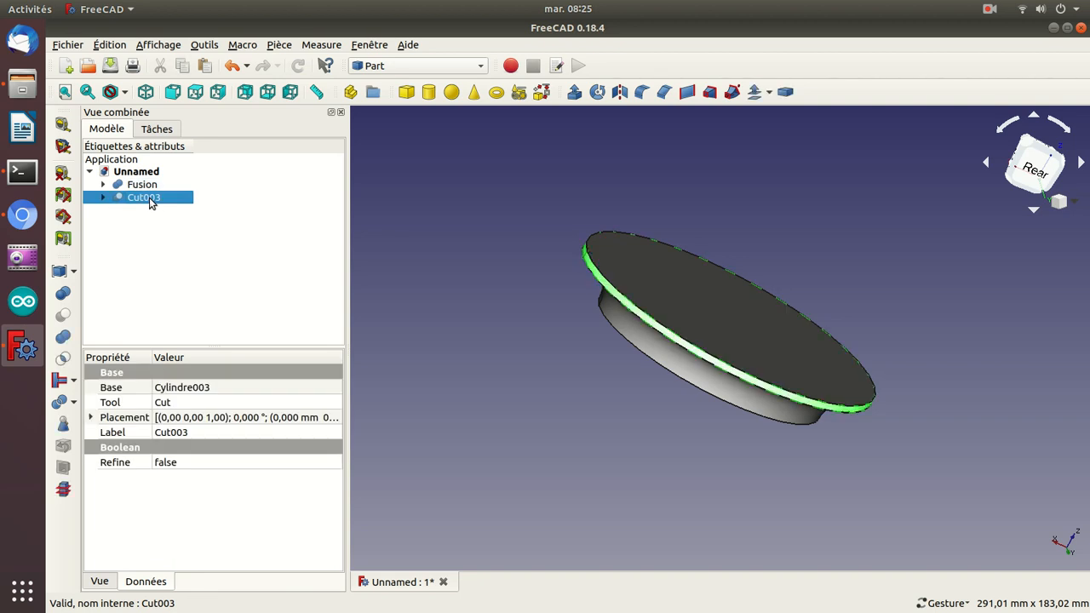
# Step: Hide the Fusion body to inspect the Cut003 ring on its own, and show Fusion again
pyautogui.moveTo(502, 231); pyautogui.dragTo(482, 269)
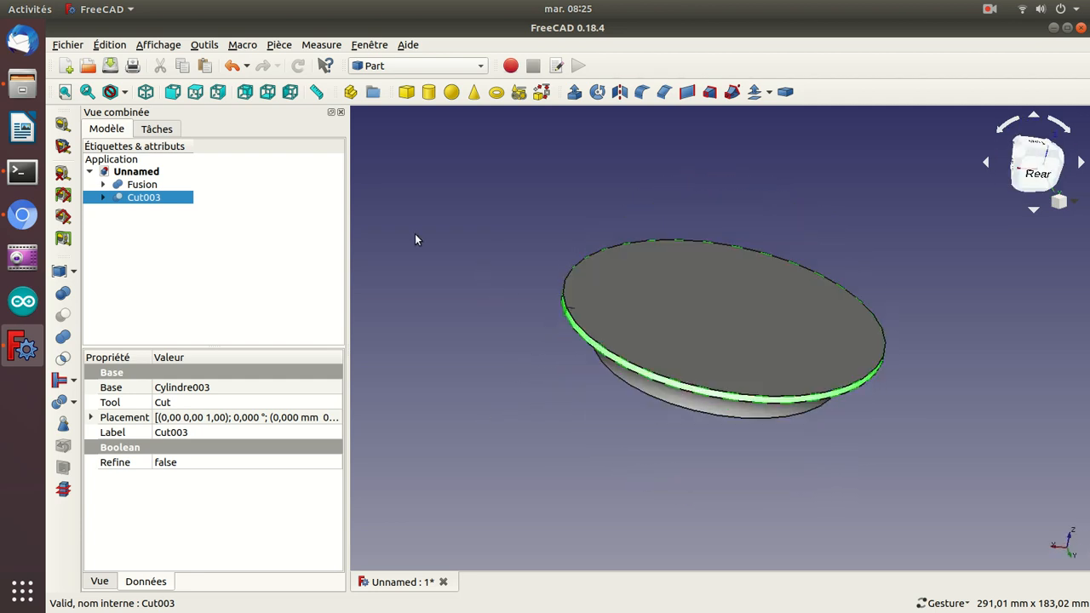
pyautogui.click(136, 185)
pyautogui.press('space')
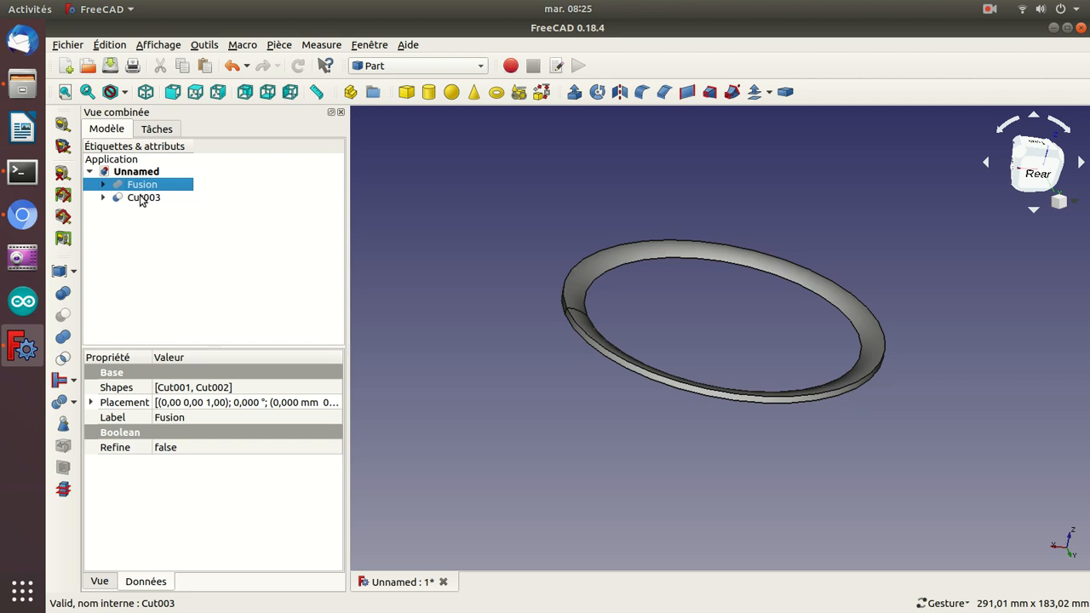
pyautogui.click(142, 198)
pyautogui.press('space')
pyautogui.press('space')
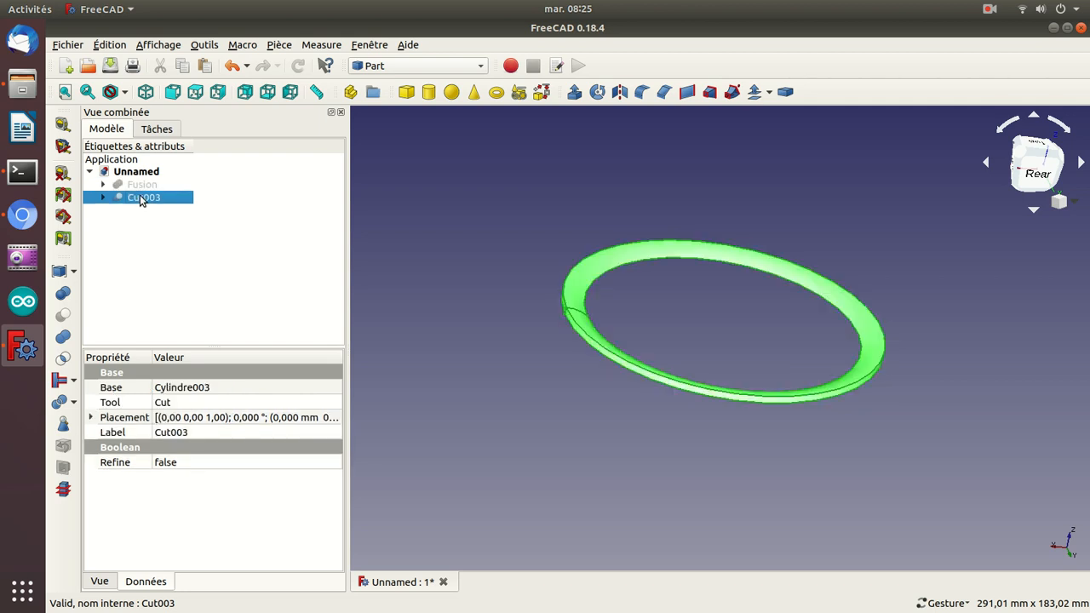
pyautogui.click(134, 184)
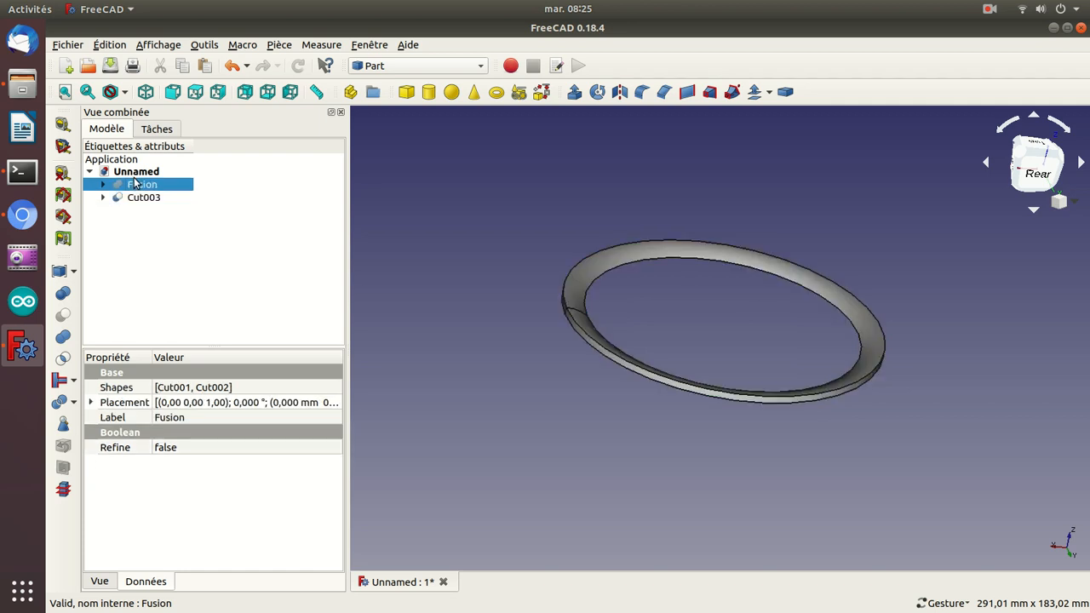
pyautogui.press('space')
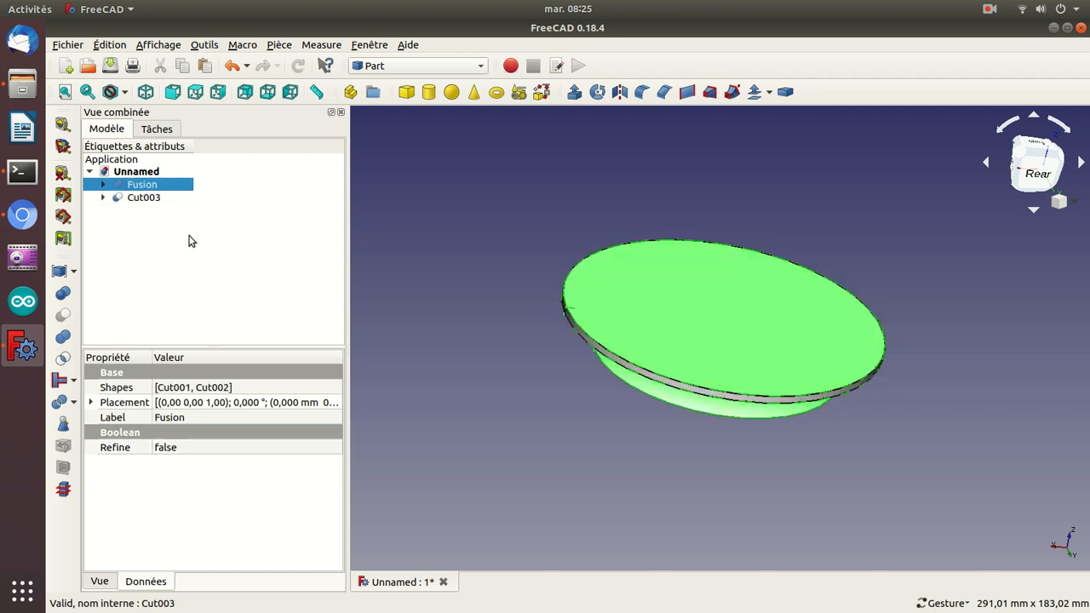
# Step: Paste the copied cut body into the model and select it to locate it beside Cut003
pyautogui.hotkey('ctrl', 'v')
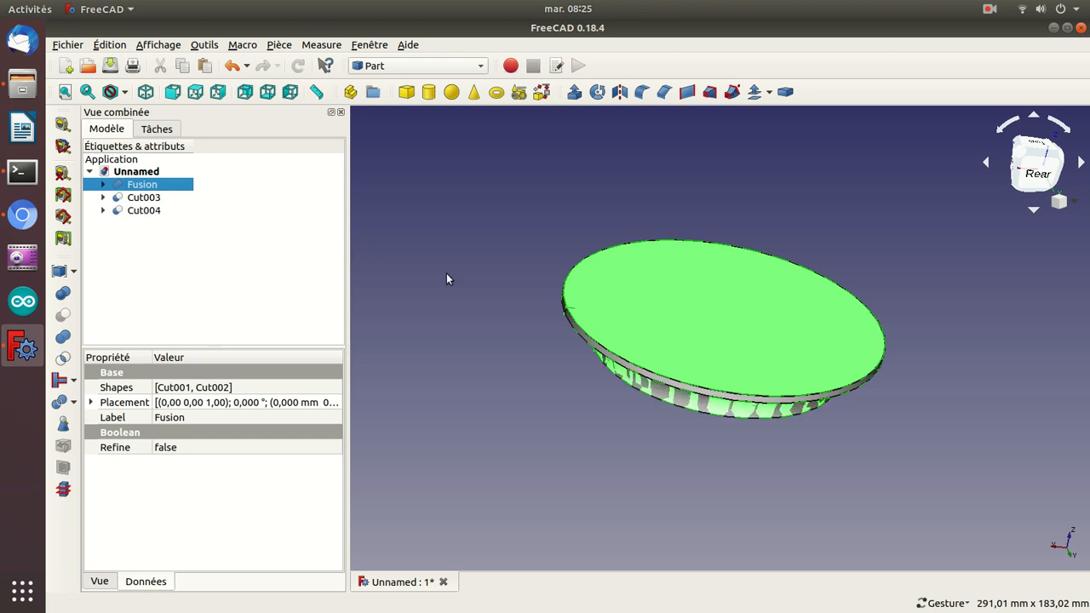
pyautogui.moveTo(469, 418); pyautogui.dragTo(504, 386)
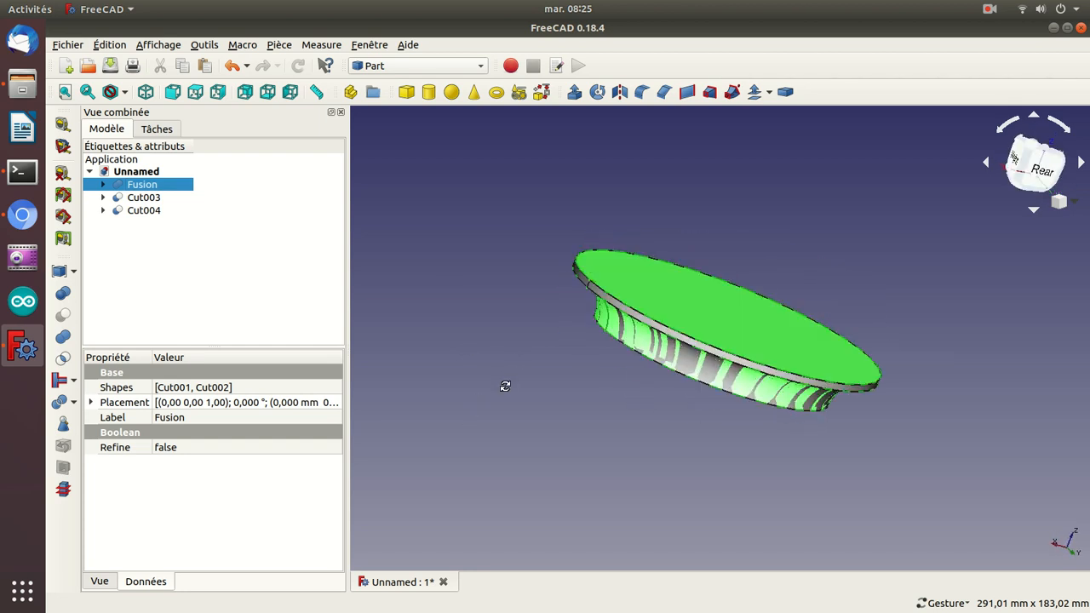
pyautogui.click(150, 197)
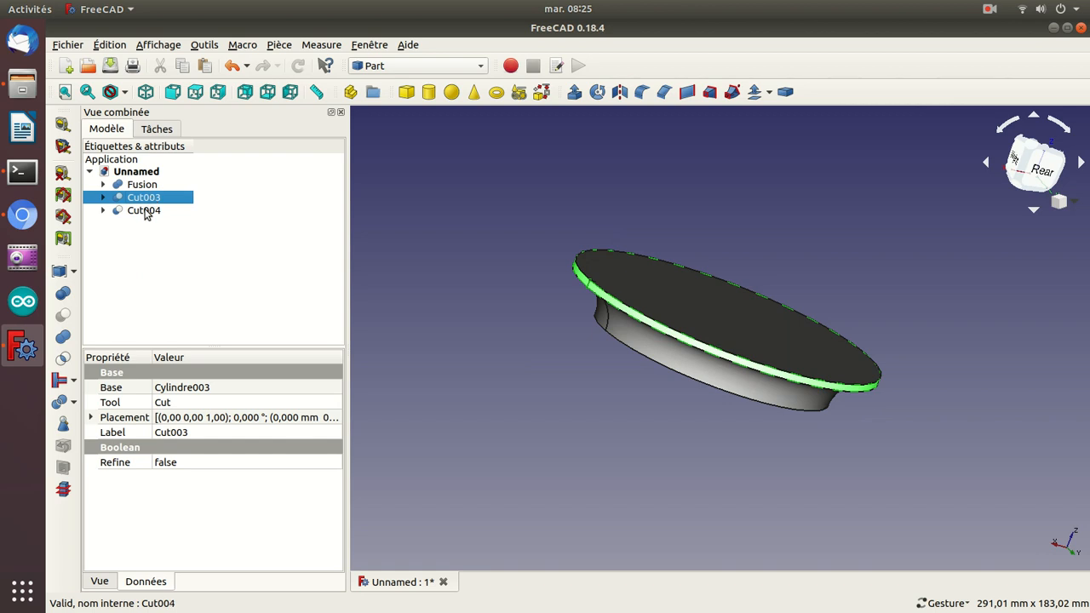
pyautogui.click(144, 212)
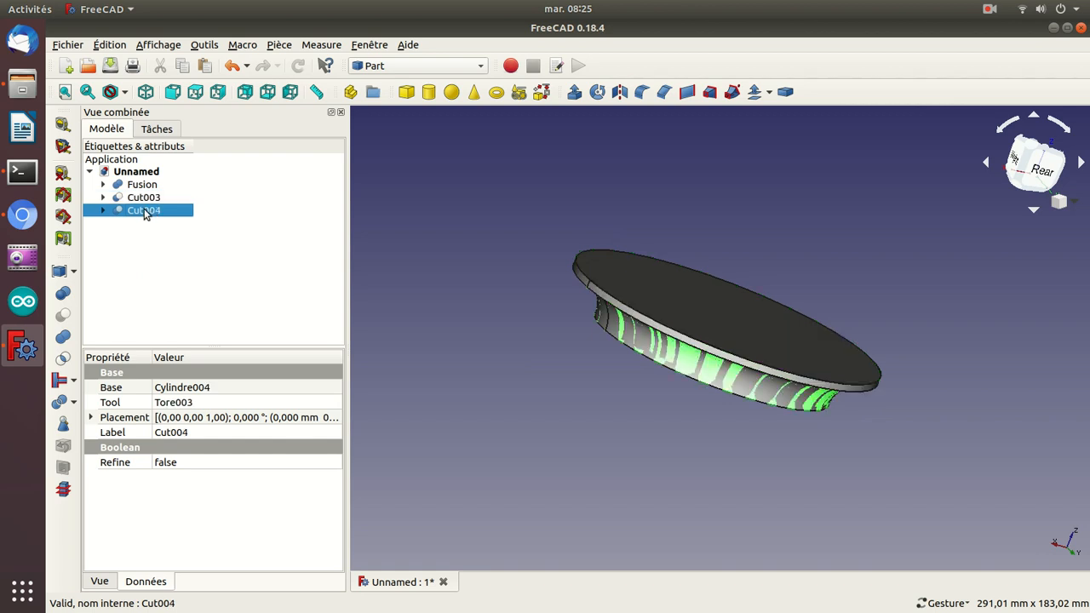
# Step: Compare the pasted cut body with Cut003 by hiding Fusion, toggling the pasted body and restoring Fusion
pyautogui.click(141, 198)
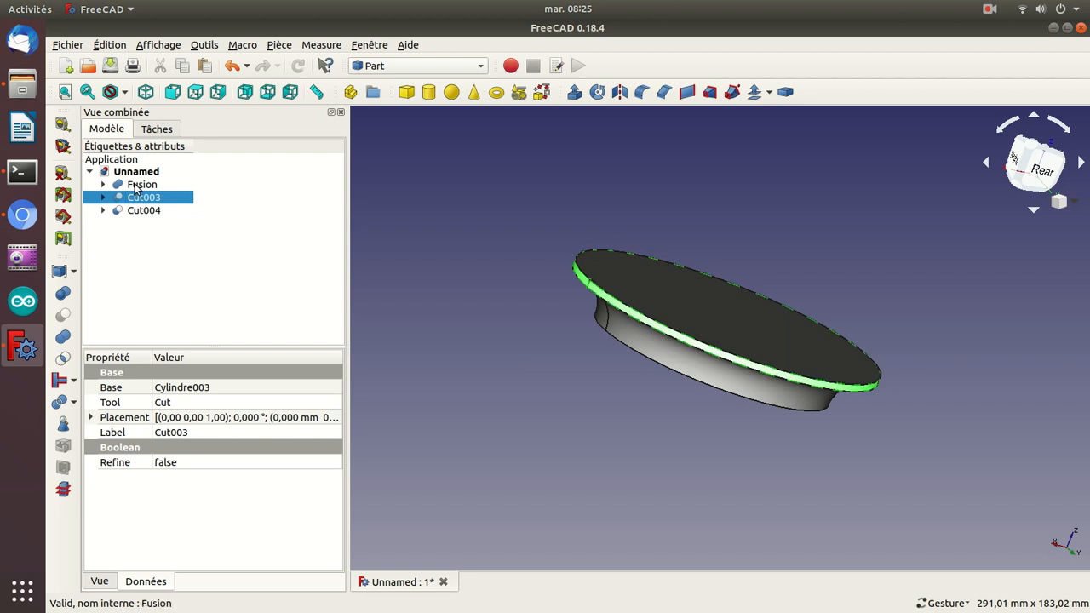
pyautogui.click(138, 186)
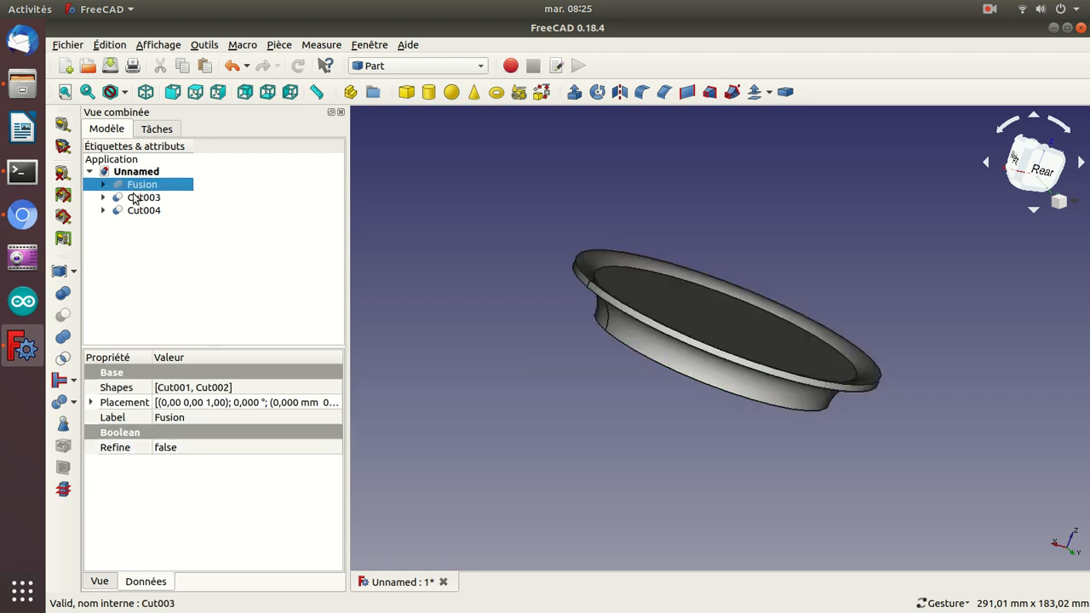
pyautogui.click(134, 211)
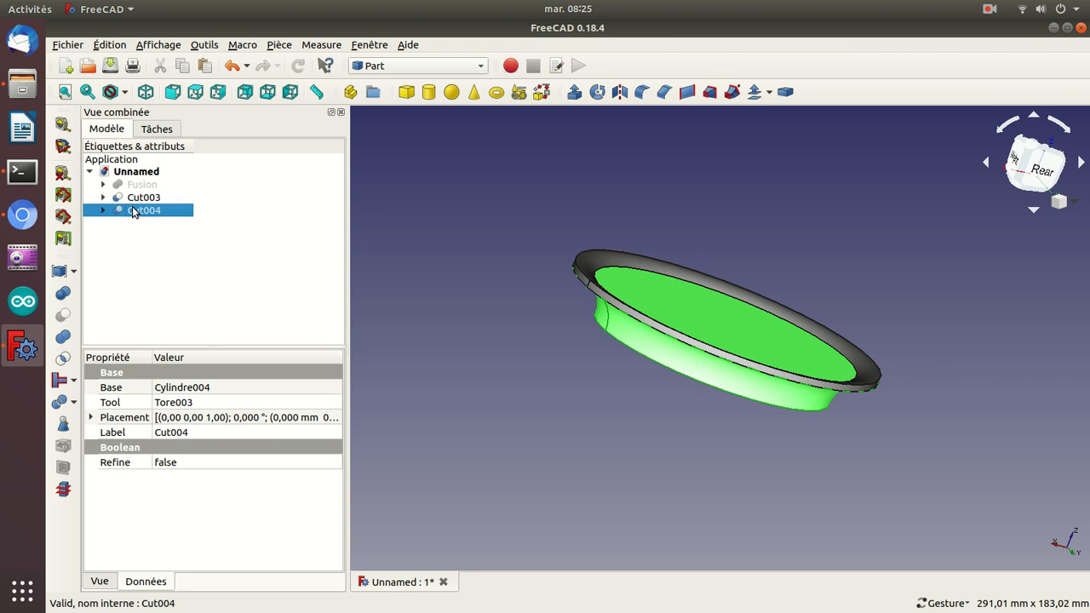
pyautogui.press('space')
pyautogui.press('space')
pyautogui.click(133, 185)
pyautogui.press('space')
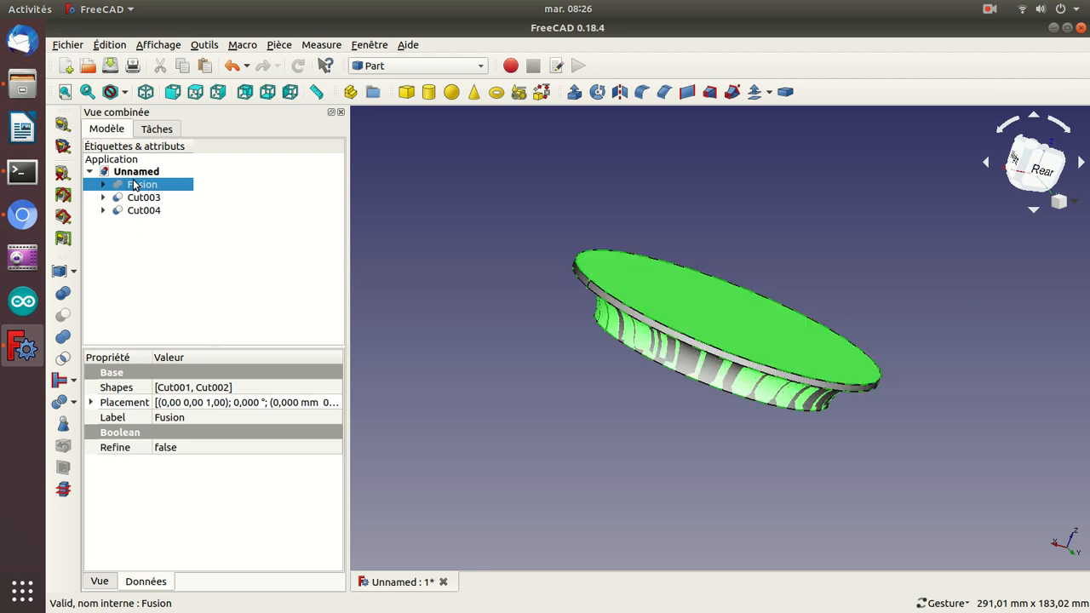
# Step: Set the pasted Cut004 body's Z position to 3 mm
pyautogui.click(134, 211)
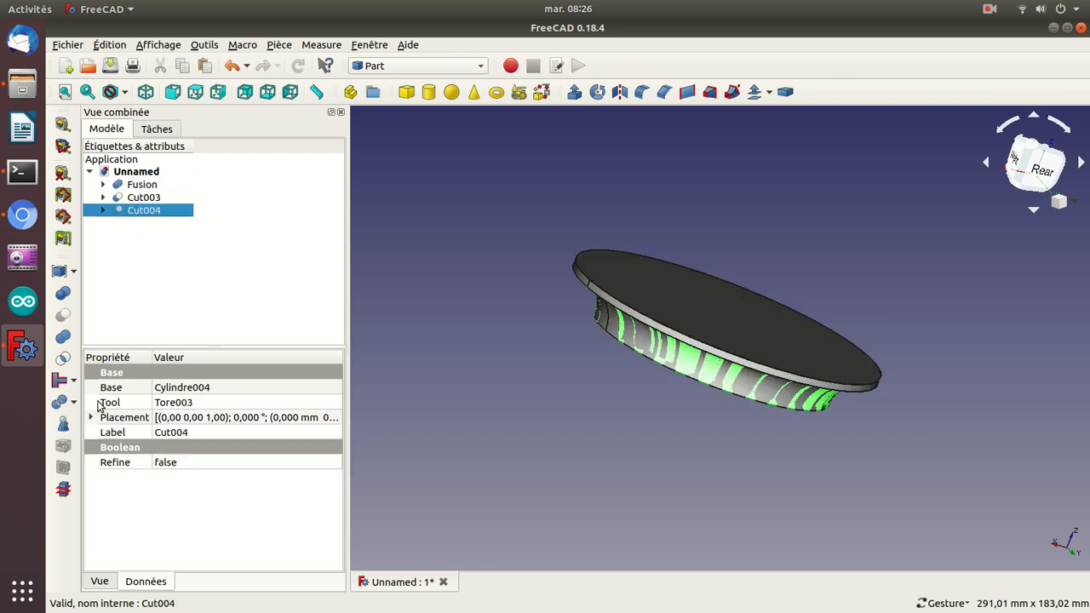
pyautogui.click(91, 417)
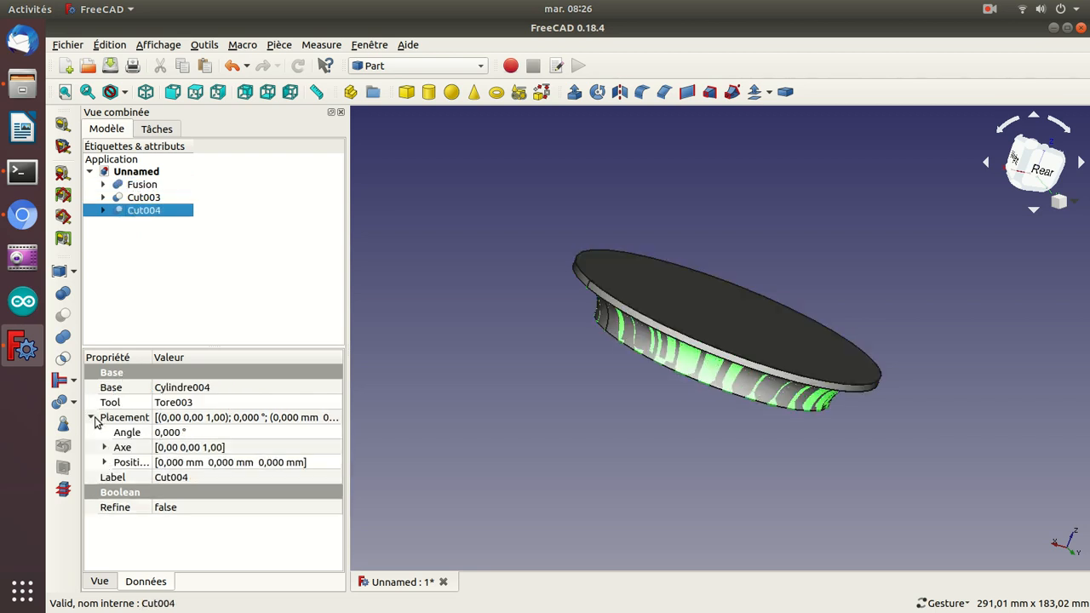
pyautogui.click(104, 462)
pyautogui.click(158, 509)
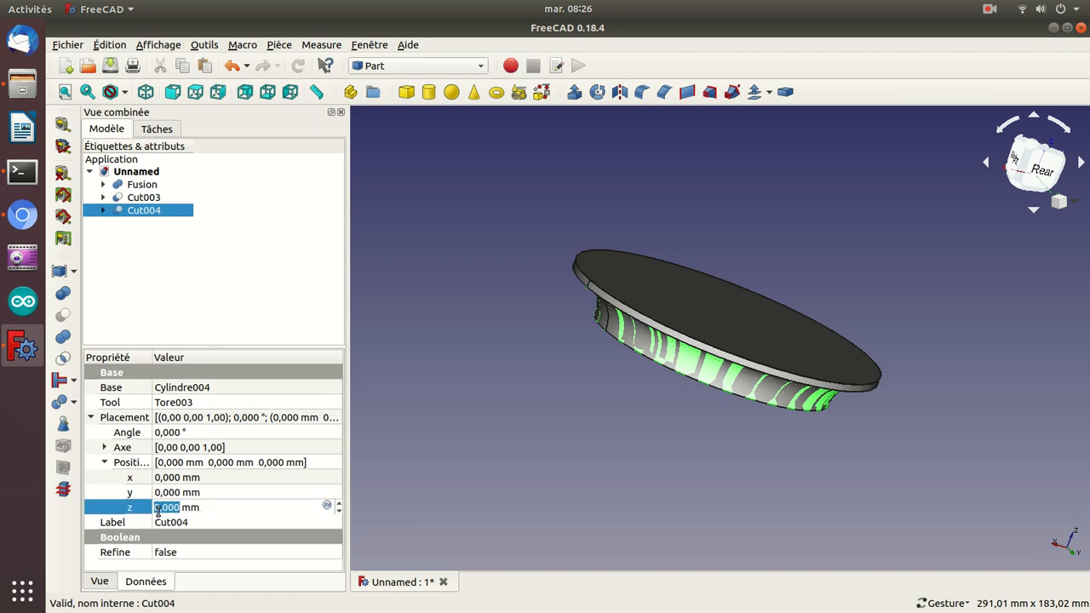
pyautogui.write('3')
pyautogui.press('Return')
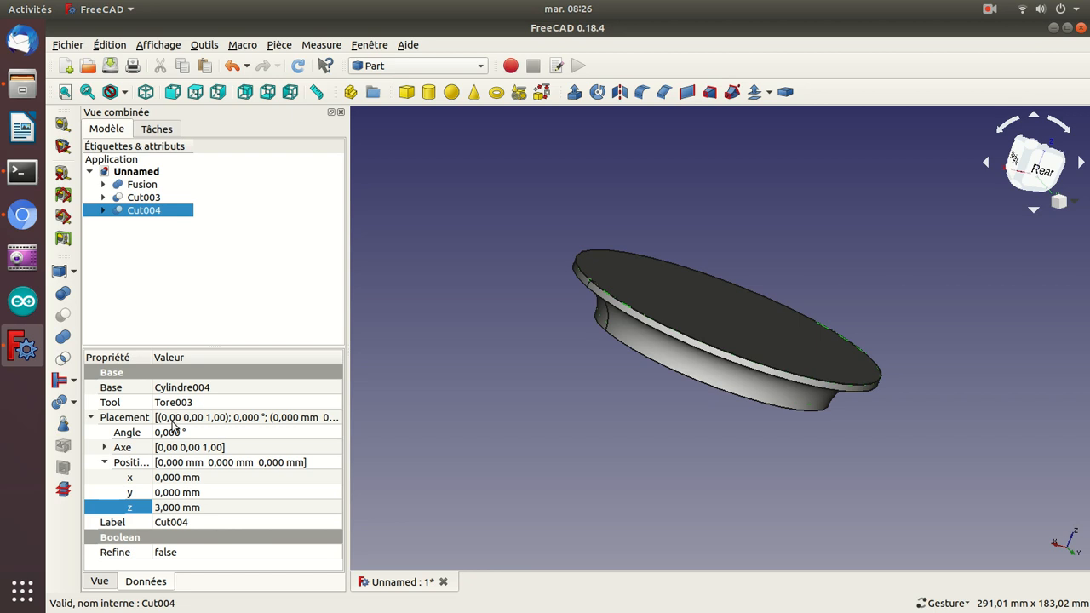
# Step: Set the Z position of Cut004 to 3.1 mm
pyautogui.click(168, 508)
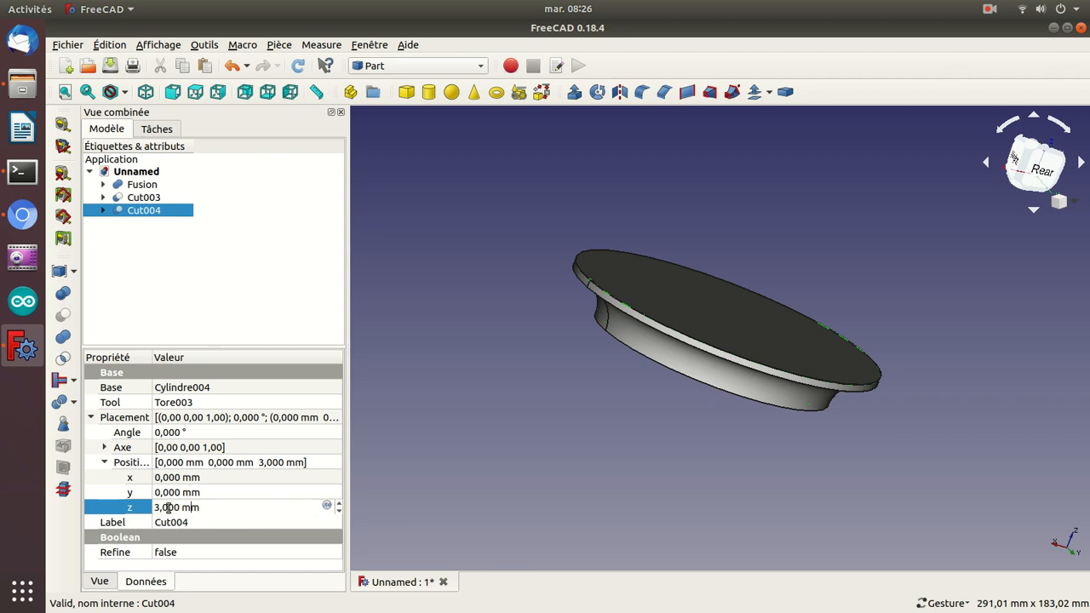
pyautogui.press('BackSpace')
pyautogui.write('1')
pyautogui.press('Return')
# Step: Examine Cut003 and the placement of its component bodies, Cylindre003 and Cut
pyautogui.moveTo(455, 246); pyautogui.dragTo(609, 283)
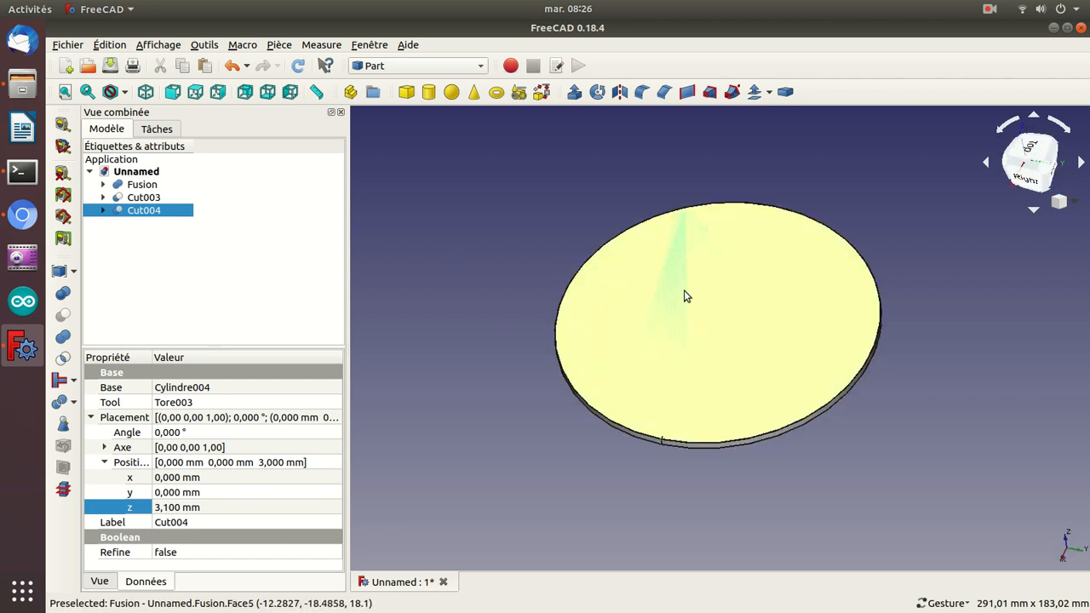
pyautogui.click(146, 199)
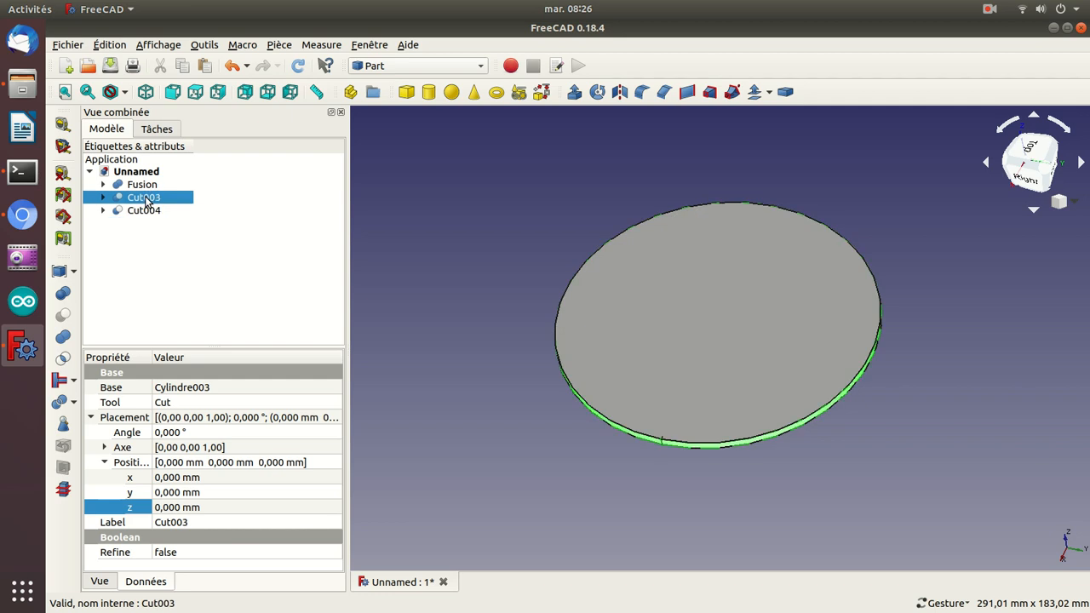
pyautogui.click(103, 198)
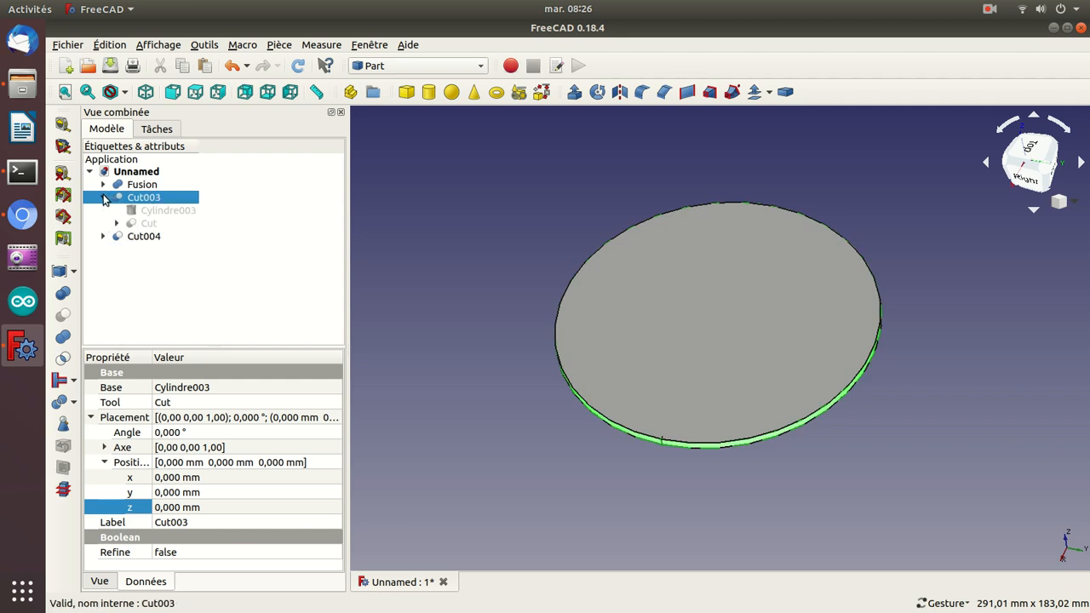
pyautogui.click(143, 223)
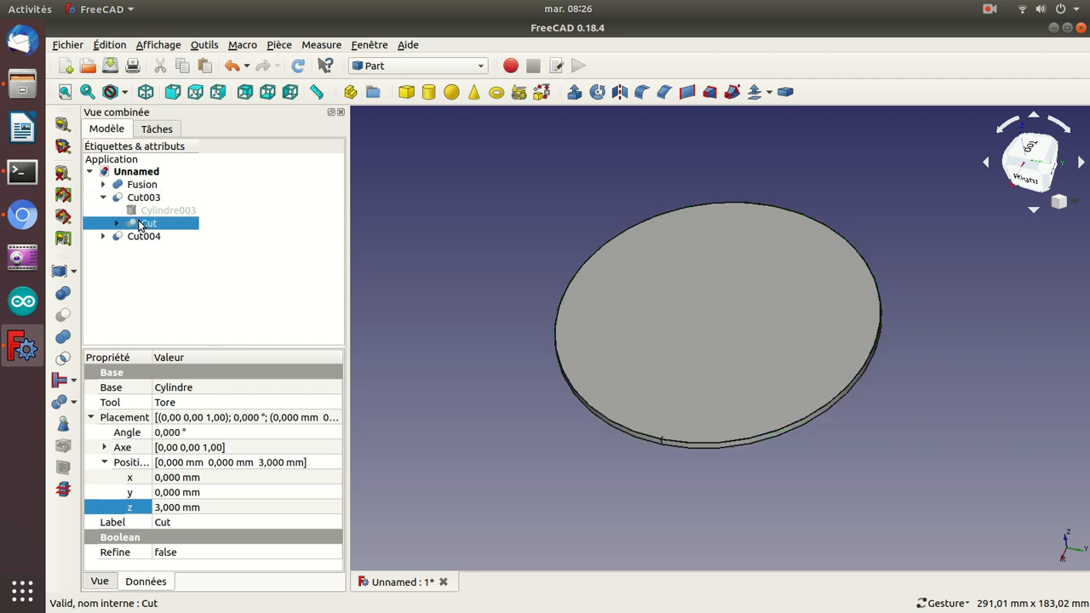
pyautogui.click(143, 209)
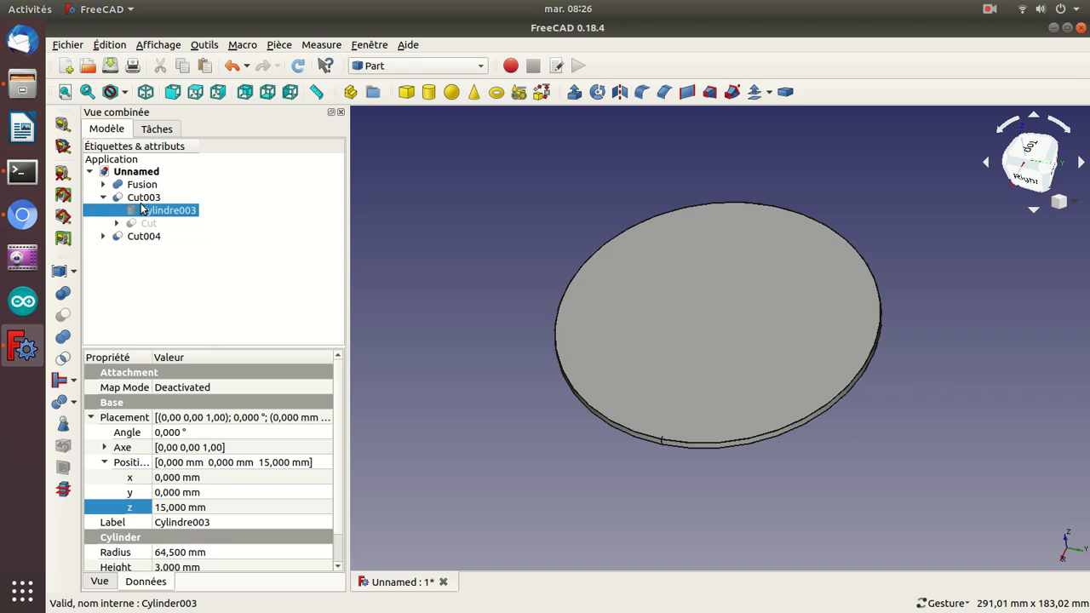
pyautogui.moveTo(495, 417); pyautogui.dragTo(494, 382)
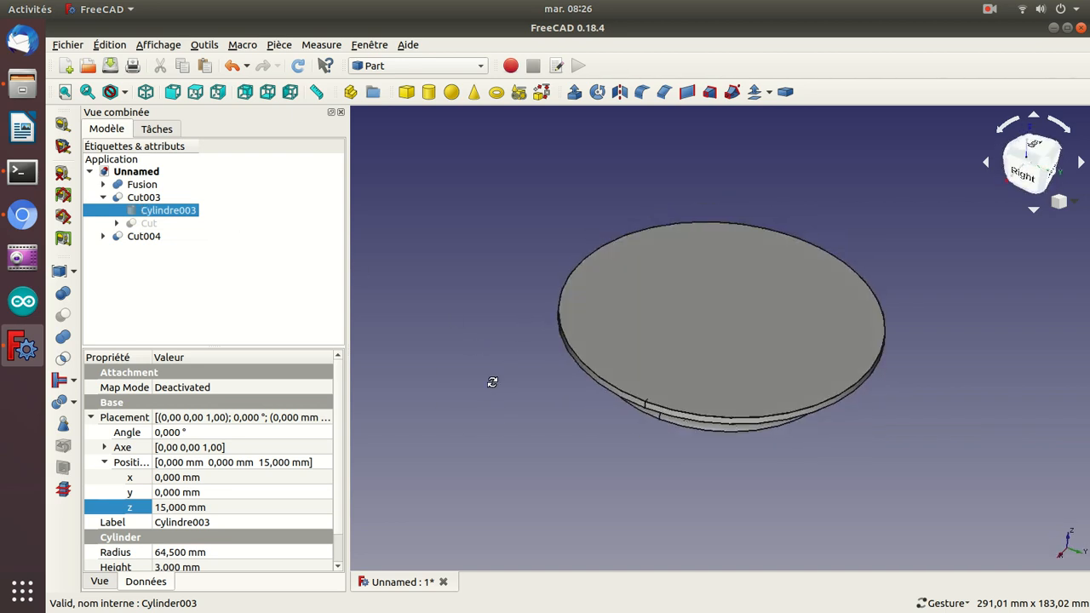
pyautogui.click(104, 196)
pyautogui.click(123, 201)
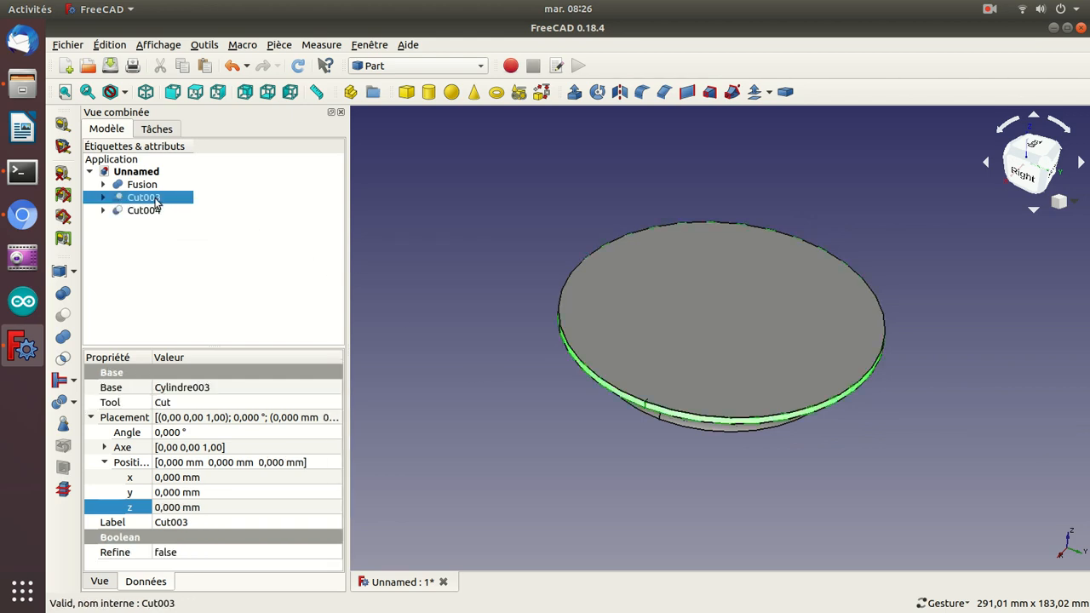
# Step: Subtract the offset Cut004 body from Fusion with a boolean cut
pyautogui.click(151, 186)
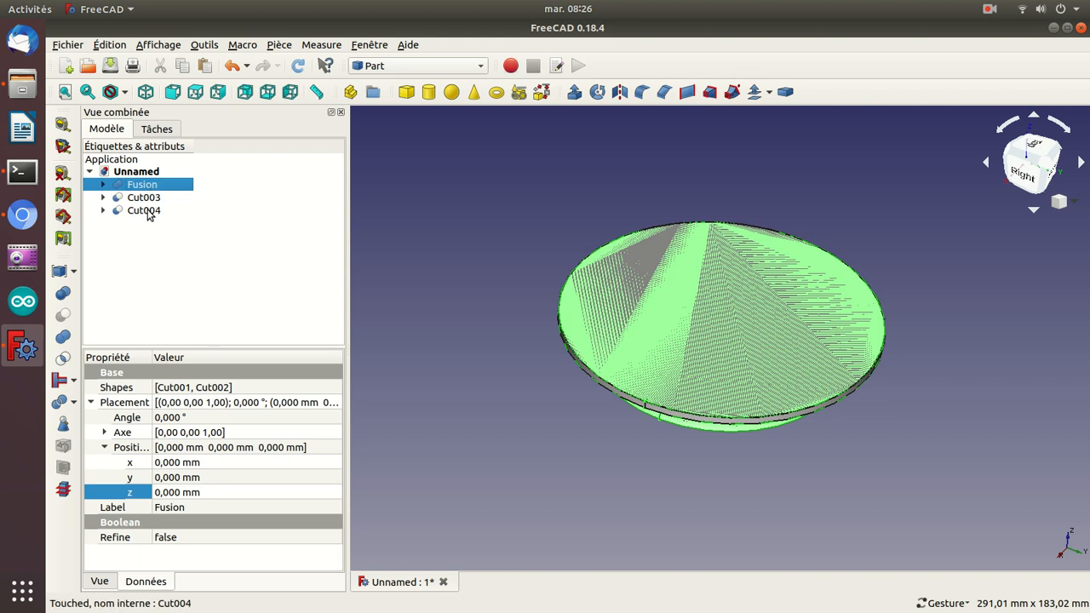
pyautogui.keyDown('ctrl'); pyautogui.click(144, 211); pyautogui.keyUp('ctrl')
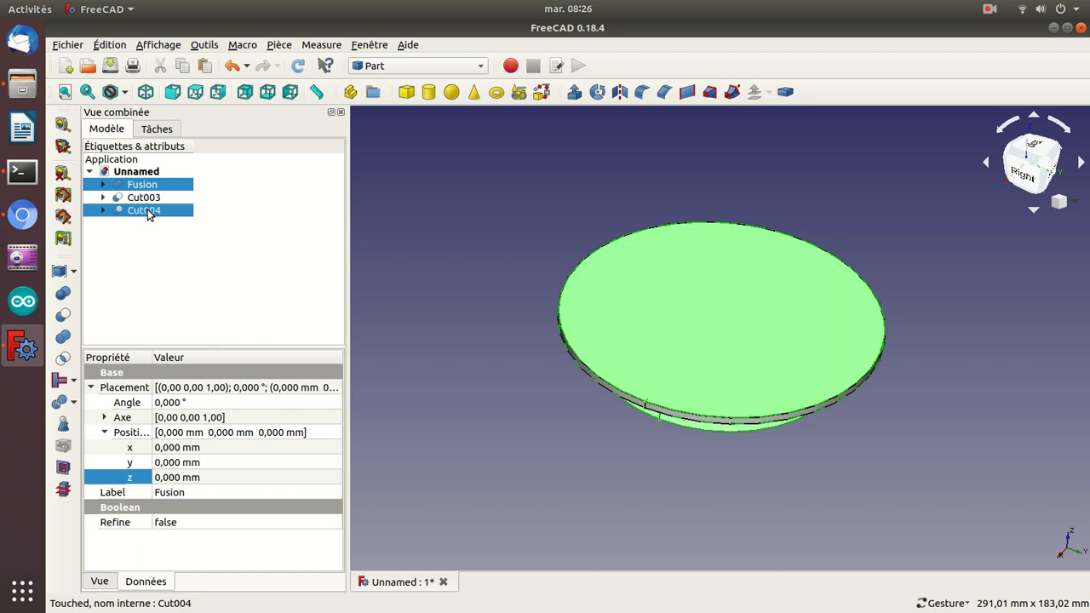
pyautogui.click(65, 317)
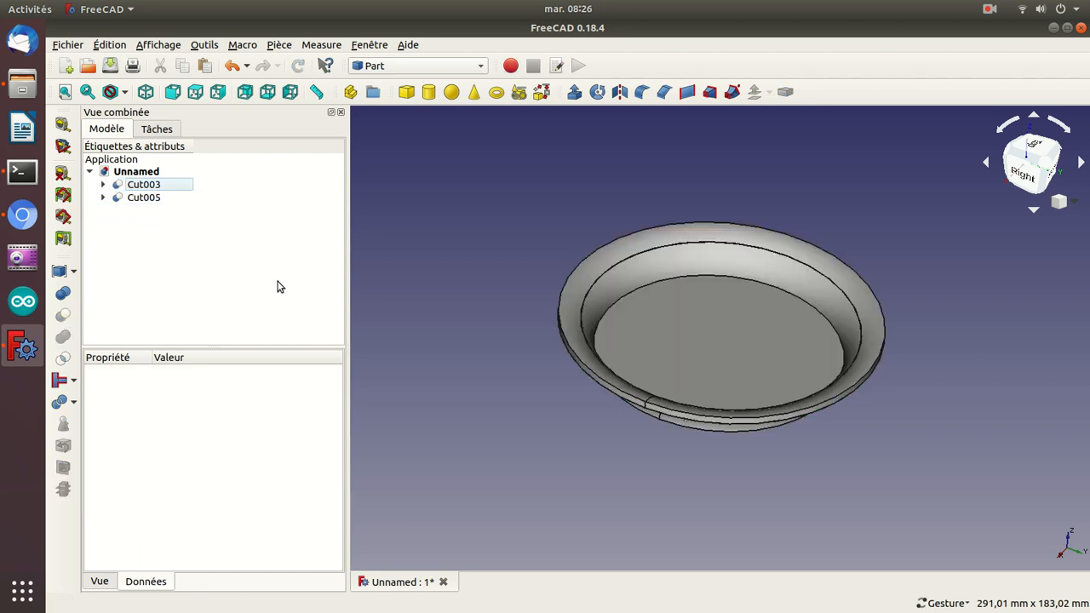
# Step: Fuse the Cut003 ring with the hollowed Cut005 body into a single solid
pyautogui.moveTo(503, 285)
pyautogui.mouseDown()
pyautogui.moveTo(680, 250)
pyautogui.moveTo(542, 414)
pyautogui.moveTo(455, 350)
pyautogui.moveTo(496, 303)
pyautogui.mouseUp()
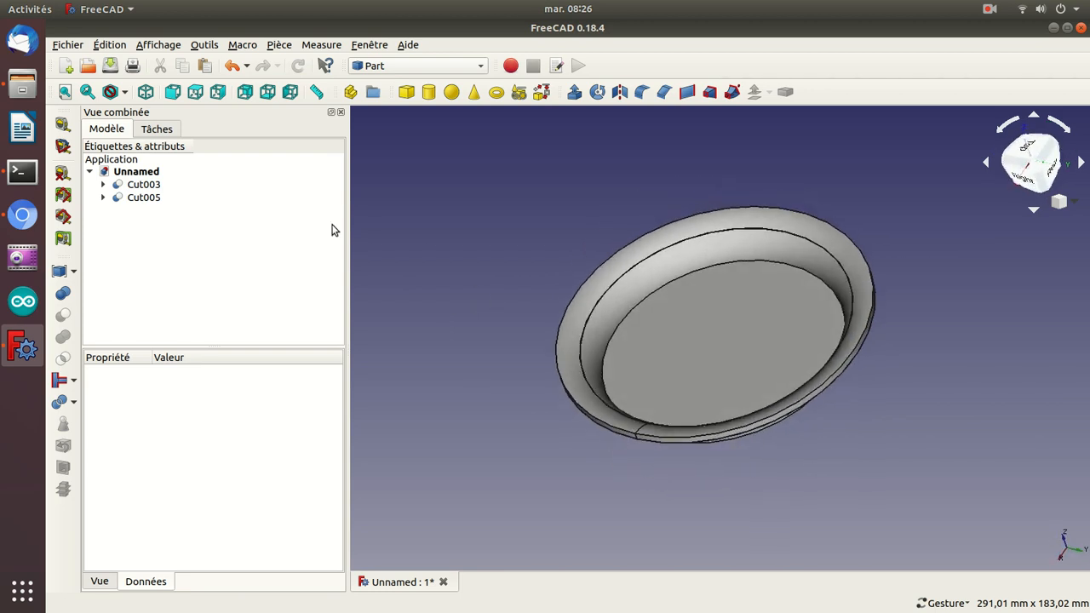
pyautogui.click(146, 185)
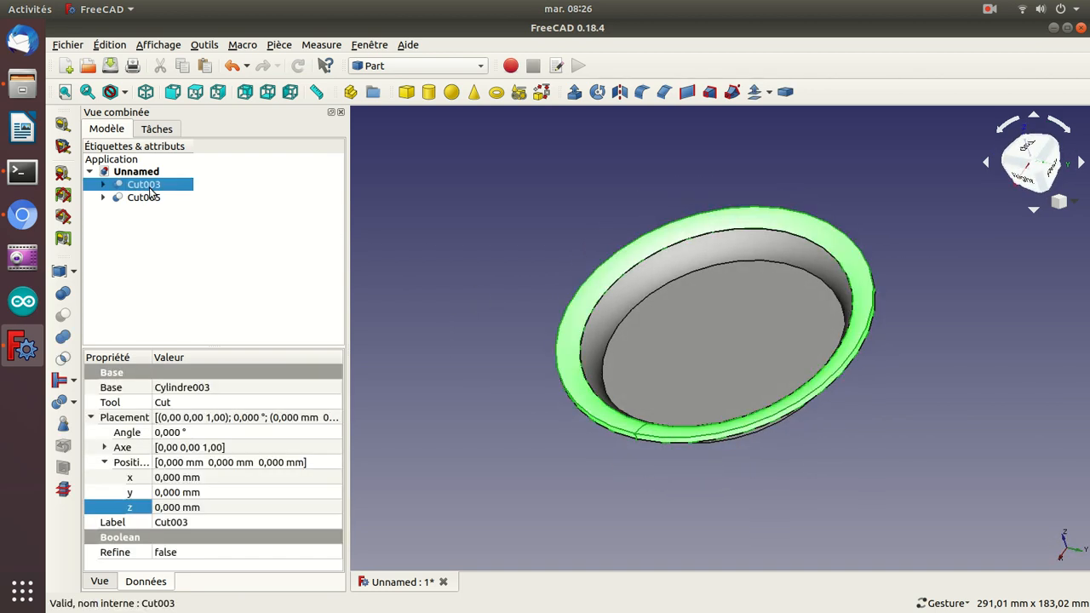
pyautogui.keyDown('ctrl'); pyautogui.click(147, 199); pyautogui.keyUp('ctrl')
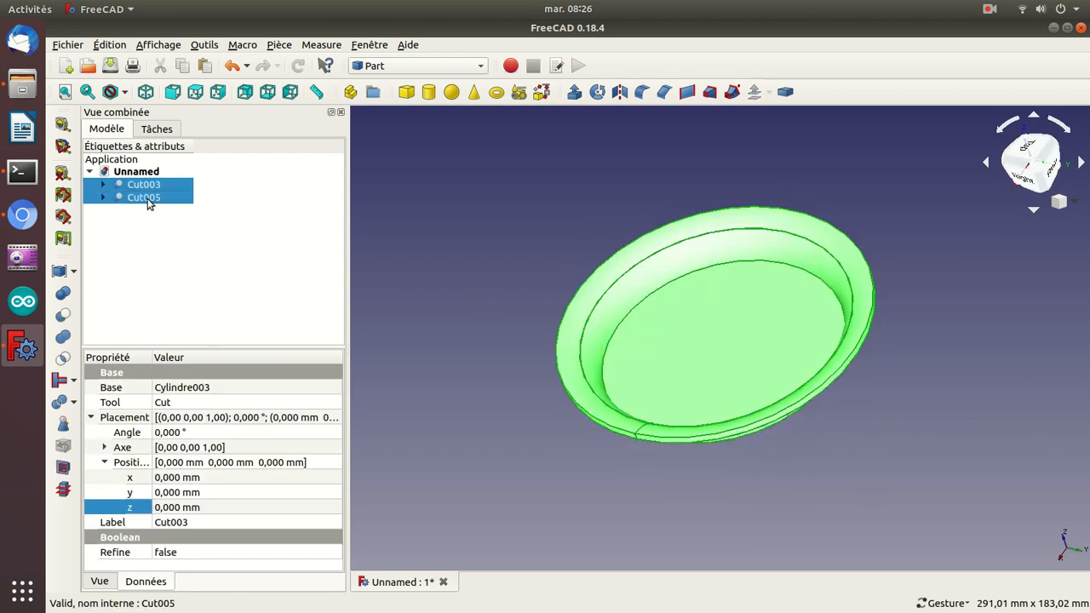
pyautogui.click(62, 337)
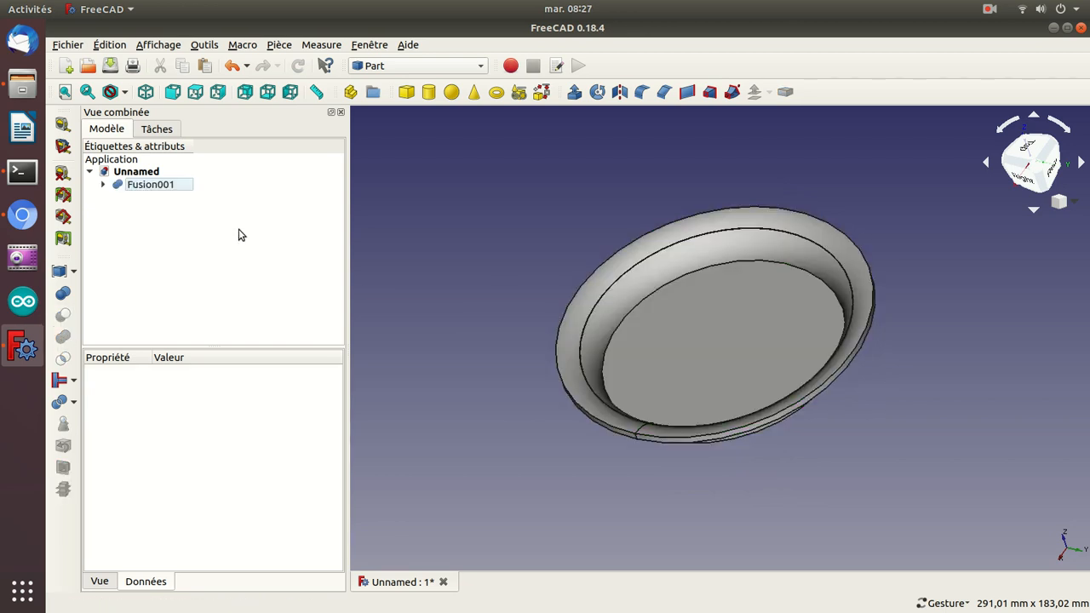
# Step: Add a default cylinder at the origin and duplicate it
pyautogui.click(429, 92)
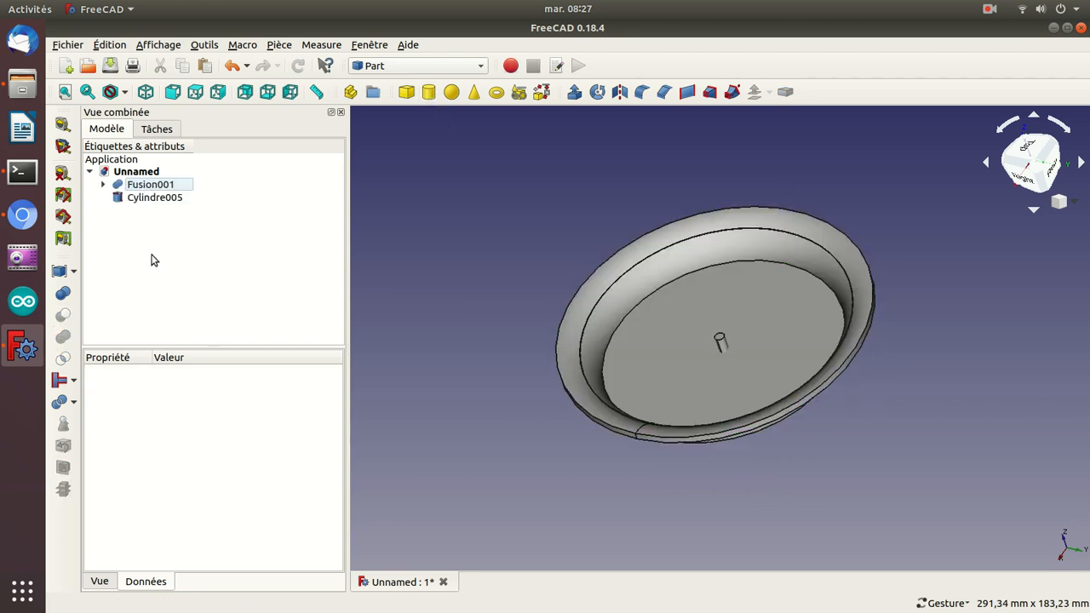
pyautogui.click(142, 199)
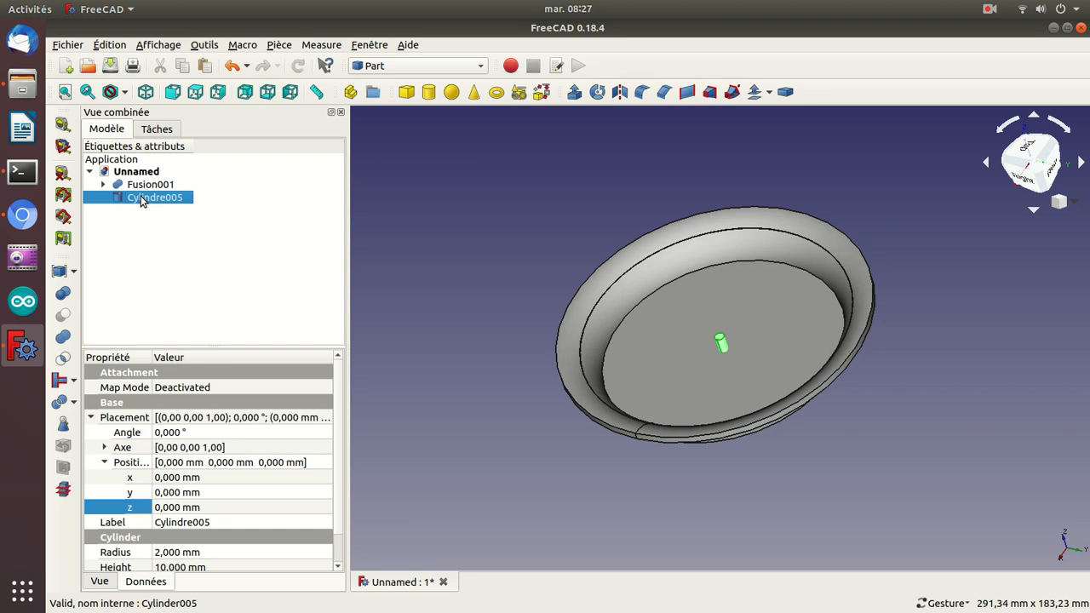
pyautogui.hotkey('ctrl', 'c')
pyautogui.hotkey('ctrl', 'v')
pyautogui.click(162, 184)
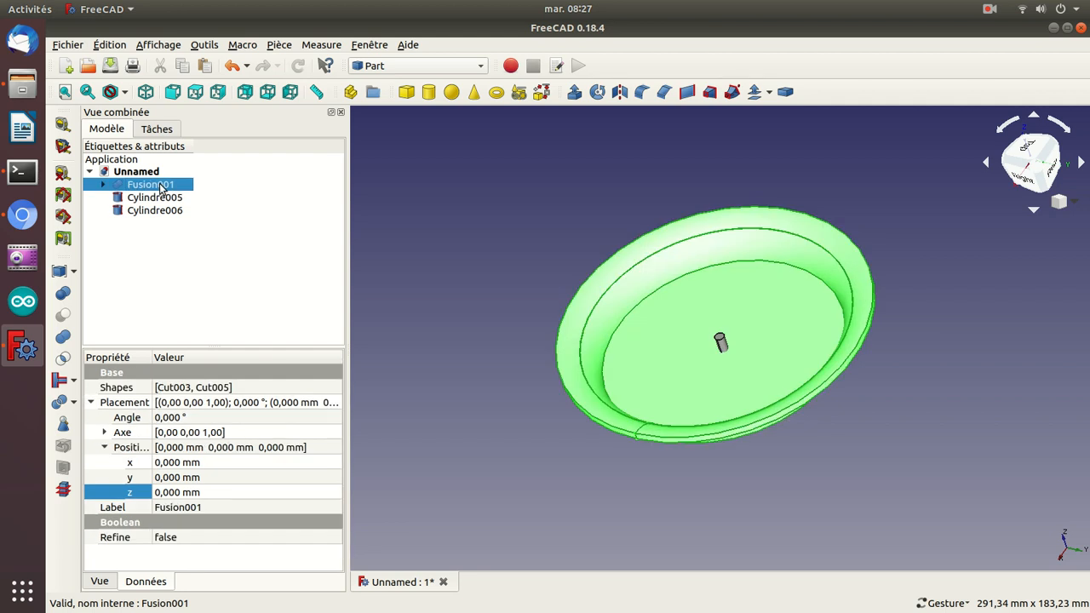
pyautogui.hotkey('ctrl', 'c')
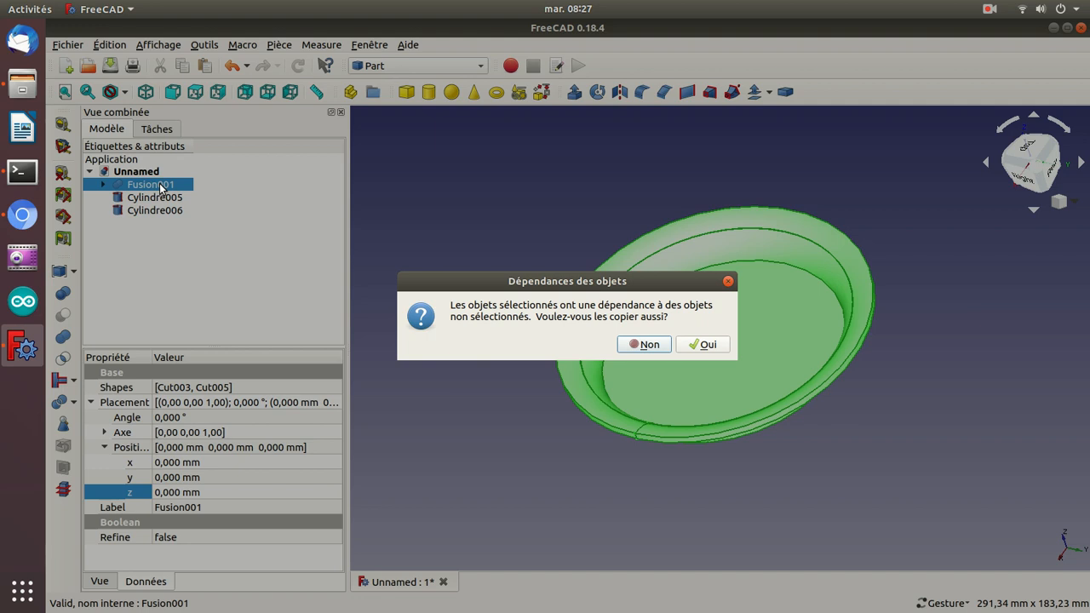
pyautogui.press('Return')
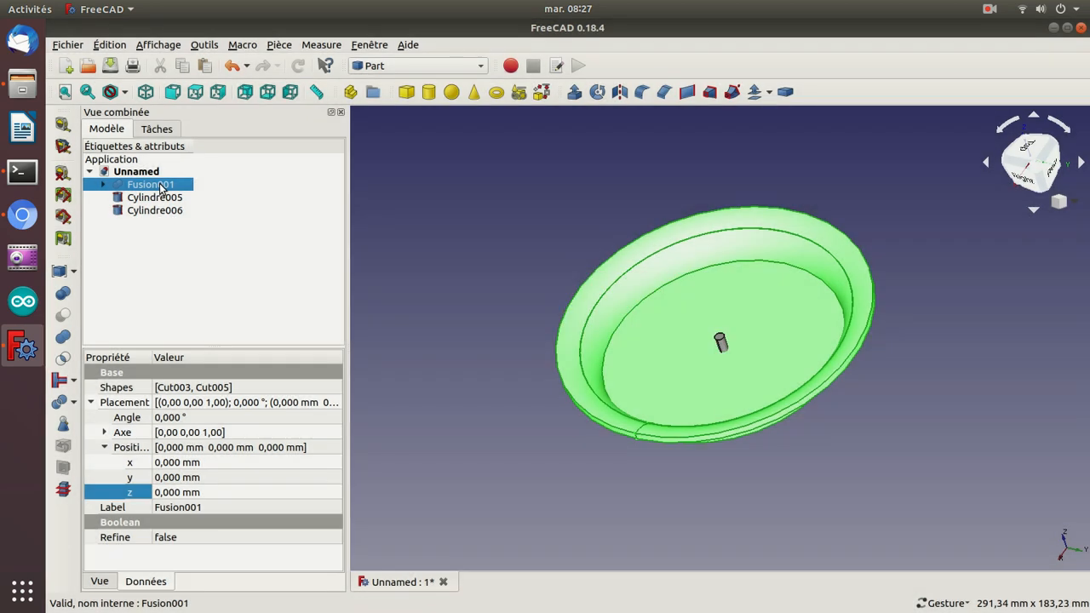
pyautogui.click(150, 253)
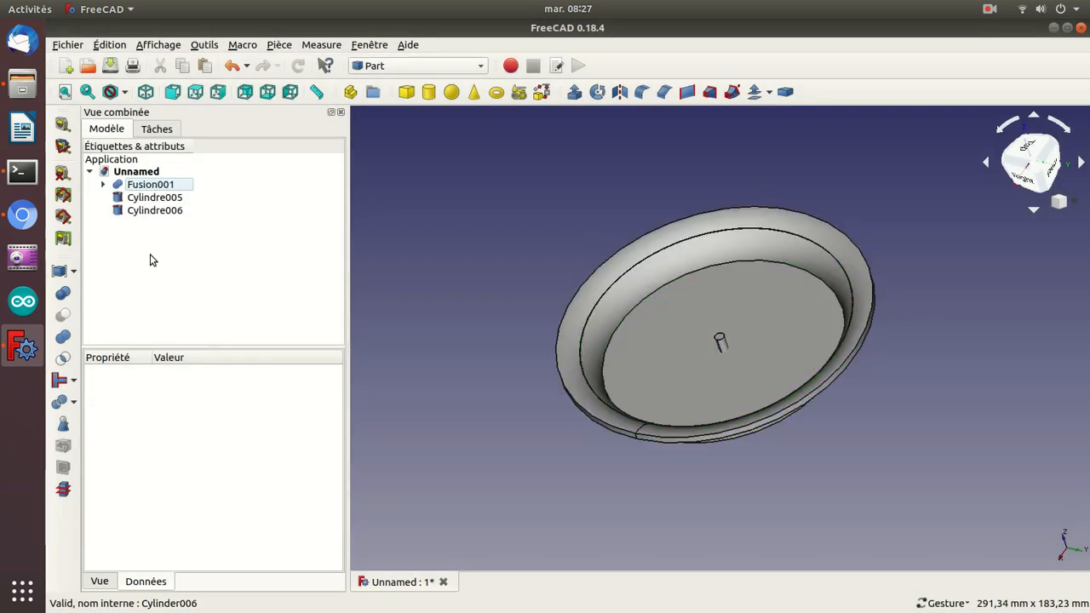
pyautogui.click(140, 211)
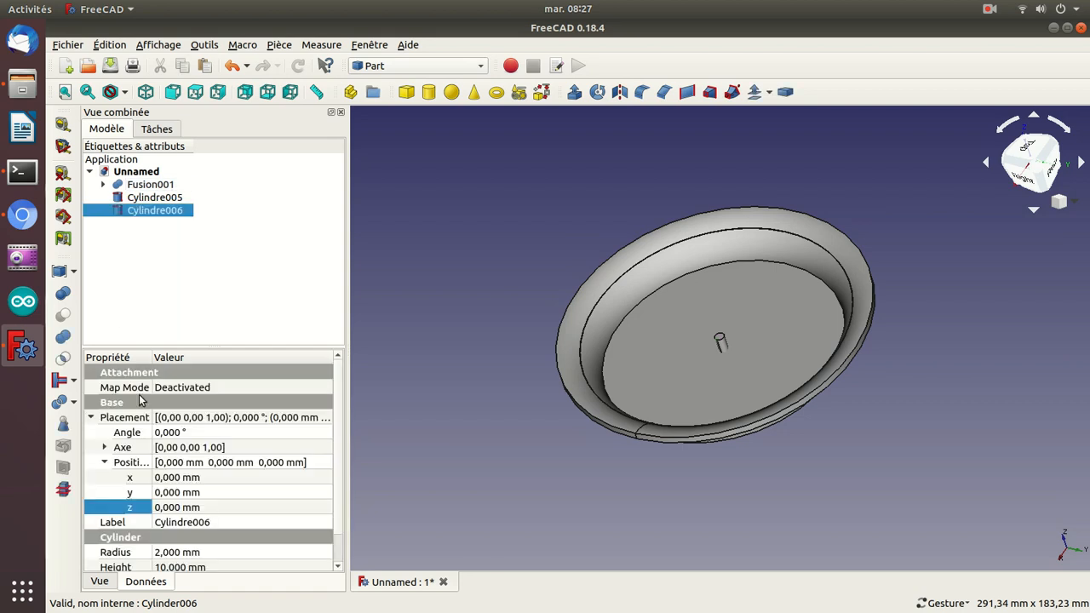
pyautogui.click(165, 553)
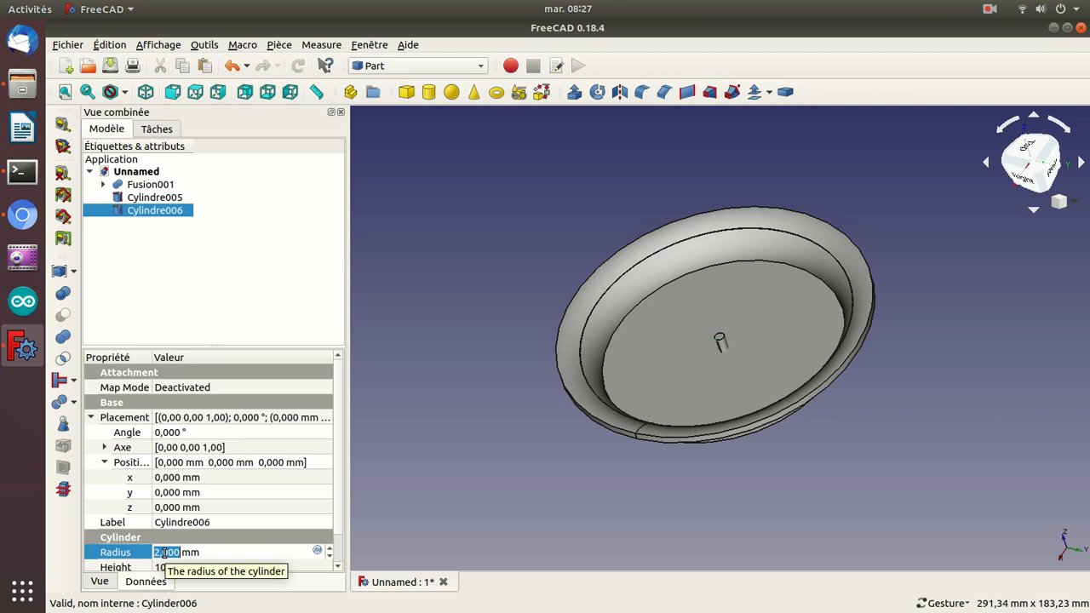
pyautogui.click(207, 273)
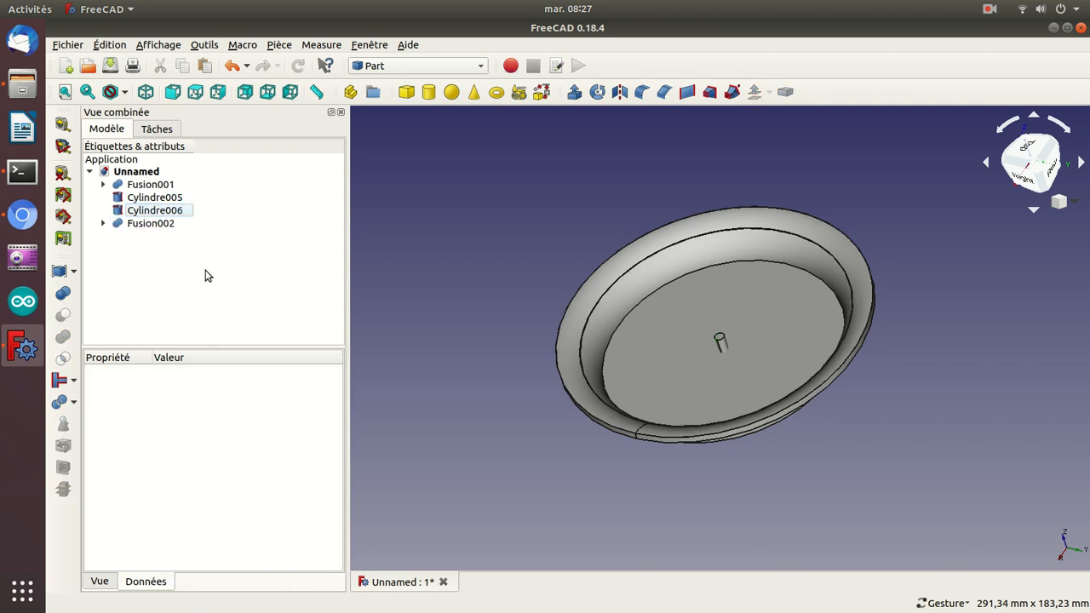
pyautogui.click(155, 227)
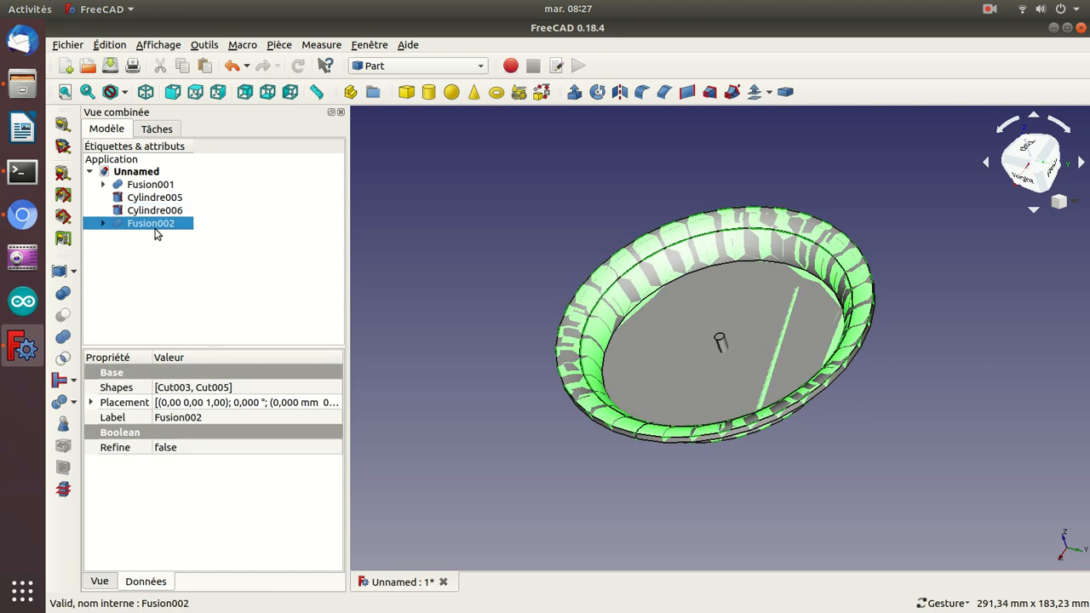
pyautogui.press('Delete')
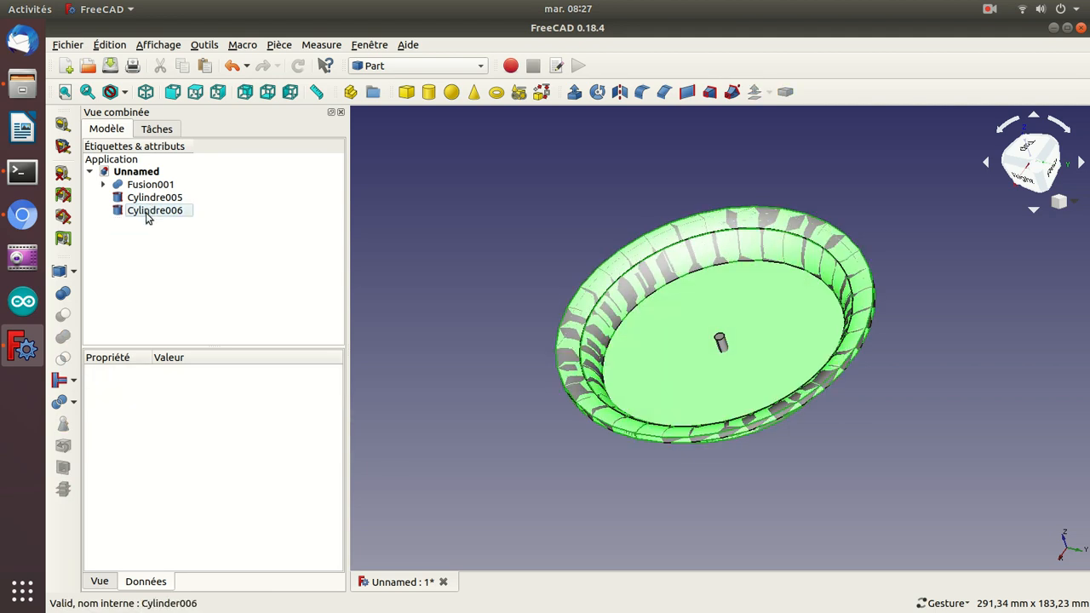
# Step: Paste a copy of Cylindre006 and set the copy's radius to 64.5 mm
pyautogui.click(146, 212)
pyautogui.hotkey('ctrl', 'v')
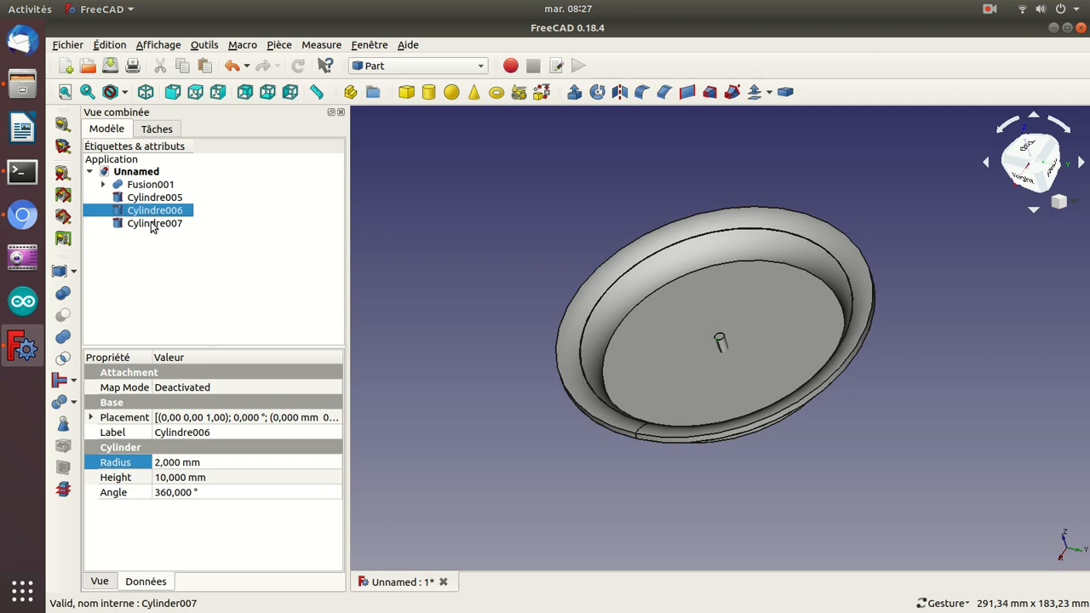
pyautogui.click(154, 225)
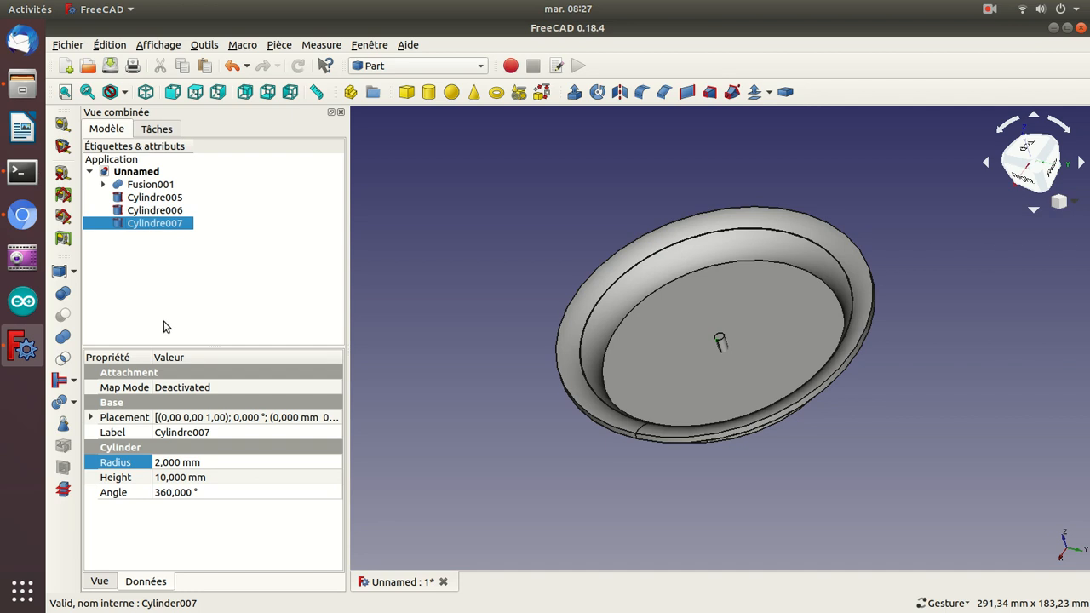
pyautogui.doubleClick(167, 462)
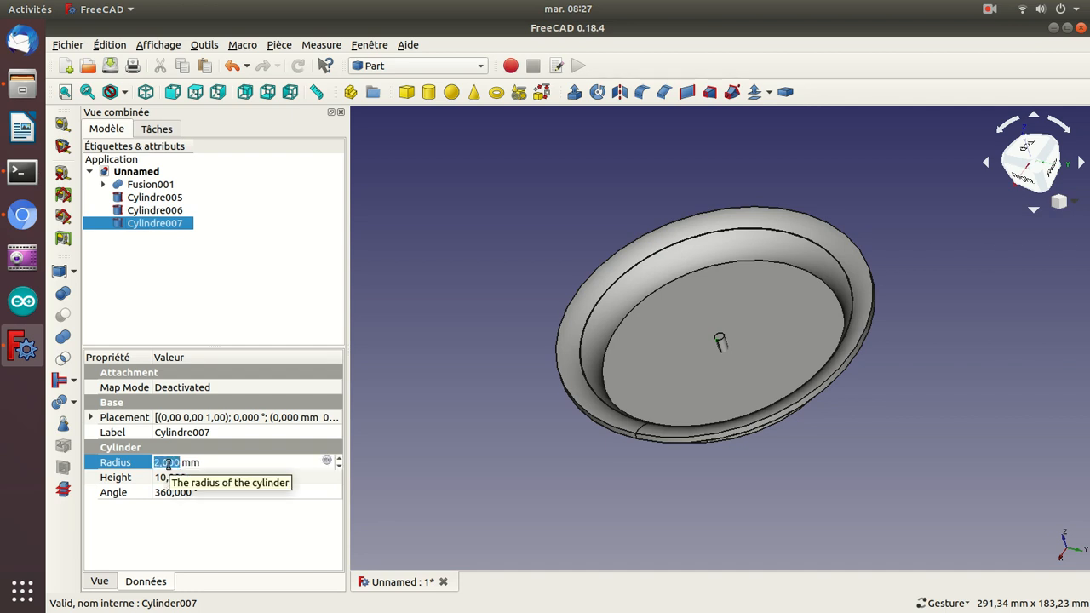
pyautogui.write('645')
pyautogui.press('Return')
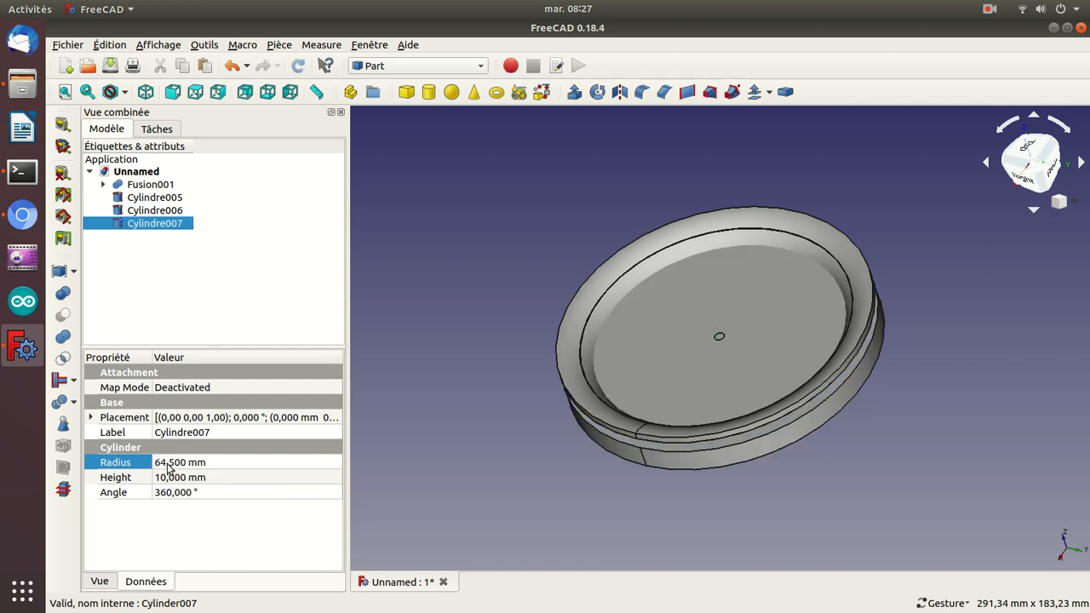
# Step: Set the radius of Cylindre006 to 74.5 mm and its height to 3 mm
pyautogui.click(164, 211)
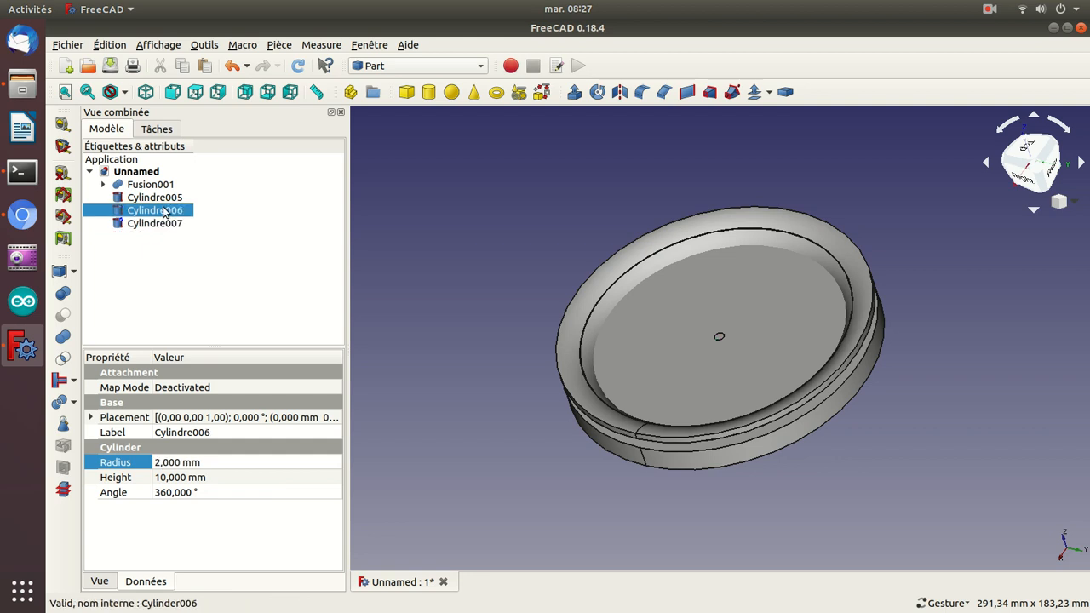
pyautogui.click(164, 462)
pyautogui.press('BackSpace')
pyautogui.write('75,5')
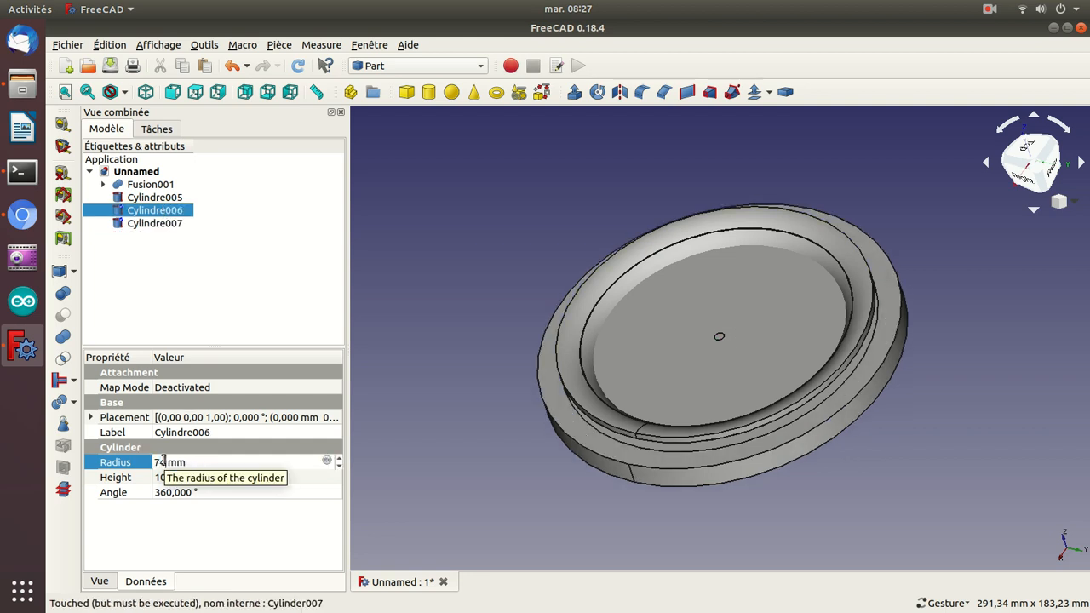
pyautogui.press('Return')
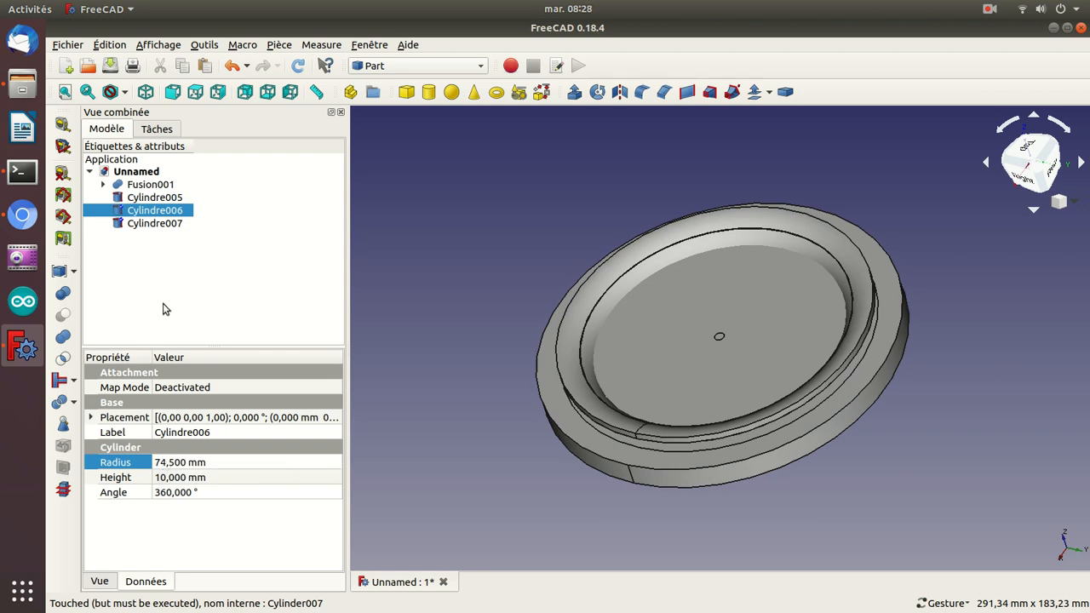
pyautogui.click(164, 478)
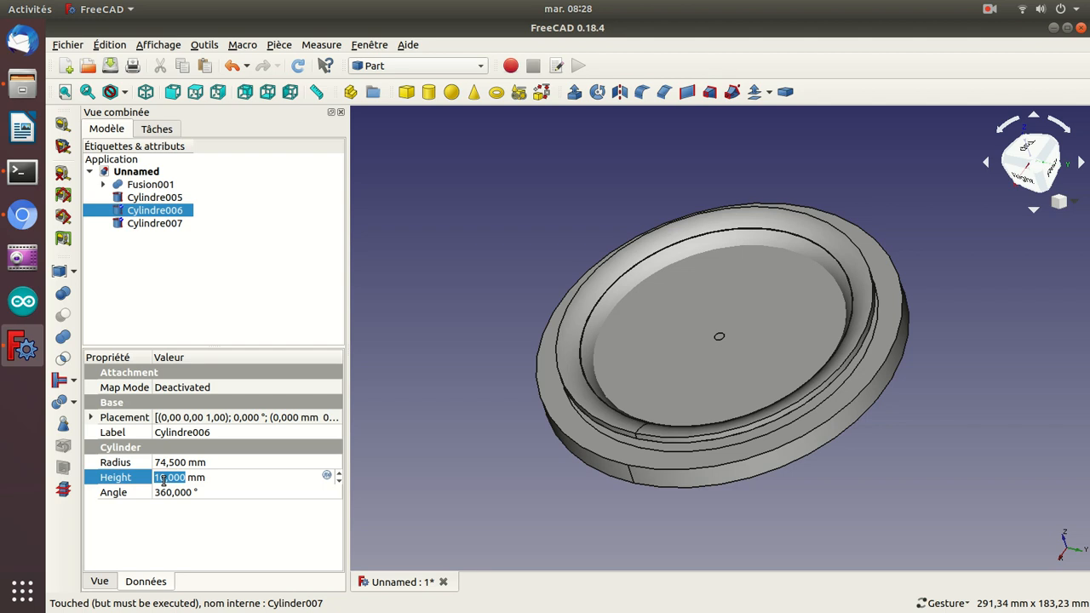
pyautogui.write('3')
pyautogui.press('Return')
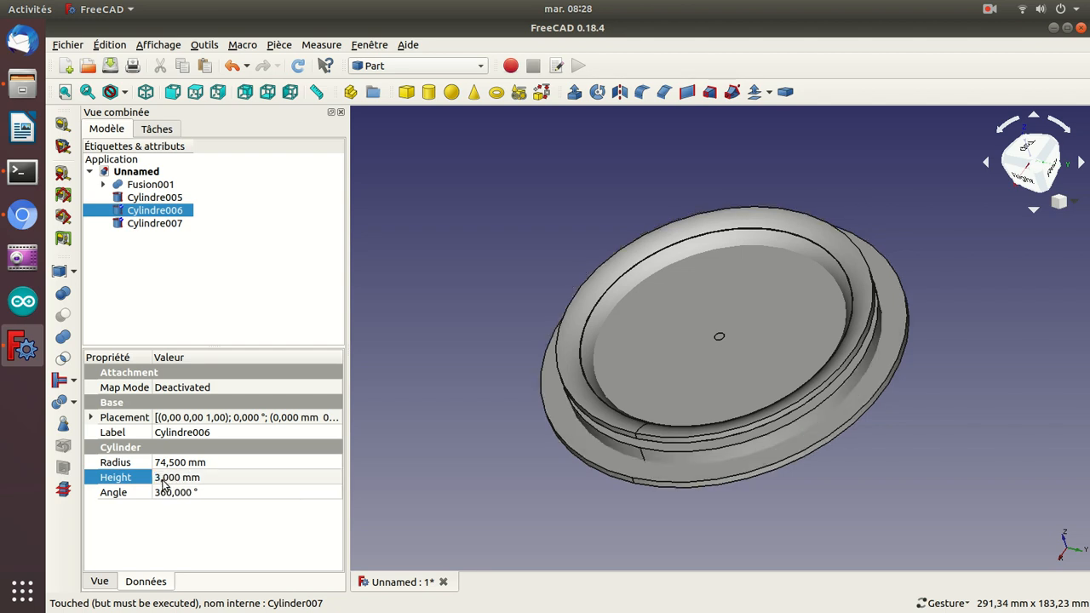
pyautogui.click(141, 197)
pyautogui.click(143, 213)
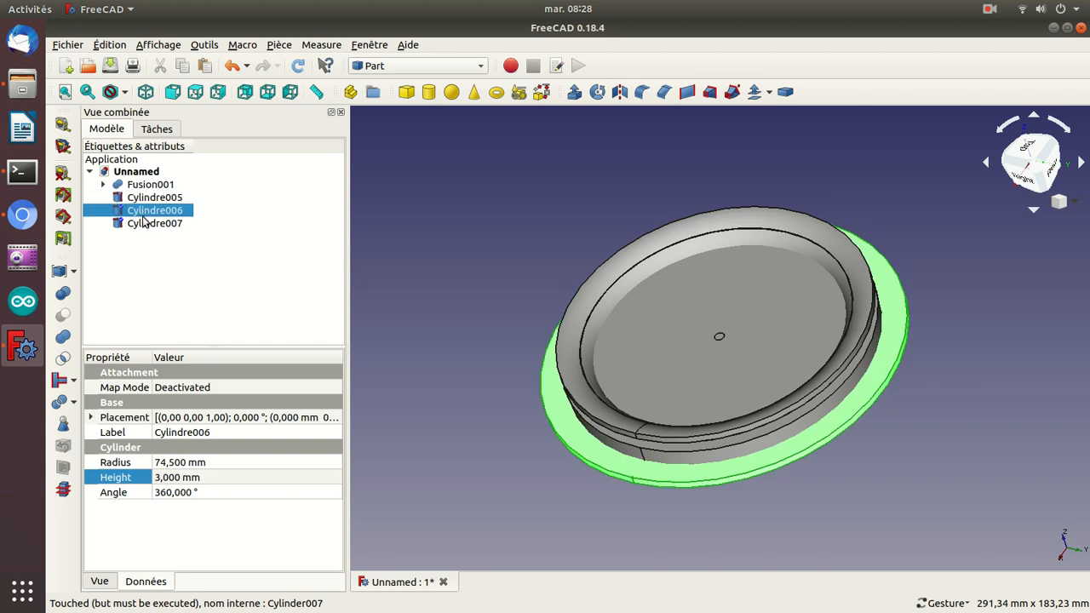
# Step: Cut Cylindre007 out of Cylindre006 and set the resulting ring's Z position to 15 mm
pyautogui.keyDown('ctrl'); pyautogui.click(145, 224); pyautogui.keyUp('ctrl')
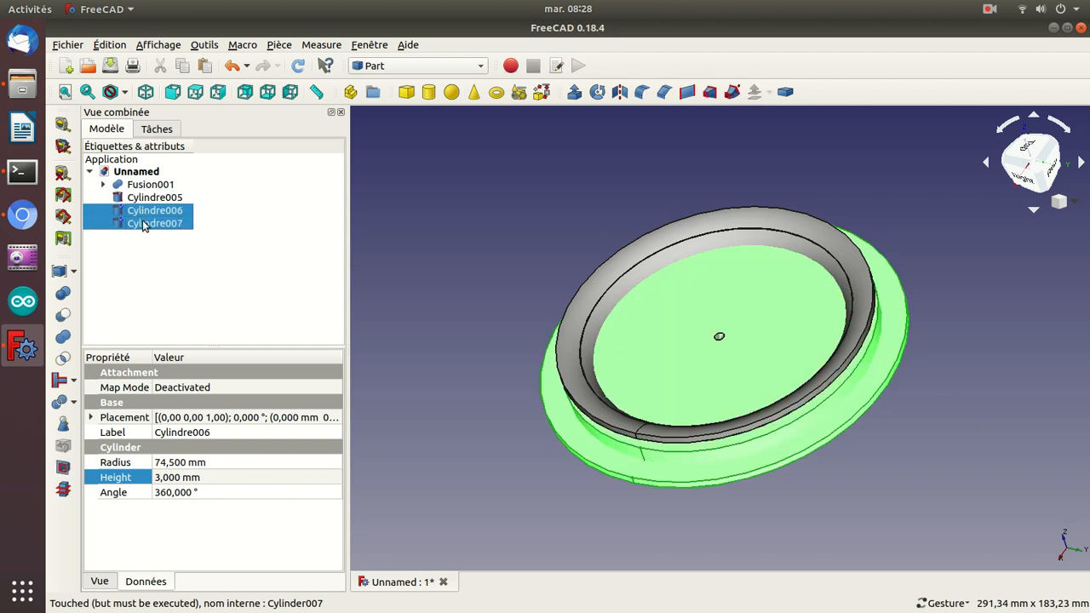
pyautogui.click(65, 316)
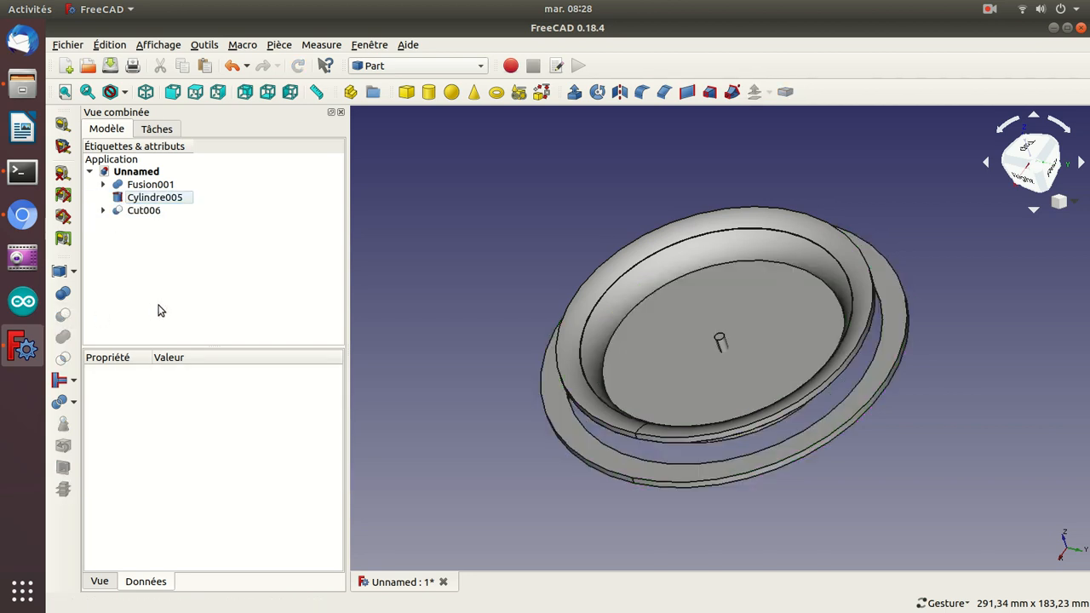
pyautogui.click(137, 211)
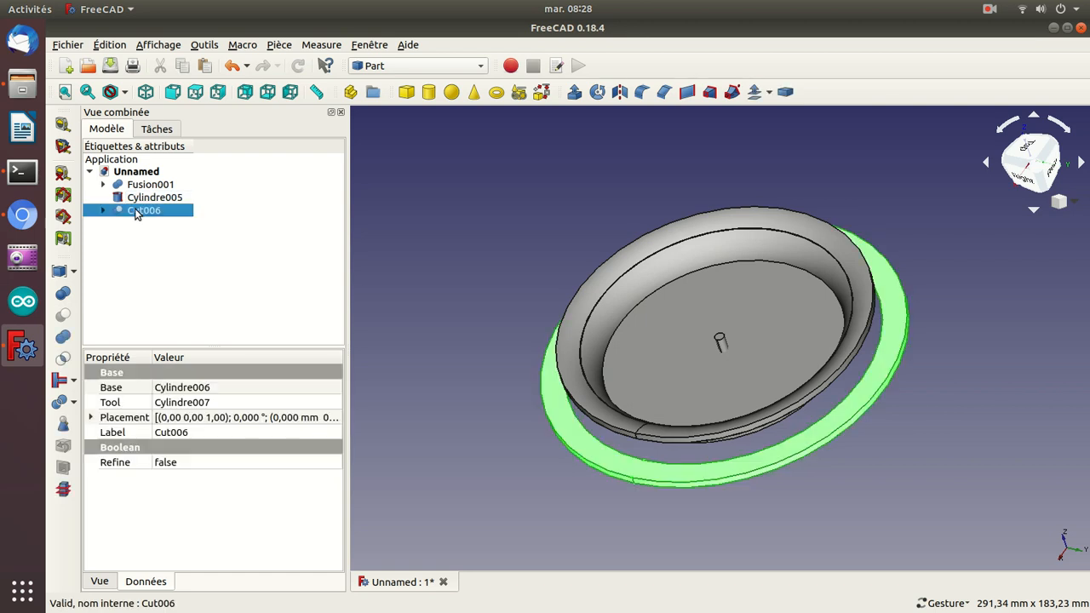
pyautogui.click(91, 417)
pyautogui.click(110, 462)
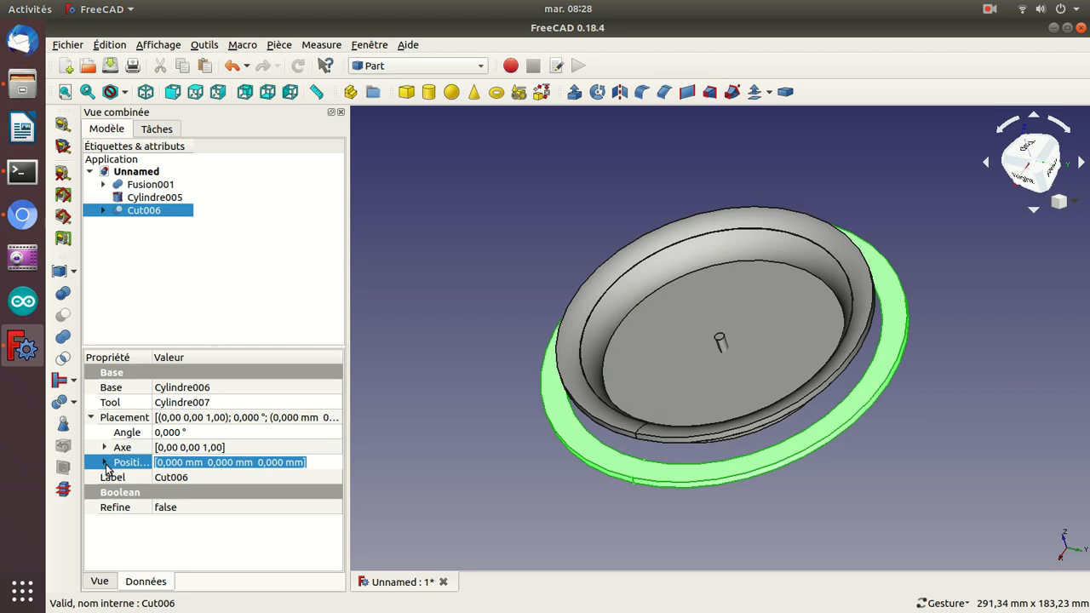
pyautogui.click(104, 462)
pyautogui.click(154, 507)
pyautogui.scroll(10, 156, 507)
pyautogui.scroll(3, 155, 506)
pyautogui.press('Return')
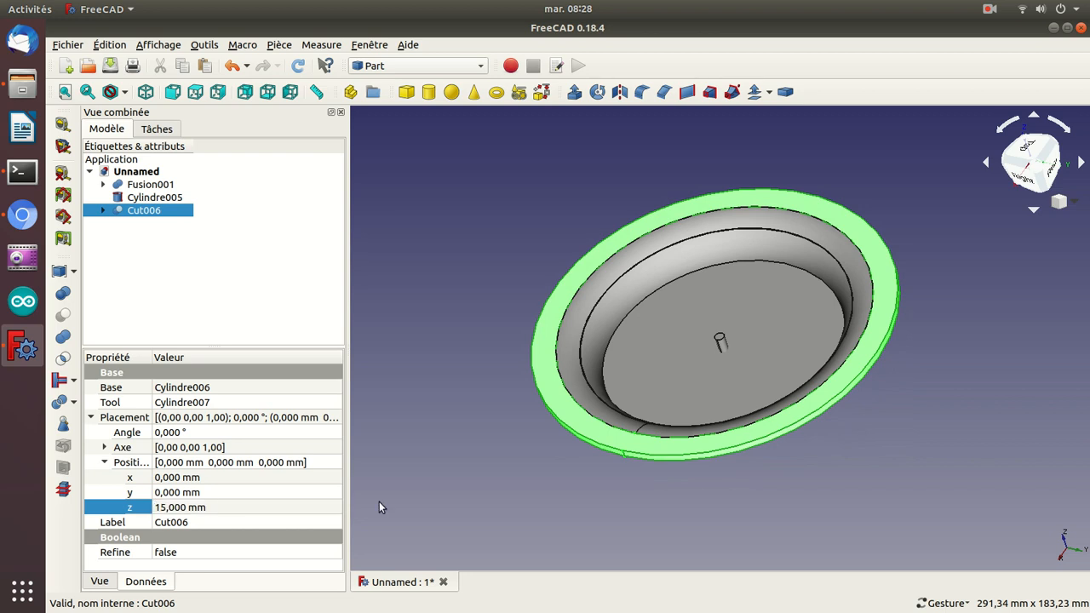
# Step: Fuse the raised flange ring Cut006 with the Fusion001 body into one solid
pyautogui.moveTo(475, 414); pyautogui.dragTo(625, 448)
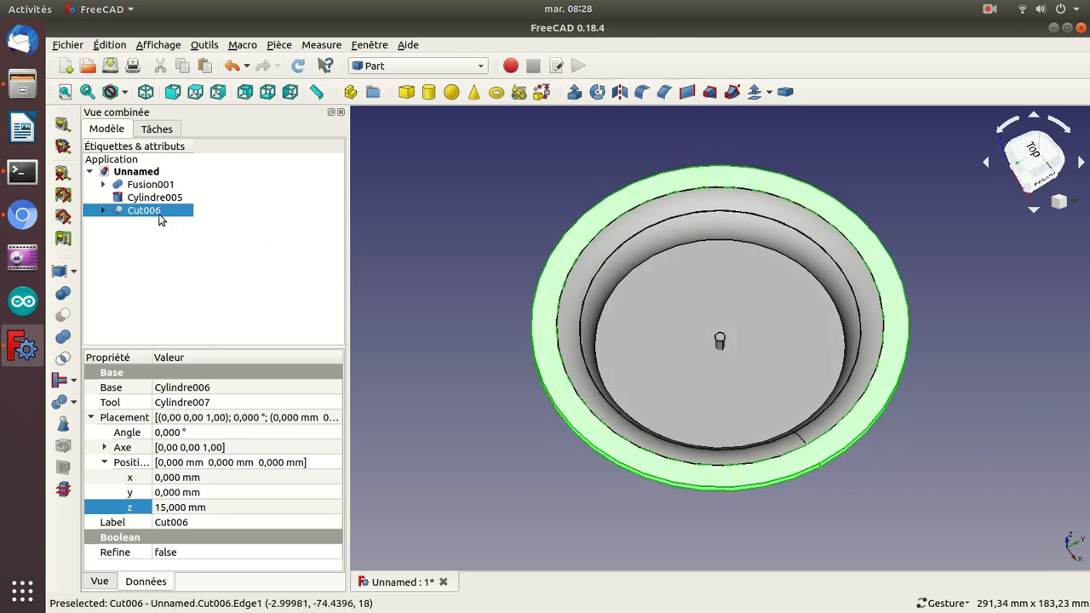
pyautogui.click(139, 185)
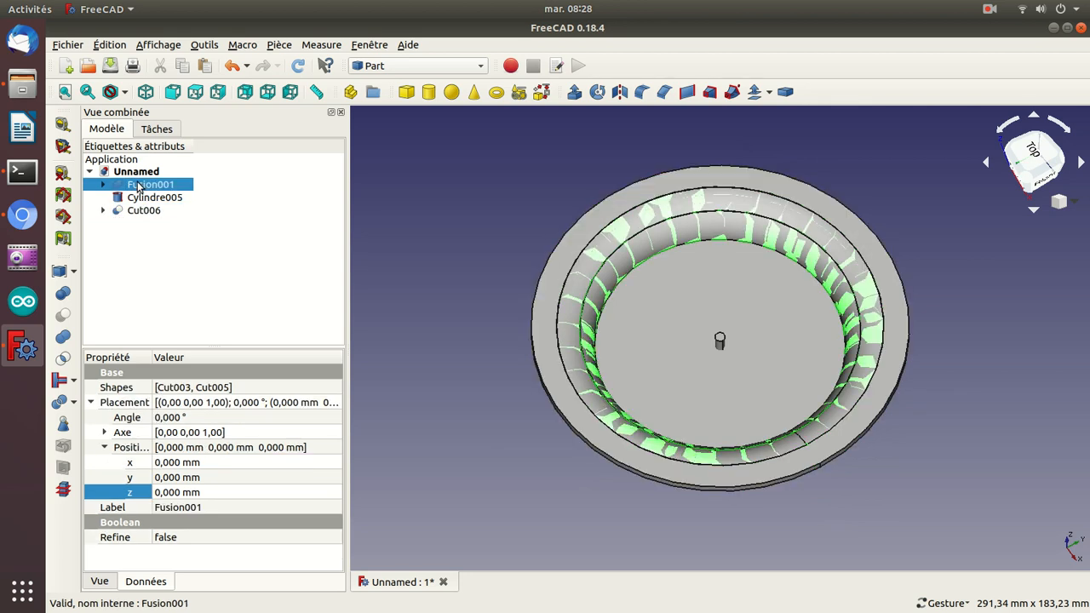
pyautogui.keyDown('ctrl'); pyautogui.click(133, 211); pyautogui.keyUp('ctrl')
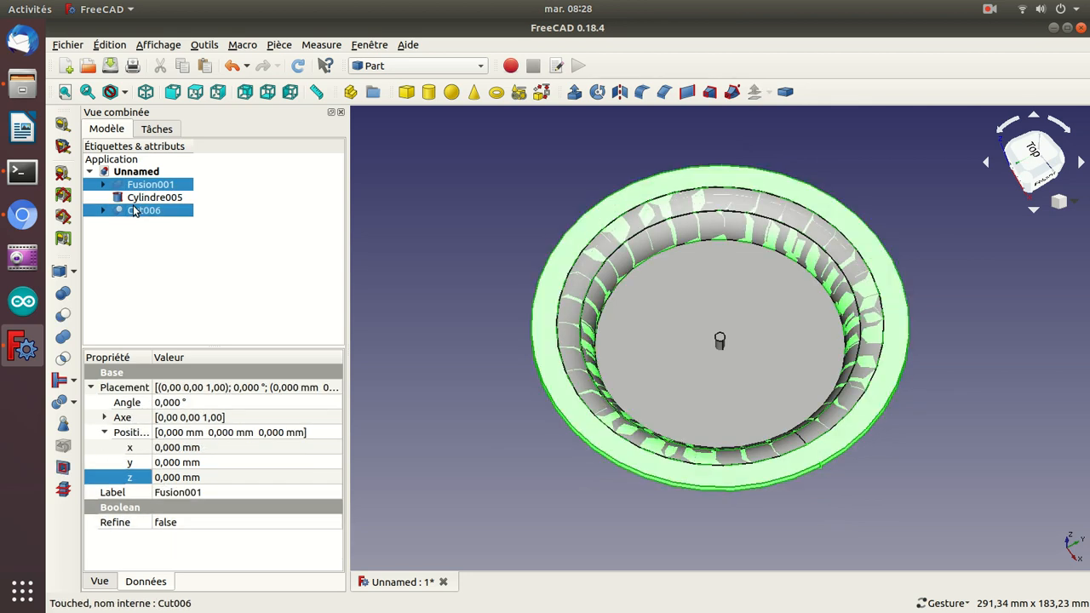
pyautogui.click(65, 339)
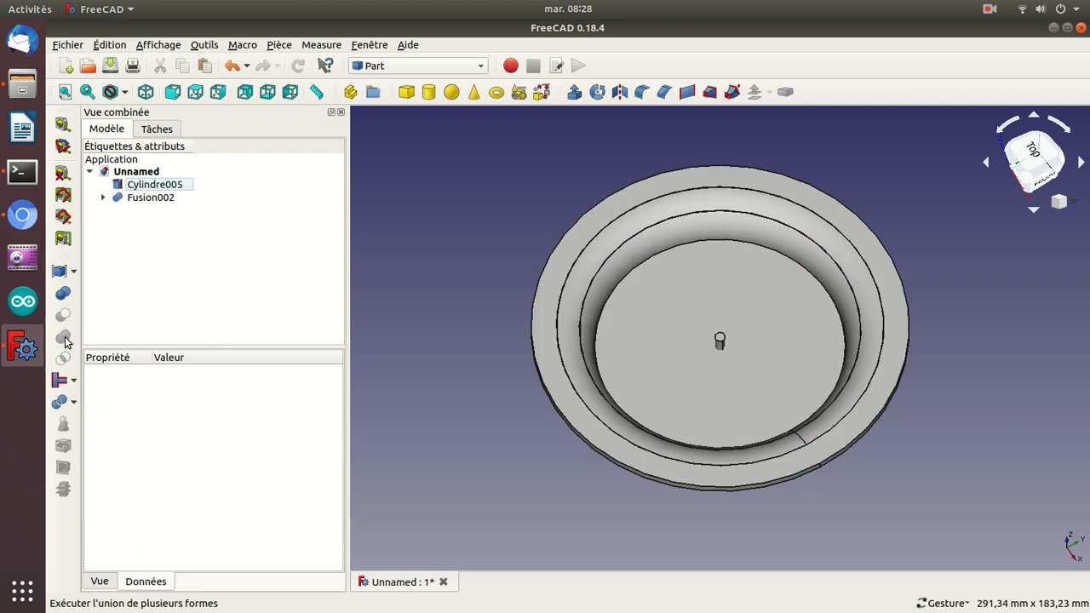
# Step: Check the central opening against the tape measure in Chromium's reference photo, then set the radius of Cylindre005 to 23.5 mm in FreeCAD
pyautogui.moveTo(474, 269); pyautogui.dragTo(546, 330)
pyautogui.click(123, 186)
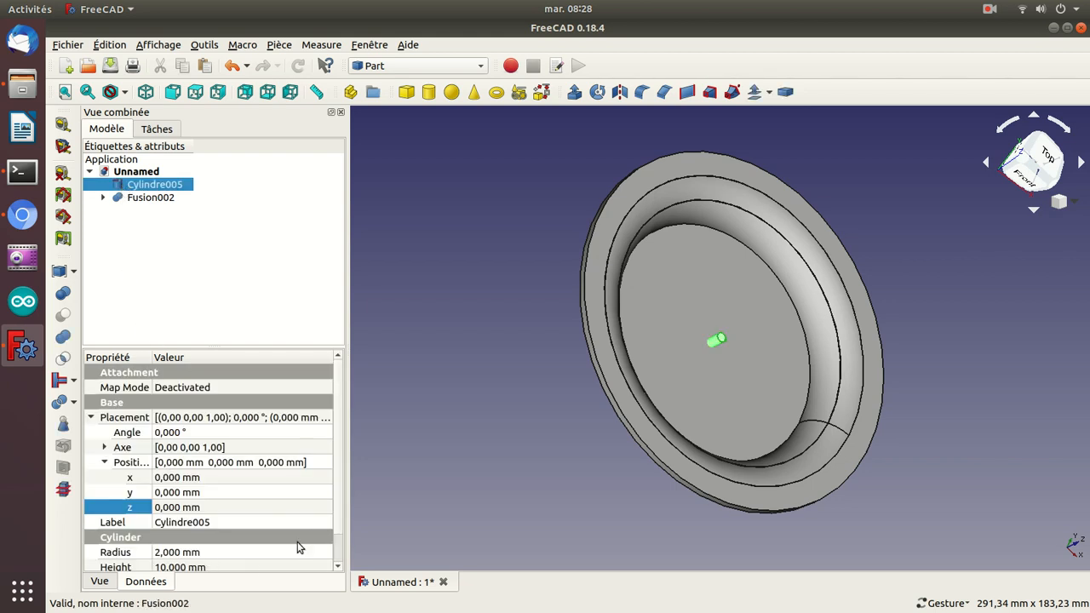
pyautogui.click(25, 225)
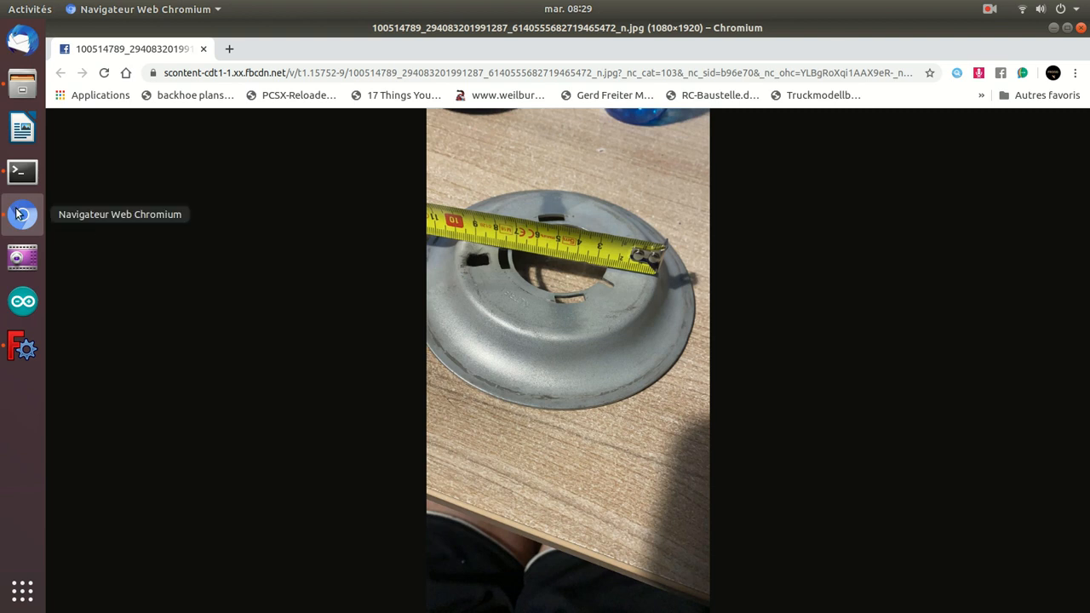
pyautogui.click(24, 343)
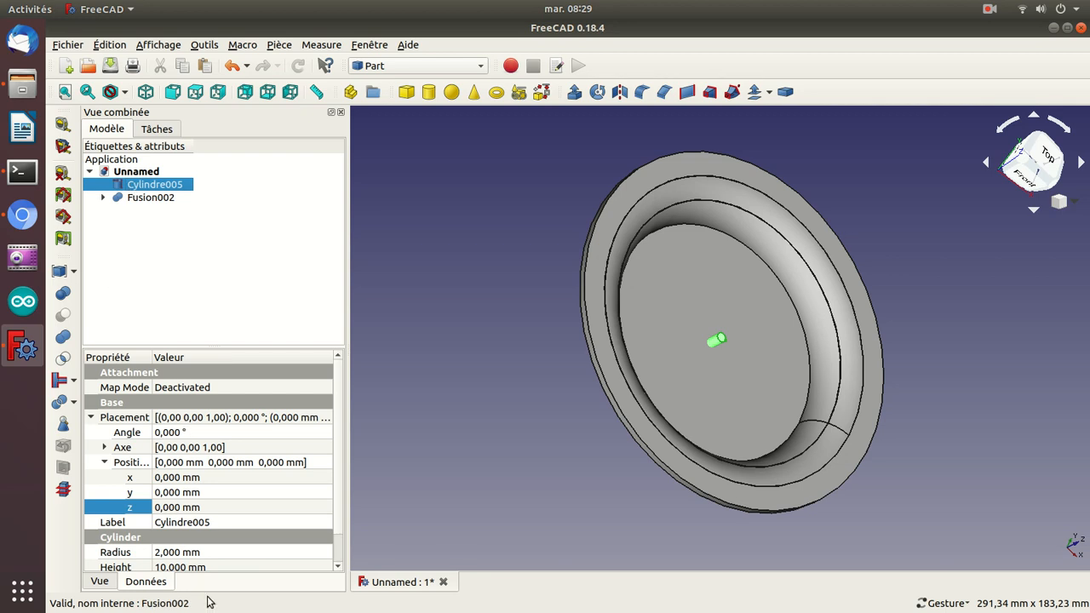
pyautogui.click(38, 226)
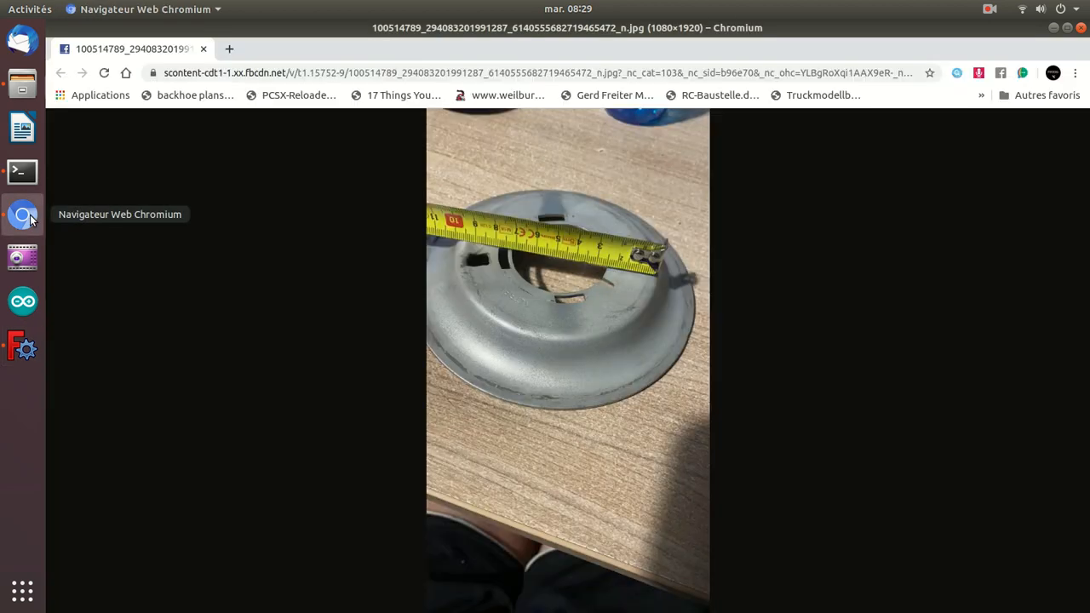
pyautogui.click(545, 282)
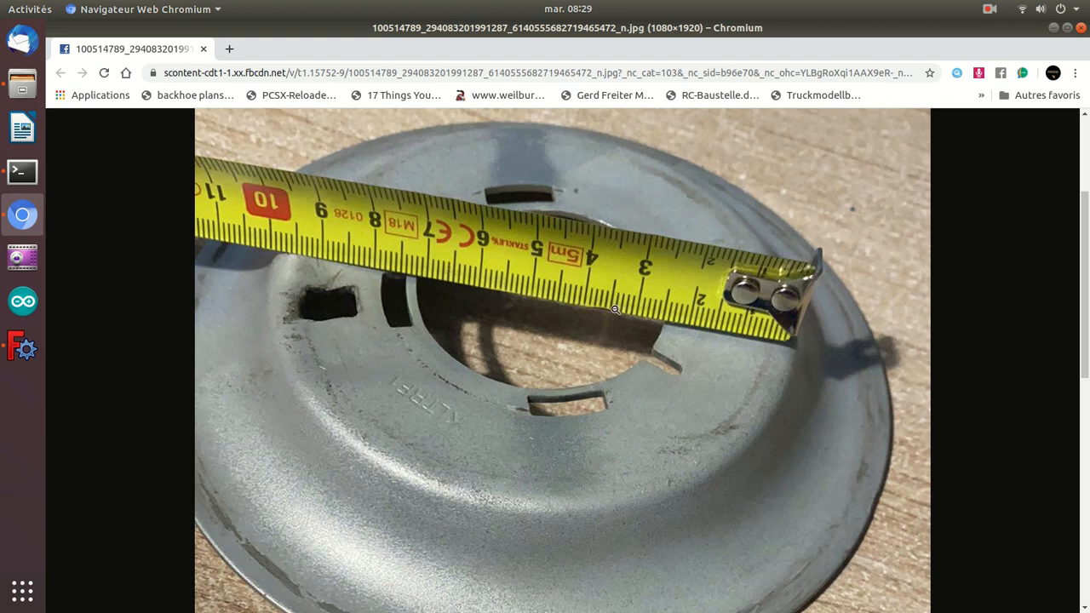
pyautogui.click(17, 352)
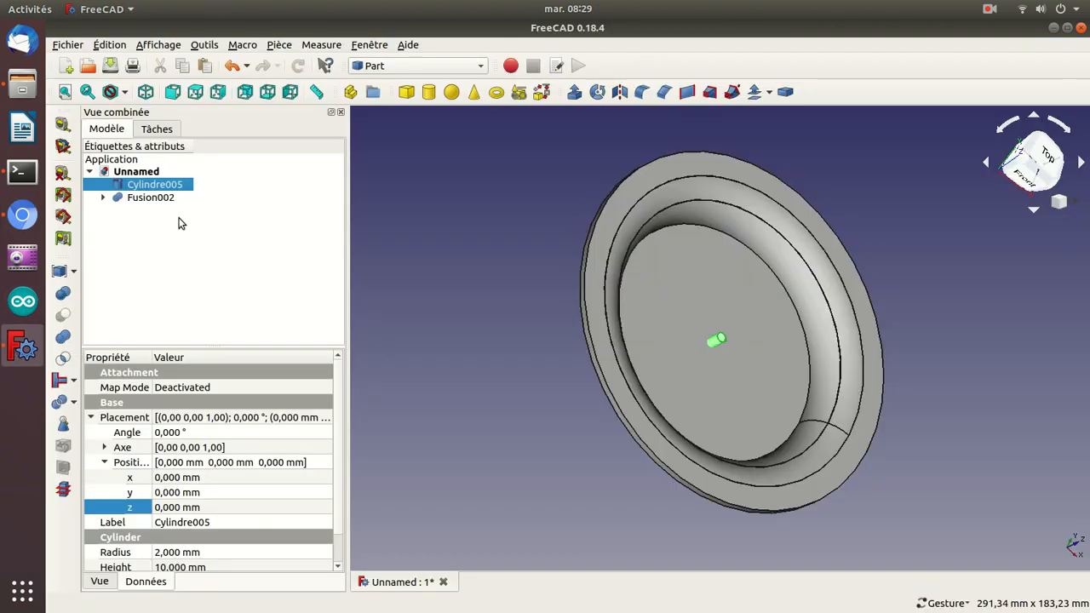
pyautogui.click(175, 554)
pyautogui.click(174, 556)
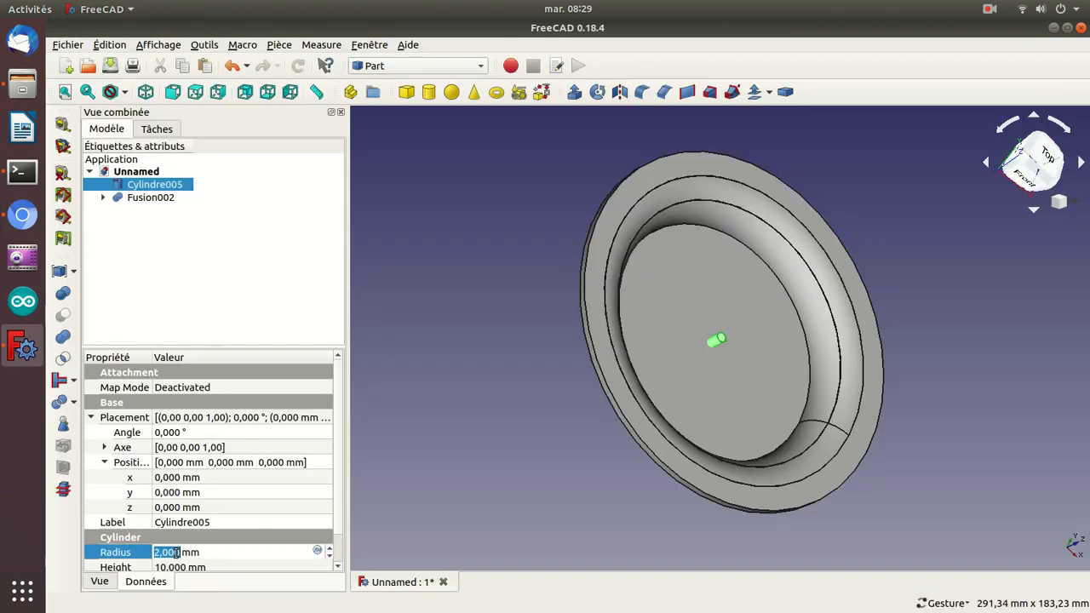
pyautogui.write('23,5')
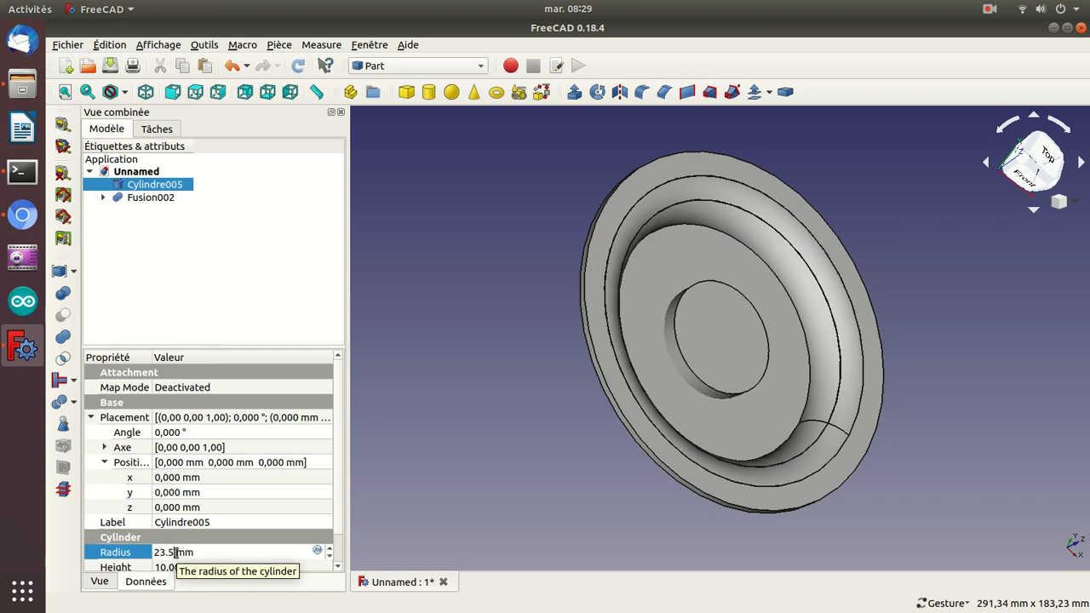
pyautogui.press('Return')
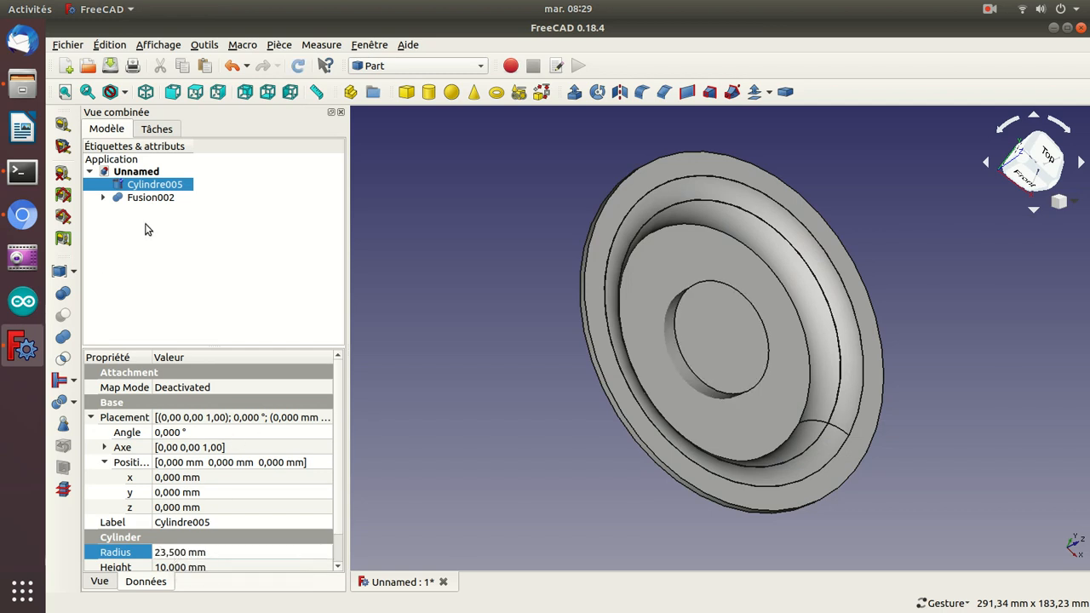
# Step: Subtract Cylindre005 from the Fusion002 body to cut the central opening
pyautogui.click(157, 198)
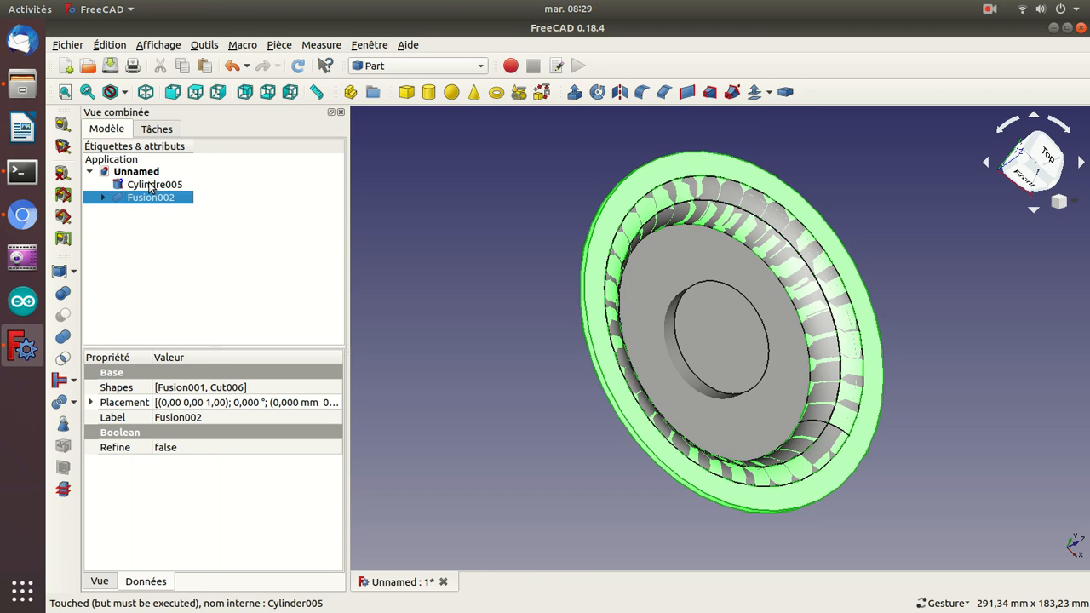
pyautogui.keyDown('ctrl'); pyautogui.click(153, 185); pyautogui.keyUp('ctrl')
pyautogui.click(64, 318)
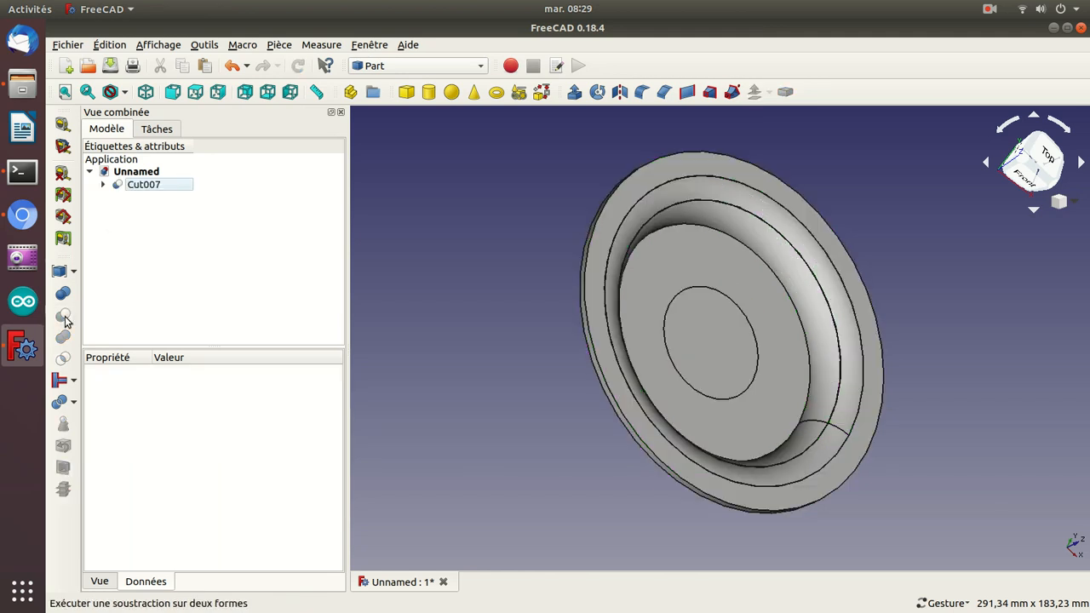
# Step: Hide the still-visible Cut003 and Cut005 component shapes nested under Fusion001 inside Cut007
pyautogui.moveTo(510, 315); pyautogui.dragTo(752, 360)
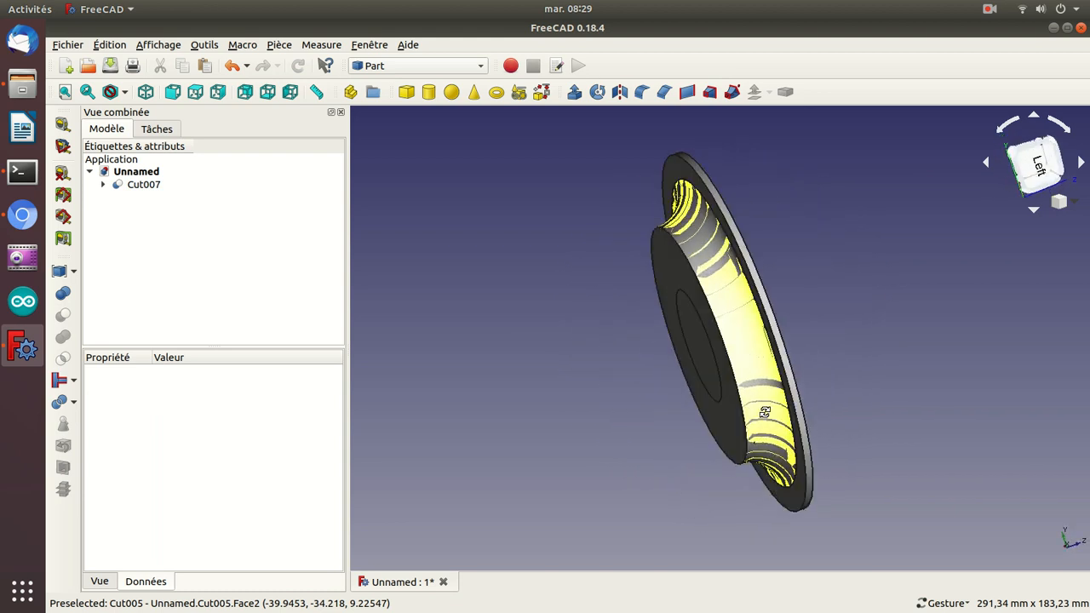
pyautogui.click(725, 353)
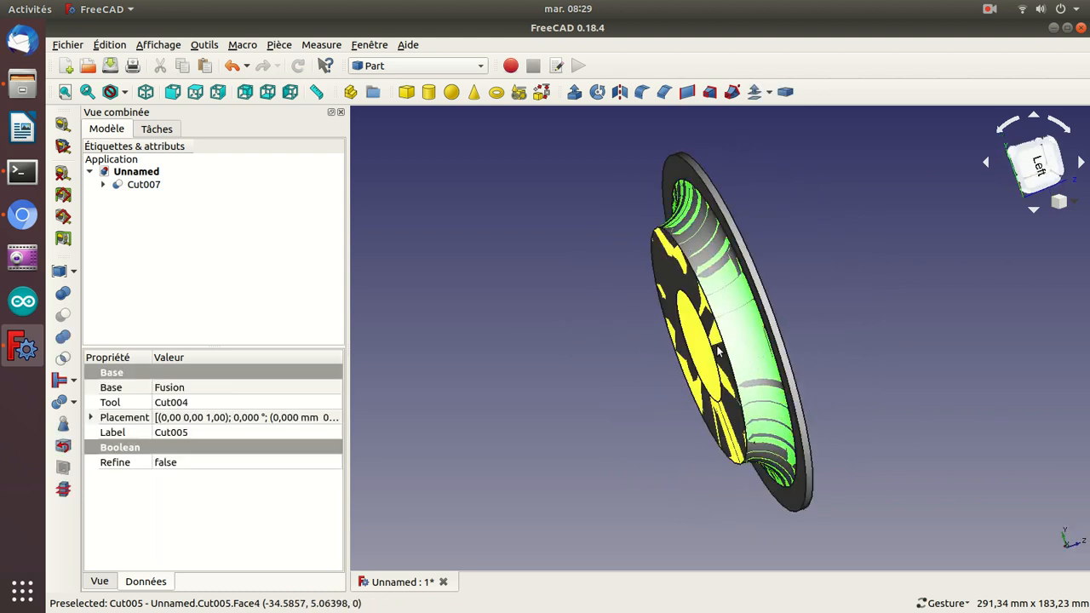
pyautogui.click(695, 351)
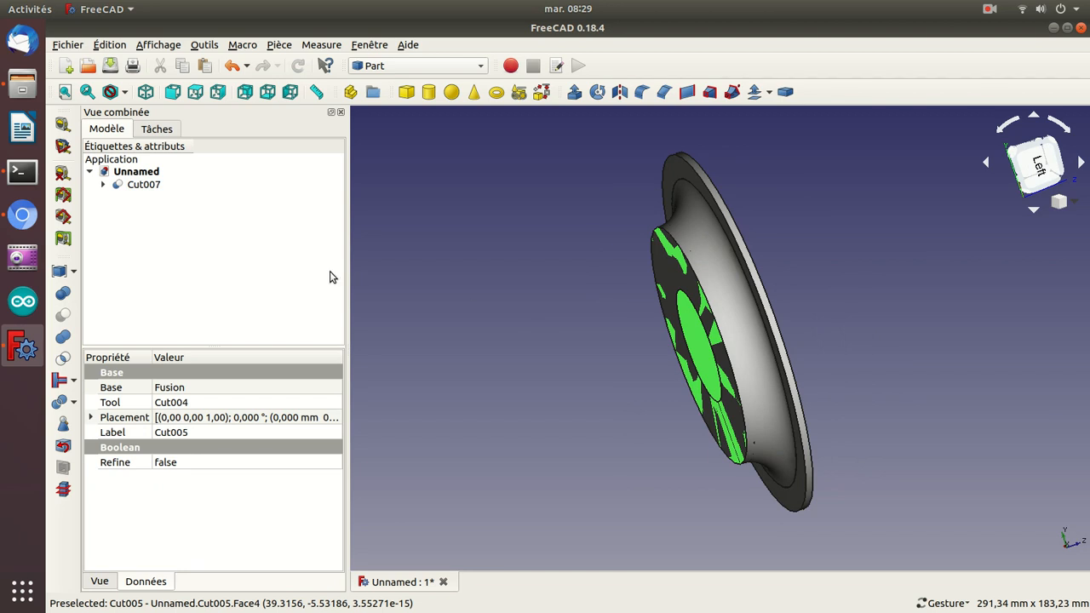
pyautogui.click(103, 184)
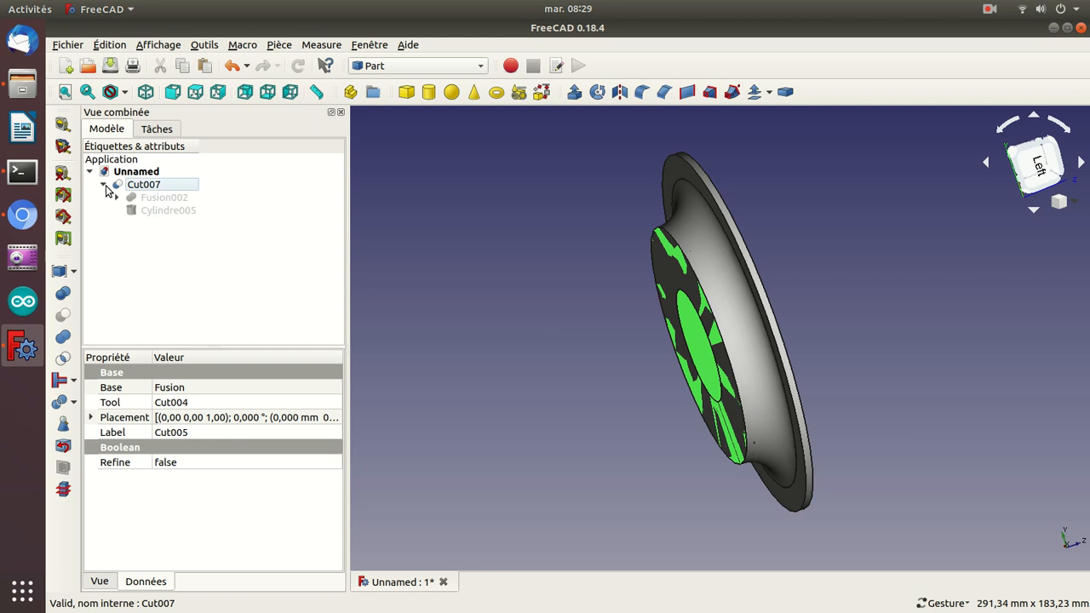
pyautogui.click(117, 197)
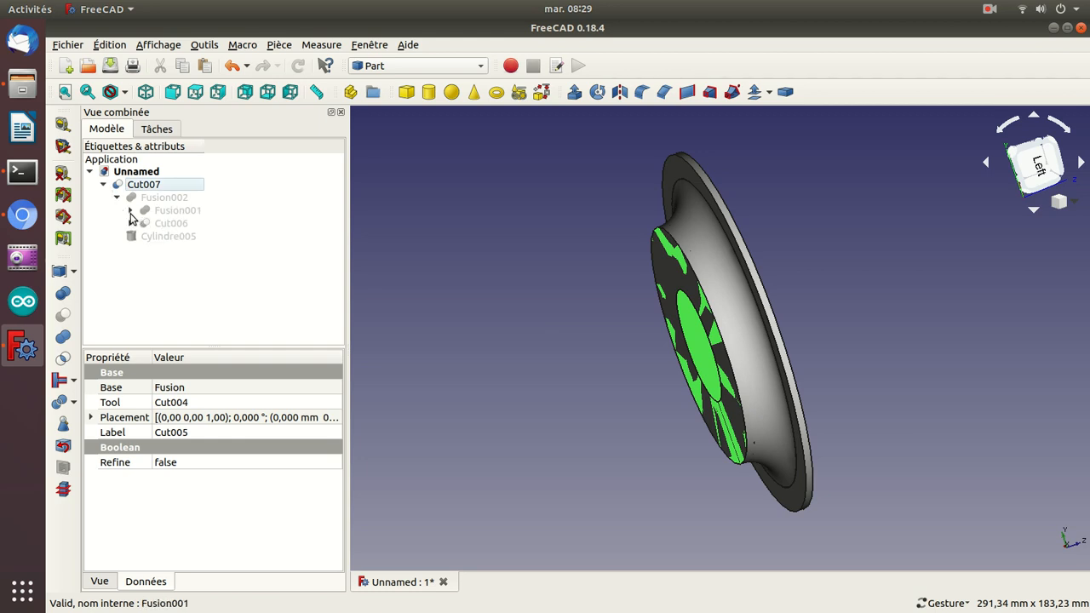
pyautogui.click(130, 211)
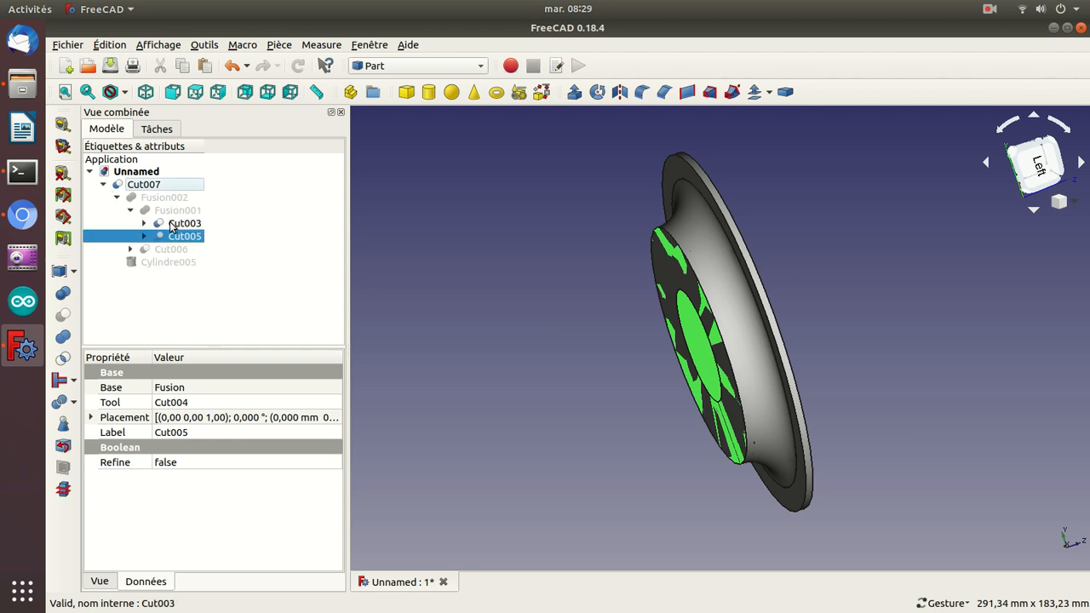
pyautogui.click(173, 224)
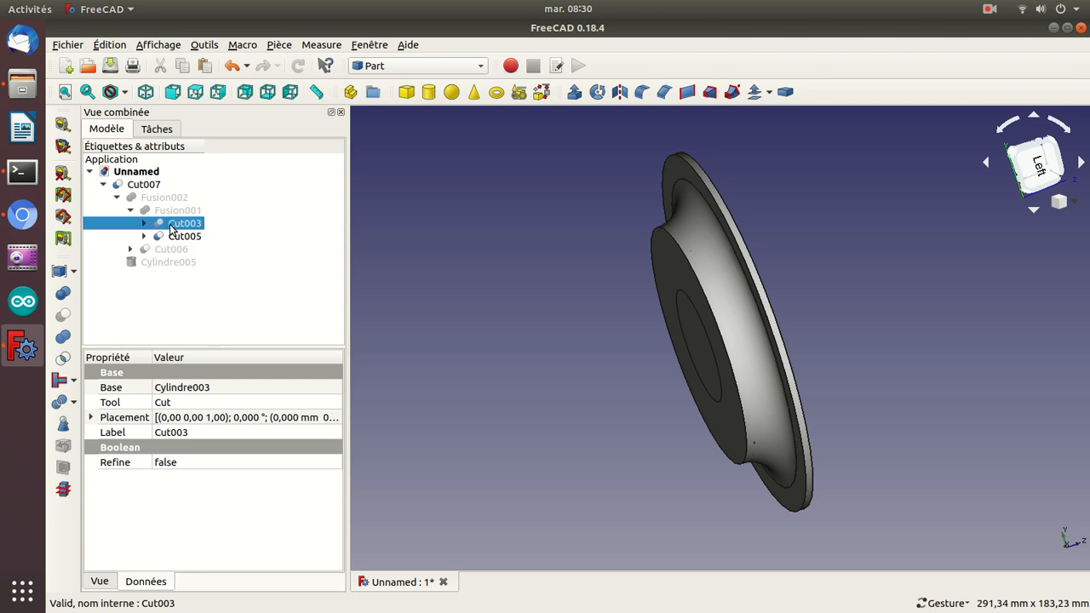
pyautogui.click(173, 236)
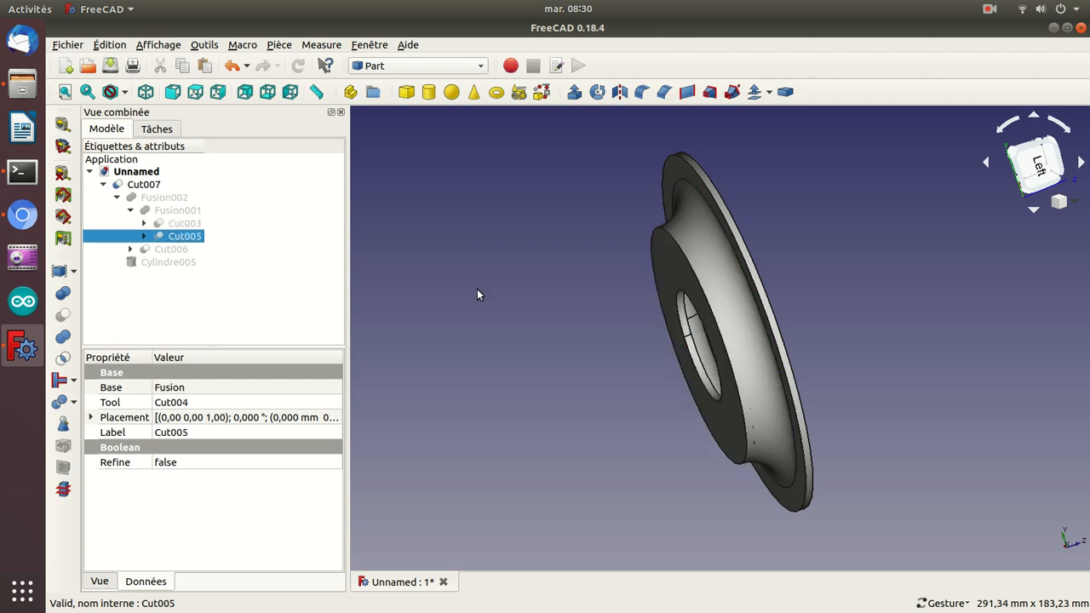
pyautogui.moveTo(526, 212); pyautogui.dragTo(605, 351)
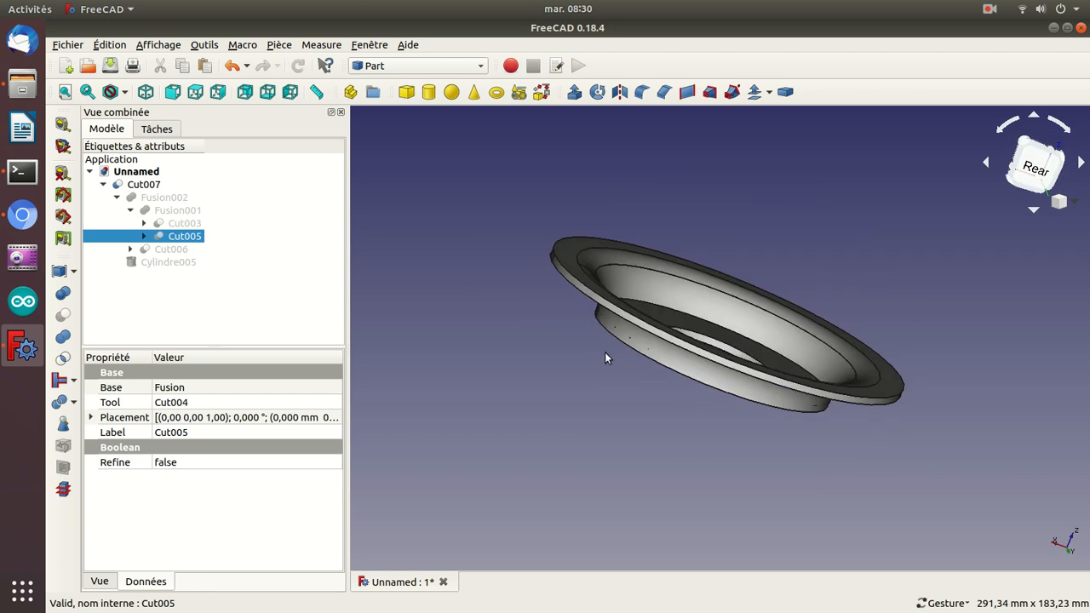
pyautogui.click(103, 185)
pyautogui.moveTo(492, 277); pyautogui.dragTo(569, 407)
pyautogui.moveTo(576, 450); pyautogui.dragTo(761, 236)
# Step: Add a new cylinder at the centre of the plate's opening and open its radius for editing
pyautogui.click(198, 228)
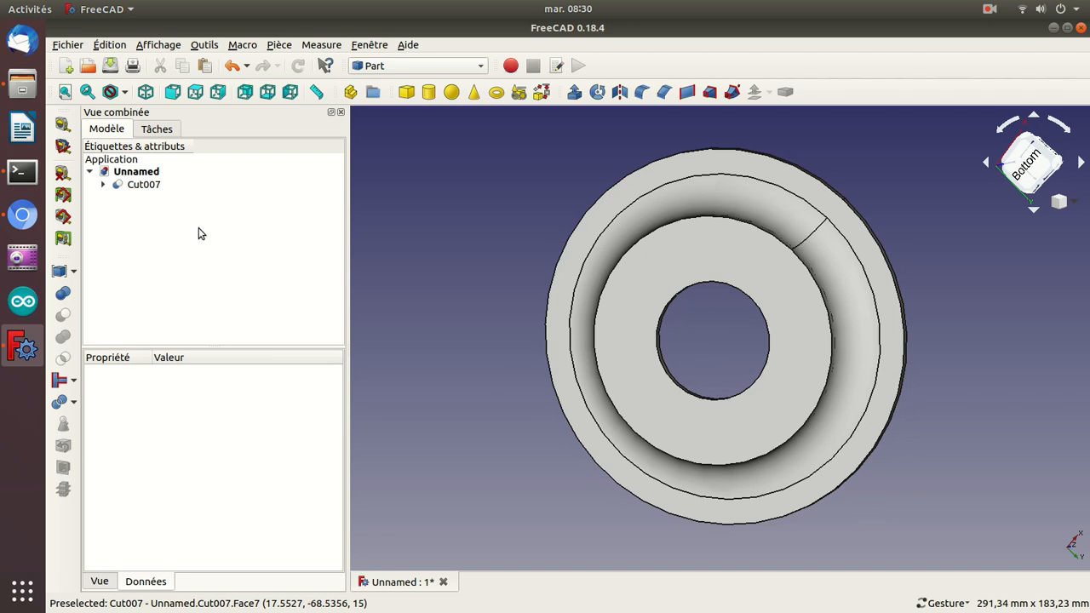
pyautogui.hotkey('ctrl', 'v')
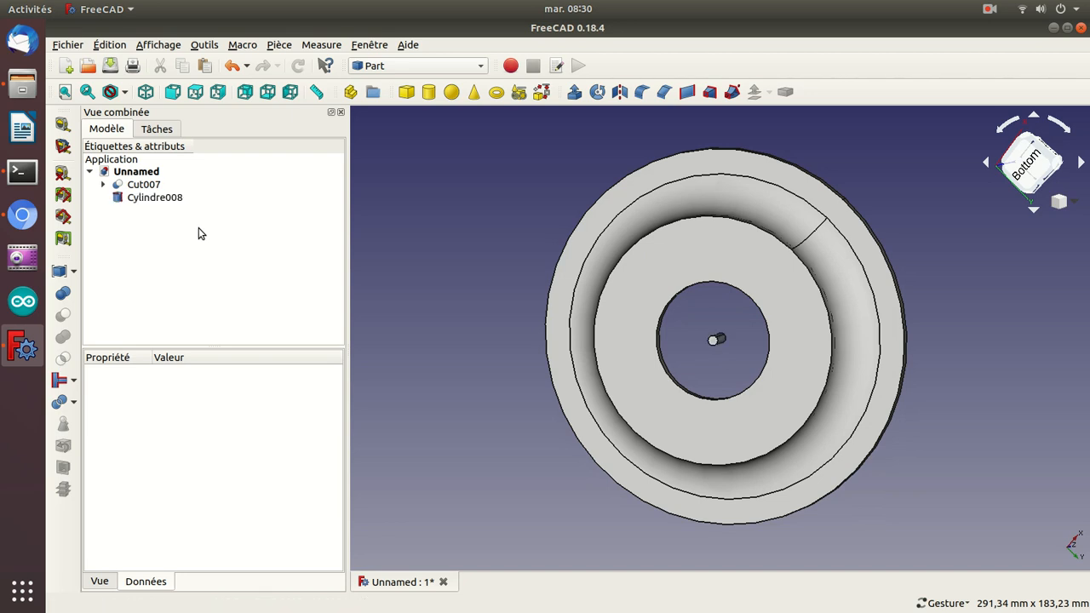
pyautogui.click(153, 198)
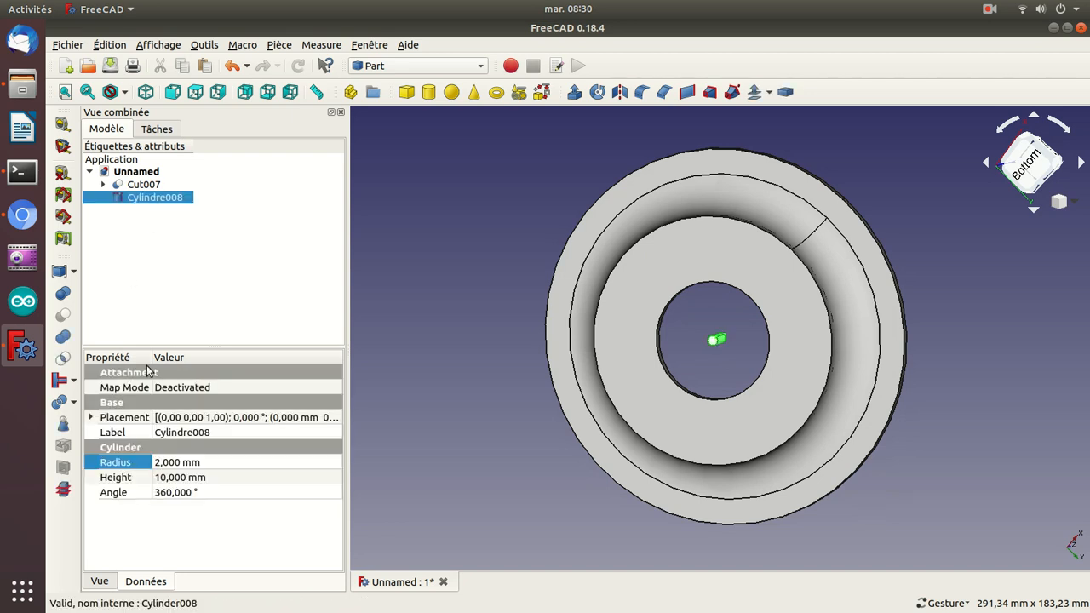
pyautogui.click(175, 463)
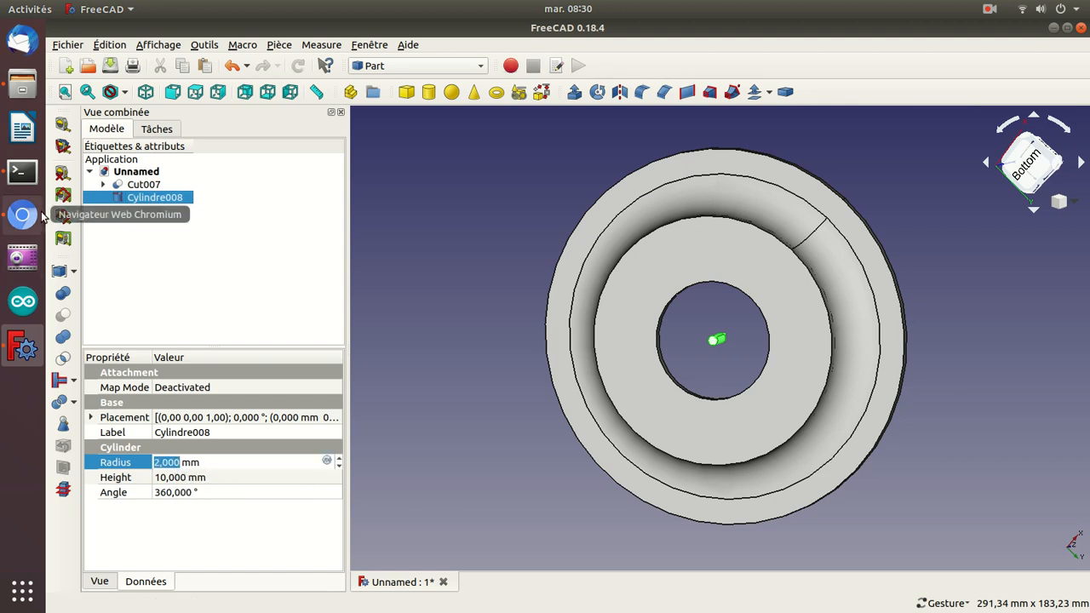
# Step: Examine the slots around the central opening against the tape measure in Chromium's two reference photos
pyautogui.click(42, 214)
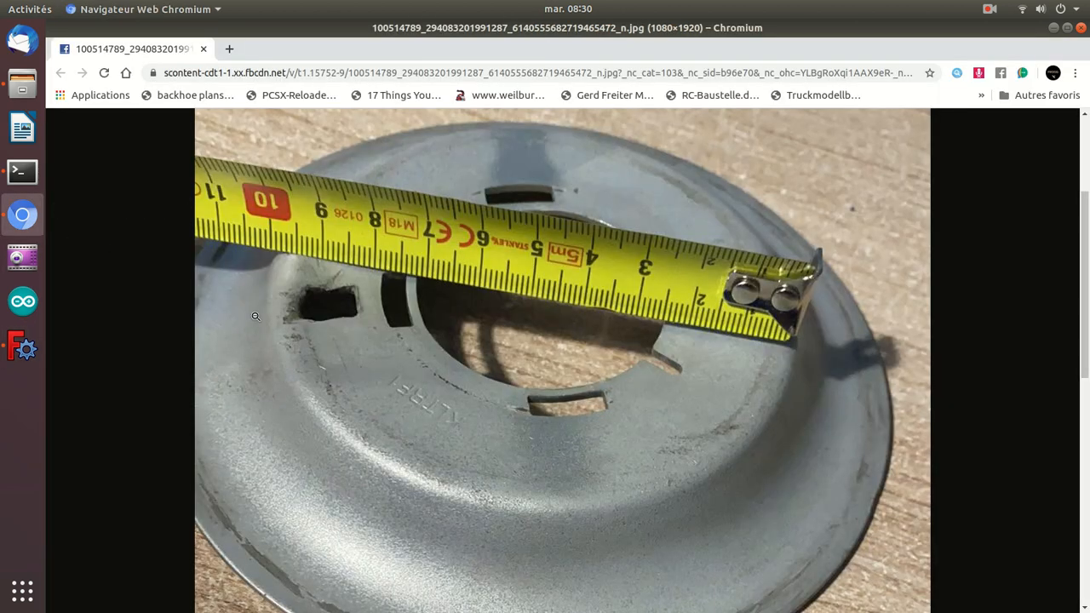
pyautogui.click(201, 197)
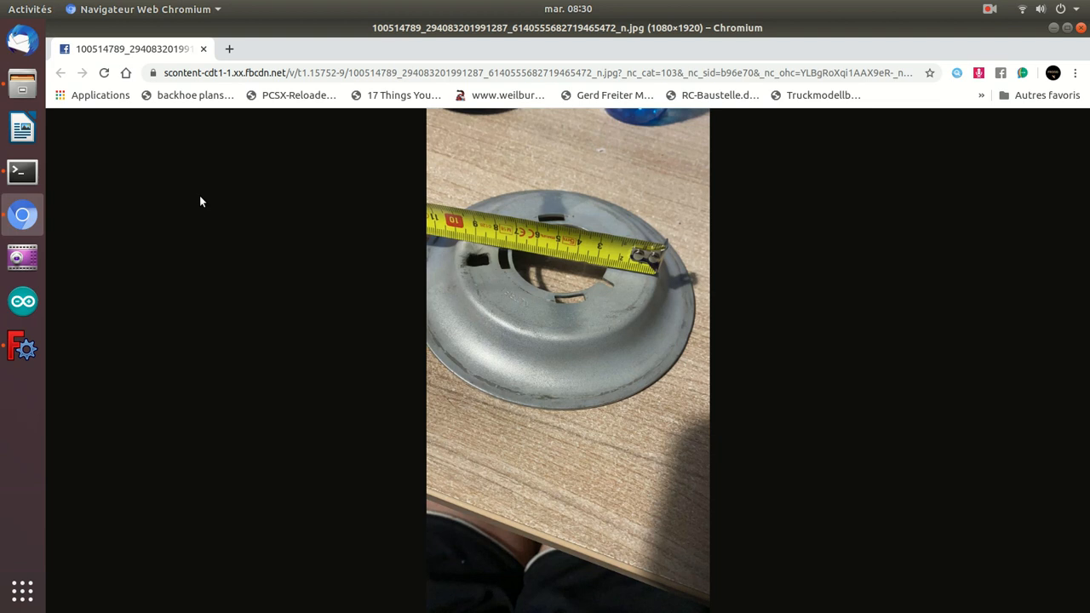
pyautogui.click(989, 9)
pyautogui.click(980, 67)
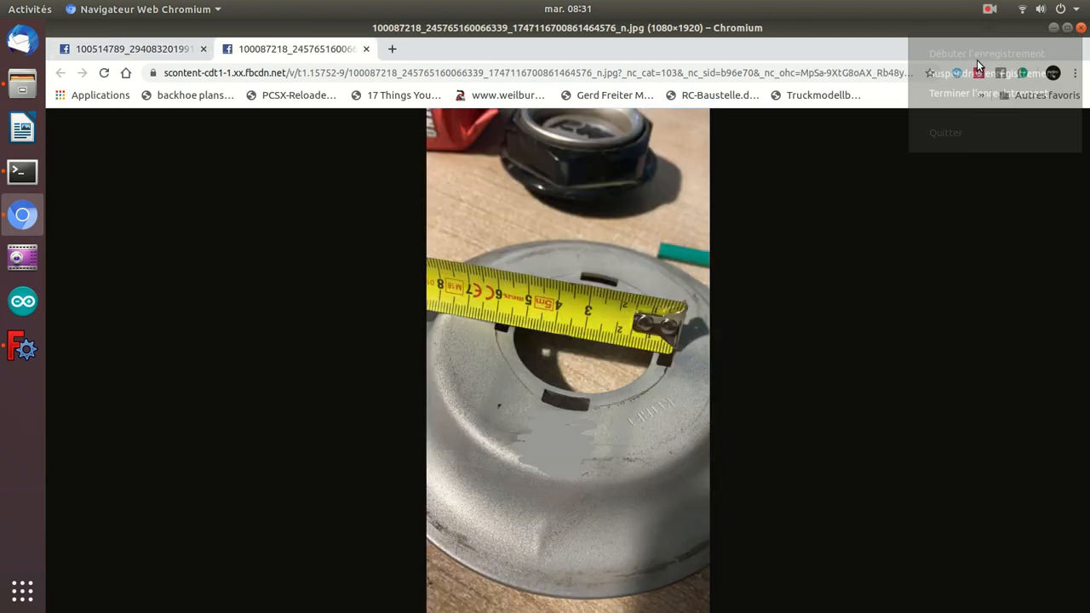
pyautogui.click(608, 315)
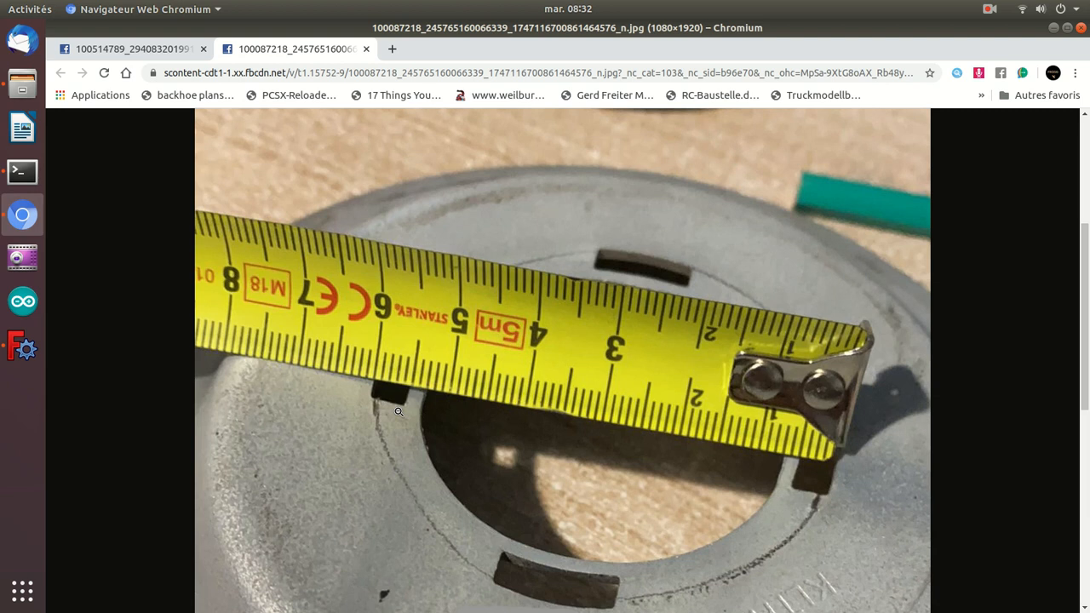
pyautogui.click(380, 368)
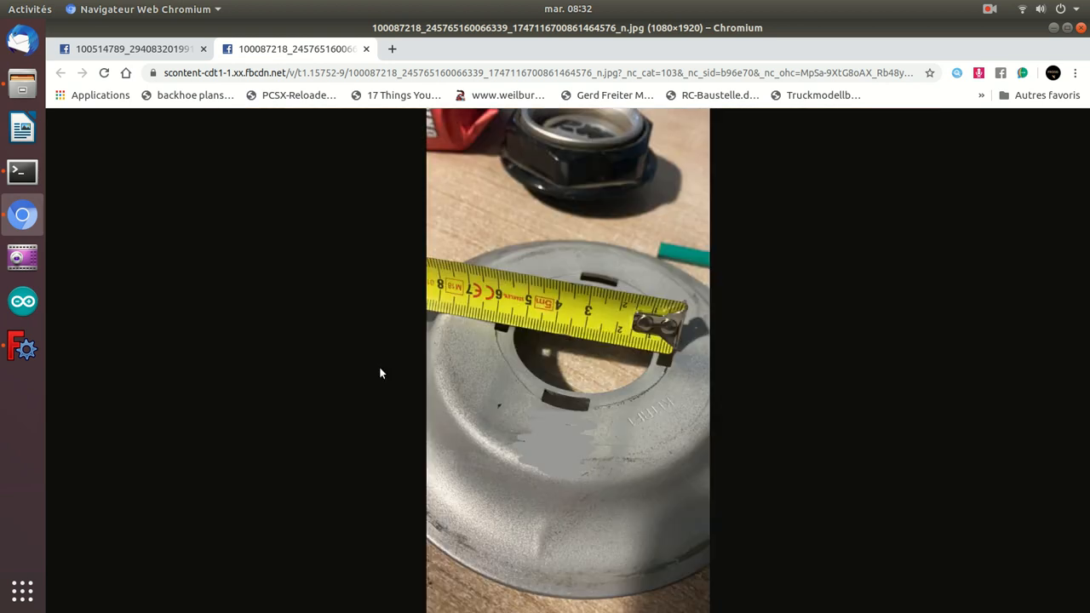
pyautogui.click(495, 375)
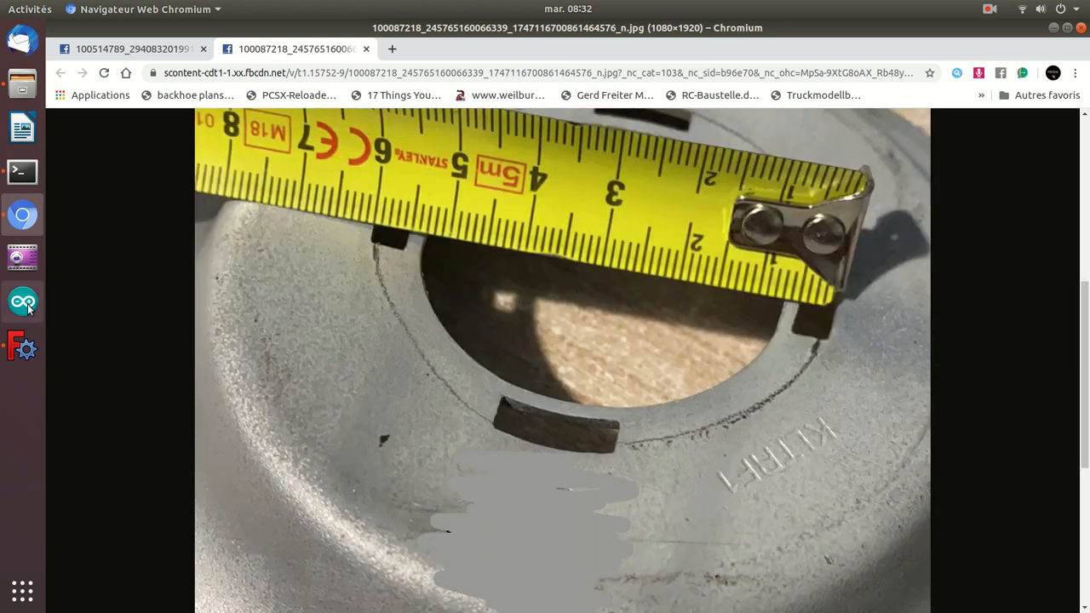
pyautogui.click(357, 321)
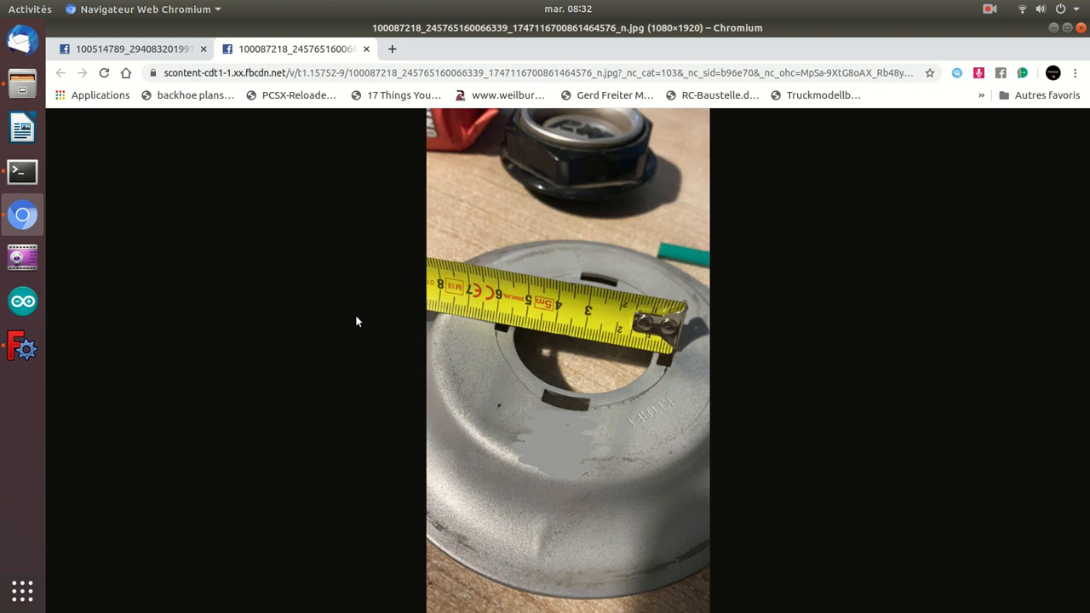
pyautogui.click(483, 299)
pyautogui.click(483, 300)
pyautogui.click(482, 300)
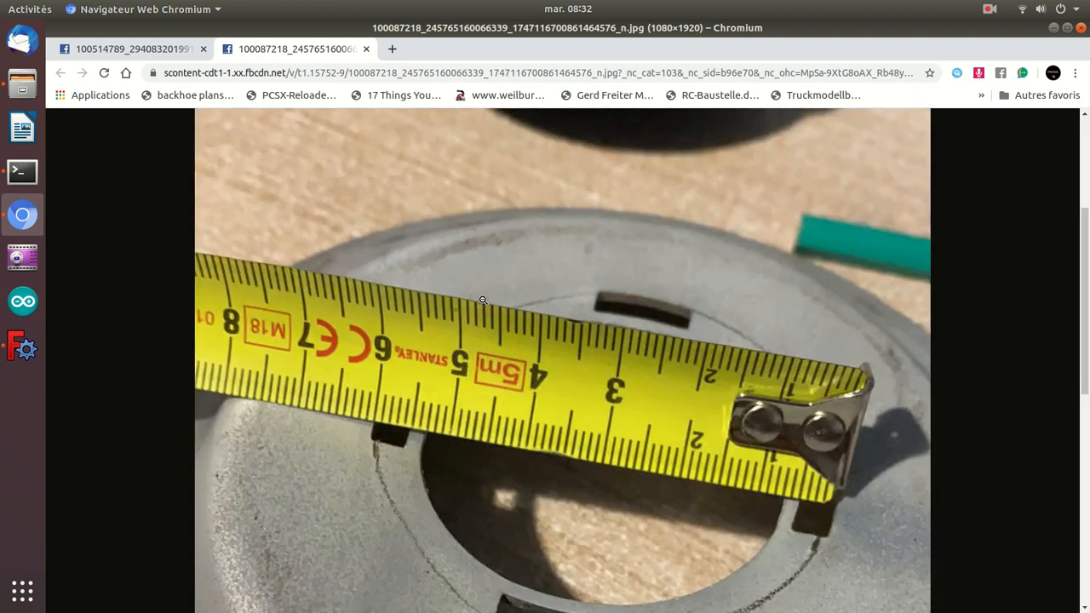
# Step: Return to FreeCAD and set the radius of Cylindre008 to 25 mm
pyautogui.click(23, 347)
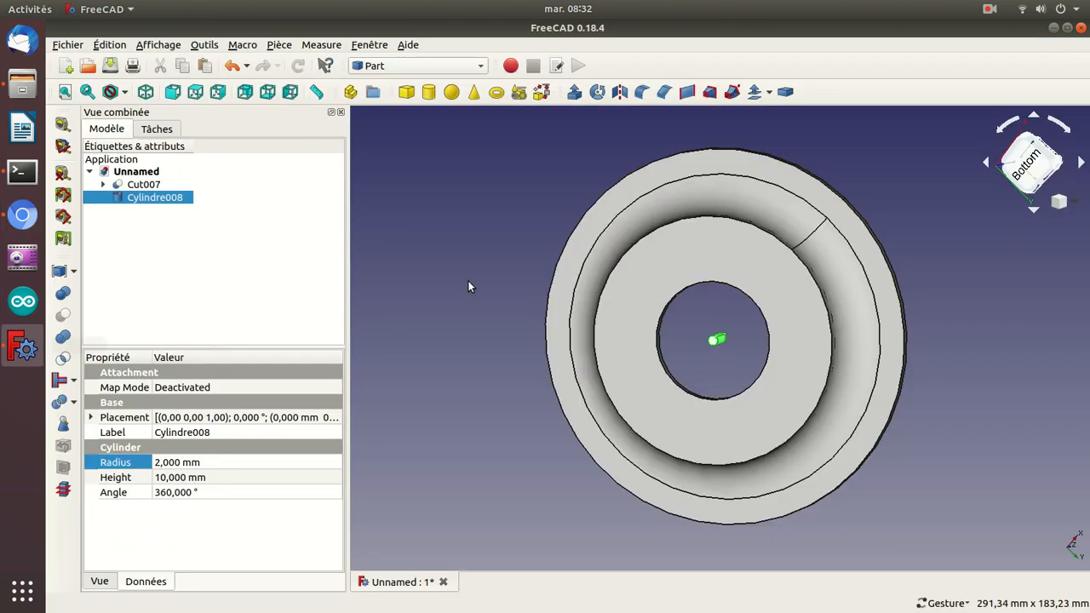
pyautogui.moveTo(358, 273); pyautogui.dragTo(472, 286)
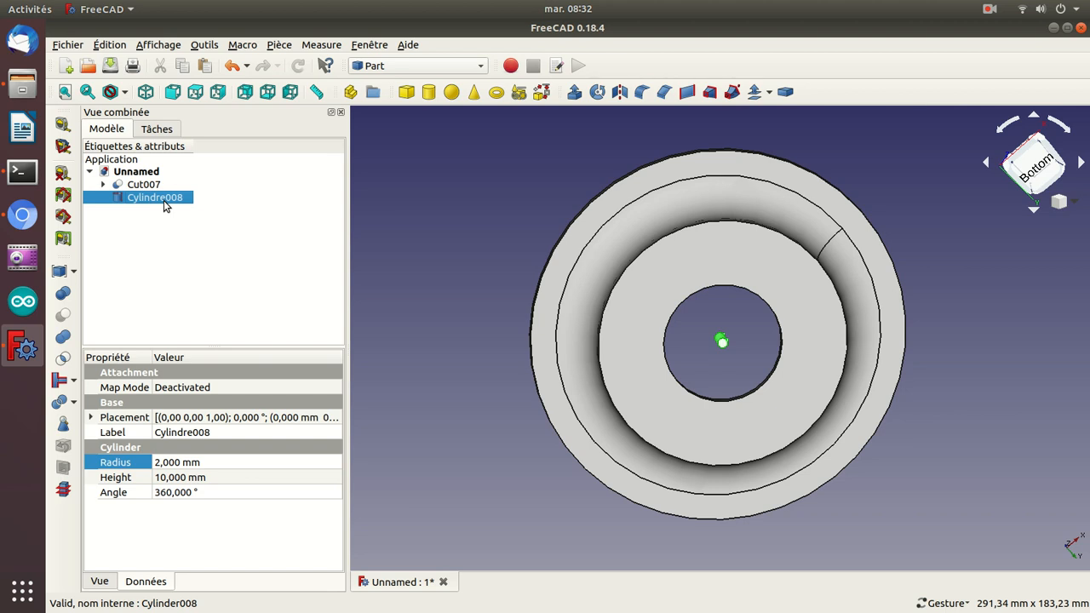
pyautogui.click(157, 462)
pyautogui.click(158, 463)
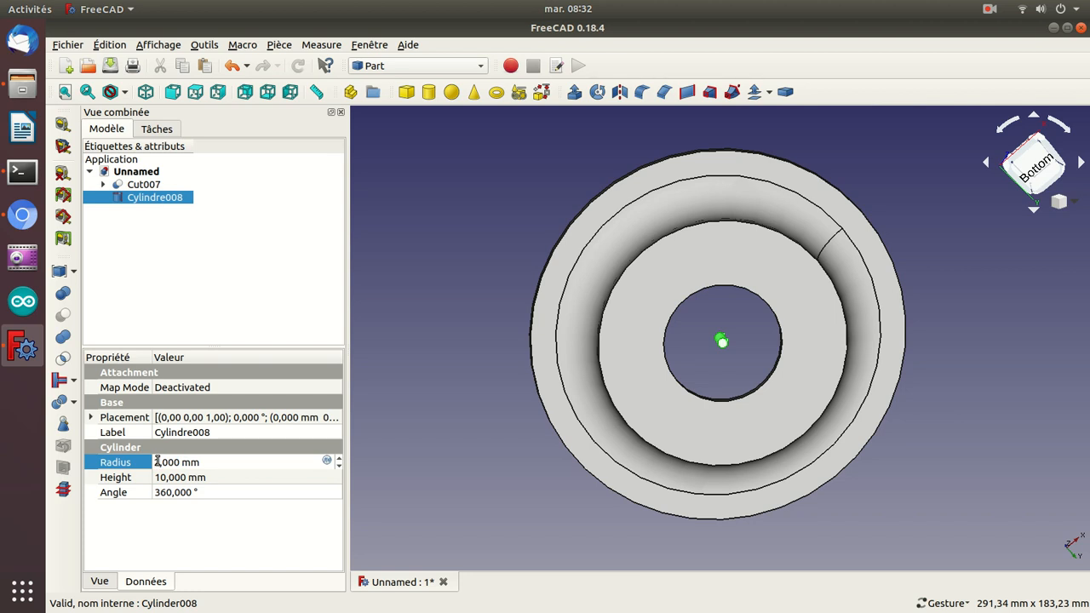
pyautogui.write('5')
pyautogui.press('Return')
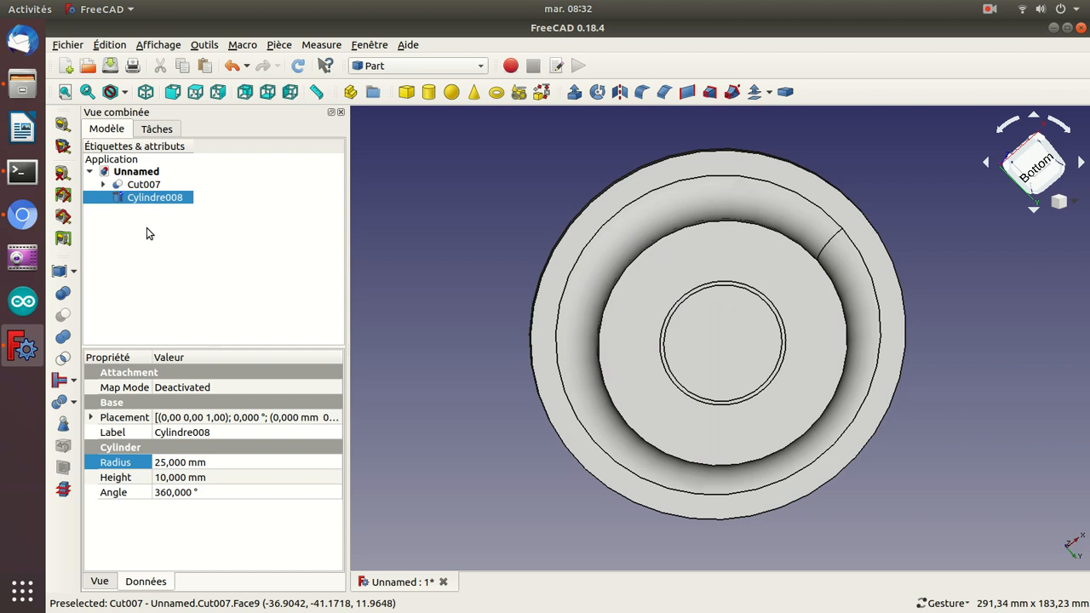
# Step: Duplicate Cylindre008 and set the copy's radius to 30 mm
pyautogui.hotkey('ctrl', 'c')
pyautogui.hotkey('ctrl', 'v')
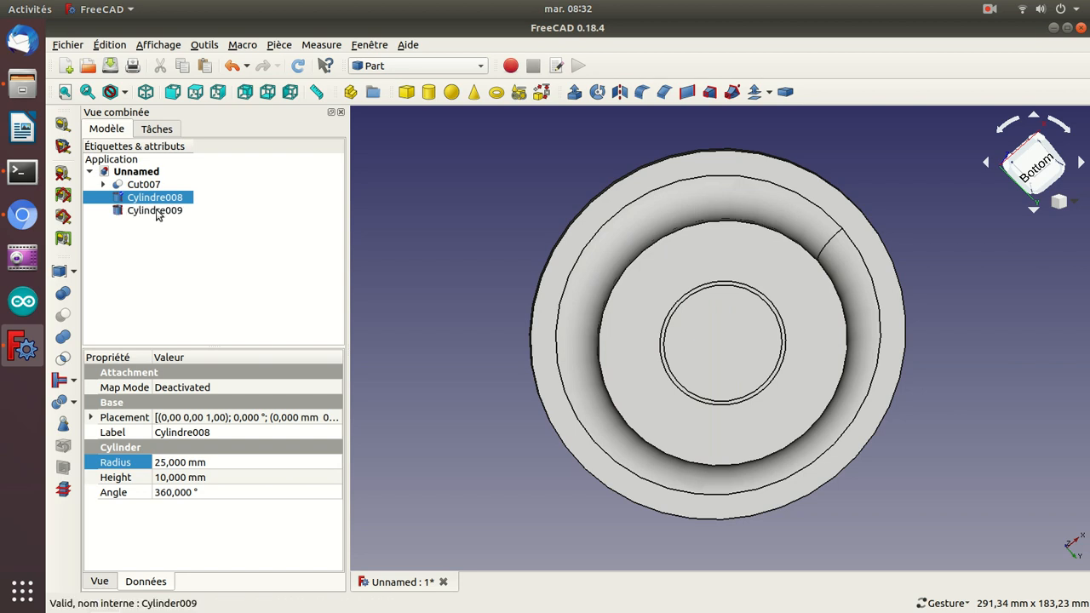
pyautogui.click(159, 462)
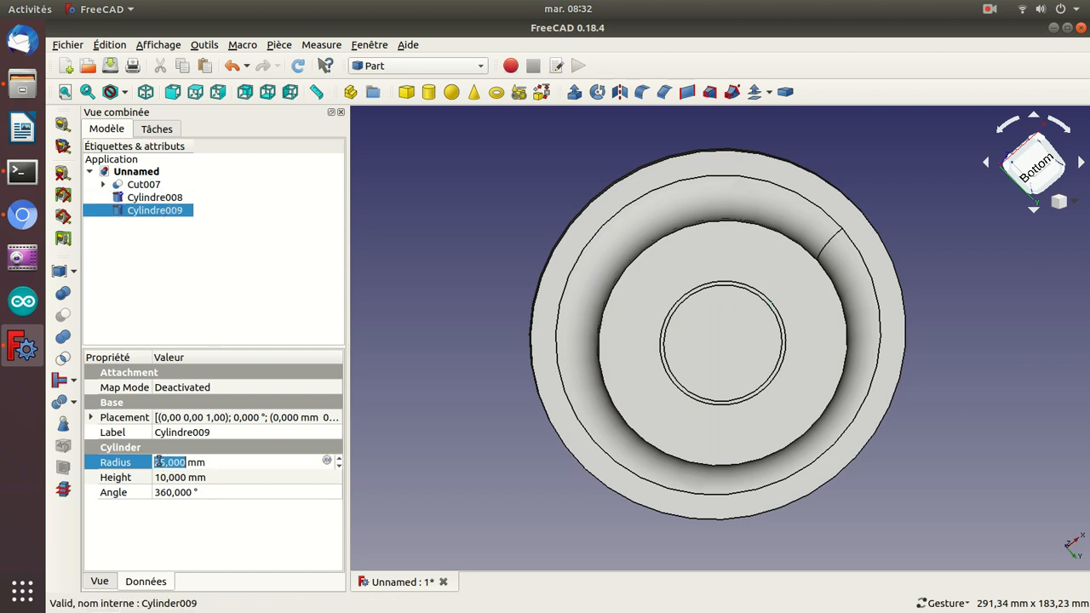
pyautogui.write('10')
pyautogui.press('Return')
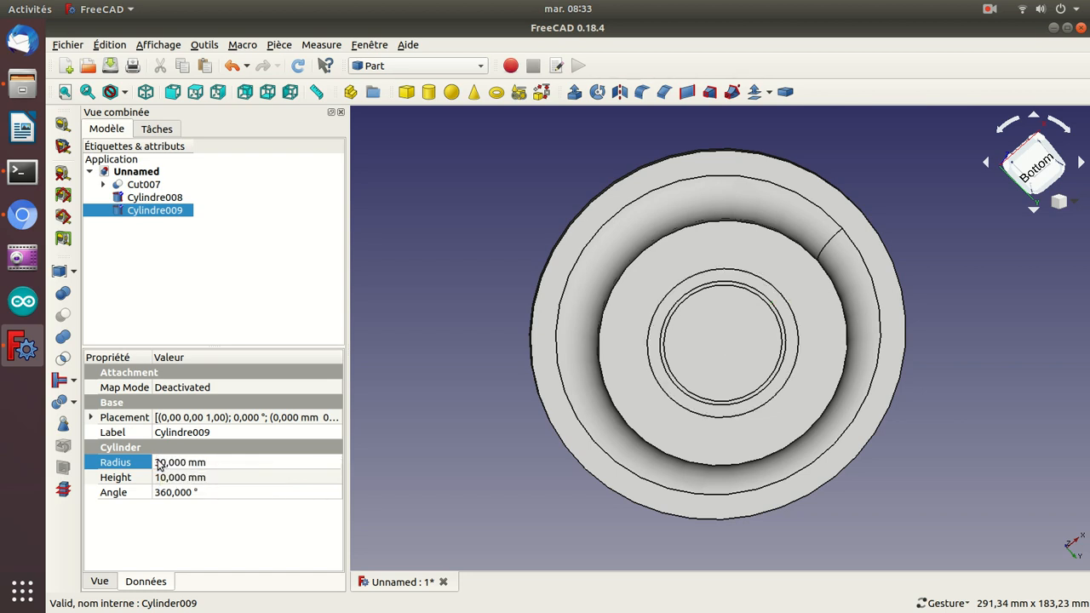
# Step: Hide the plate body Cut007 so only the two central cylinders are displayed
pyautogui.click(139, 186)
pyautogui.press('space')
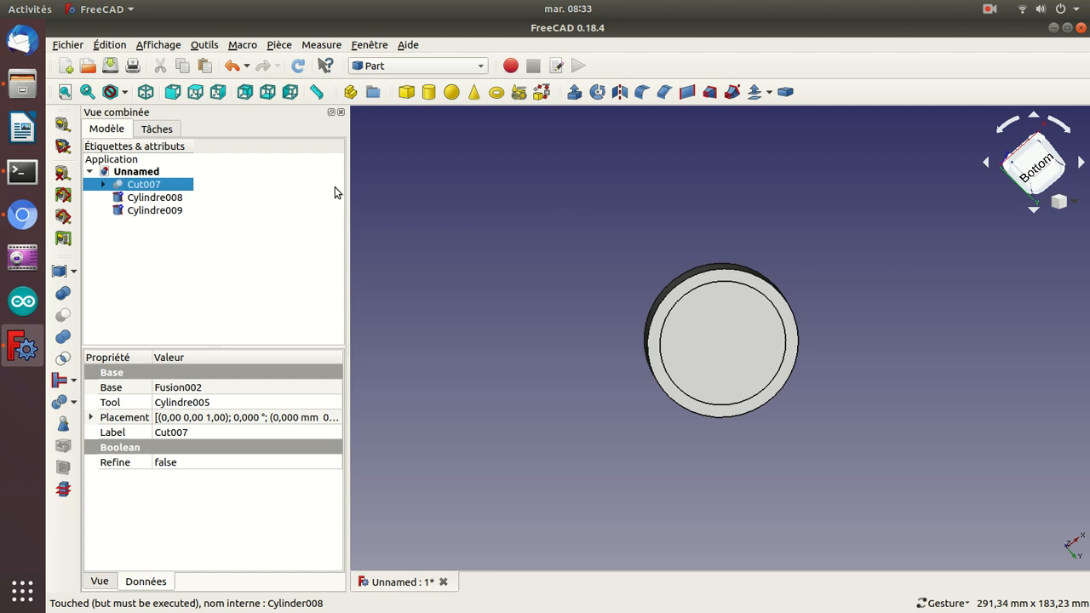
pyautogui.moveTo(521, 209); pyautogui.dragTo(728, 353)
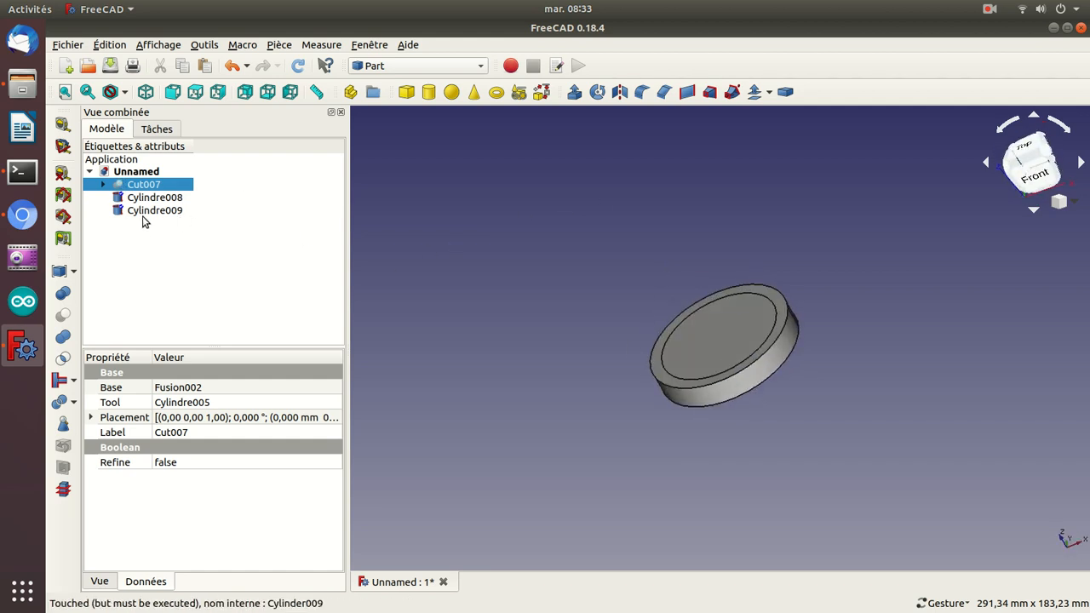
pyautogui.press('space')
# Step: Set the height of the outer cylinder Cylindre009 to 9 mm
pyautogui.click(145, 210)
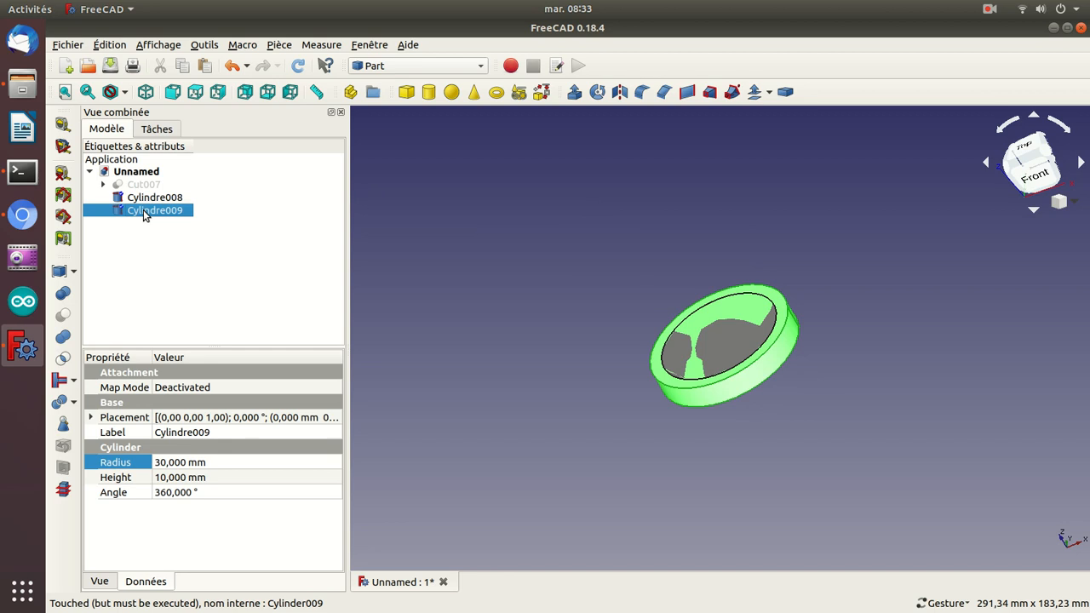
pyautogui.click(172, 477)
pyautogui.write('9')
pyautogui.press('Return')
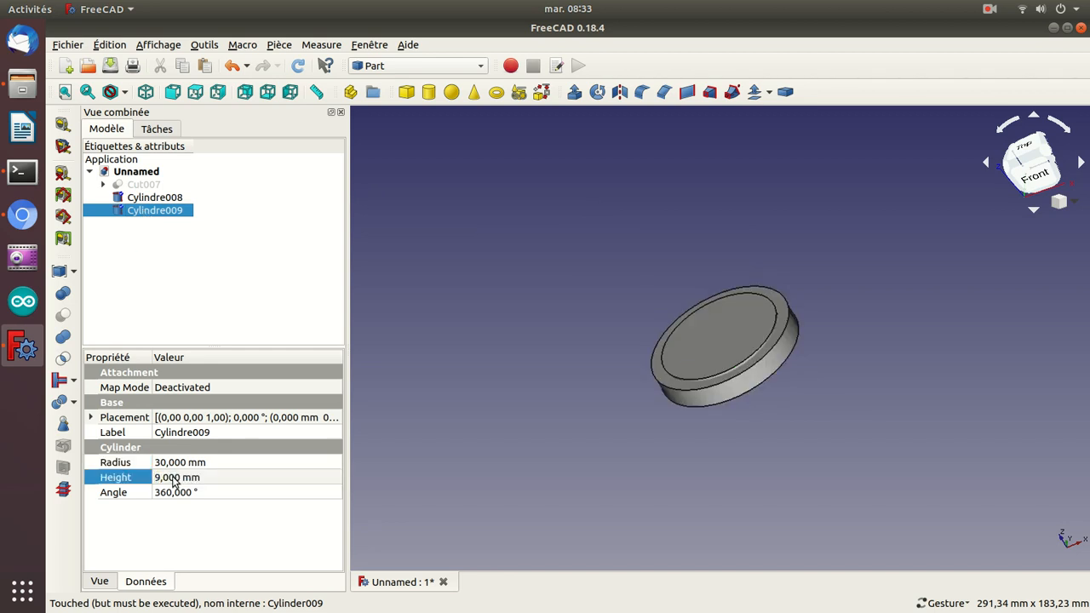
# Step: Subtract Cylindre008 from Cylindre009 to form a ring
pyautogui.click(154, 200)
pyautogui.click(151, 213)
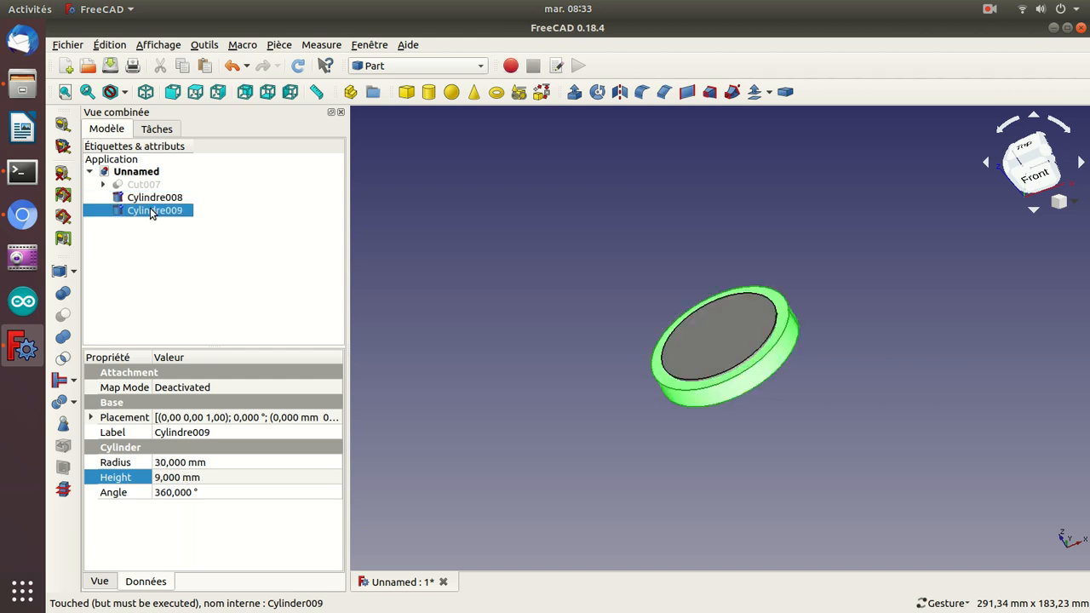
pyautogui.keyDown('ctrl'); pyautogui.click(152, 213); pyautogui.keyUp('ctrl')
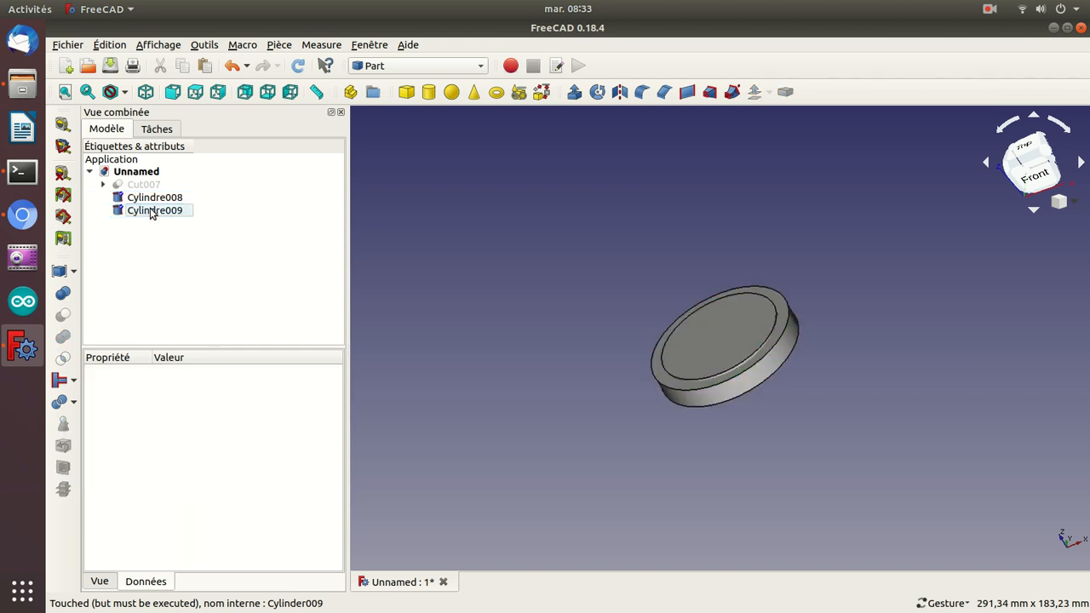
pyautogui.click(150, 211)
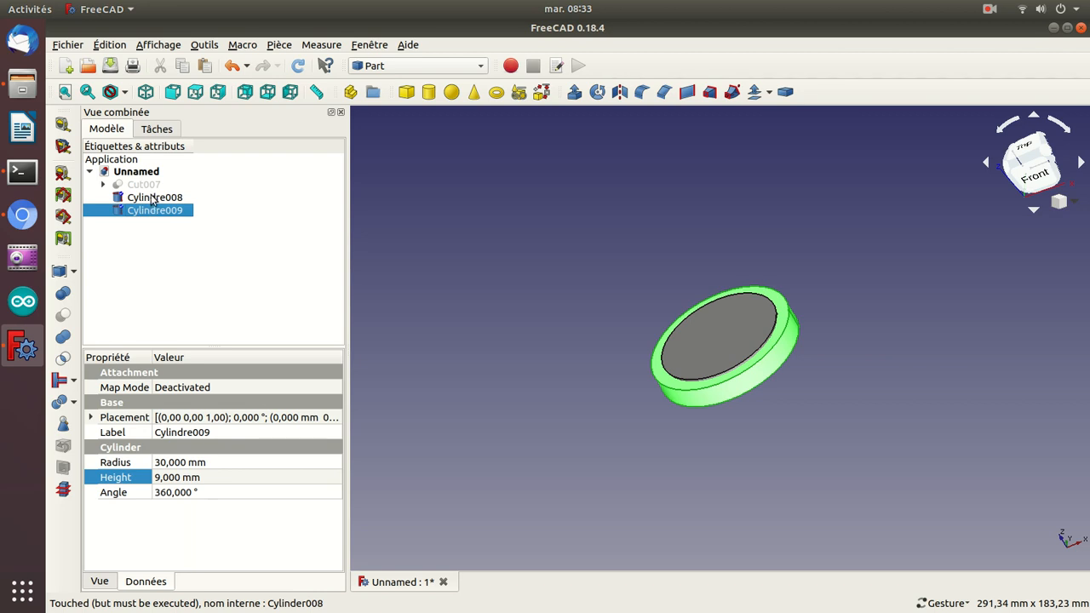
pyautogui.keyDown('ctrl'); pyautogui.click(153, 197); pyautogui.keyUp('ctrl')
pyautogui.click(63, 315)
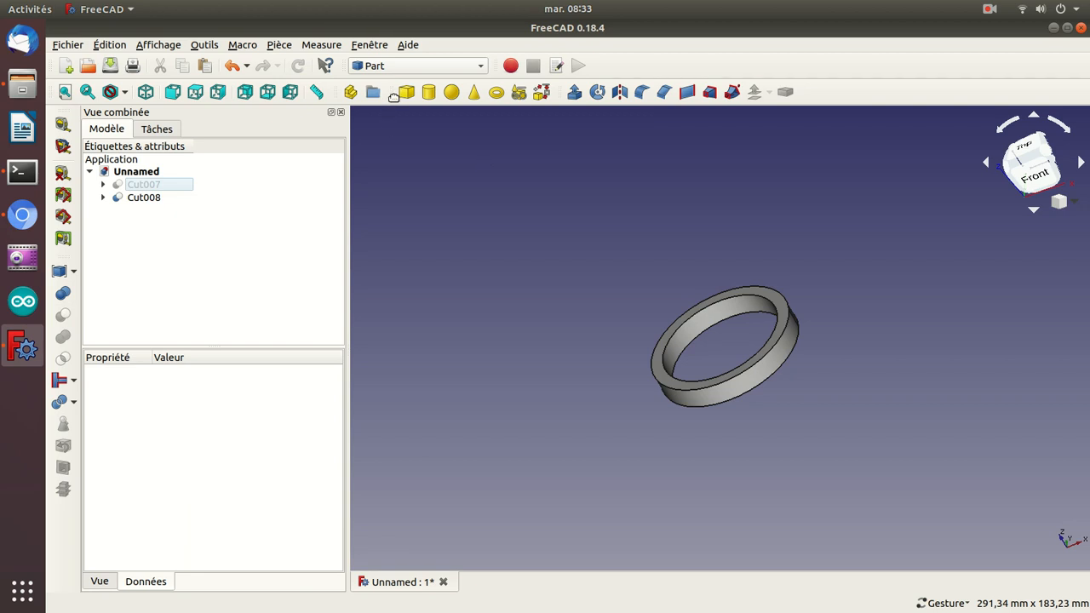
# Step: Check the slots around the opening in Chromium's reference photo, then add a 10 mm cube inside the ring in FreeCAD
pyautogui.click(23, 215)
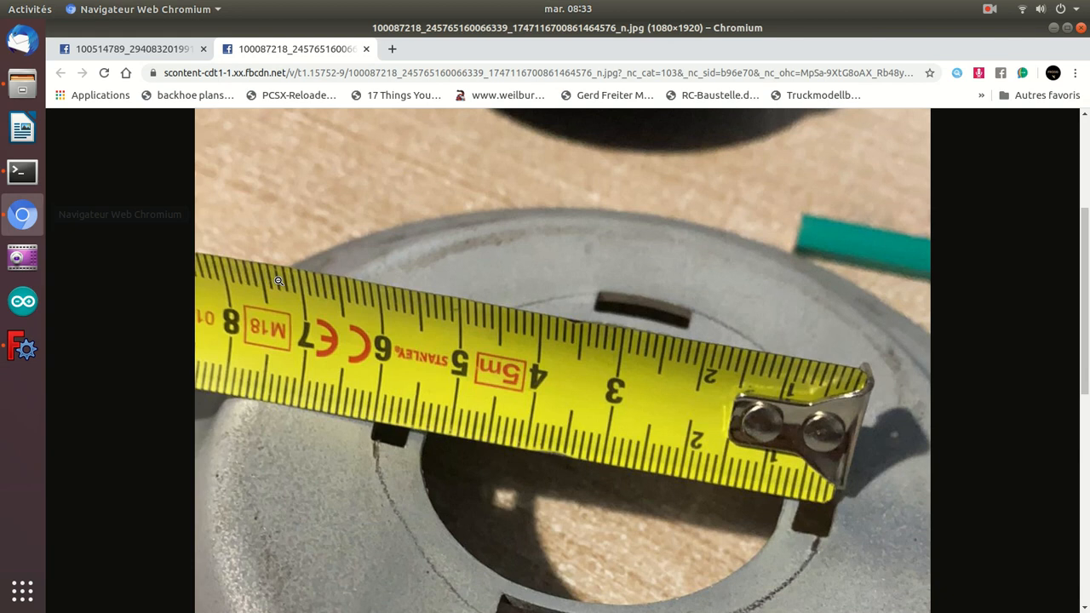
pyautogui.scroll(-2, 278, 281)
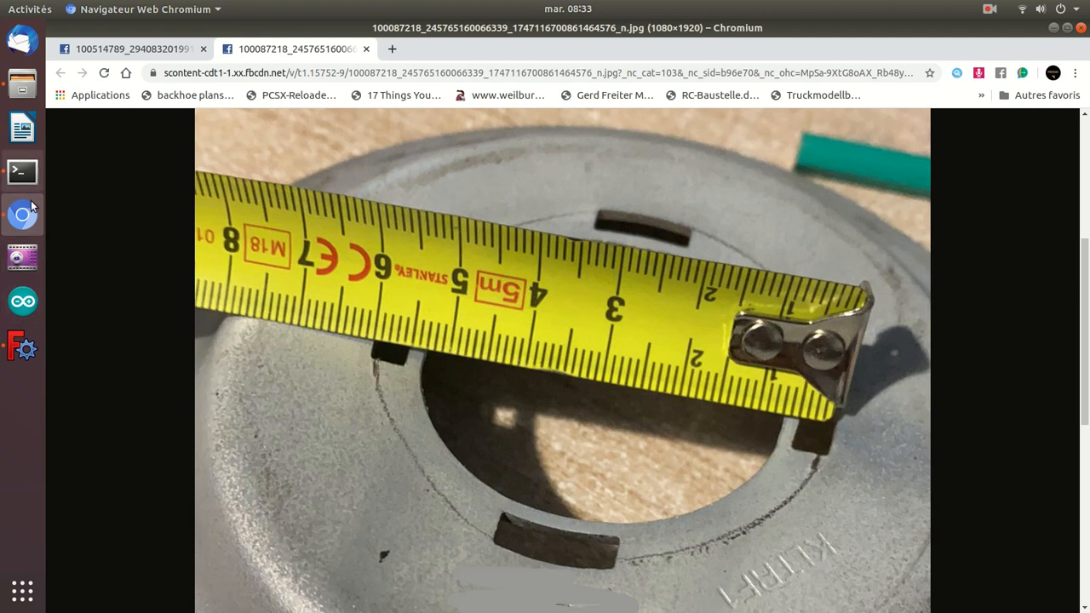
pyautogui.click(27, 354)
pyautogui.press('2')
pyautogui.press('v')
pyautogui.press('f')
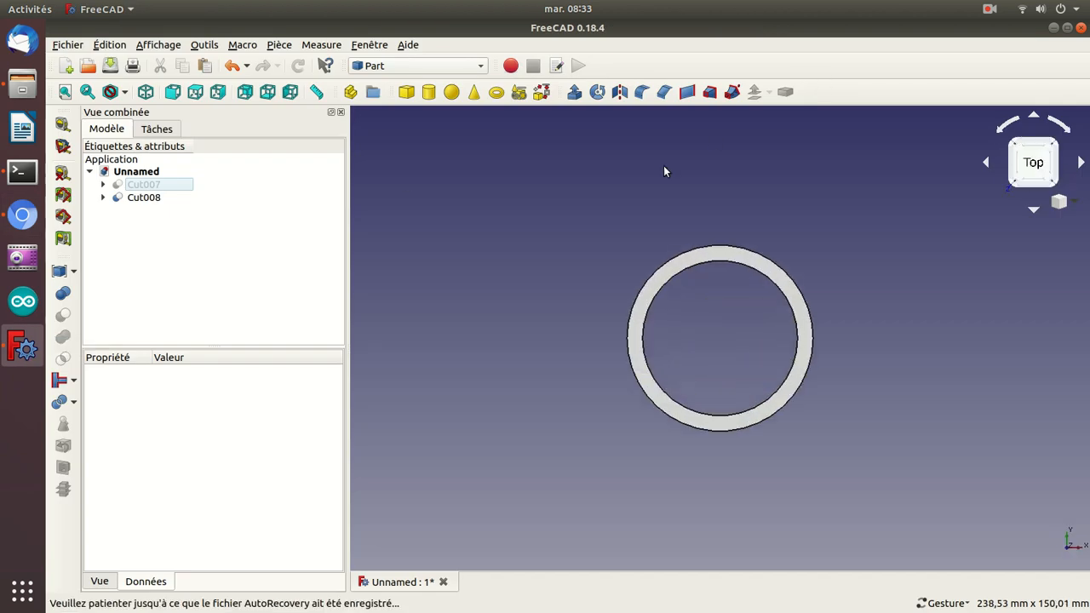
pyautogui.click(419, 92)
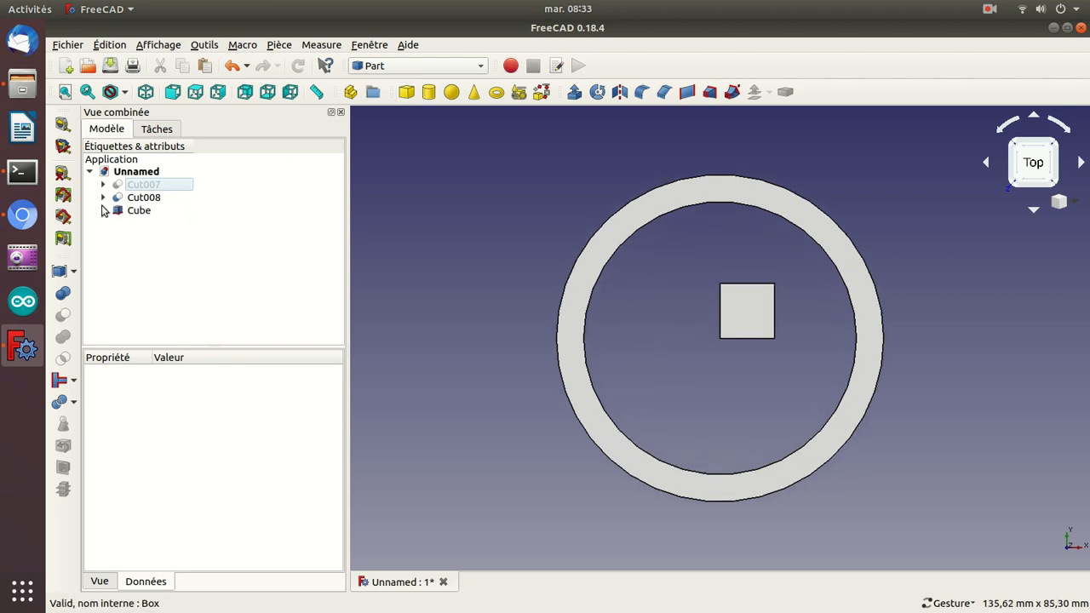
pyautogui.click(130, 210)
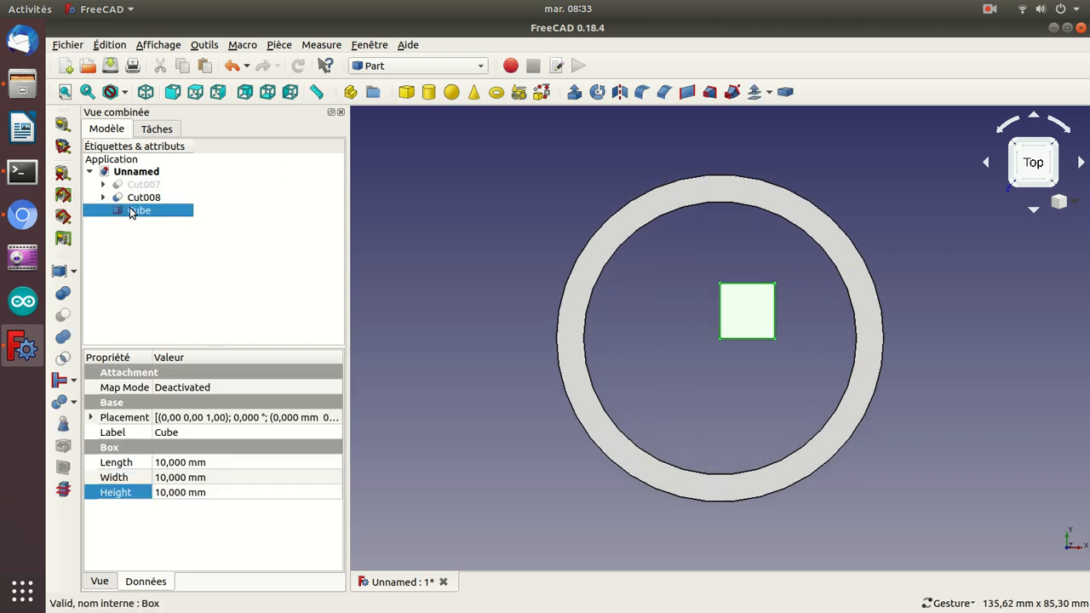
pyautogui.hotkey('ctrl', 'c')
pyautogui.hotkey('ctrl', 'v')
pyautogui.hotkey('ctrl', 'v')
pyautogui.hotkey('ctrl', 'v')
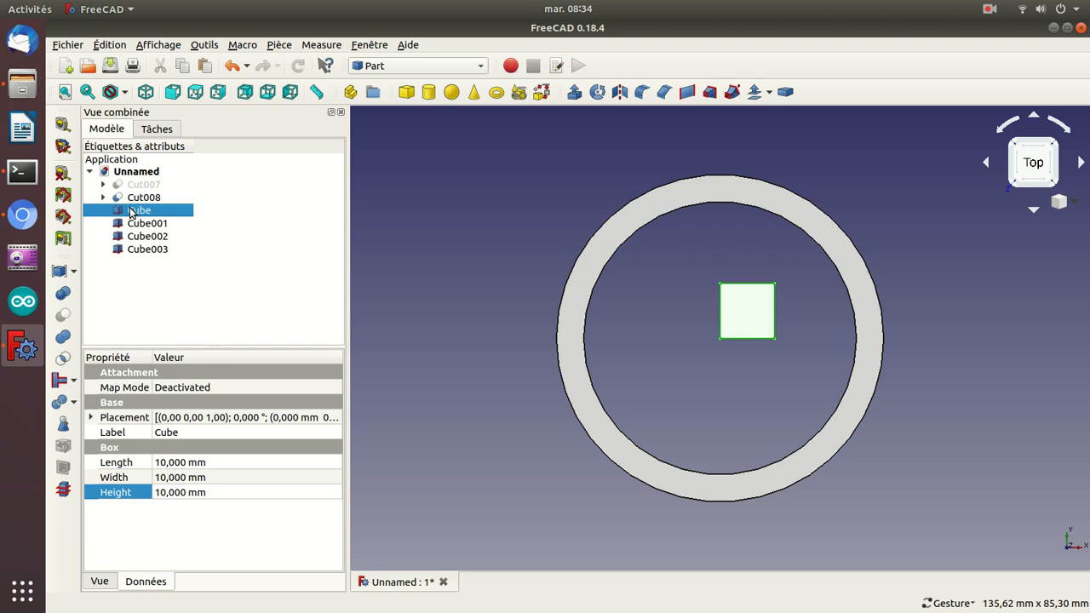
pyautogui.hotkey('ctrl', 'z')
pyautogui.hotkey('ctrl', 'z')
pyautogui.hotkey('ctrl', 'z')
pyautogui.click(168, 463)
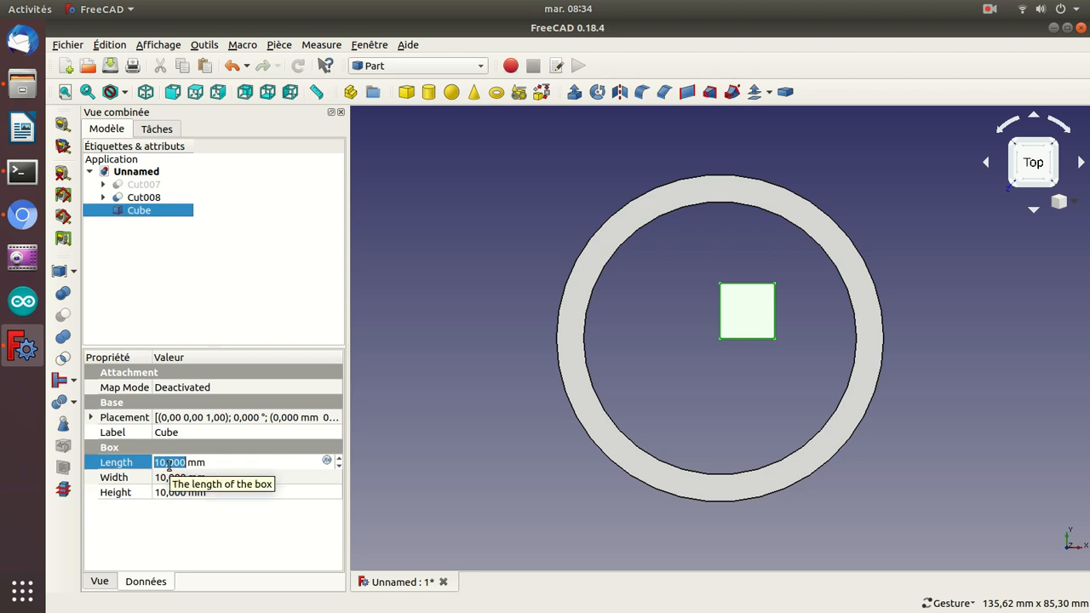
pyautogui.click(428, 429)
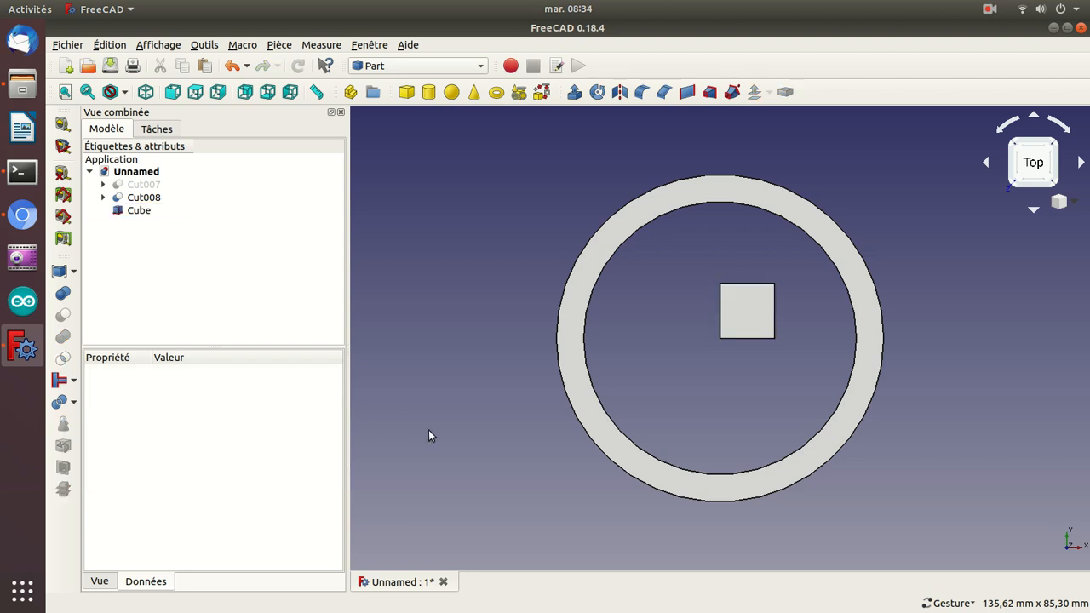
# Step: Set the cube's length to 76 mm so it forms a long bar extending across the ring
pyautogui.press('0')
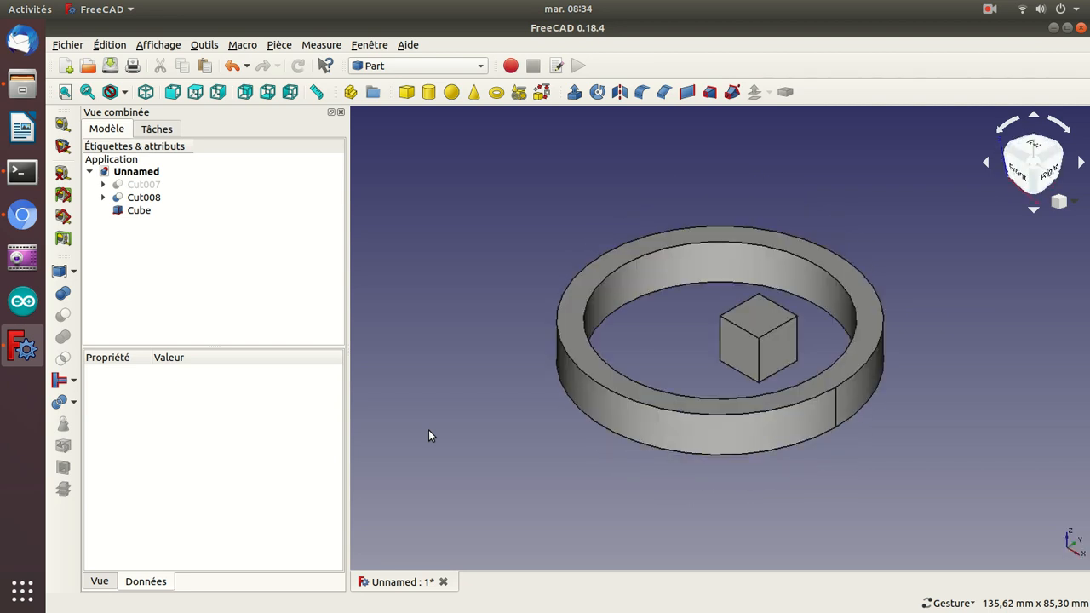
pyautogui.click(140, 213)
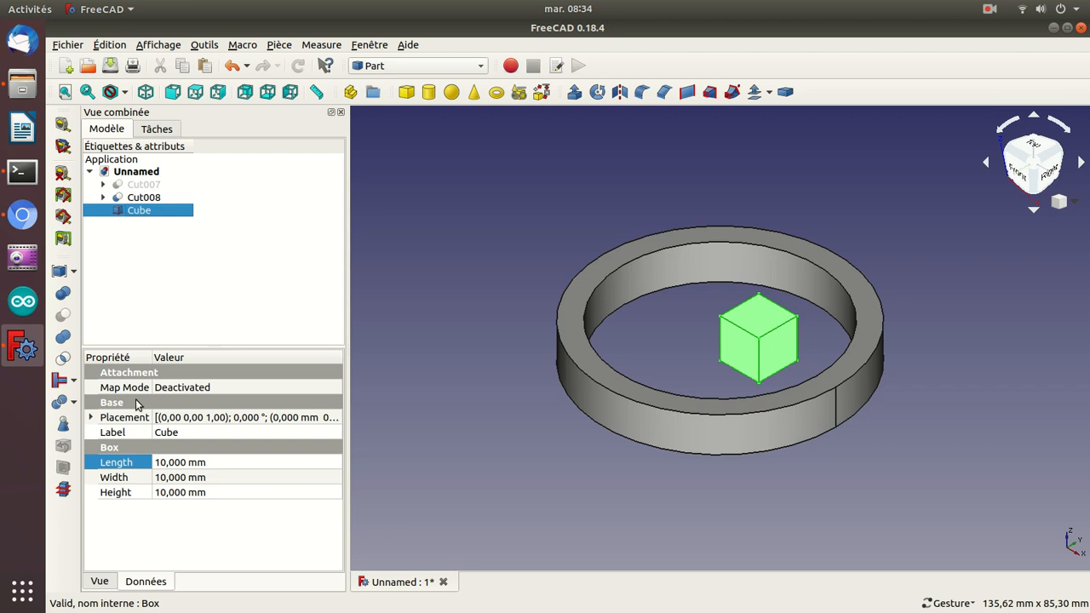
pyautogui.click(175, 462)
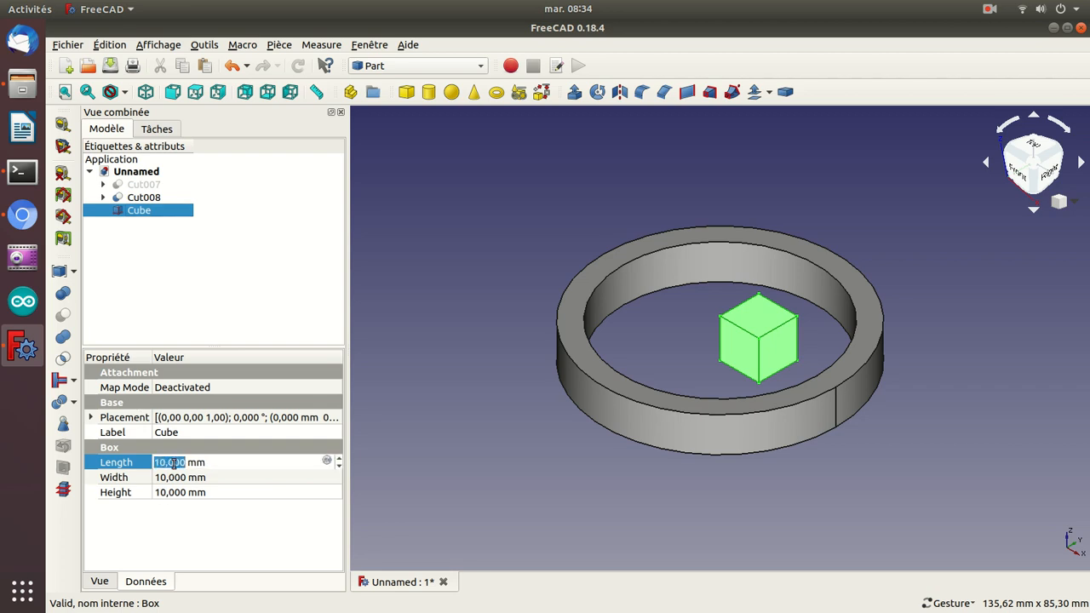
pyautogui.scroll(1, 173, 463)
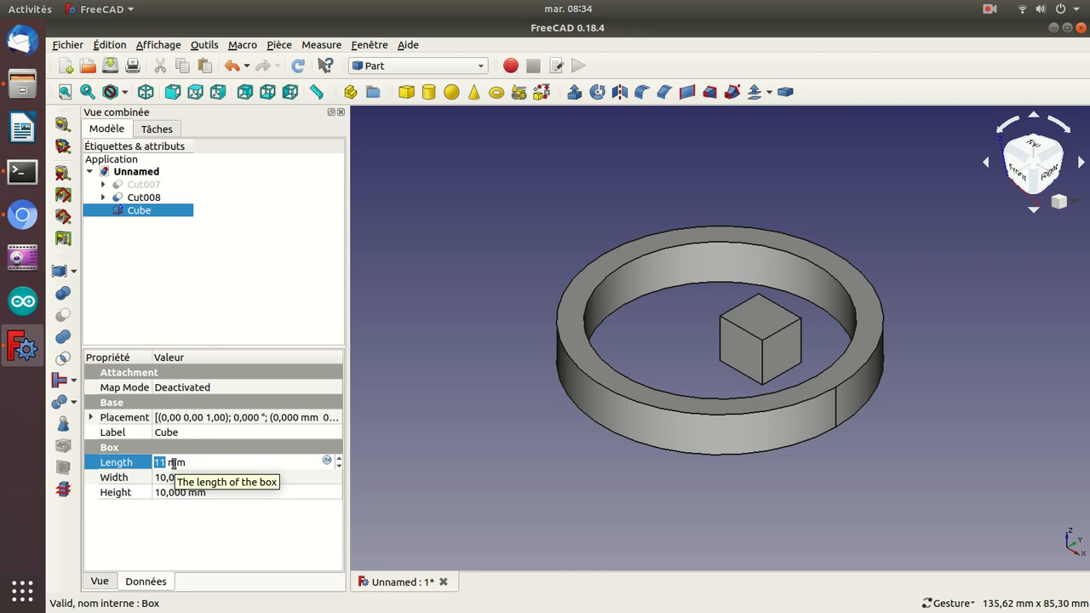
pyautogui.scroll(1, 173, 462)
pyautogui.scroll(20, 173, 462)
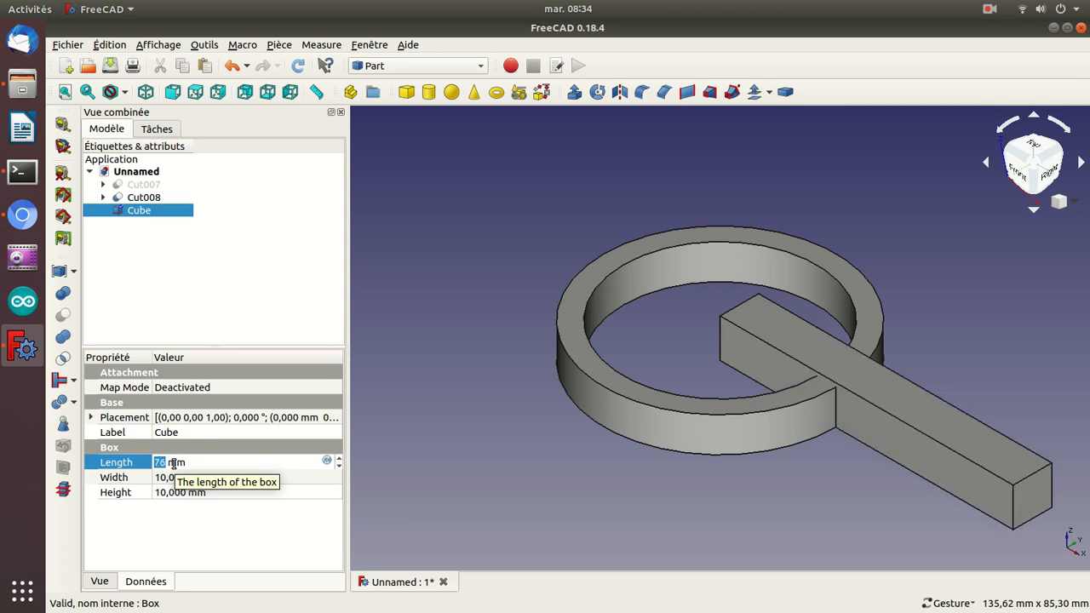
pyautogui.press('Return')
# Step: Set the bar's X position to -37 mm so it spans both sides of the ring
pyautogui.click(92, 417)
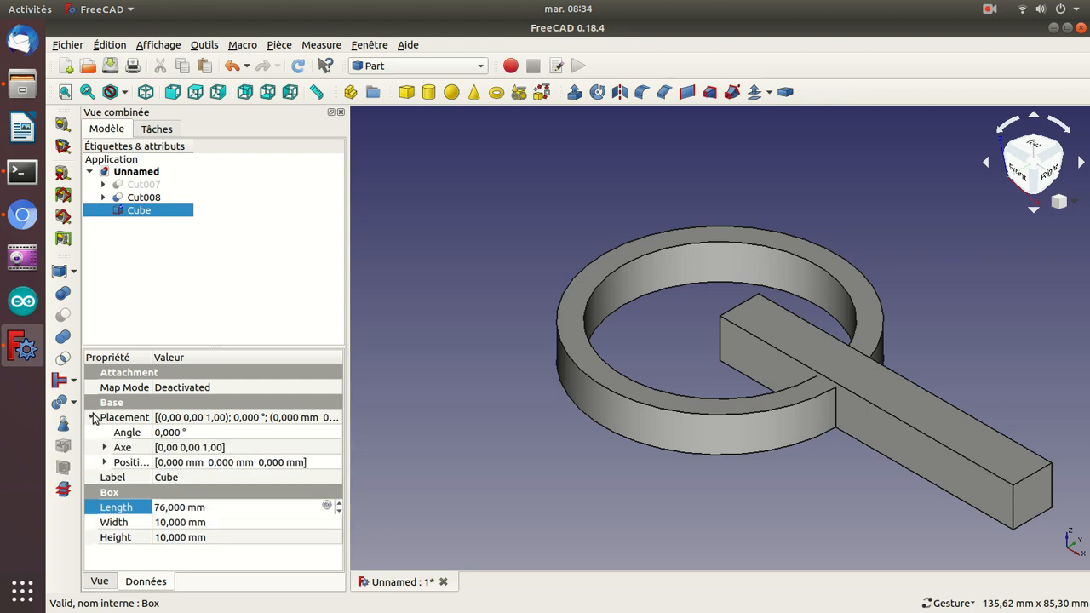
pyautogui.click(106, 463)
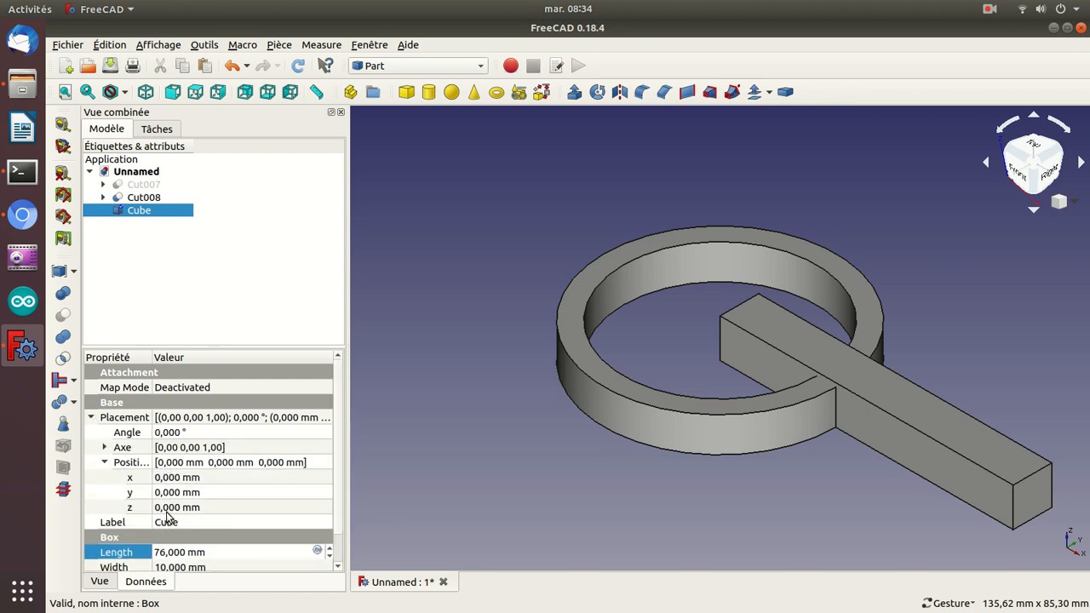
pyautogui.click(161, 479)
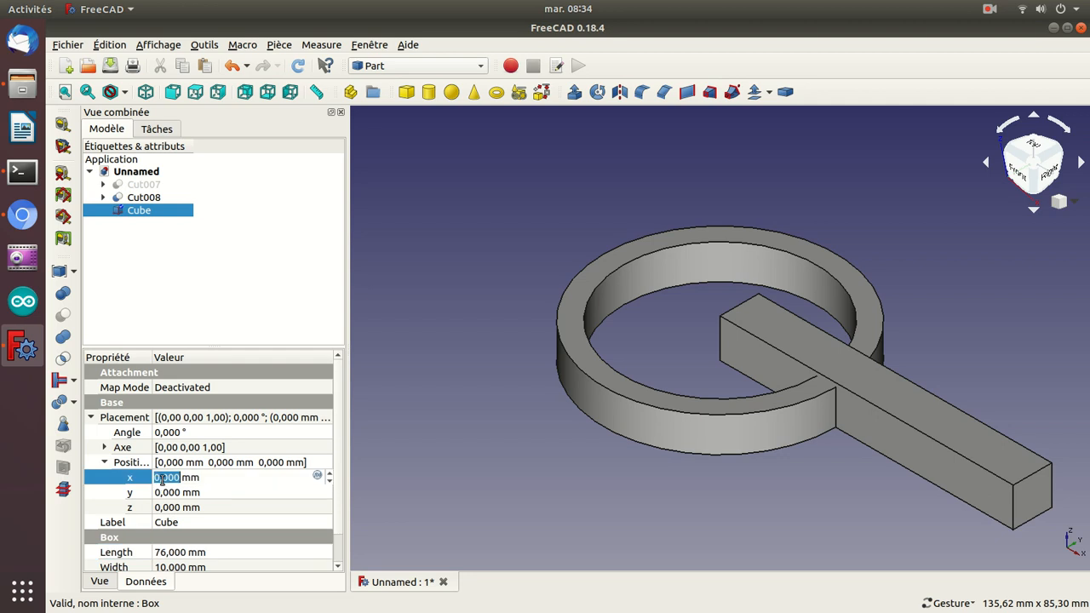
pyautogui.press('Return')
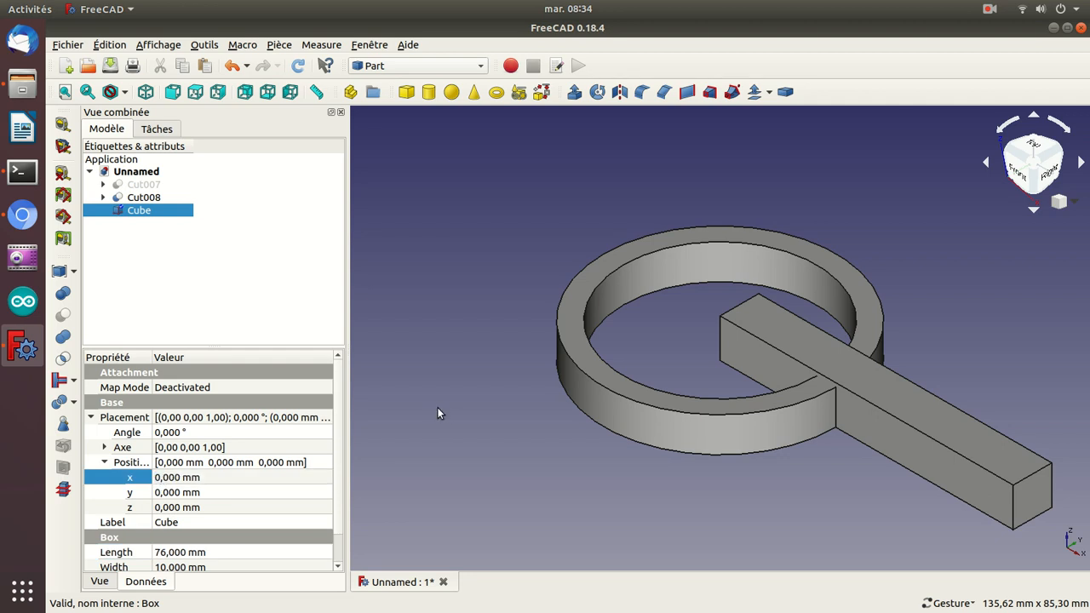
pyautogui.press('2')
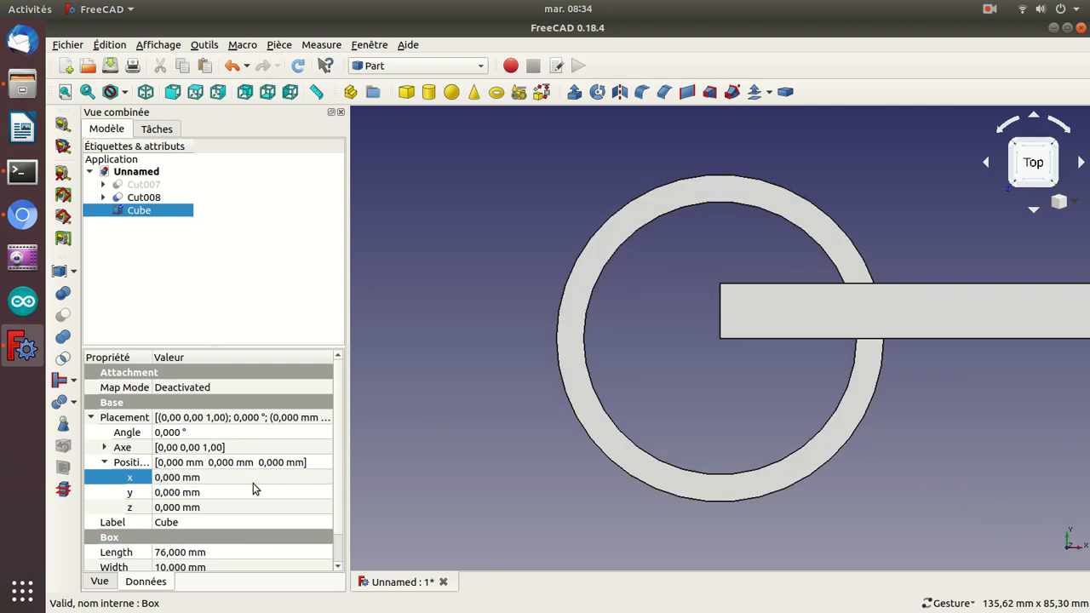
pyautogui.click(201, 477)
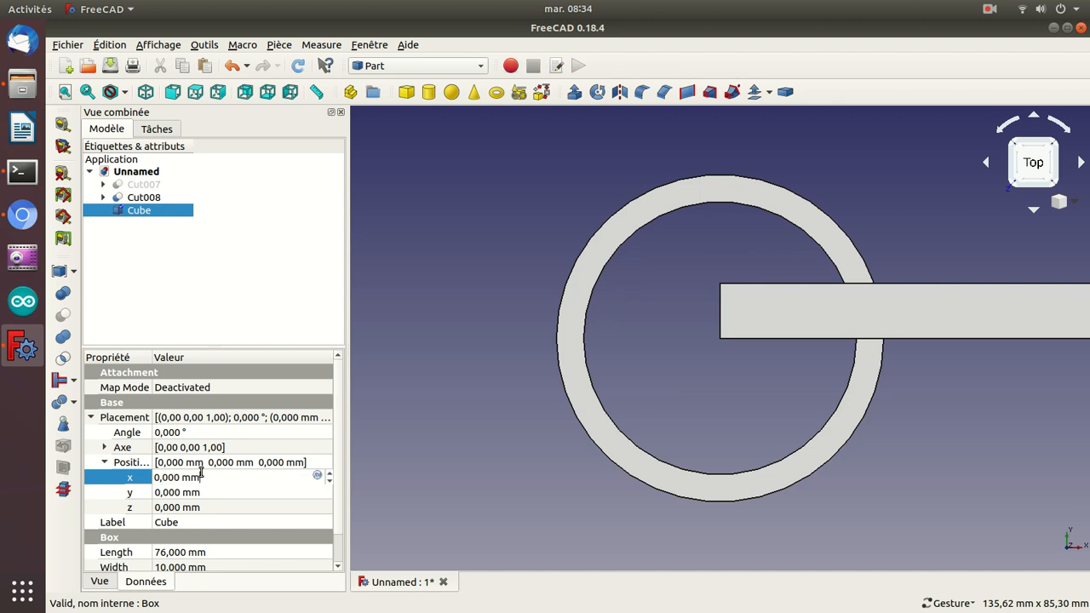
pyautogui.write('1')
pyautogui.scroll(-20, 201, 476)
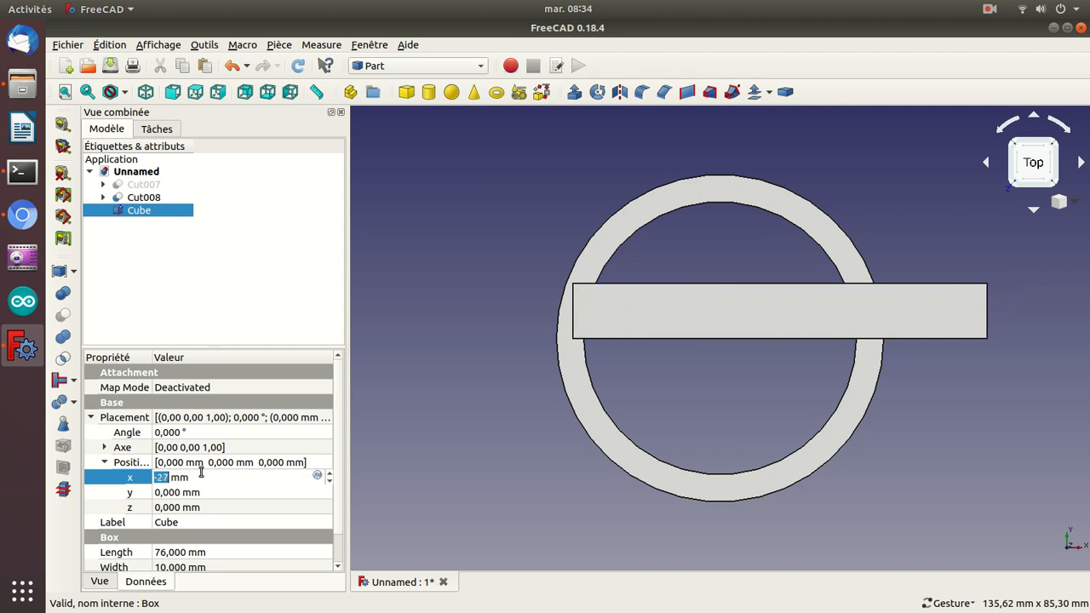
pyautogui.scroll(-10, 201, 473)
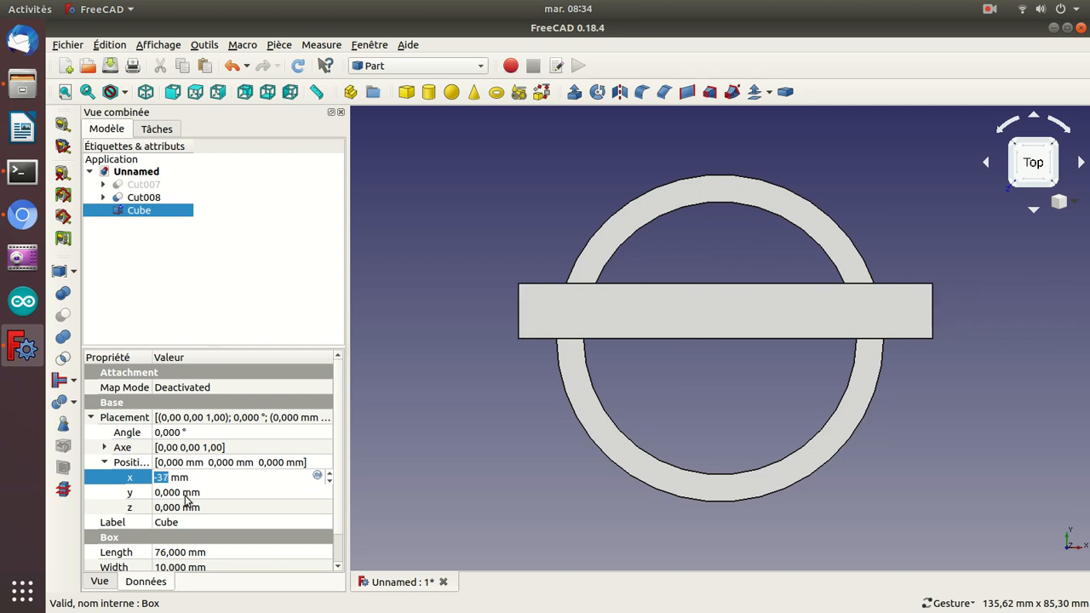
# Step: Set the bar's Y position to 6 mm
pyautogui.click(186, 494)
pyautogui.scroll(5, 185, 493)
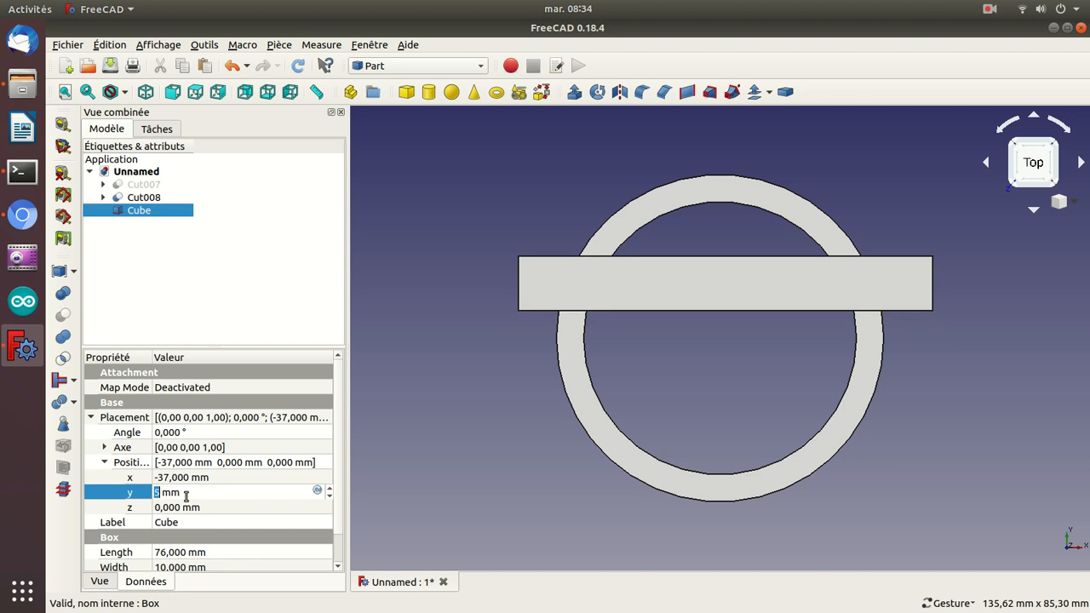
pyautogui.scroll(1, 186, 493)
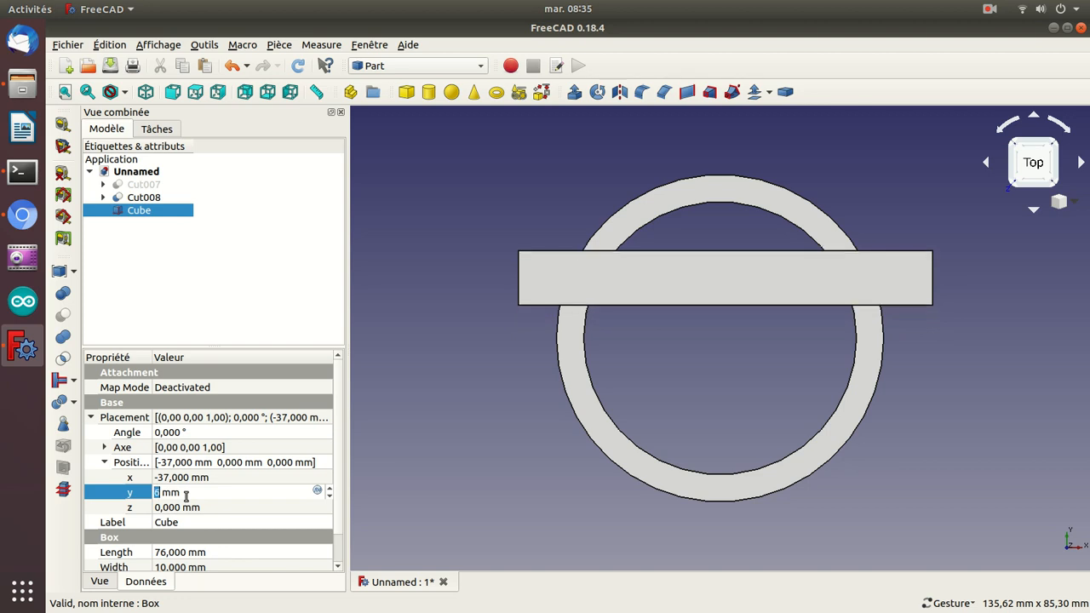
pyautogui.press('Return')
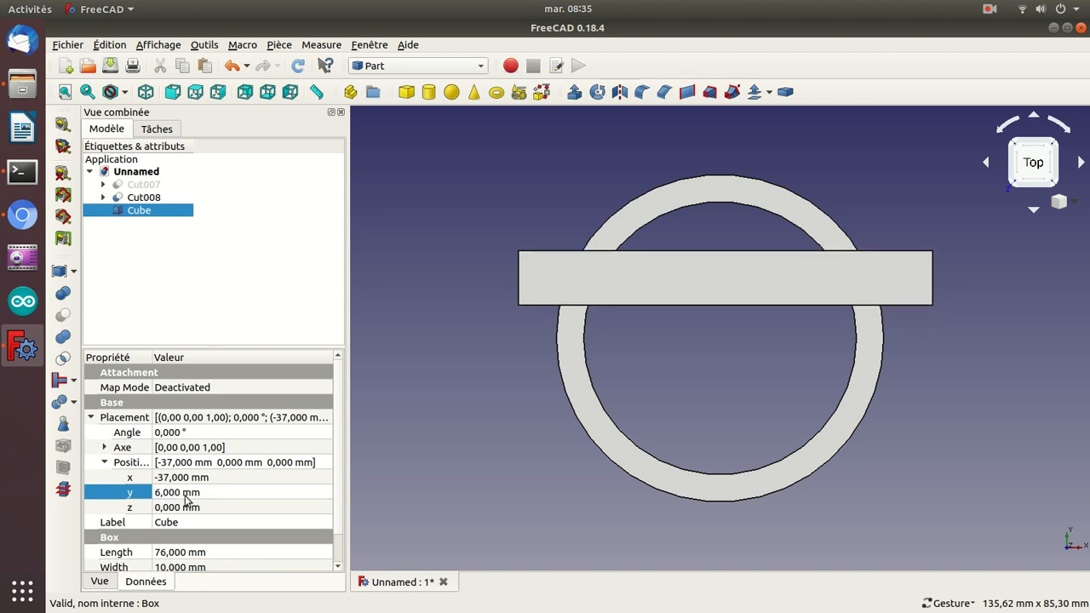
# Step: Duplicate the bar and set the copy's Y position to -16 mm
pyautogui.click(152, 199)
pyautogui.click(142, 211)
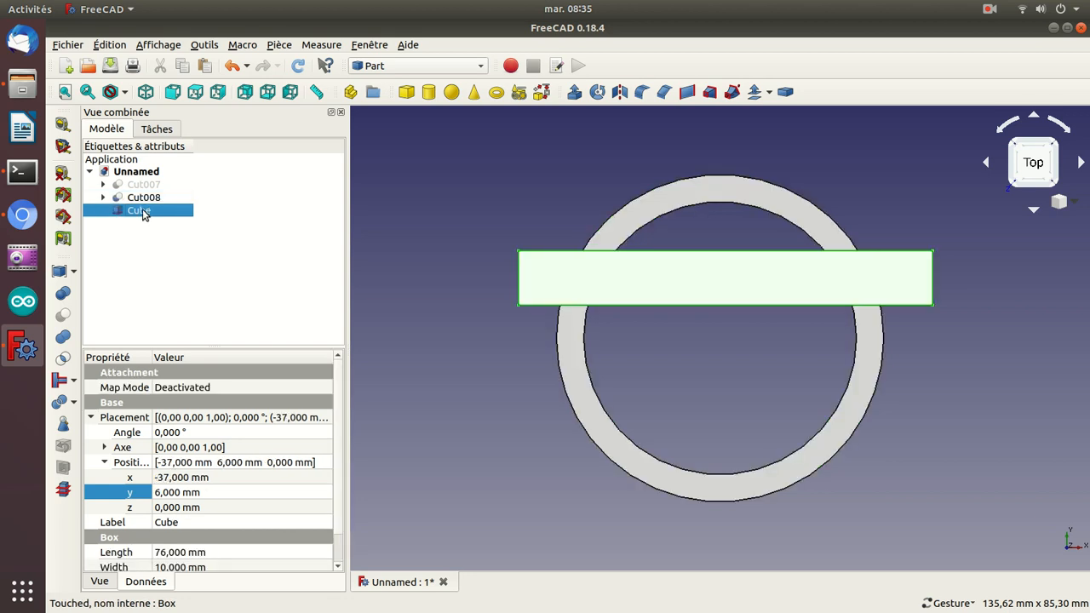
pyautogui.hotkey('ctrl', 'c')
pyautogui.hotkey('ctrl', 'v')
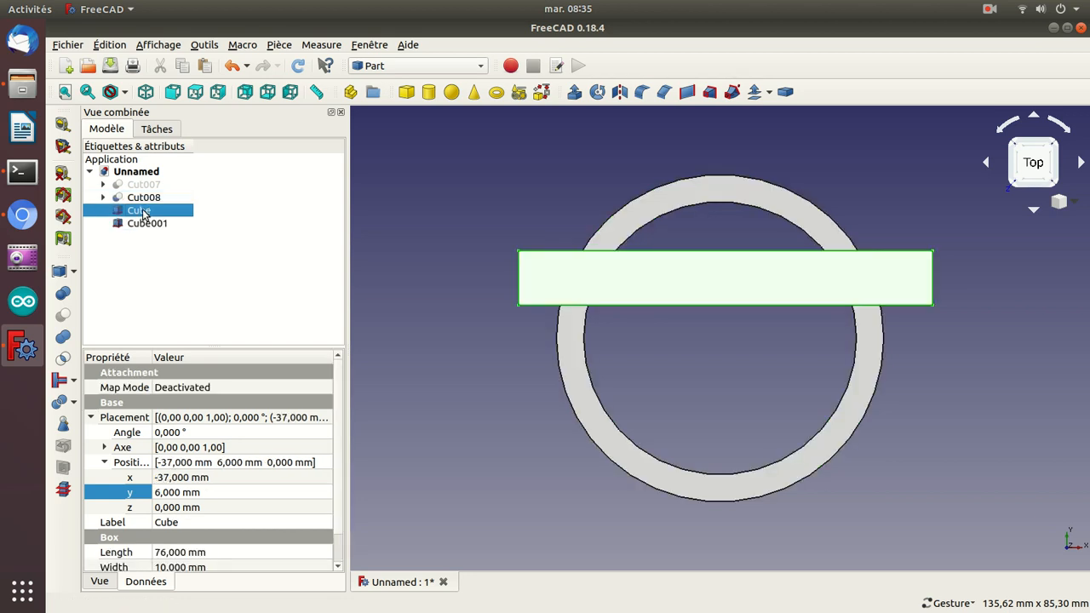
pyautogui.click(142, 223)
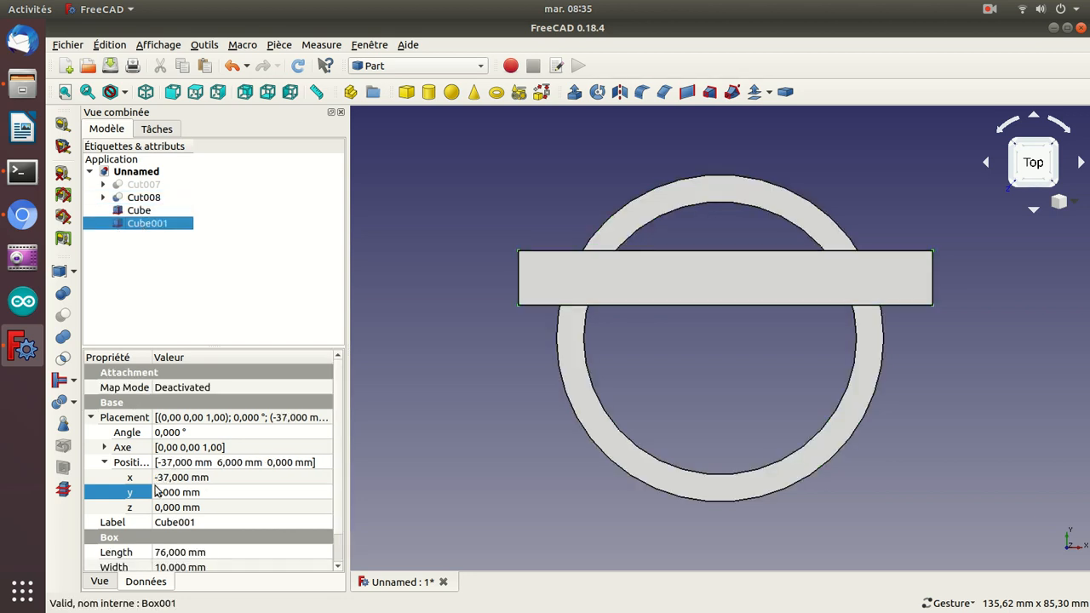
pyautogui.click(163, 495)
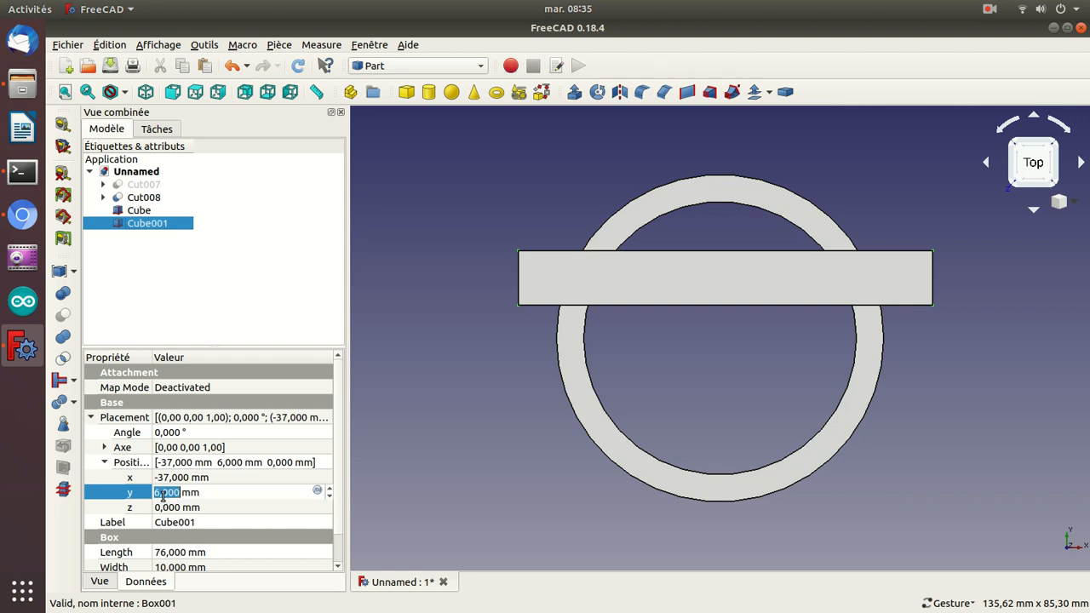
pyautogui.scroll(-20, 162, 494)
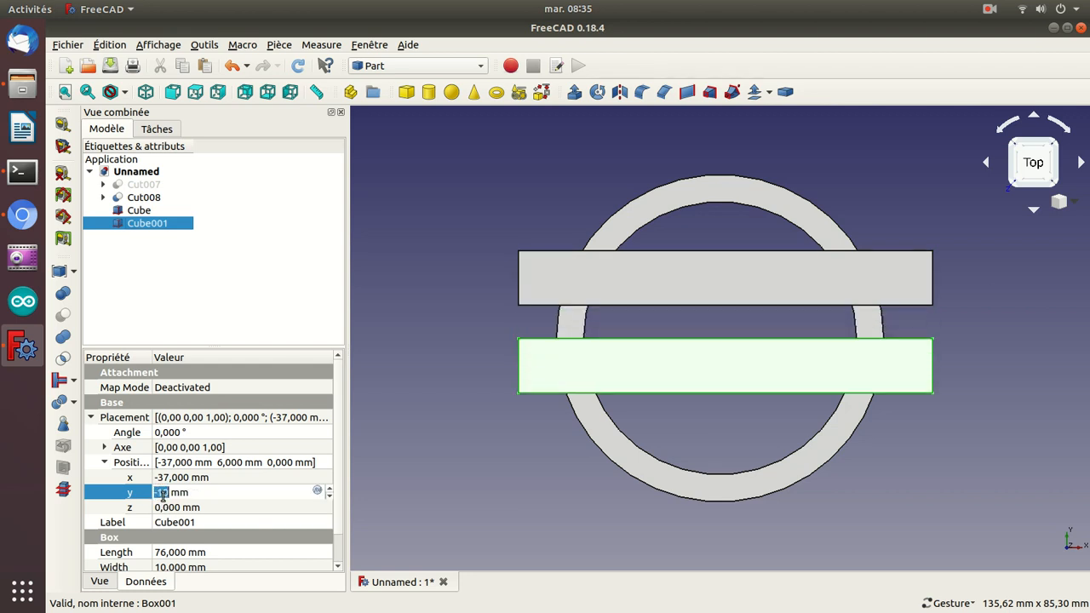
pyautogui.scroll(-1, 163, 496)
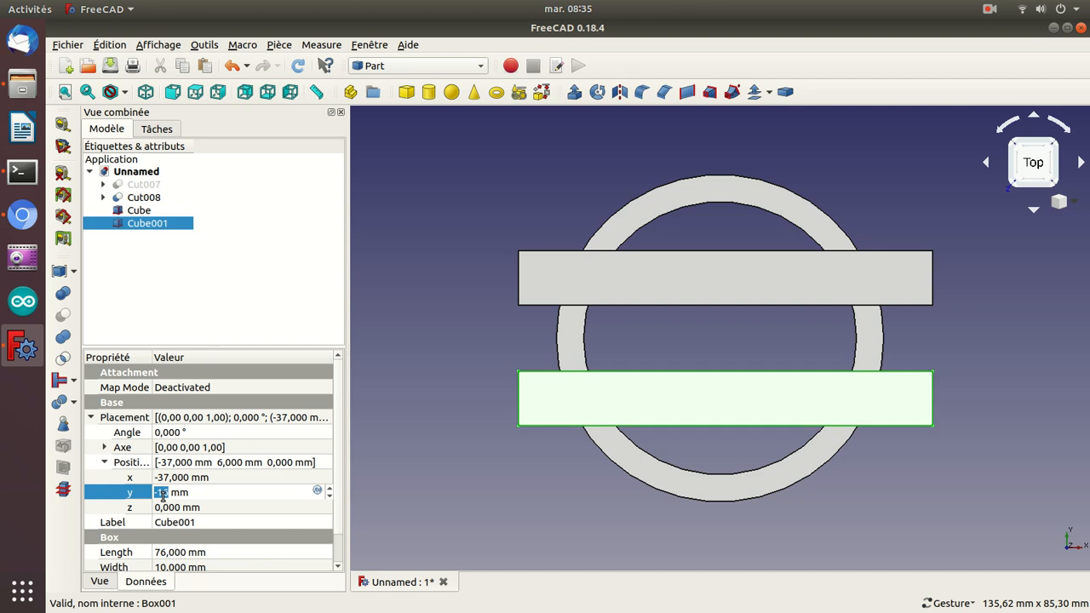
pyautogui.press('Return')
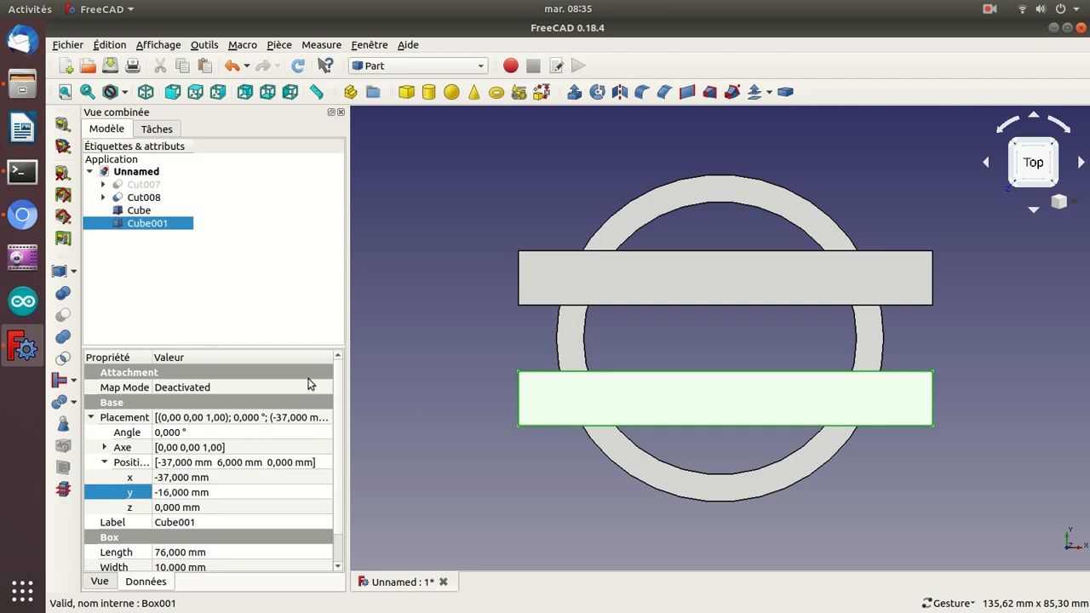
# Step: Measure the distance between the ring's inner edge and the outer long edge of the first bar
pyautogui.click(62, 127)
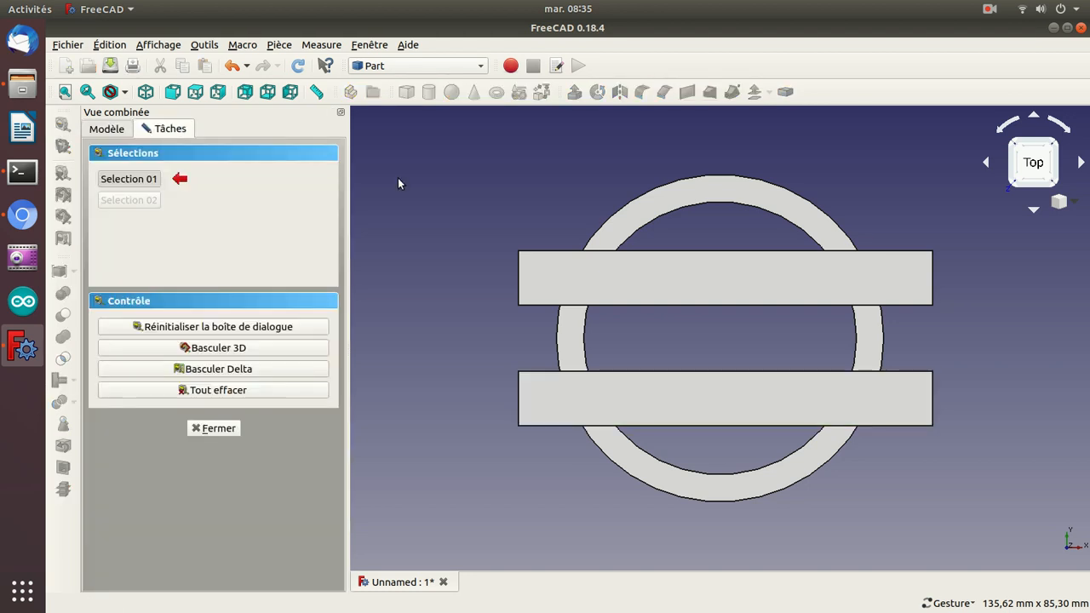
pyautogui.click(721, 203)
pyautogui.click(725, 251)
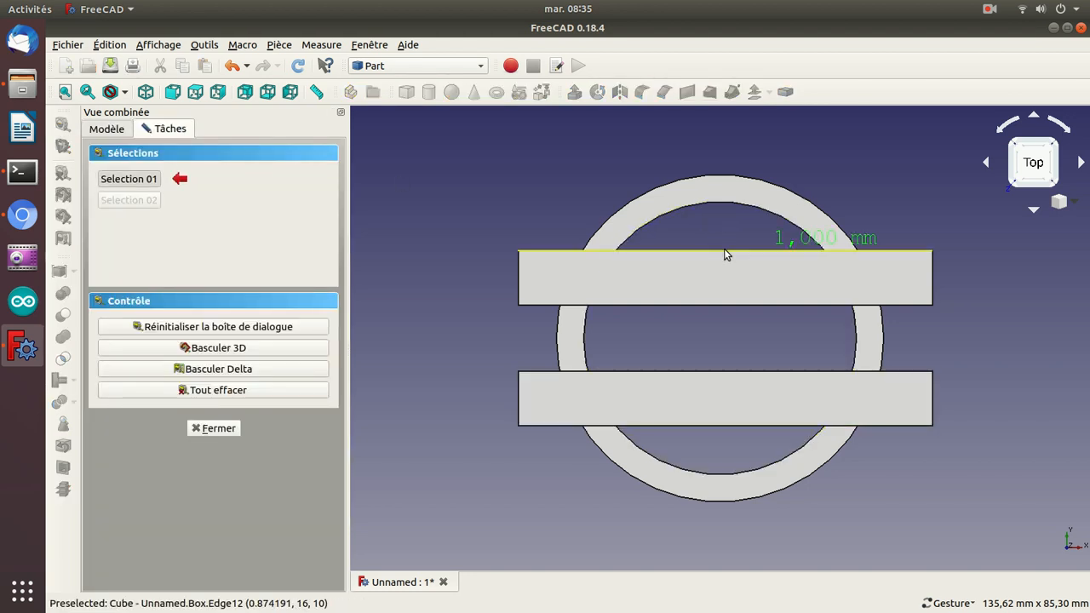
pyautogui.moveTo(493, 207); pyautogui.dragTo(574, 240)
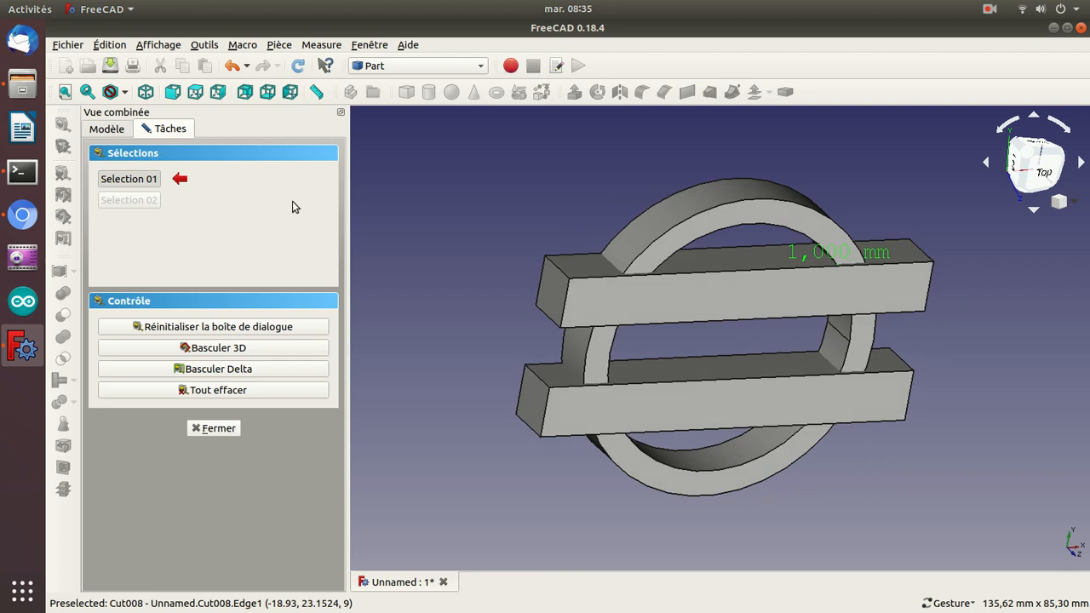
pyautogui.moveTo(523, 160); pyautogui.dragTo(699, 286)
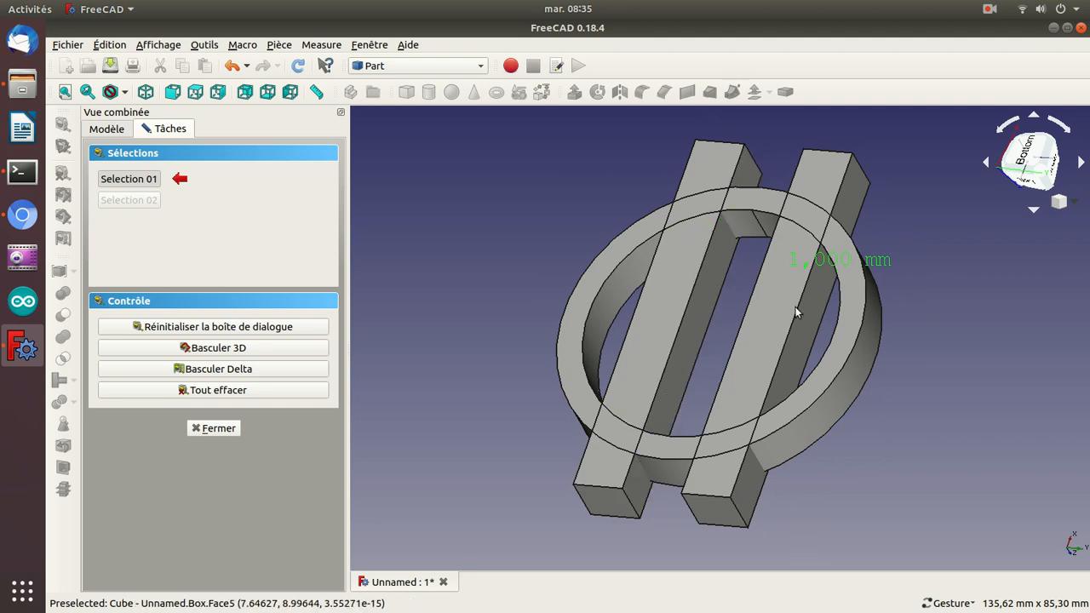
pyautogui.click(834, 332)
pyautogui.click(791, 326)
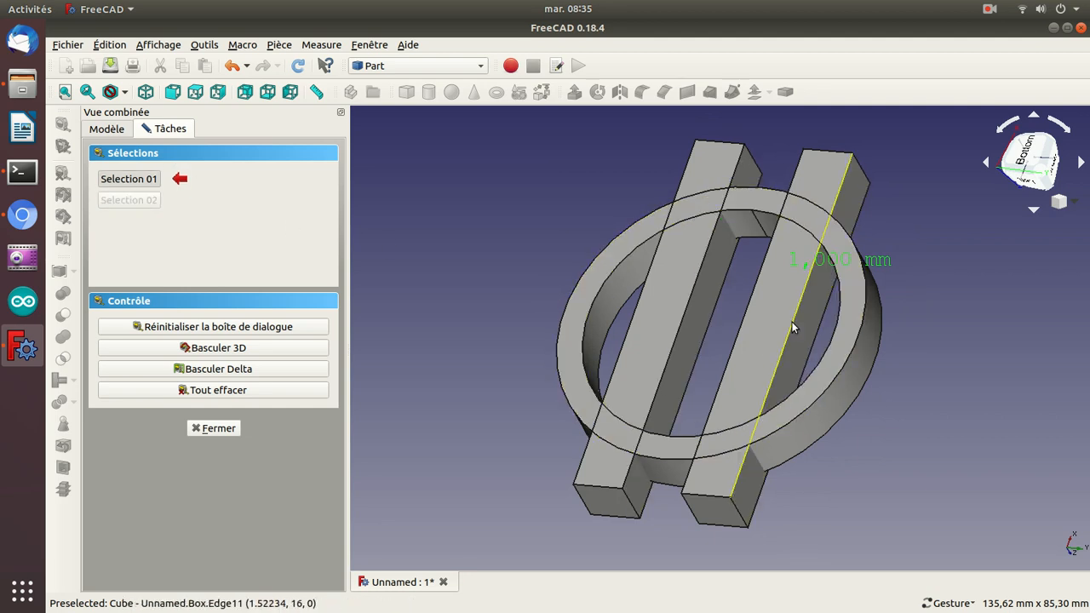
pyautogui.moveTo(891, 343); pyautogui.dragTo(1016, 343)
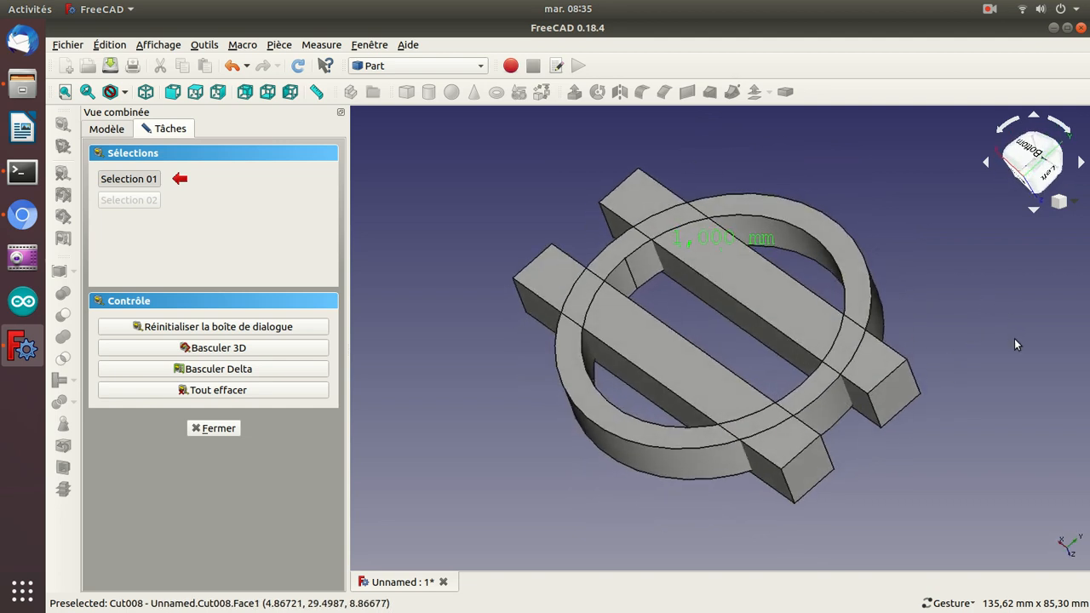
pyautogui.click(815, 241)
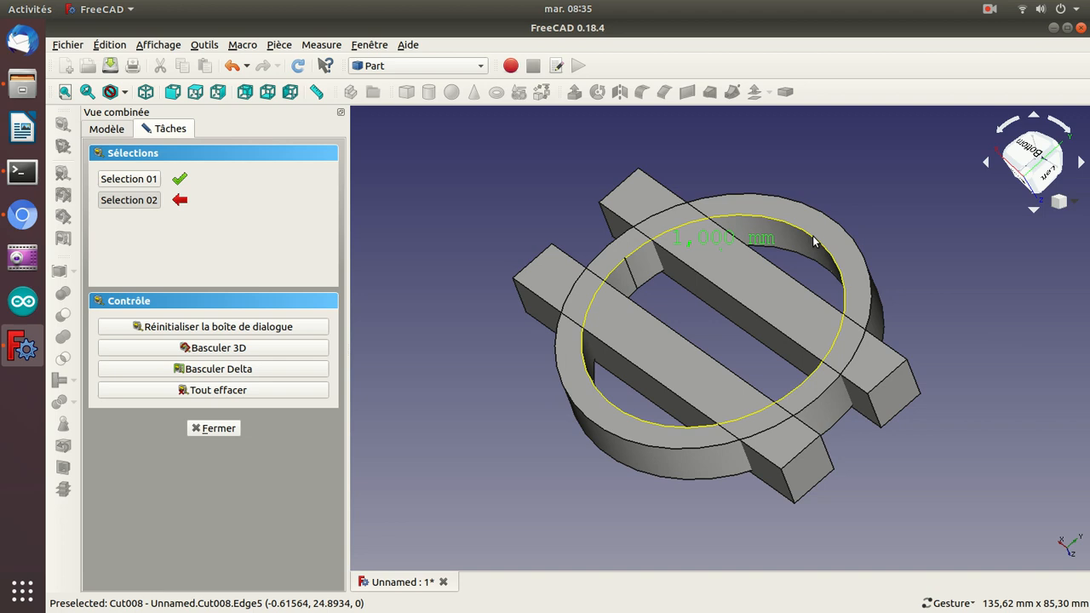
pyautogui.click(774, 269)
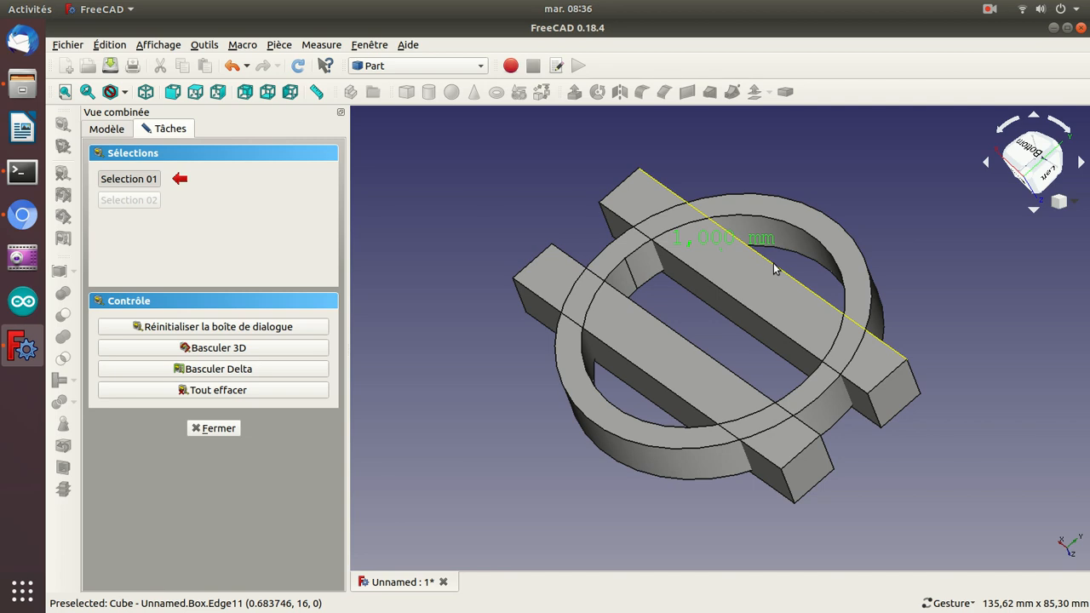
# Step: Measure the gap between the facing edges of the two bars, then clear all measurements and close the measuring tool
pyautogui.click(741, 304)
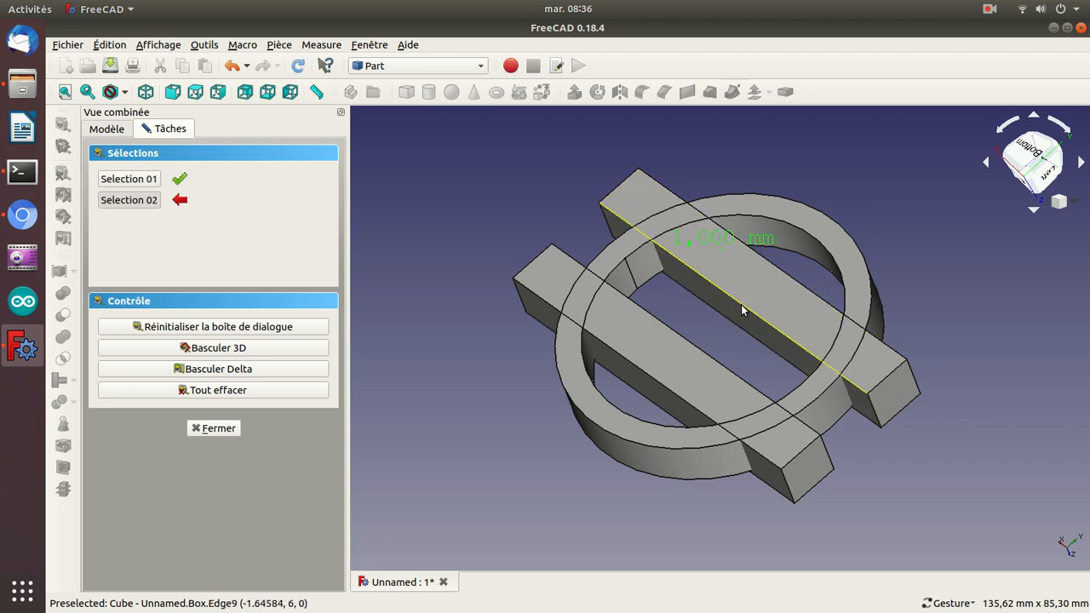
pyautogui.click(690, 344)
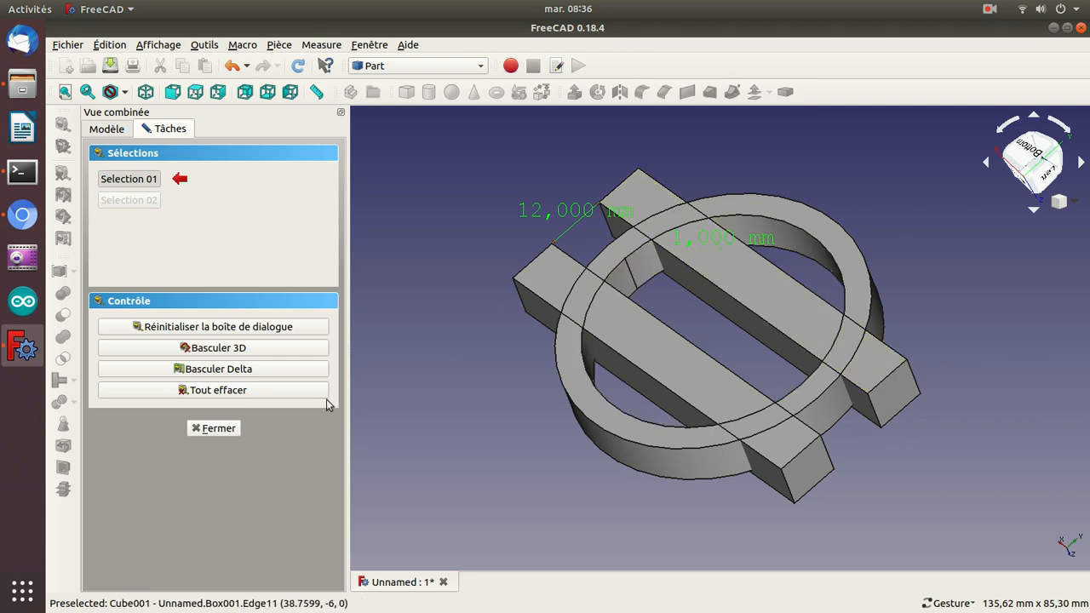
pyautogui.click(232, 393)
pyautogui.click(217, 428)
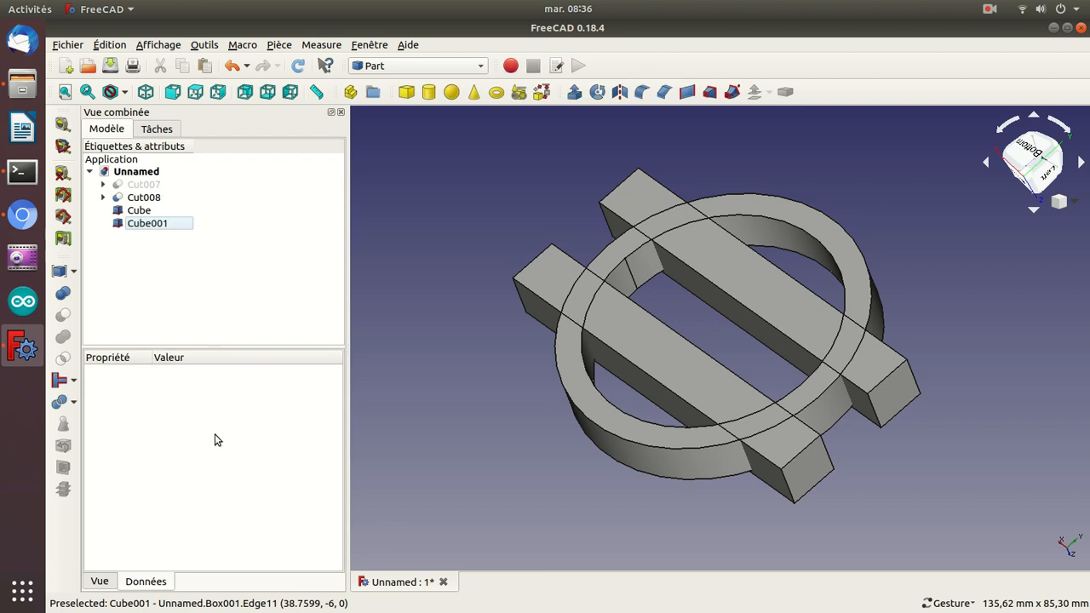
# Step: Set the first bar's Y position to 10 mm
pyautogui.click(141, 212)
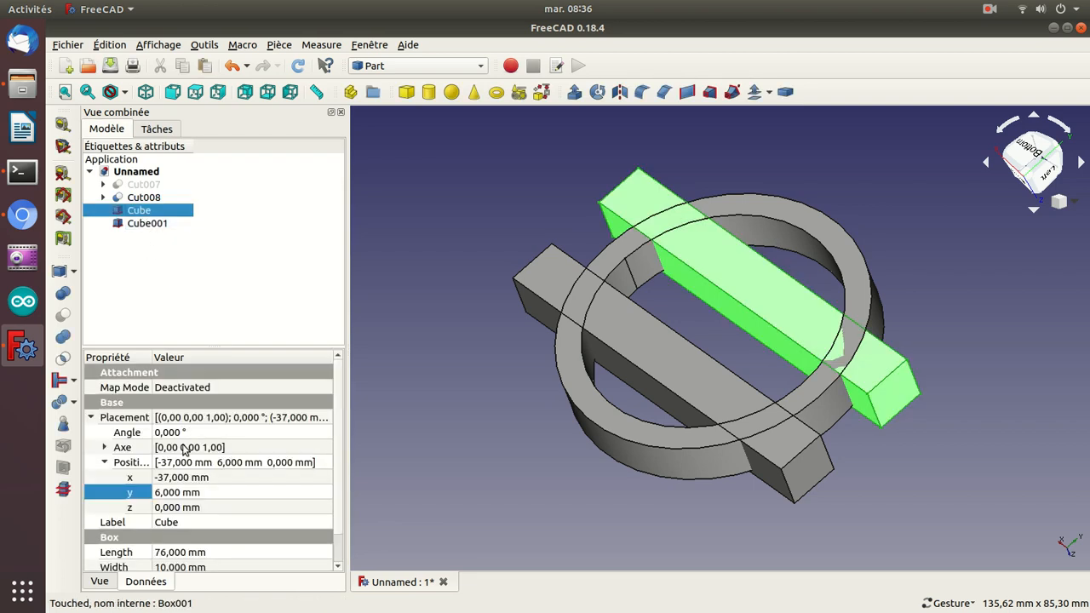
pyautogui.click(167, 493)
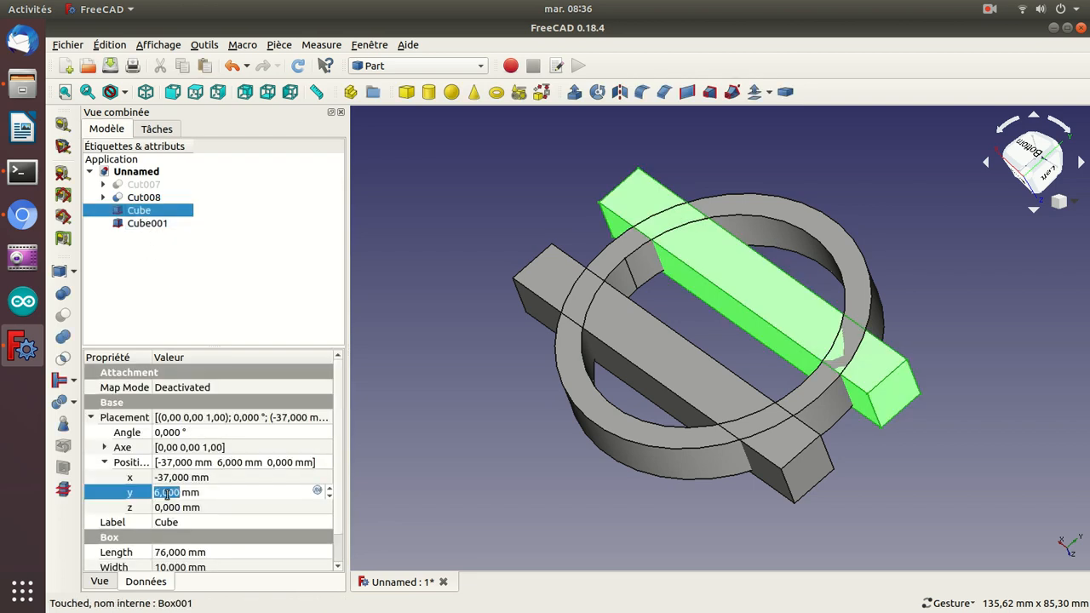
pyautogui.scroll(4, 167, 493)
pyautogui.press('Return')
# Step: Measure the gap between the facing long edges of the two bars from above, then clear the measurement and close the measuring tool
pyautogui.click(158, 224)
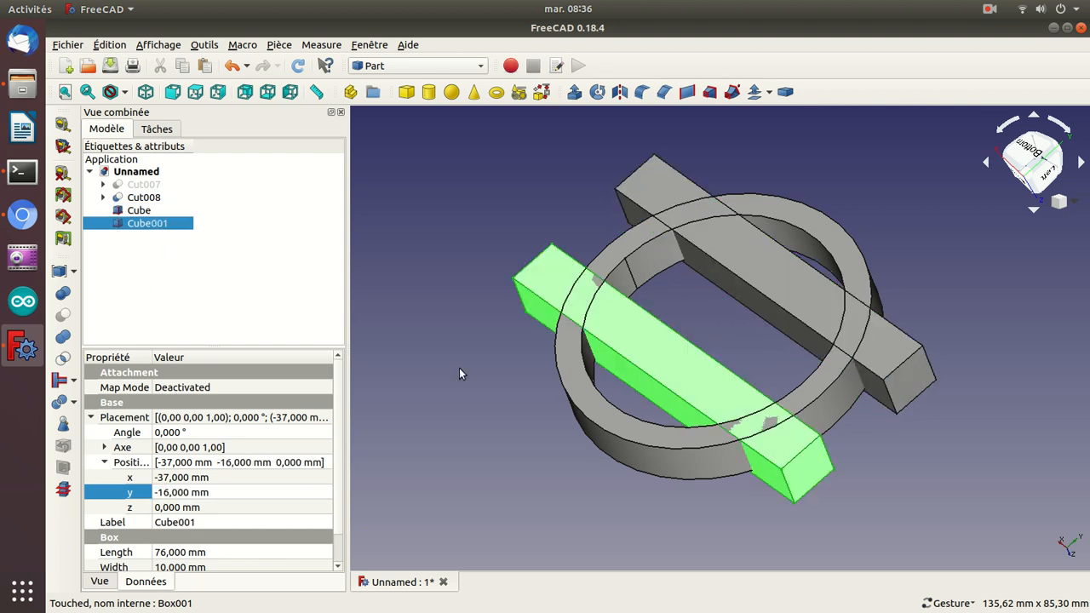
pyautogui.moveTo(435, 362); pyautogui.dragTo(831, 236)
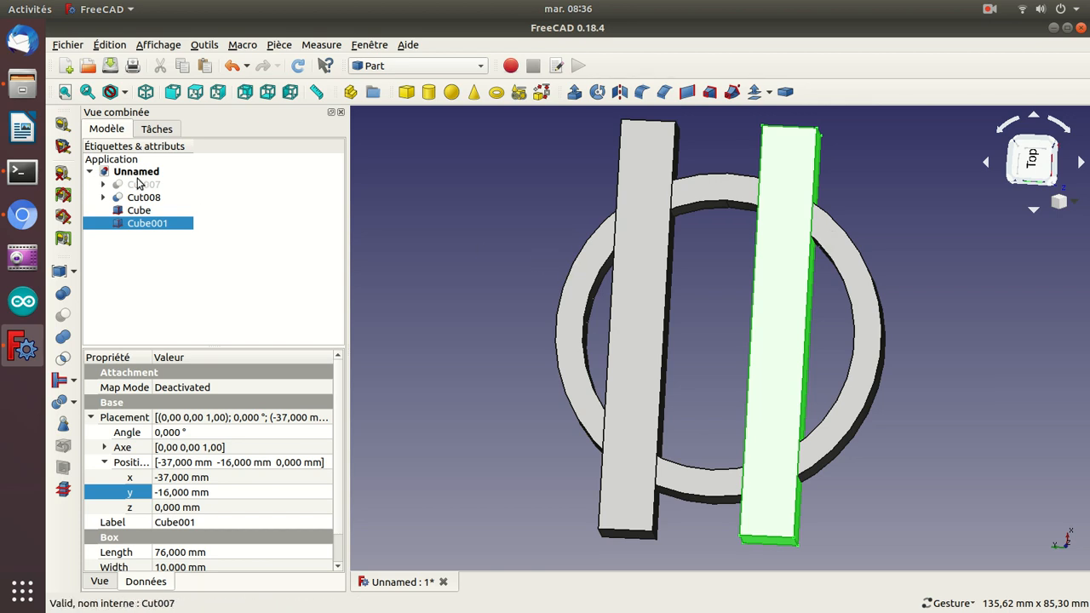
pyautogui.click(62, 124)
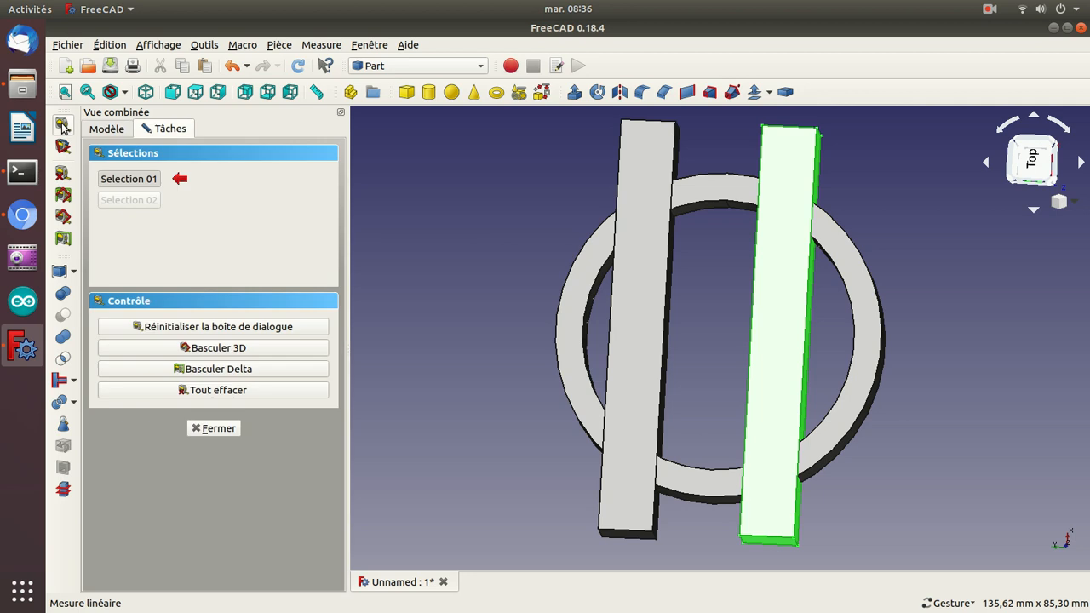
pyautogui.click(750, 317)
pyautogui.click(667, 316)
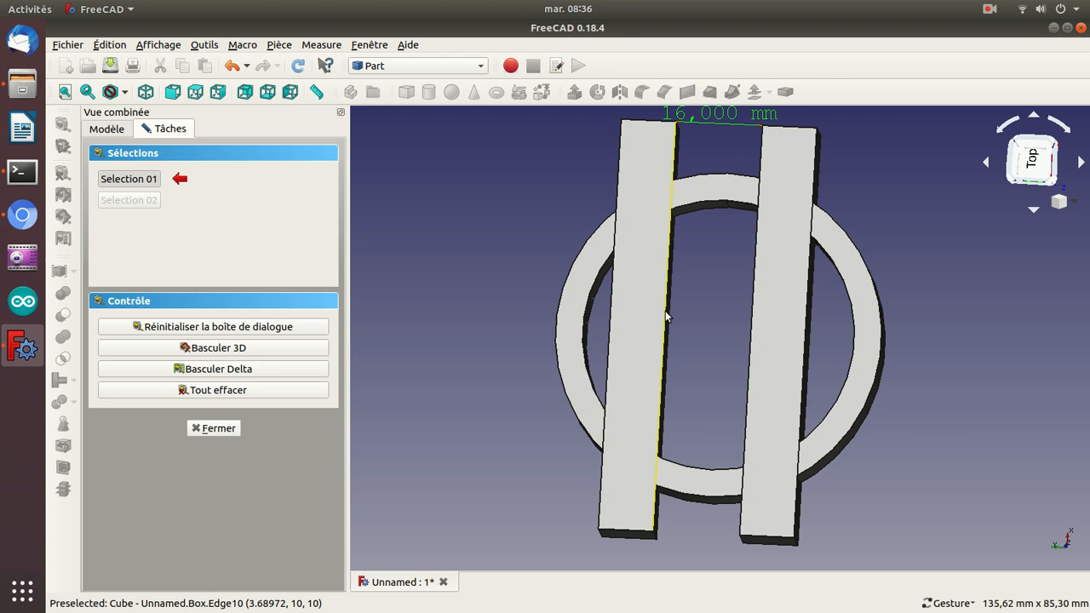
pyautogui.click(209, 393)
pyautogui.click(215, 428)
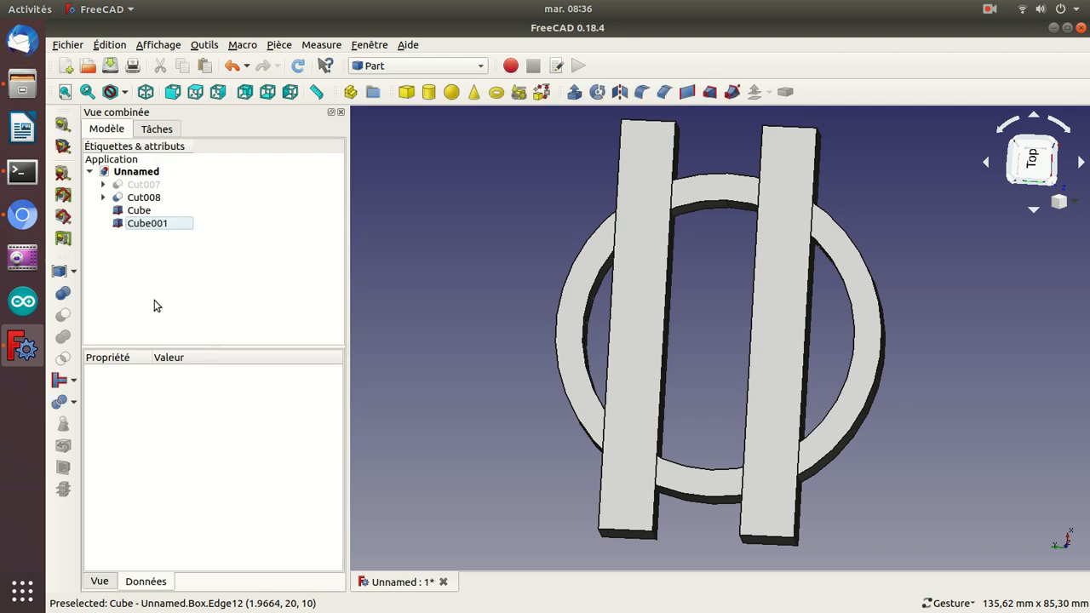
# Step: Set the second bar's Y position to -20 mm
pyautogui.click(138, 224)
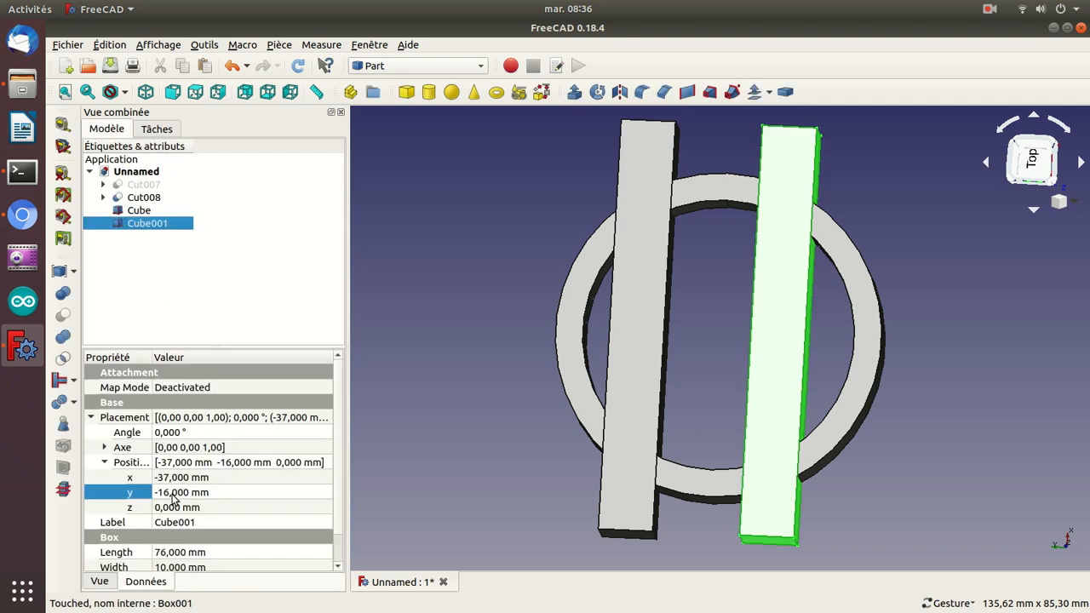
pyautogui.click(172, 493)
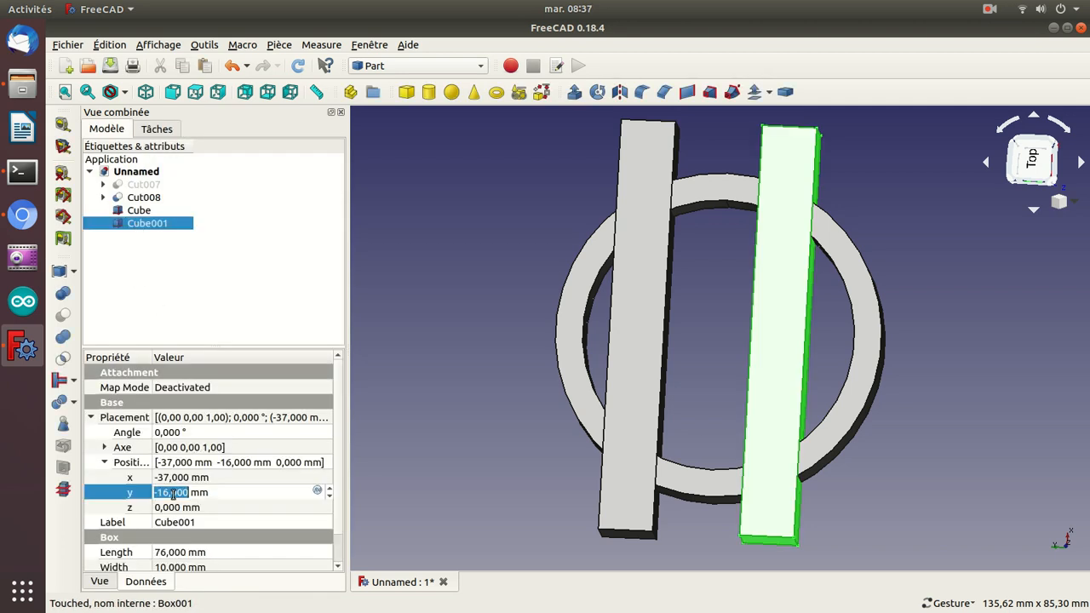
pyautogui.click(129, 214)
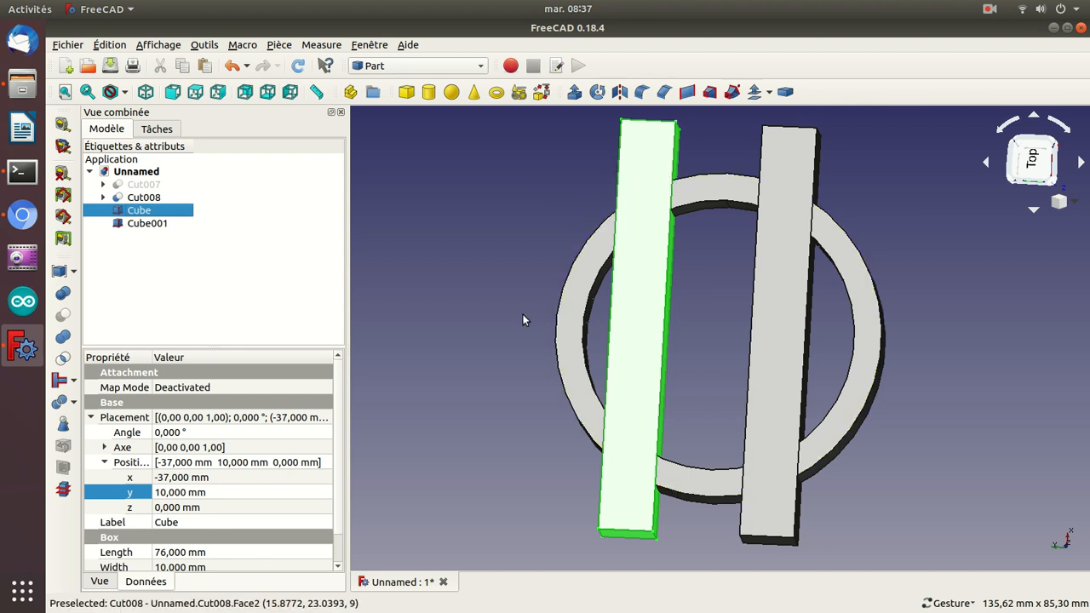
pyautogui.click(147, 223)
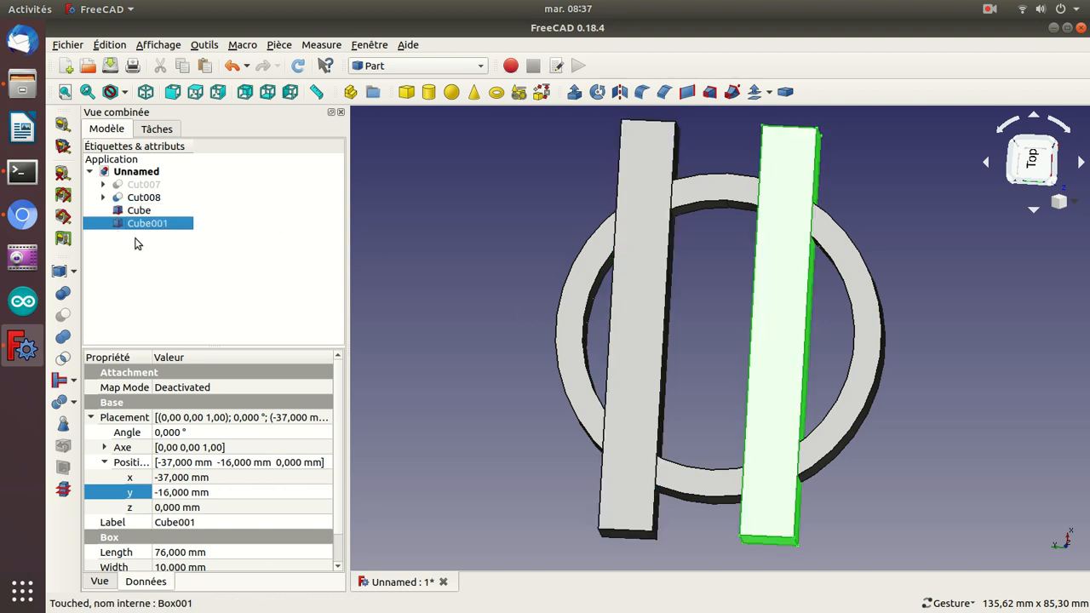
pyautogui.click(195, 492)
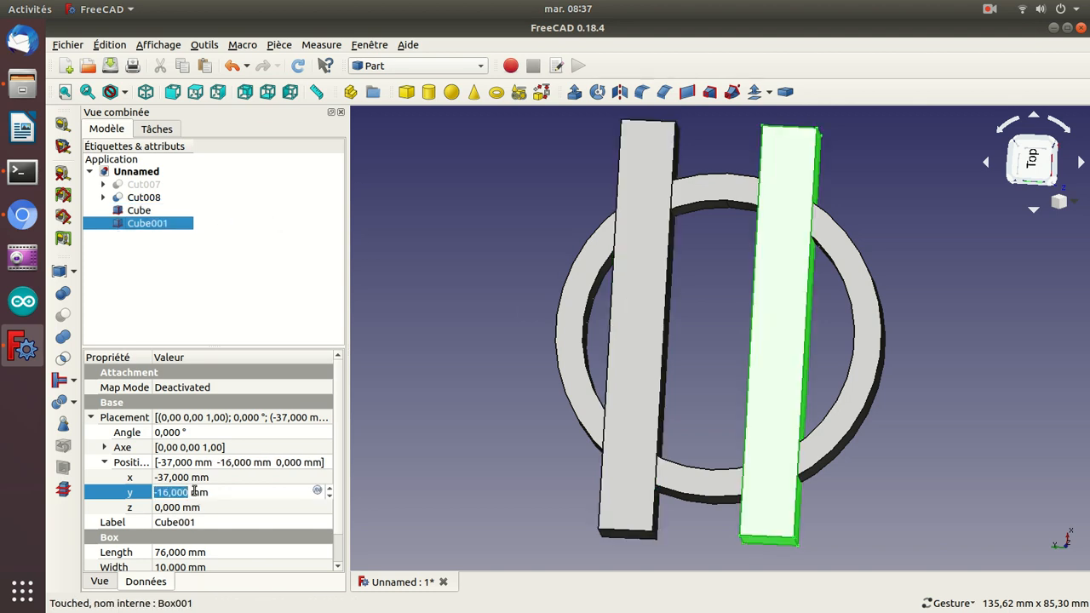
pyautogui.scroll(-4, 195, 492)
pyautogui.press('Return')
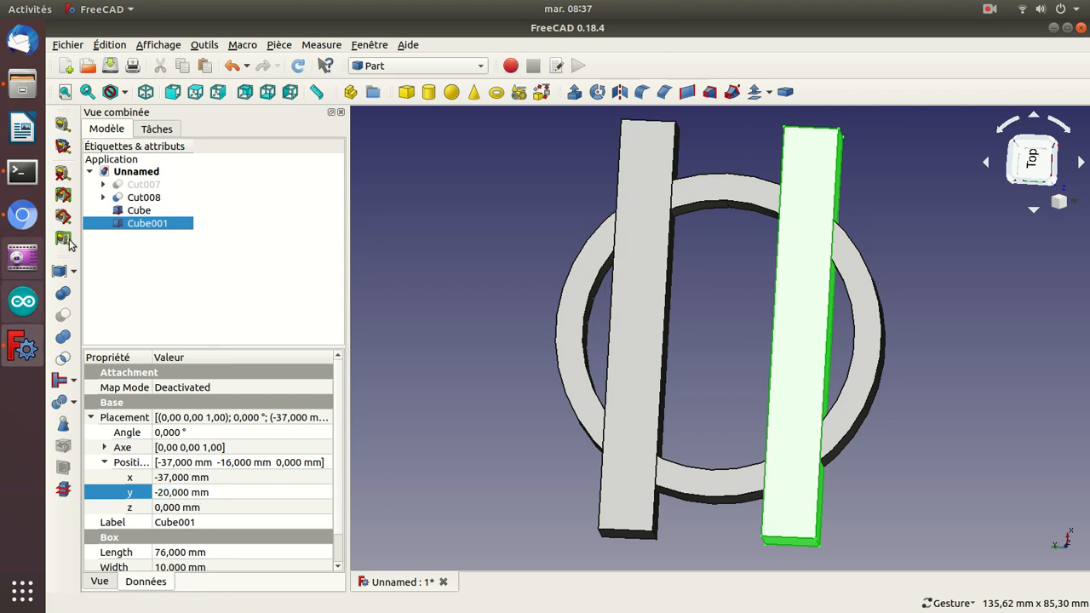
# Step: Remeasure the gap between the bars' facing edges, inspect it from below, then close the measuring tool and clear the measurement
pyautogui.click(63, 125)
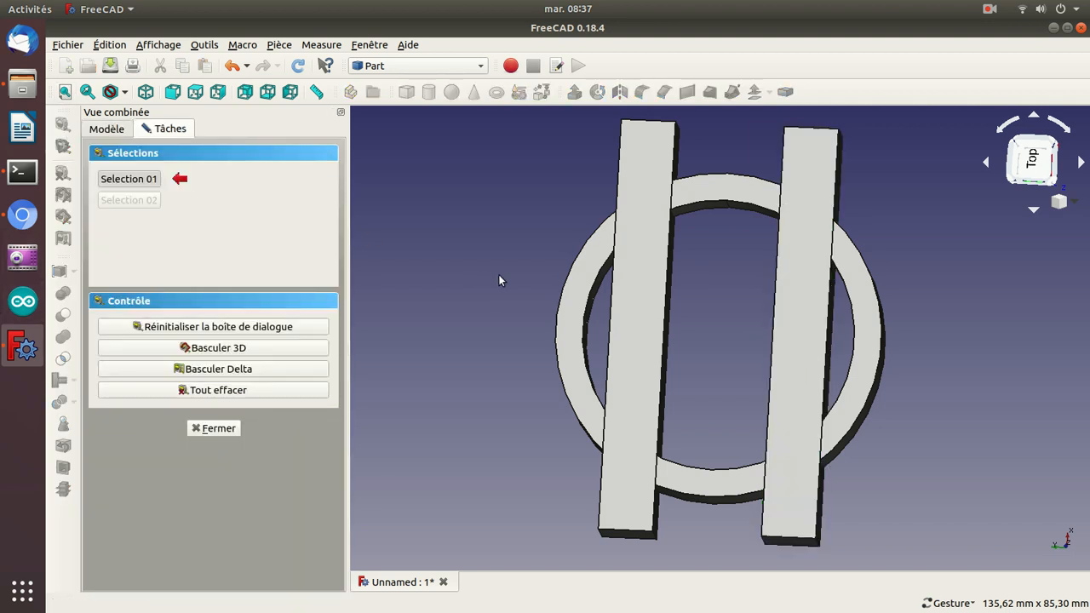
pyautogui.click(772, 321)
pyautogui.click(666, 311)
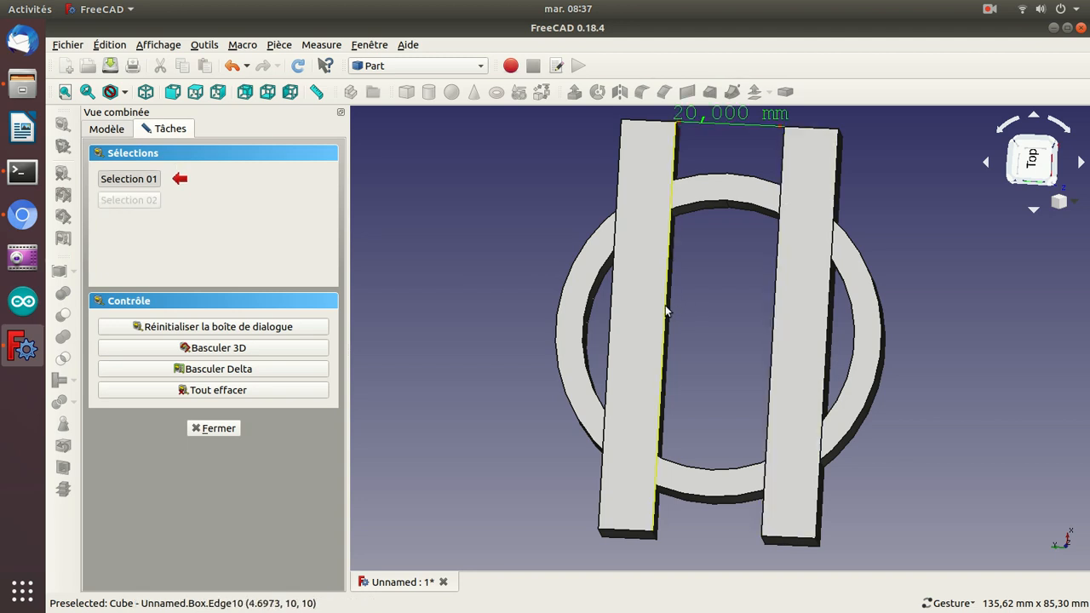
pyautogui.moveTo(464, 182); pyautogui.dragTo(806, 407)
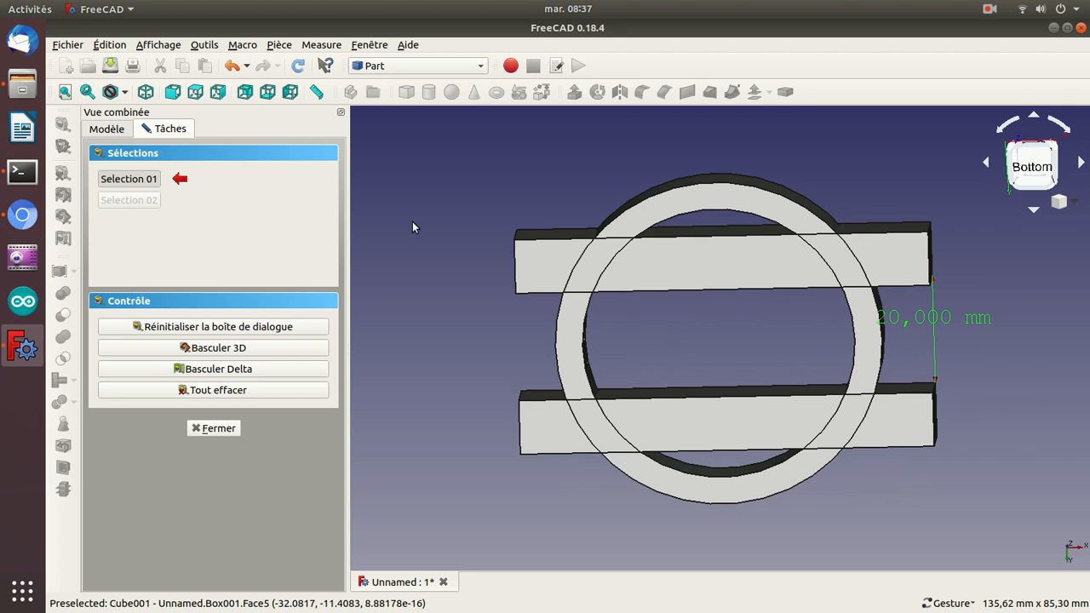
pyautogui.click(220, 427)
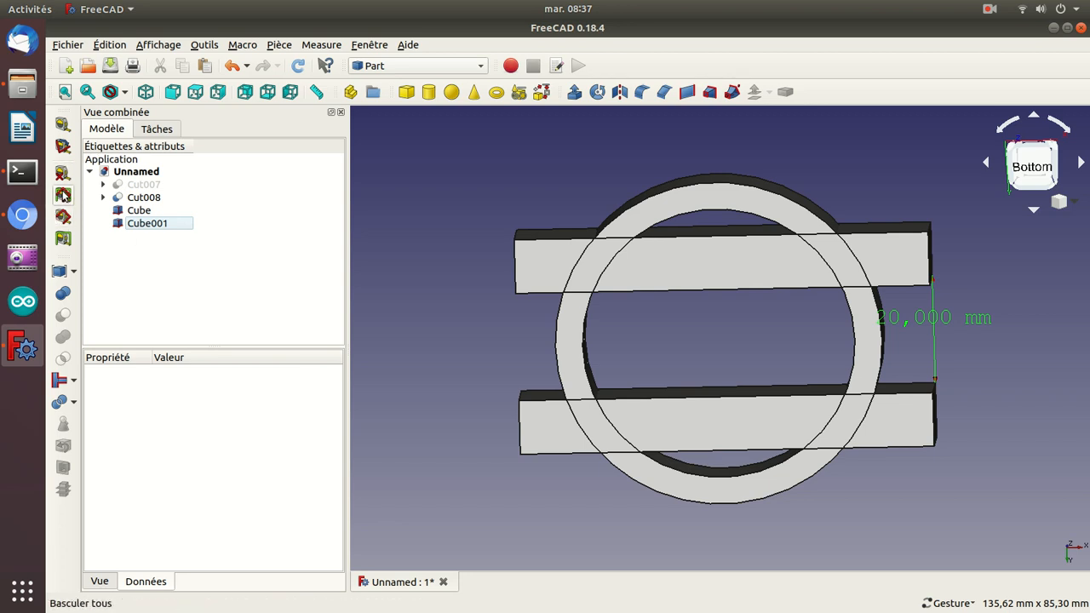
pyautogui.click(61, 175)
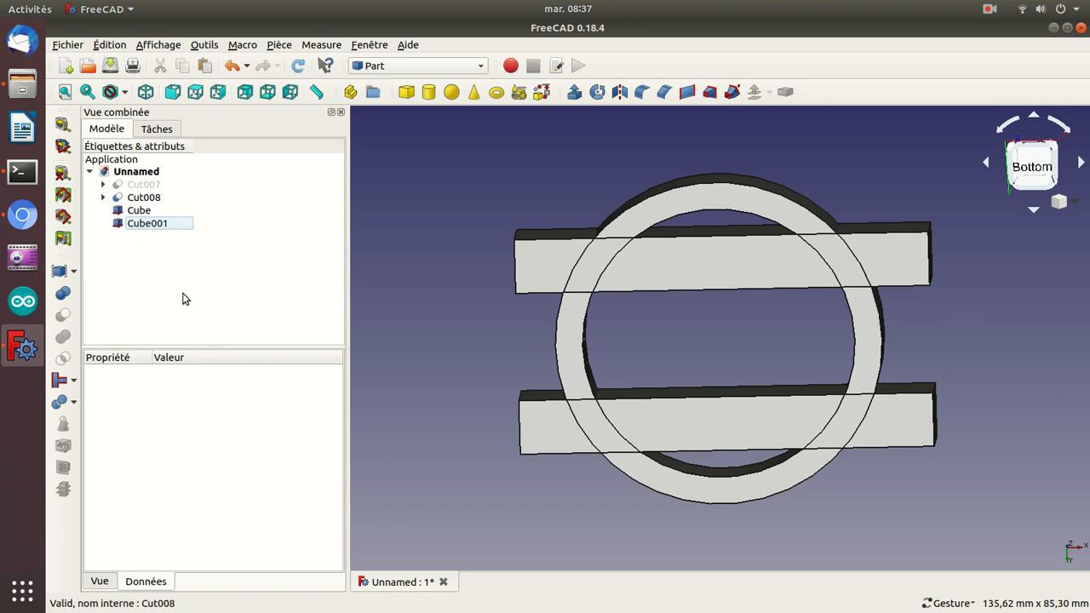
# Step: Paste two more copies of the bar and set the first copy's rotation angle to 90°
pyautogui.hotkey('ctrl', 'v')
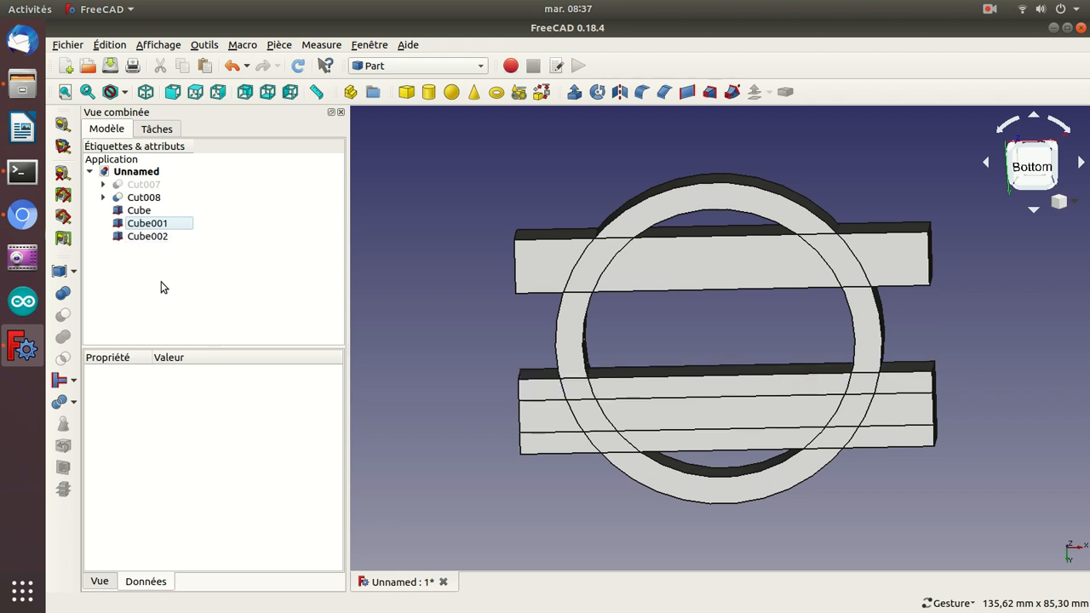
pyautogui.hotkey('ctrl', 'v')
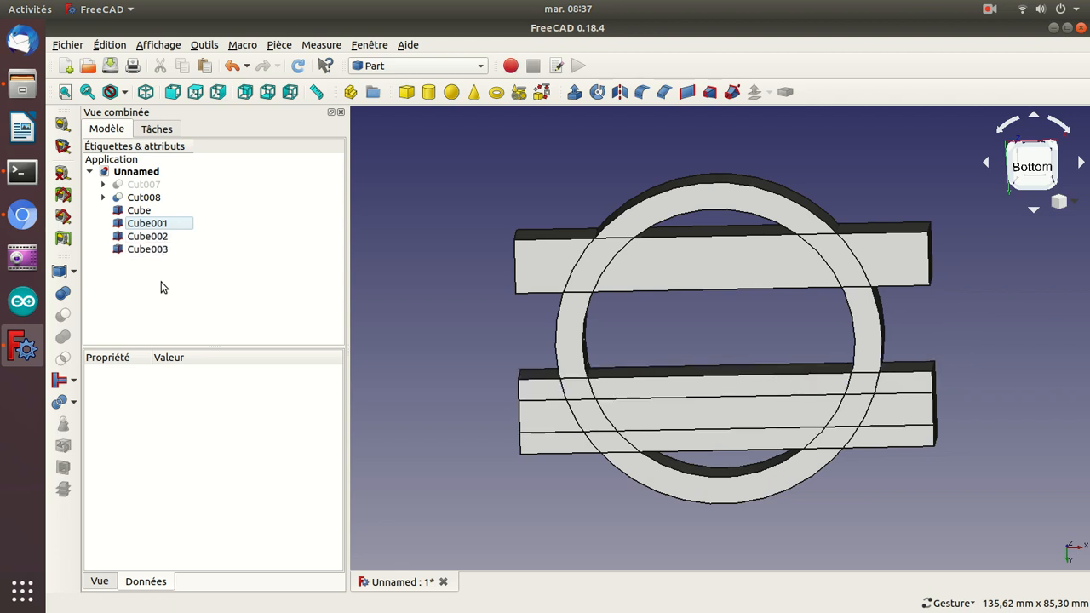
pyautogui.click(154, 236)
pyautogui.click(157, 431)
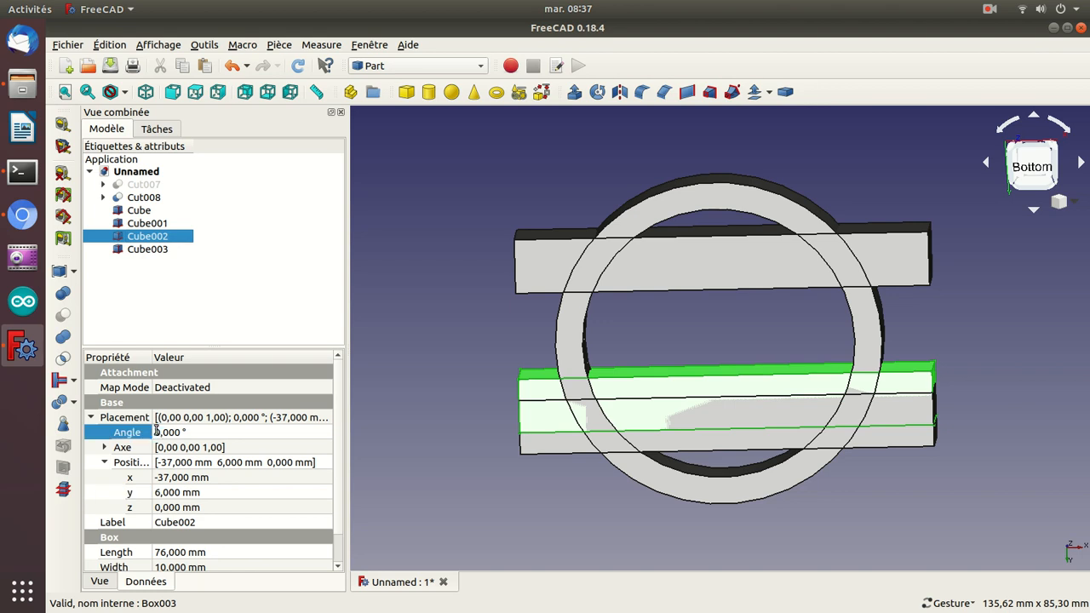
pyautogui.write('9')
pyautogui.press('Return')
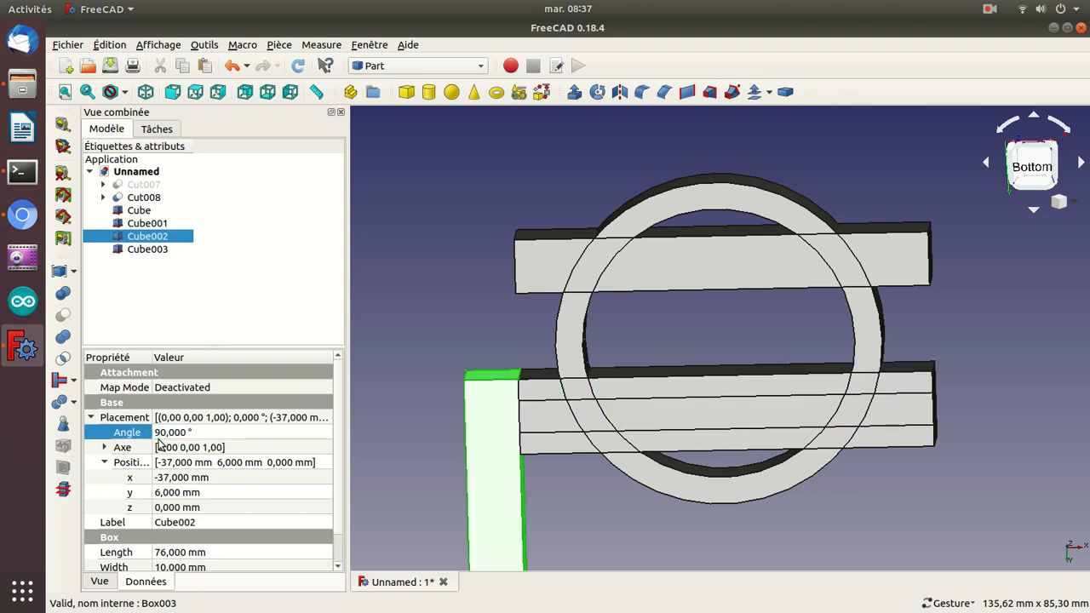
# Step: Set the rotation angle of the second pasted bar, Cube003, to 90°
pyautogui.click(138, 249)
pyautogui.click(158, 432)
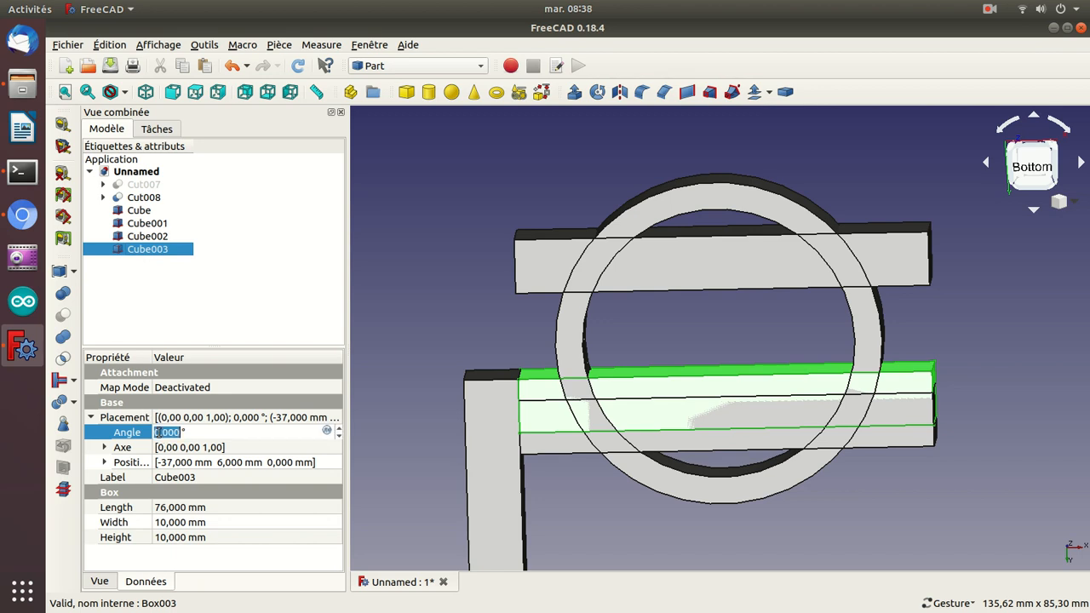
pyautogui.click(158, 432)
pyautogui.write('9')
pyautogui.press('Return')
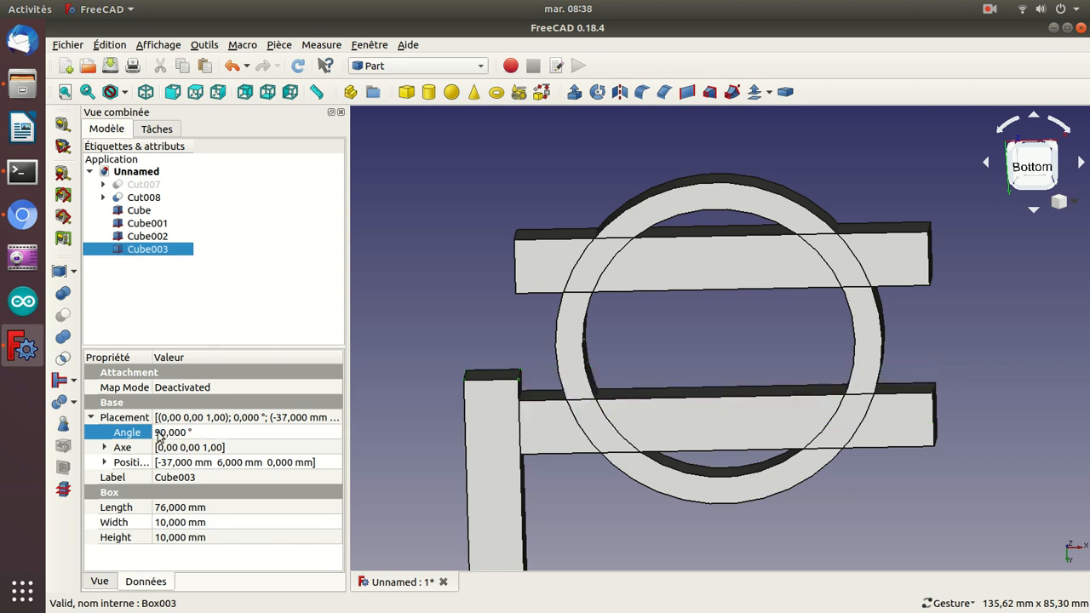
# Step: Examine the layout of the ring and bars in the top, front, bottom and isometric views
pyautogui.click(105, 462)
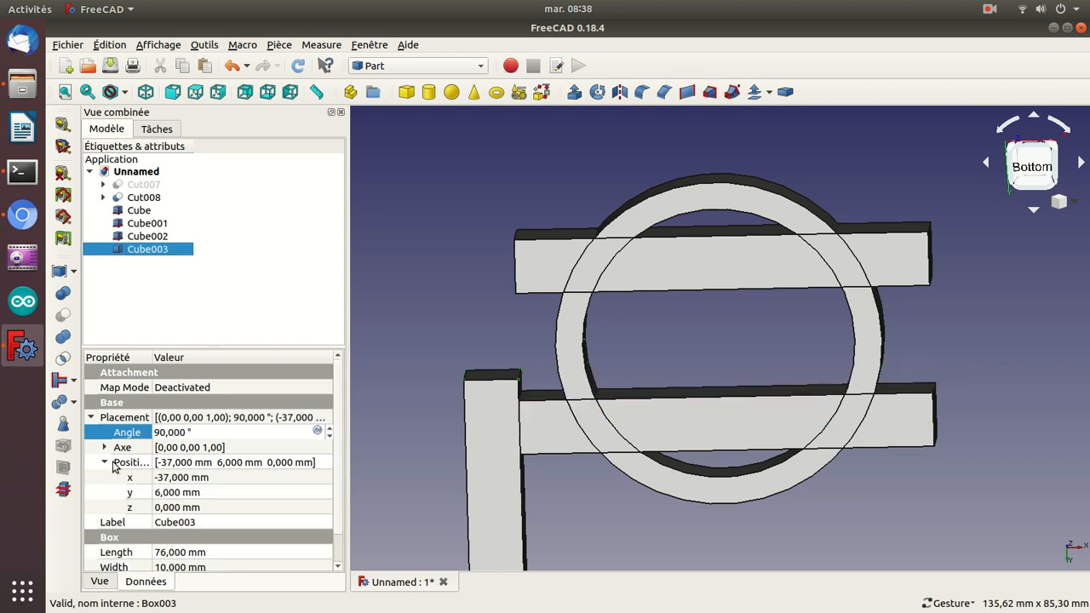
pyautogui.click(168, 480)
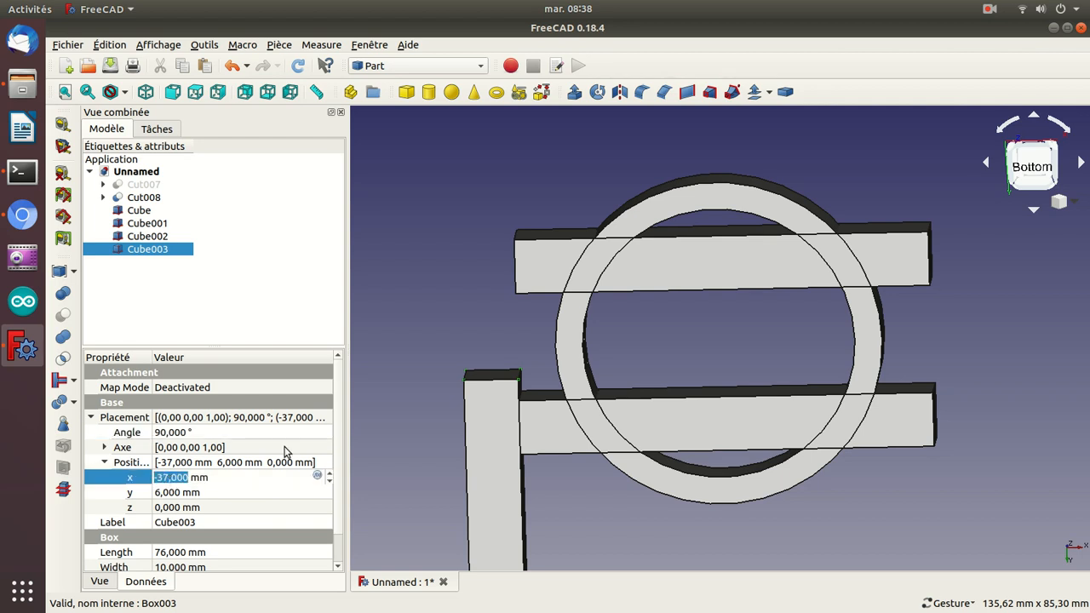
pyautogui.click(373, 388)
pyautogui.press('2')
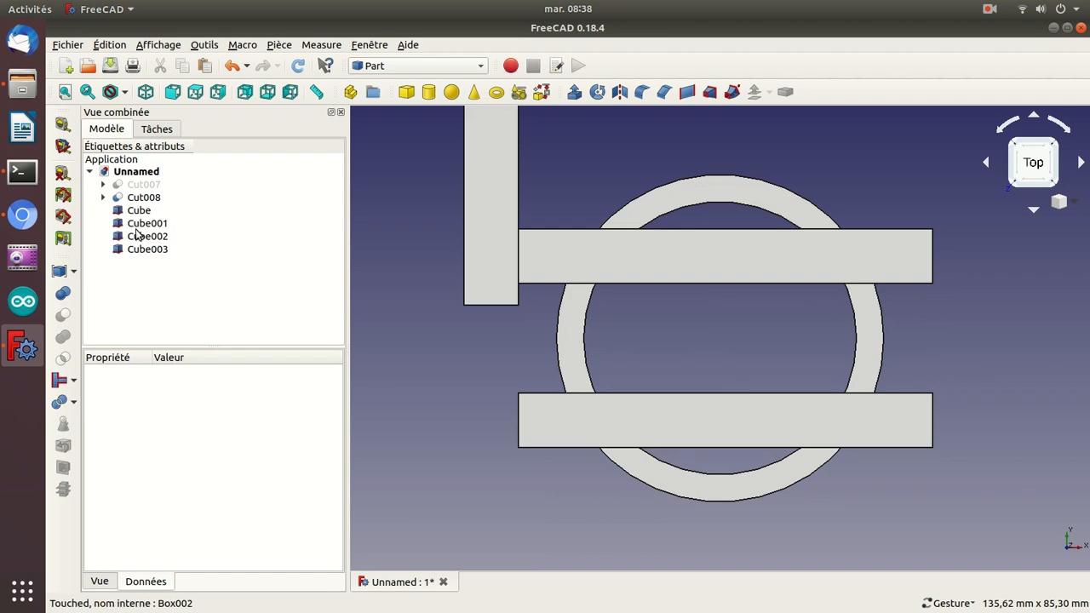
pyautogui.press('1')
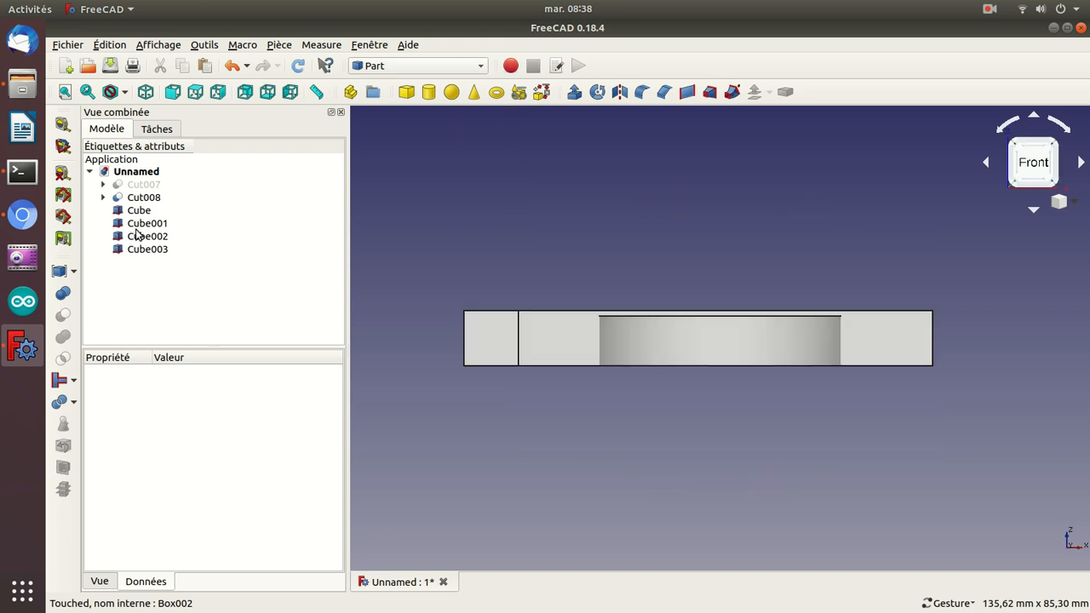
pyautogui.press('4')
pyautogui.press('5')
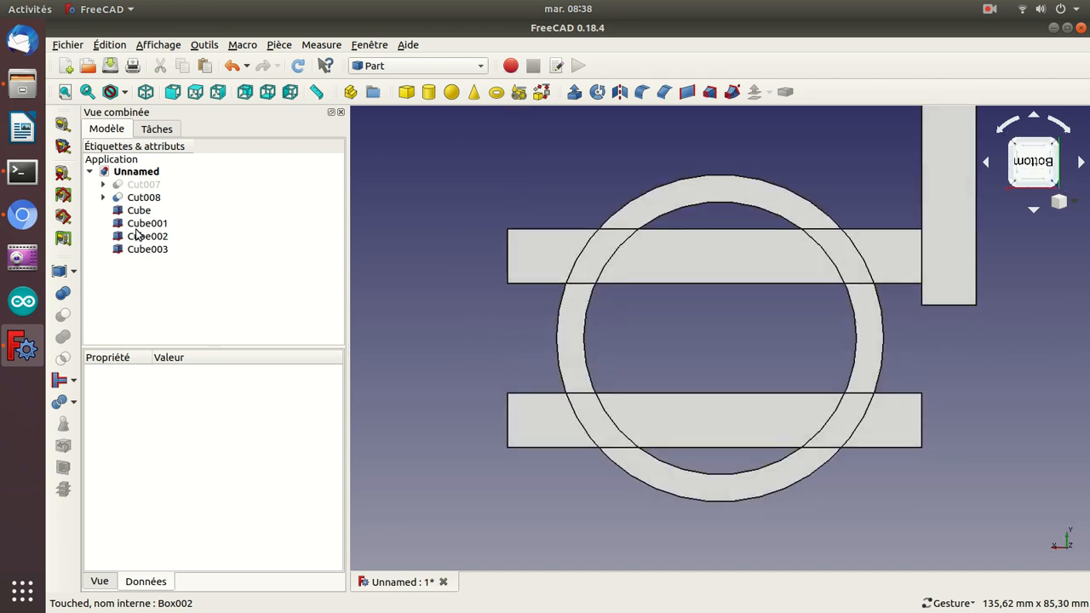
pyautogui.press('0')
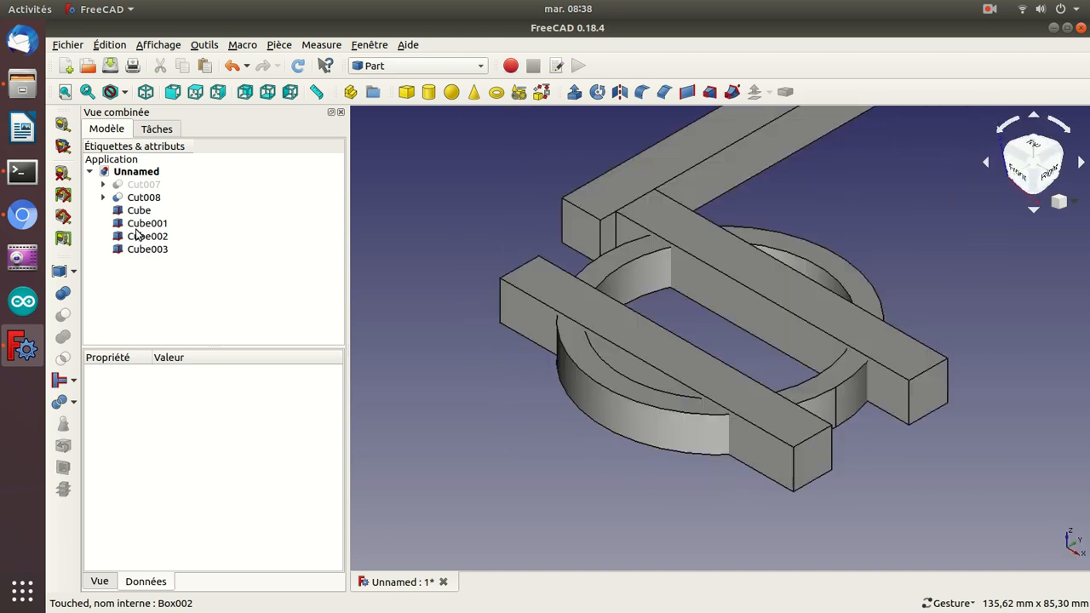
pyautogui.moveTo(546, 493); pyautogui.dragTo(658, 319)
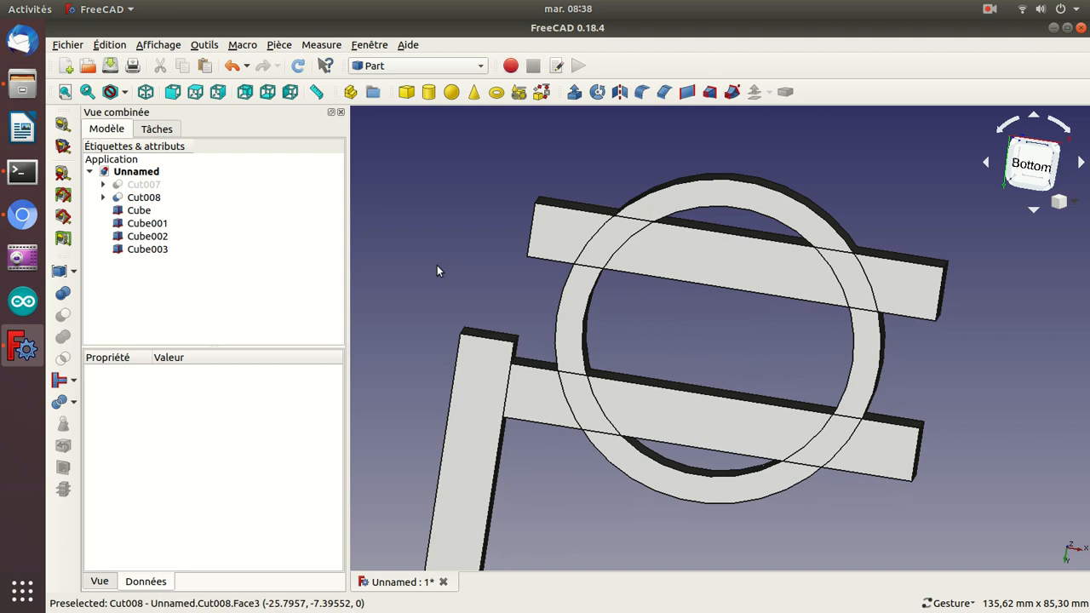
# Step: Set the X position of the rotated bar Cube003 to 15 mm
pyautogui.click(147, 250)
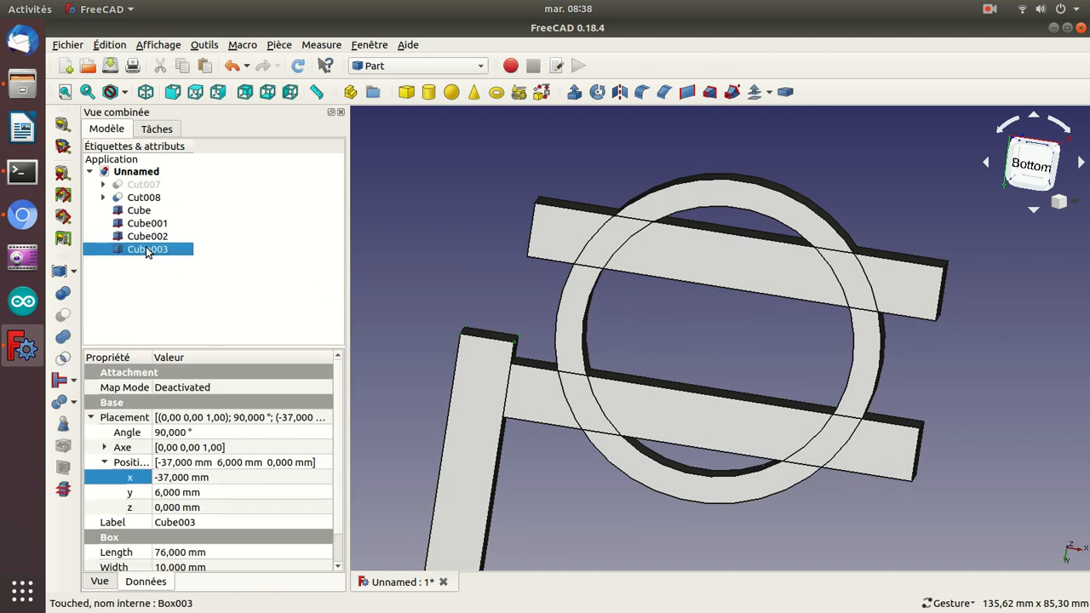
pyautogui.click(195, 484)
pyautogui.scroll(20, 195, 482)
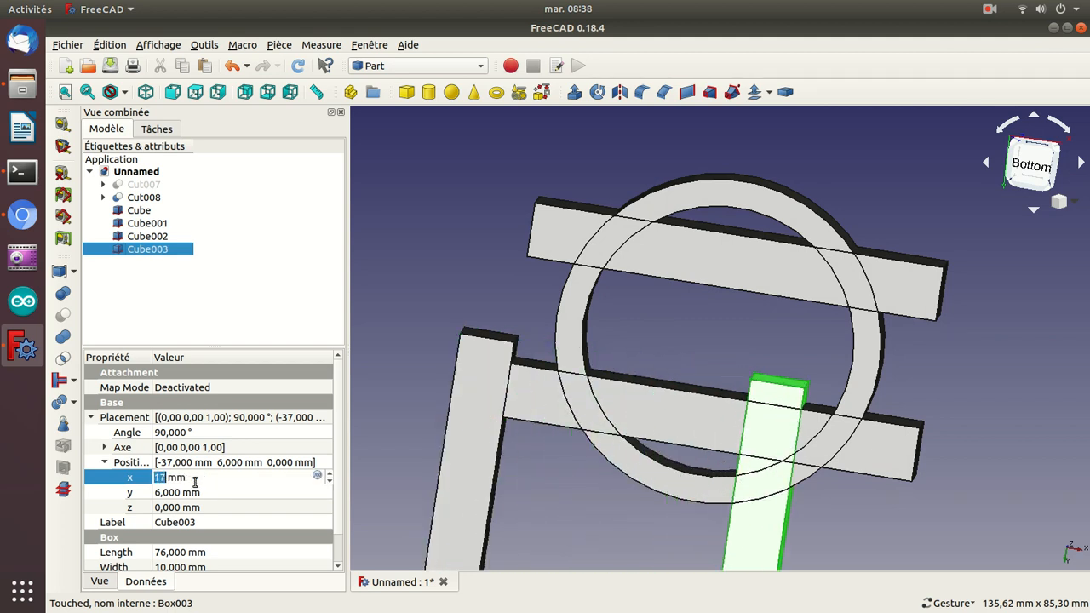
pyautogui.scroll(-1, 195, 482)
pyautogui.scroll(-1, 195, 482)
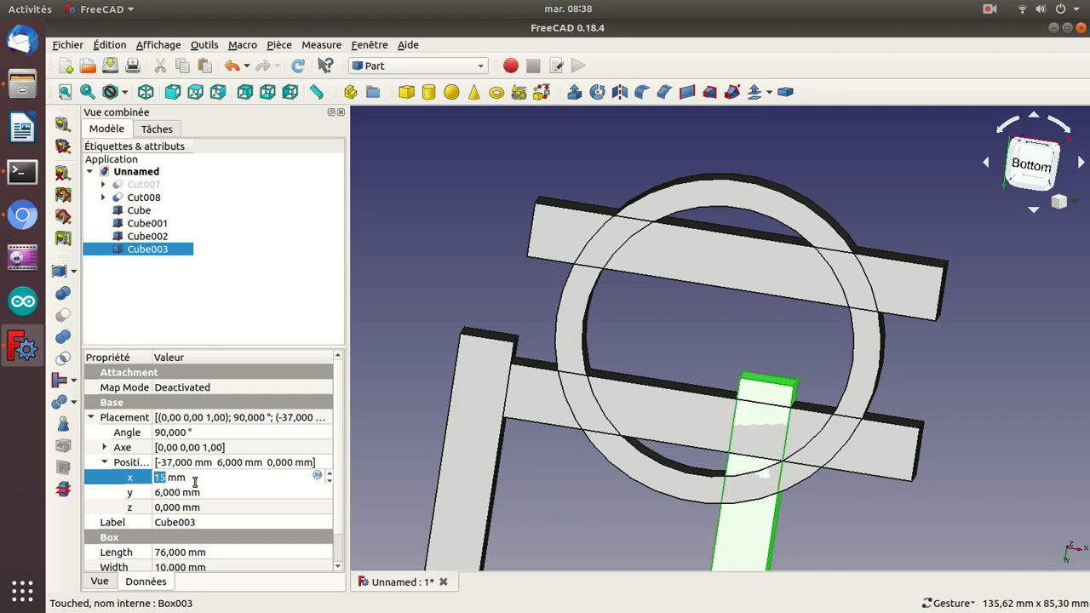
pyautogui.click(168, 497)
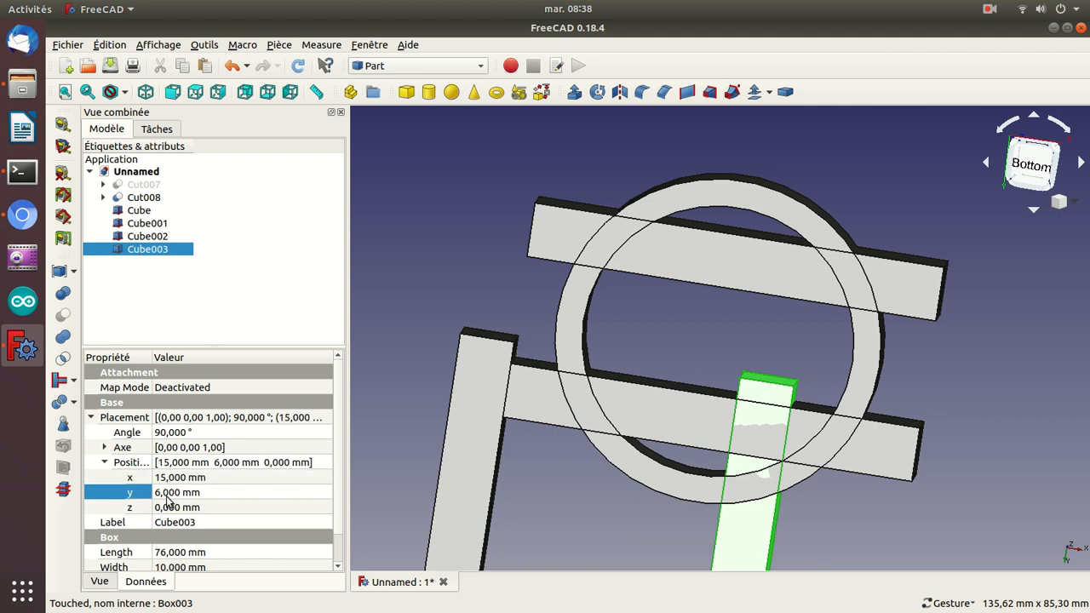
# Step: Move the rotated bar Cube003 across the ring by setting its position to X 22 mm and Y -38 mm
pyautogui.scroll(1, 168, 497)
pyautogui.scroll(20, 168, 497)
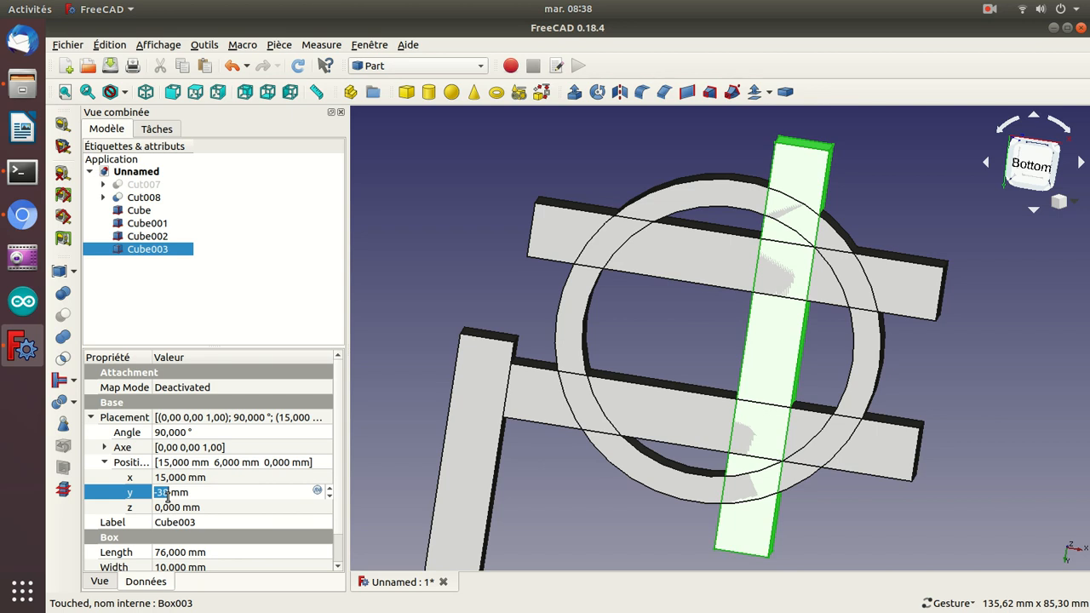
pyautogui.scroll(-8, 167, 497)
pyautogui.click(167, 478)
pyautogui.scroll(7, 167, 477)
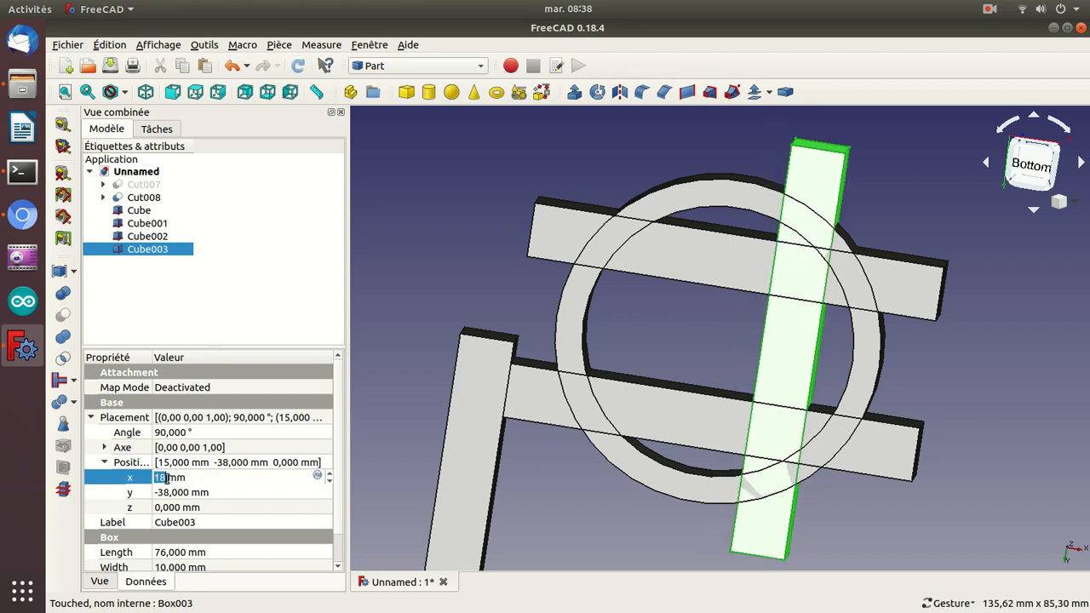
pyautogui.scroll(1, 168, 479)
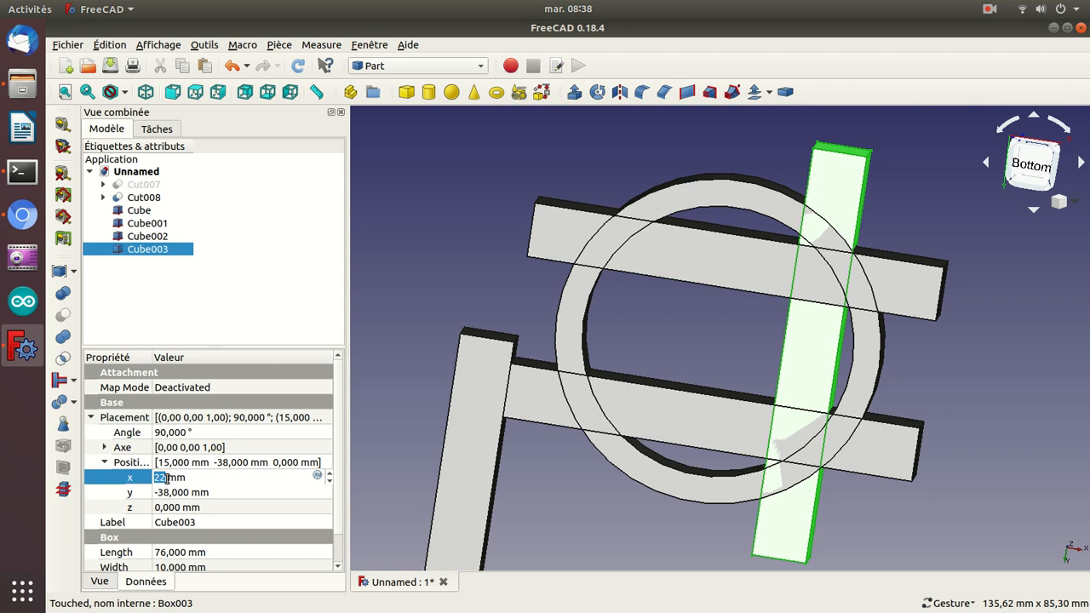
pyautogui.press('Return')
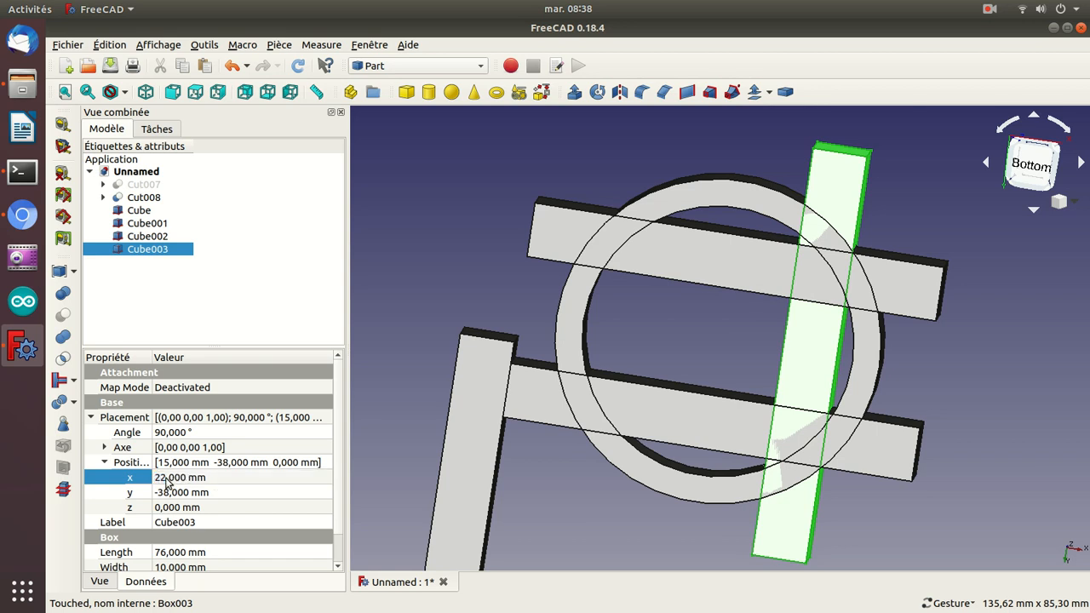
# Step: Place the other rotated bar, Cube002, across the ring at position X -12 mm and Y -38 mm
pyautogui.click(145, 236)
pyautogui.click(167, 478)
pyautogui.write('0')
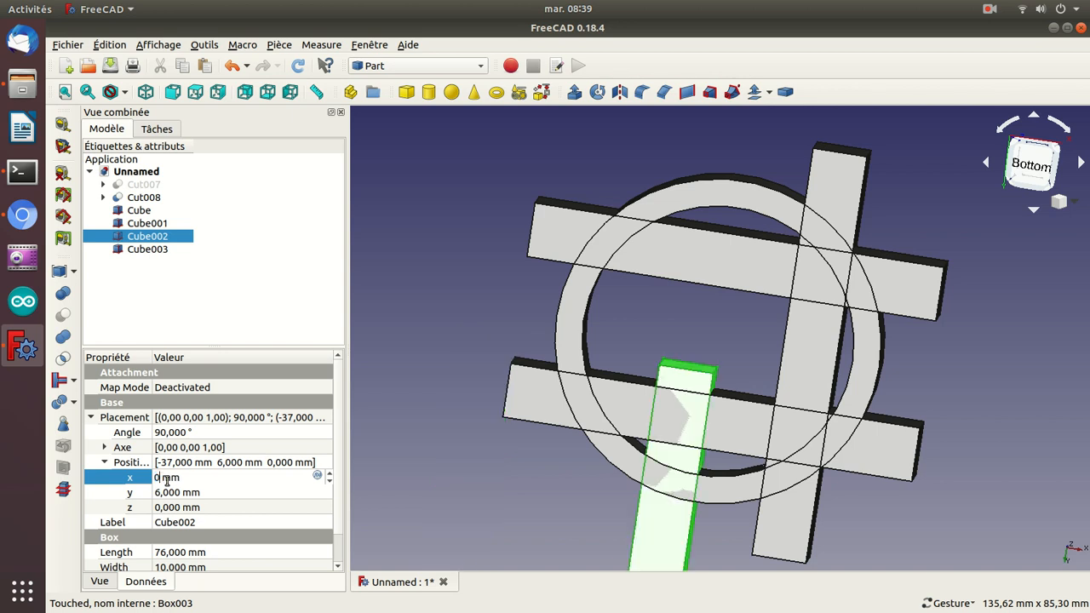
pyautogui.scroll(-5, 166, 479)
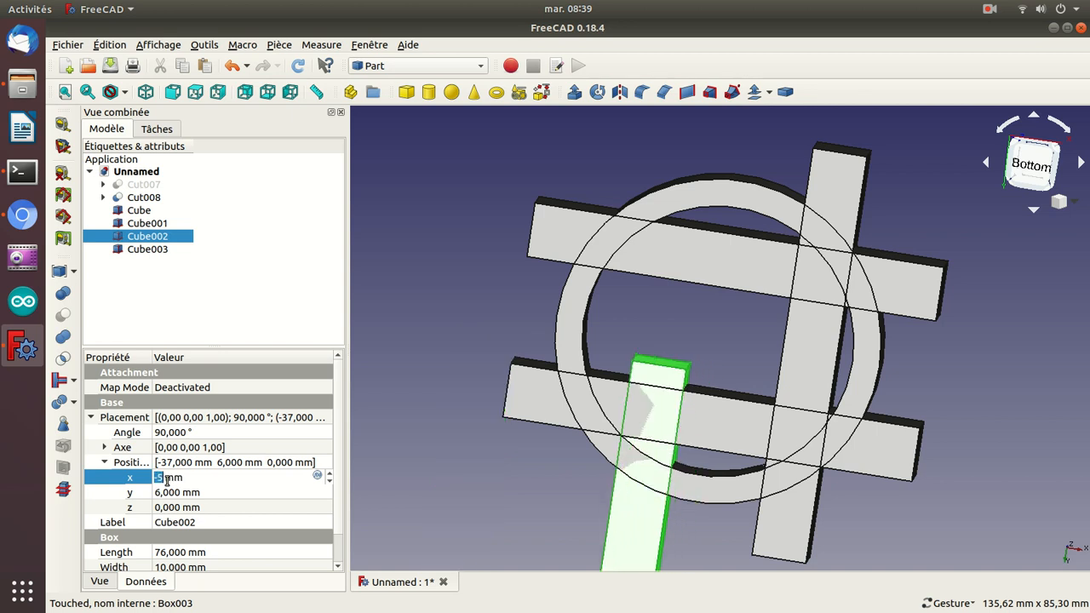
pyautogui.scroll(-5, 167, 479)
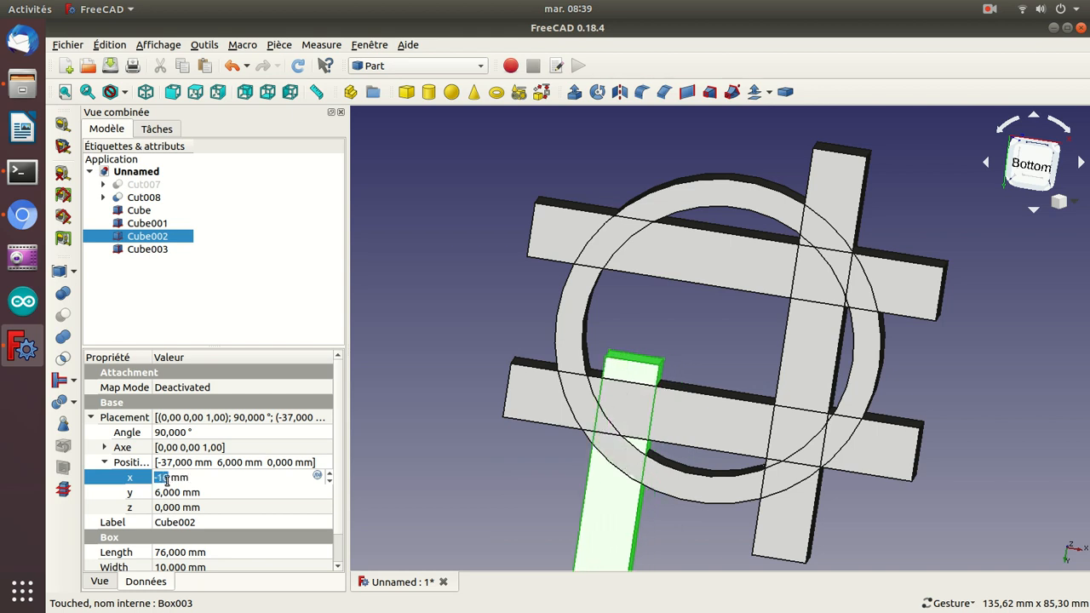
pyautogui.scroll(-2, 167, 479)
pyautogui.press('Return')
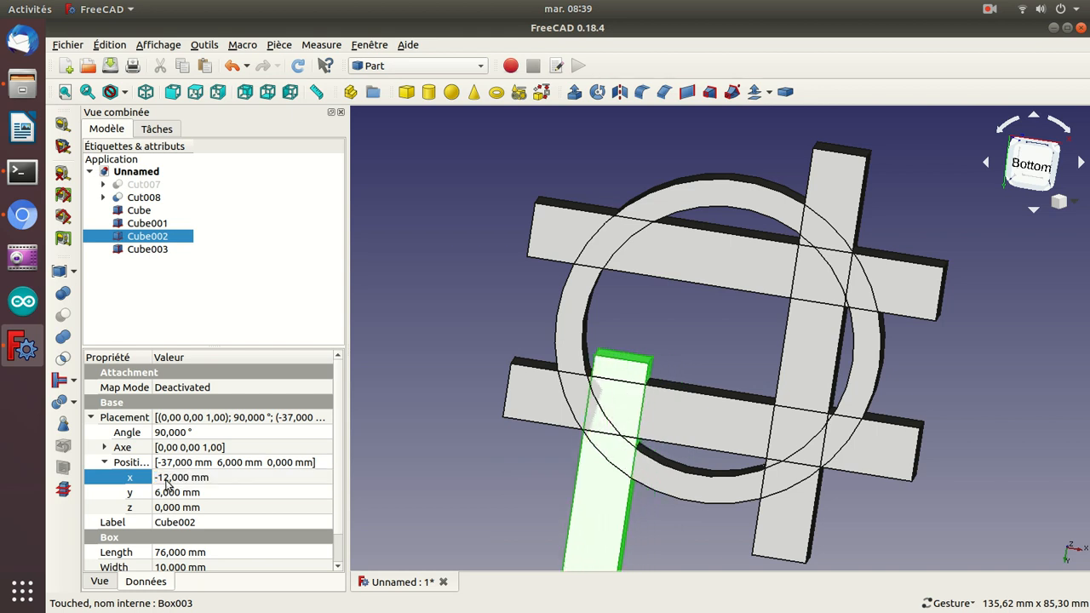
pyautogui.click(171, 492)
pyautogui.scroll(-20, 171, 492)
pyautogui.scroll(-16, 173, 492)
pyautogui.scroll(-3, 172, 492)
pyautogui.press('Return')
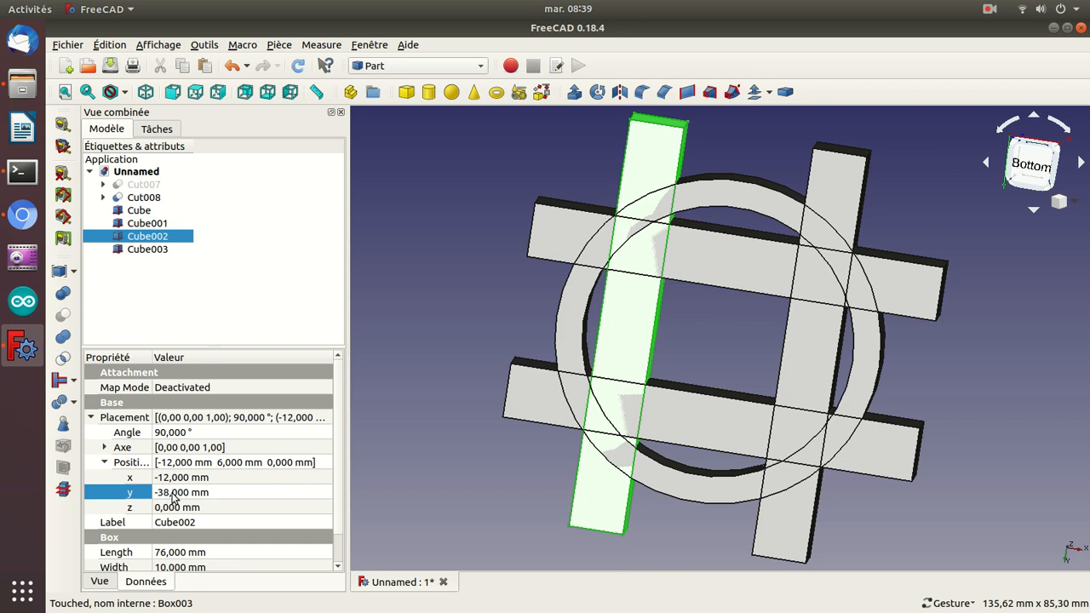
# Step: Measure the gap between the facing inner edges of bars Cube002 and Cube003, and clear the measurements
pyautogui.click(64, 125)
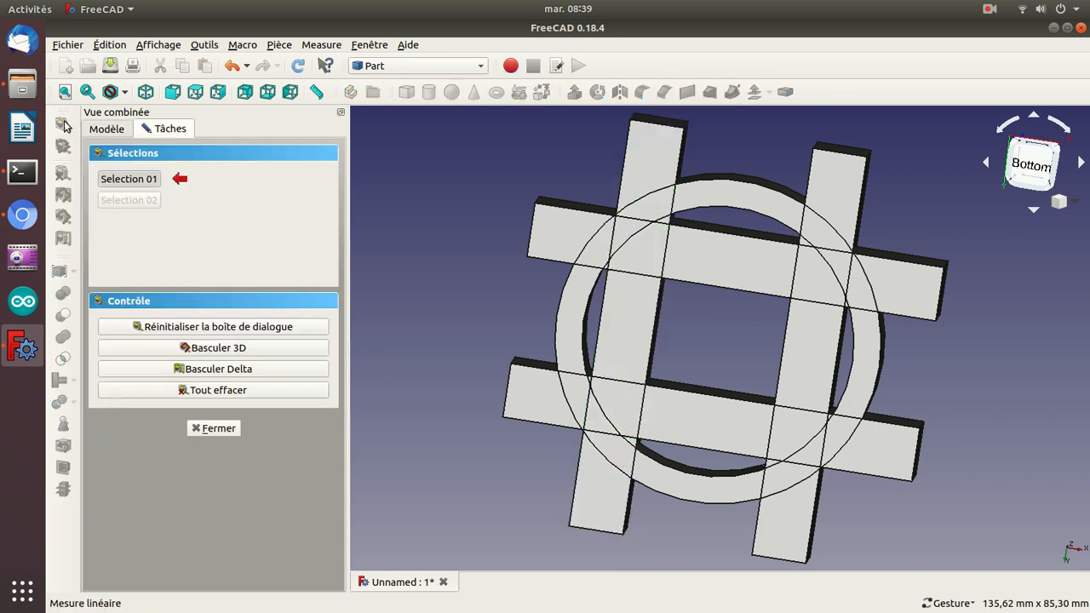
pyautogui.click(653, 339)
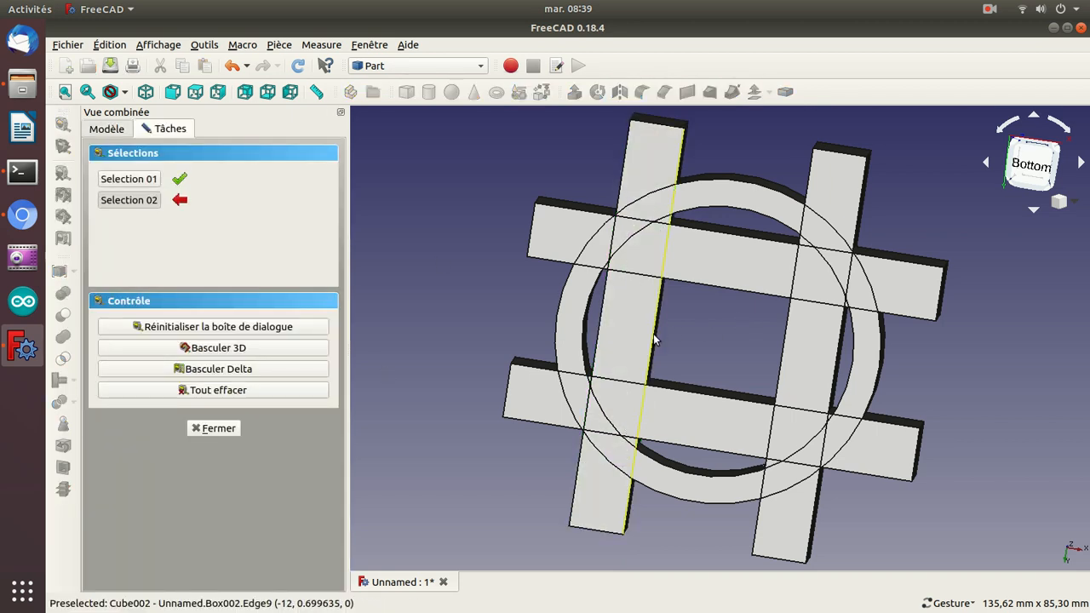
pyautogui.click(784, 347)
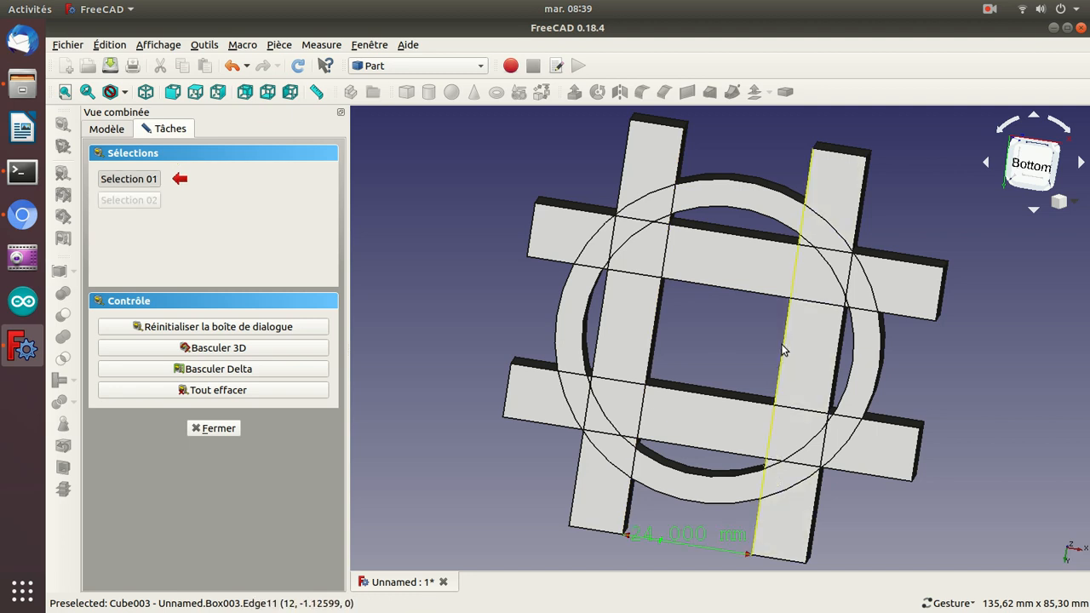
pyautogui.click(783, 347)
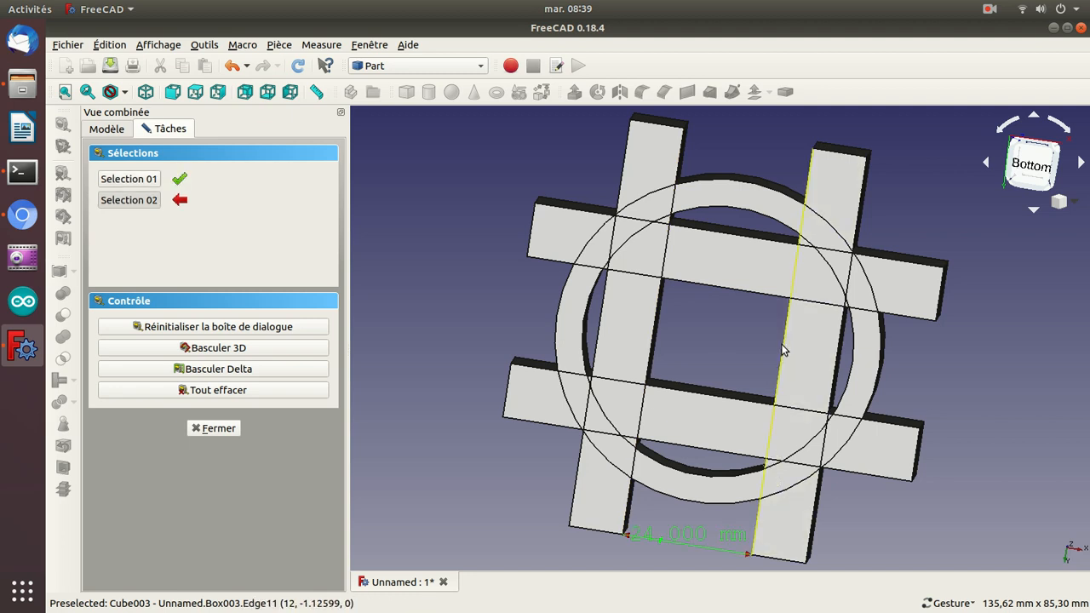
pyautogui.click(660, 332)
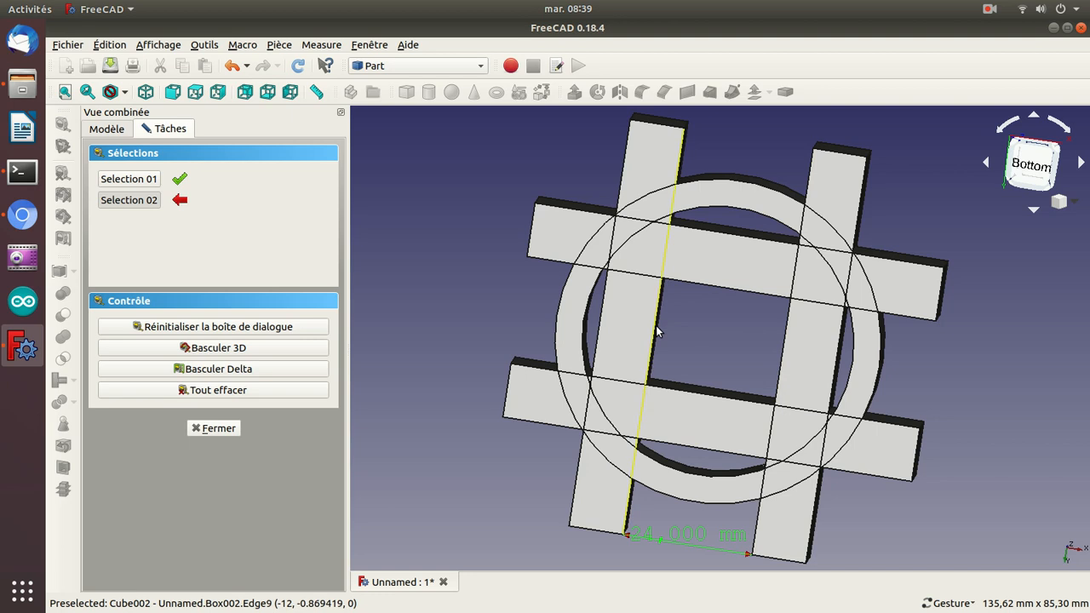
pyautogui.click(783, 355)
pyautogui.moveTo(447, 221); pyautogui.dragTo(712, 383)
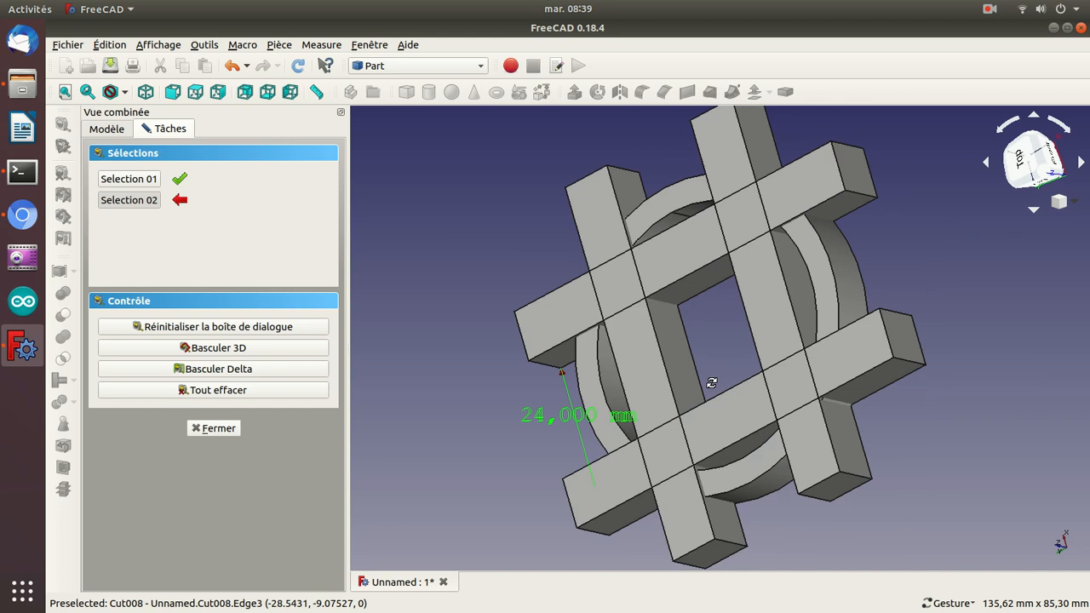
pyautogui.click(199, 393)
pyautogui.click(204, 432)
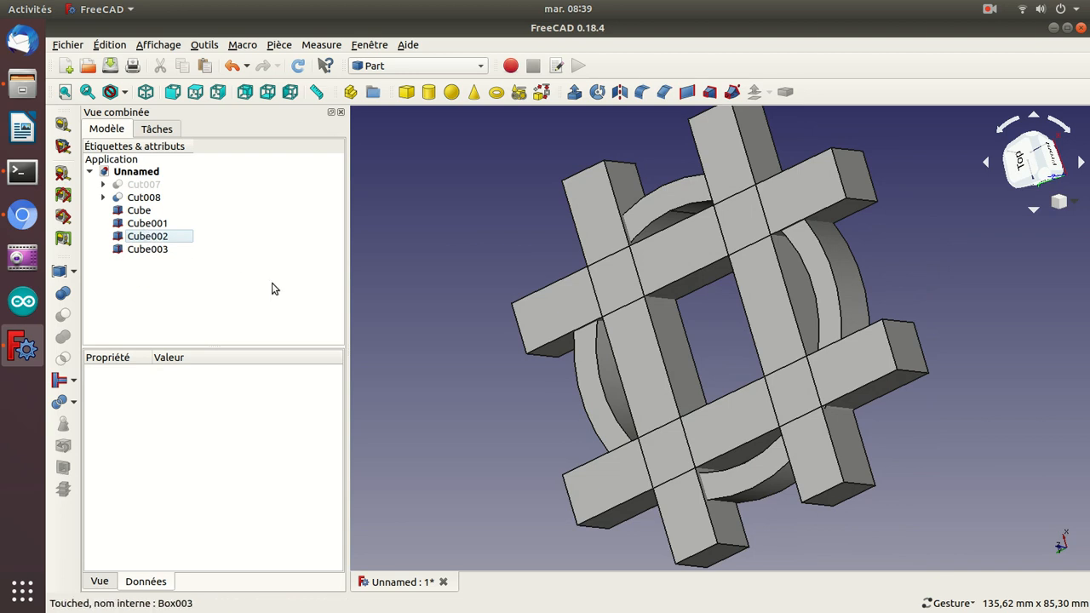
# Step: Identify the two rotated bars in the model and set the X position of Cube002 to -10 mm
pyautogui.moveTo(436, 257); pyautogui.dragTo(562, 264)
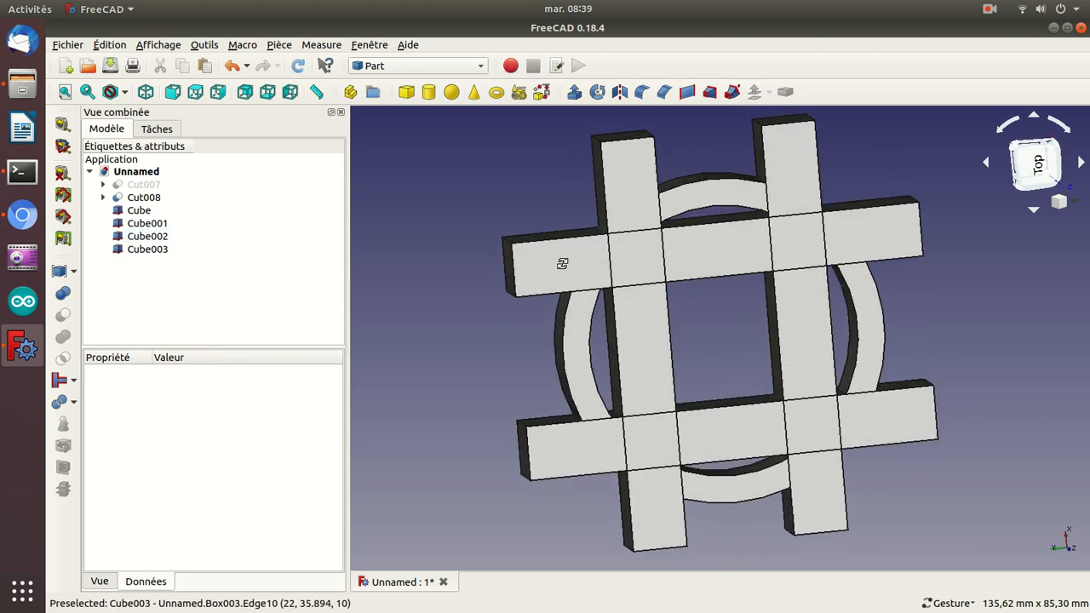
pyautogui.click(154, 239)
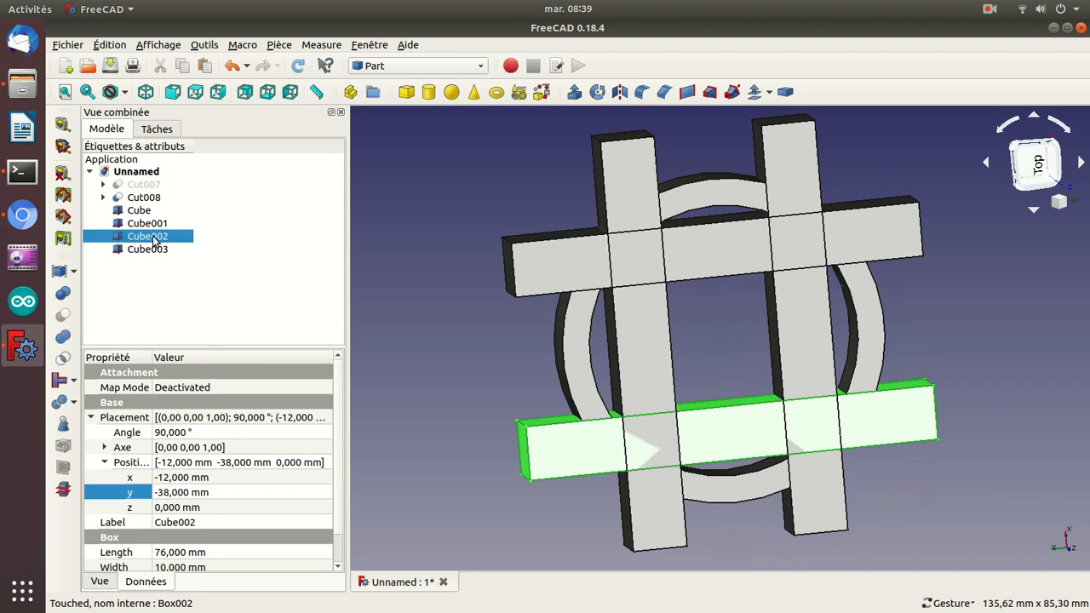
pyautogui.click(148, 250)
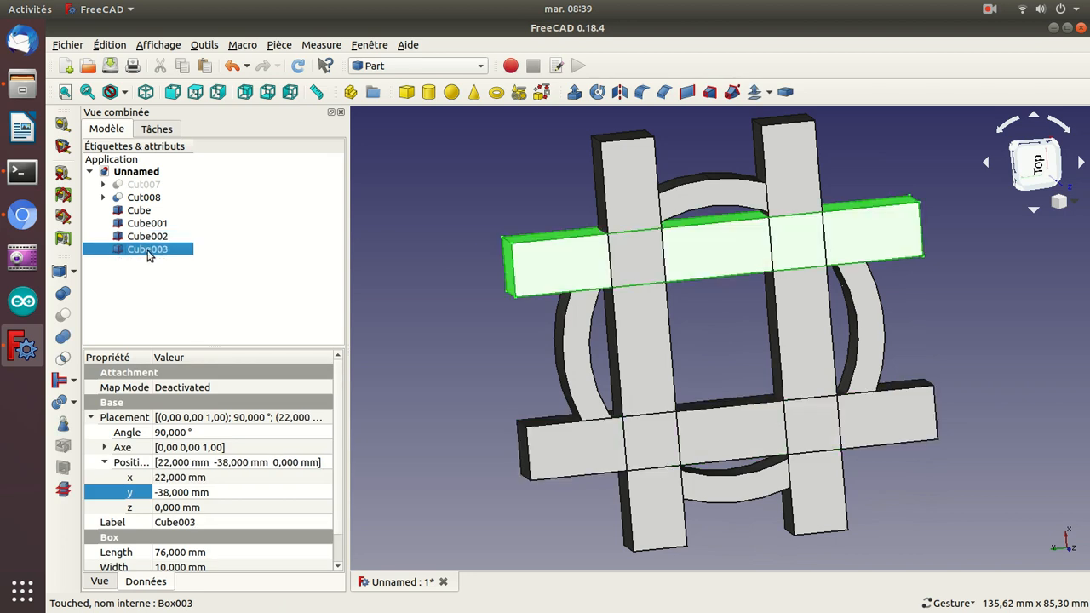
pyautogui.click(149, 238)
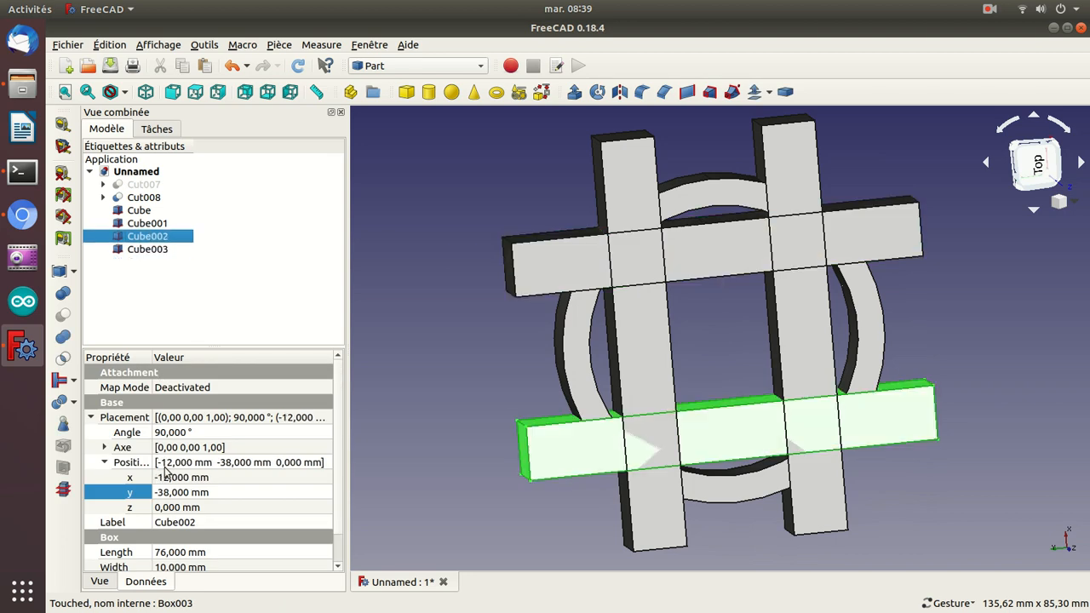
pyautogui.click(168, 477)
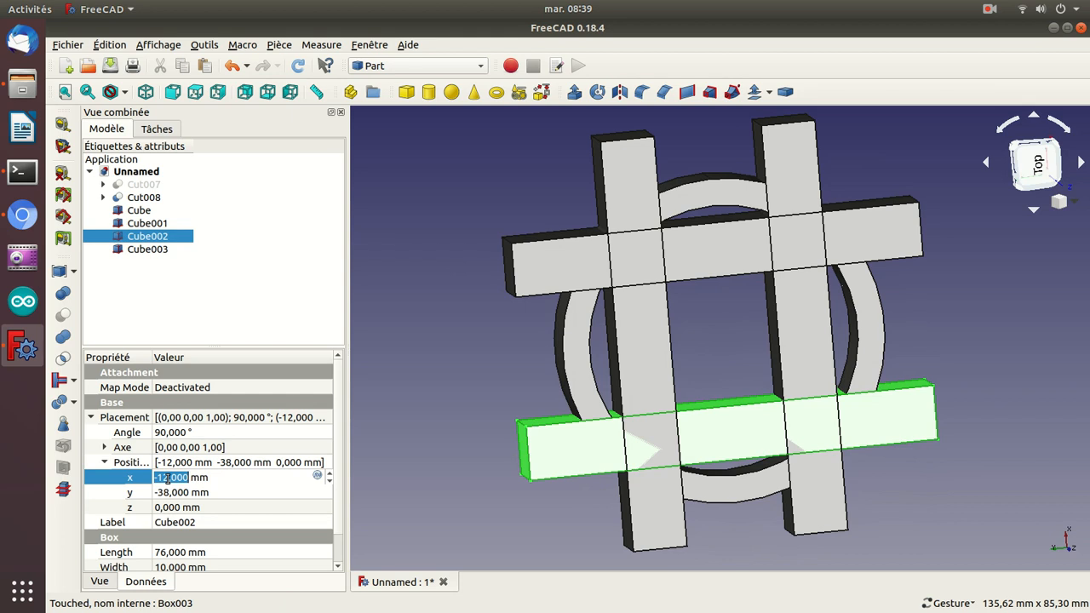
pyautogui.write('-11')
pyautogui.press('Up')
pyautogui.press('Return')
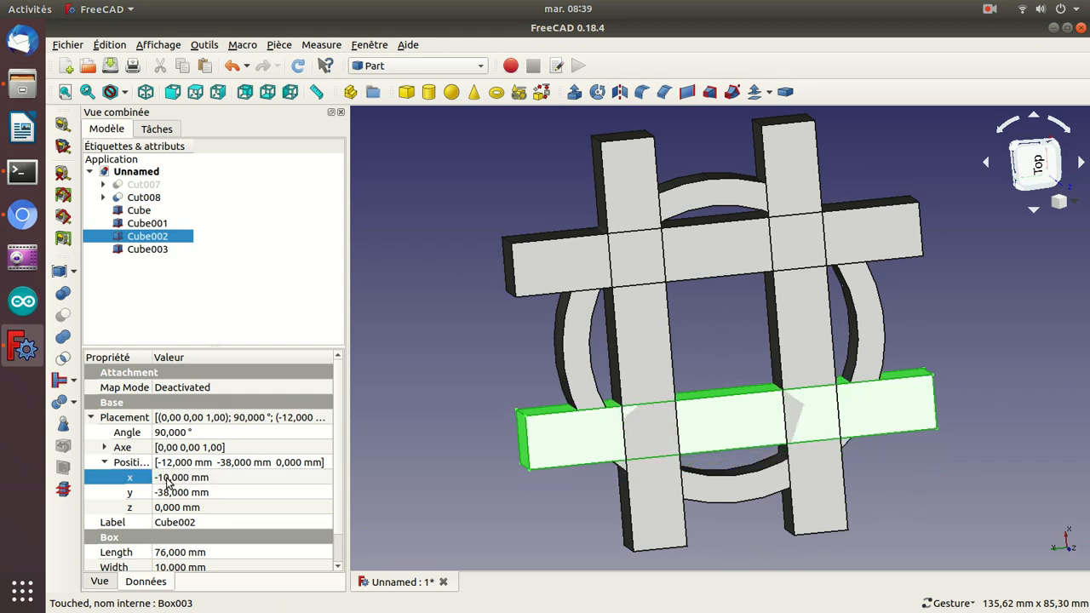
# Step: Set the X position of the rotated bar Cube003 to 20 mm
pyautogui.click(148, 248)
pyautogui.click(171, 477)
pyautogui.press('Down')
pyautogui.press('Down')
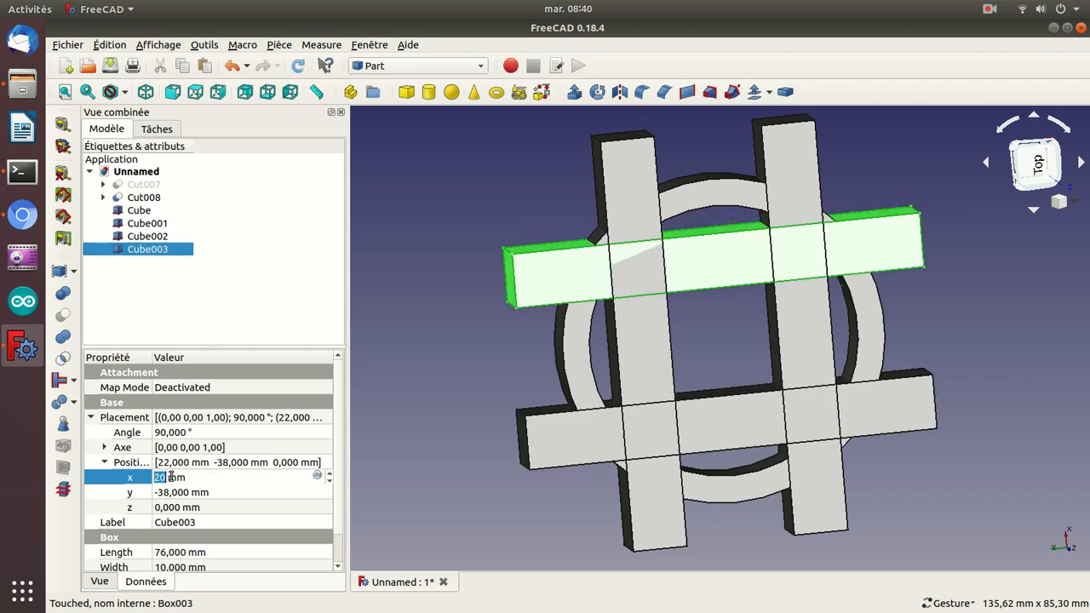
pyautogui.press('Return')
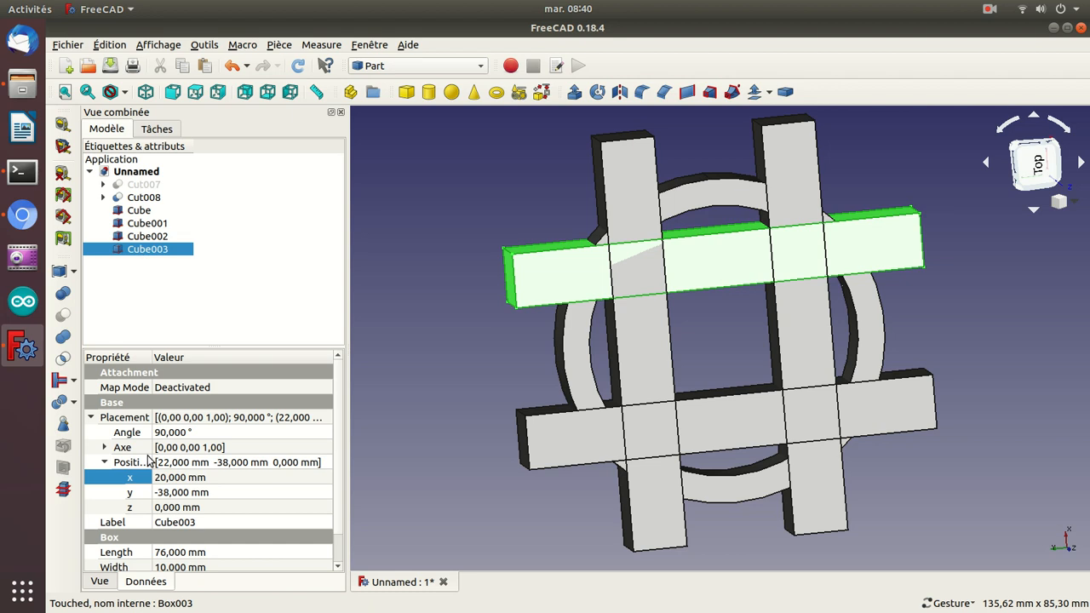
# Step: Widen the rotated bar Cube003 to 13 mm and set its X position to 23 mm
pyautogui.scroll(-1, 340, 497)
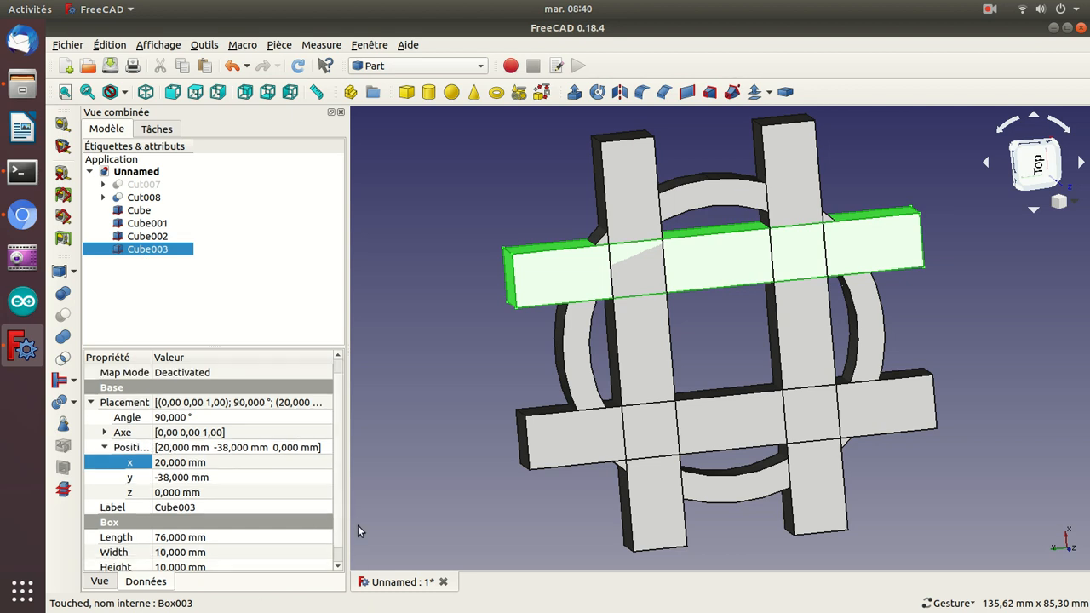
pyautogui.click(191, 537)
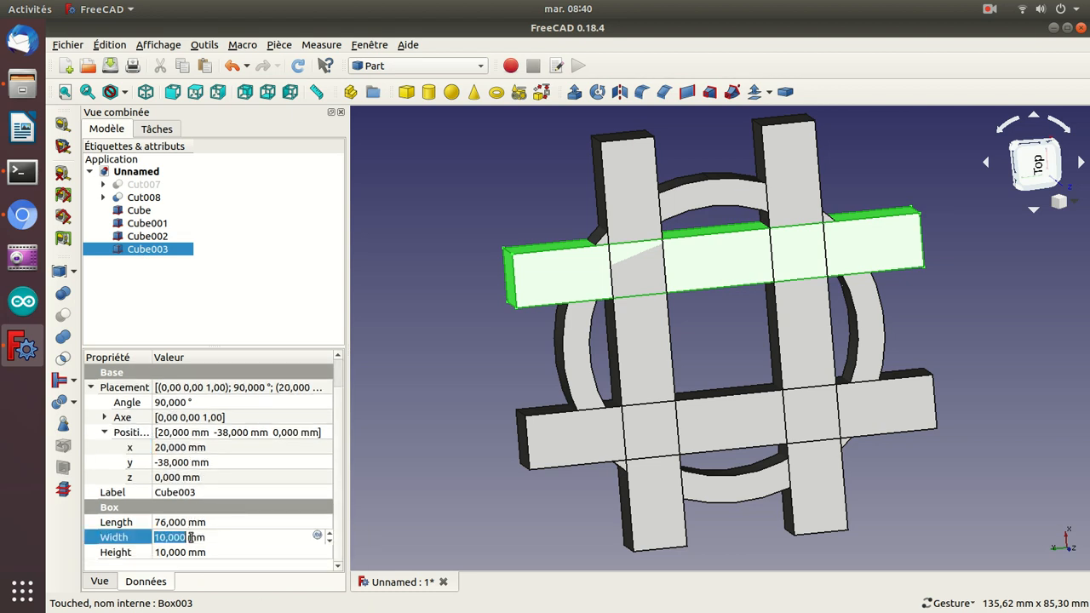
pyautogui.scroll(1, 191, 537)
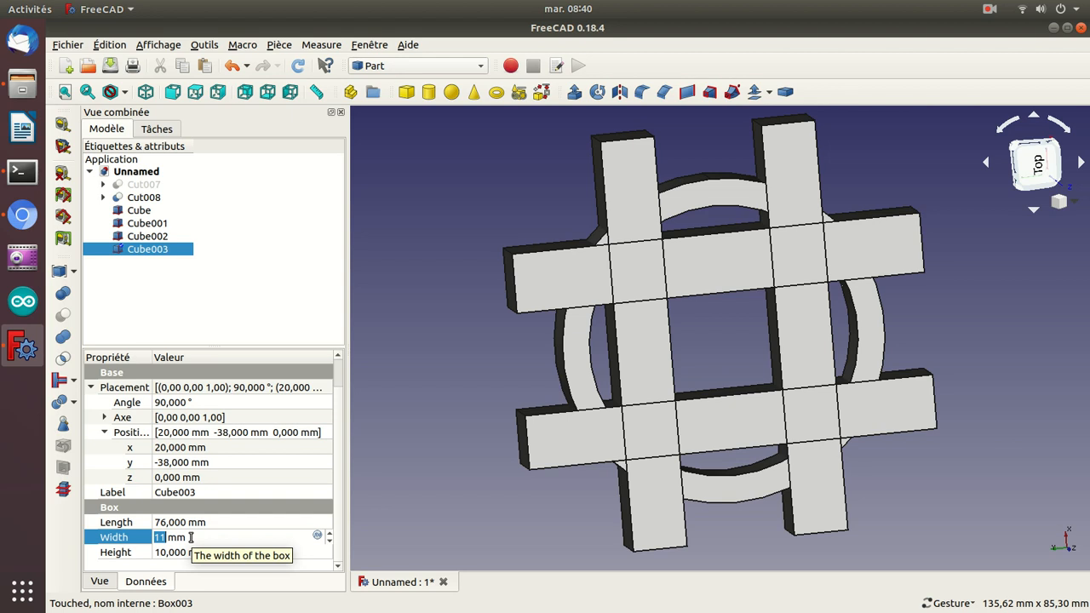
pyautogui.scroll(1, 191, 537)
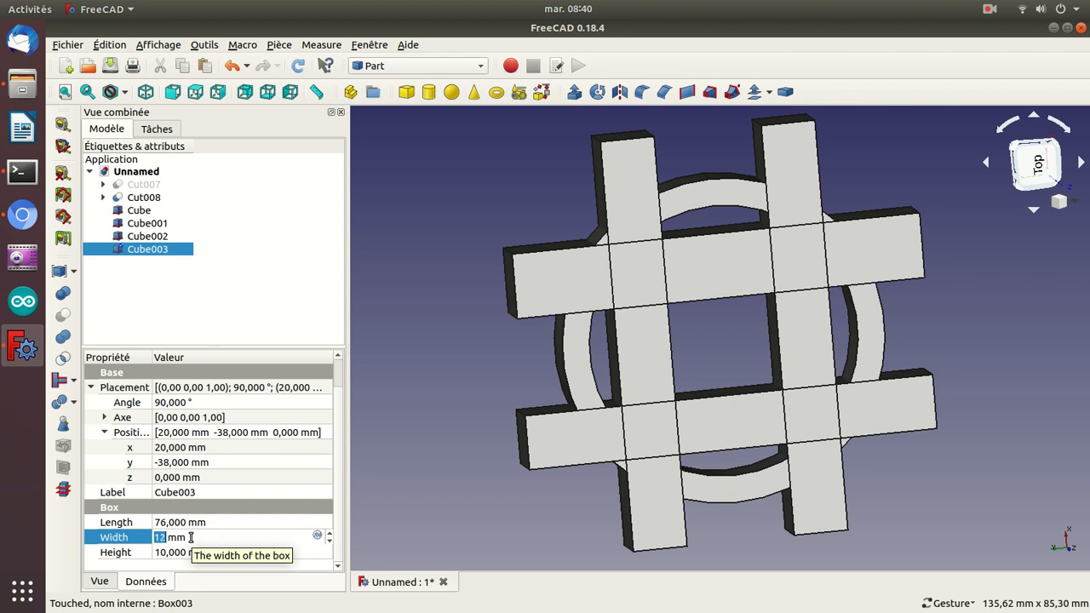
pyautogui.click(174, 447)
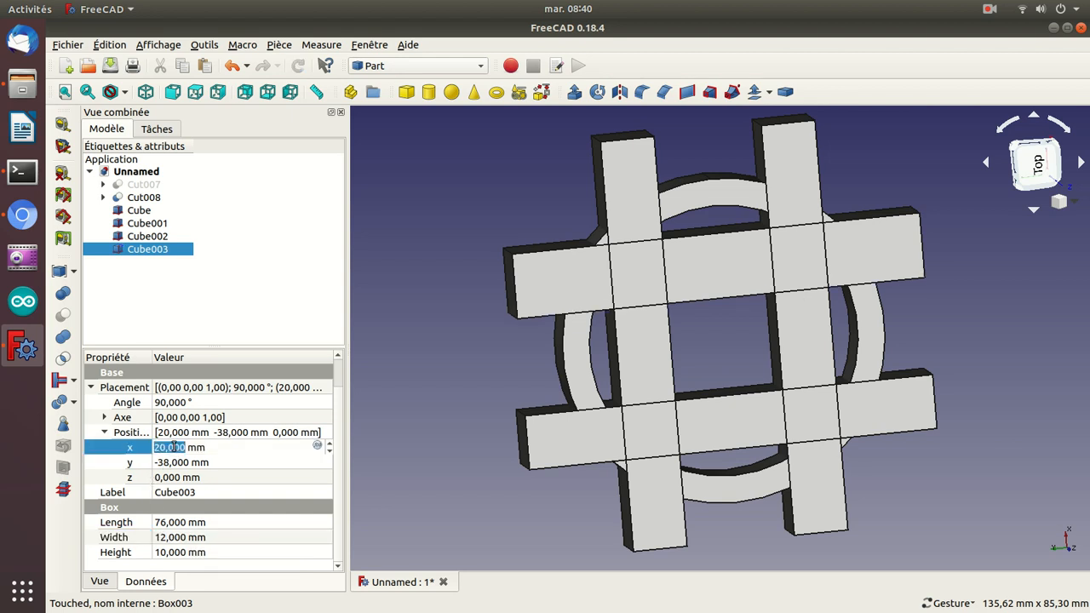
pyautogui.scroll(2, 175, 447)
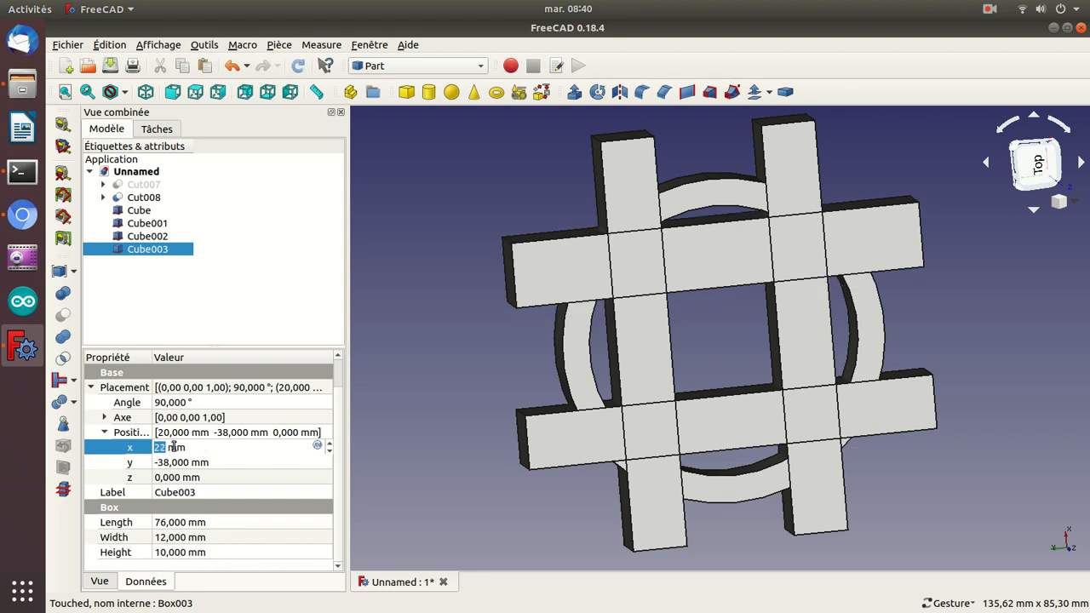
pyautogui.click(186, 536)
pyautogui.scroll(1, 186, 537)
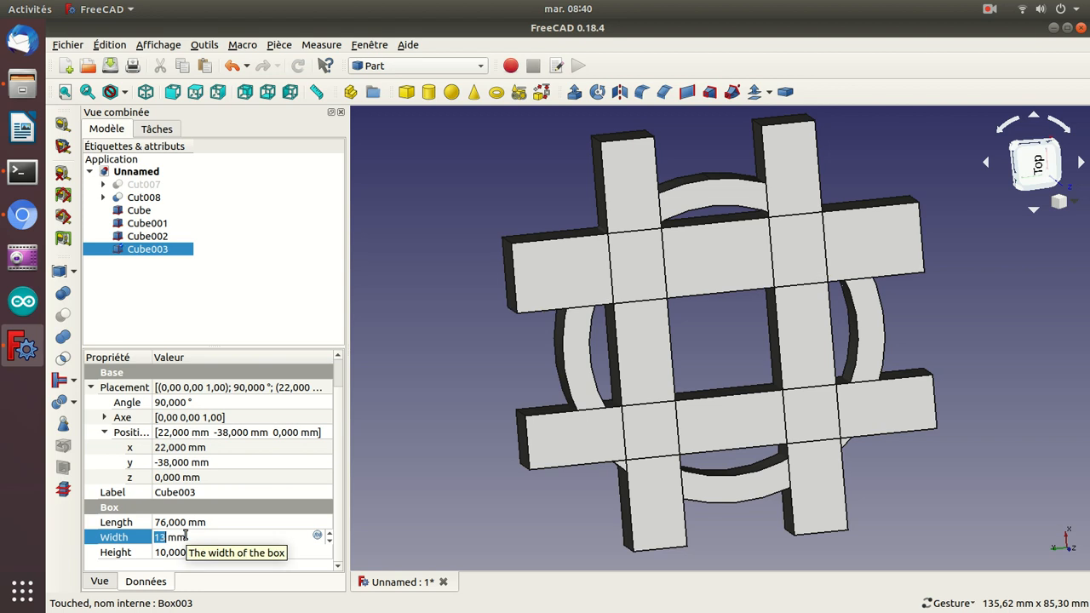
pyautogui.click(180, 446)
pyautogui.scroll(1, 179, 446)
pyautogui.press('Return')
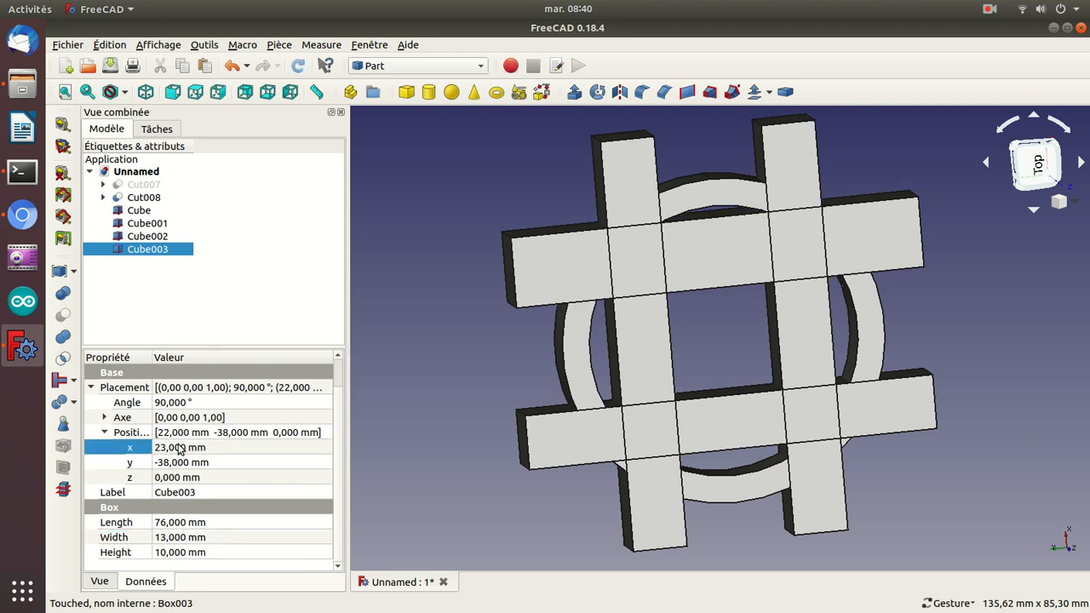
# Step: Widen the rotated bar Cube002 to 13 mm
pyautogui.click(142, 237)
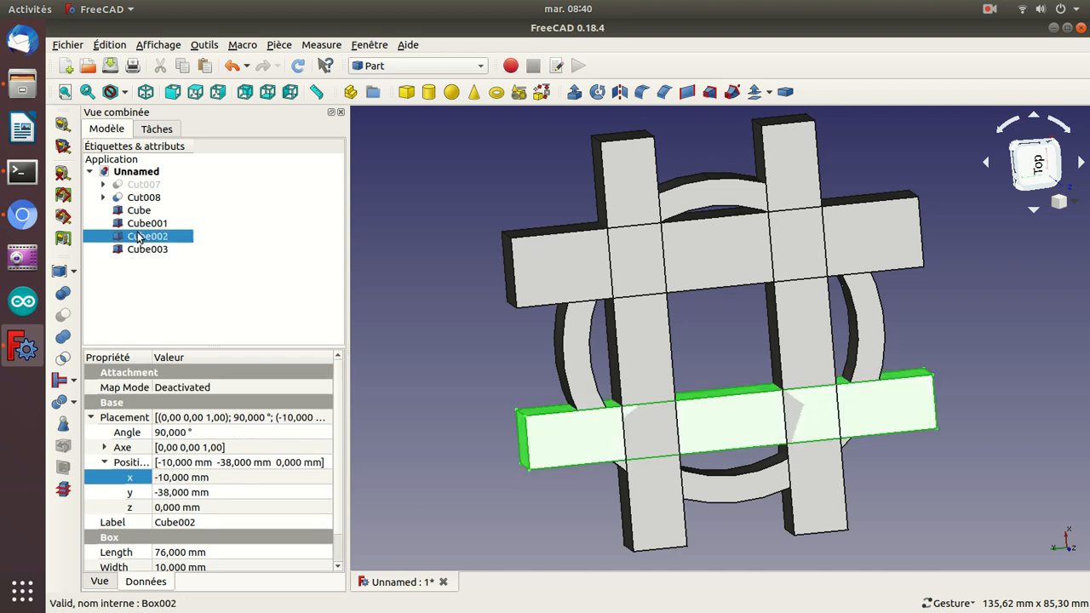
pyautogui.click(170, 565)
pyautogui.click(169, 566)
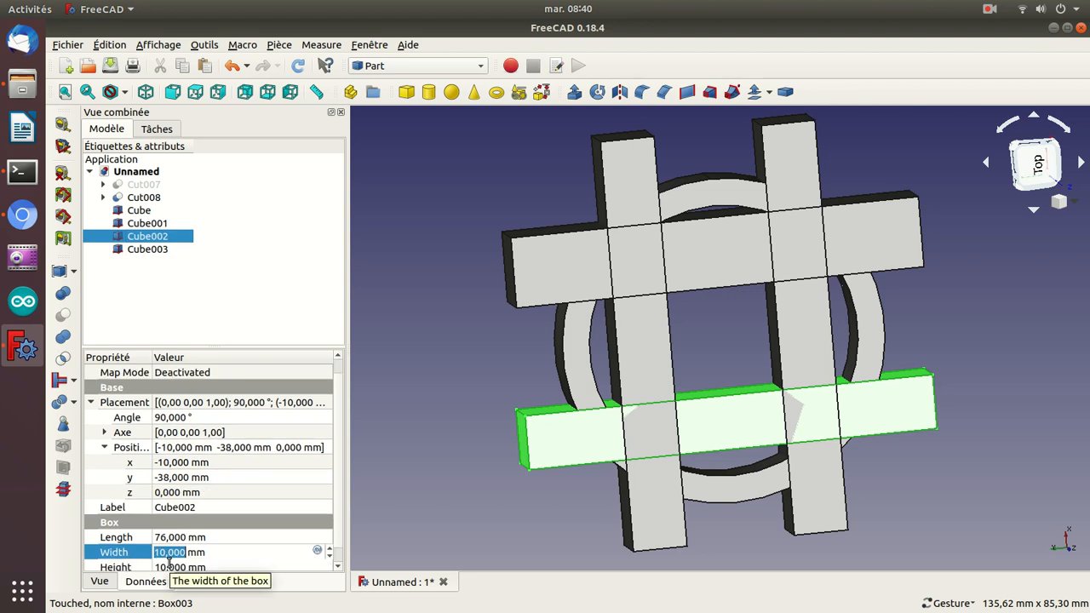
pyautogui.write('213')
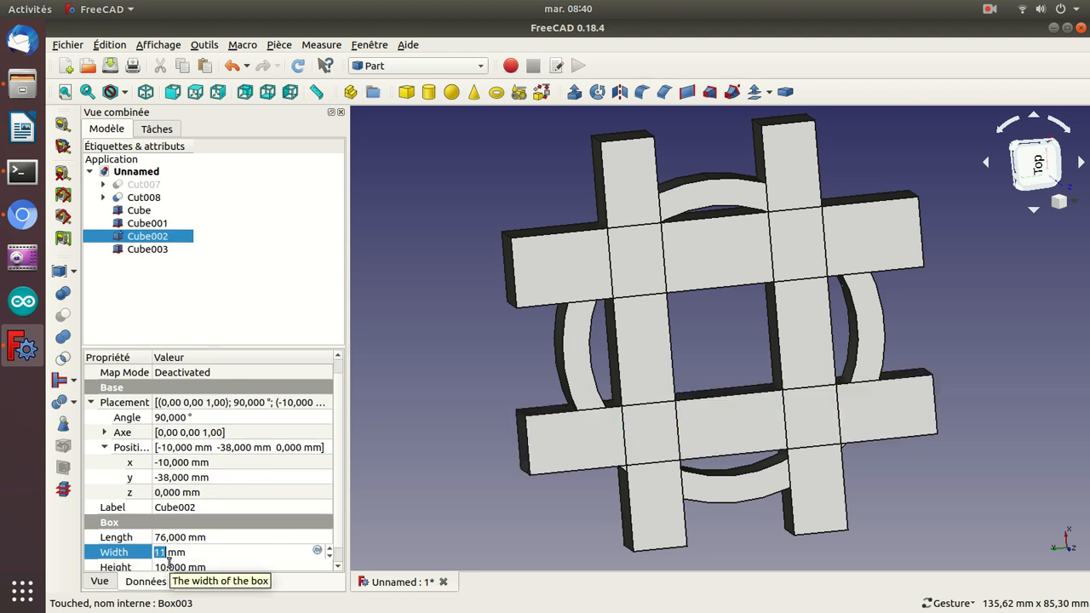
pyautogui.press('Return')
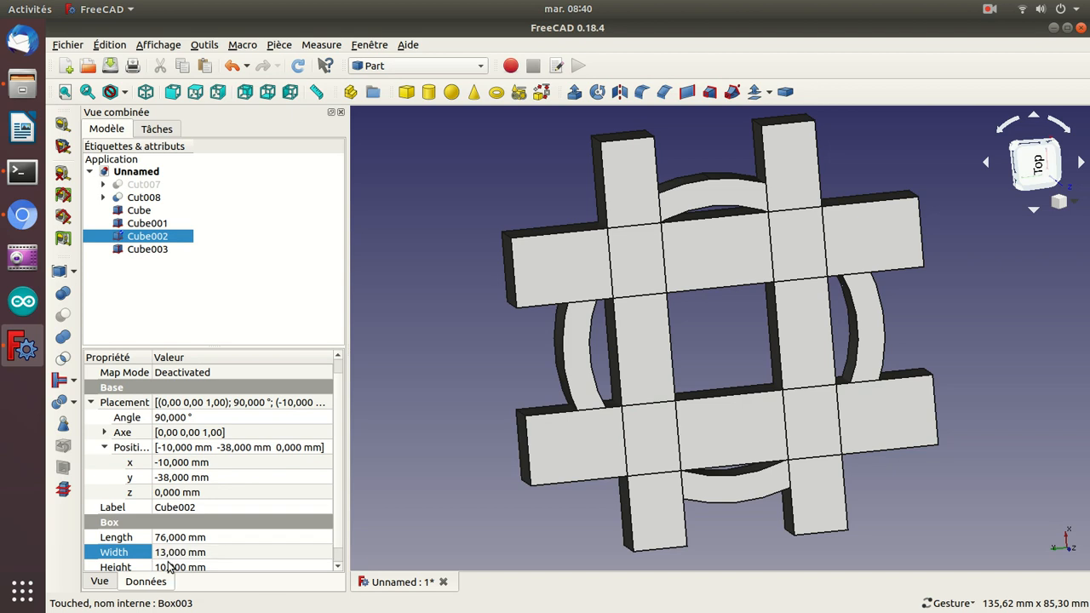
# Step: Subtract the two unrotated bars, Cube and Cube001, one after the other from the ring Cut008
pyautogui.moveTo(502, 349); pyautogui.dragTo(912, 326)
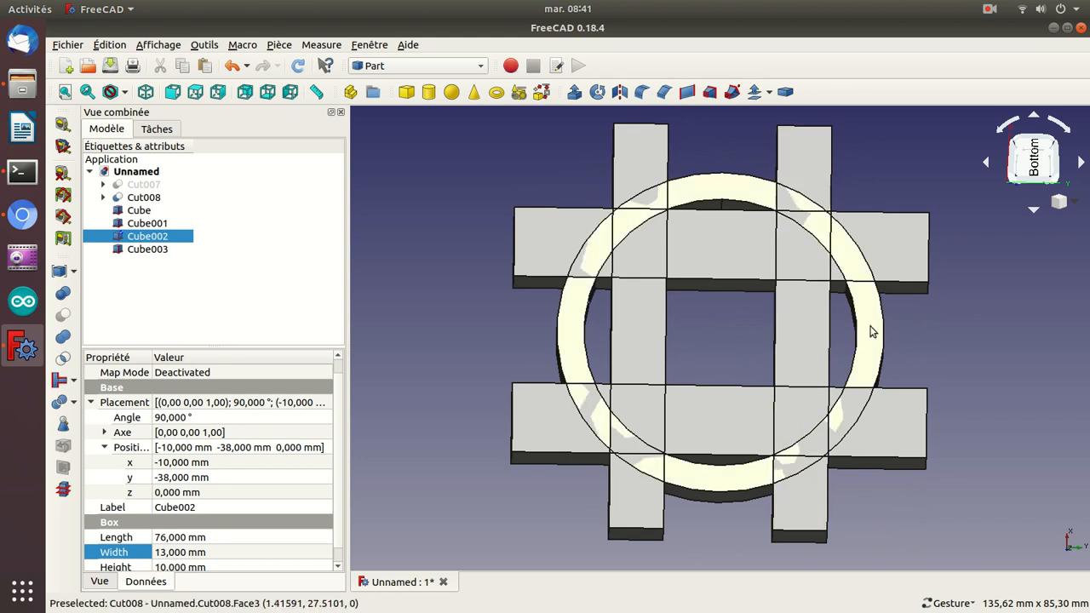
pyautogui.click(871, 332)
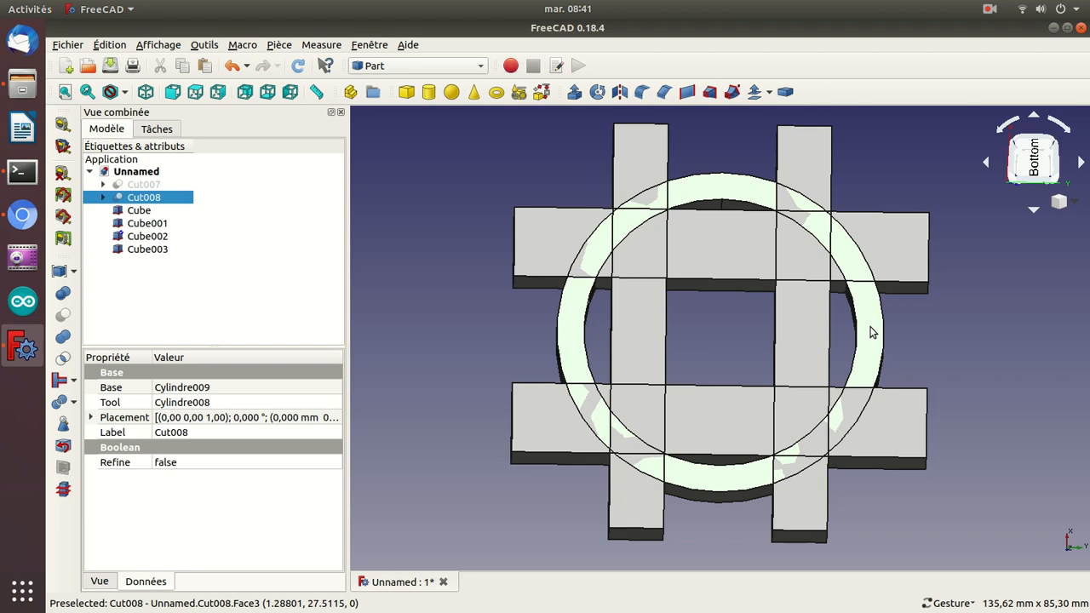
pyautogui.keyDown('ctrl'); pyautogui.click(139, 211); pyautogui.keyUp('ctrl')
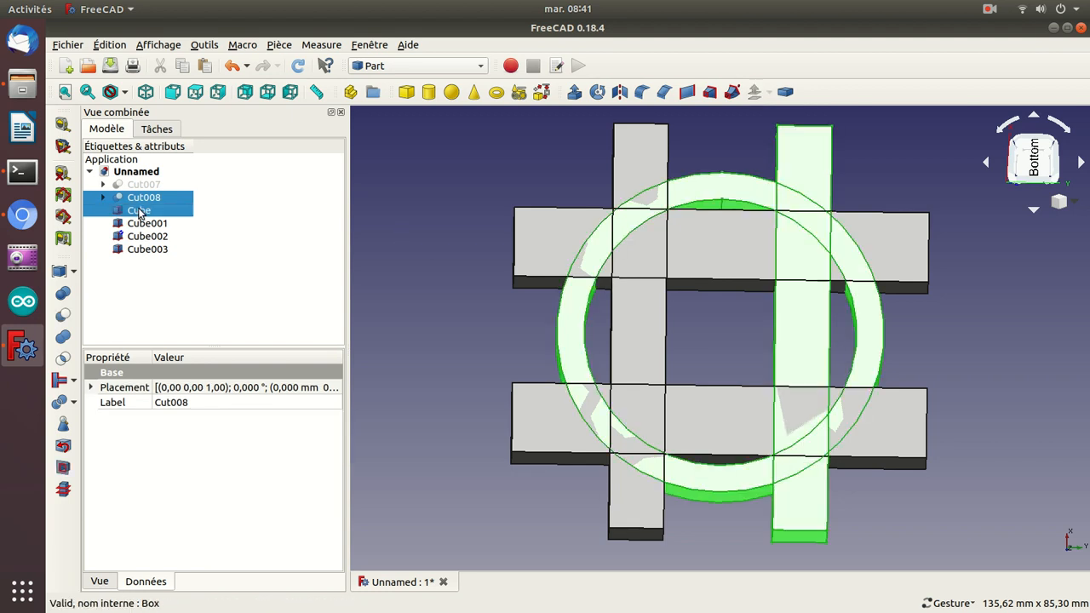
pyautogui.click(64, 316)
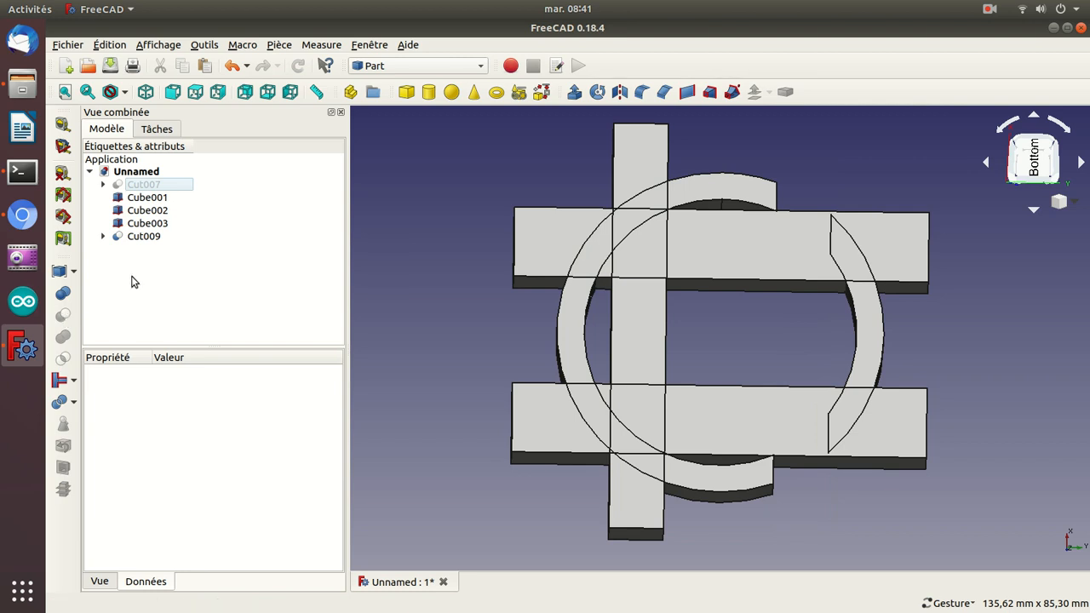
pyautogui.click(135, 236)
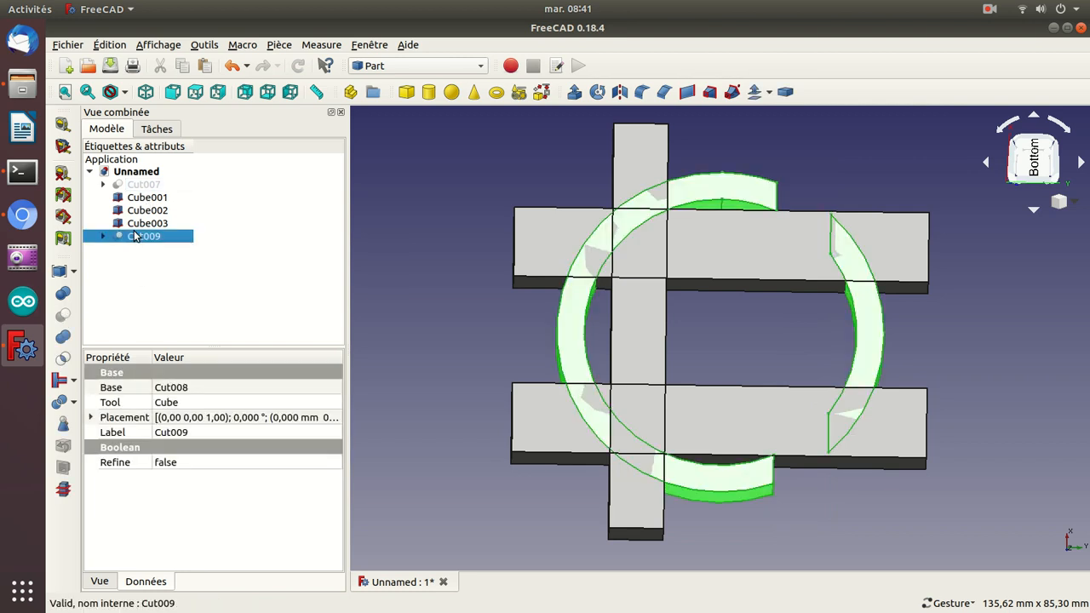
pyautogui.keyDown('ctrl'); pyautogui.click(143, 197); pyautogui.keyUp('ctrl')
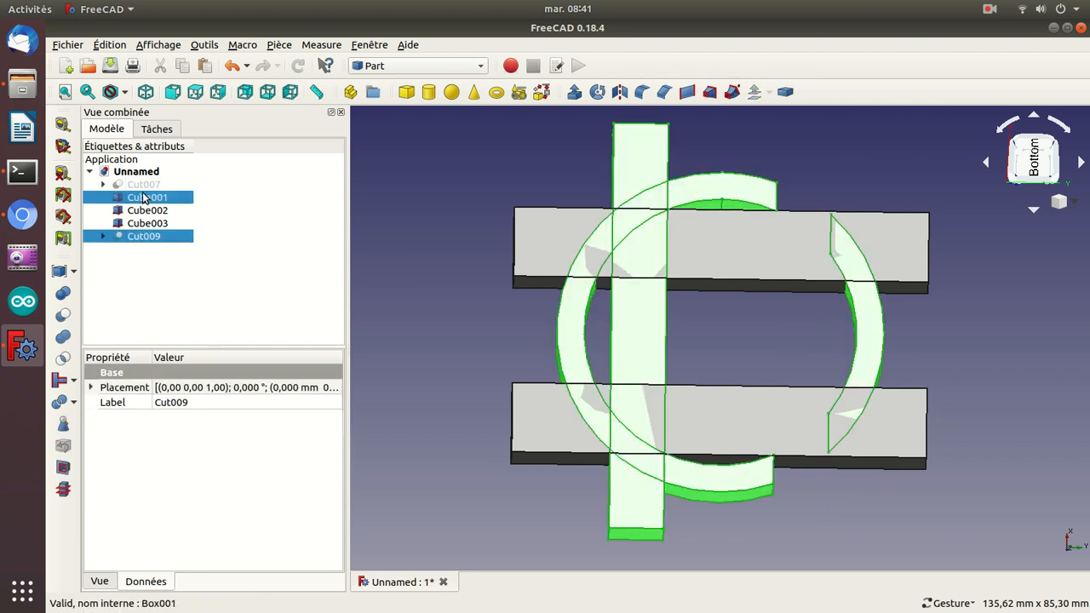
pyautogui.click(63, 317)
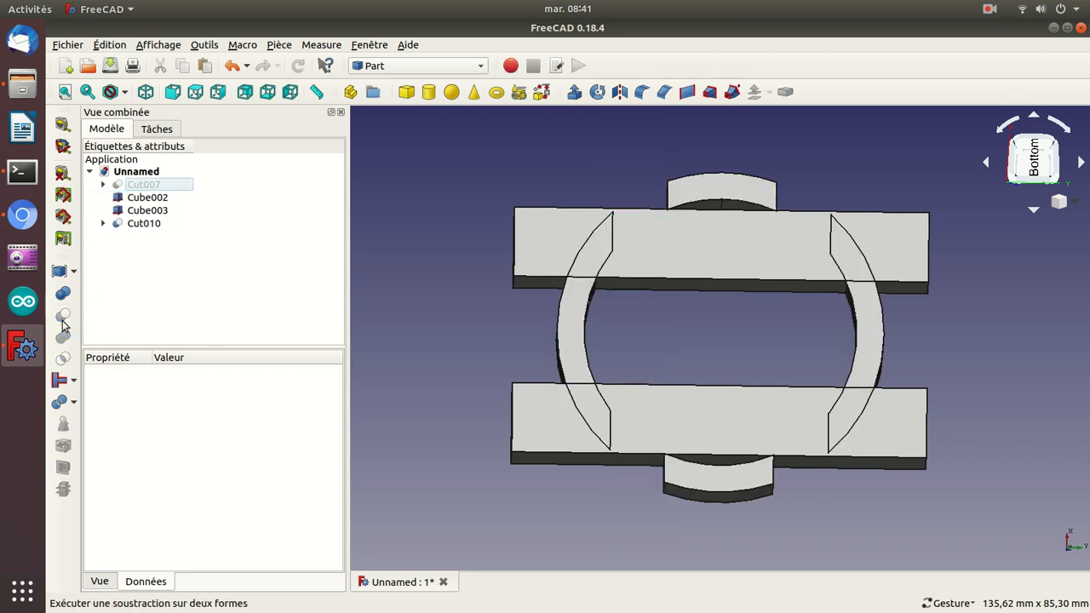
# Step: Subtract the two rotated bars, Cube002 and Cube003, one after the other from the remaining ring pieces
pyautogui.click(150, 200)
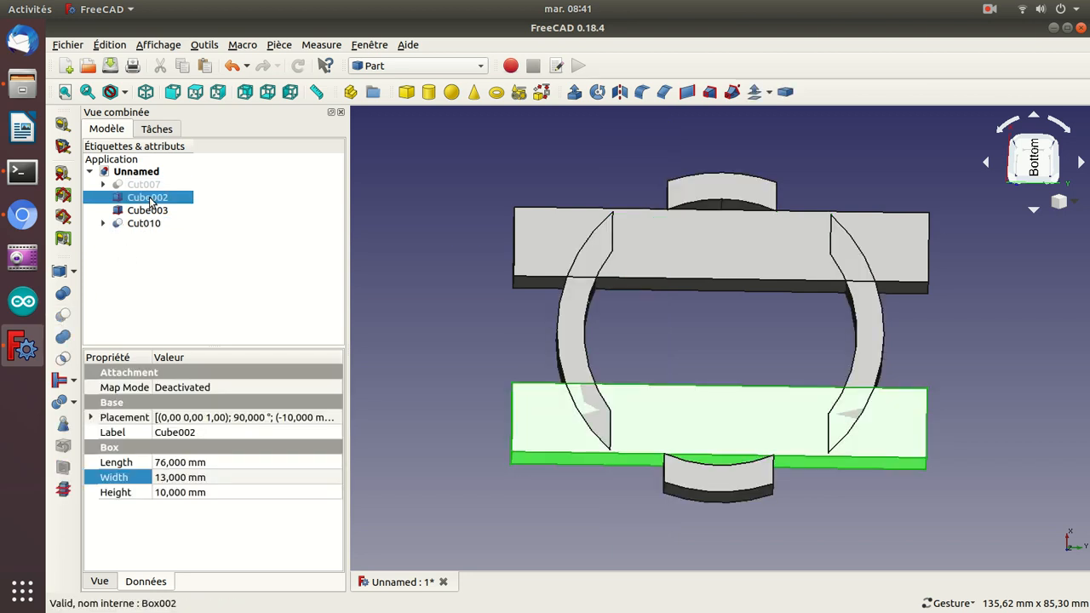
pyautogui.click(145, 224)
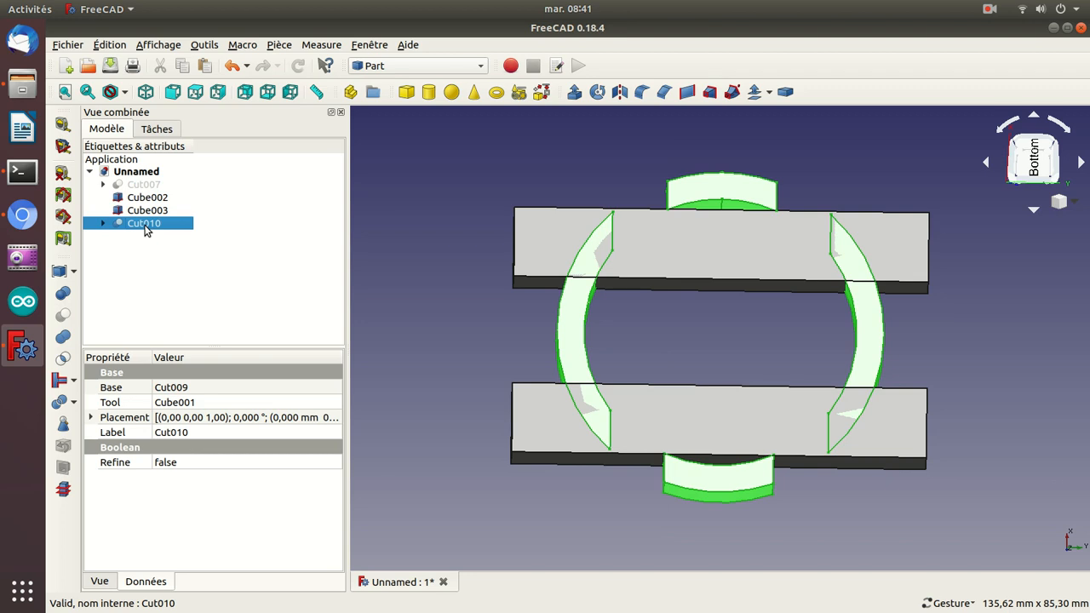
pyautogui.keyDown('ctrl'); pyautogui.click(149, 200); pyautogui.keyUp('ctrl')
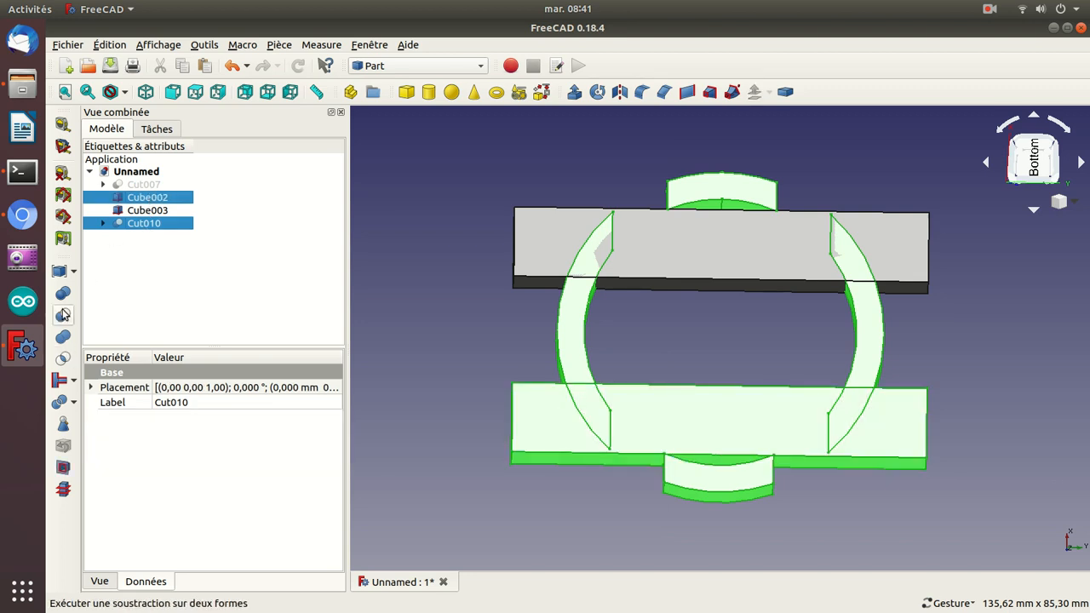
pyautogui.click(64, 315)
pyautogui.click(134, 212)
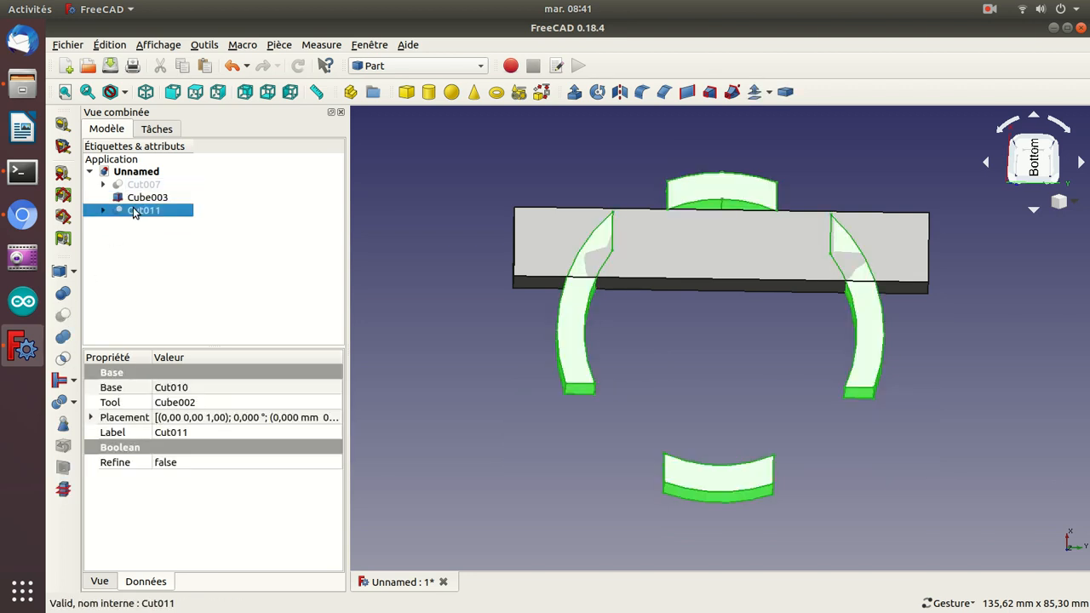
pyautogui.keyDown('ctrl'); pyautogui.click(141, 198); pyautogui.keyUp('ctrl')
pyautogui.click(64, 314)
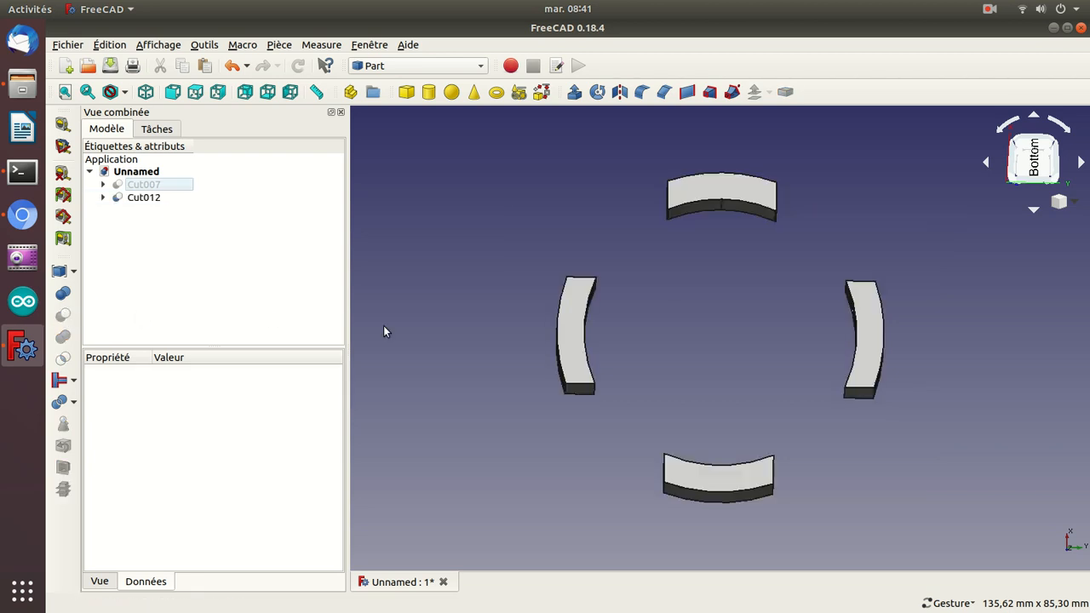
# Step: Show the hidden plate Cut007 together with the four arc segments around its central hole
pyautogui.moveTo(462, 258); pyautogui.dragTo(834, 384)
pyautogui.click(126, 187)
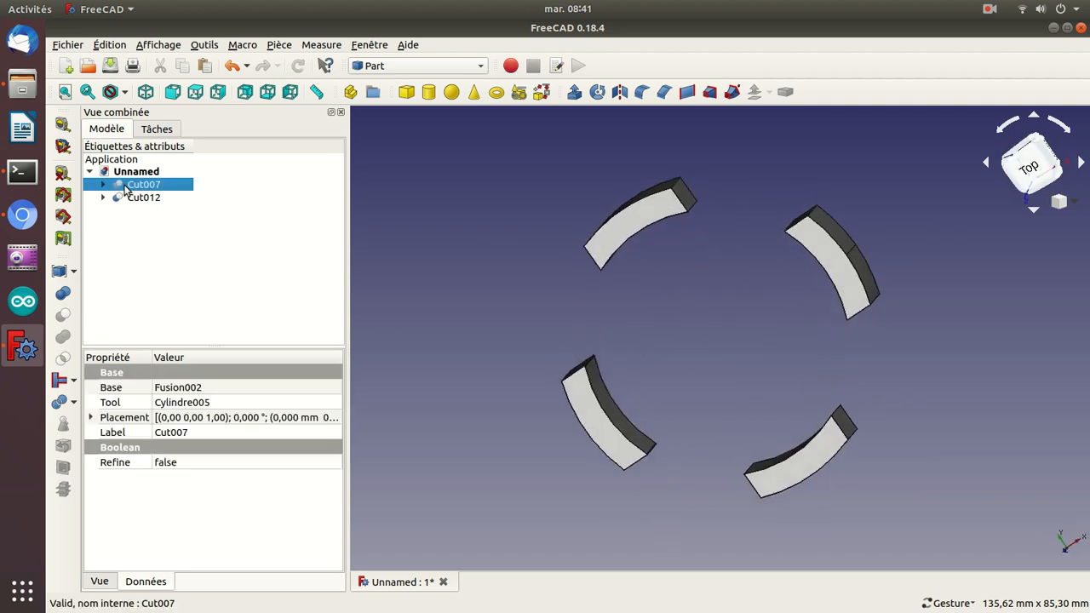
pyautogui.press('space')
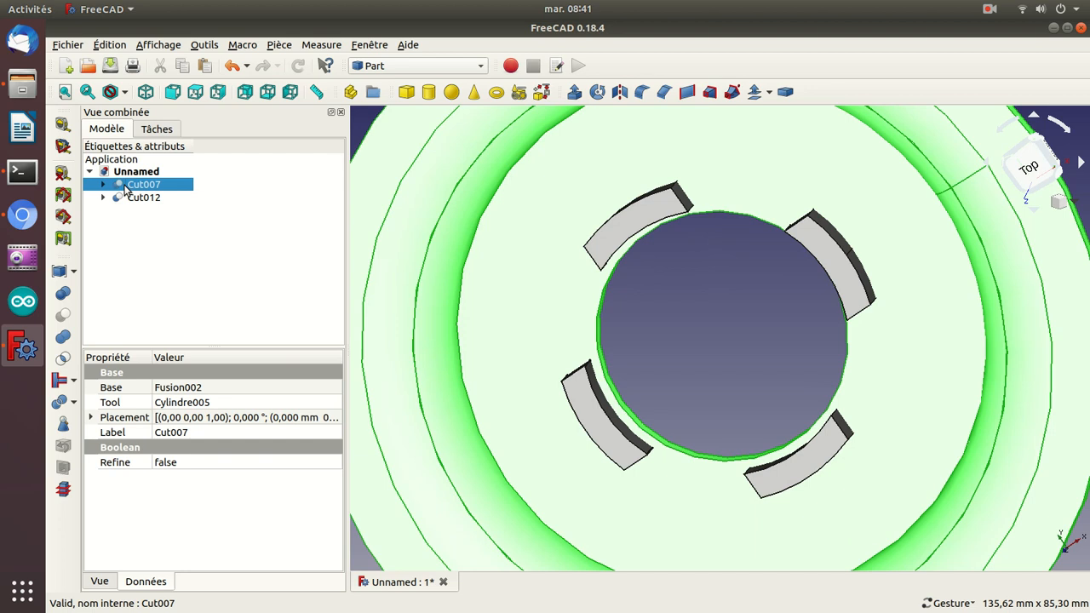
pyautogui.moveTo(726, 317); pyautogui.dragTo(758, 304)
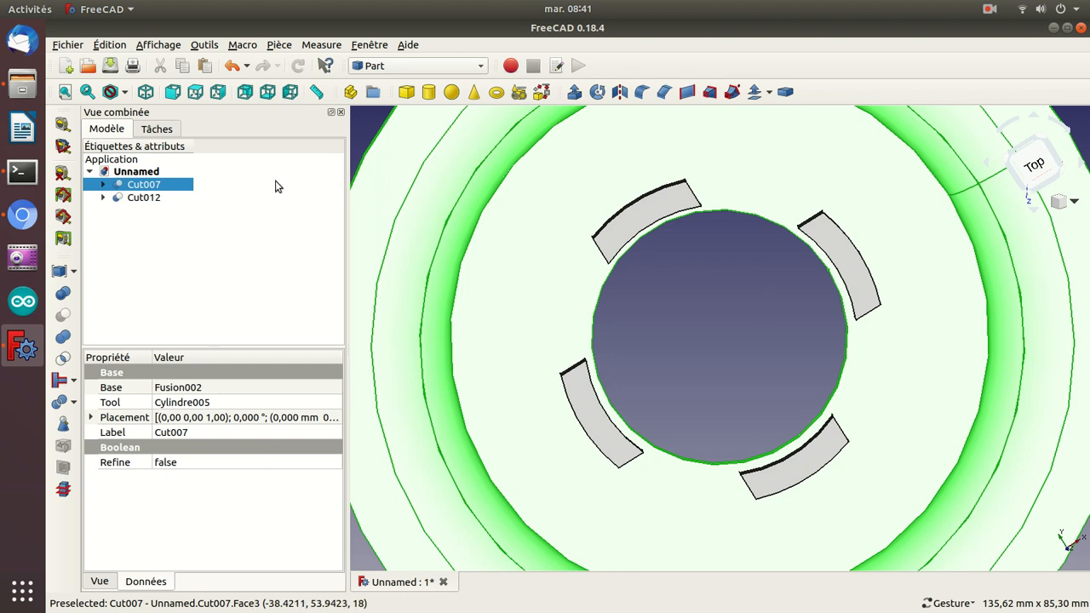
pyautogui.click(132, 198)
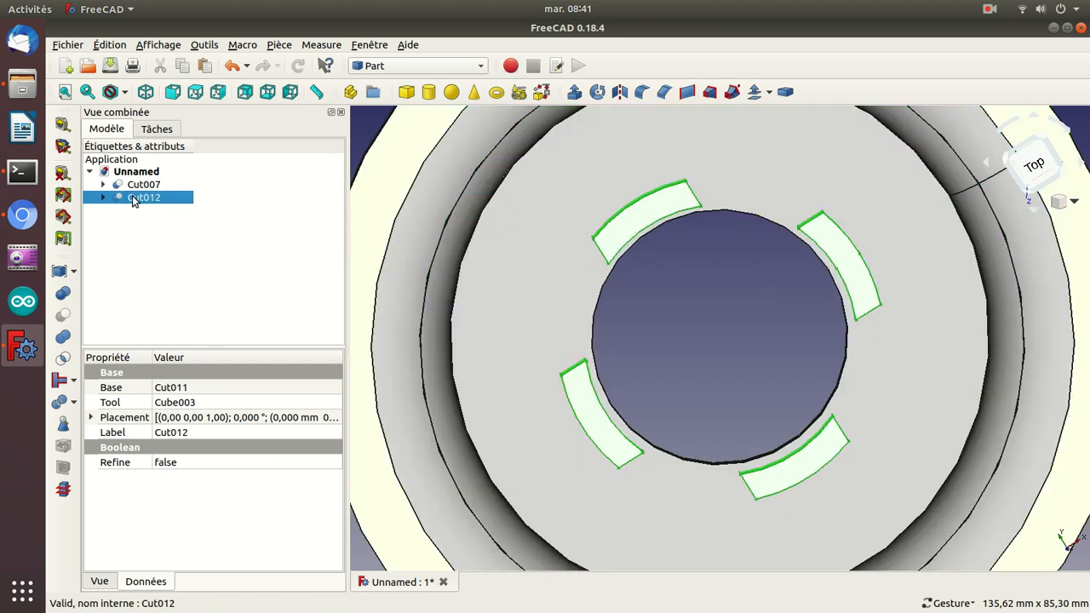
pyautogui.keyDown('ctrl'); pyautogui.click(133, 186); pyautogui.keyUp('ctrl')
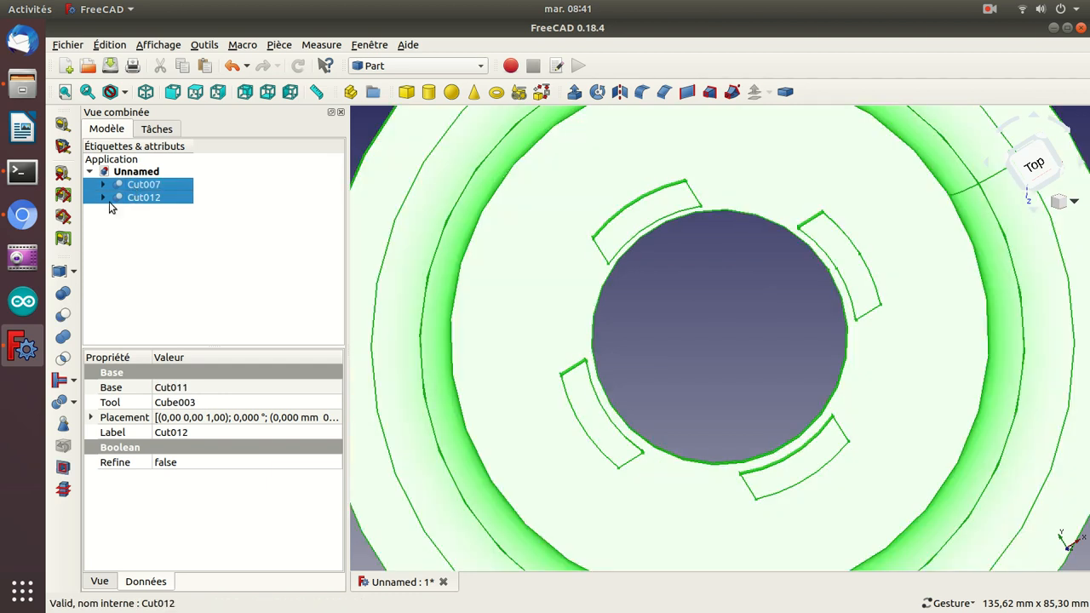
pyautogui.click(656, 319)
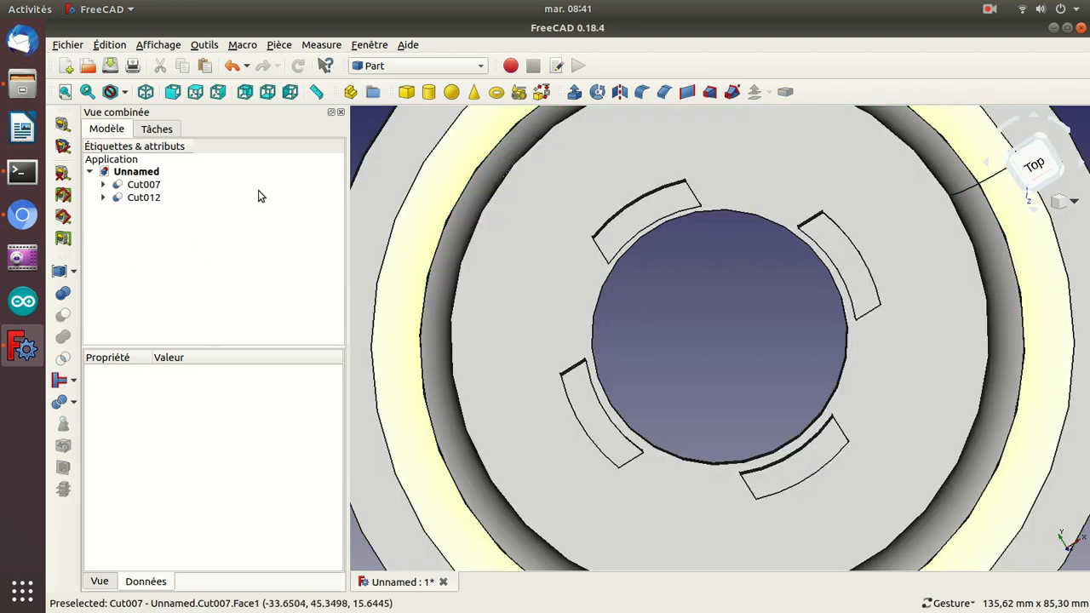
# Step: Subtract the four arc segments of Cut012 from the plate Cut007 with a boolean cut
pyautogui.click(139, 186)
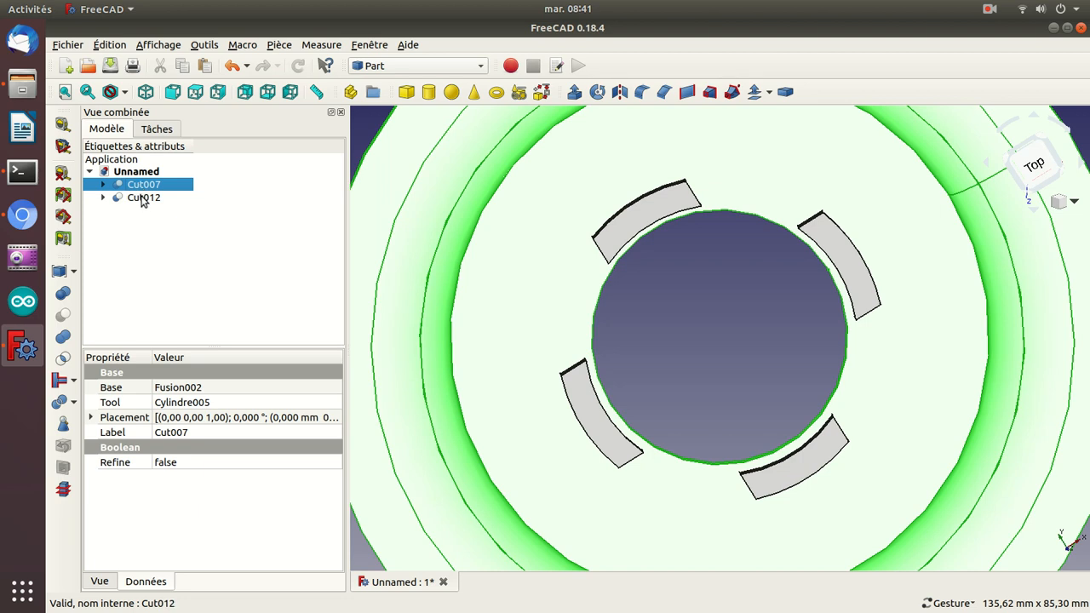
pyautogui.keyDown('ctrl'); pyautogui.click(143, 198); pyautogui.keyUp('ctrl')
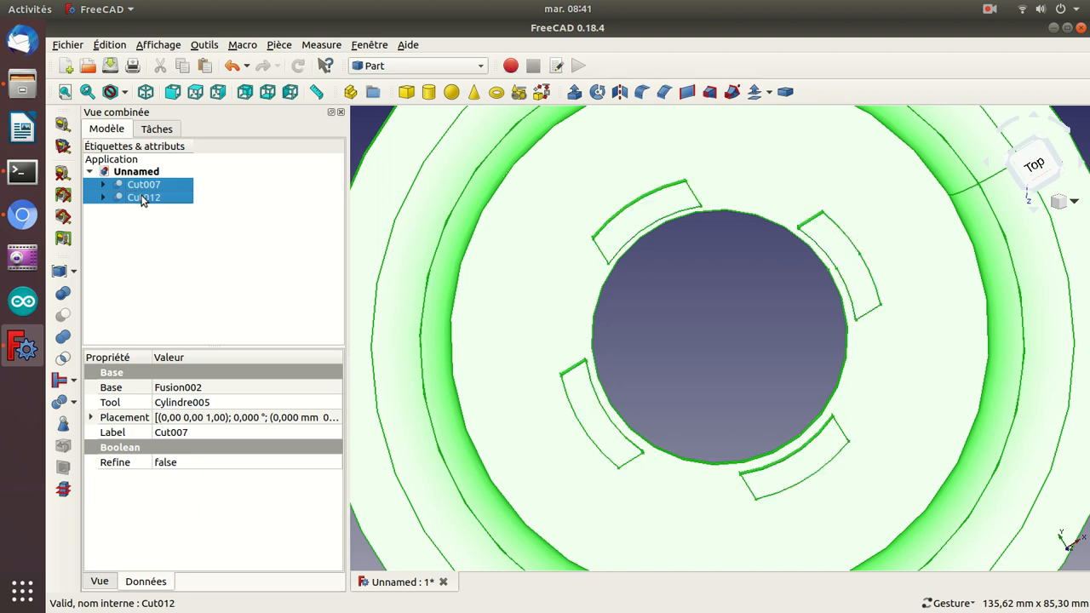
pyautogui.click(55, 324)
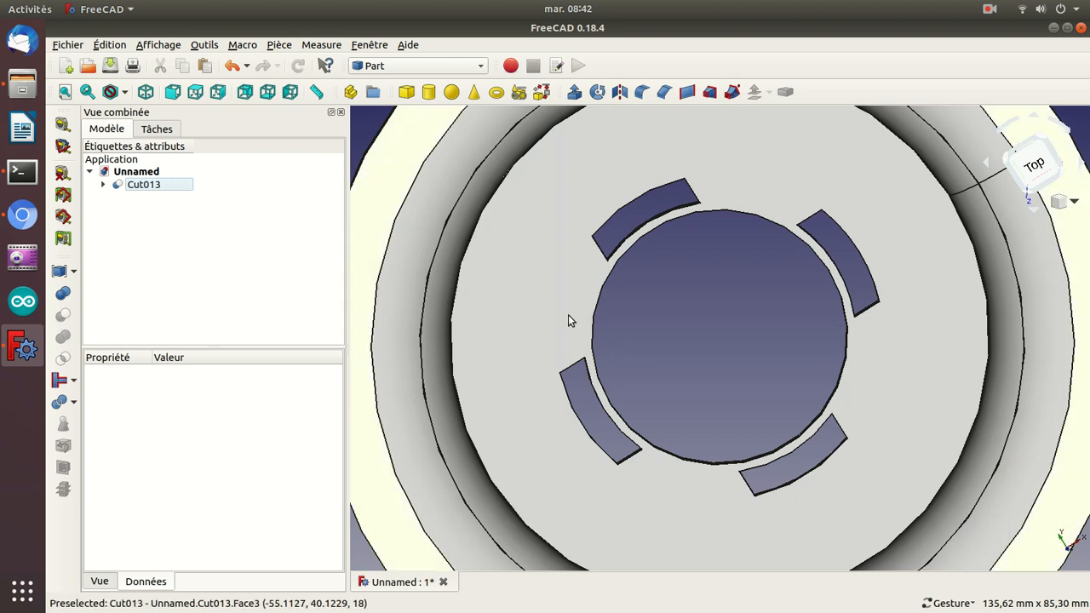
# Step: Compare the plate's central hole and arc slots with both reference photos in Chromium and return to FreeCAD
pyautogui.moveTo(671, 333)
pyautogui.mouseDown()
pyautogui.moveTo(844, 391)
pyautogui.moveTo(1035, 394)
pyautogui.moveTo(1001, 354)
pyautogui.moveTo(672, 311)
pyautogui.mouseUp()
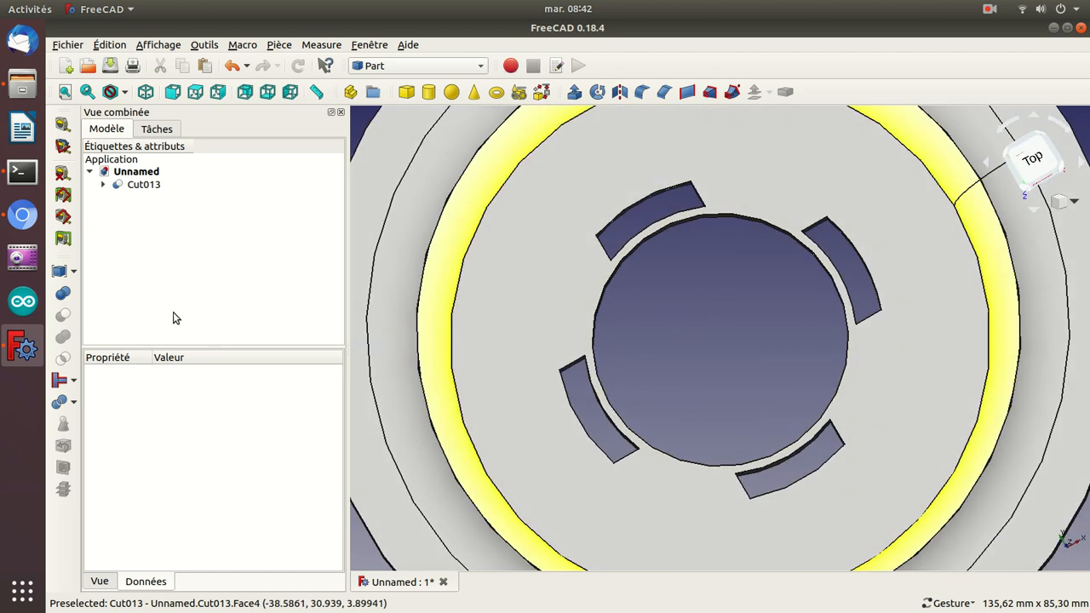
pyautogui.click(23, 217)
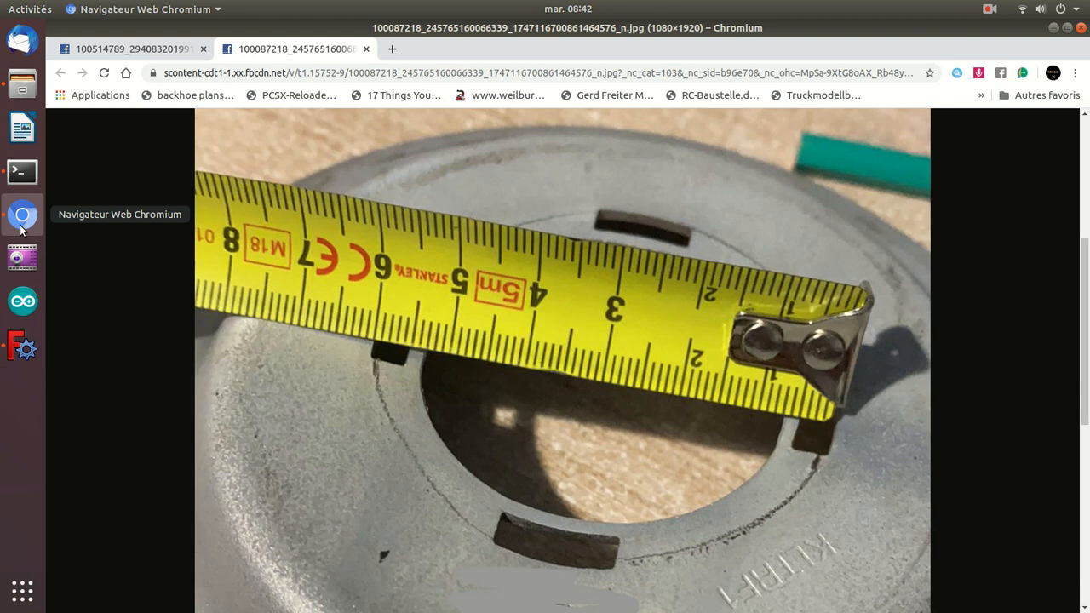
pyautogui.click(23, 347)
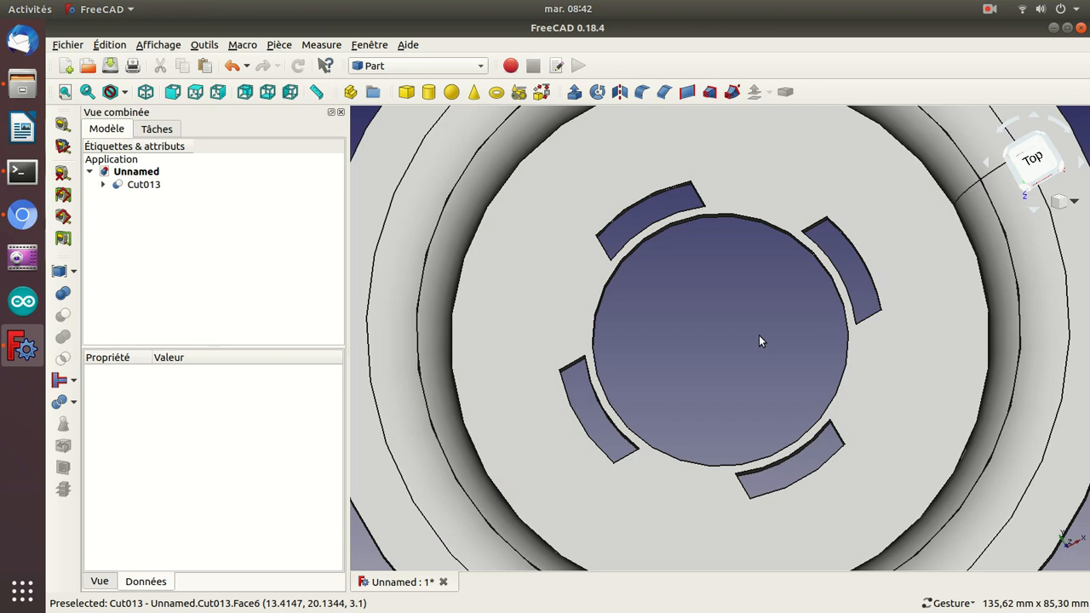
pyautogui.scroll(-2, 760, 340)
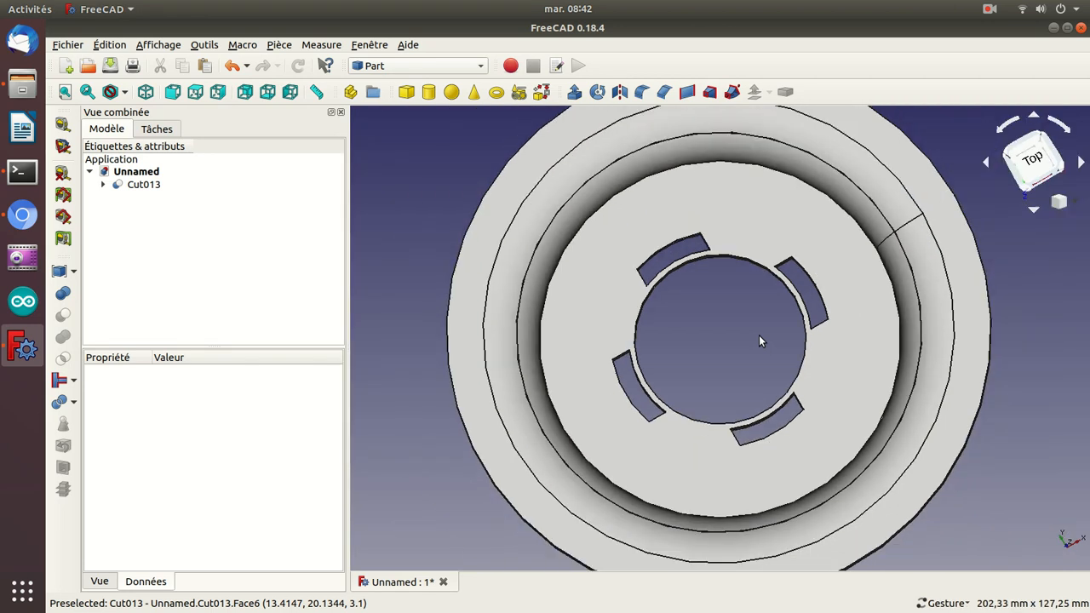
pyautogui.scroll(-2, 761, 339)
pyautogui.moveTo(930, 475); pyautogui.dragTo(919, 517)
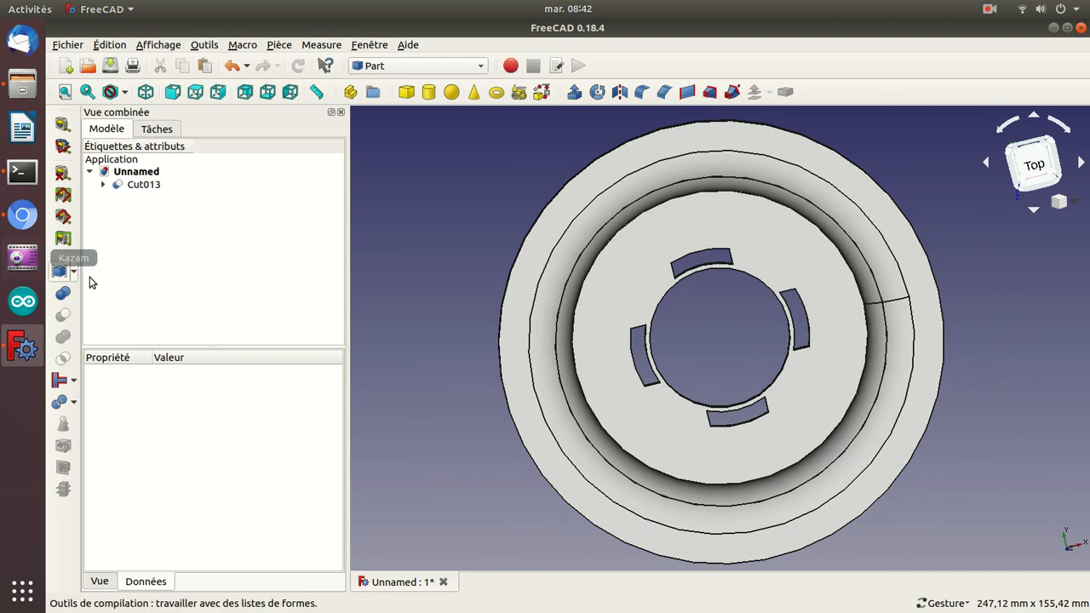
pyautogui.click(34, 227)
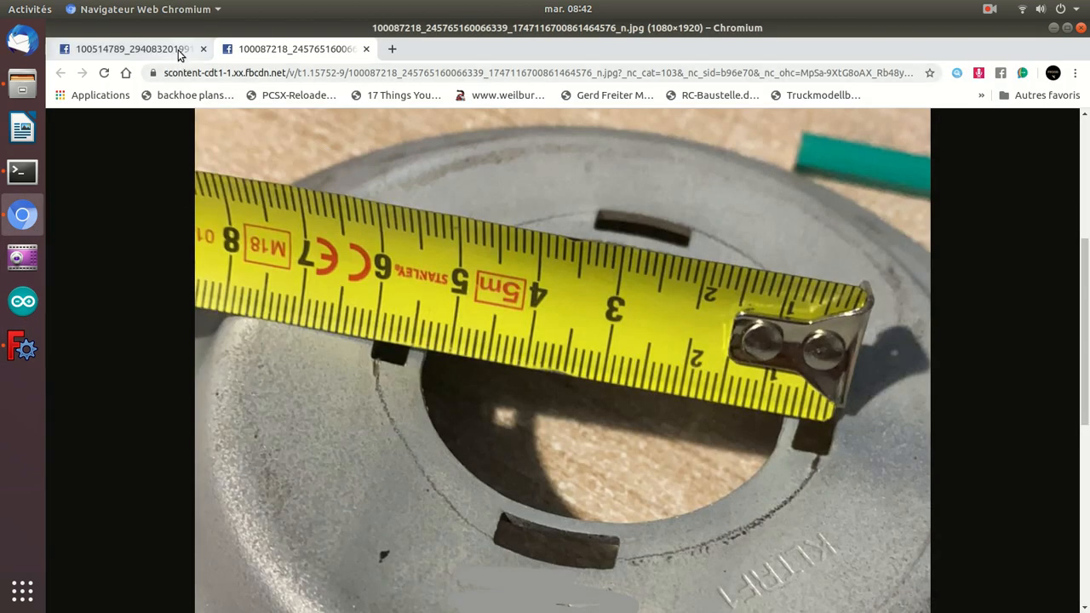
pyautogui.click(127, 49)
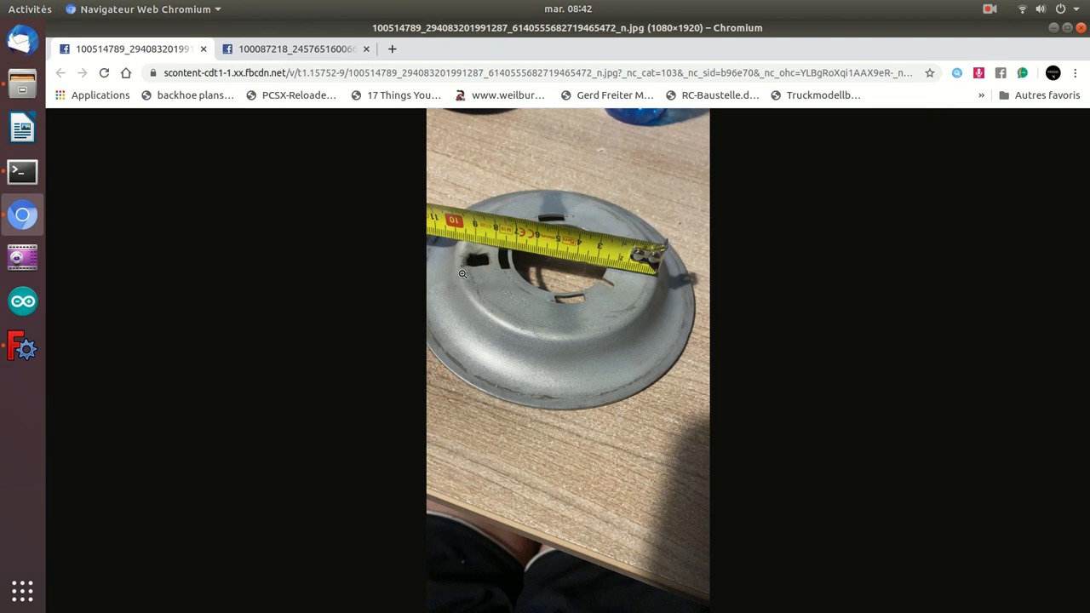
pyautogui.click(23, 347)
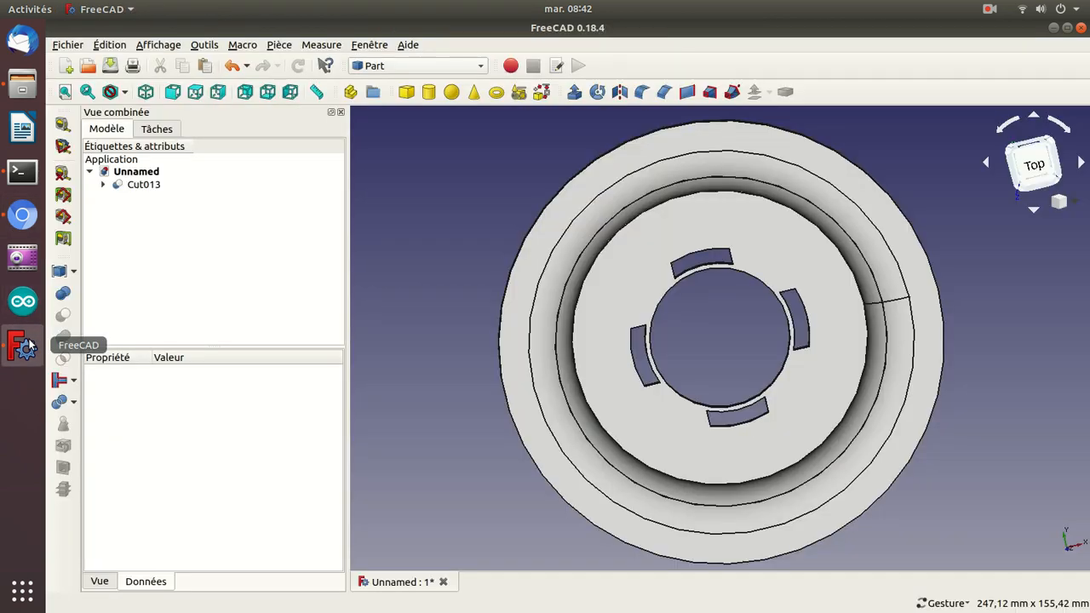
# Step: Select the finished plate Cut013 and save the document under the file name cache_moyeu
pyautogui.click(156, 190)
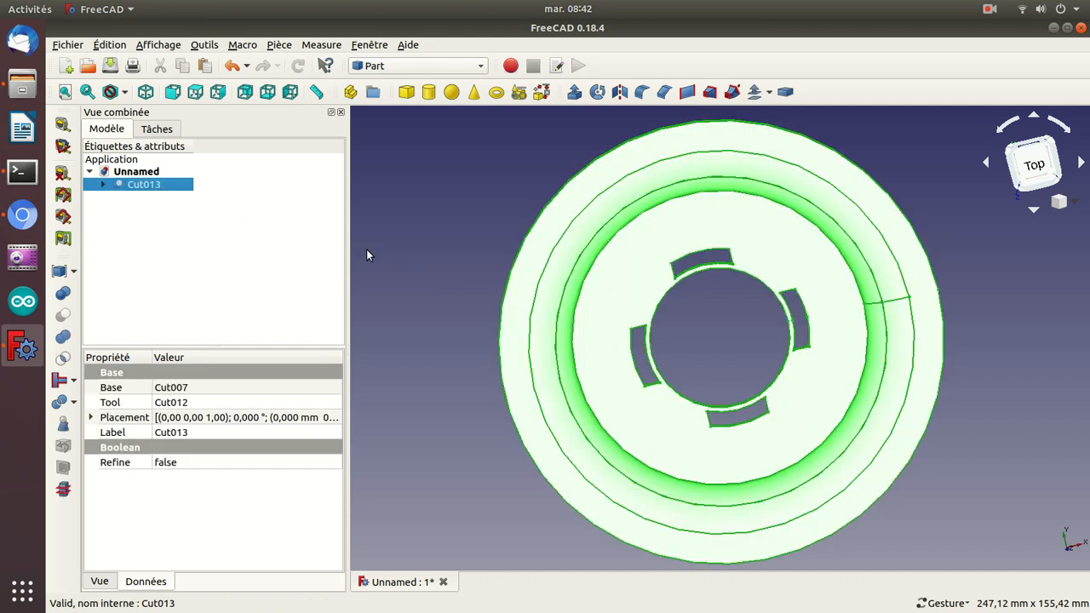
pyautogui.hotkey('ctrl', 'shift', 's')
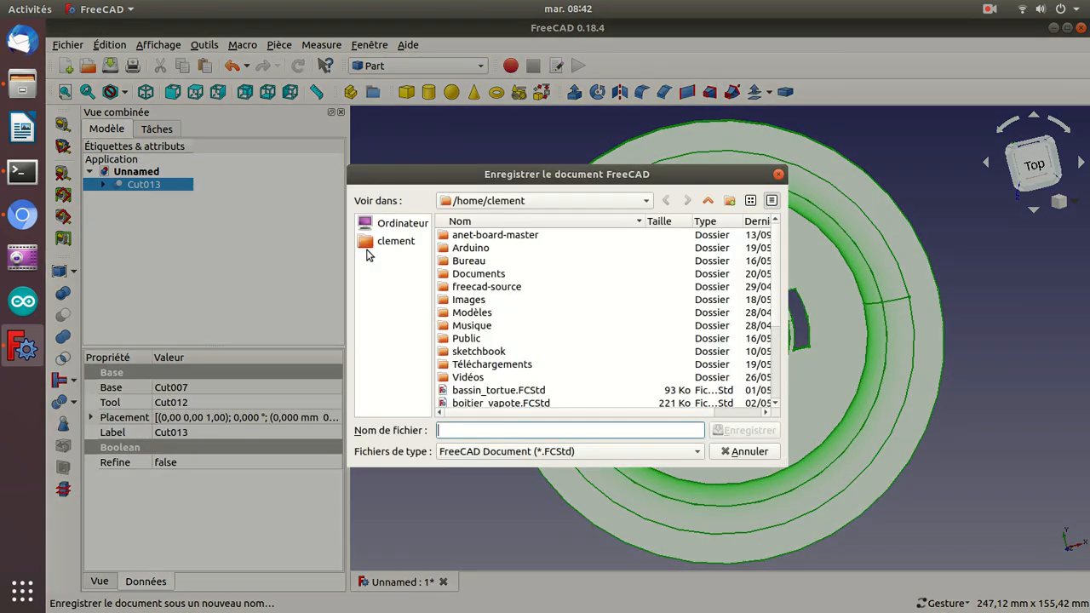
pyautogui.write('cache')
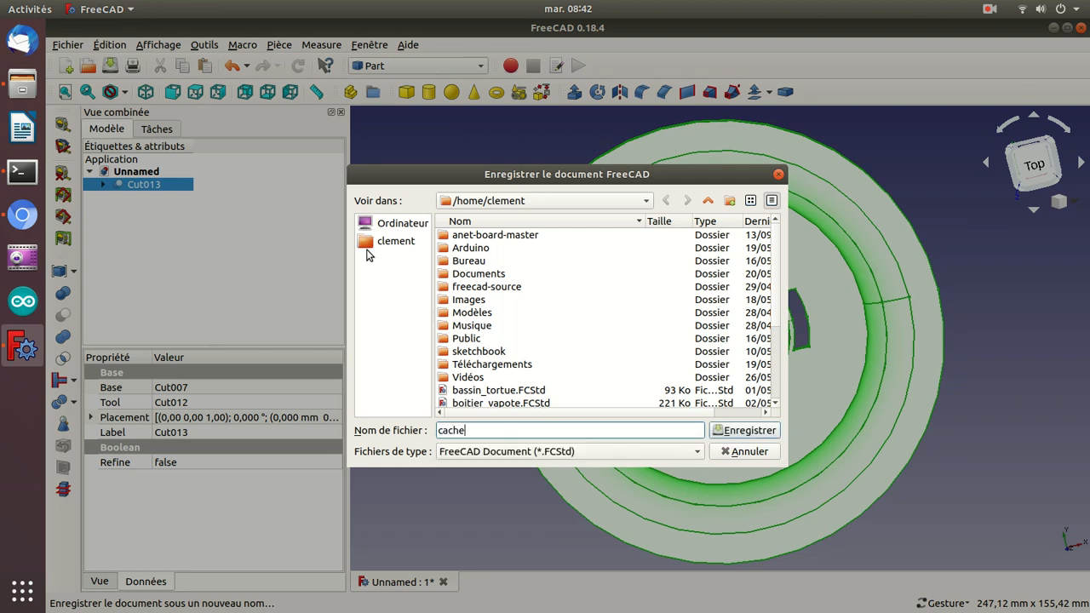
pyautogui.write('_moyeu')
pyautogui.press('Return')
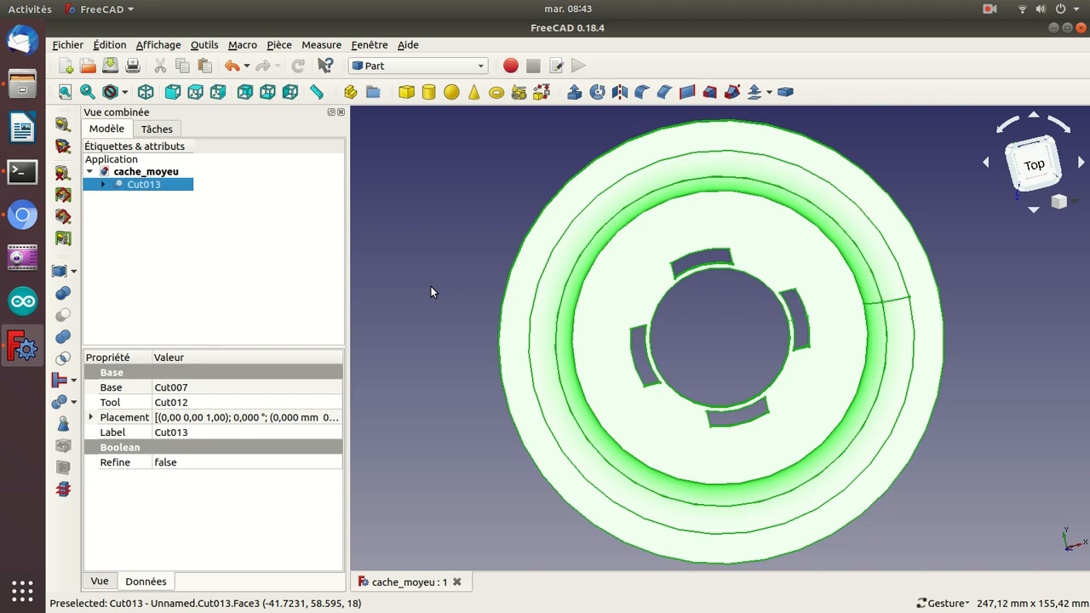
# Step: Export the selected plate Cut013 as an STL mesh named cache_moyeu
pyautogui.hotkey('ctrl', 'e')
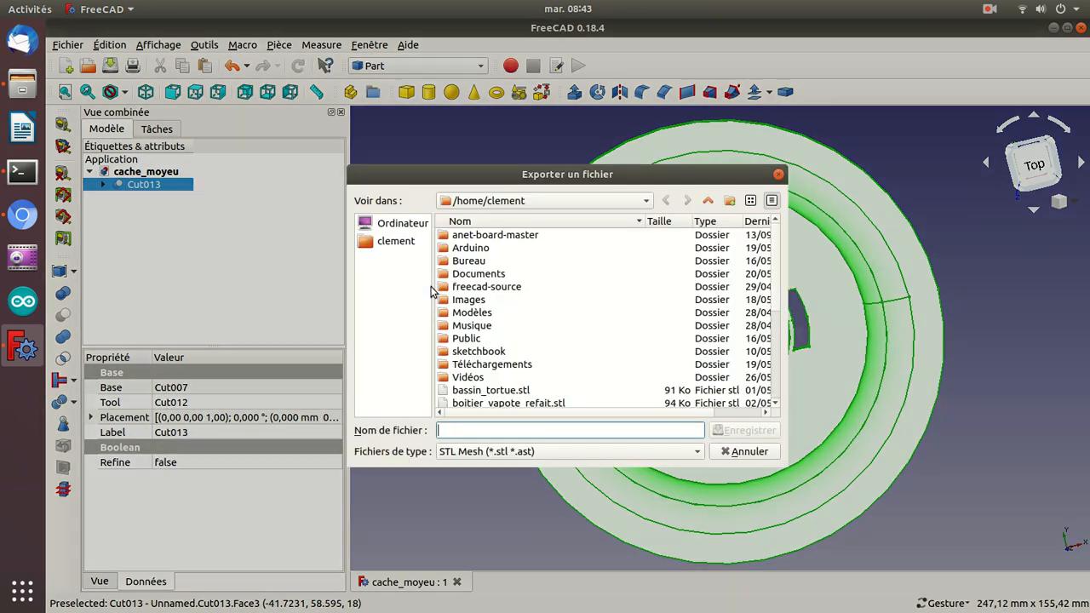
pyautogui.write('cache')
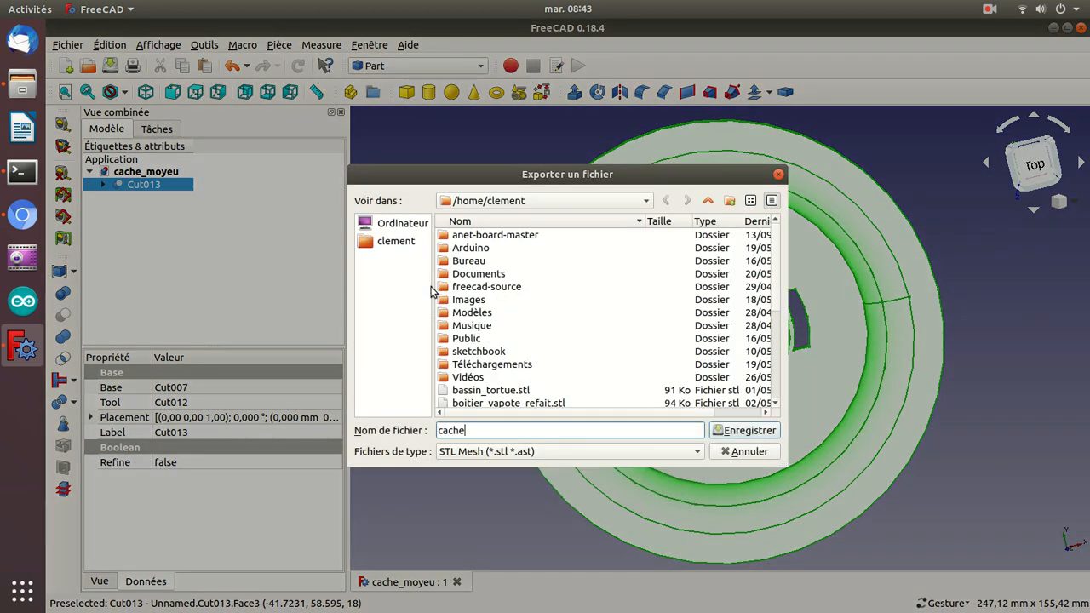
pyautogui.write('_m')
pyautogui.press('BackSpace')
pyautogui.write('moyeu')
pyautogui.press('Return')
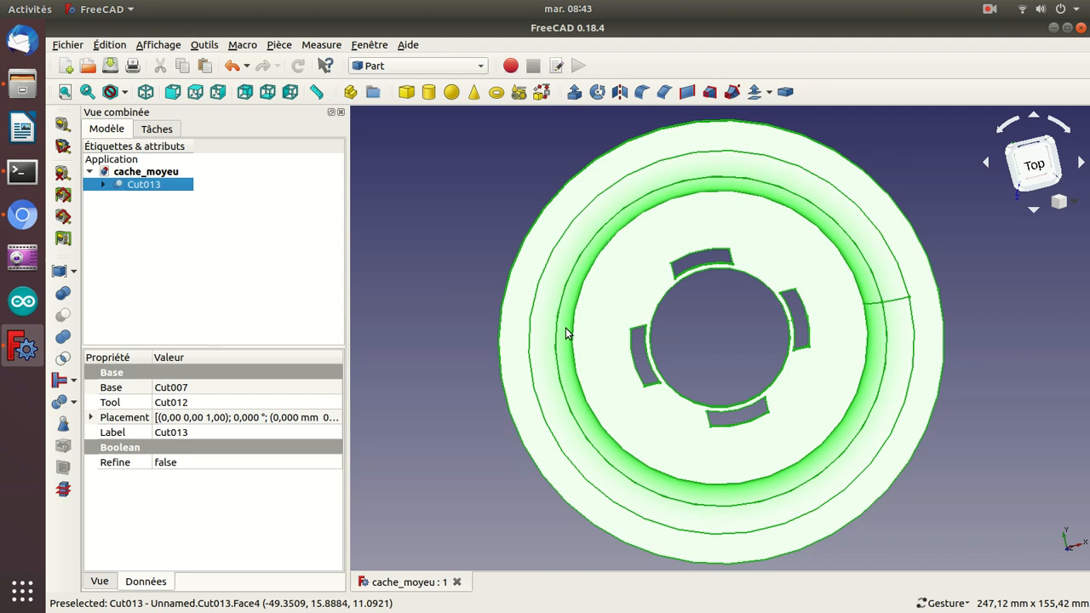
pyautogui.moveTo(977, 235); pyautogui.dragTo(901, 216)
pyautogui.press('2')
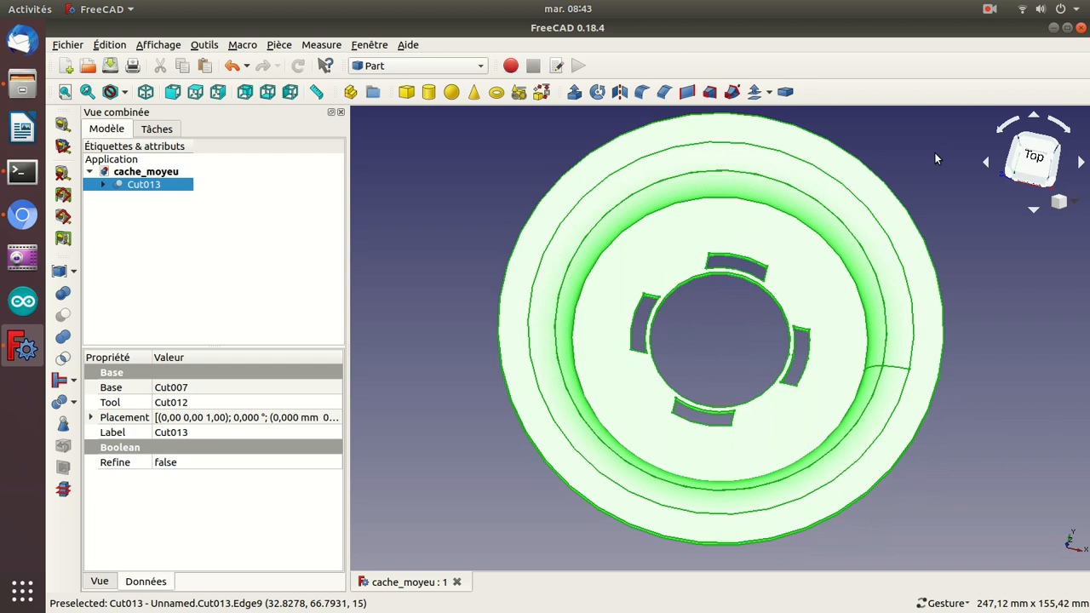